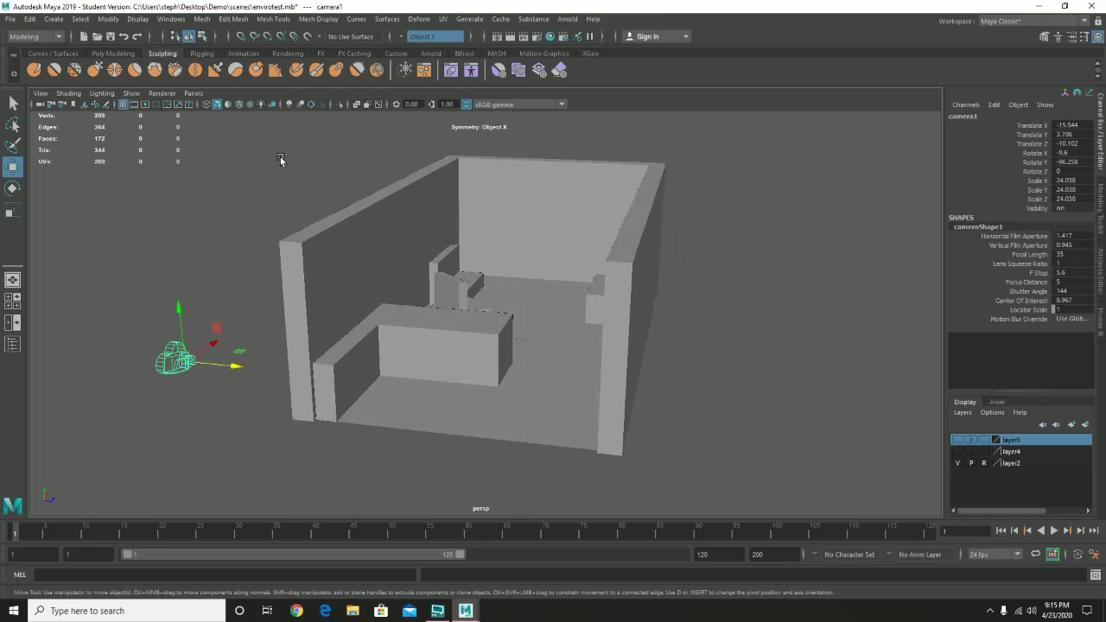
# Turn off the Reference display type on layer2 so its room geometry can be selected, leaving the layer visible.
pyautogui.moveTo(271, 153); pyautogui.dragTo(734, 461)
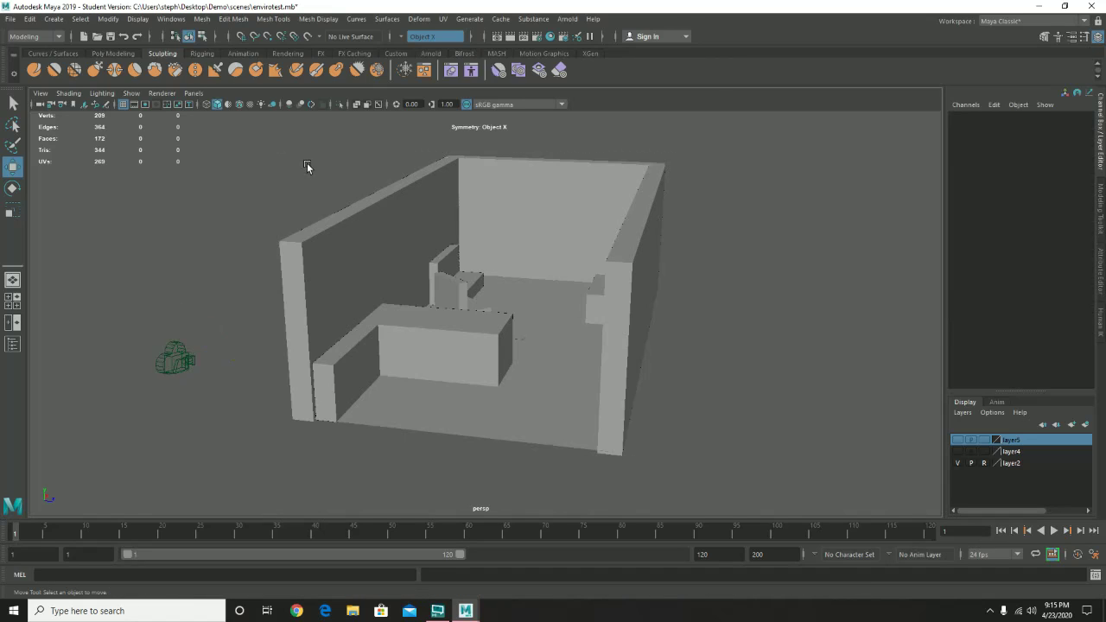
pyautogui.moveTo(308, 168); pyautogui.dragTo(745, 447)
pyautogui.click(983, 464)
pyautogui.click(958, 464)
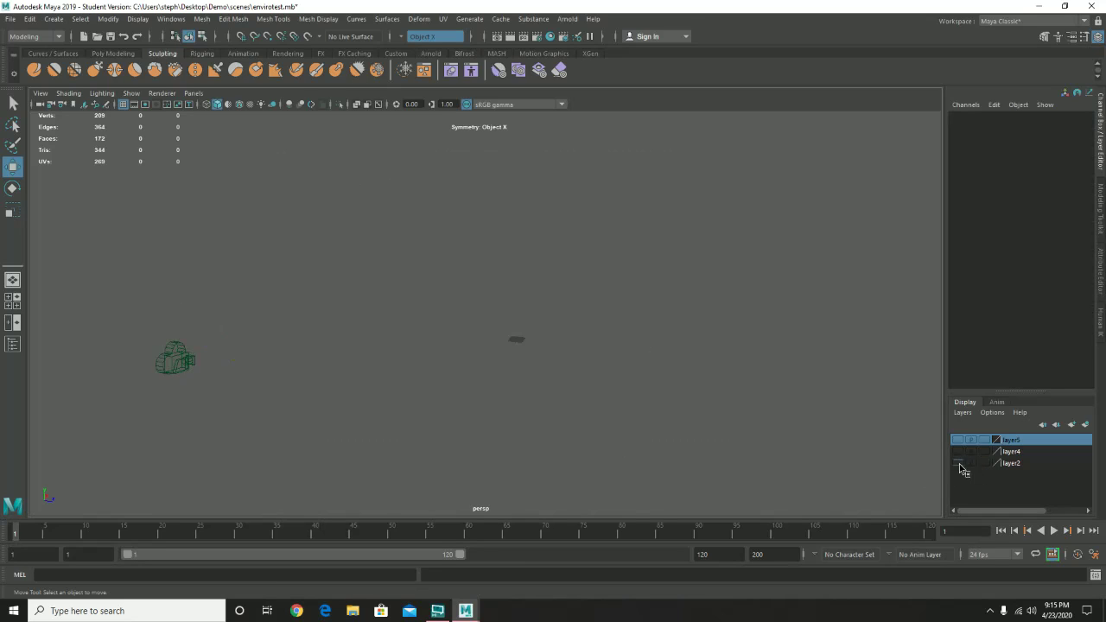
pyautogui.click(958, 464)
# Select all the room's walls, floor and furniture and combine them into one group.
pyautogui.moveTo(256, 148); pyautogui.dragTo(799, 500)
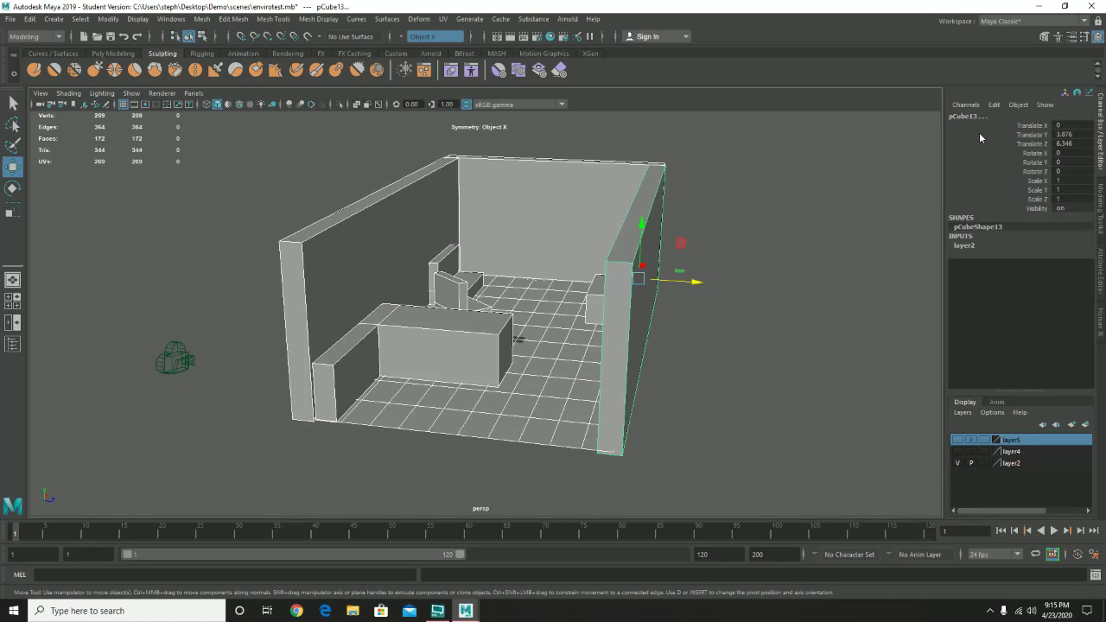
pyautogui.click(29, 19)
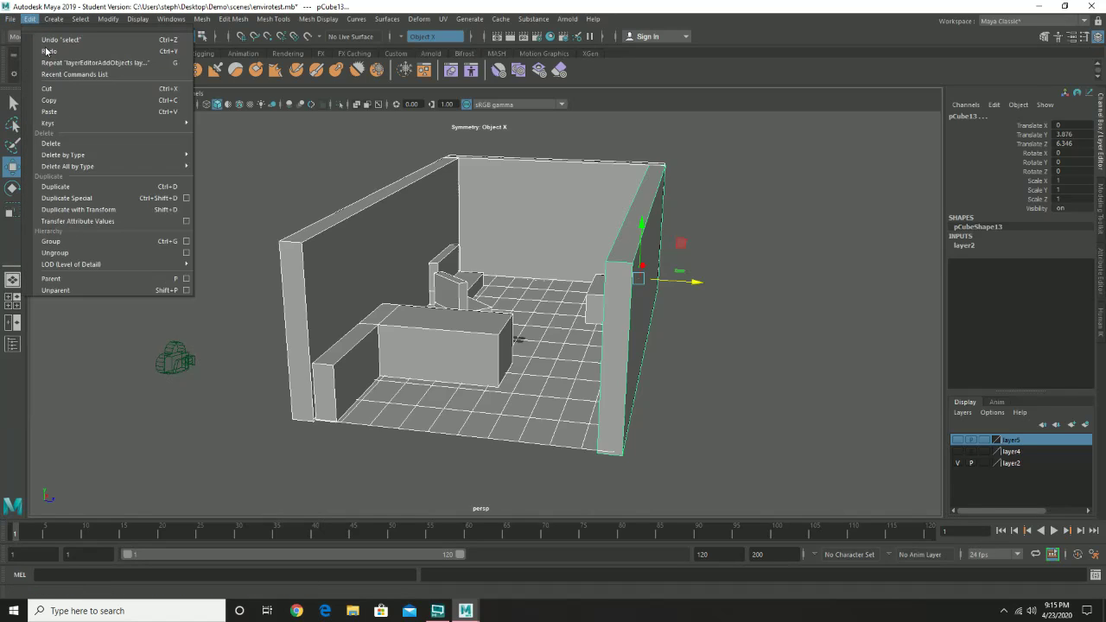
pyautogui.click(102, 241)
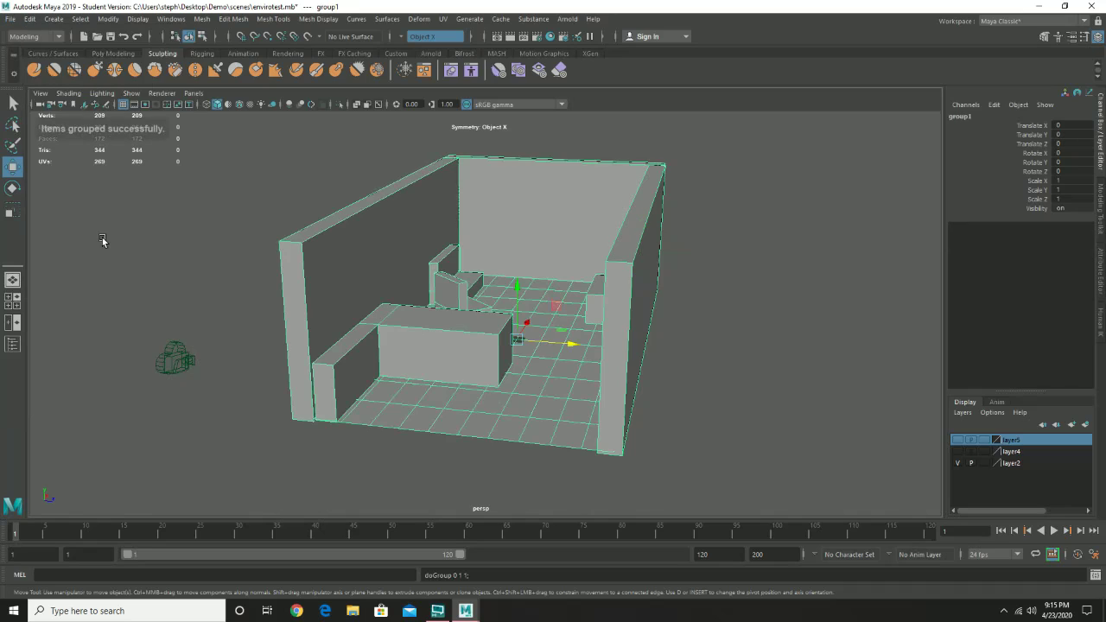
pyautogui.click(959, 441)
pyautogui.click(959, 440)
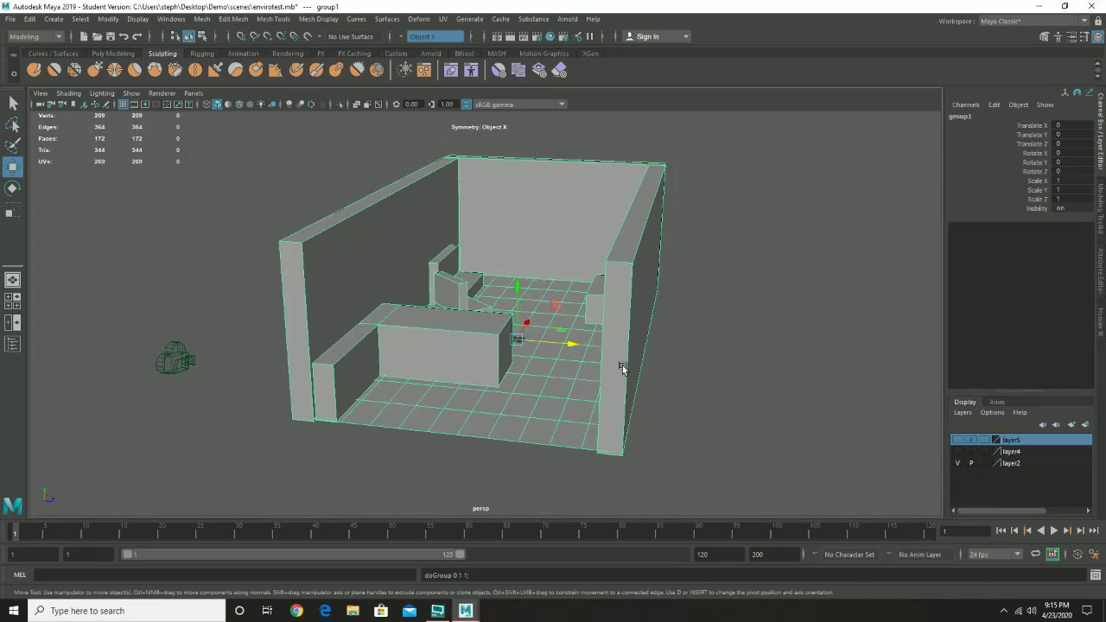
# Export the selected room group to the Demo scenes folder as a Maya Binary file named bg_ready.
pyautogui.click(9, 18)
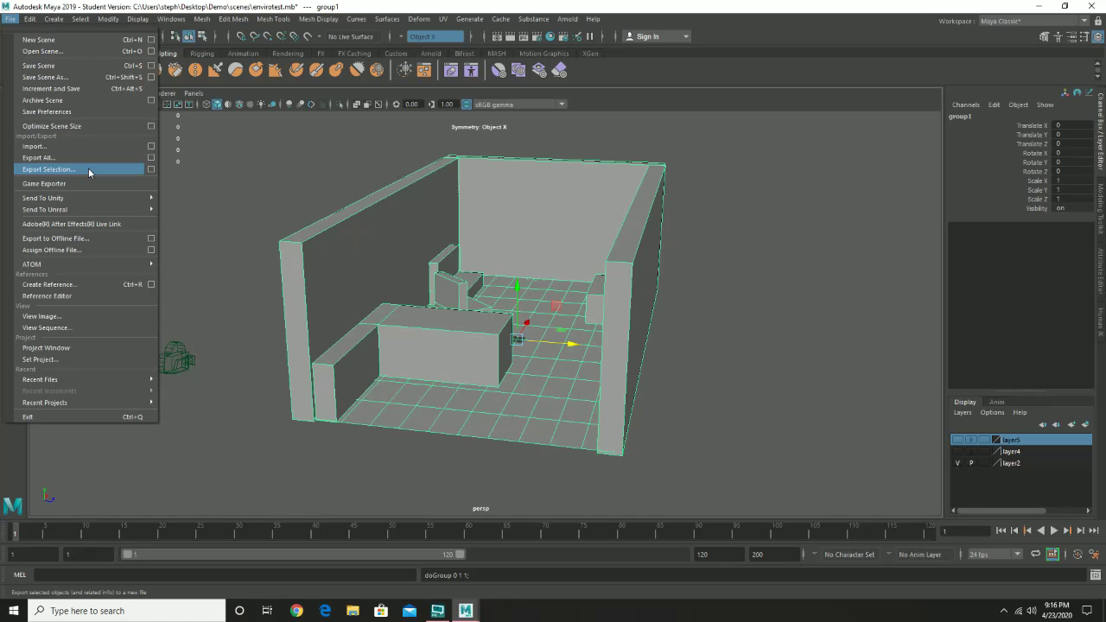
pyautogui.click(50, 170)
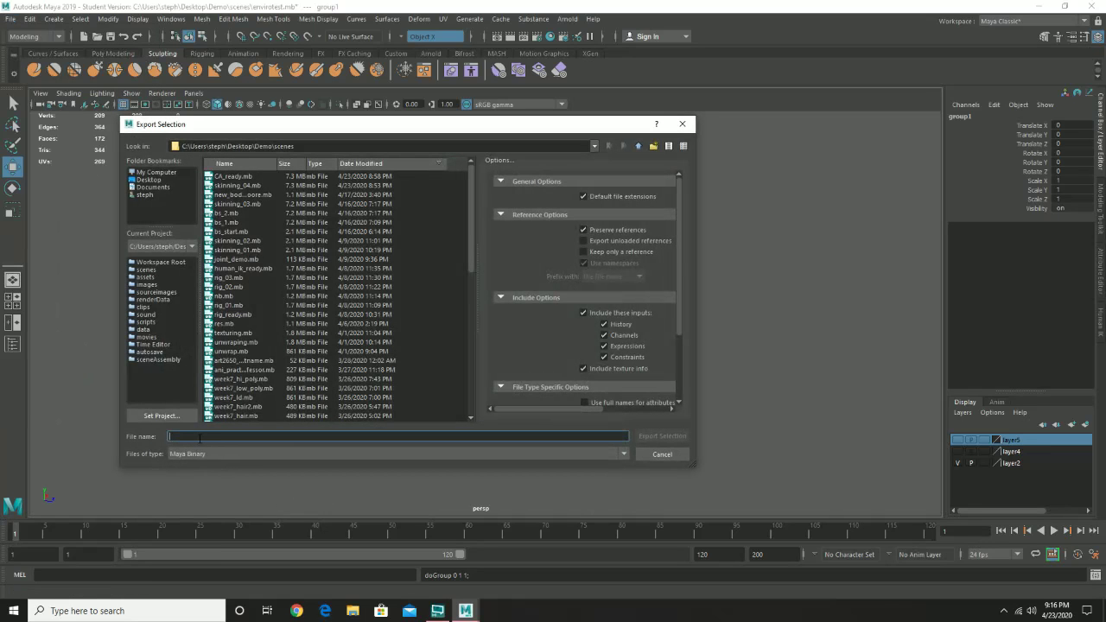
pyautogui.write('b')
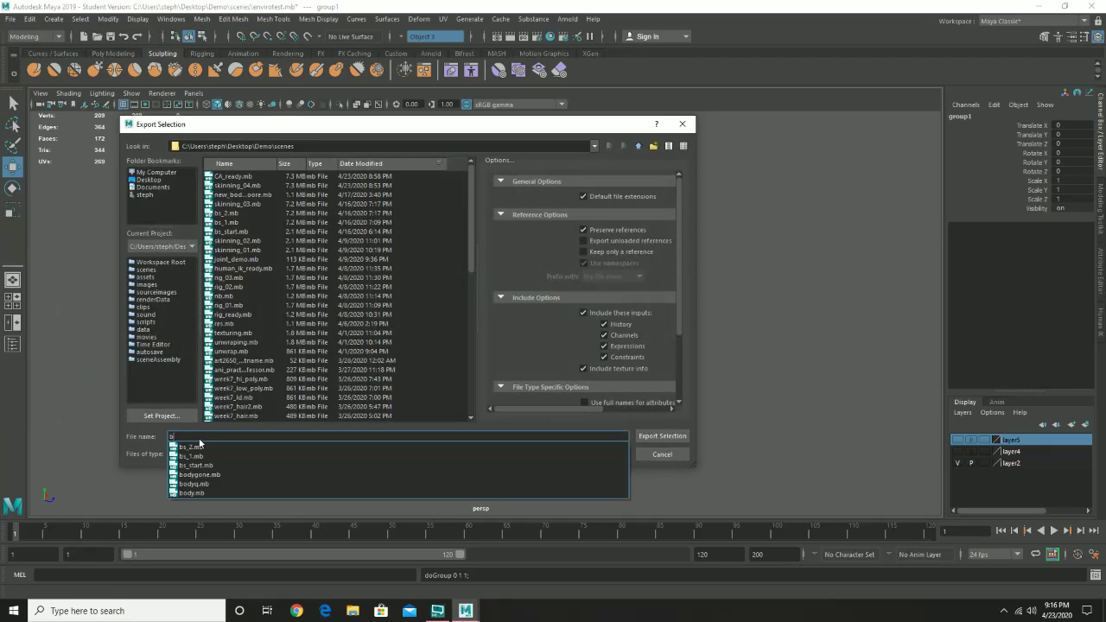
pyautogui.write('o')
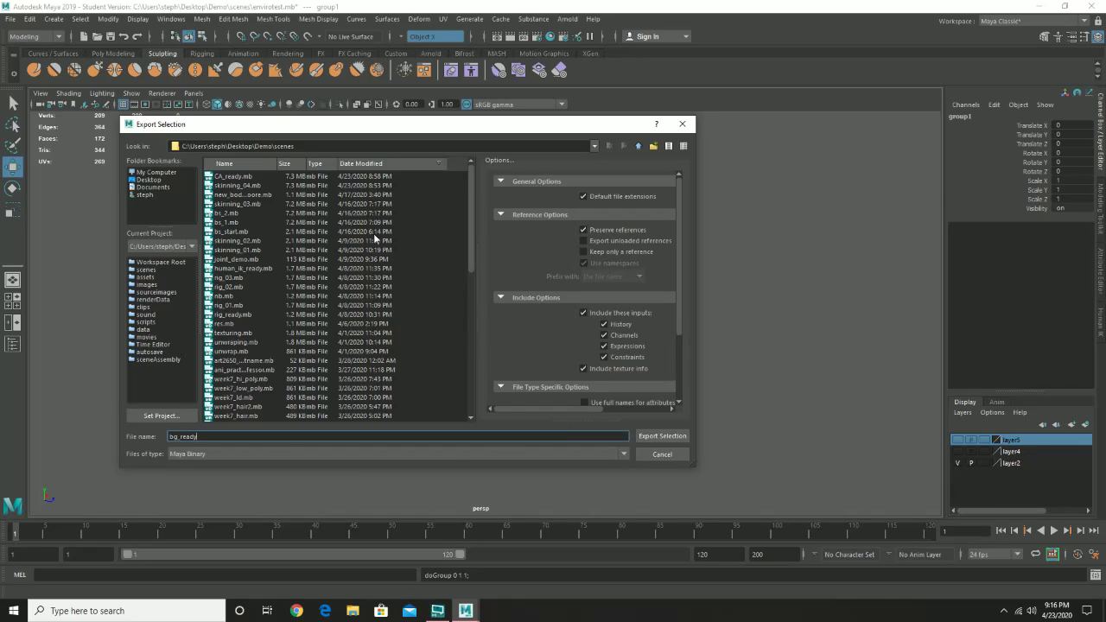
pyautogui.click(663, 436)
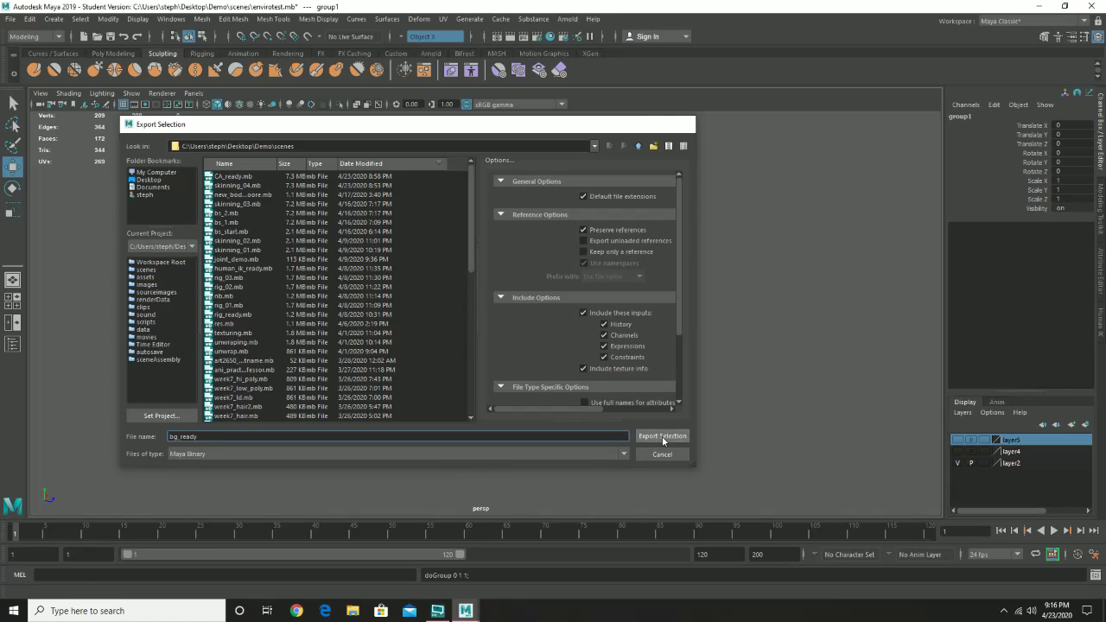
pyautogui.click(528, 316)
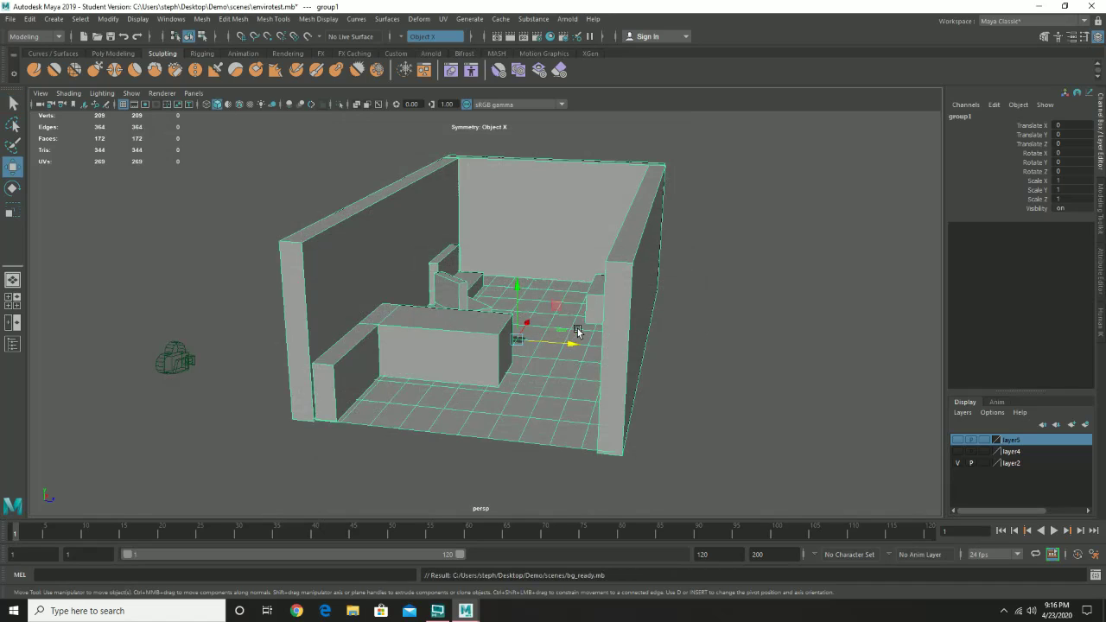
# Open the CA_ready.mb character scene without saving the changes to envirotest.mb, and accept the student version notice.
pyautogui.click(7, 22)
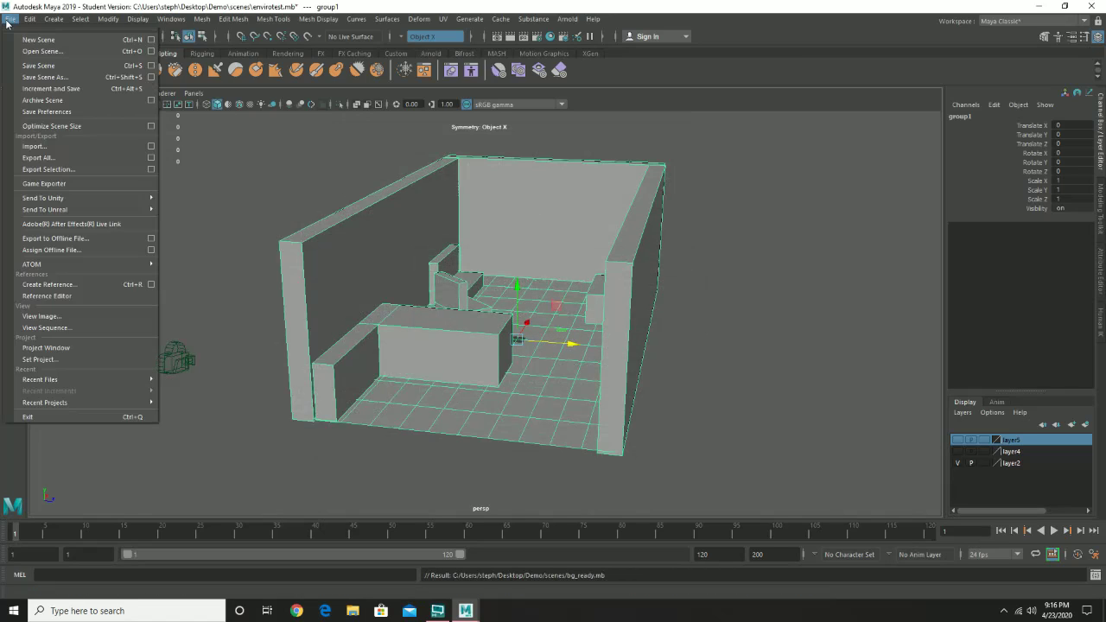
pyautogui.moveTo(129, 383)
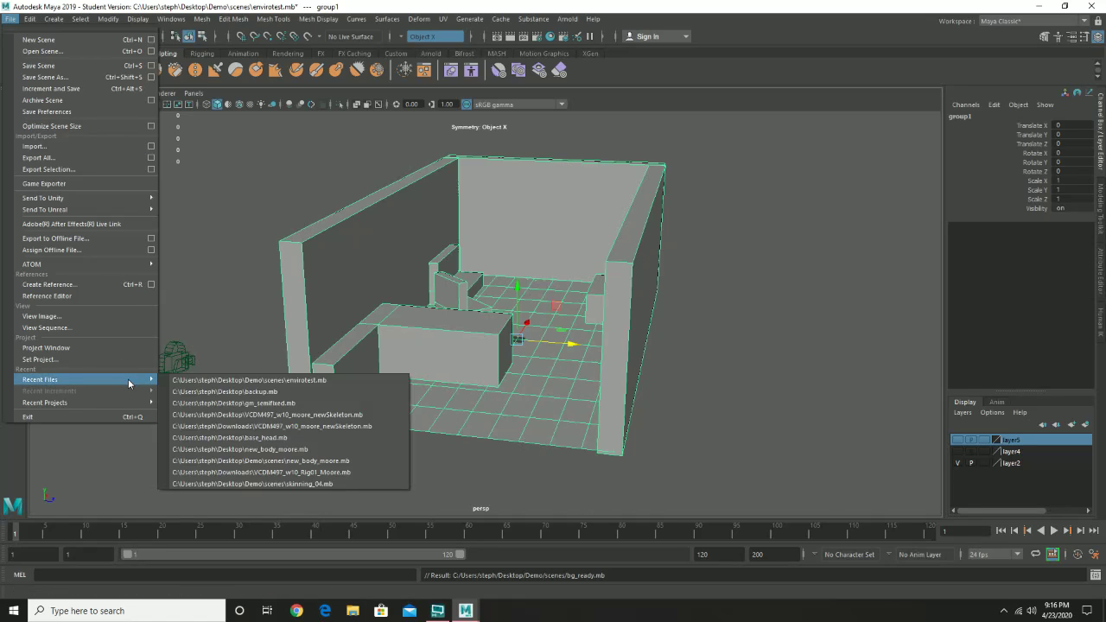
pyautogui.click(38, 51)
pyautogui.click(236, 185)
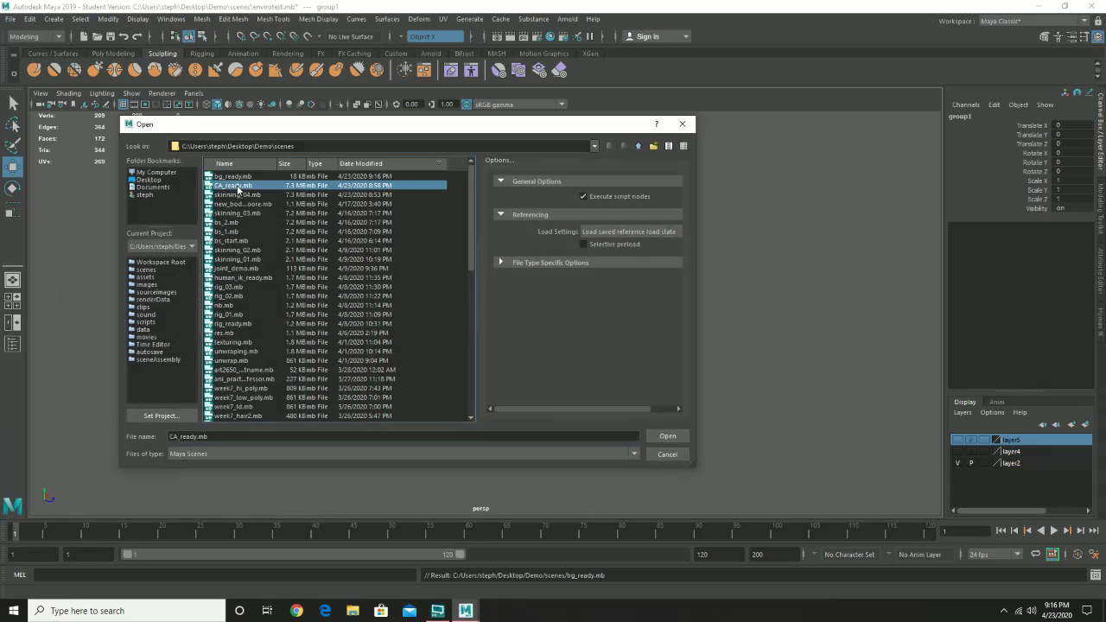
pyautogui.click(680, 437)
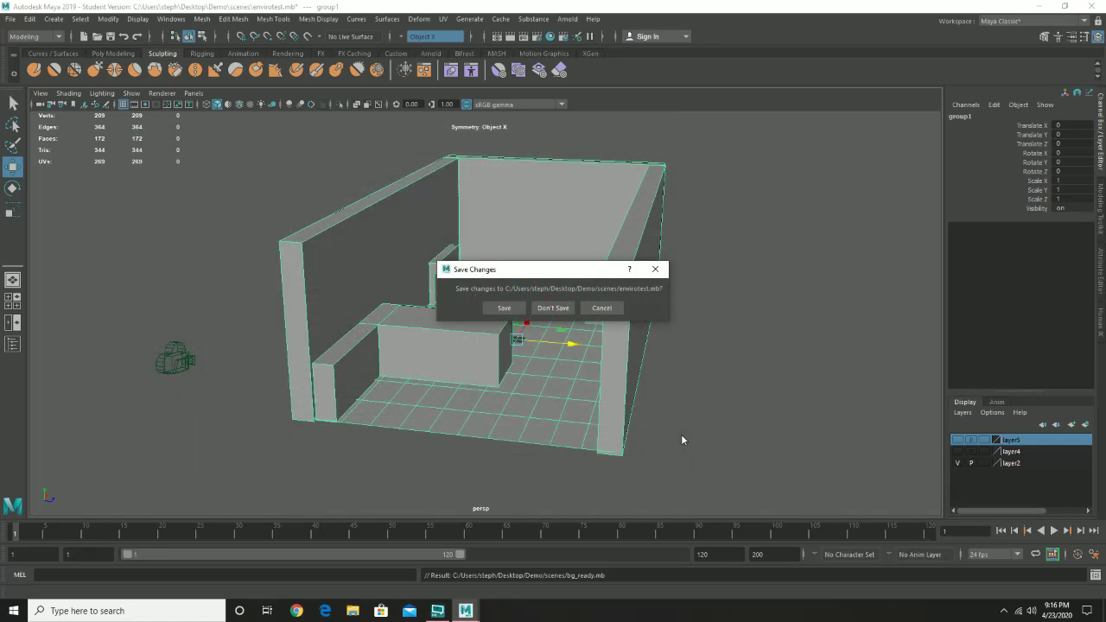
pyautogui.click(553, 307)
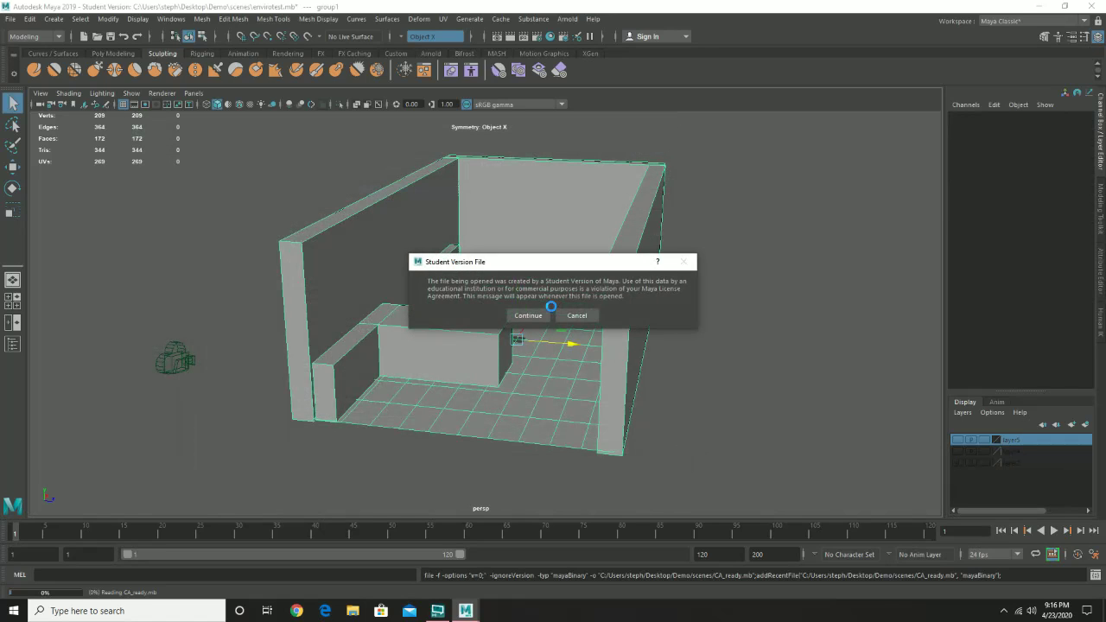
pyautogui.click(529, 314)
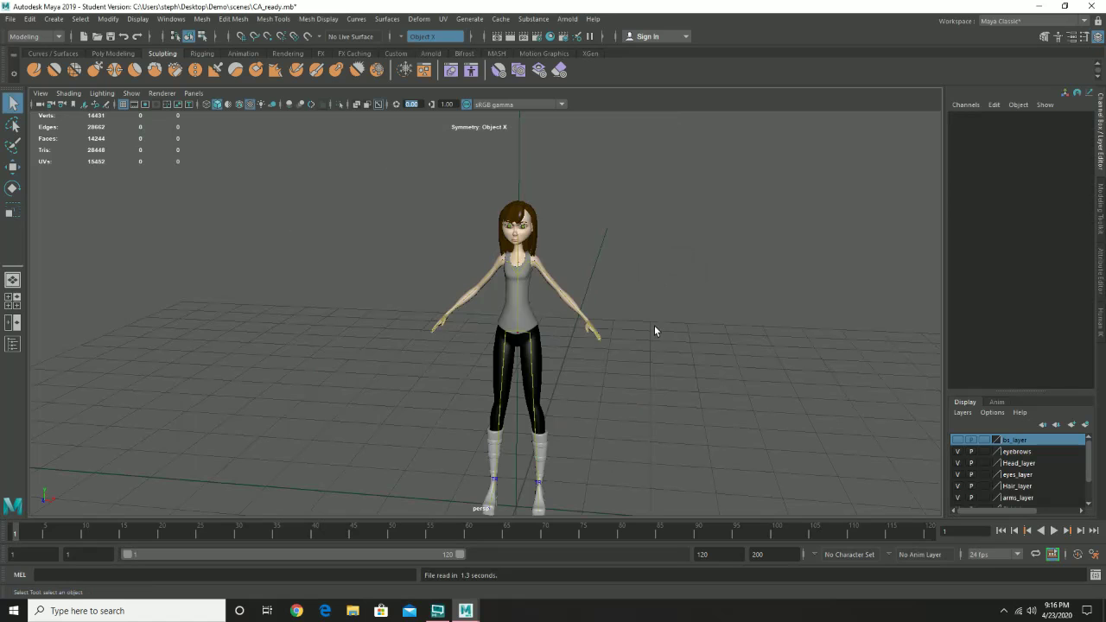
# Import bg_ready.mb into the character scene and accept the student version notice.
pyautogui.keyDown('alt'); pyautogui.moveTo(724, 386); pyautogui.dragTo(662, 313); pyautogui.keyUp('alt')
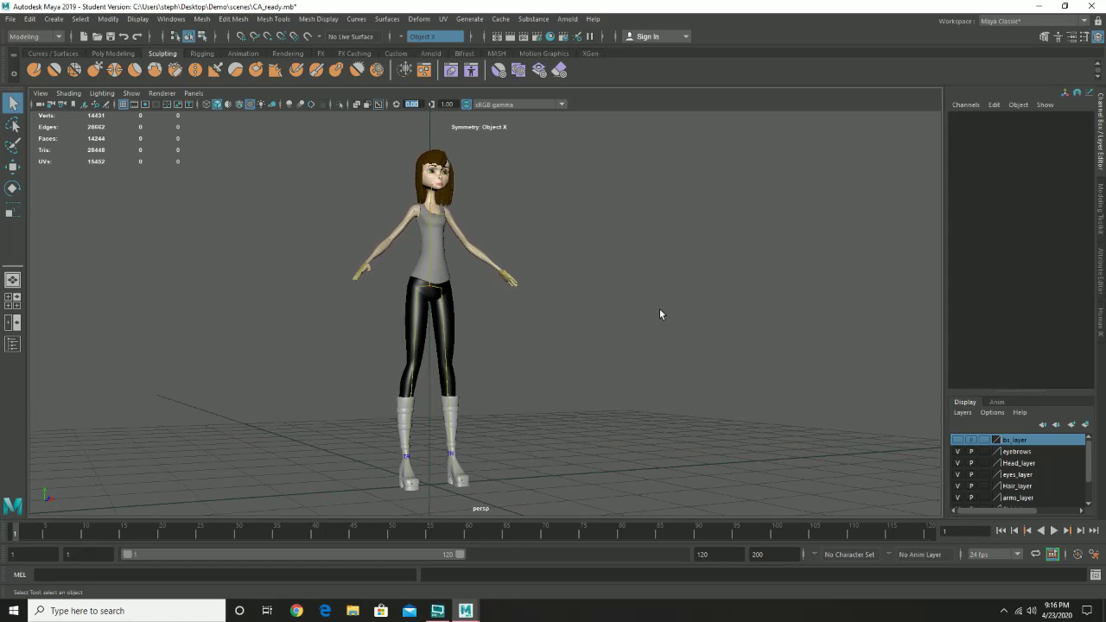
pyautogui.click(8, 19)
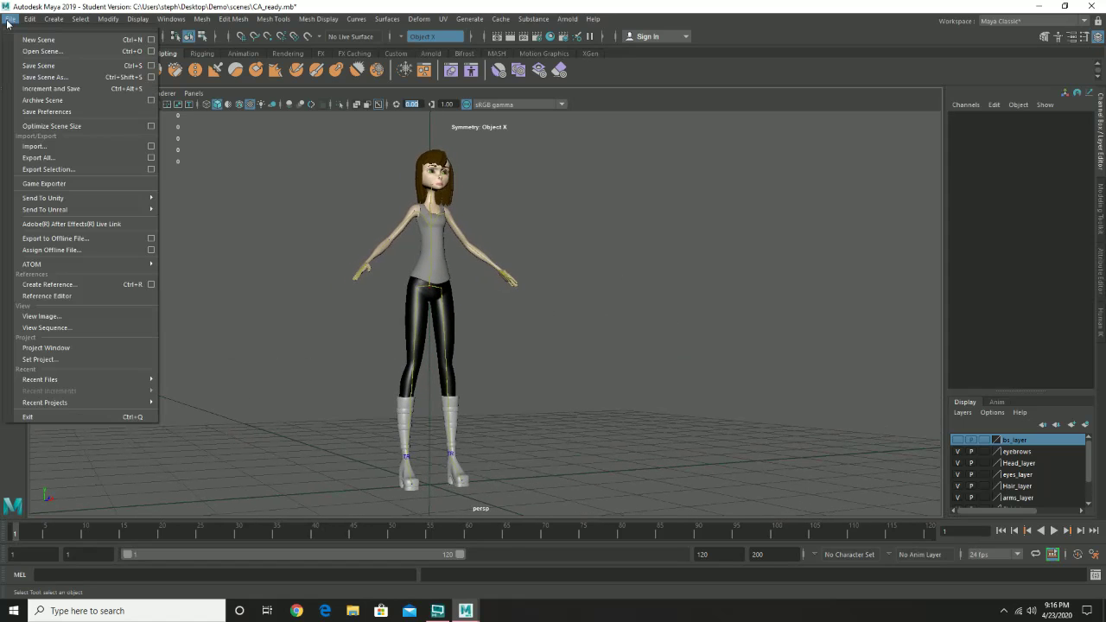
pyautogui.click(68, 147)
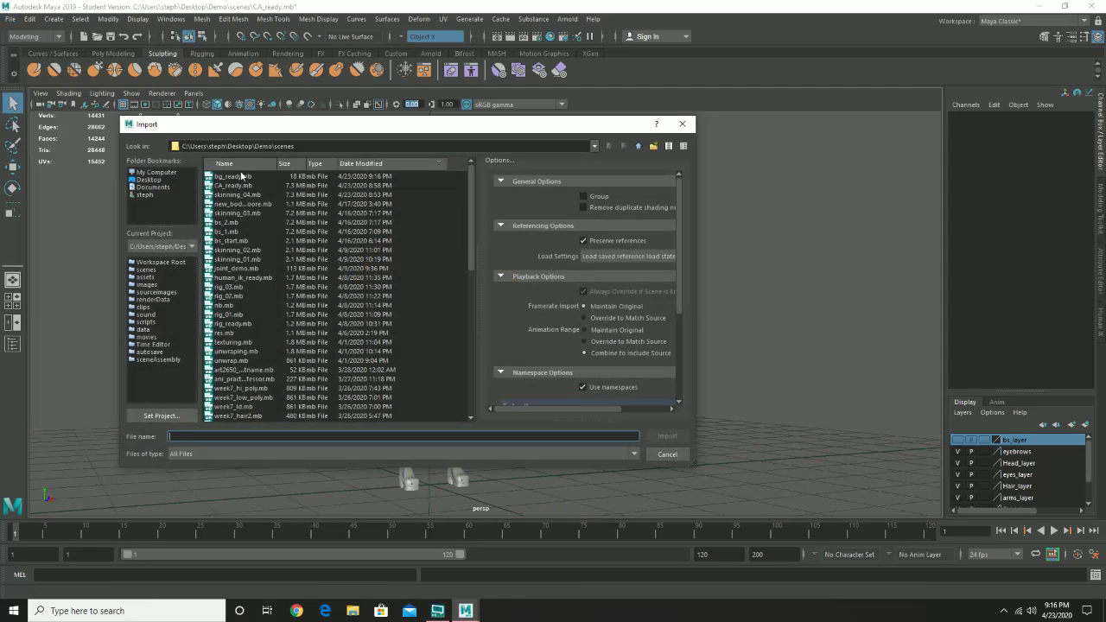
pyautogui.click(245, 177)
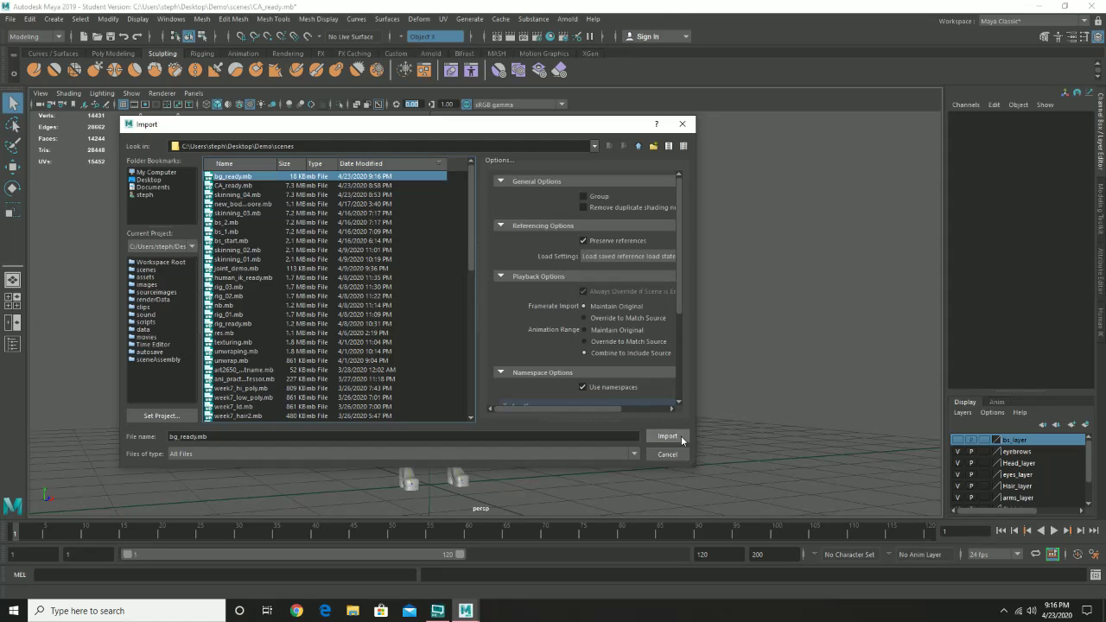
pyautogui.click(668, 436)
pyautogui.click(529, 315)
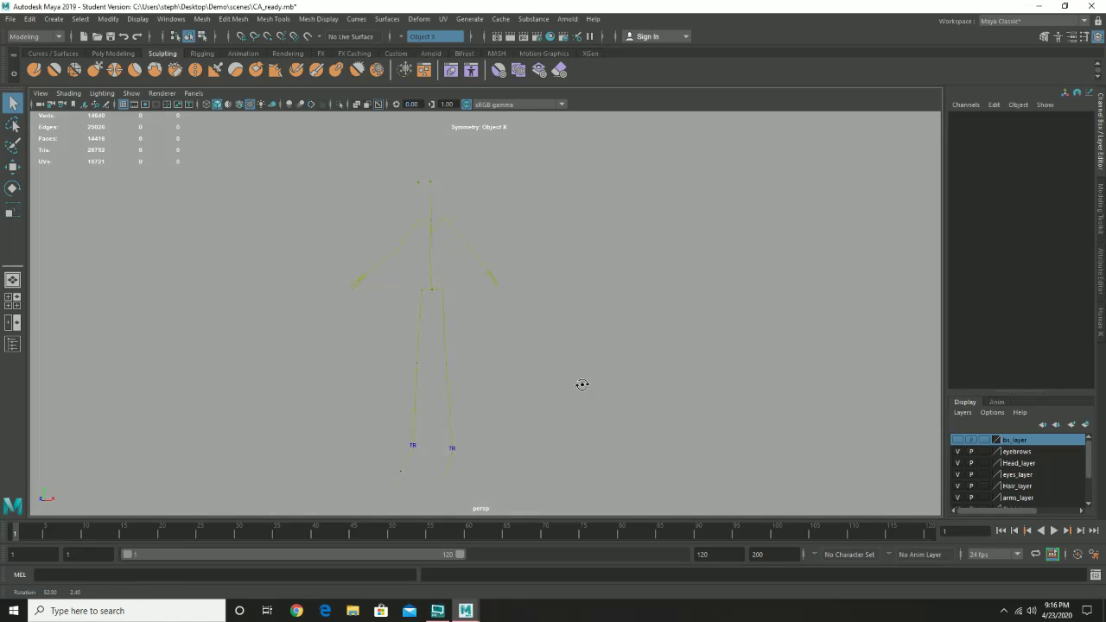
# Open the Outliner and select the imported room group, bg_ready:group1.
pyautogui.keyDown('alt'); pyautogui.moveTo(583, 383); pyautogui.dragTo(534, 380, button='right'); pyautogui.keyUp('alt')
pyautogui.moveTo(534, 380)
pyautogui.keyDown('alt'); pyautogui.mouseDown()
pyautogui.moveTo(229, 414)
pyautogui.moveTo(576, 410)
pyautogui.moveTo(597, 390)
pyautogui.moveTo(486, 371)
pyautogui.moveTo(643, 407)
pyautogui.moveTo(605, 391)
pyautogui.mouseUp(); pyautogui.keyUp('alt')
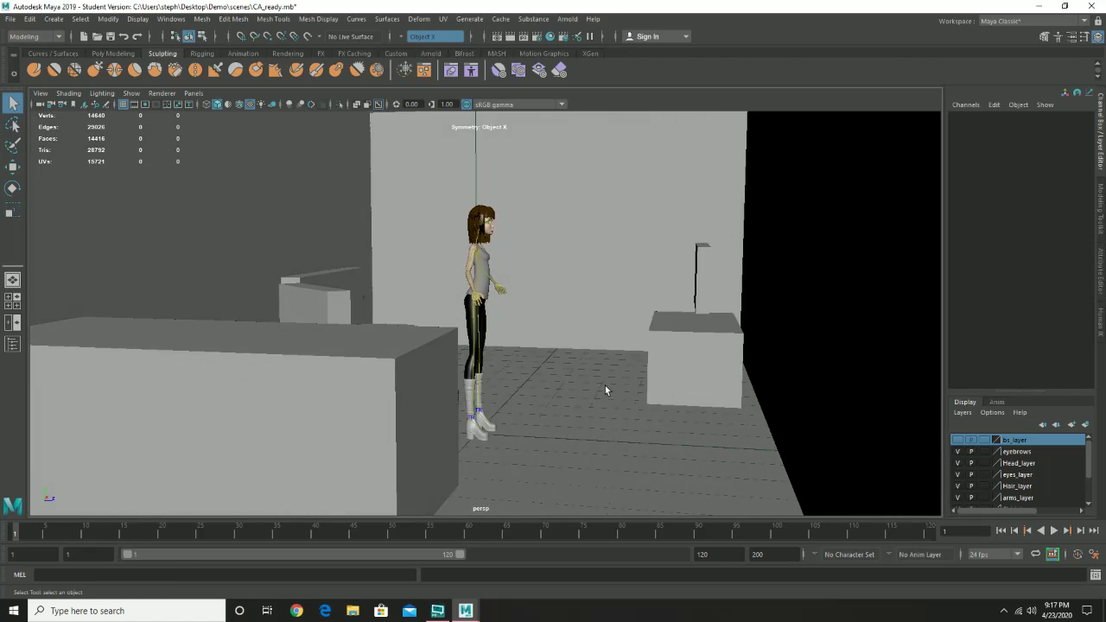
pyautogui.keyDown('alt'); pyautogui.moveTo(605, 390); pyautogui.dragTo(449, 394, button='right'); pyautogui.keyUp('alt')
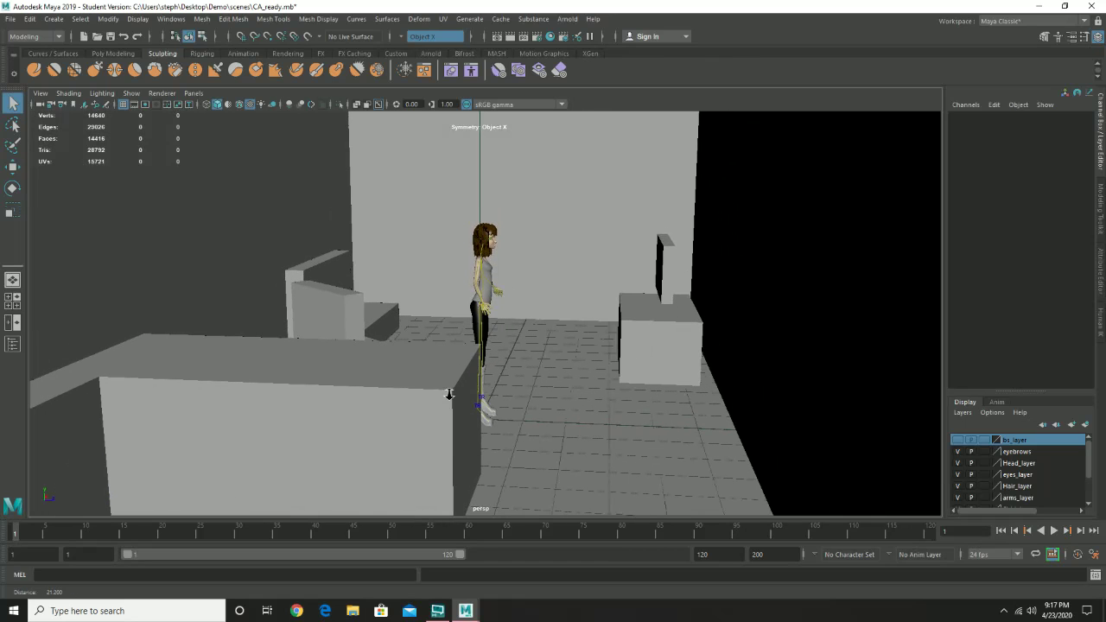
pyautogui.keyDown('alt'); pyautogui.moveTo(567, 356); pyautogui.dragTo(576, 330); pyautogui.keyUp('alt')
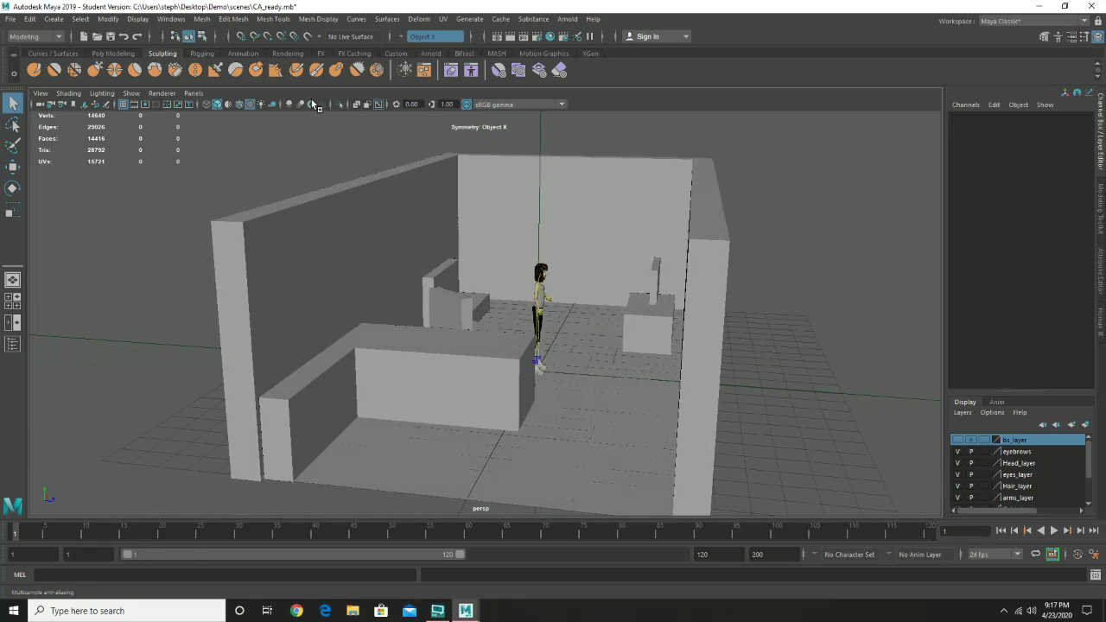
pyautogui.click(184, 19)
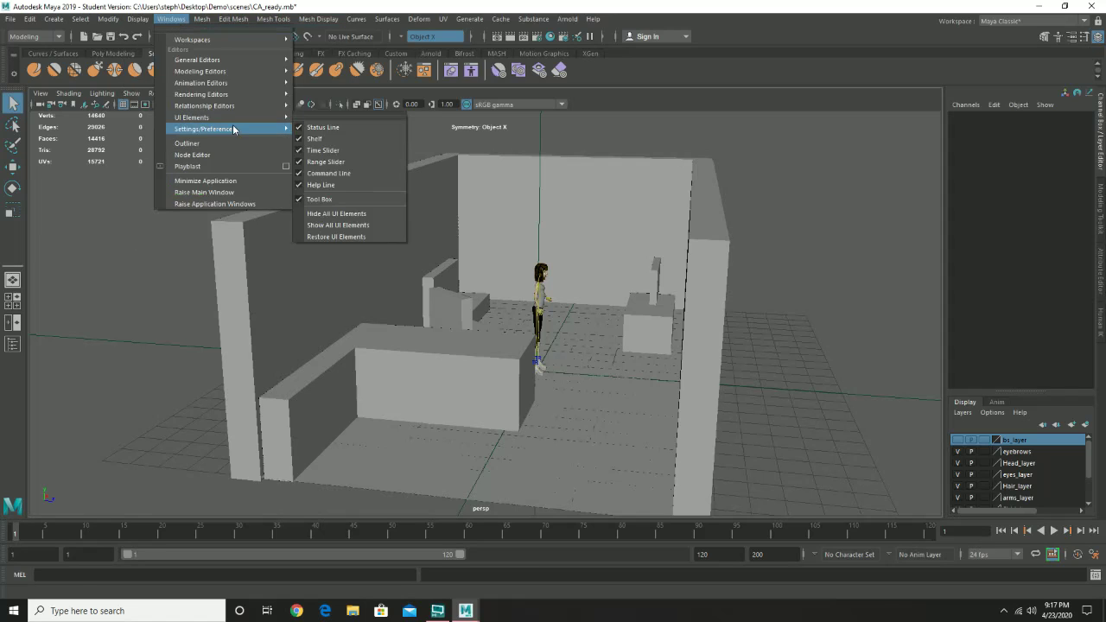
pyautogui.click(187, 143)
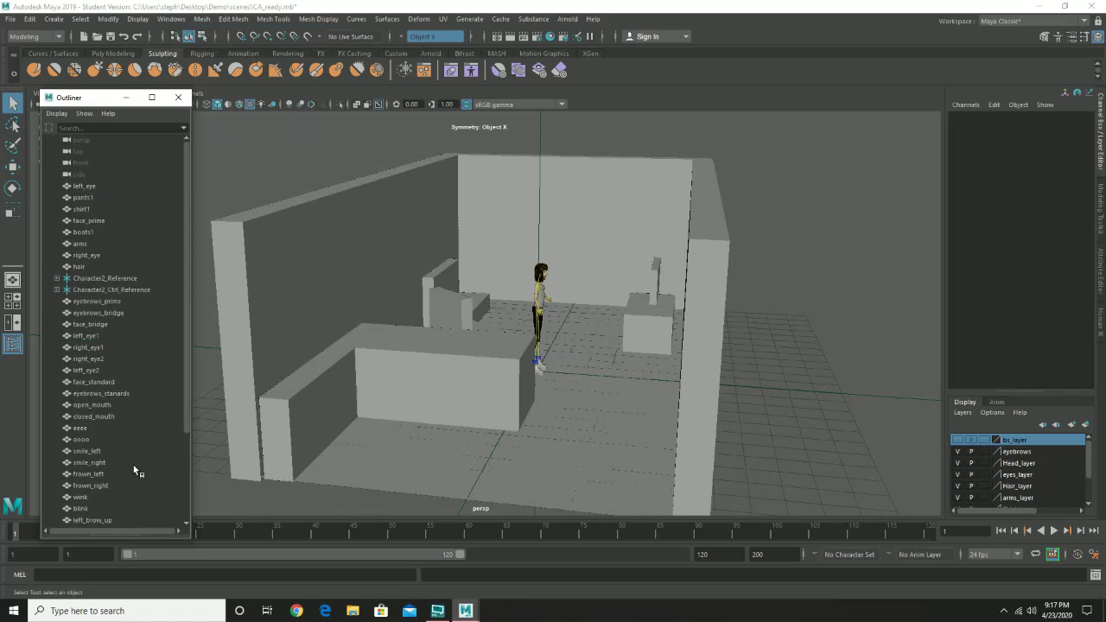
pyautogui.moveTo(186, 416); pyautogui.dragTo(110, 510)
pyautogui.click(99, 497)
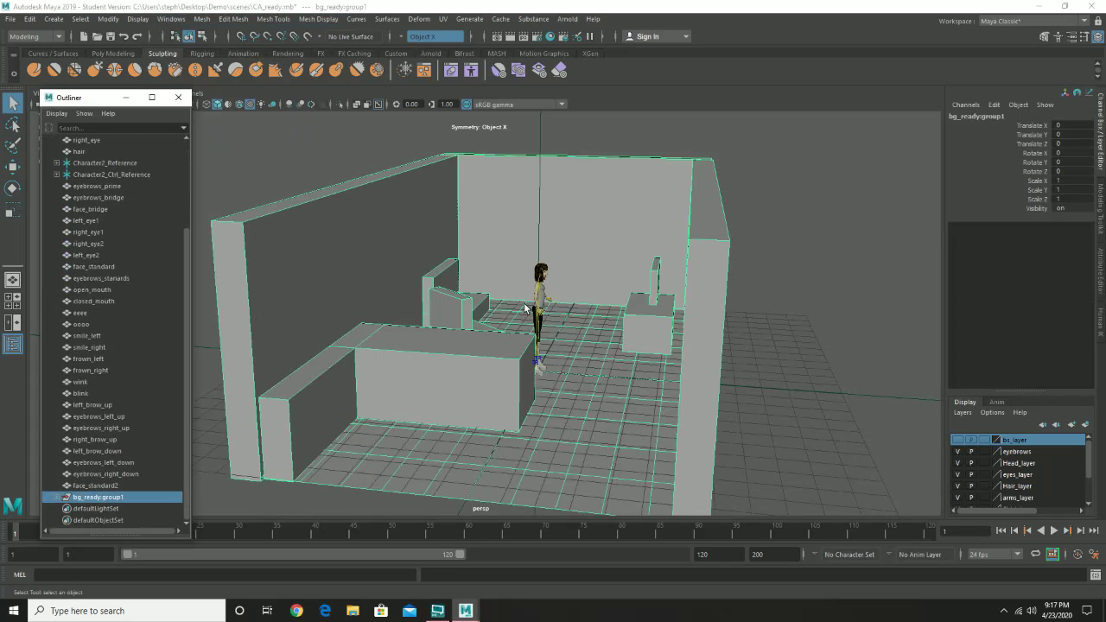
# Try scaling the room group down uniformly around the character, first to about 0.70 and finally to about 0.78.
pyautogui.keyDown('alt'); pyautogui.moveTo(523, 303); pyautogui.dragTo(559, 288); pyautogui.keyUp('alt')
pyautogui.press('e')
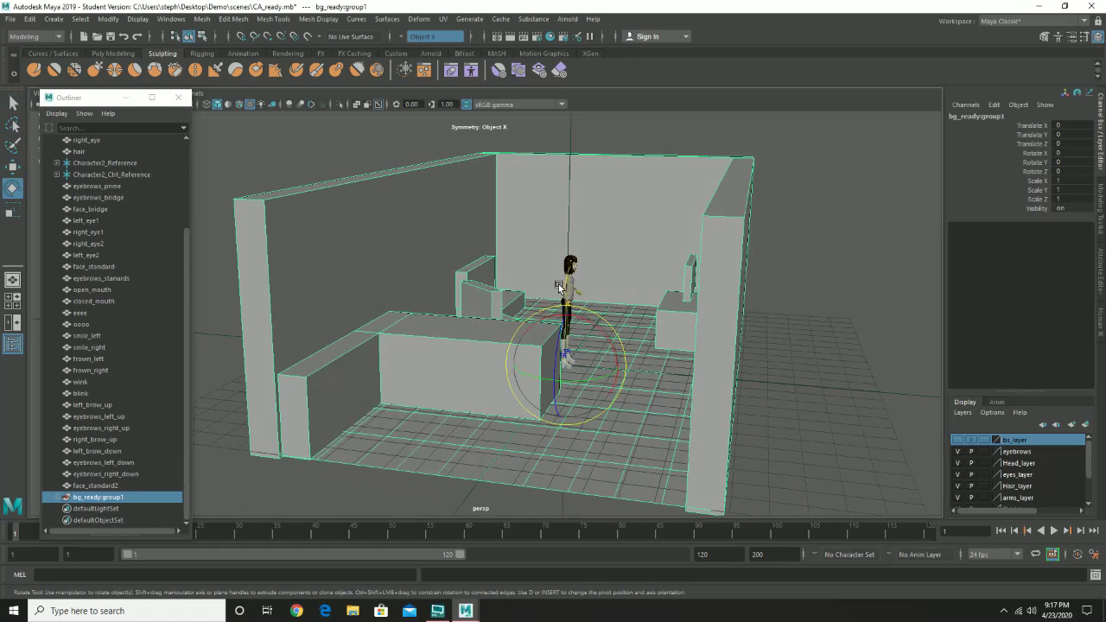
pyautogui.press('r')
pyautogui.moveTo(566, 364); pyautogui.dragTo(447, 456)
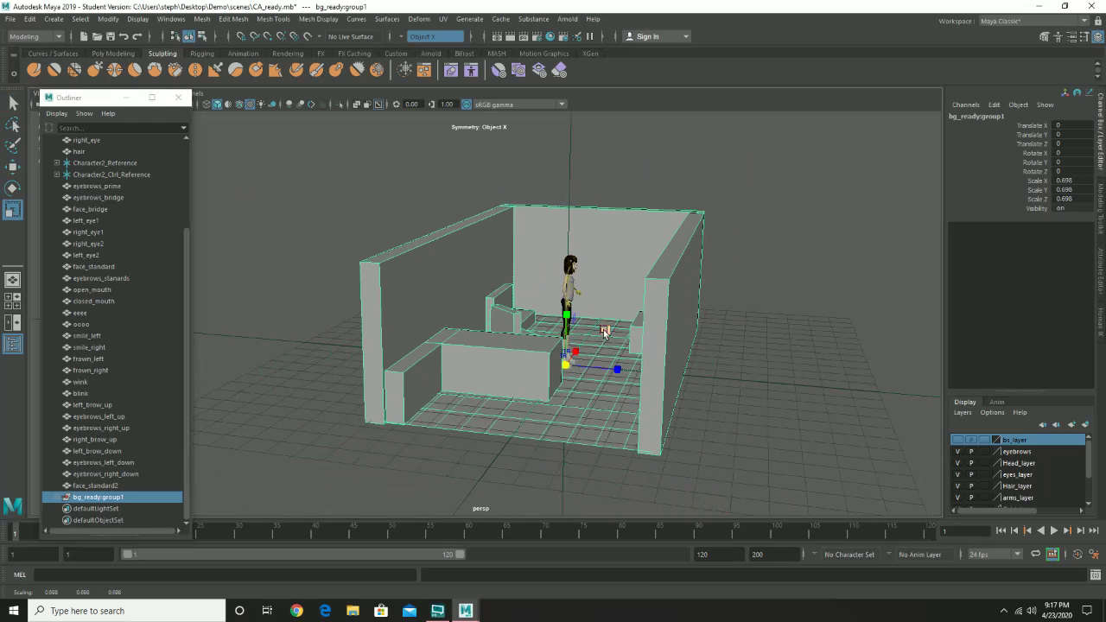
pyautogui.keyDown('alt'); pyautogui.moveTo(574, 332); pyautogui.dragTo(558, 308); pyautogui.keyUp('alt')
pyautogui.keyDown('alt'); pyautogui.moveTo(558, 309); pyautogui.dragTo(657, 370, button='right'); pyautogui.keyUp('alt')
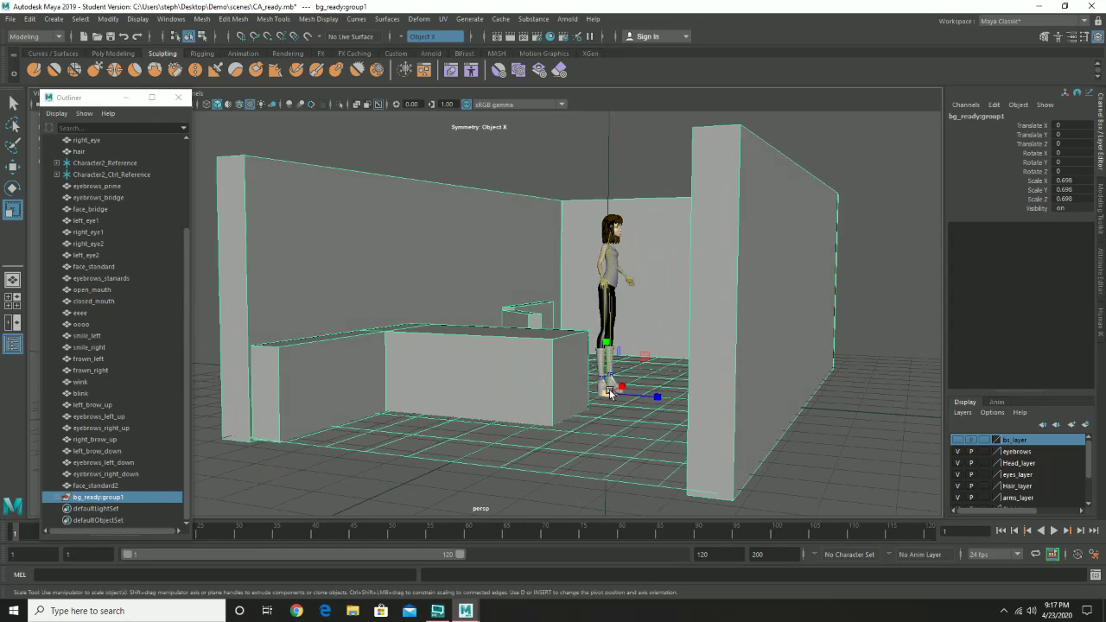
pyautogui.moveTo(610, 393); pyautogui.dragTo(662, 358)
pyautogui.keyDown('alt'); pyautogui.moveTo(626, 397); pyautogui.dragTo(604, 407); pyautogui.keyUp('alt')
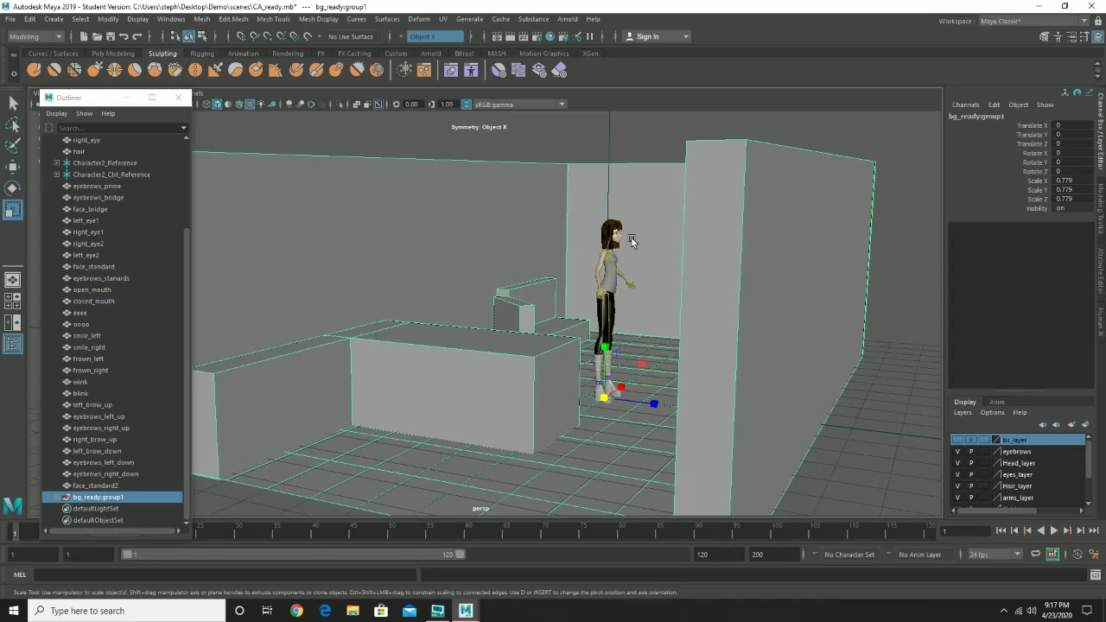
# Set the room group's Scale X, Scale Y and Scale Z to 1.
pyautogui.doubleClick(1072, 180)
pyautogui.write('1')
pyautogui.press('Tab')
pyautogui.write('1')
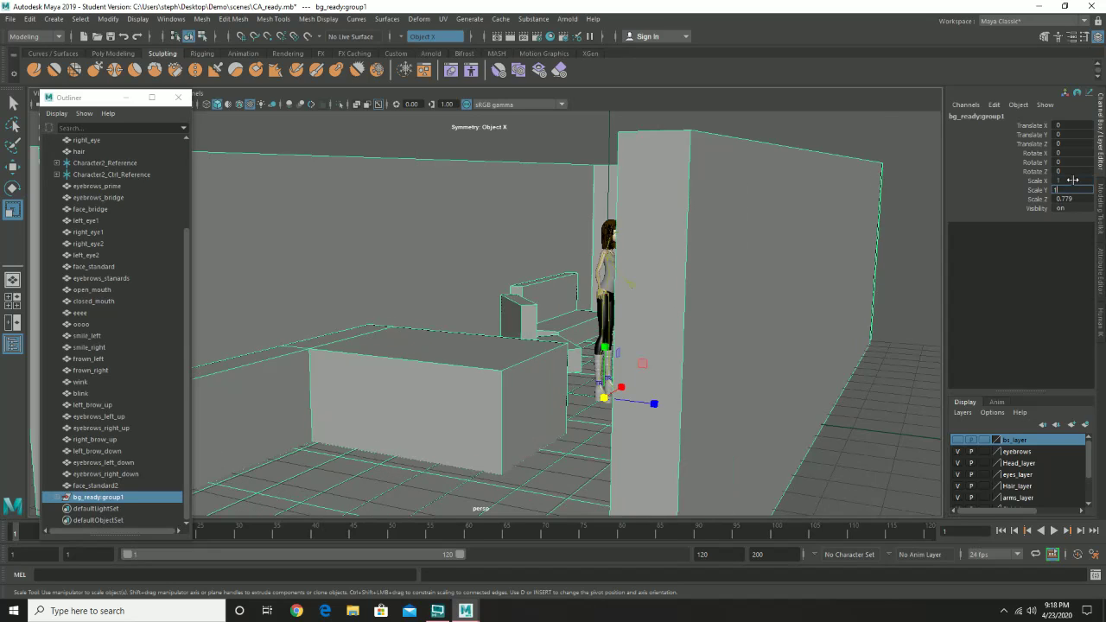
pyautogui.press('Tab')
pyautogui.write('1')
pyautogui.press('Return')
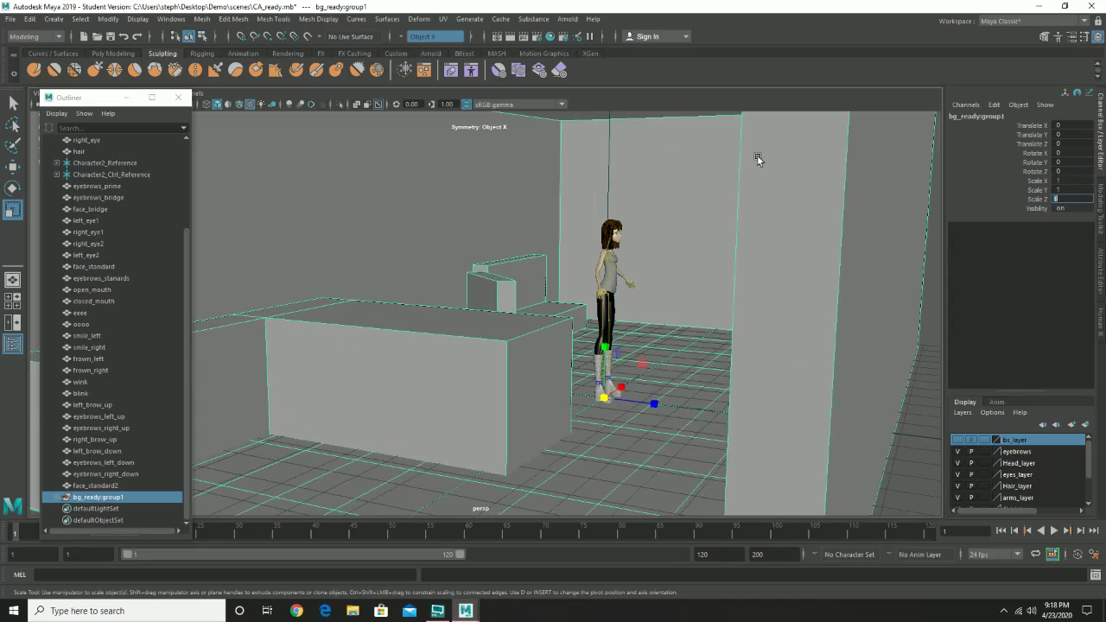
# Set the room's display layer, bg_ready:layer2, to Reference so the room cannot be selected, and clear the selection.
pyautogui.moveTo(609, 201)
pyautogui.keyDown('alt'); pyautogui.mouseDown()
pyautogui.moveTo(605, 190)
pyautogui.moveTo(625, 198)
pyautogui.mouseUp(); pyautogui.keyUp('alt')
pyautogui.moveTo(652, 255)
pyautogui.keyDown('alt'); pyautogui.mouseDown()
pyautogui.moveTo(650, 263)
pyautogui.moveTo(708, 264)
pyautogui.moveTo(650, 264)
pyautogui.moveTo(630, 277)
pyautogui.moveTo(654, 264)
pyautogui.mouseUp(); pyautogui.keyUp('alt')
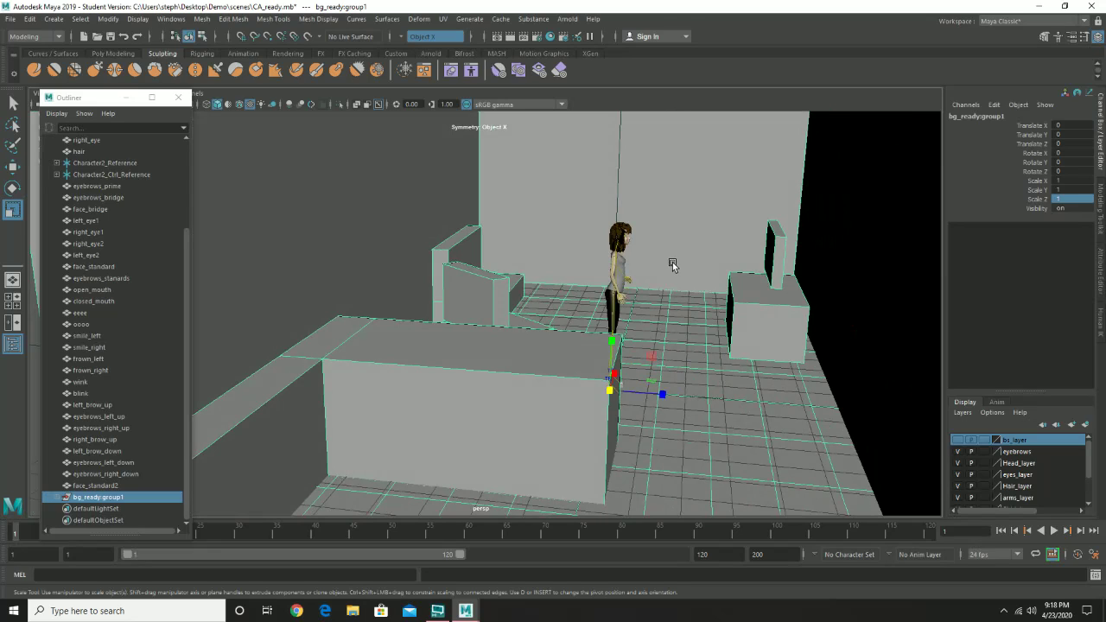
pyautogui.click(1089, 490)
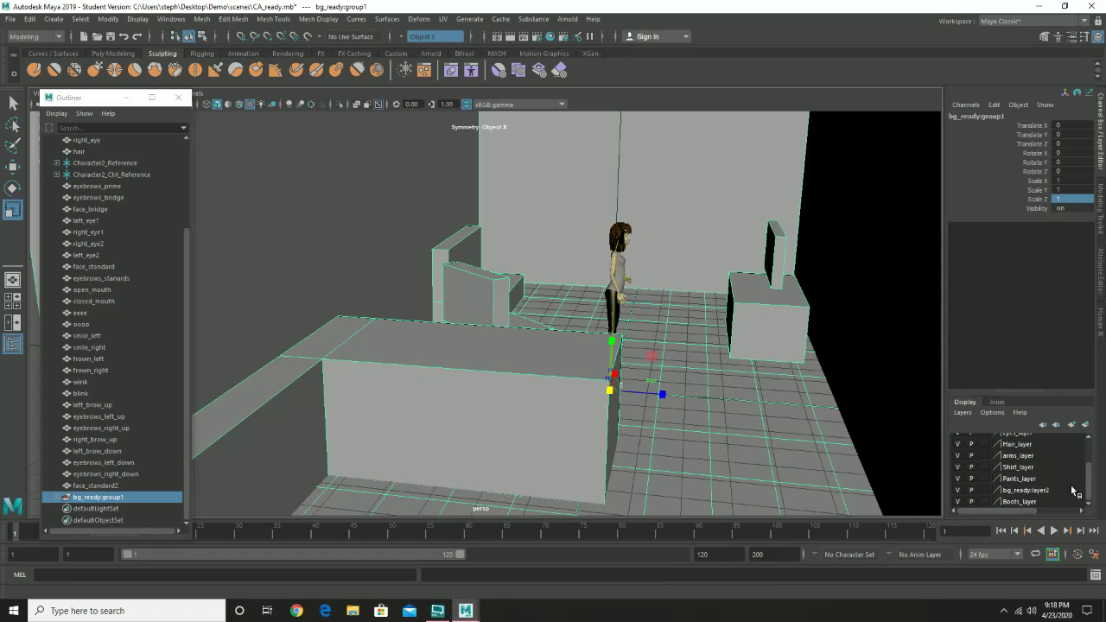
pyautogui.click(958, 490)
pyautogui.click(984, 490)
pyautogui.click(984, 490)
pyautogui.keyDown('alt'); pyautogui.moveTo(721, 366); pyautogui.dragTo(701, 359); pyautogui.keyUp('alt')
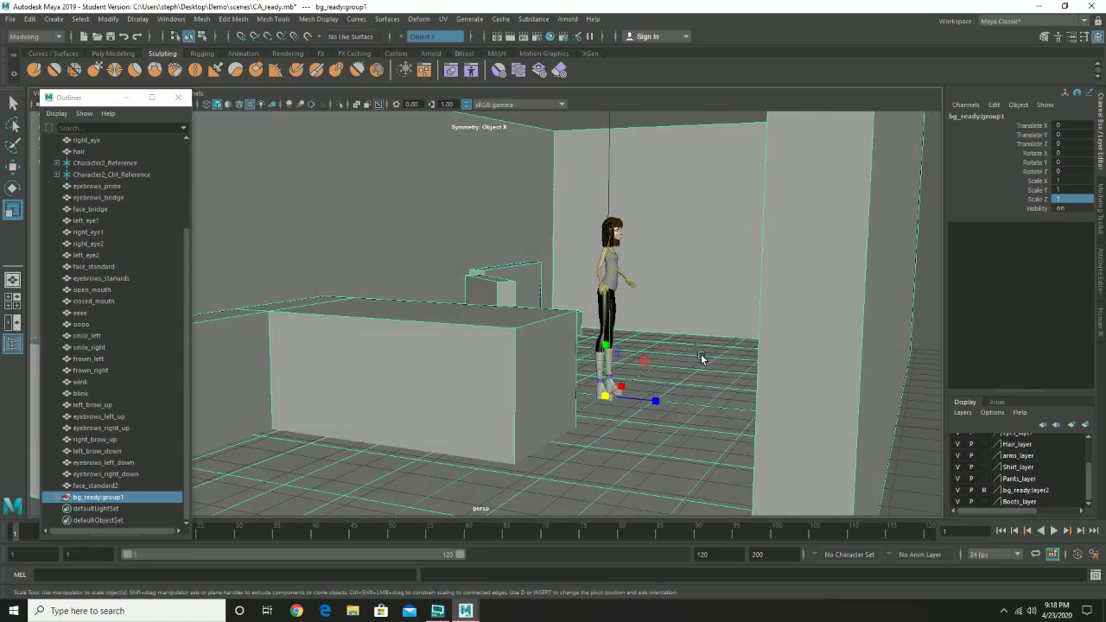
pyautogui.click(723, 212)
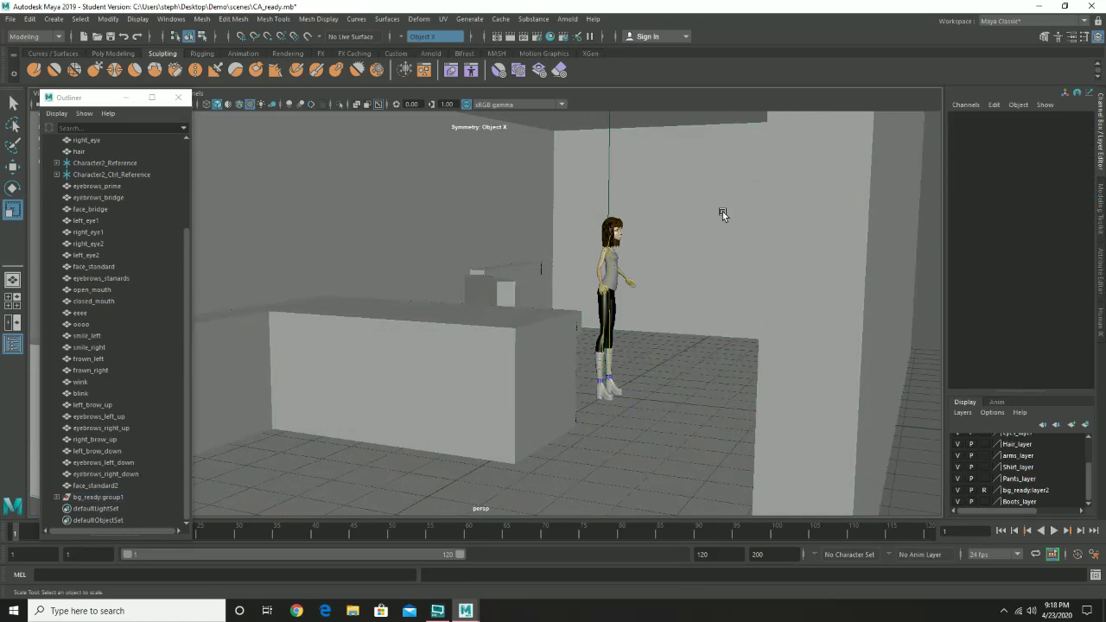
# Close the Outliner and create a standard camera in the scene.
pyautogui.keyDown('alt'); pyautogui.moveTo(702, 224); pyautogui.dragTo(797, 286); pyautogui.keyUp('alt')
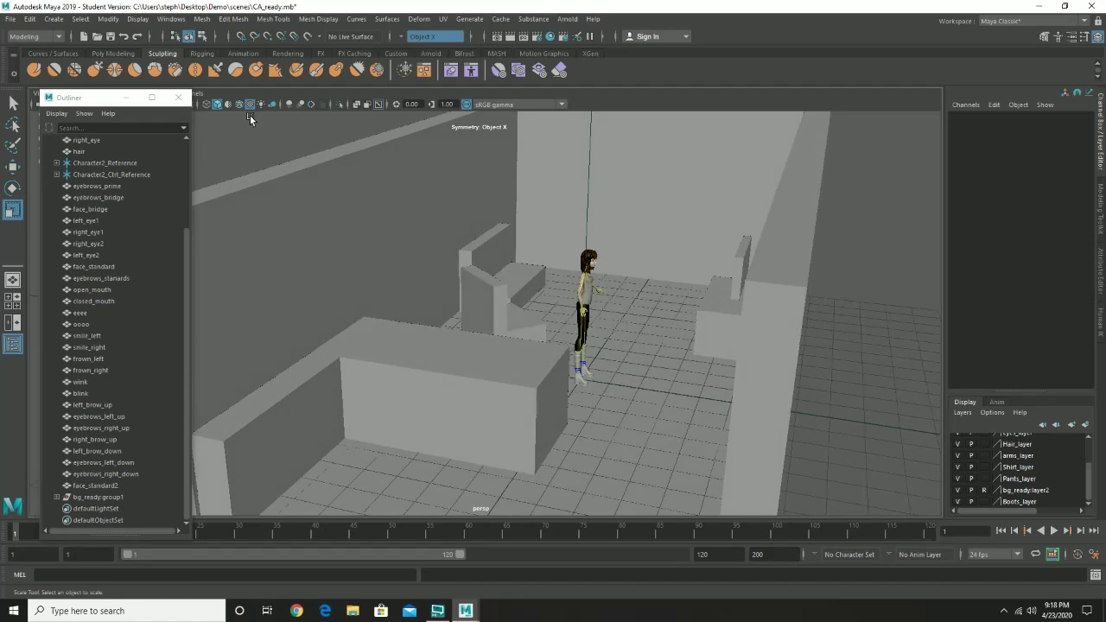
pyautogui.click(178, 97)
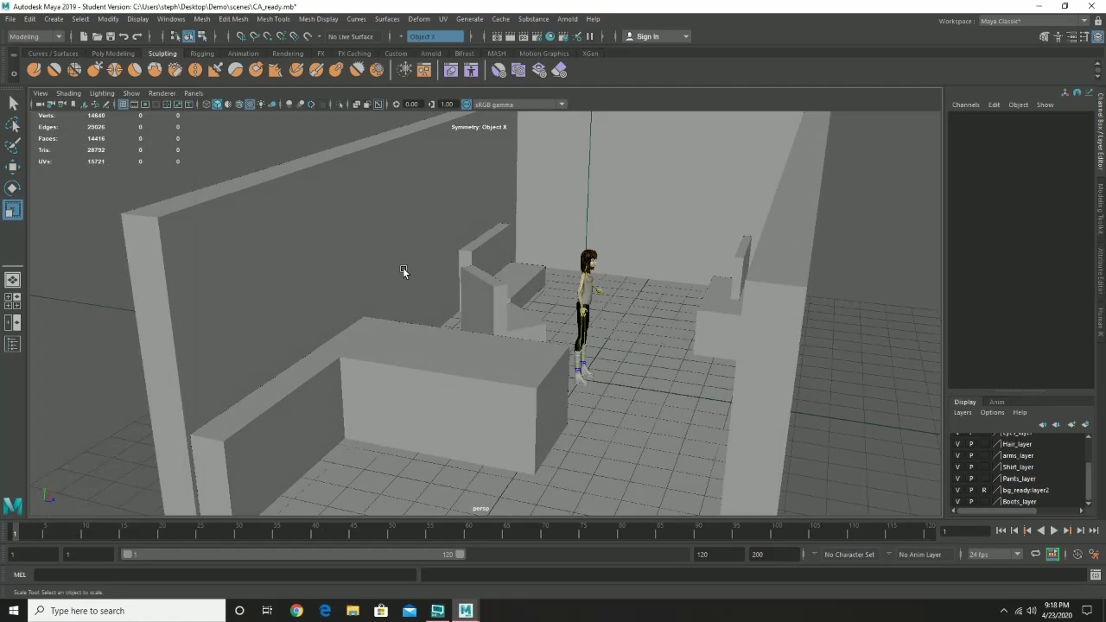
pyautogui.click(53, 19)
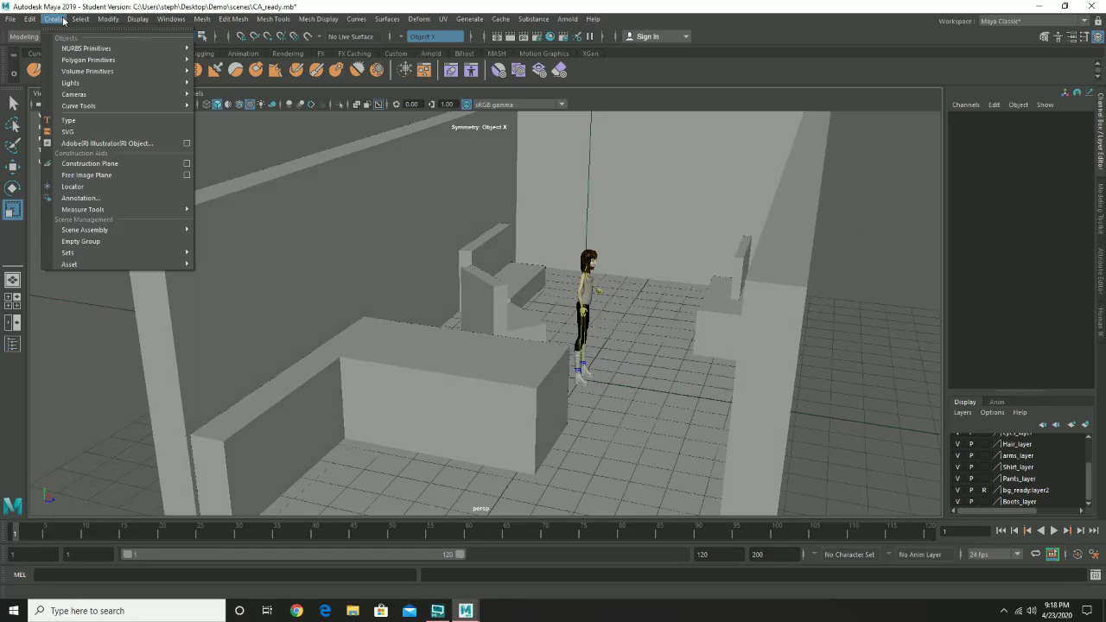
pyautogui.moveTo(163, 104)
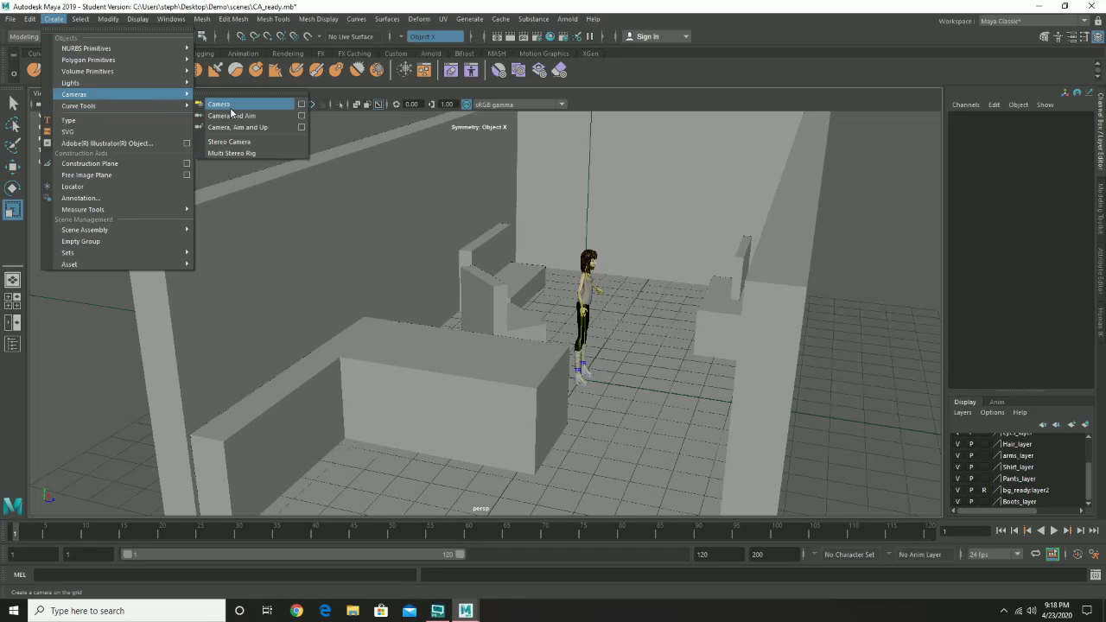
pyautogui.click(230, 106)
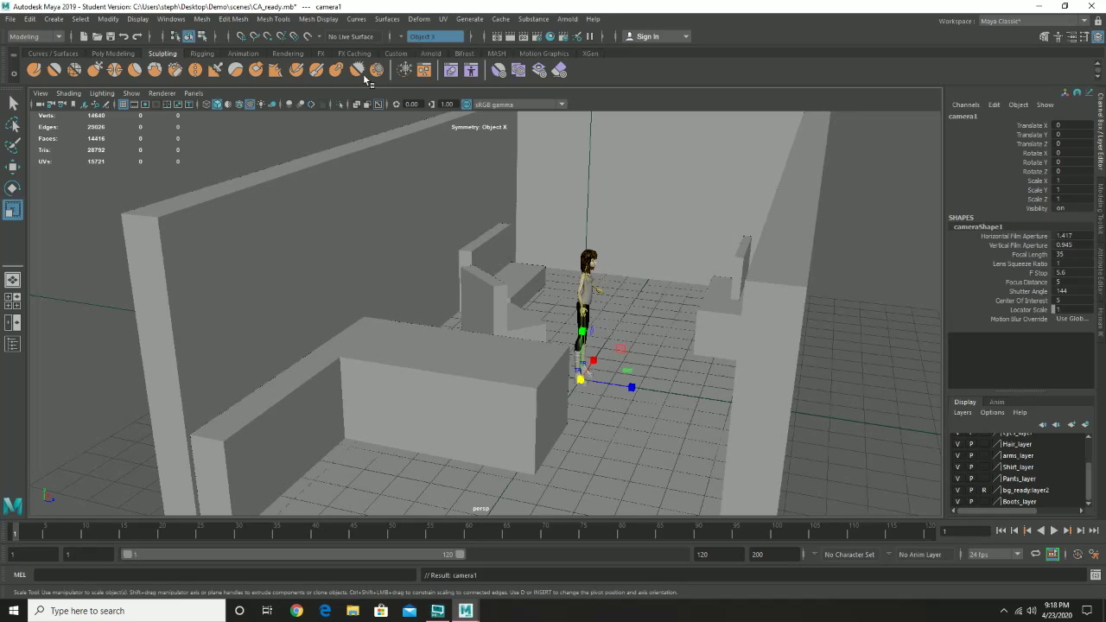
pyautogui.click(54, 18)
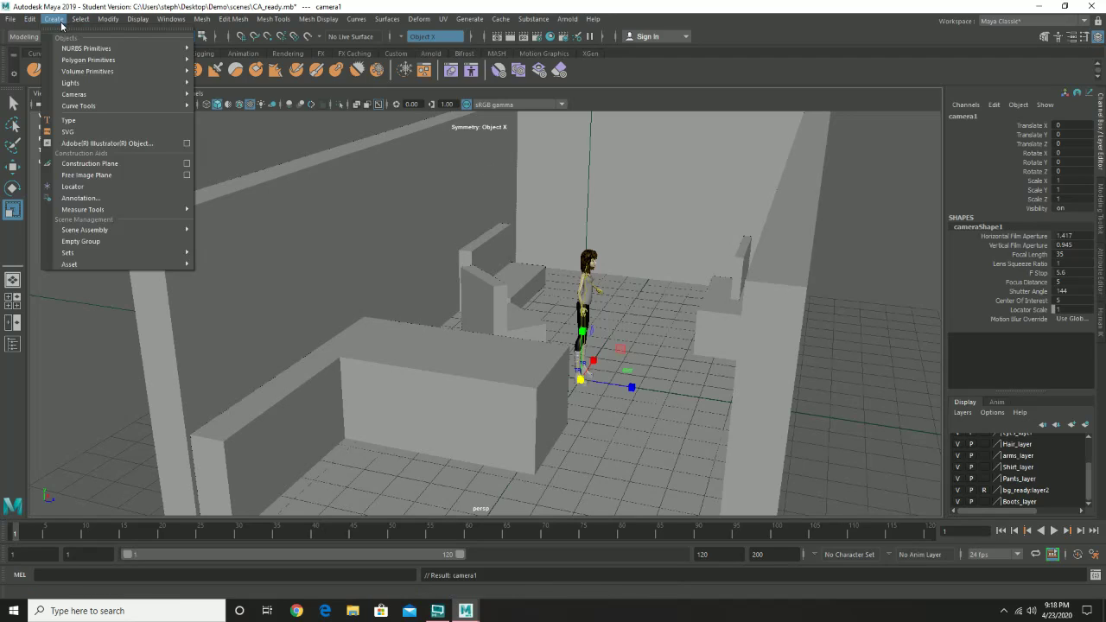
pyautogui.moveTo(138, 95)
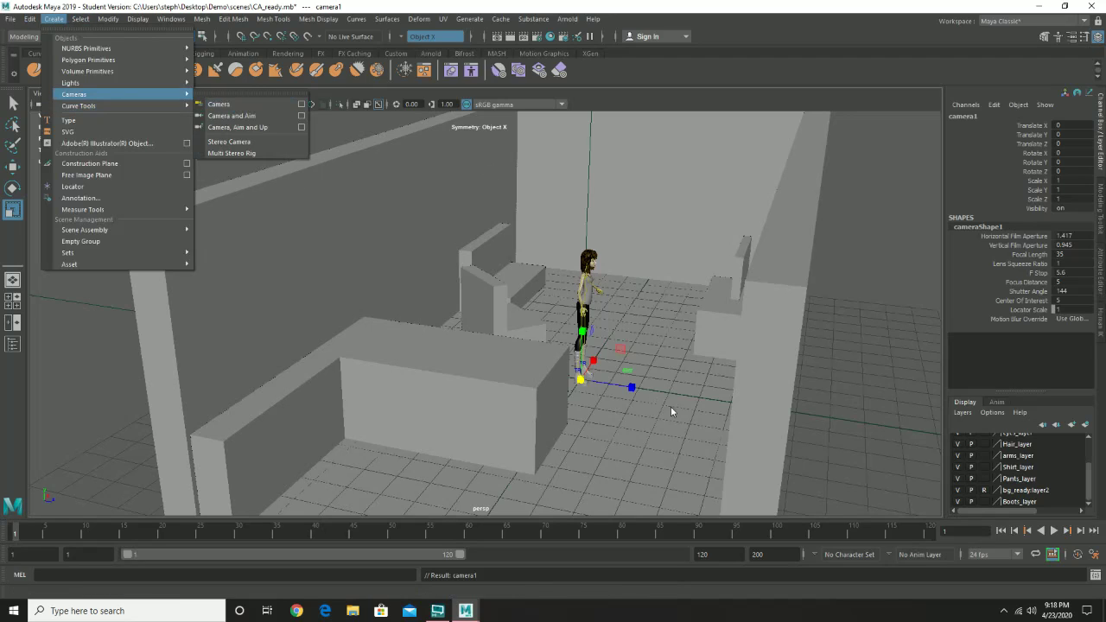
pyautogui.press('w')
pyautogui.click(750, 71)
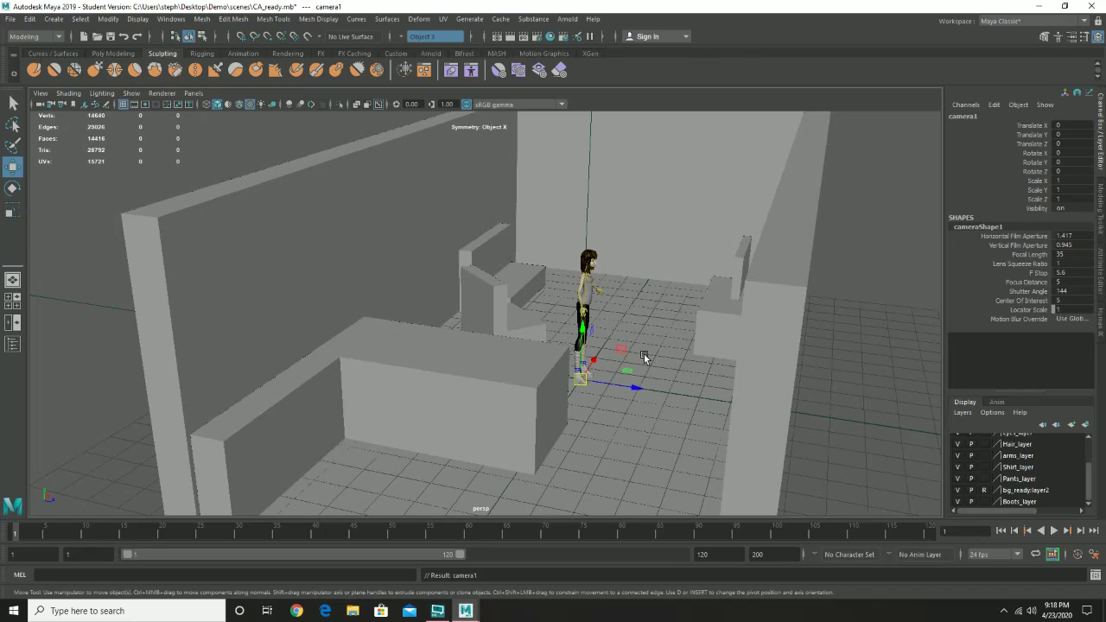
# Scale the new camera uniformly to about 23.6 and move it to about X 3.18, Y 3.42, Z 3.43 in front of the character.
pyautogui.moveTo(636, 387); pyautogui.dragTo(700, 395)
pyautogui.moveTo(645, 355); pyautogui.dragTo(575, 358)
pyautogui.press('e')
pyautogui.press('r')
pyautogui.scroll(5, 711, 316)
pyautogui.press('w')
pyautogui.moveTo(684, 385); pyautogui.dragTo(743, 399)
pyautogui.moveTo(692, 449); pyautogui.dragTo(748, 423)
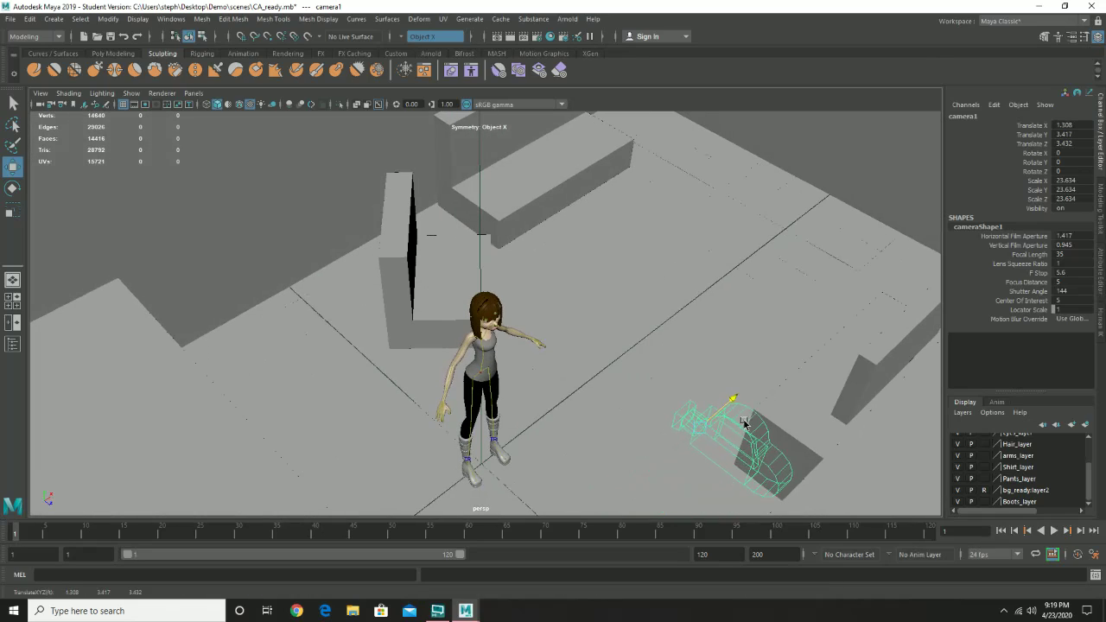
pyautogui.keyDown('alt'); pyautogui.moveTo(694, 389); pyautogui.dragTo(779, 347); pyautogui.keyUp('alt')
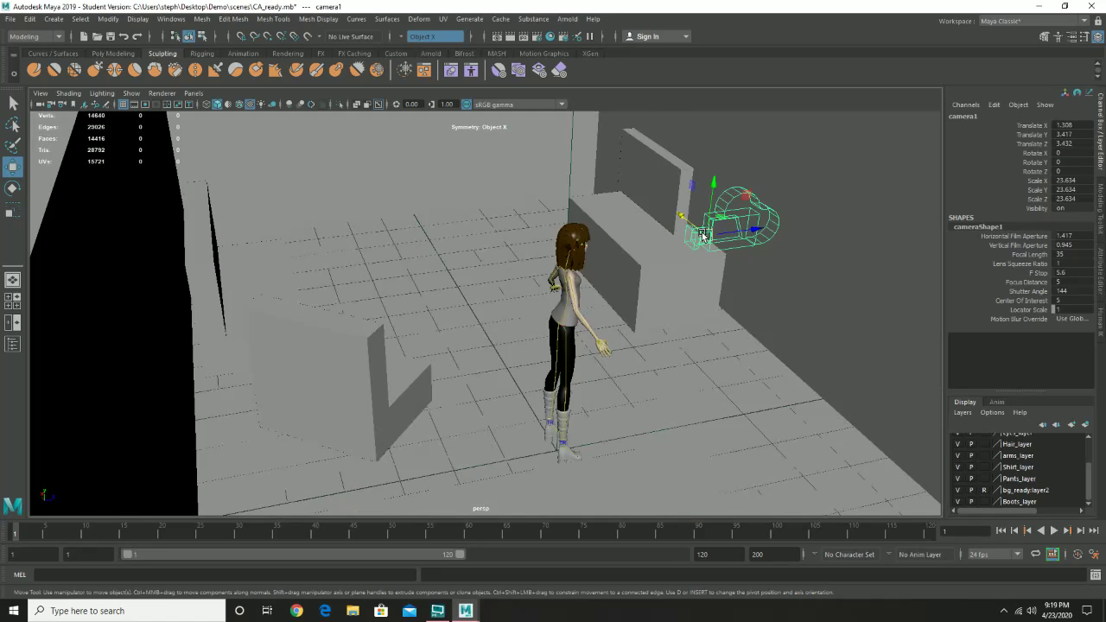
pyautogui.moveTo(704, 236); pyautogui.dragTo(650, 236)
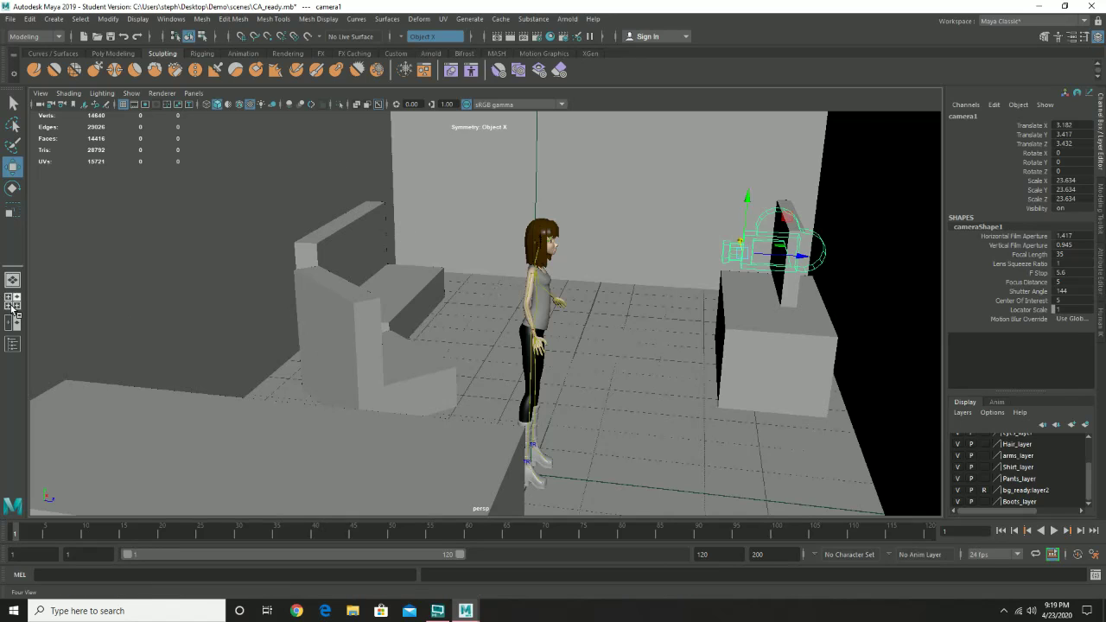
# Switch to the multi-view layout, enlarge the top and perspective views to full height, and show camera1 in place of the top view.
pyautogui.press('space')
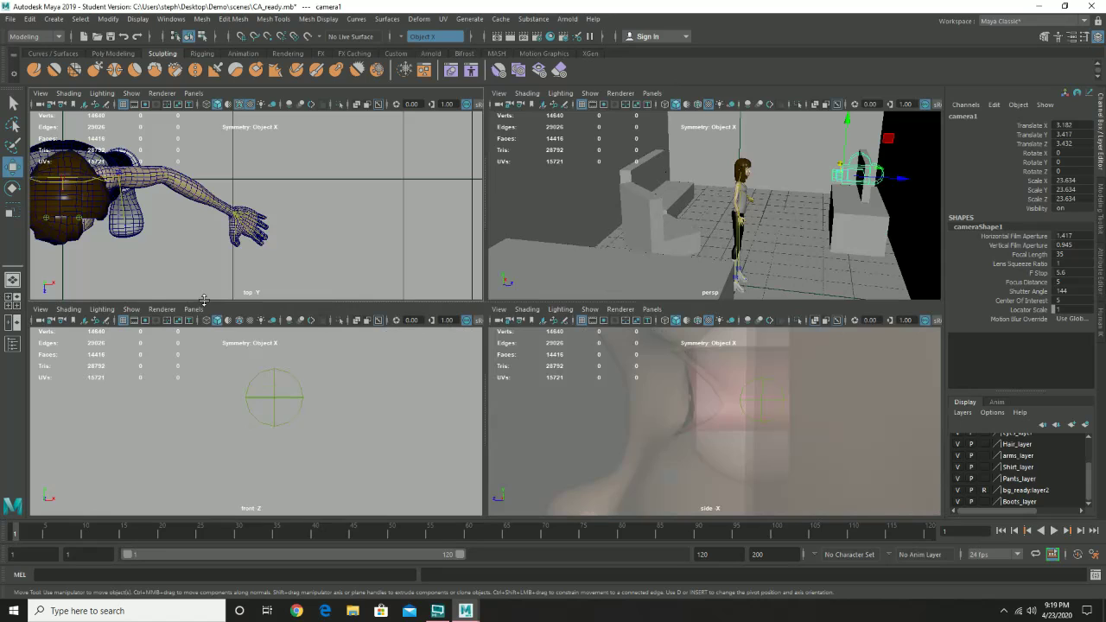
pyautogui.moveTo(406, 299); pyautogui.dragTo(430, 555)
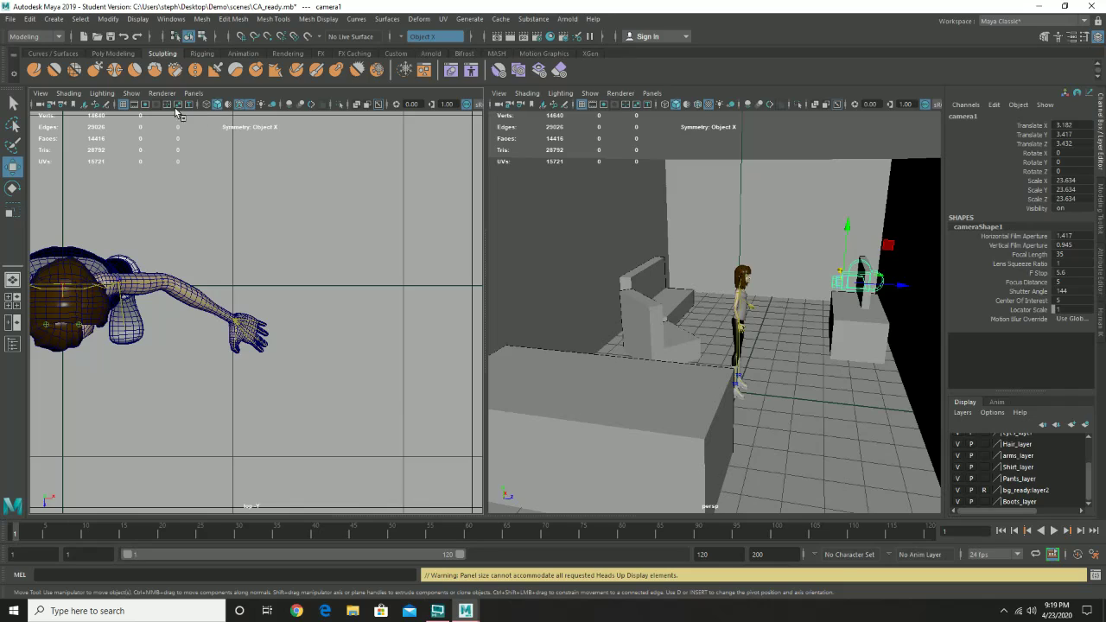
pyautogui.click(194, 95)
pyautogui.moveTo(251, 107)
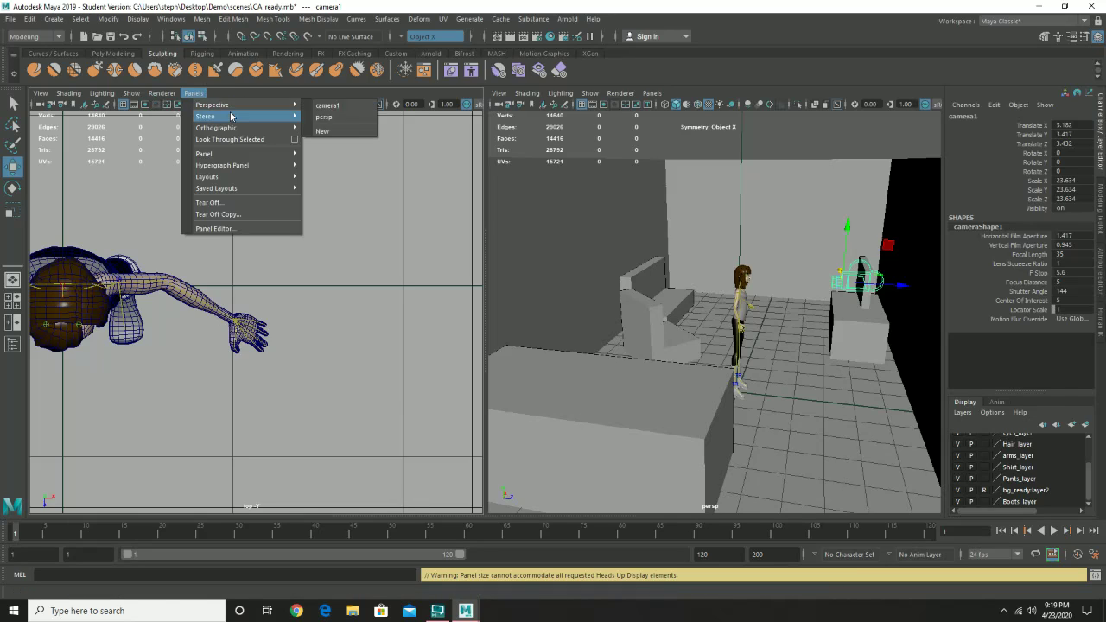
pyautogui.click(214, 90)
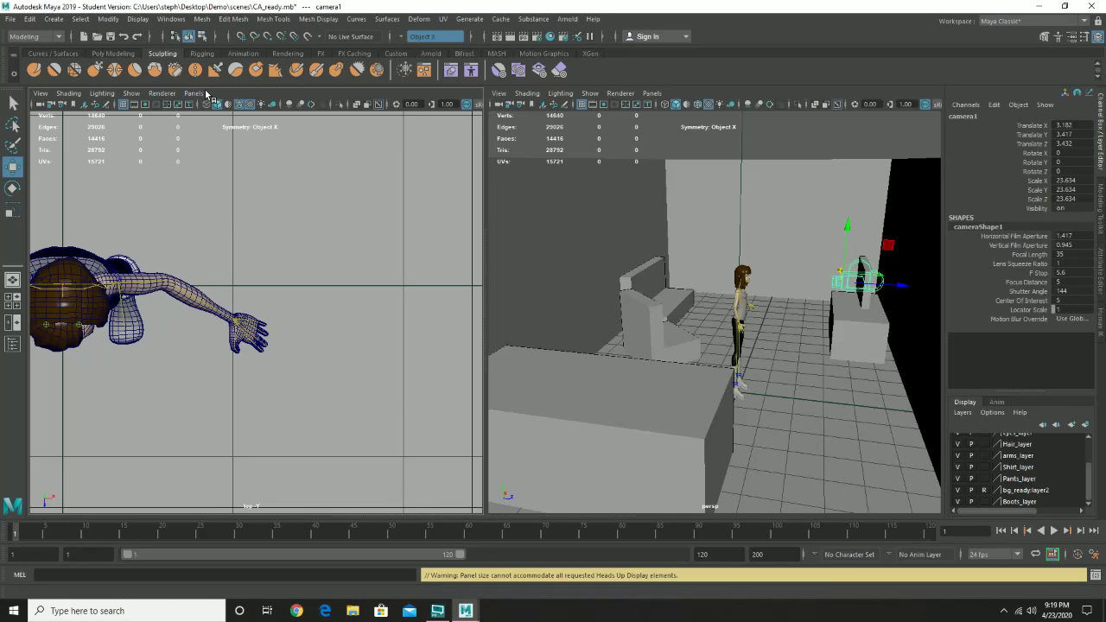
pyautogui.click(194, 93)
pyautogui.moveTo(245, 105)
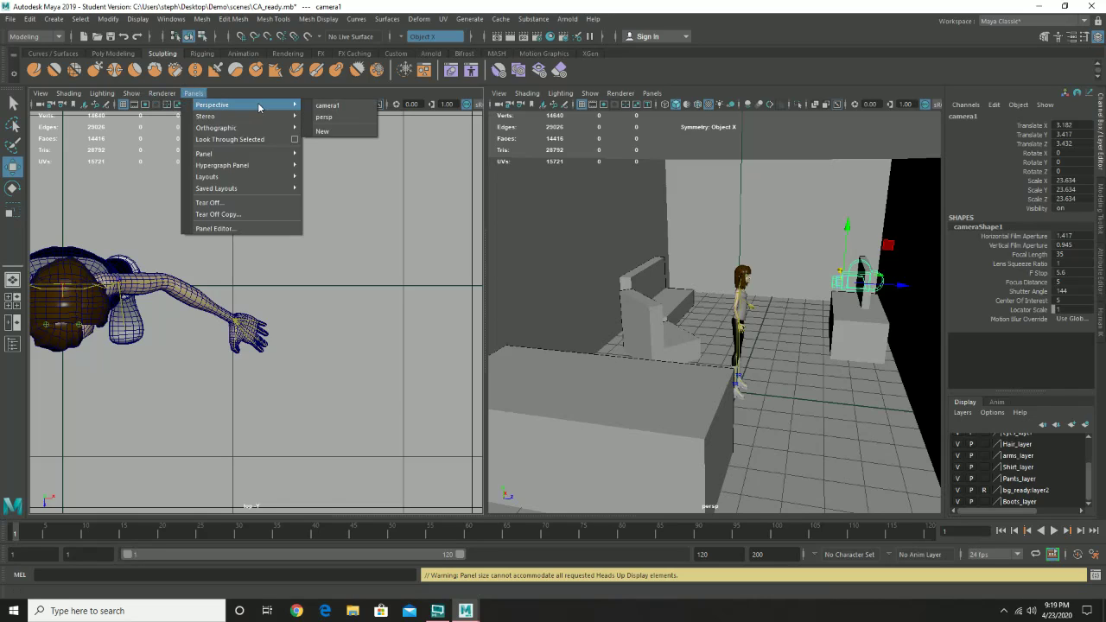
pyautogui.click(332, 107)
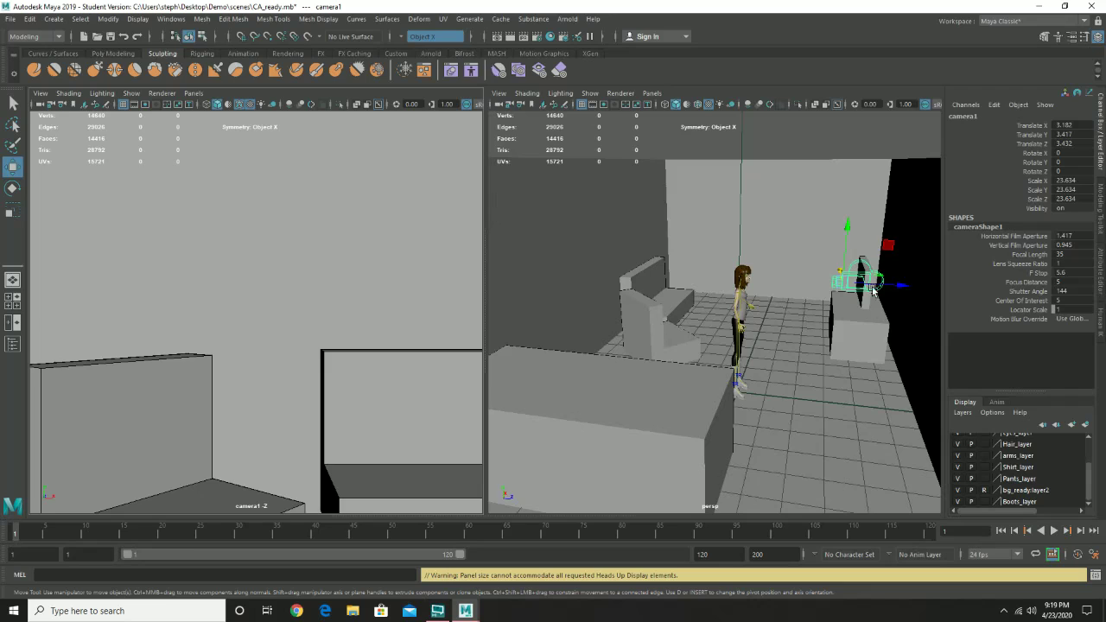
# Move camera1 along X to about -0.03 so the character is centred in its view.
pyautogui.keyDown('alt'); pyautogui.moveTo(865, 276); pyautogui.dragTo(735, 325); pyautogui.keyUp('alt')
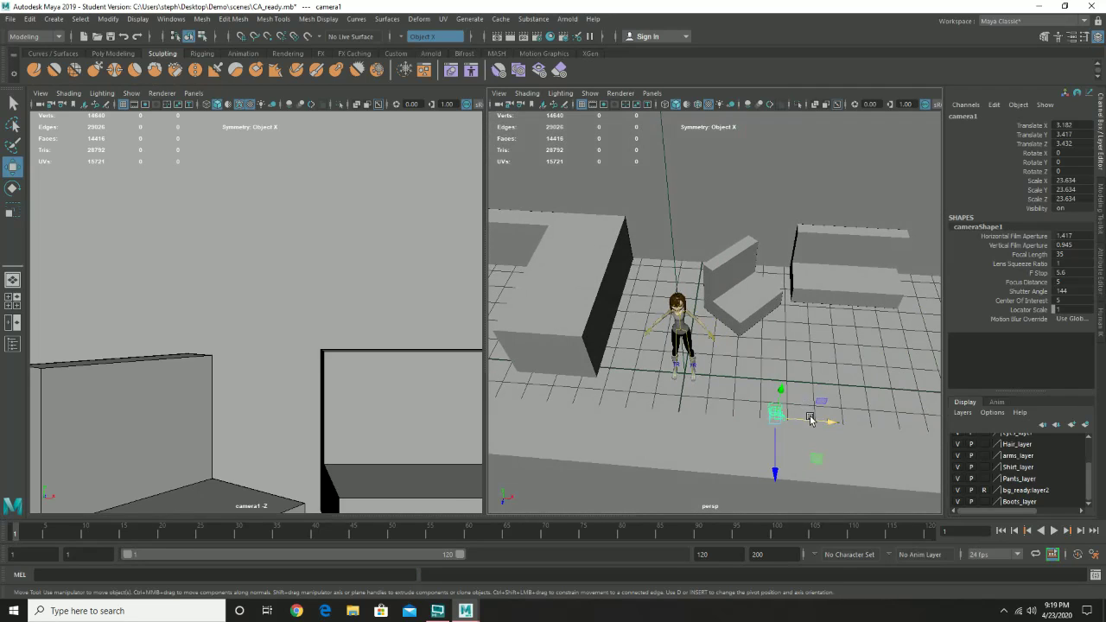
pyautogui.moveTo(811, 418); pyautogui.dragTo(804, 311)
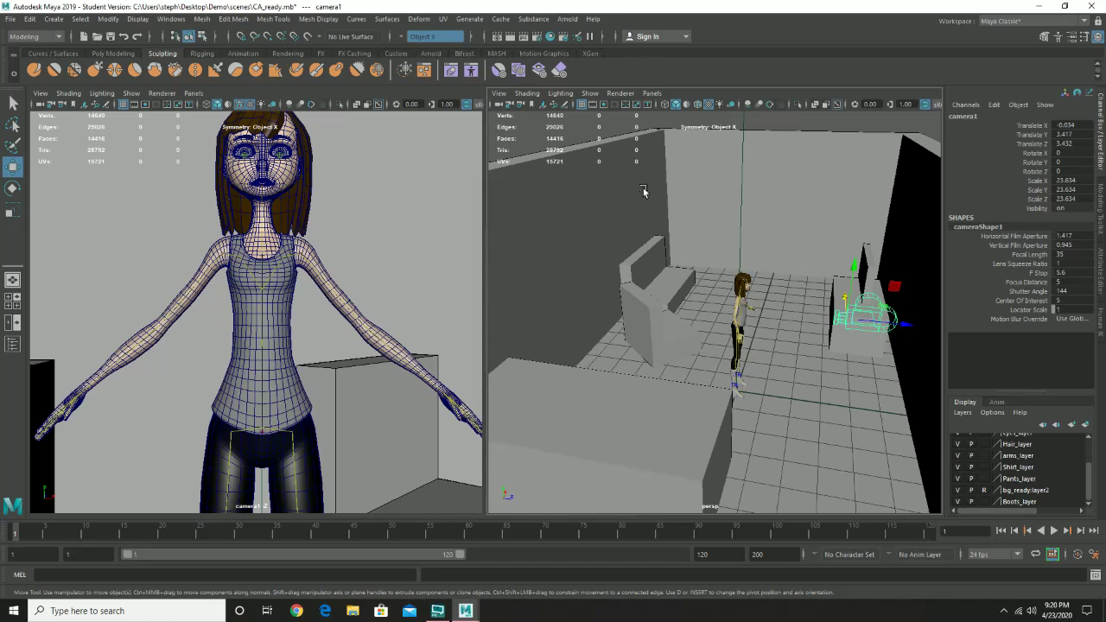
pyautogui.keyDown('alt'); pyautogui.moveTo(832, 243); pyautogui.dragTo(858, 276); pyautogui.keyUp('alt')
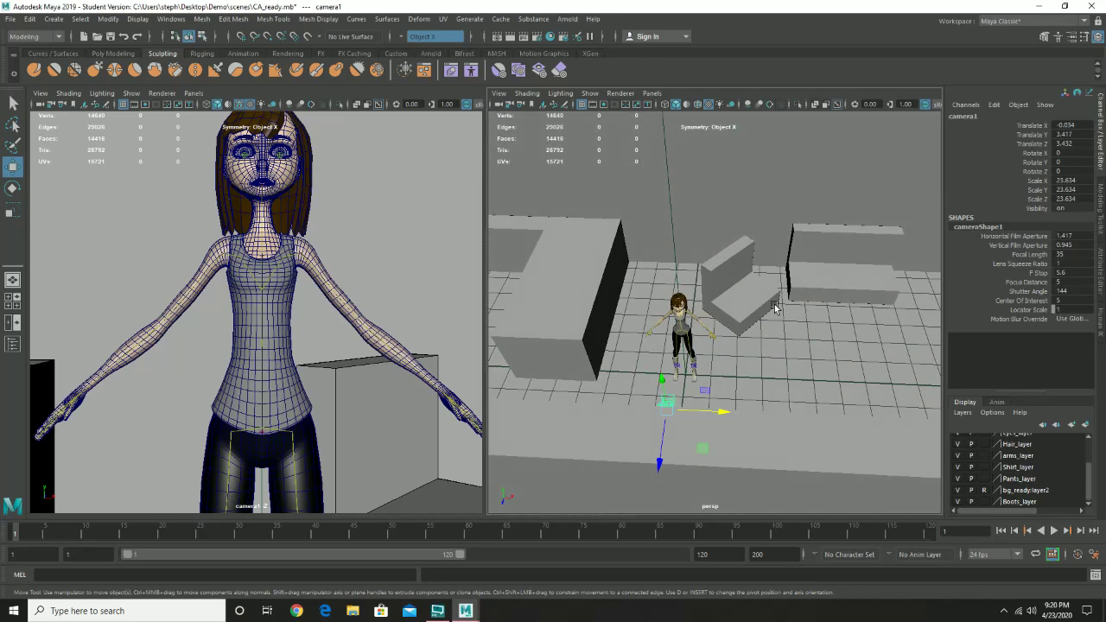
pyautogui.keyDown('alt'); pyautogui.moveTo(775, 306); pyautogui.dragTo(839, 290); pyautogui.keyUp('alt')
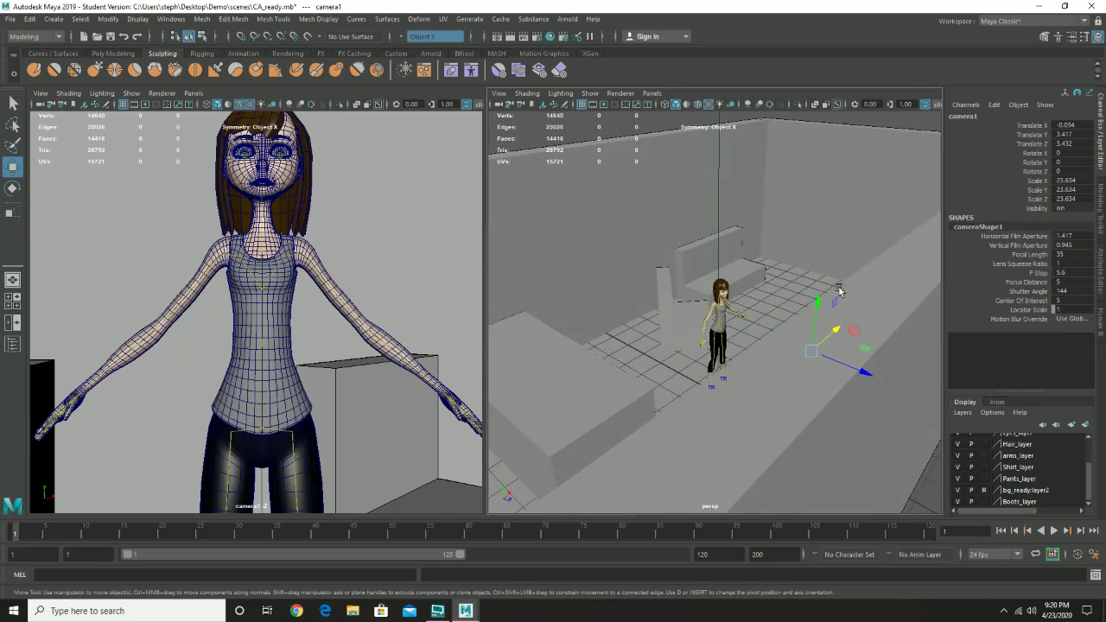
# Bring up the HumanIK controls for Character2 and orbit the camera1 view to a slightly angled view of the character.
pyautogui.click(1057, 37)
pyautogui.click(966, 174)
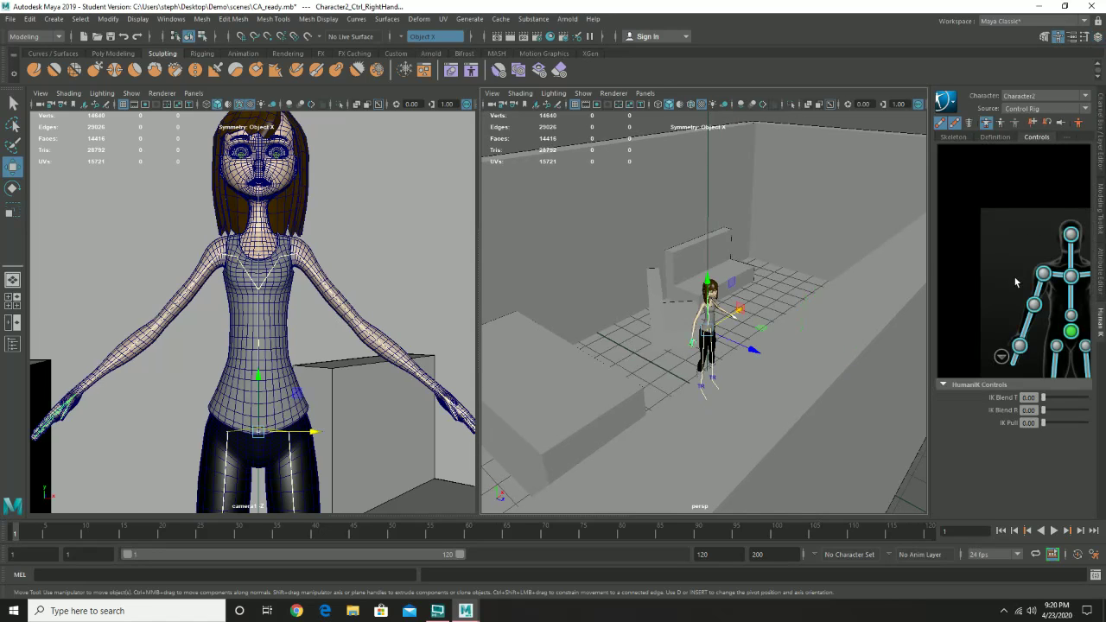
pyautogui.click(1101, 212)
pyautogui.click(1101, 272)
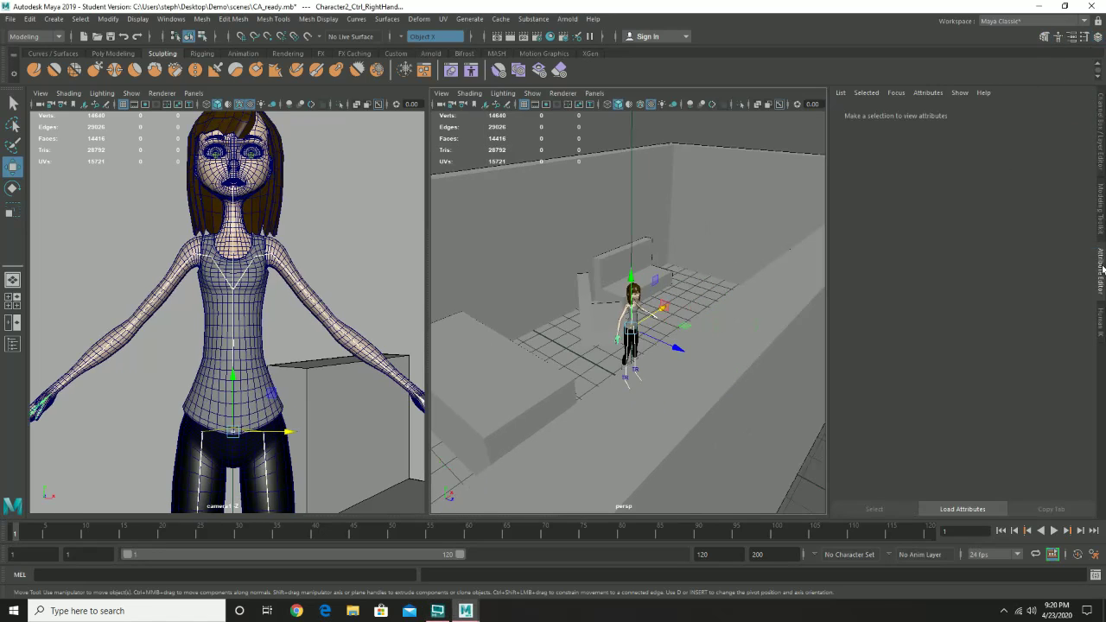
pyautogui.click(1099, 316)
pyautogui.click(1103, 319)
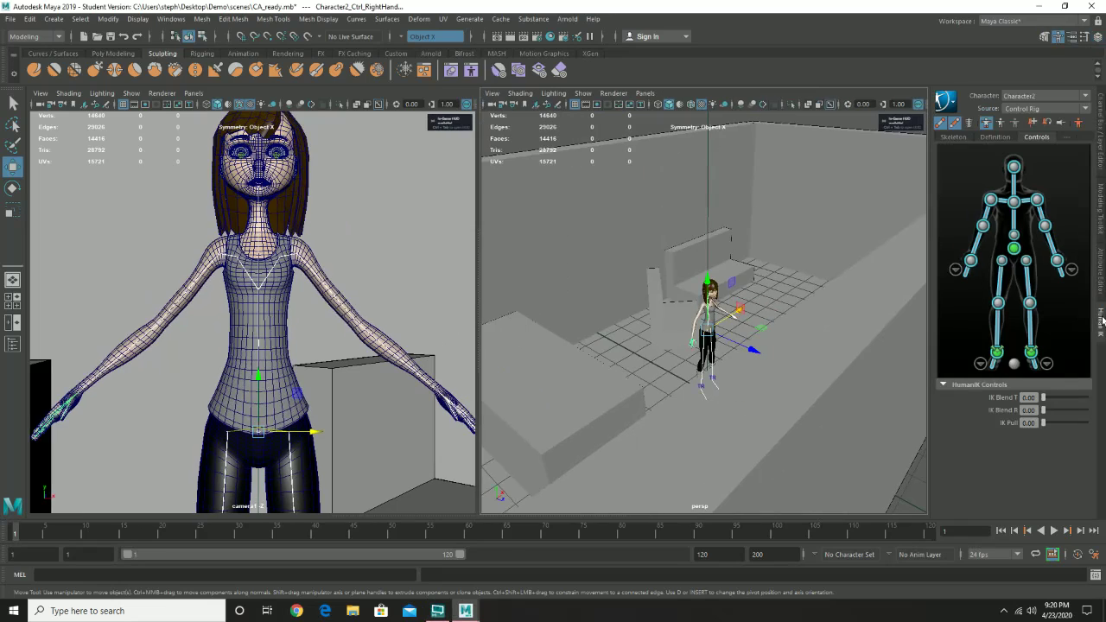
pyautogui.keyDown('alt'); pyautogui.moveTo(393, 268); pyautogui.dragTo(374, 268); pyautogui.keyUp('alt')
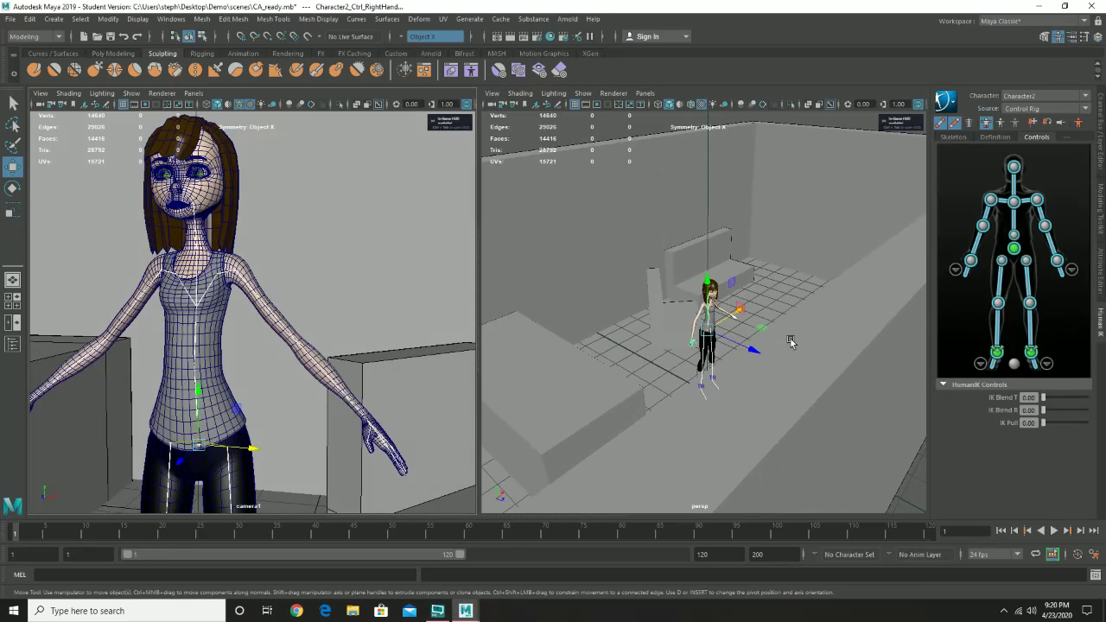
pyautogui.keyDown('alt'); pyautogui.moveTo(790, 340); pyautogui.dragTo(774, 324); pyautogui.keyUp('alt')
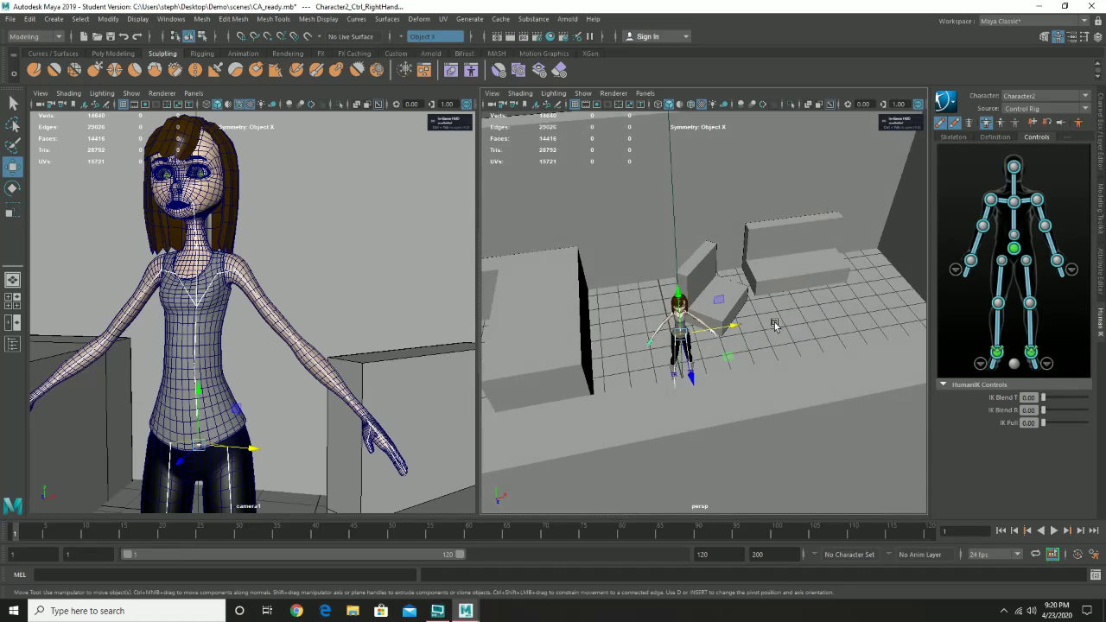
# Check the character's two ankle effectors at the boots, and select the hips effector.
pyautogui.click(1015, 249)
pyautogui.keyDown('alt'); pyautogui.moveTo(760, 363); pyautogui.dragTo(777, 372); pyautogui.keyUp('alt')
pyautogui.keyDown('alt'); pyautogui.moveTo(778, 372); pyautogui.dragTo(768, 428, button='right'); pyautogui.keyUp('alt')
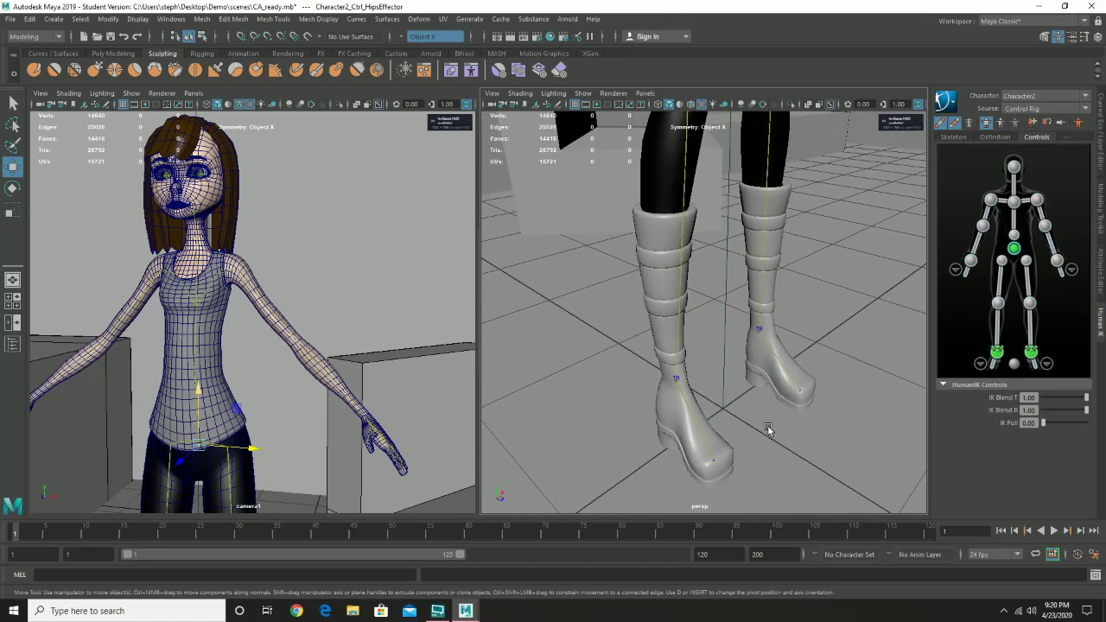
pyautogui.click(679, 380)
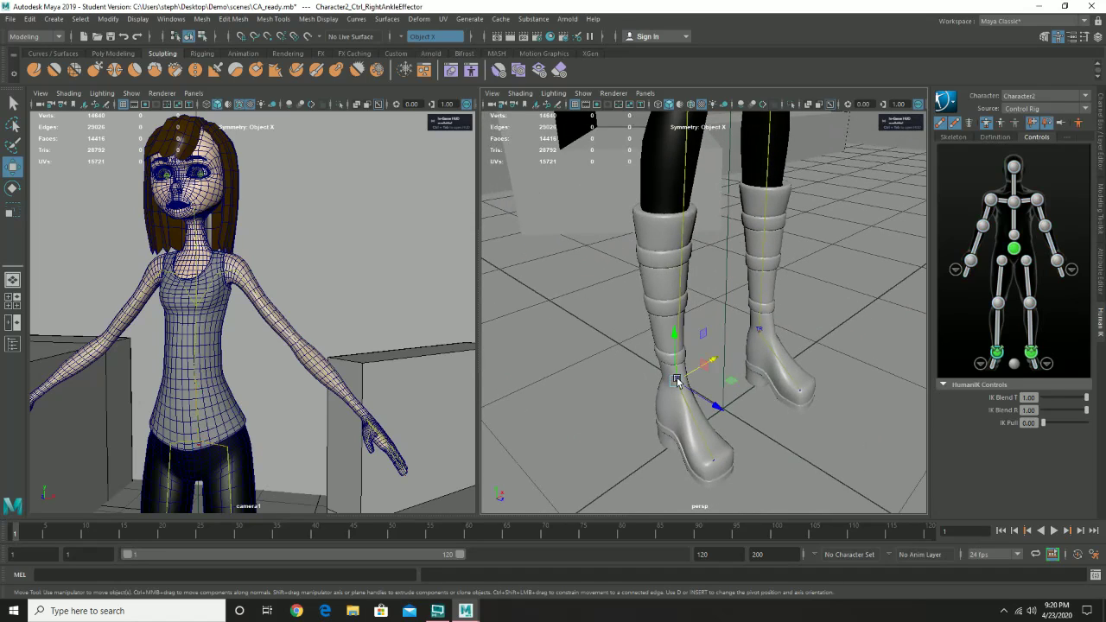
pyautogui.click(760, 331)
pyautogui.click(1015, 250)
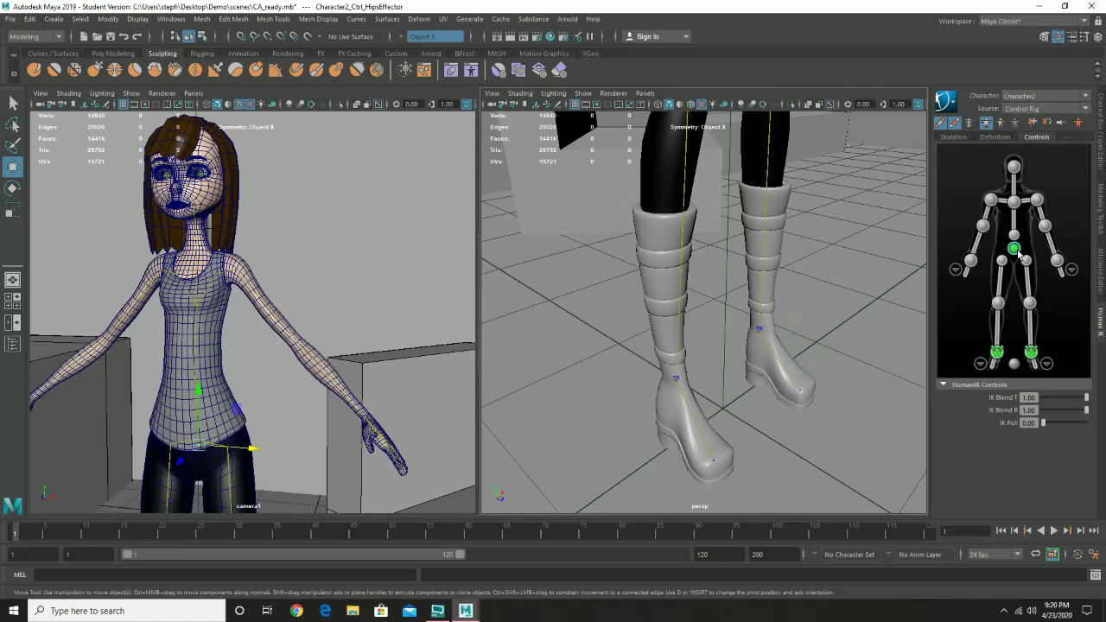
# Try moving the hips effector sideways to test the pinned feet, and undo the move.
pyautogui.keyDown('alt'); pyautogui.moveTo(886, 290); pyautogui.dragTo(778, 320, button='right'); pyautogui.keyUp('alt')
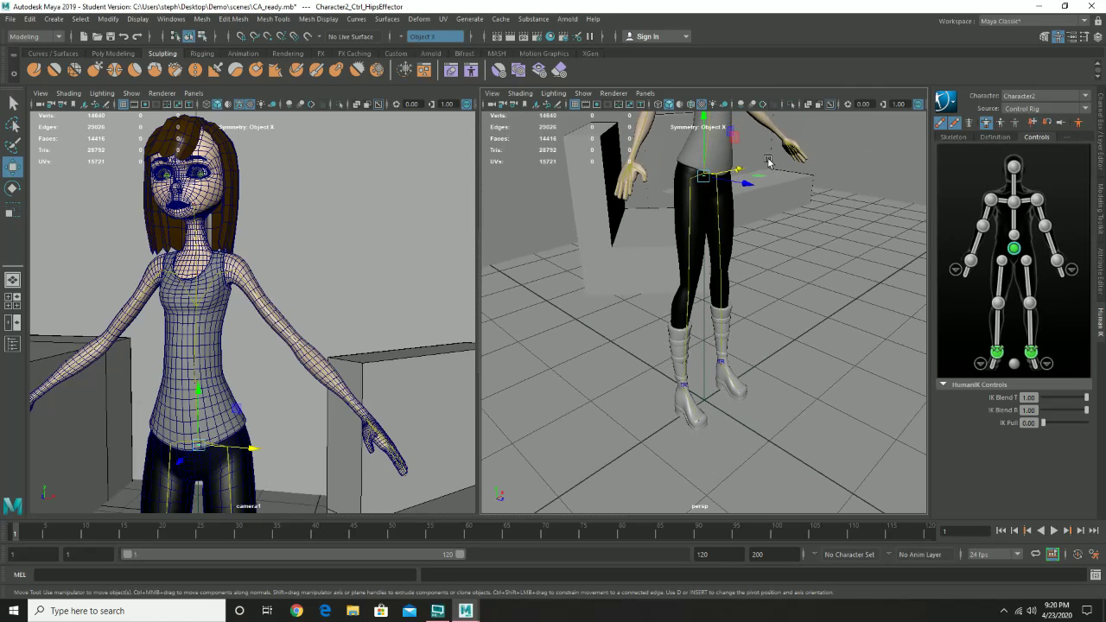
pyautogui.moveTo(770, 162); pyautogui.dragTo(804, 185)
pyautogui.hotkey('ctrl', 'z')
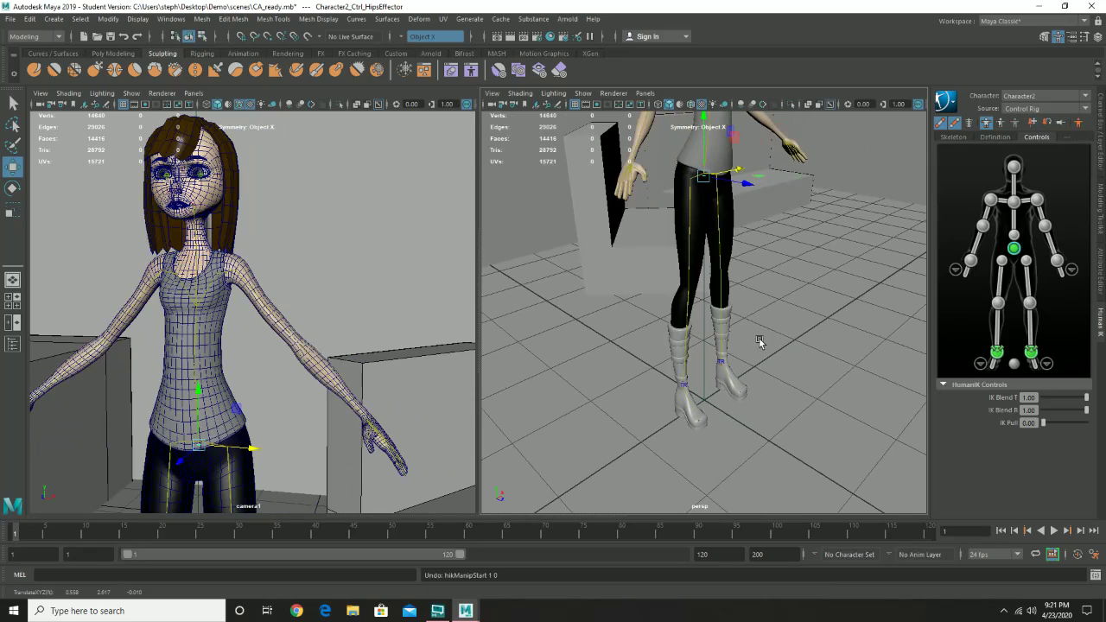
# Select the right and left ankle effectors and move the character away from the room's centre towards the sofa.
pyautogui.click(684, 388)
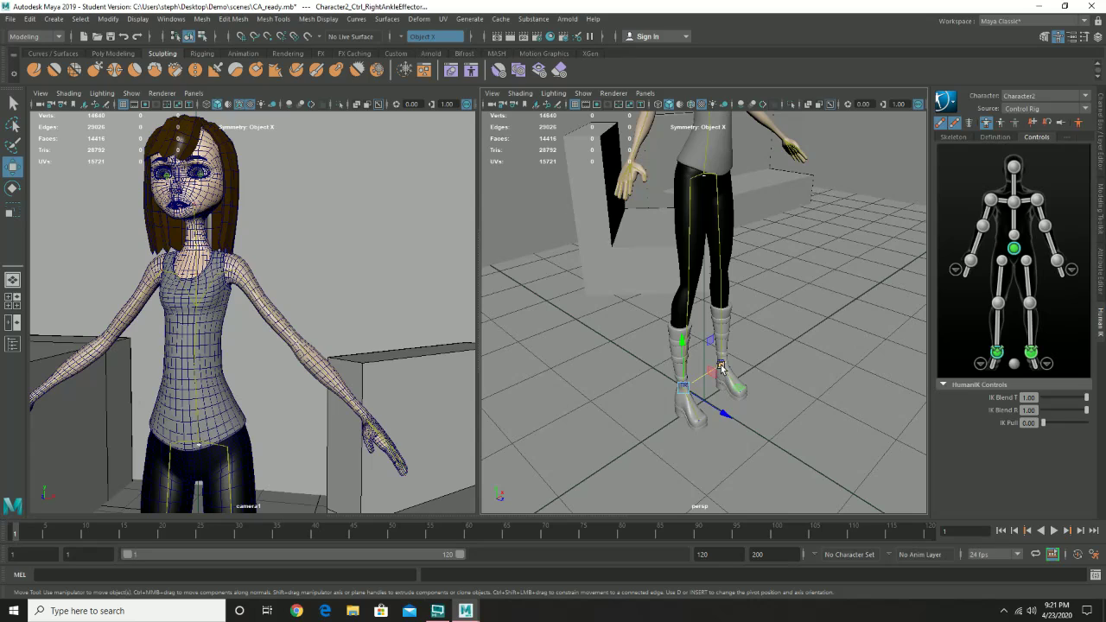
pyautogui.press('q')
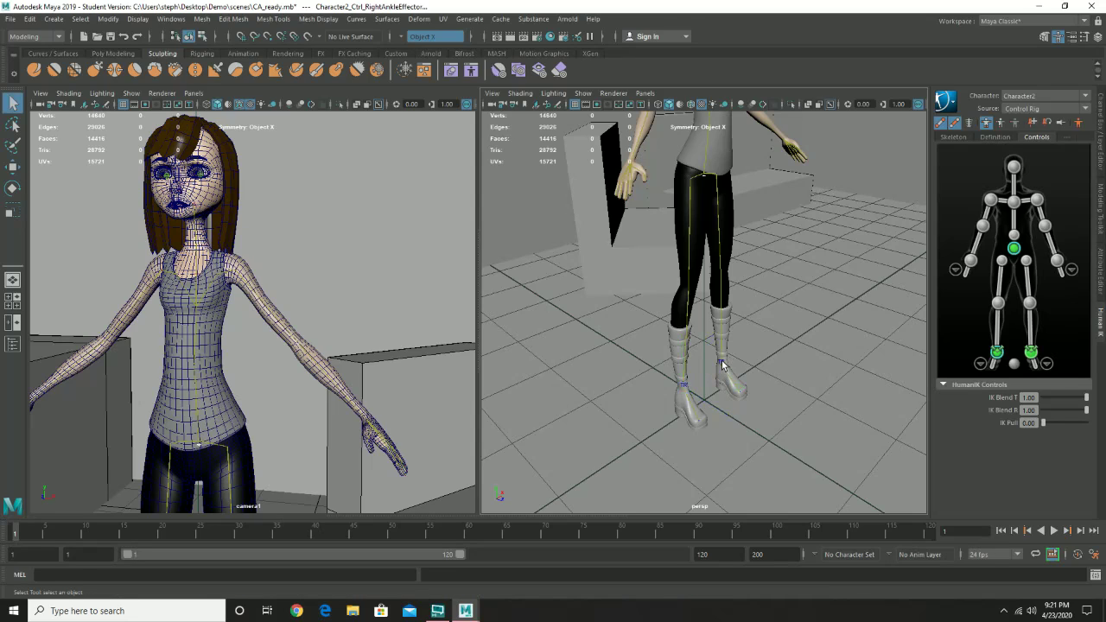
pyautogui.click(723, 364)
pyautogui.press('w')
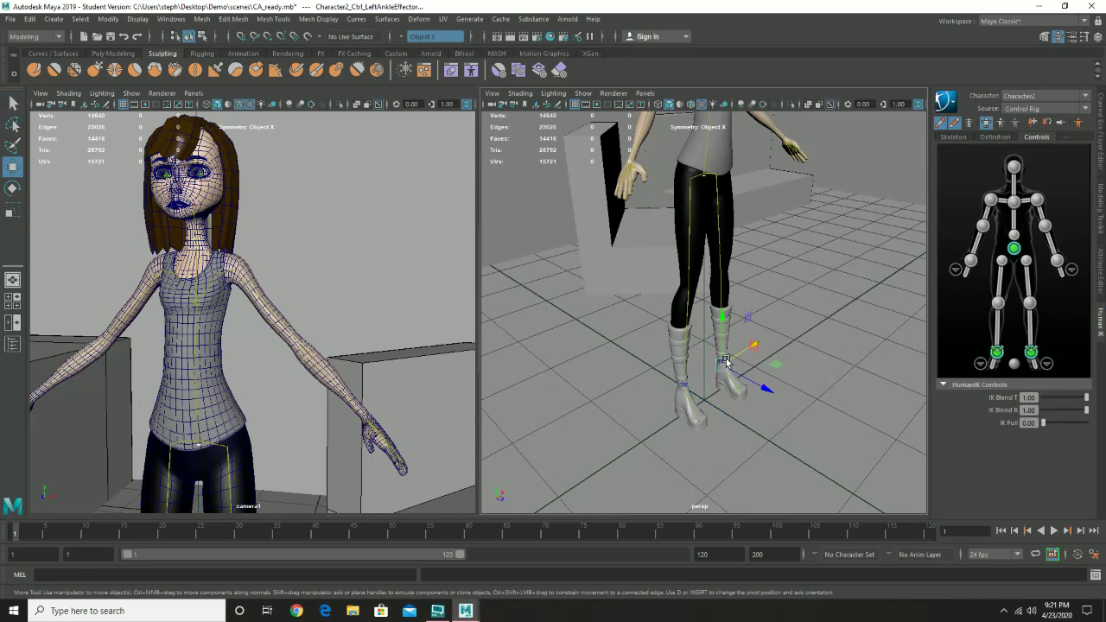
pyautogui.moveTo(745, 354); pyautogui.dragTo(774, 463)
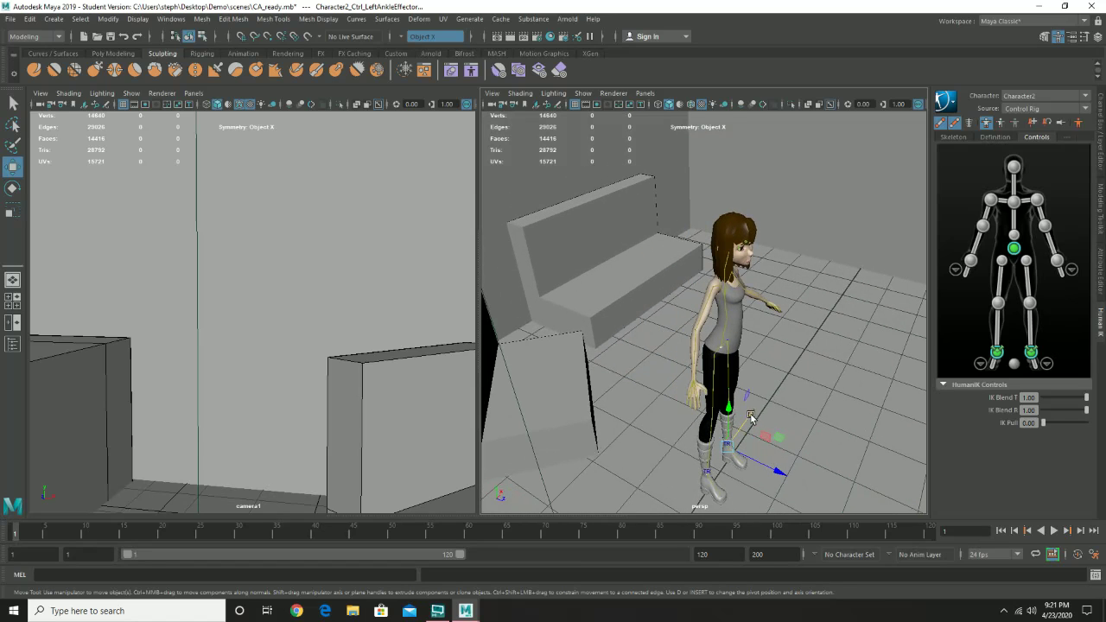
pyautogui.moveTo(749, 413); pyautogui.dragTo(758, 341)
# Select camera1 and reposition it to frame the full character in front of the sofa.
pyautogui.click(886, 371)
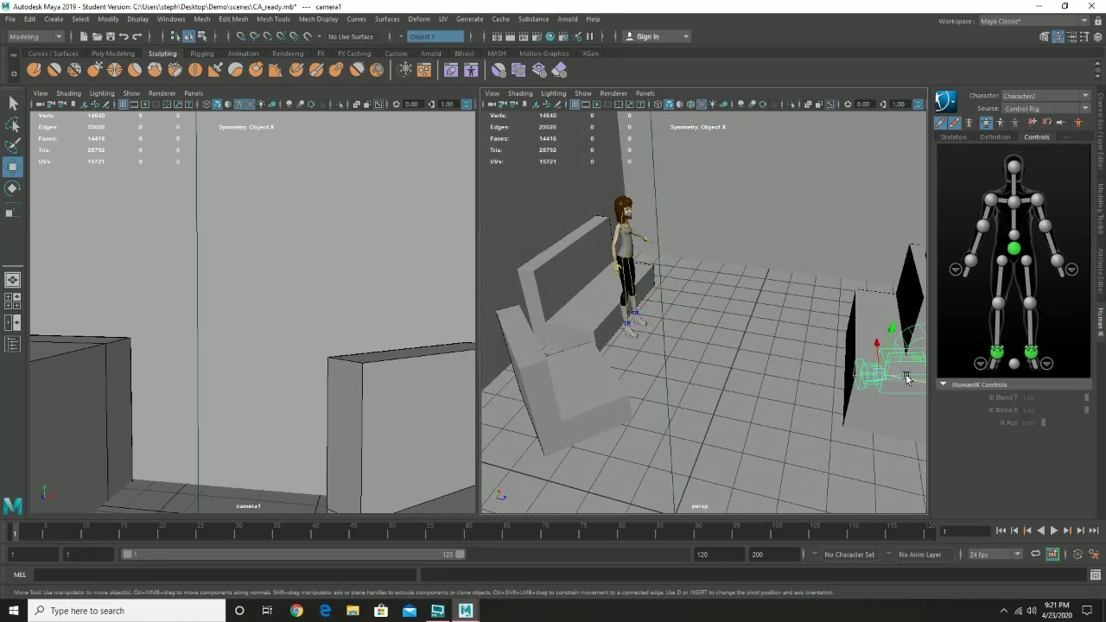
pyautogui.moveTo(873, 359); pyautogui.dragTo(837, 222)
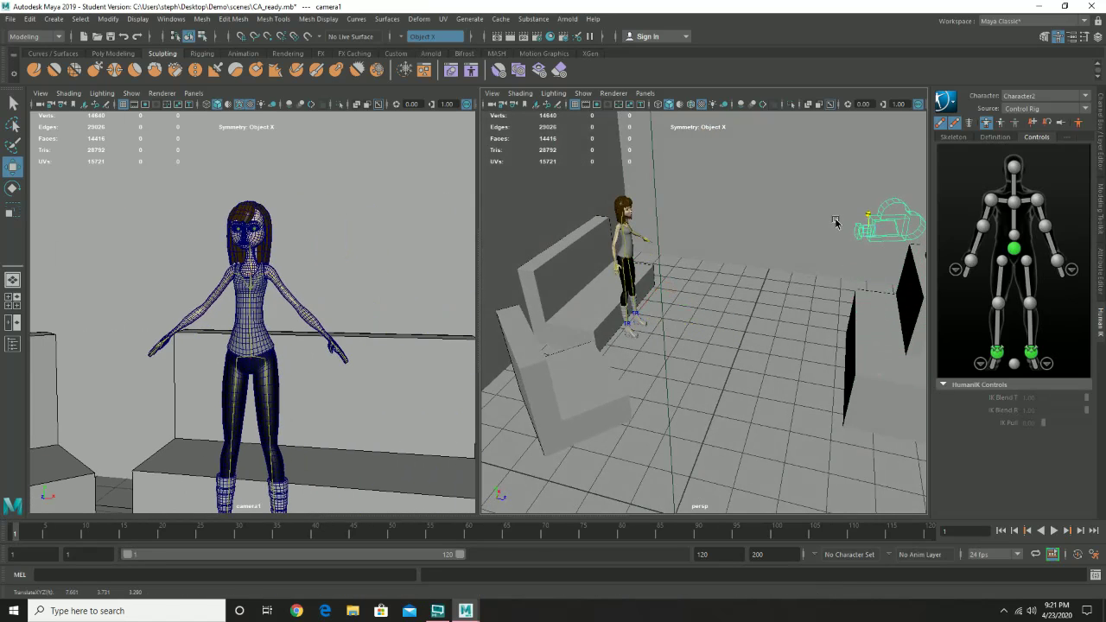
pyautogui.moveTo(877, 184); pyautogui.dragTo(827, 211)
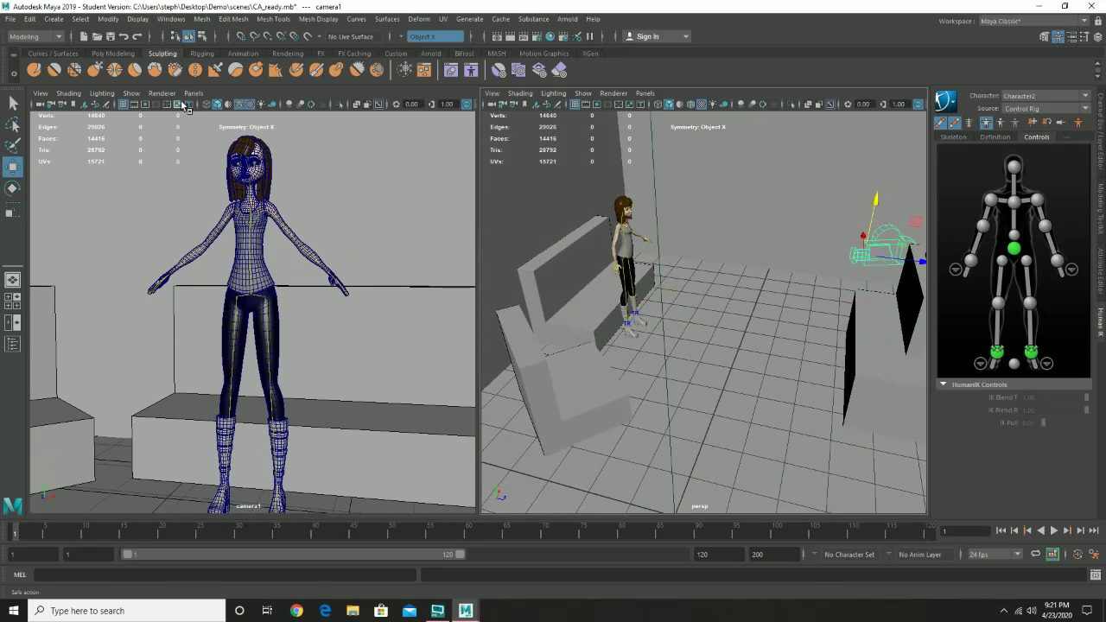
# Turn off X-Ray Joints and Wireframe on Shaded in the camera1 view.
pyautogui.click(67, 94)
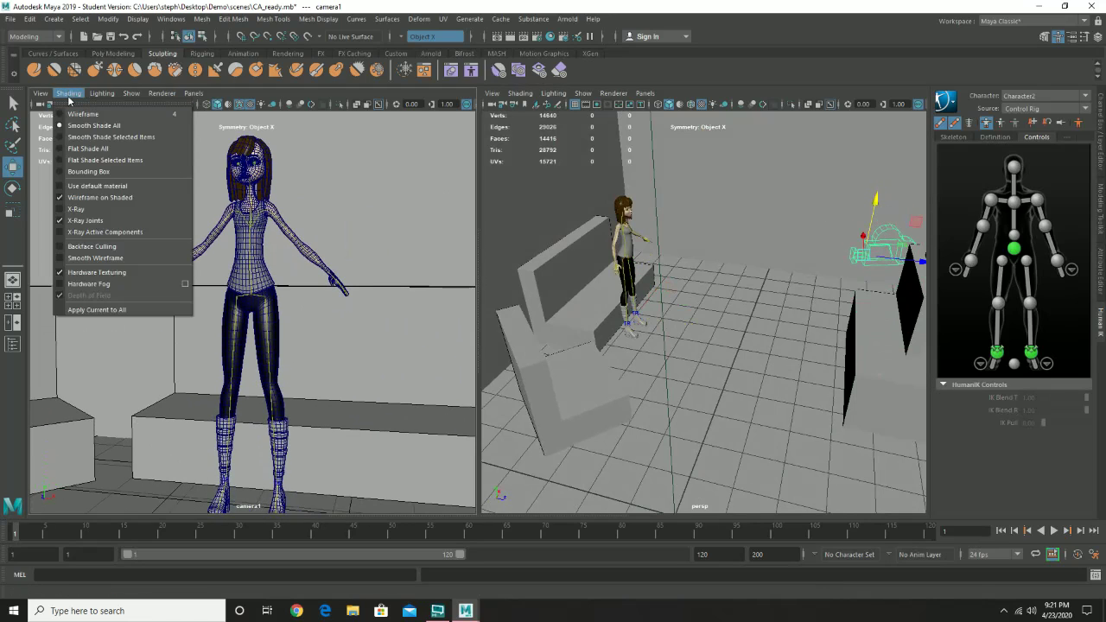
pyautogui.click(119, 221)
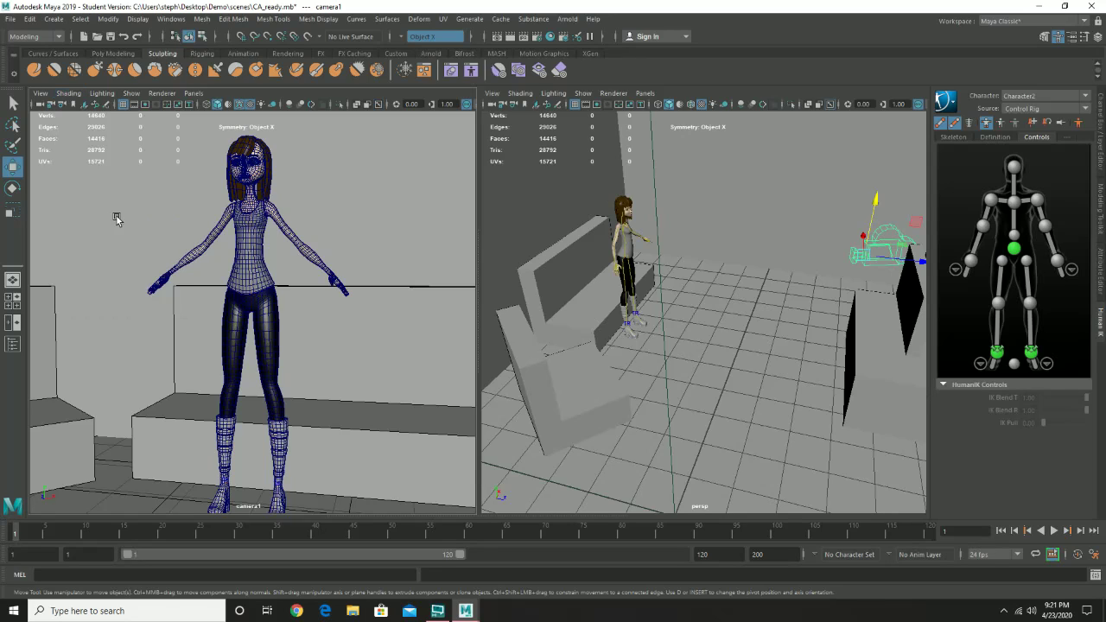
pyautogui.click(67, 93)
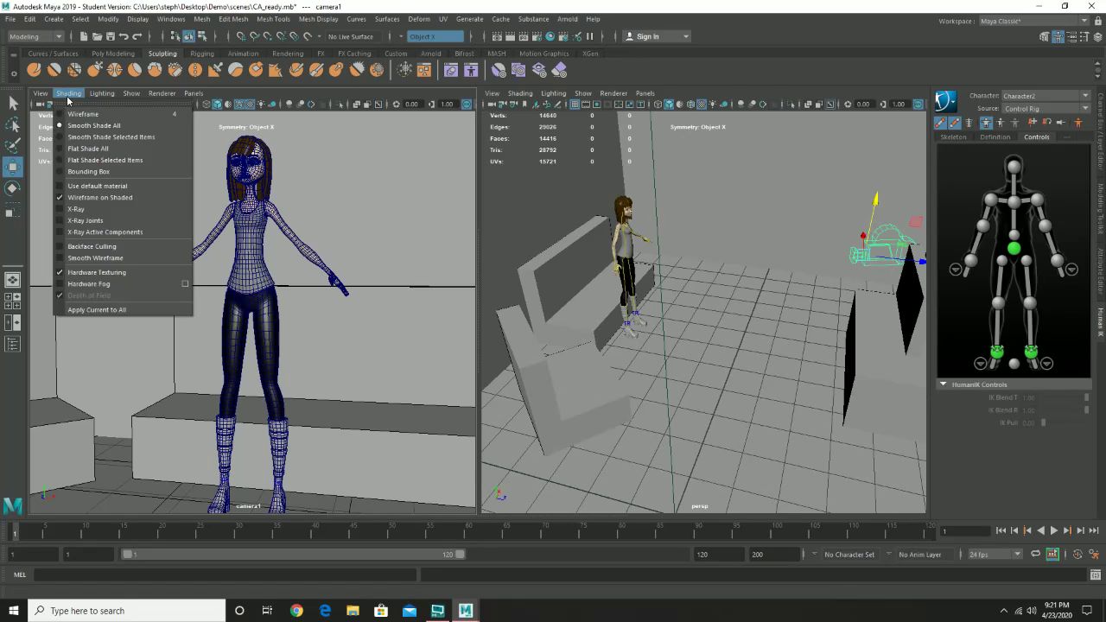
pyautogui.click(101, 204)
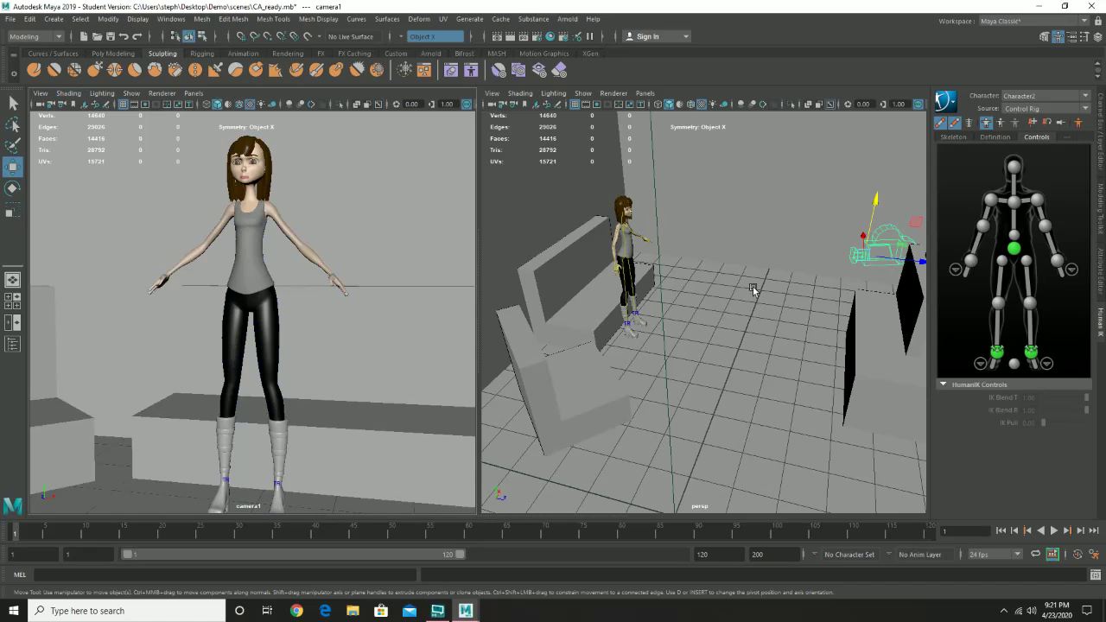
# Move camera1 closer to the character, to about X 5.2 and Z 2.4, and adjust its angle.
pyautogui.moveTo(904, 257); pyautogui.dragTo(736, 234)
pyautogui.press('e')
pyautogui.press('w')
pyautogui.moveTo(745, 240); pyautogui.dragTo(746, 242)
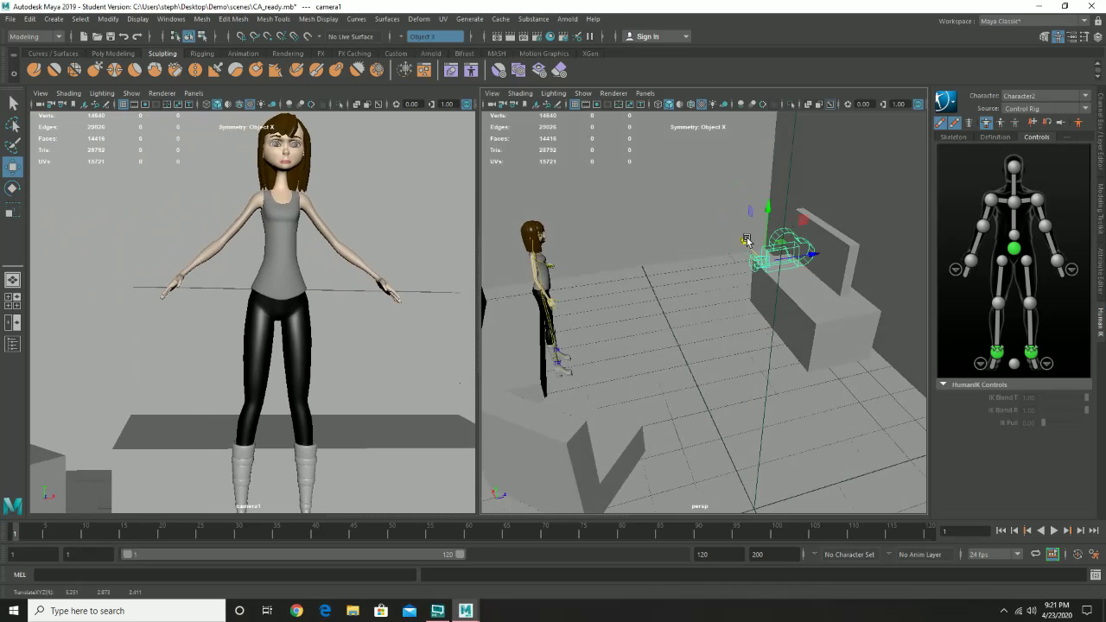
# Display the Resolution Gate in the camera1 view.
pyautogui.click(68, 95)
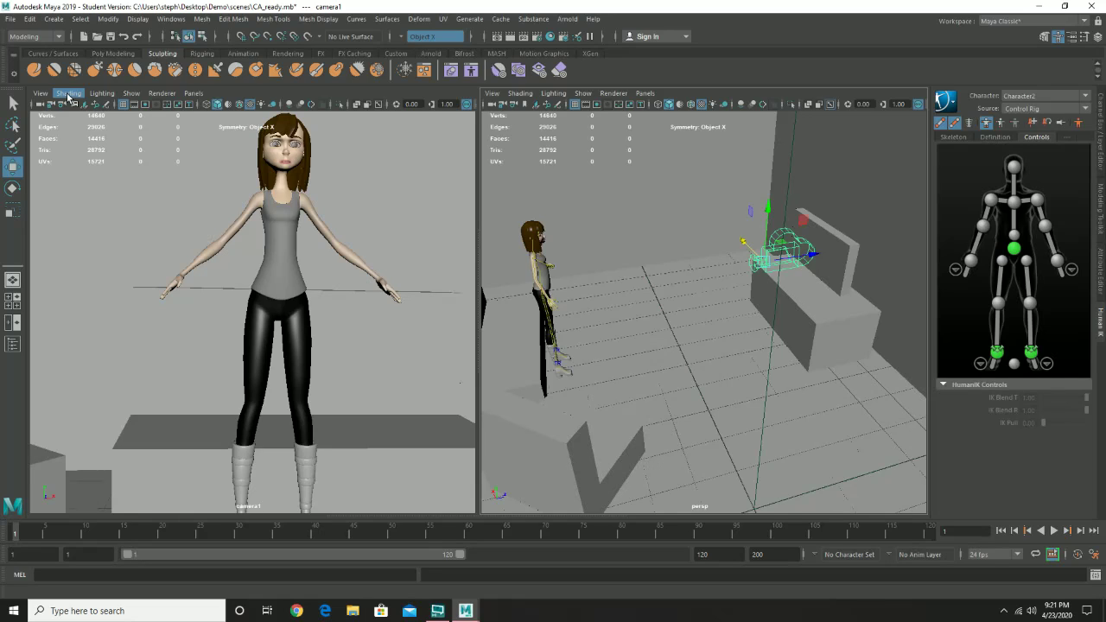
pyautogui.click(69, 95)
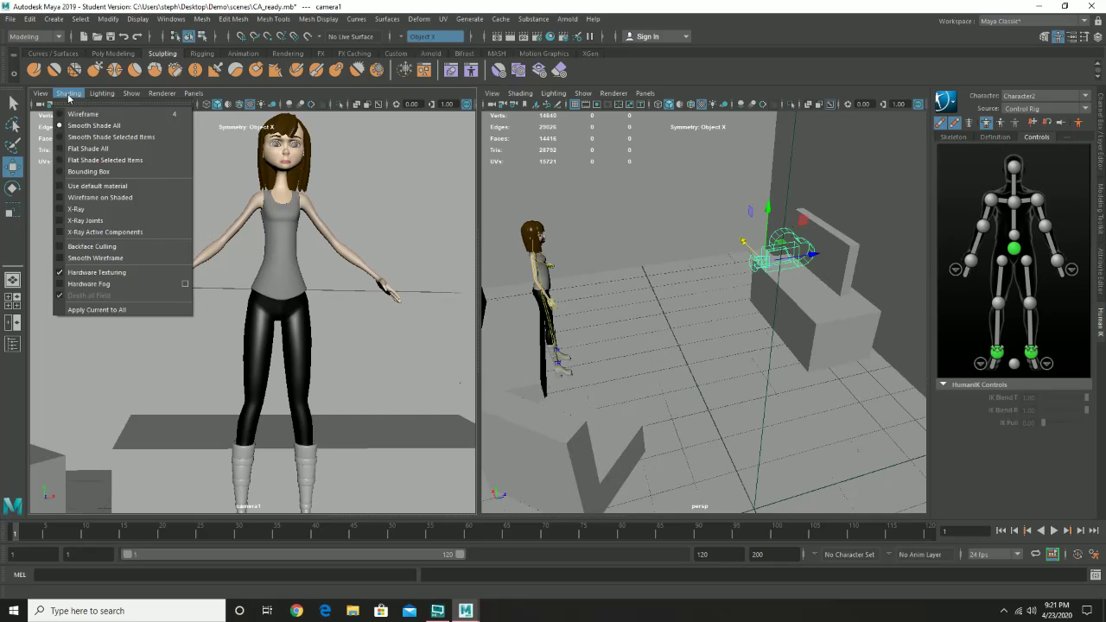
pyautogui.moveTo(48, 100)
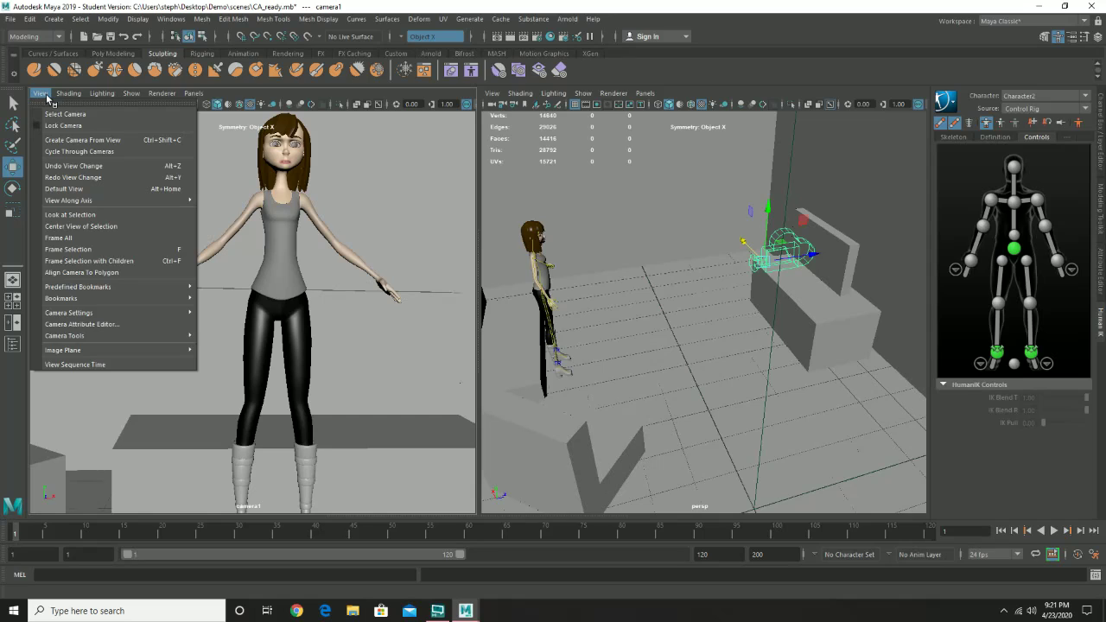
pyautogui.moveTo(125, 315)
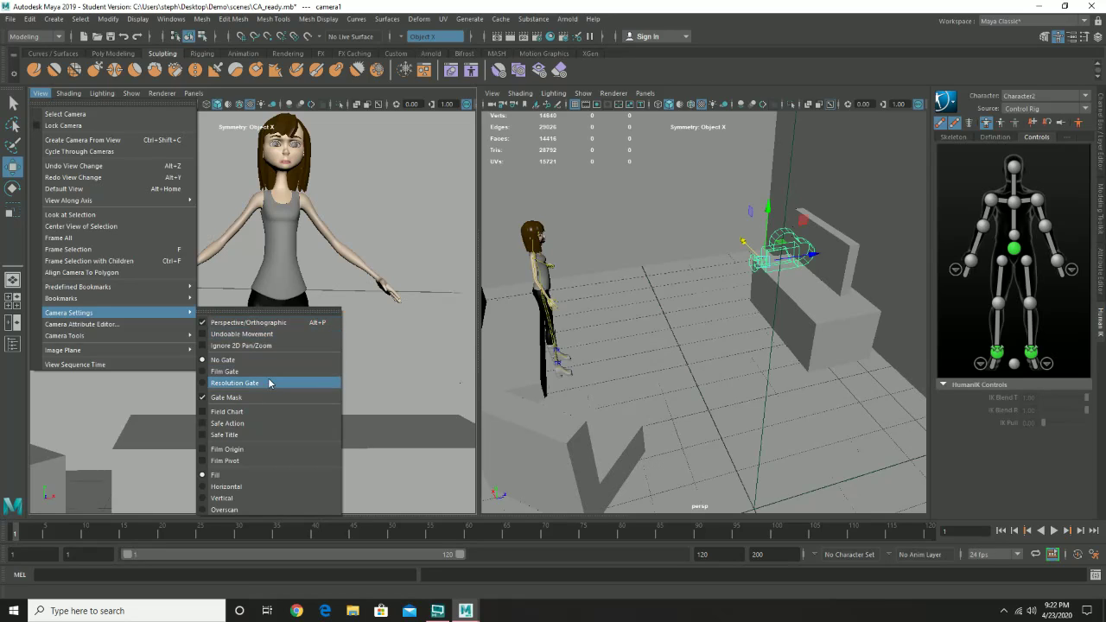
pyautogui.click(270, 383)
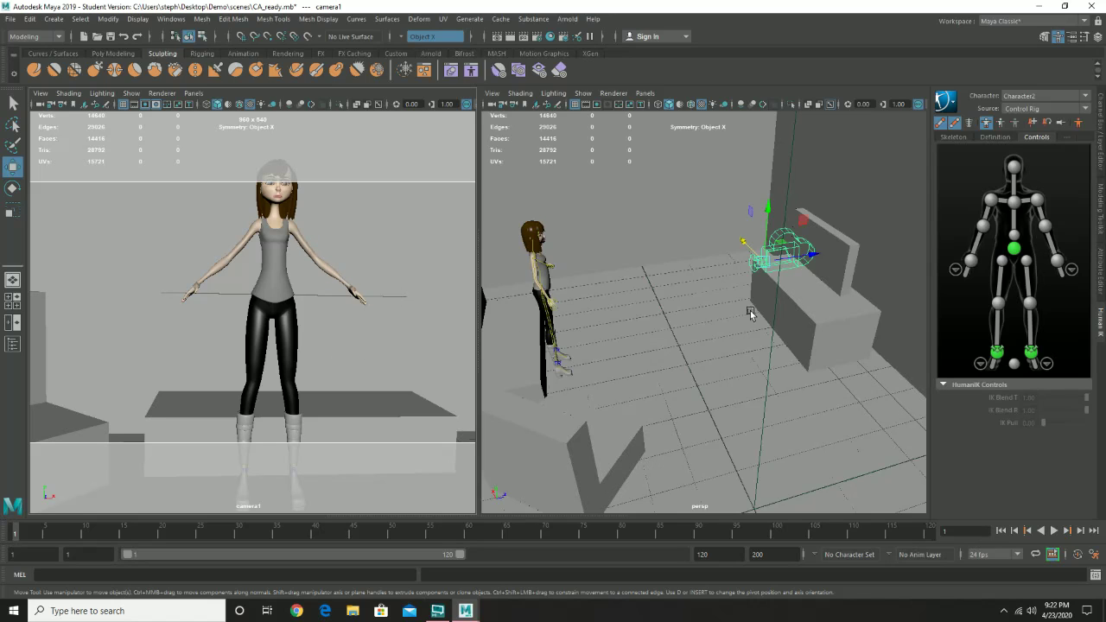
# Save the scene as a new Maya Binary file named animaiton_ready in the Demo project's scenes folder.
pyautogui.click(9, 18)
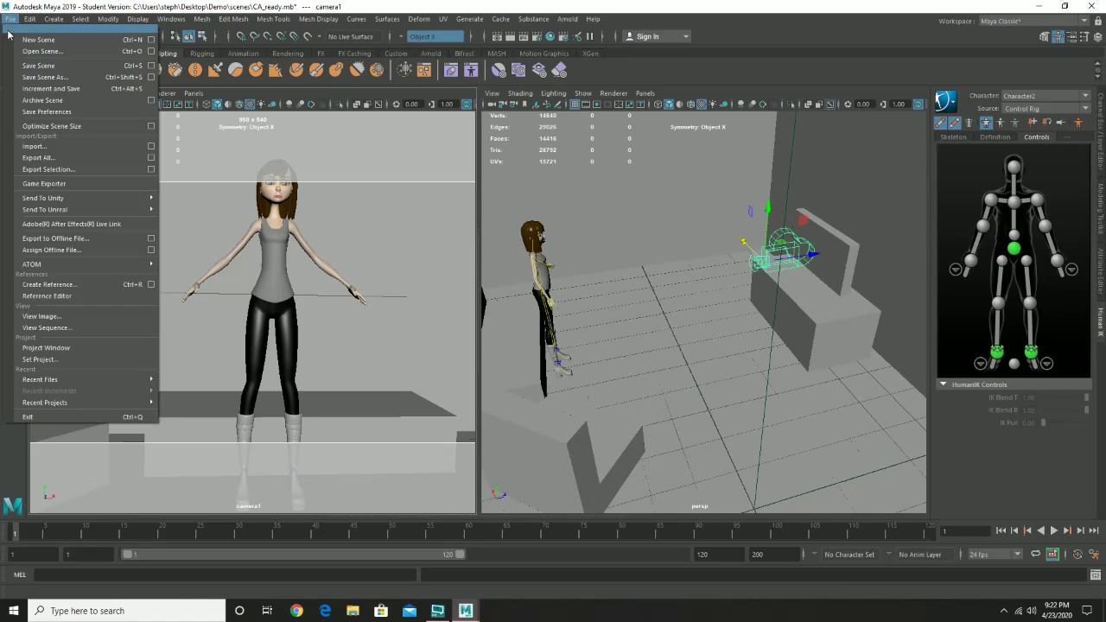
pyautogui.click(44, 77)
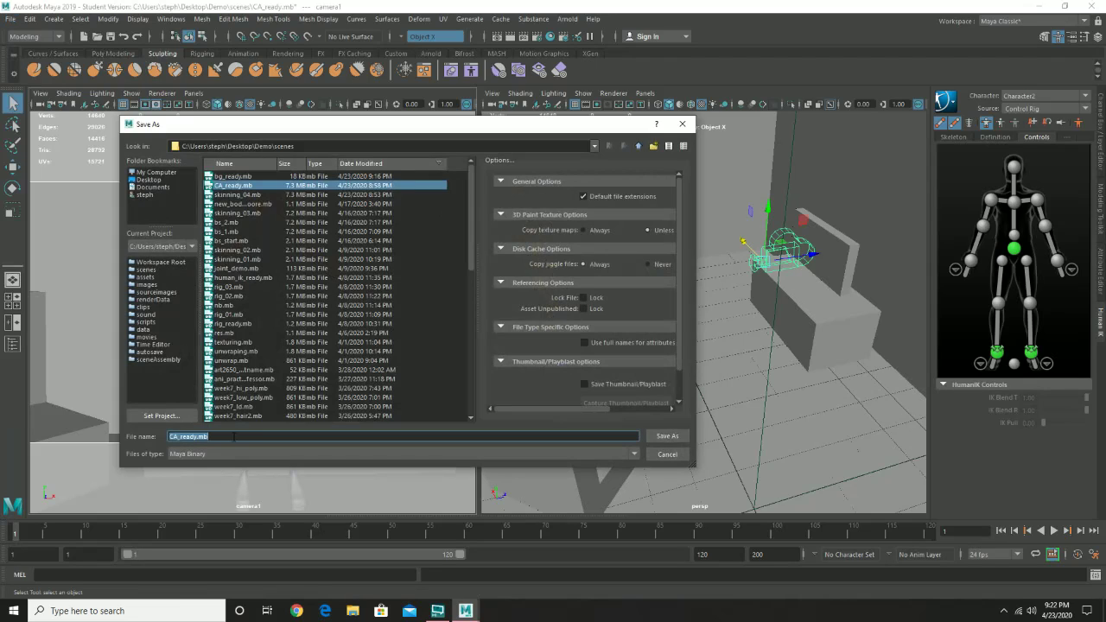
pyautogui.write('cu')
pyautogui.press('BackSpace')
pyautogui.press('BackSpace')
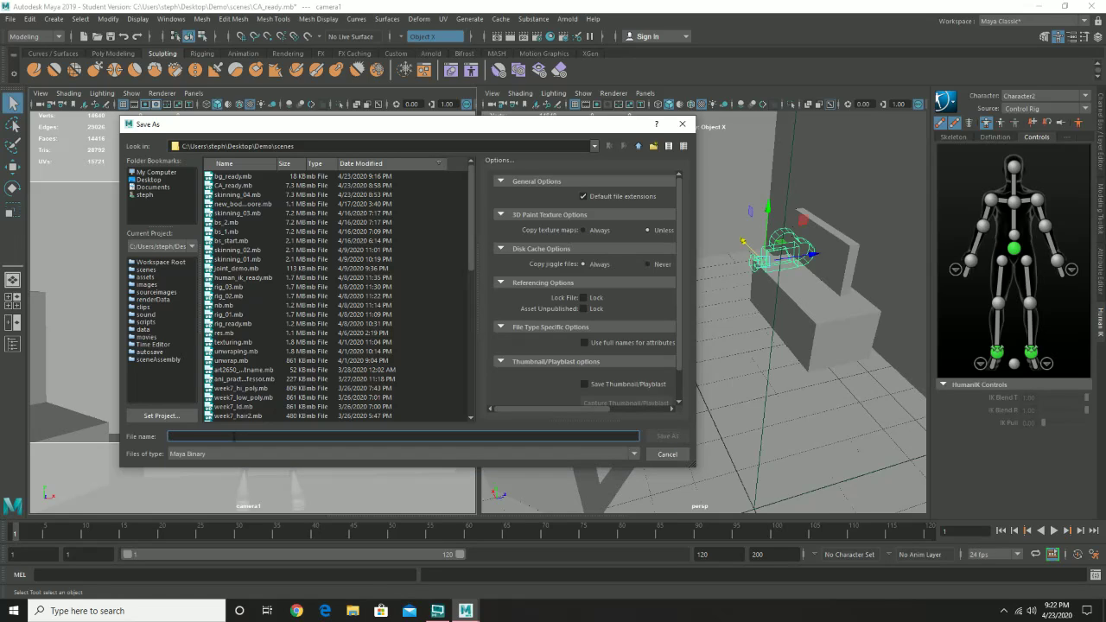
pyautogui.write('animaiton_ready')
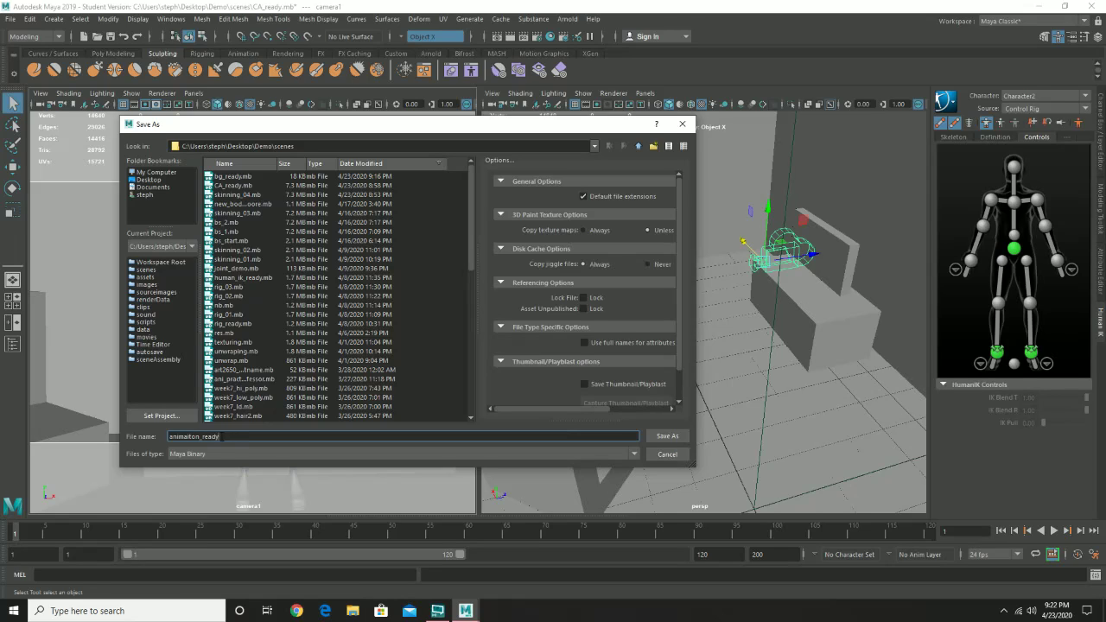
pyautogui.click(667, 436)
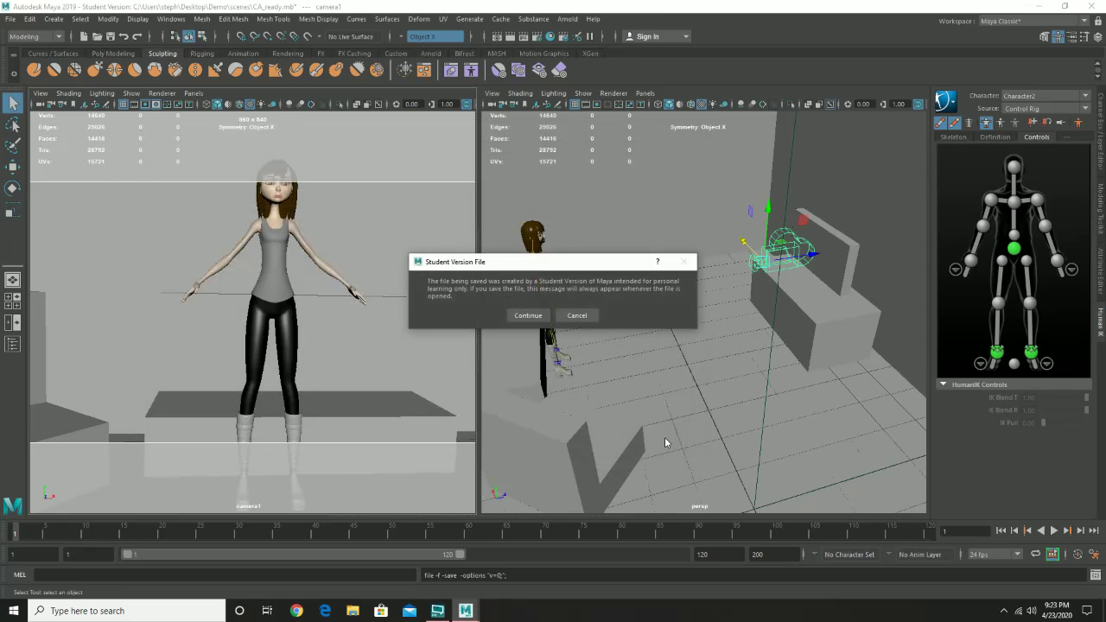
pyautogui.click(540, 315)
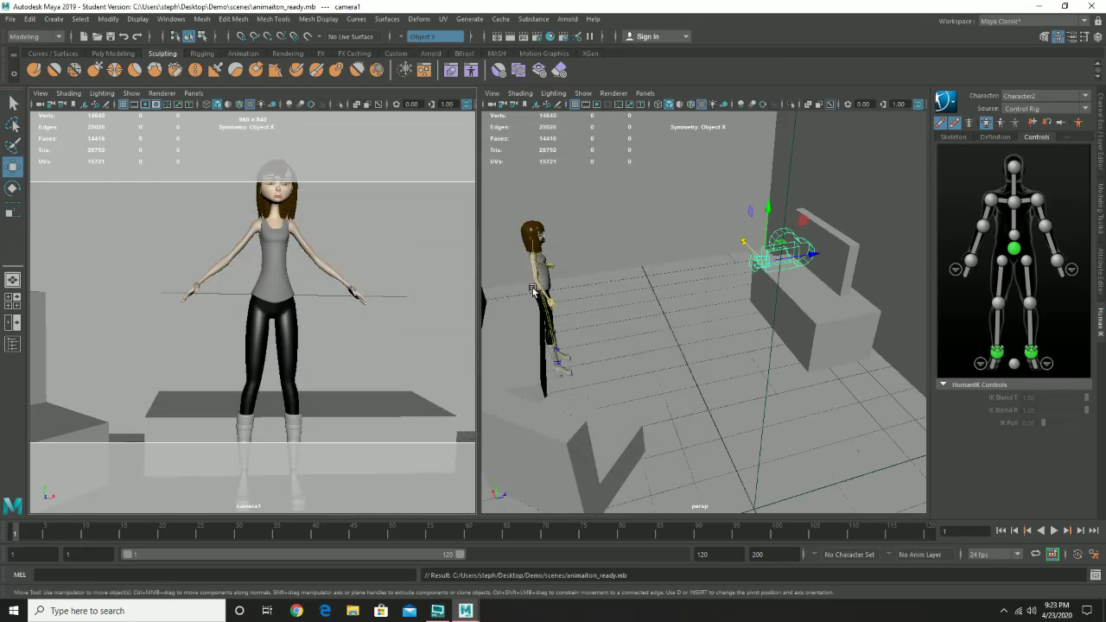
# Save another copy of the scene as scene_02 in the same scenes folder.
pyautogui.click(12, 18)
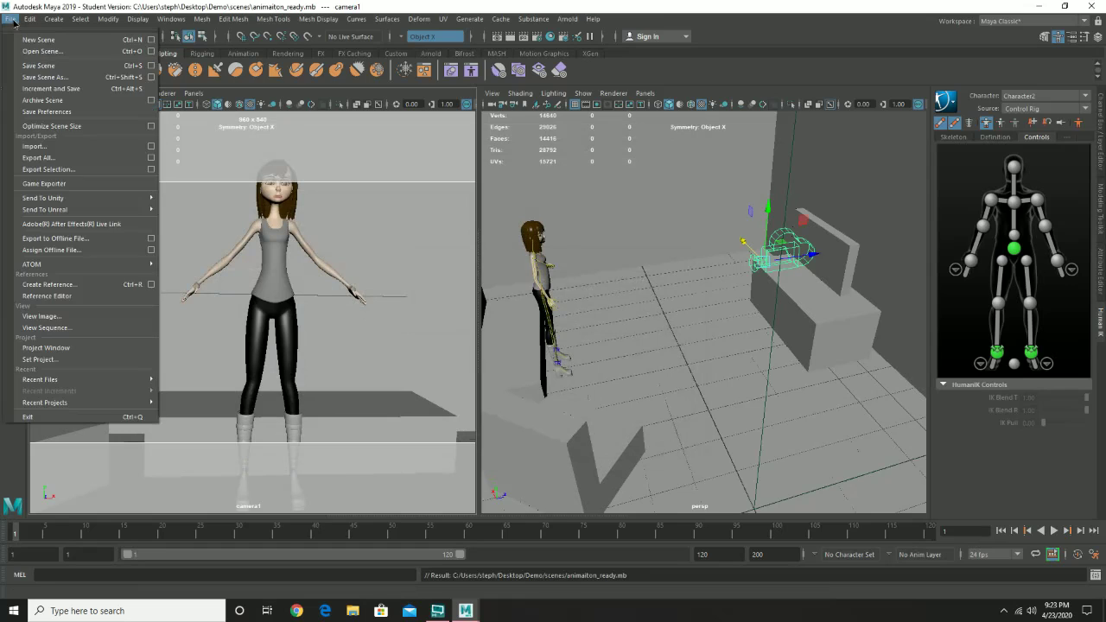
pyautogui.click(64, 82)
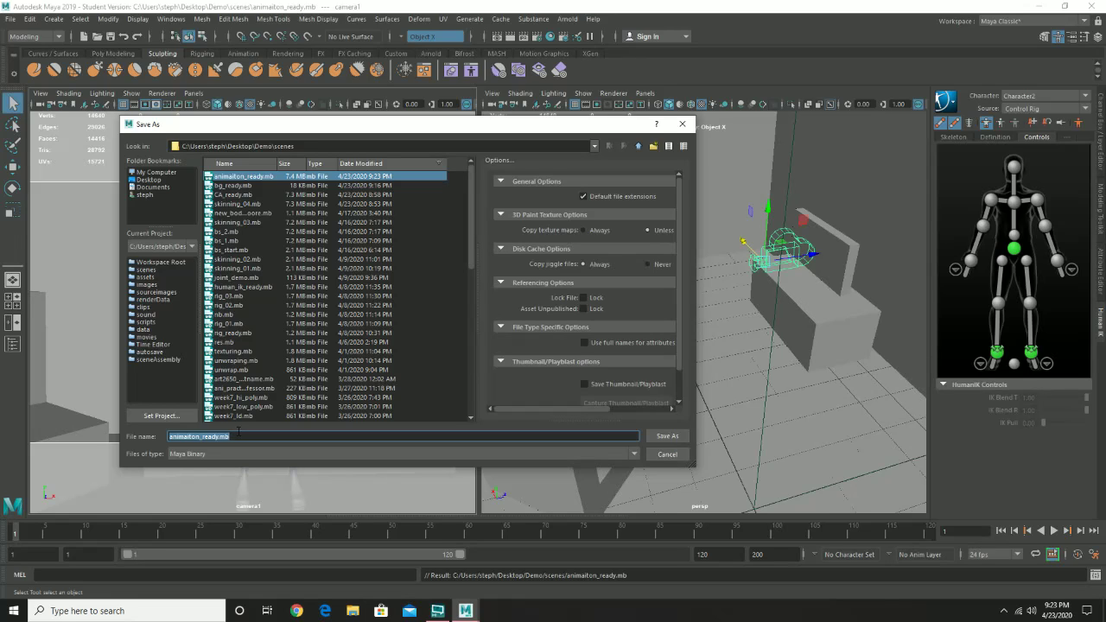
pyautogui.write('scen')
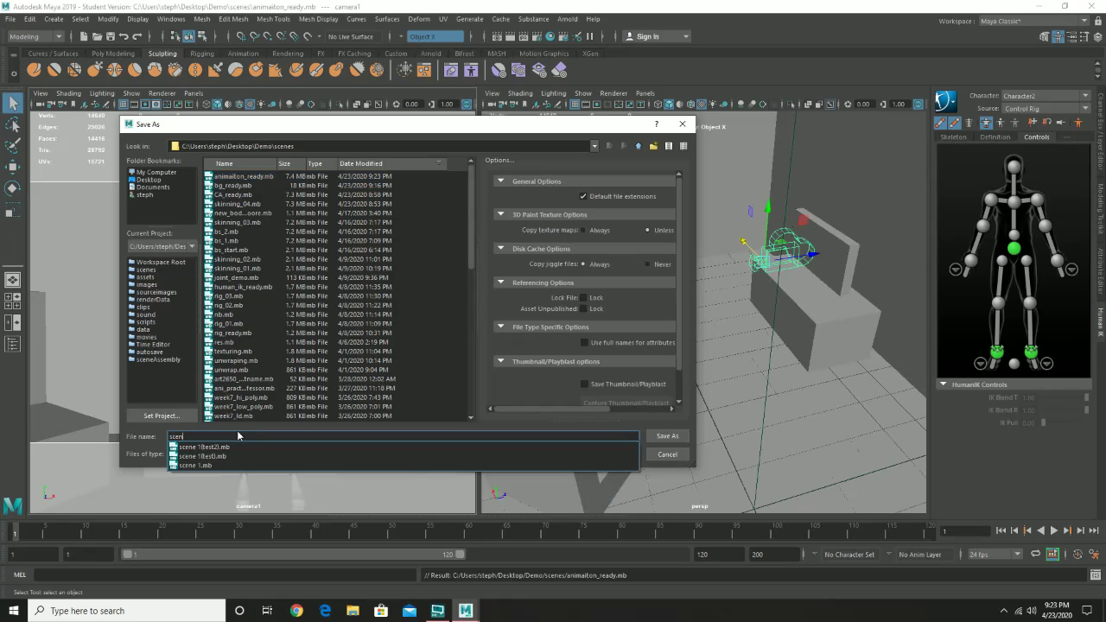
pyautogui.write('e_02')
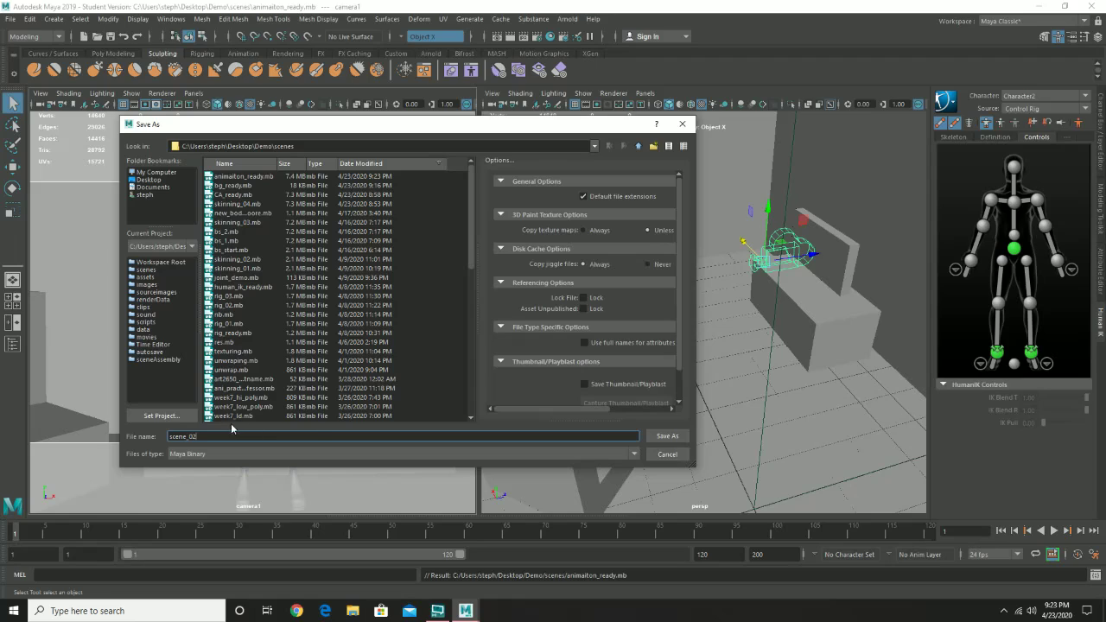
pyautogui.click(668, 437)
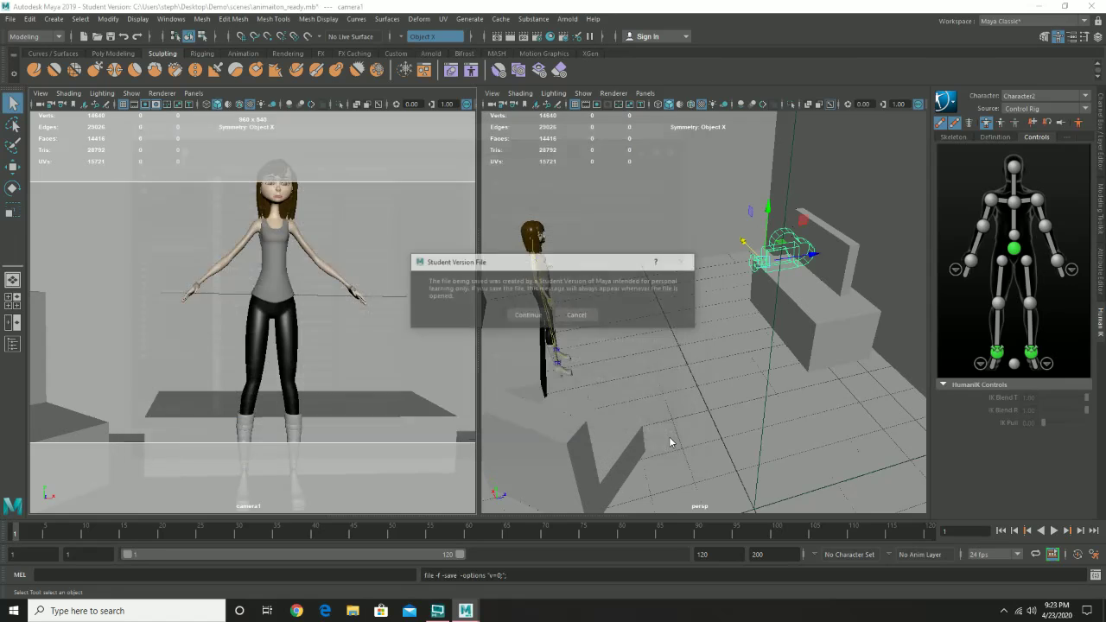
pyautogui.click(521, 316)
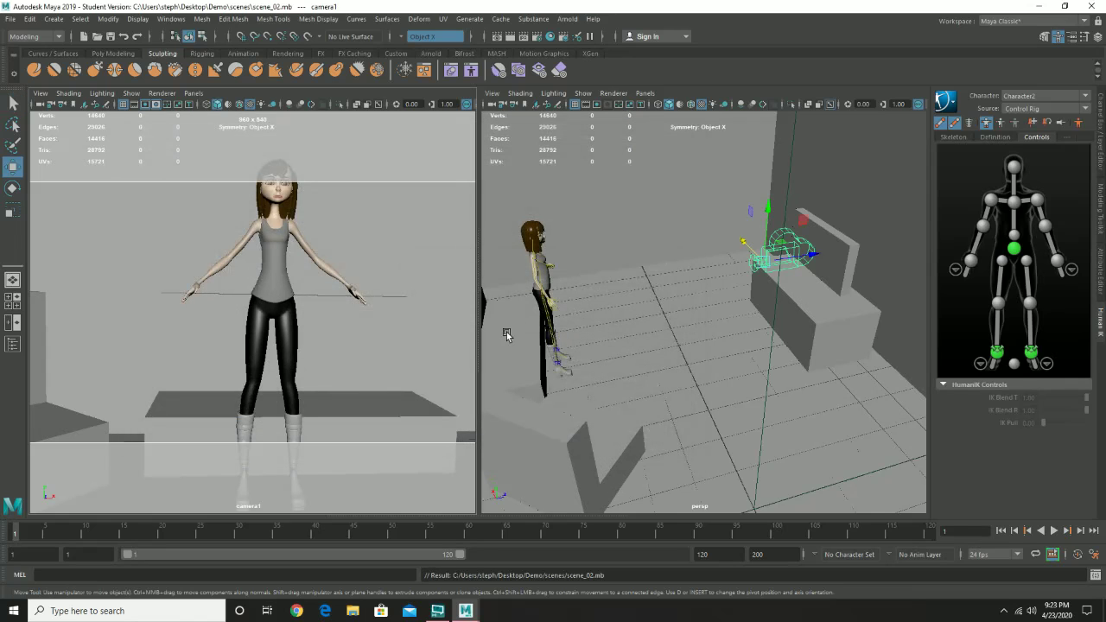
# Try rotating the character's left shoulder effector with the Rotate tool and undo the rotation.
pyautogui.moveTo(654, 346)
pyautogui.keyDown('alt'); pyautogui.mouseDown()
pyautogui.moveTo(565, 326)
pyautogui.moveTo(624, 305)
pyautogui.moveTo(743, 395)
pyautogui.mouseUp(); pyautogui.keyUp('alt')
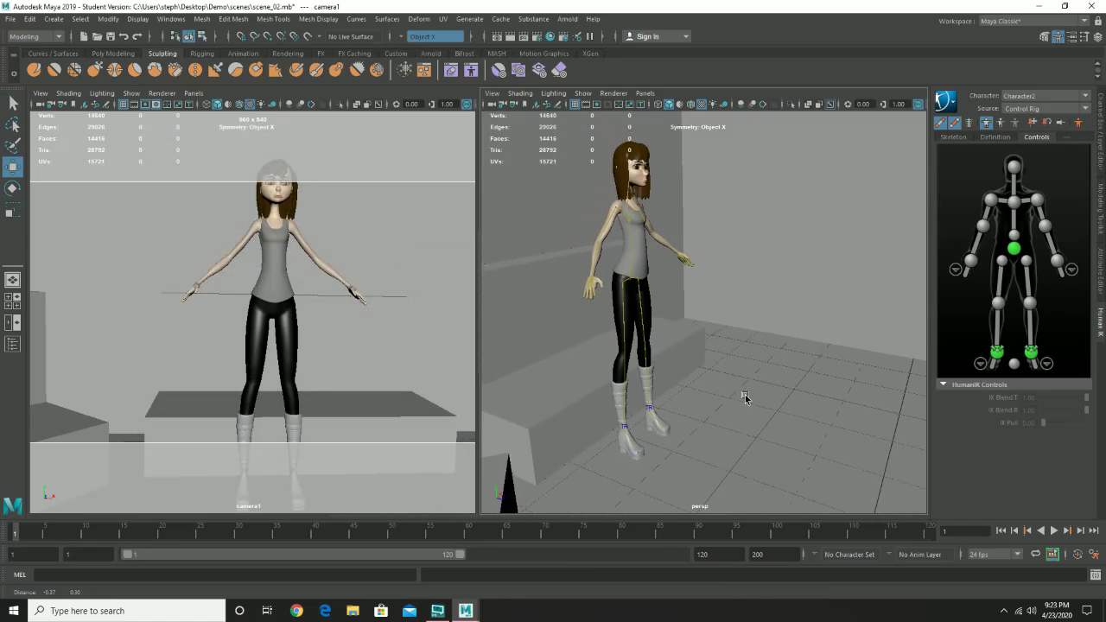
pyautogui.scroll(3, 743, 395)
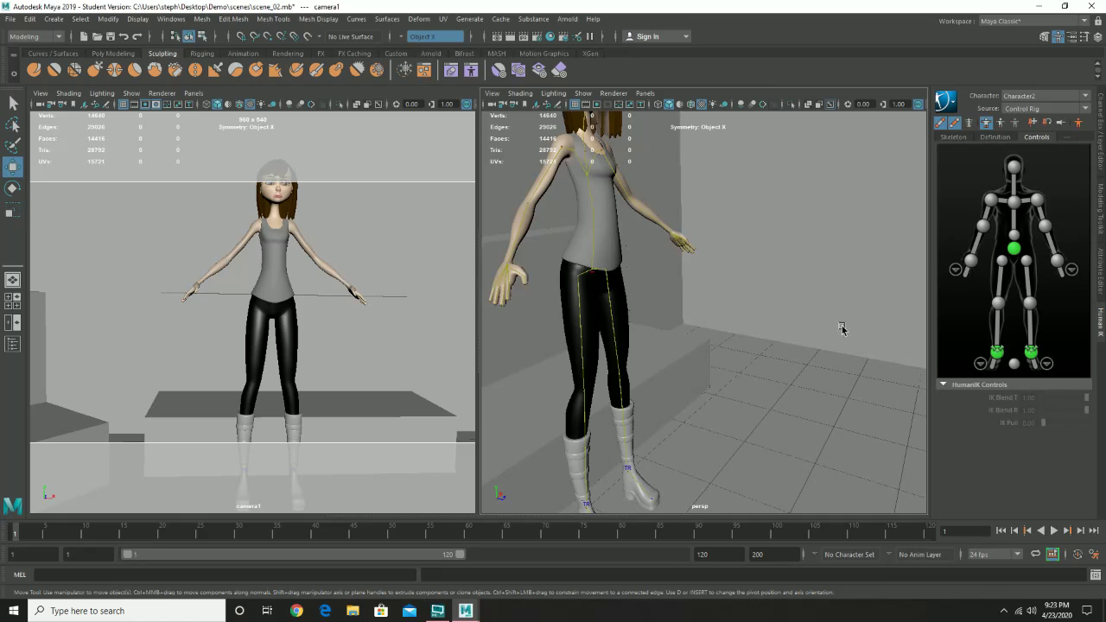
pyautogui.scroll(-3, 649, 273)
pyautogui.keyDown('alt'); pyautogui.moveTo(648, 272); pyautogui.dragTo(761, 385); pyautogui.keyUp('alt')
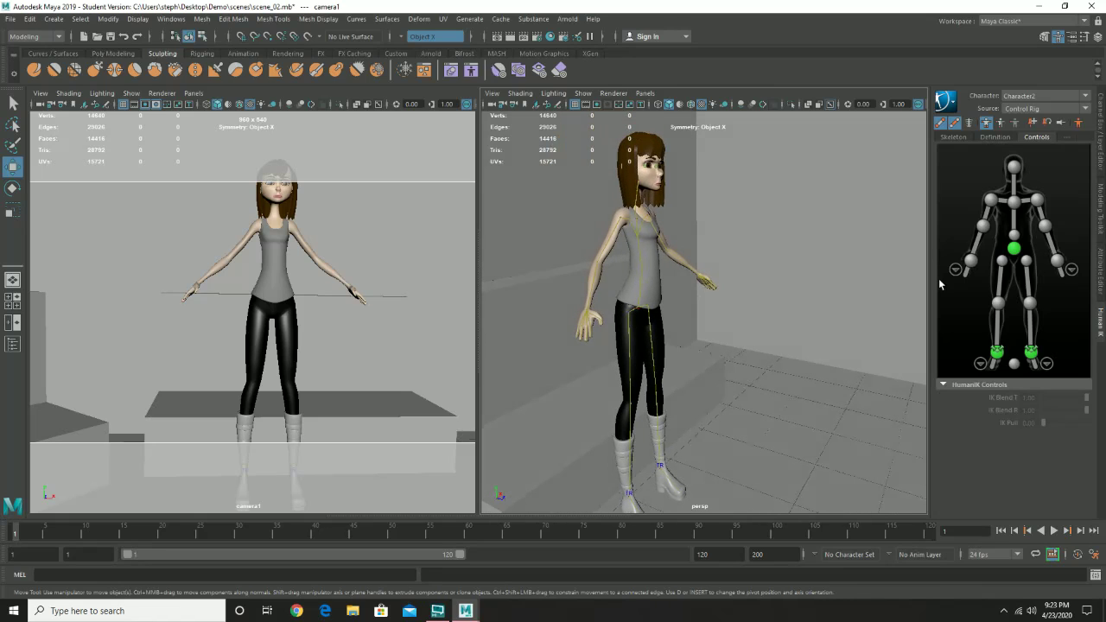
pyautogui.click(1015, 250)
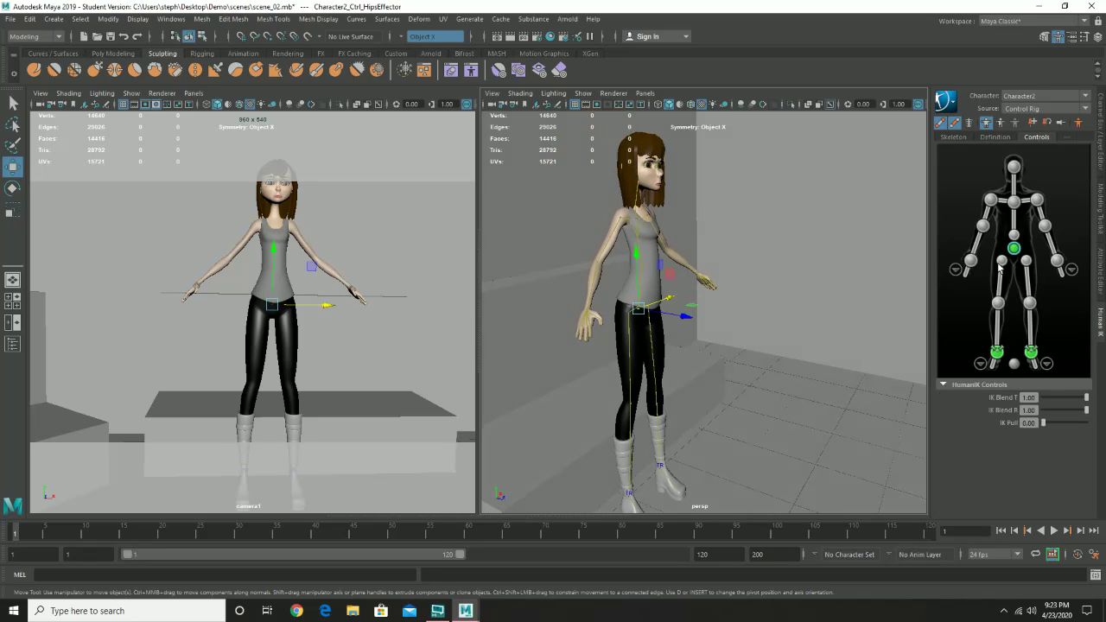
pyautogui.click(1037, 200)
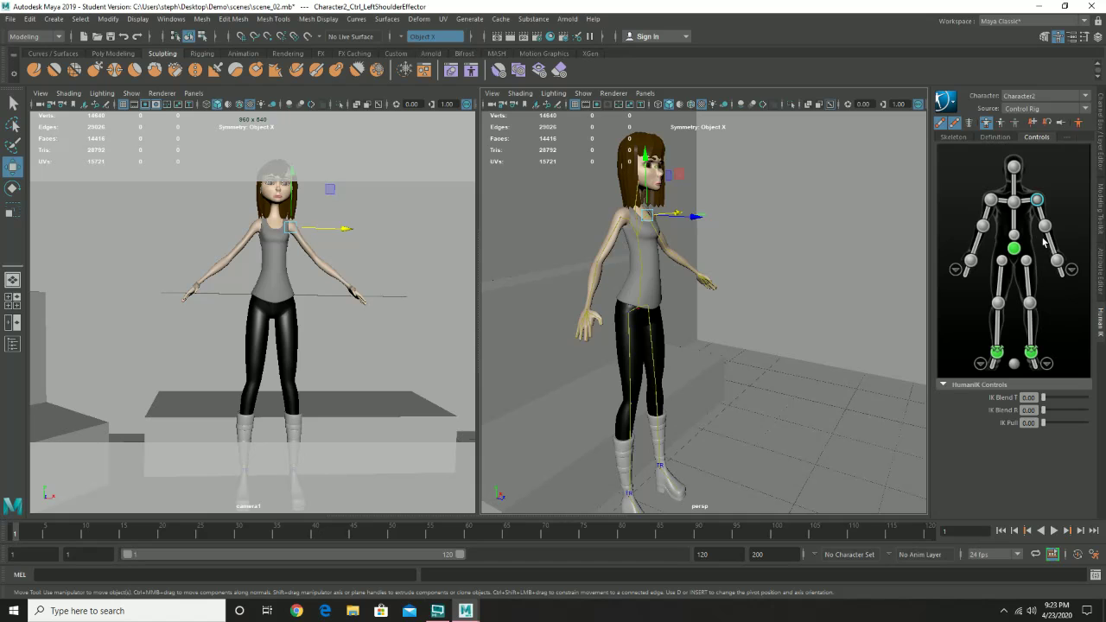
pyautogui.press('e')
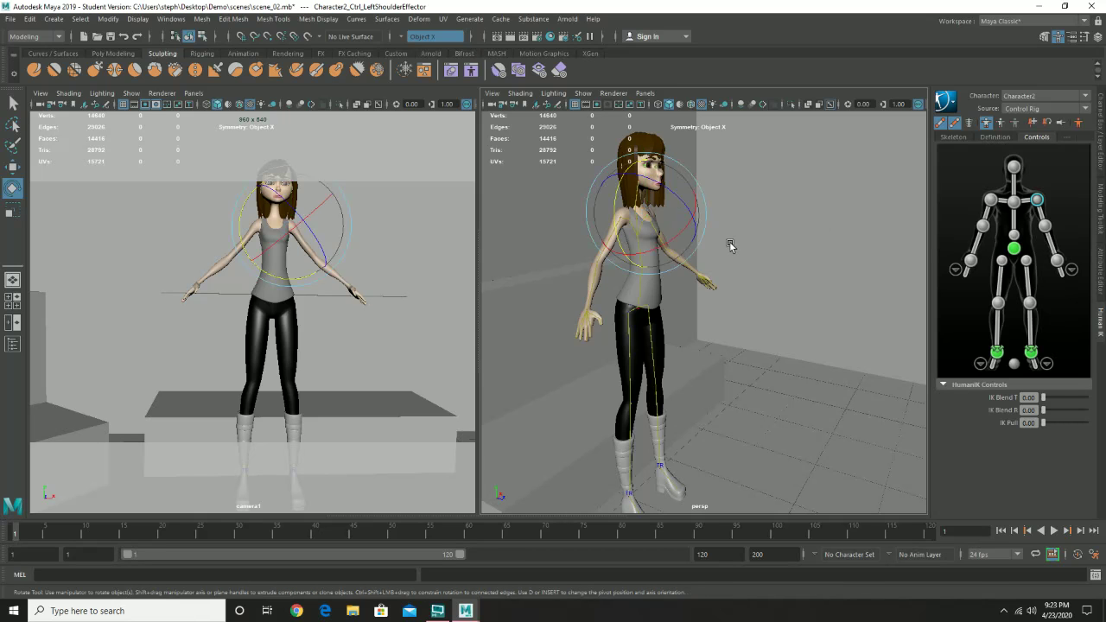
pyautogui.press('f')
pyautogui.keyDown('alt'); pyautogui.moveTo(803, 300); pyautogui.dragTo(694, 344, button='right'); pyautogui.keyUp('alt')
pyautogui.keyDown('alt'); pyautogui.moveTo(867, 291); pyautogui.dragTo(698, 370, button='right'); pyautogui.keyUp('alt')
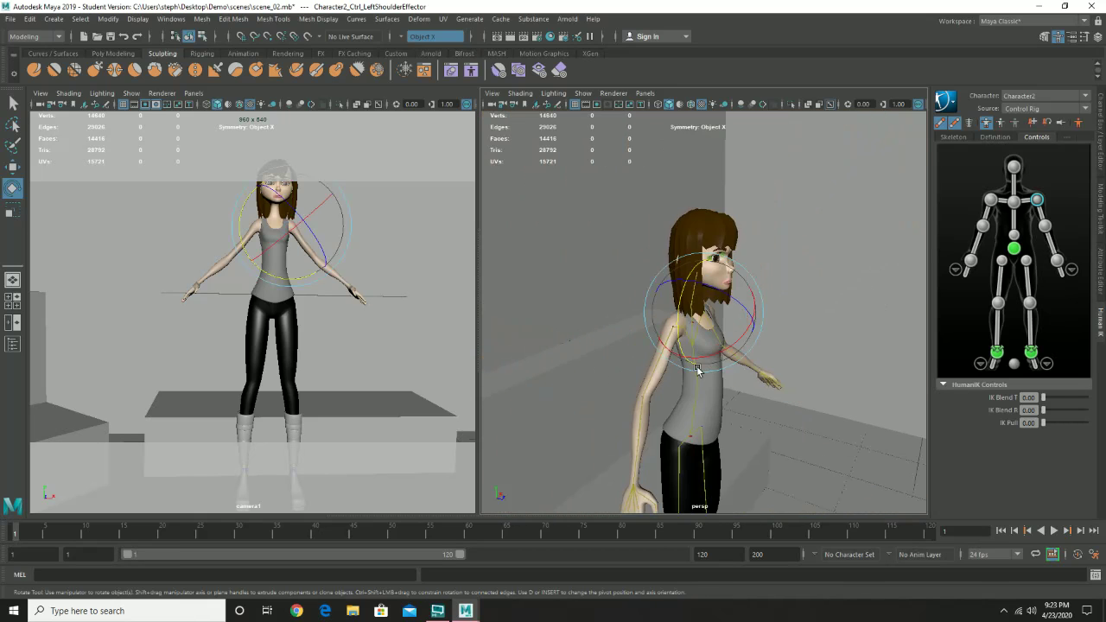
pyautogui.keyDown('alt'); pyautogui.moveTo(698, 370); pyautogui.dragTo(709, 346); pyautogui.keyUp('alt')
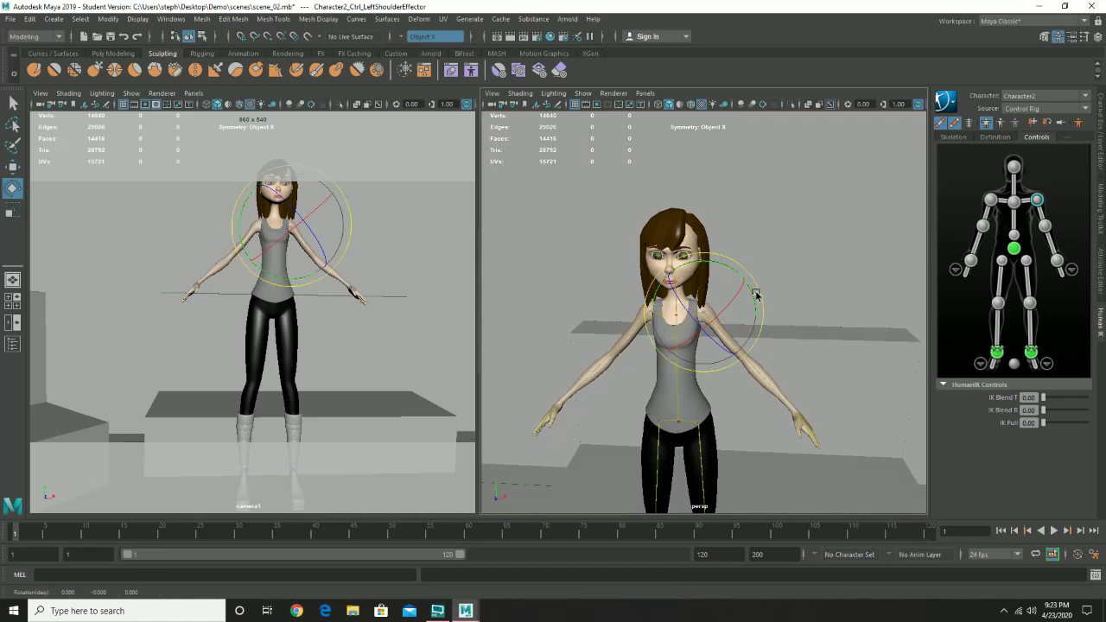
pyautogui.moveTo(756, 295); pyautogui.dragTo(717, 317)
pyautogui.hotkey('ctrl', 'z')
# Try out the right shoulder and chest effectors with the Rotate tool and undo the chest rotation.
pyautogui.click(990, 200)
pyautogui.moveTo(697, 294); pyautogui.dragTo(726, 364)
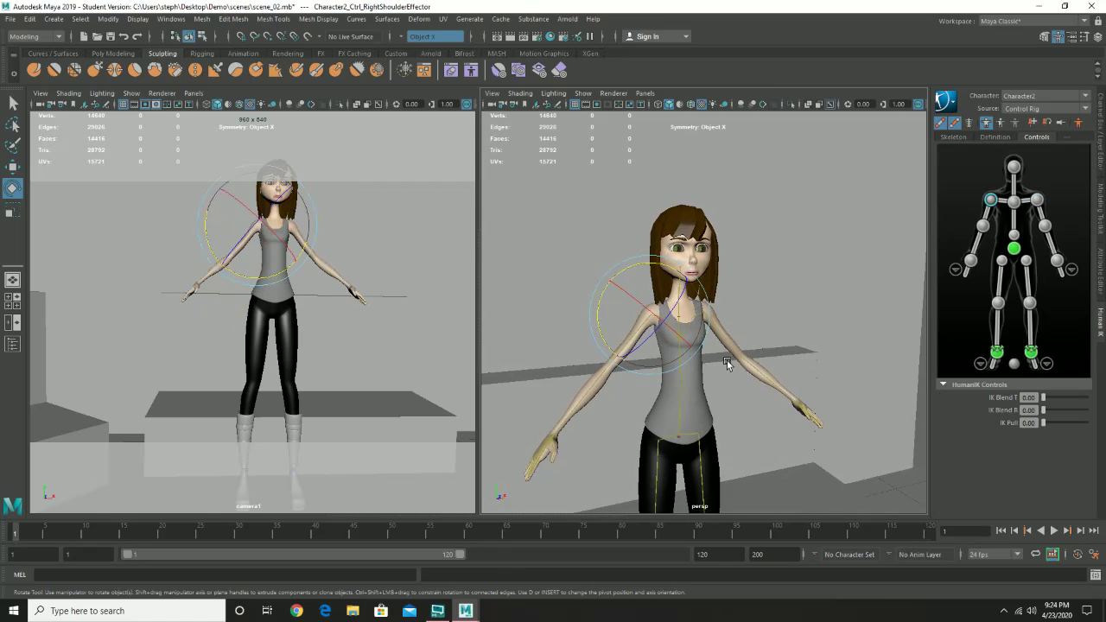
pyautogui.click(1013, 202)
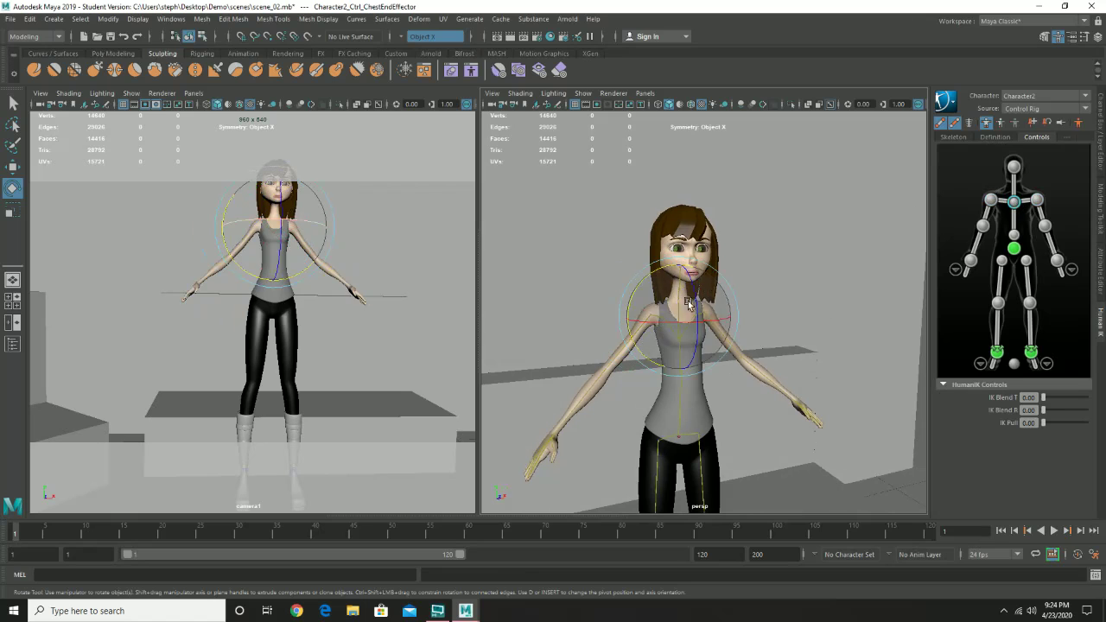
pyautogui.moveTo(702, 292); pyautogui.dragTo(683, 249)
pyautogui.hotkey('ctrl', 'z')
# Try moving the hips effector down so the knees bend with the feet planted, and undo the move.
pyautogui.click(1014, 168)
pyautogui.scroll(2, 683, 248)
pyautogui.keyDown('alt'); pyautogui.moveTo(683, 249); pyautogui.dragTo(705, 365, button='middle'); pyautogui.keyUp('alt')
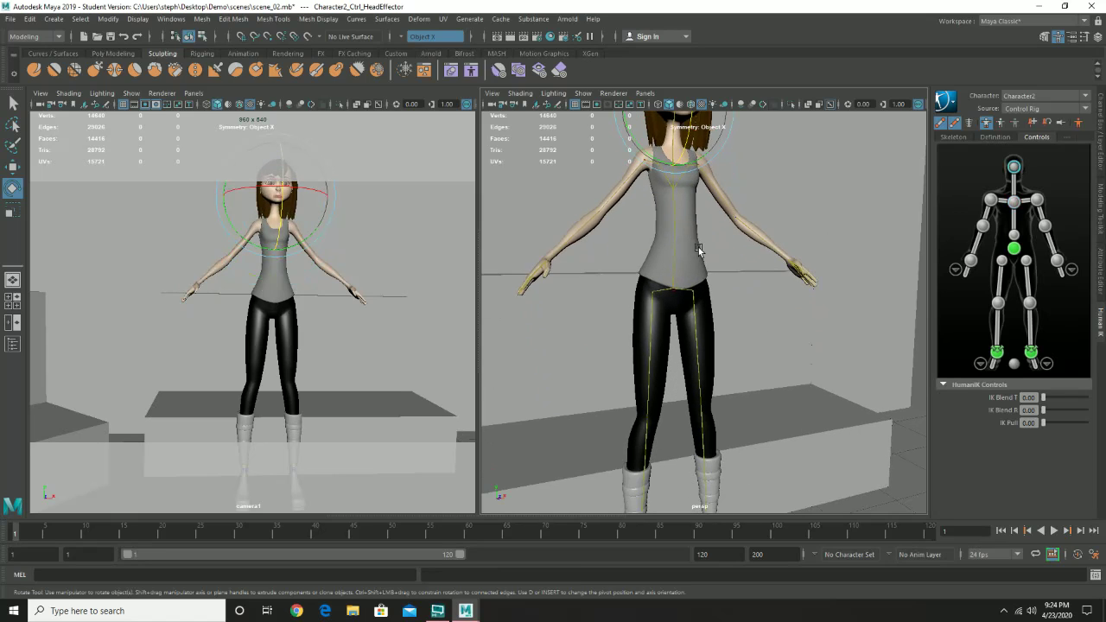
pyautogui.scroll(2, 705, 366)
pyautogui.keyDown('alt'); pyautogui.moveTo(705, 366); pyautogui.dragTo(612, 388, button='right'); pyautogui.keyUp('alt')
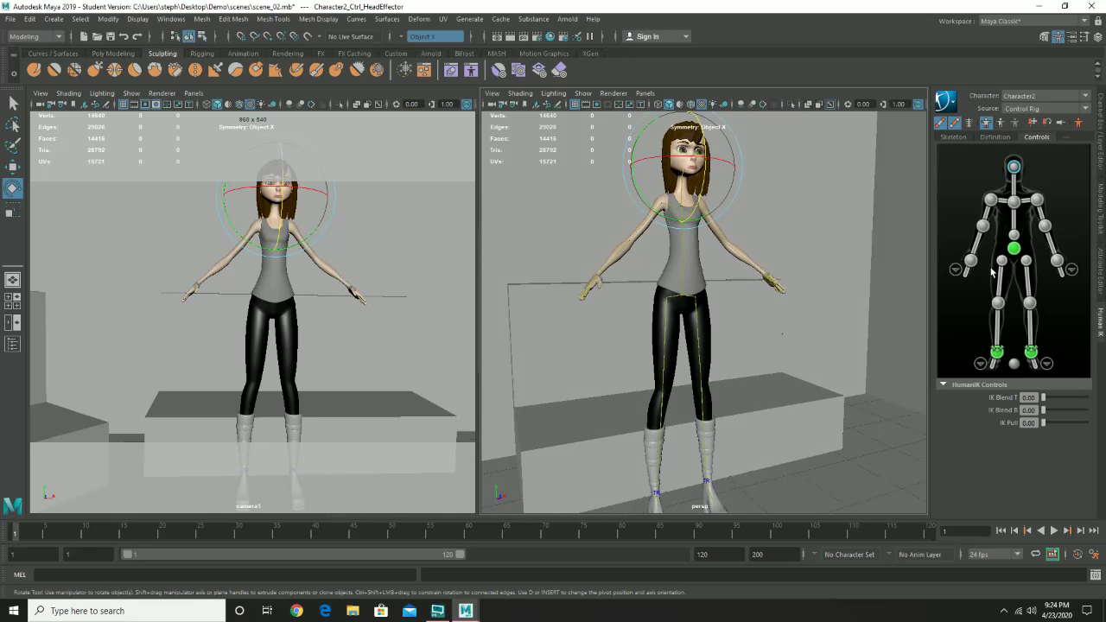
pyautogui.click(1017, 251)
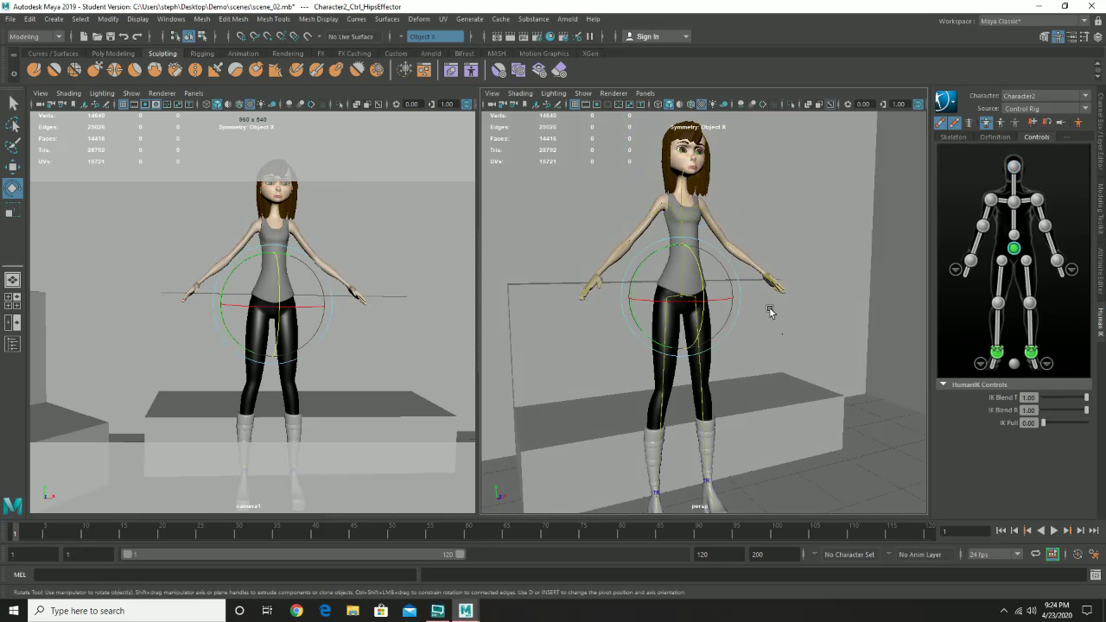
pyautogui.press('w')
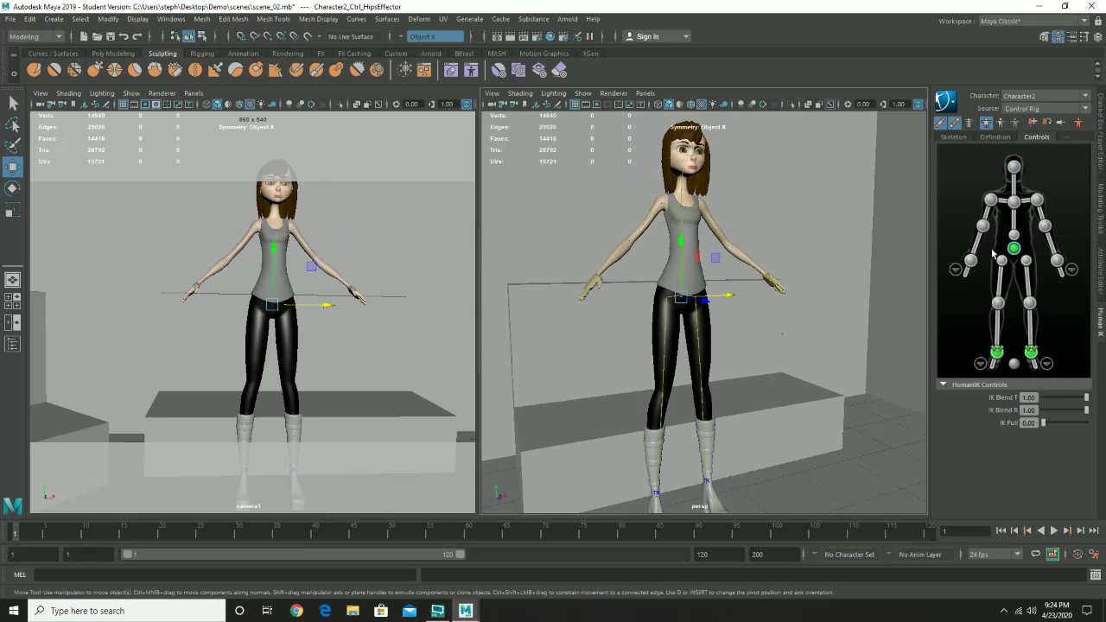
pyautogui.moveTo(686, 311); pyautogui.dragTo(692, 352)
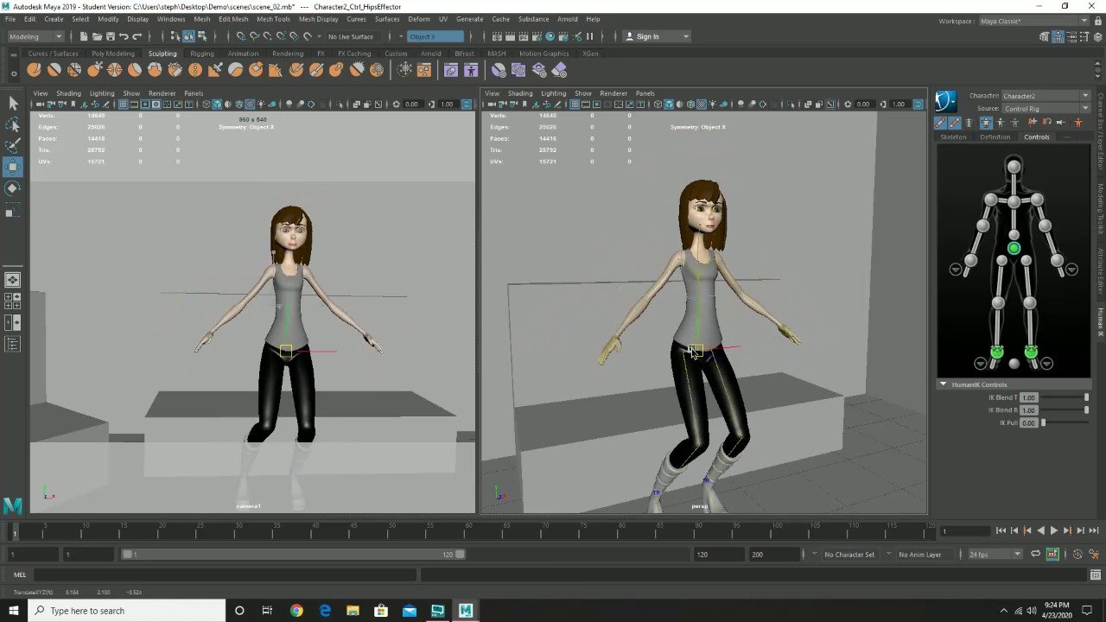
pyautogui.hotkey('ctrl', 'z')
pyautogui.hotkey('ctrl', 'z')
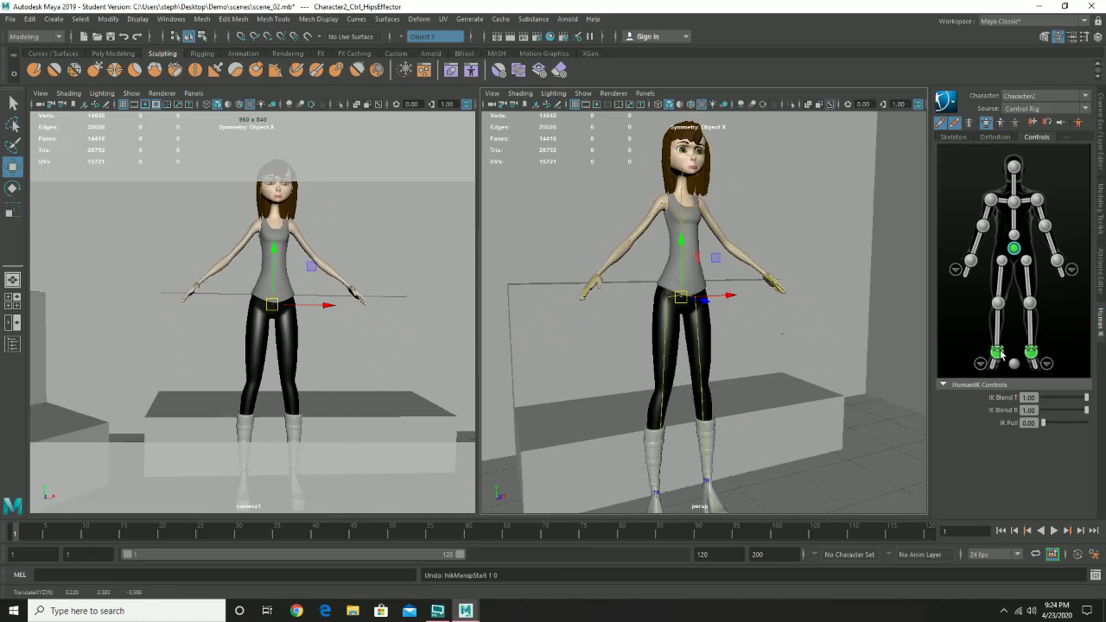
# Try moving the right ankle effector a short distance and undo the move.
pyautogui.click(997, 351)
pyautogui.moveTo(654, 458)
pyautogui.mouseDown()
pyautogui.moveTo(659, 407)
pyautogui.moveTo(662, 445)
pyautogui.mouseUp()
pyautogui.hotkey('ctrl', 'z')
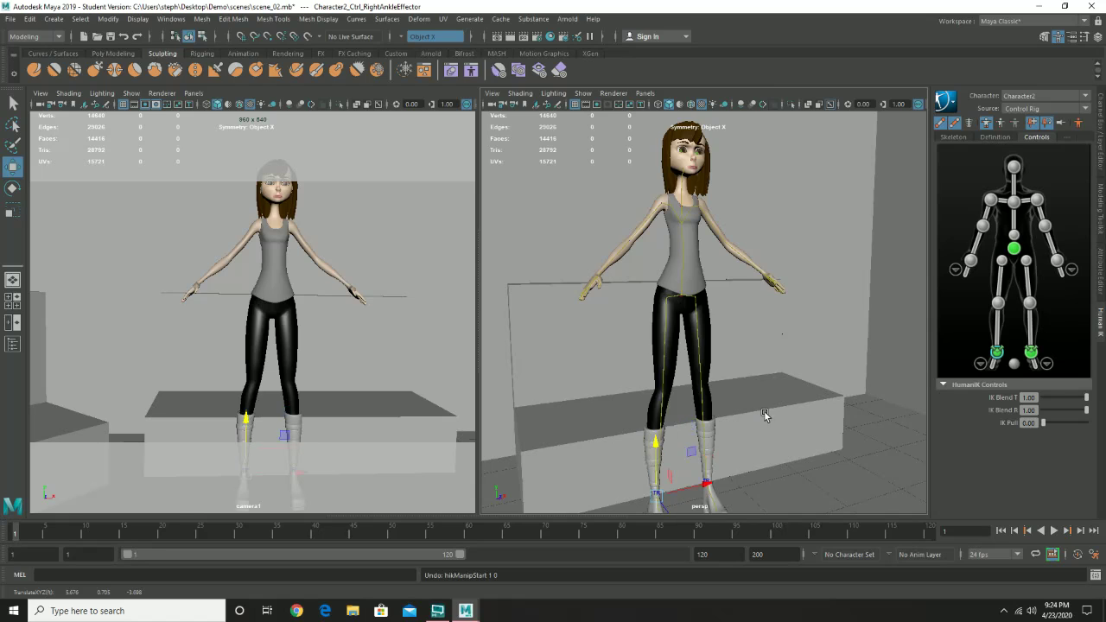
pyautogui.keyDown('alt'); pyautogui.moveTo(765, 415); pyautogui.dragTo(735, 408); pyautogui.keyUp('alt')
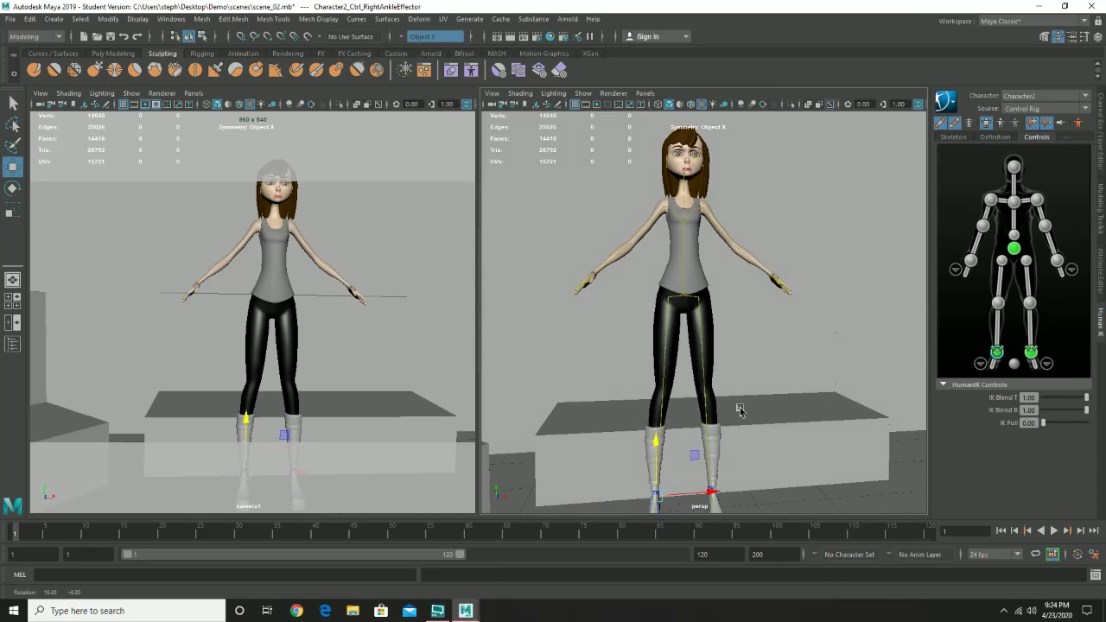
# Try moving the right ankle effector freely to pull the leg across the body, and undo these moves.
pyautogui.click(972, 260)
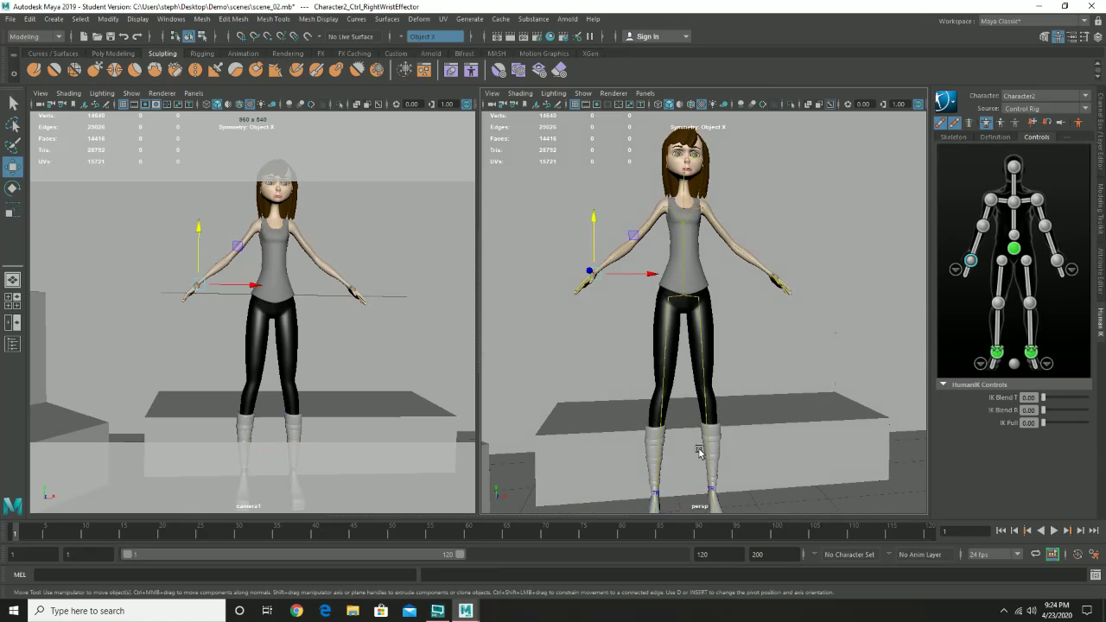
pyautogui.keyDown('alt'); pyautogui.moveTo(662, 441); pyautogui.dragTo(707, 436); pyautogui.keyUp('alt')
pyautogui.click(999, 353)
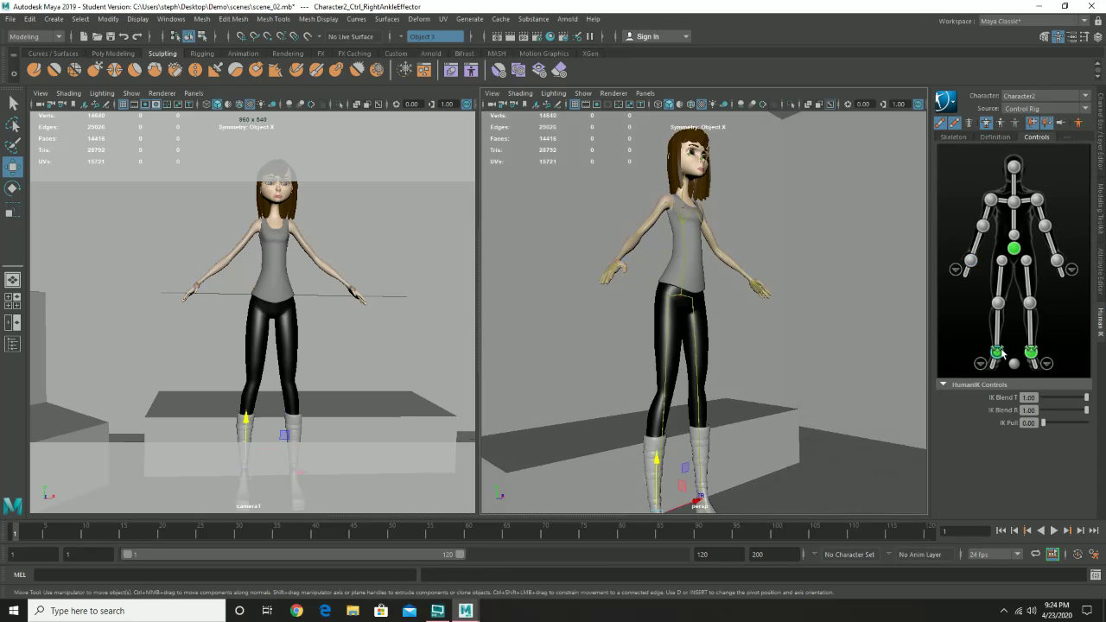
pyautogui.keyDown('alt'); pyautogui.moveTo(677, 383); pyautogui.dragTo(694, 482, button='right'); pyautogui.keyUp('alt')
pyautogui.keyDown('alt'); pyautogui.moveTo(717, 440); pyautogui.dragTo(680, 436, button='right'); pyautogui.keyUp('alt')
pyautogui.moveTo(680, 436); pyautogui.dragTo(620, 452)
pyautogui.hotkey('ctrl', 'z')
pyautogui.hotkey('ctrl', 'z')
pyautogui.hotkey('ctrl', 'z')
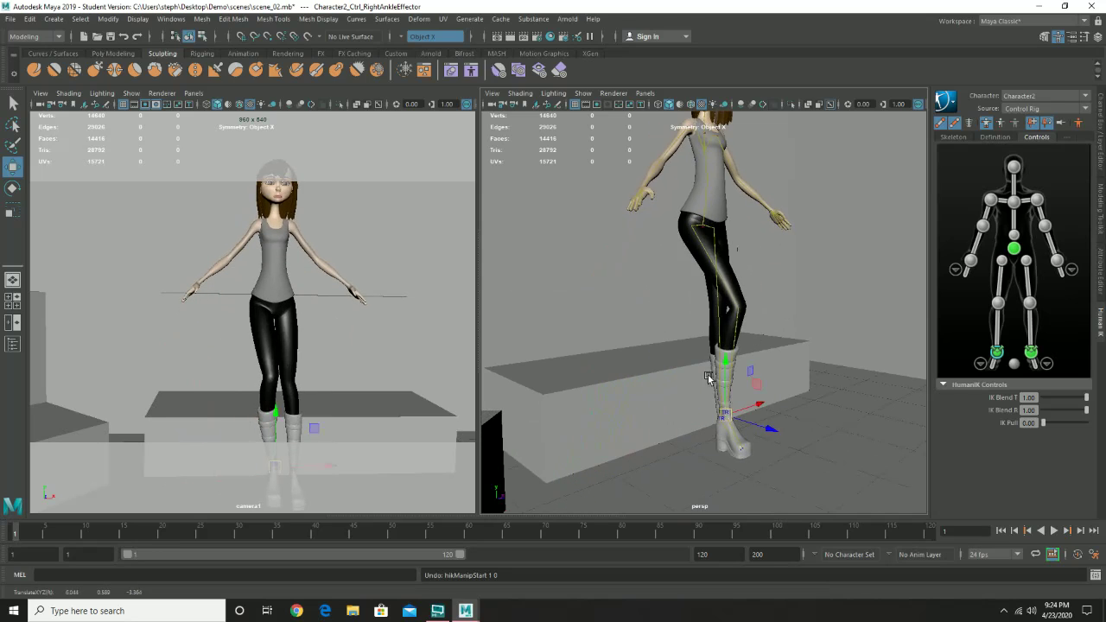
# Try rotating the right shoulder effector to swing the whole arm, and undo the rotation.
pyautogui.click(991, 200)
pyautogui.scroll(1, 683, 207)
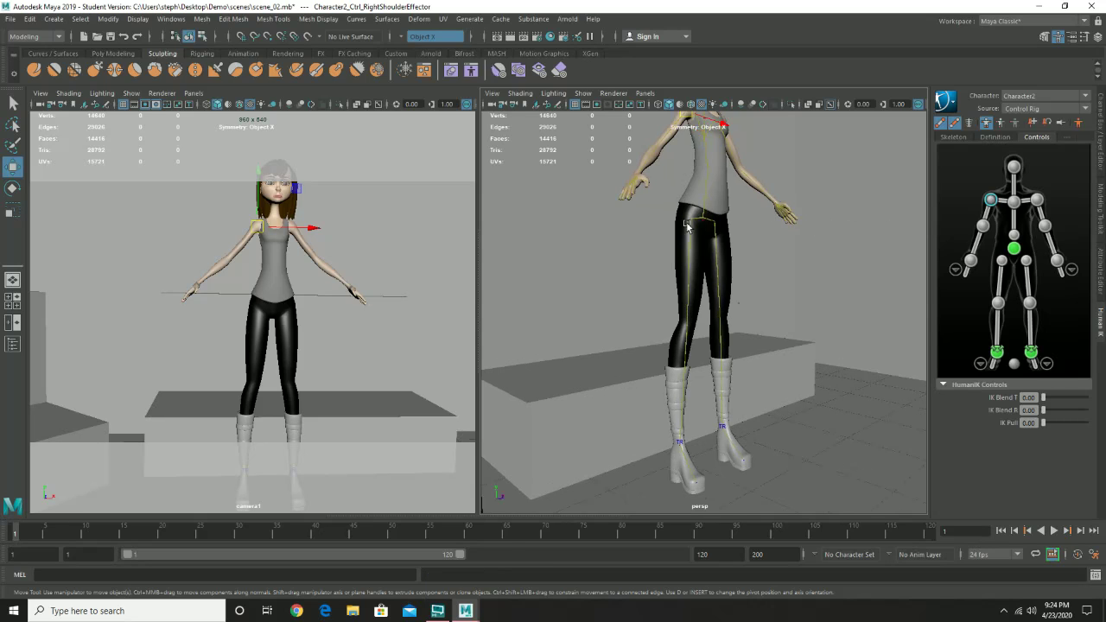
pyautogui.scroll(-2, 687, 225)
pyautogui.press('e')
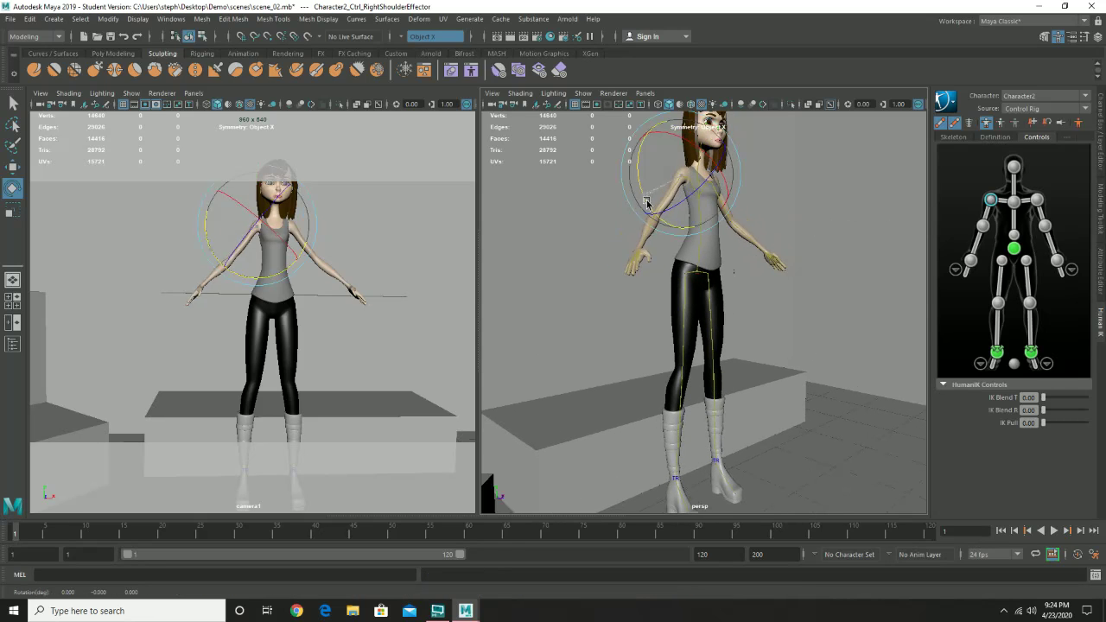
pyautogui.moveTo(647, 204)
pyautogui.mouseDown()
pyautogui.moveTo(648, 215)
pyautogui.moveTo(641, 203)
pyautogui.mouseUp()
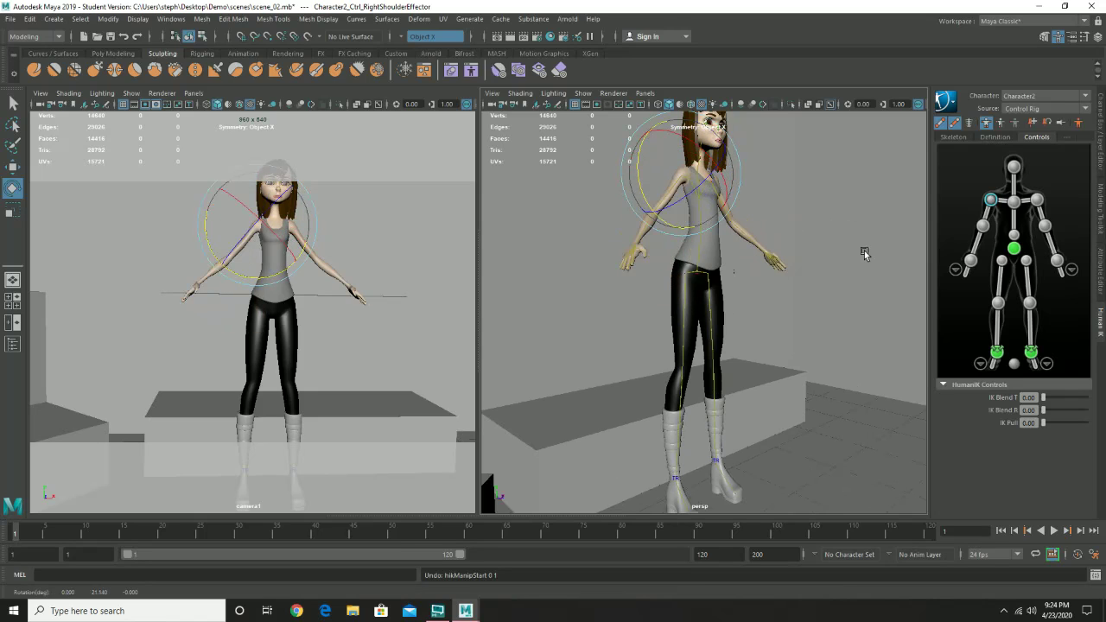
# Try moving the right wrist effector in toward the hip so the elbow bends, and undo the move.
pyautogui.click(970, 261)
pyautogui.press('w')
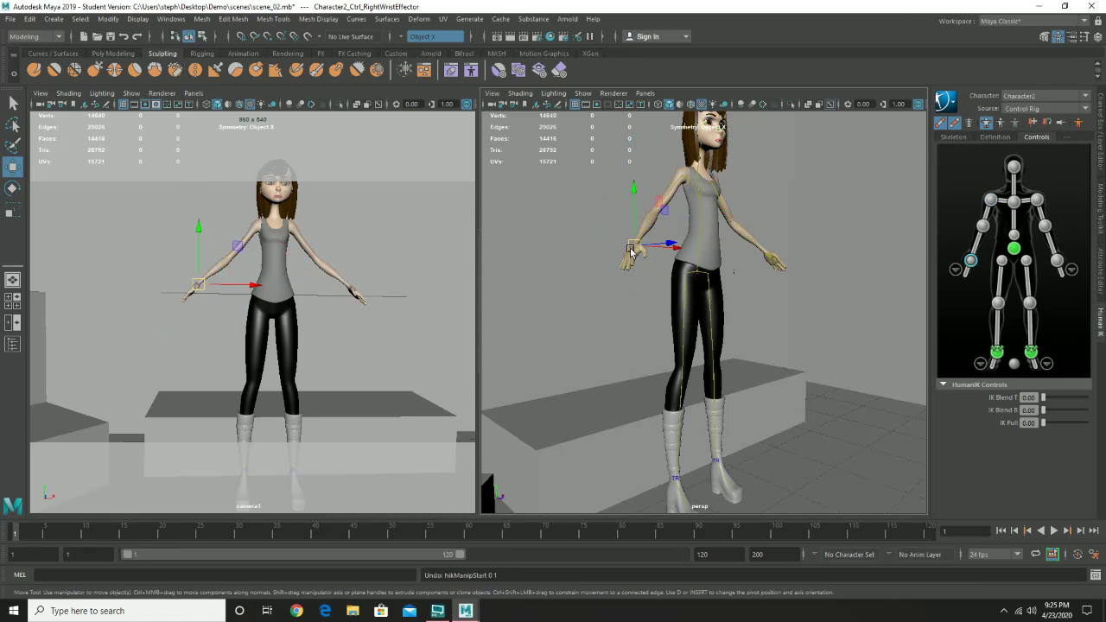
pyautogui.moveTo(631, 253); pyautogui.dragTo(669, 242)
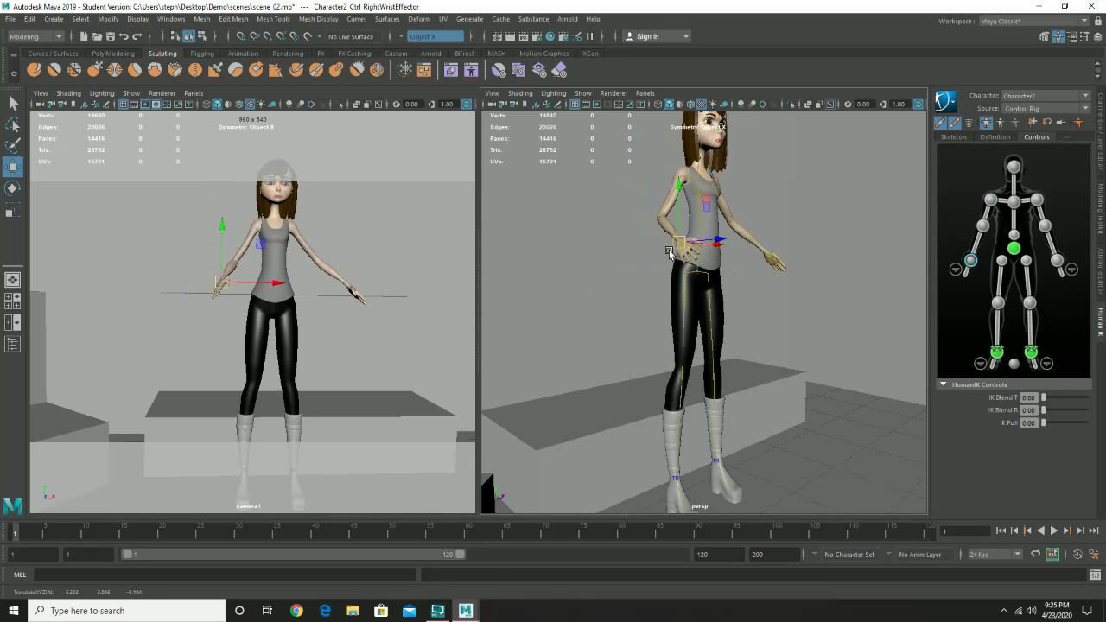
pyautogui.hotkey('ctrl', 'z')
pyautogui.keyDown('alt'); pyautogui.moveTo(755, 302); pyautogui.dragTo(739, 307); pyautogui.keyUp('alt')
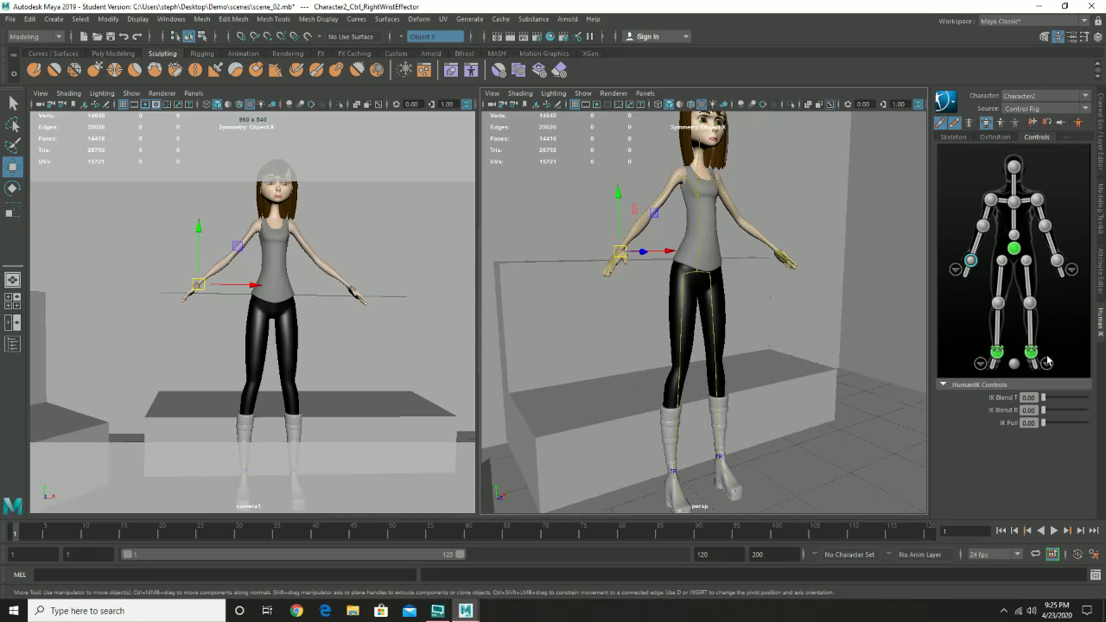
# Move the hips effector down and back toward the bench to bring the character into a sitting pose.
pyautogui.click(1015, 252)
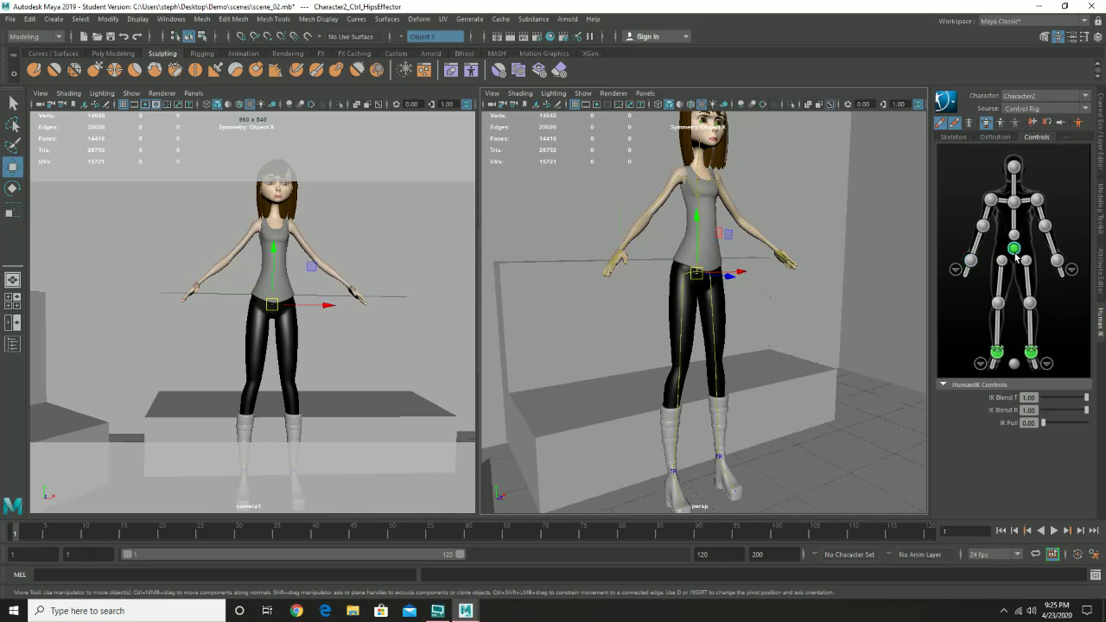
pyautogui.moveTo(702, 246); pyautogui.dragTo(711, 310)
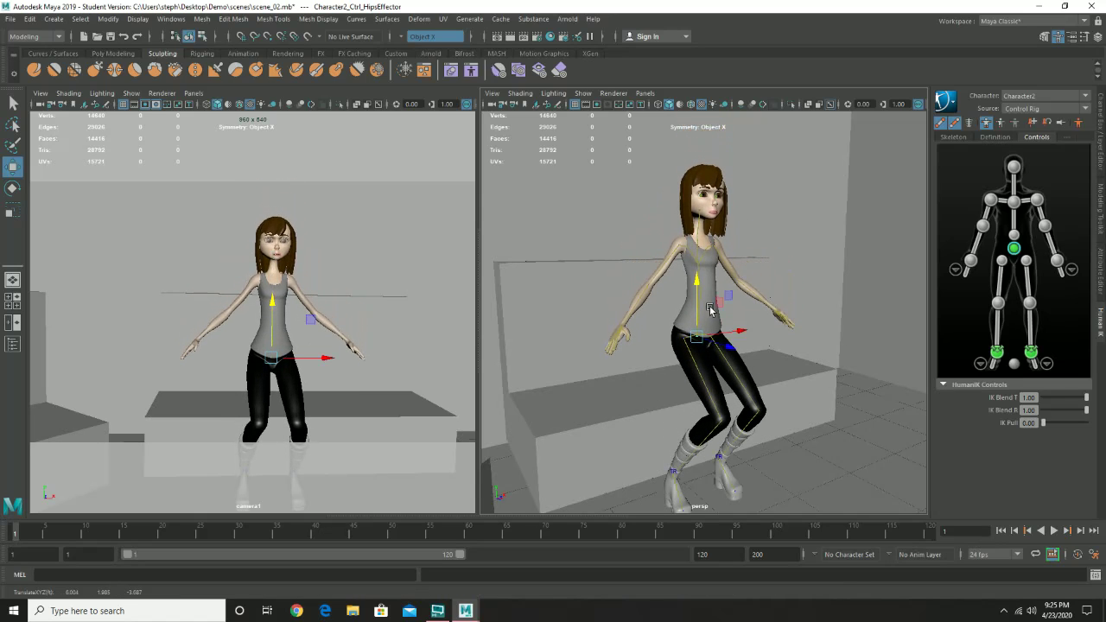
pyautogui.keyDown('alt'); pyautogui.moveTo(743, 325); pyautogui.dragTo(648, 383); pyautogui.keyUp('alt')
pyautogui.moveTo(724, 375)
pyautogui.keyDown('alt'); pyautogui.mouseDown()
pyautogui.moveTo(619, 378)
pyautogui.moveTo(735, 363)
pyautogui.mouseUp(); pyautogui.keyUp('alt')
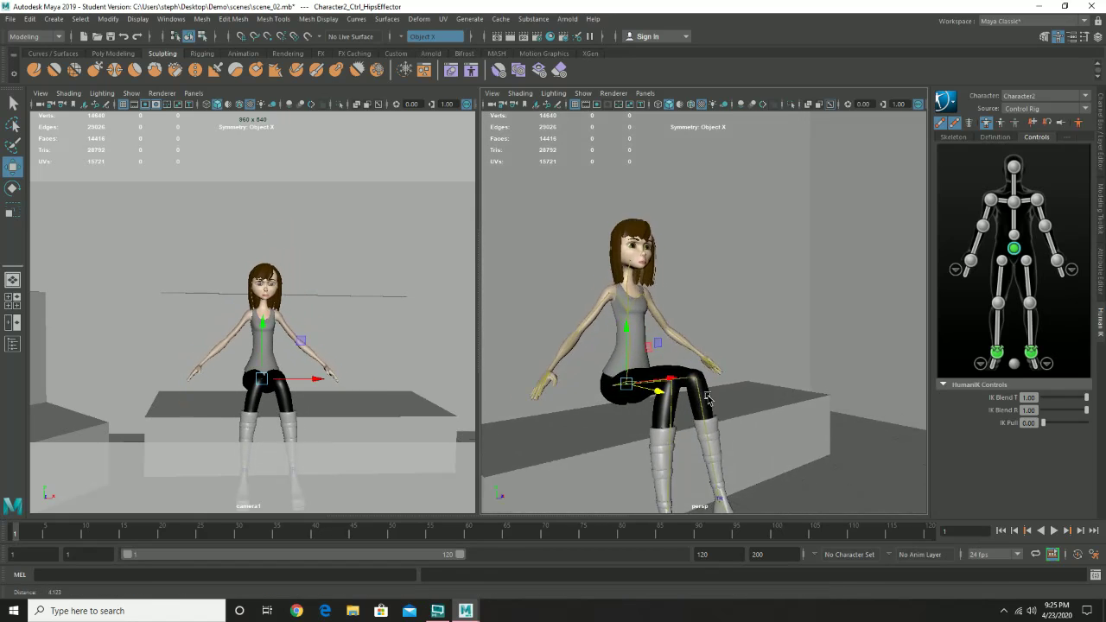
# Refine the hips effector's position to about Y 1.3 and Z -5.0 so the character sits on the bench surface.
pyautogui.keyDown('alt'); pyautogui.moveTo(735, 363); pyautogui.dragTo(808, 341, button='right'); pyautogui.keyUp('alt')
pyautogui.keyDown('alt'); pyautogui.moveTo(808, 342); pyautogui.dragTo(769, 318); pyautogui.keyUp('alt')
pyautogui.moveTo(602, 289); pyautogui.dragTo(593, 304)
pyautogui.moveTo(640, 340); pyautogui.dragTo(632, 369)
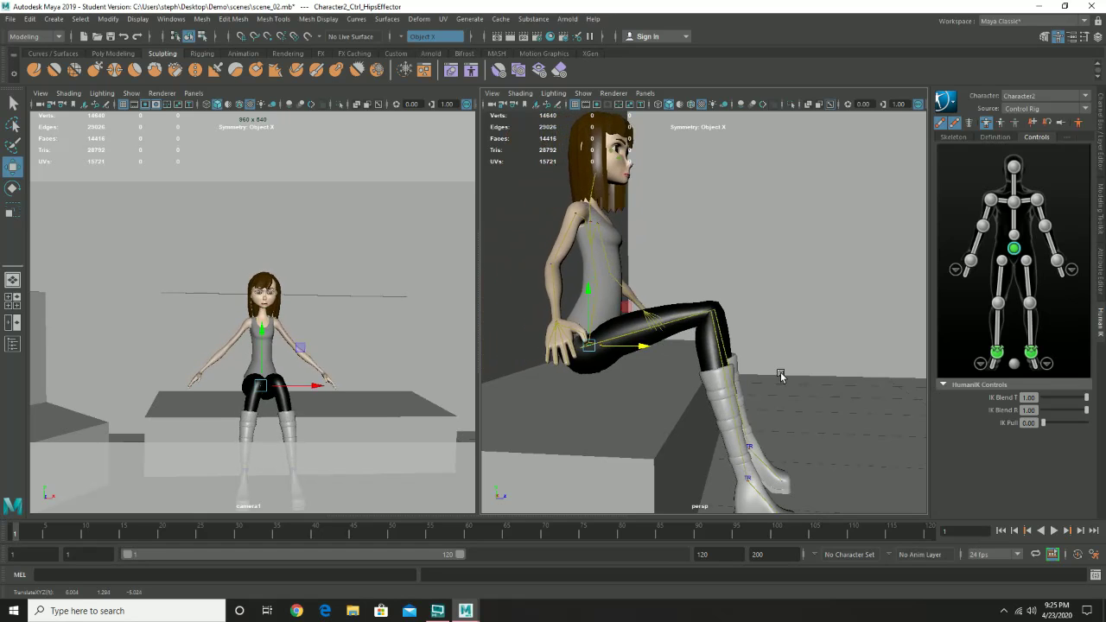
pyautogui.keyDown('alt'); pyautogui.moveTo(781, 375); pyautogui.dragTo(680, 377, button='right'); pyautogui.keyUp('alt')
pyautogui.keyDown('alt'); pyautogui.moveTo(679, 378); pyautogui.dragTo(883, 326); pyautogui.keyUp('alt')
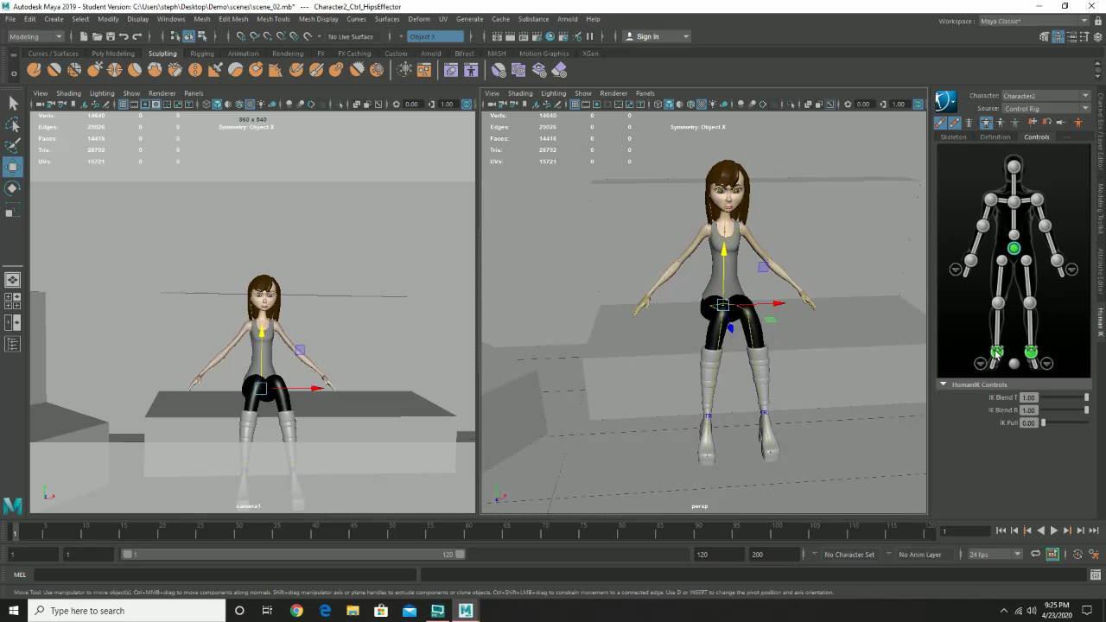
pyautogui.keyDown('alt'); pyautogui.moveTo(760, 328); pyautogui.dragTo(714, 275); pyautogui.keyUp('alt')
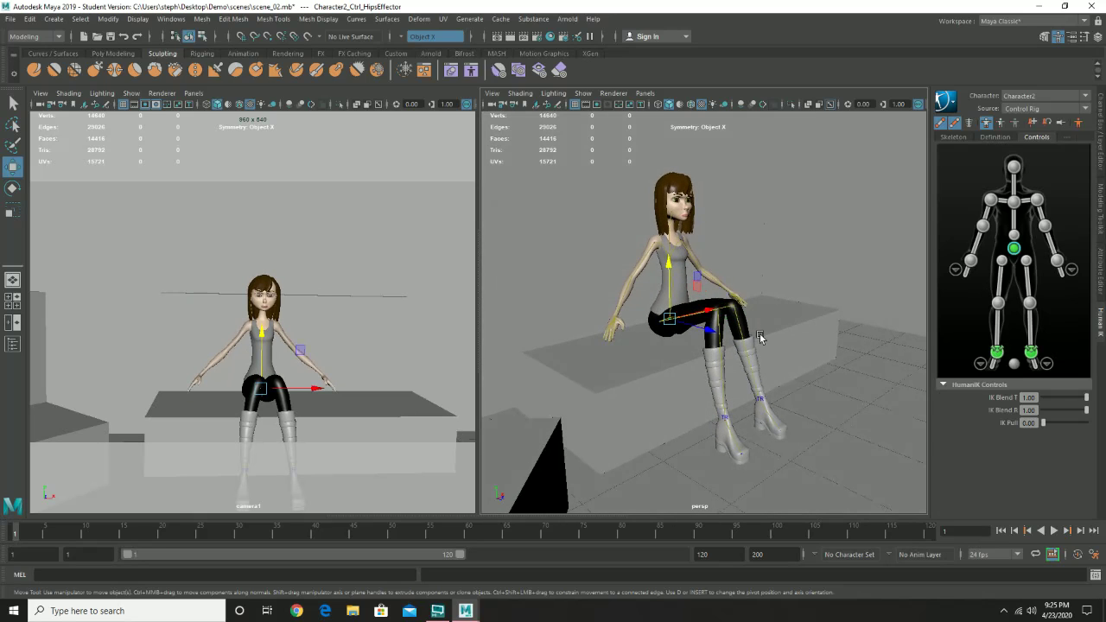
pyautogui.keyDown('alt'); pyautogui.moveTo(731, 374); pyautogui.dragTo(704, 362); pyautogui.keyUp('alt')
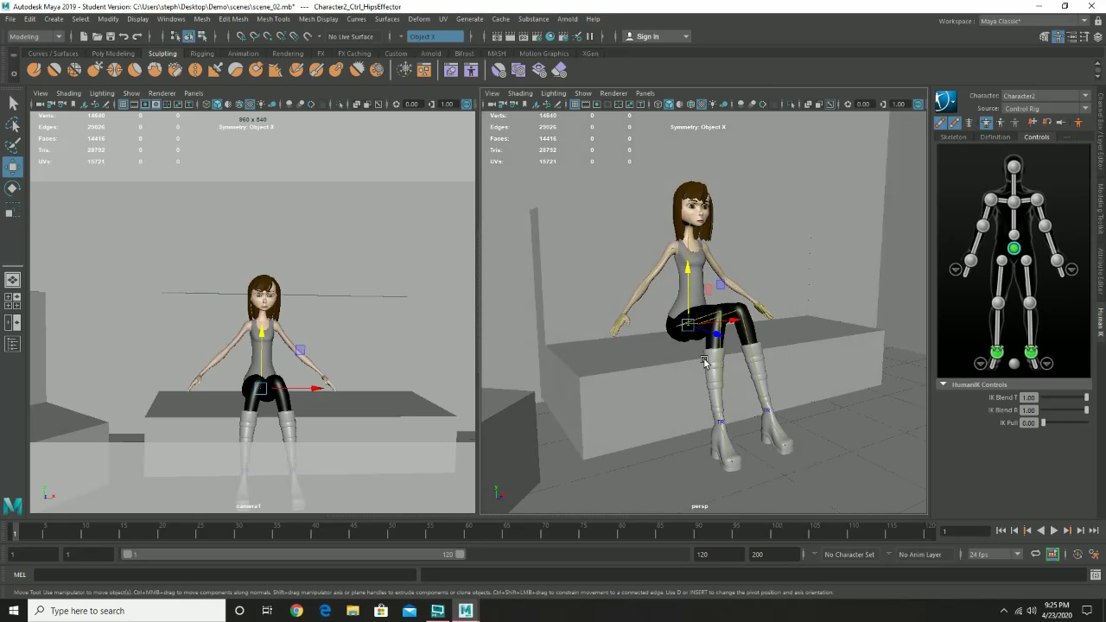
pyautogui.keyDown('alt'); pyautogui.moveTo(868, 368); pyautogui.dragTo(806, 379); pyautogui.keyUp('alt')
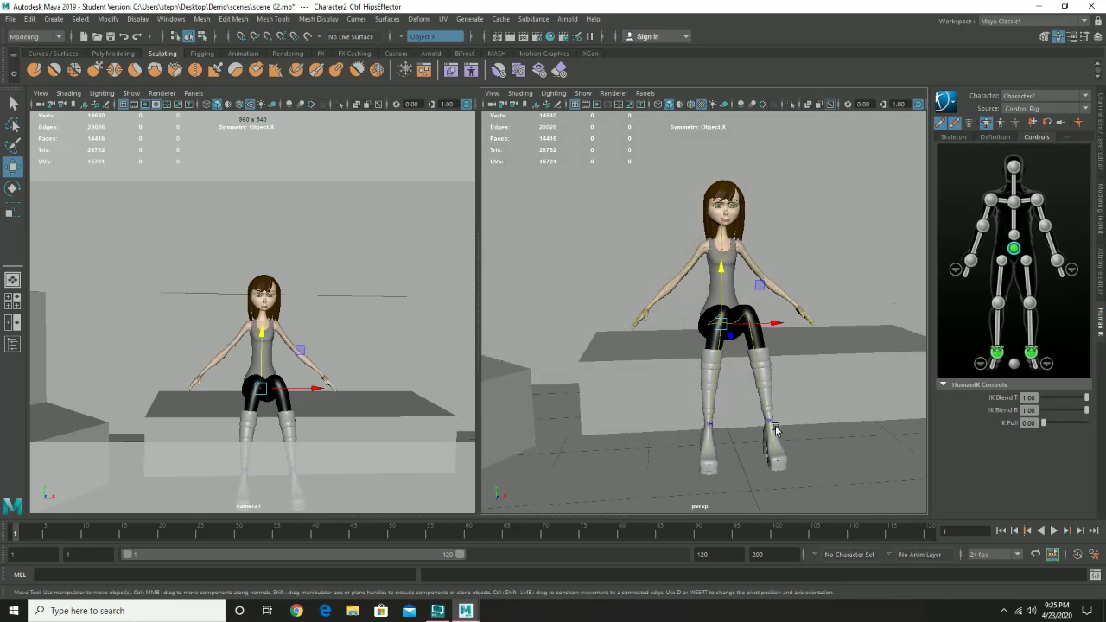
# Bring the left ankle effector in beside the right leg, and move the right ankle effector across the left leg to start crossing the legs.
pyautogui.click(767, 424)
pyautogui.moveTo(805, 419); pyautogui.dragTo(780, 424)
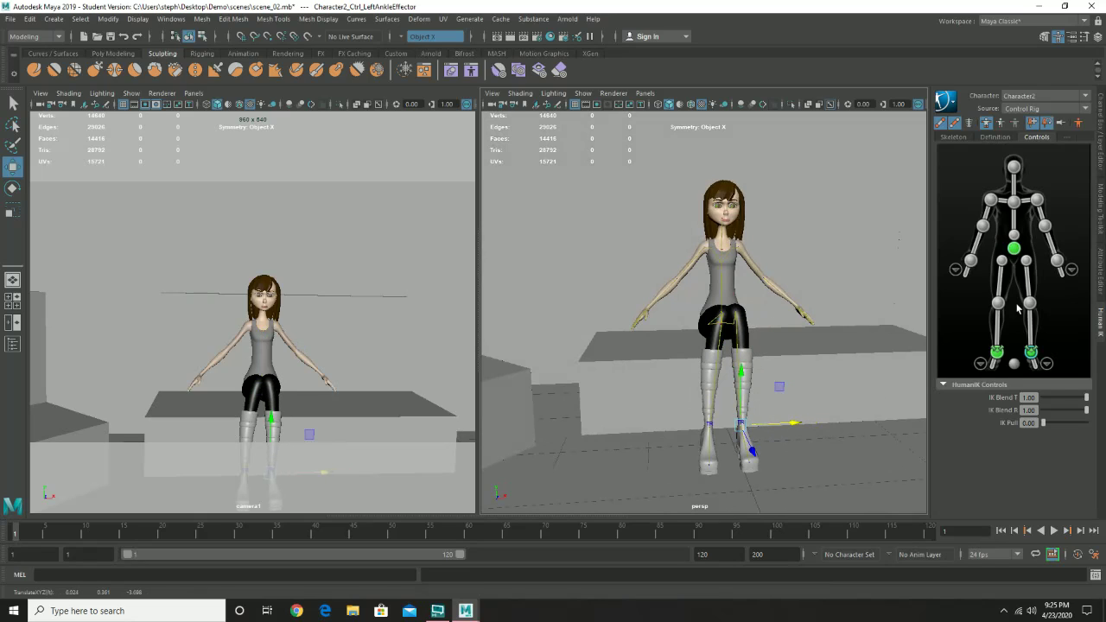
pyautogui.click(996, 352)
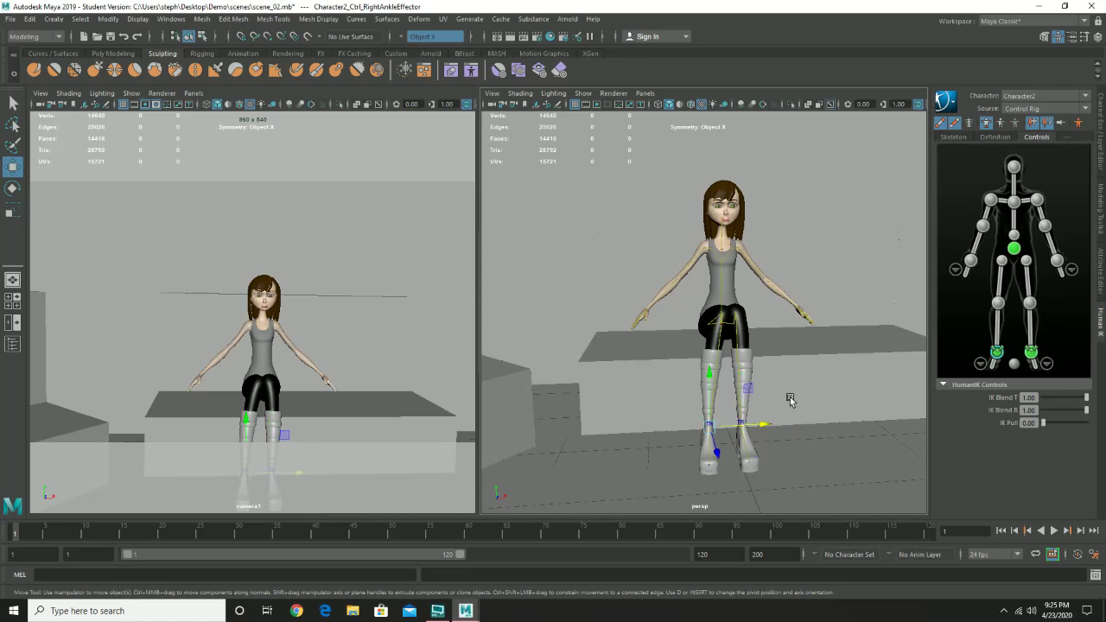
pyautogui.moveTo(713, 411); pyautogui.dragTo(805, 395)
pyautogui.keyDown('alt'); pyautogui.moveTo(729, 323); pyautogui.dragTo(714, 343); pyautogui.keyUp('alt')
pyautogui.keyDown('alt'); pyautogui.moveTo(714, 343); pyautogui.dragTo(790, 350, button='right'); pyautogui.keyUp('alt')
pyautogui.keyDown('alt'); pyautogui.moveTo(789, 350); pyautogui.dragTo(760, 239); pyautogui.keyUp('alt')
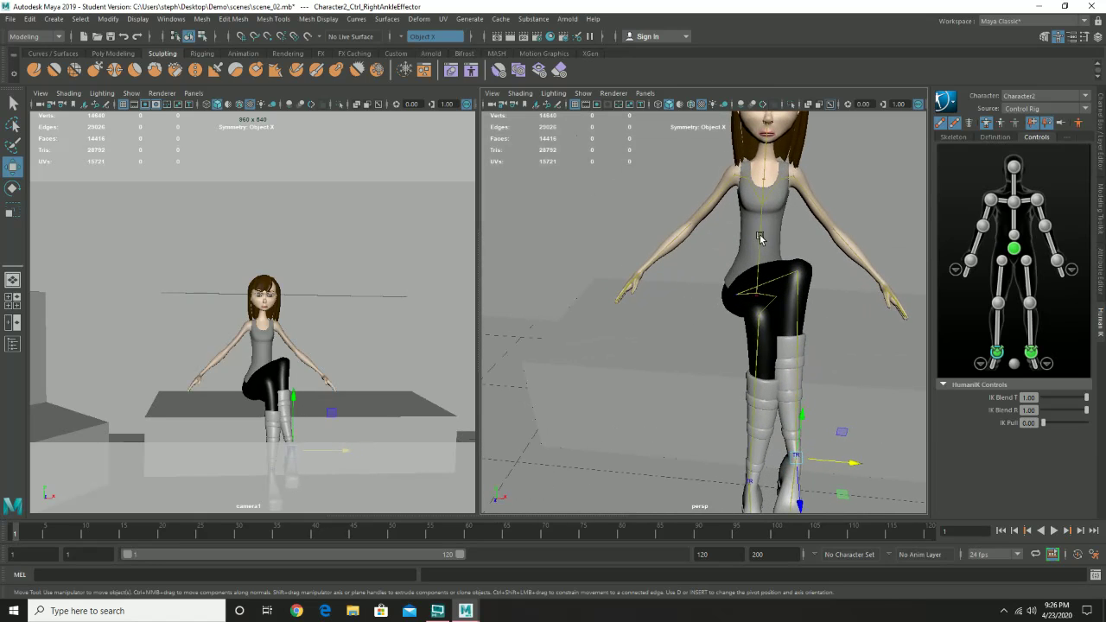
# Rotate the right upper leg control so the raised knee swings back from the character's left side toward the front.
pyautogui.click(791, 273)
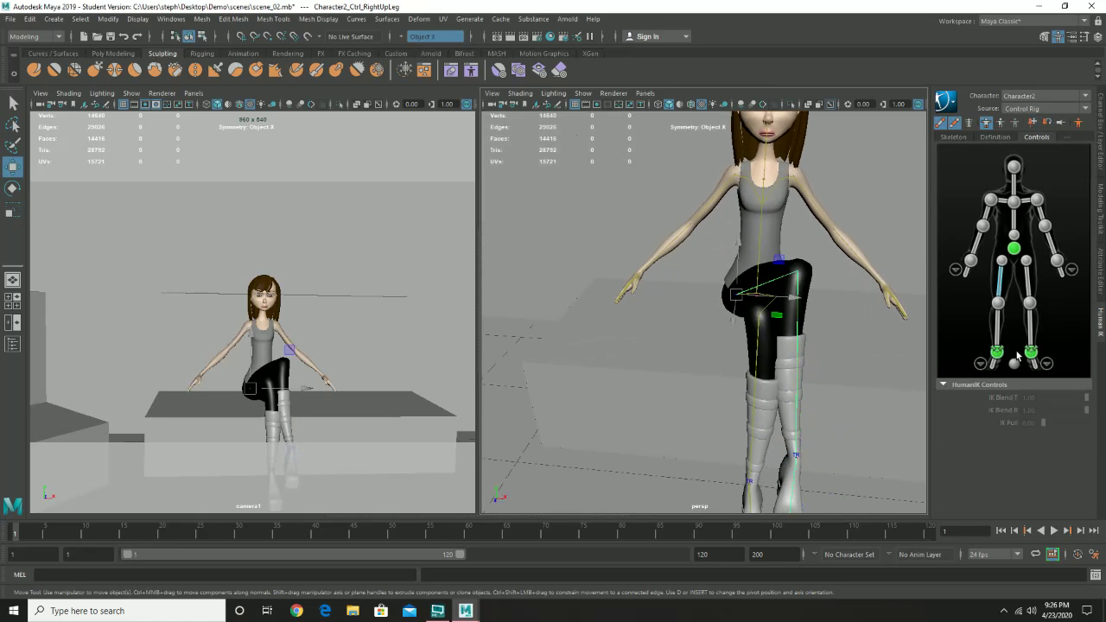
pyautogui.press('e')
pyautogui.moveTo(792, 292); pyautogui.dragTo(689, 308)
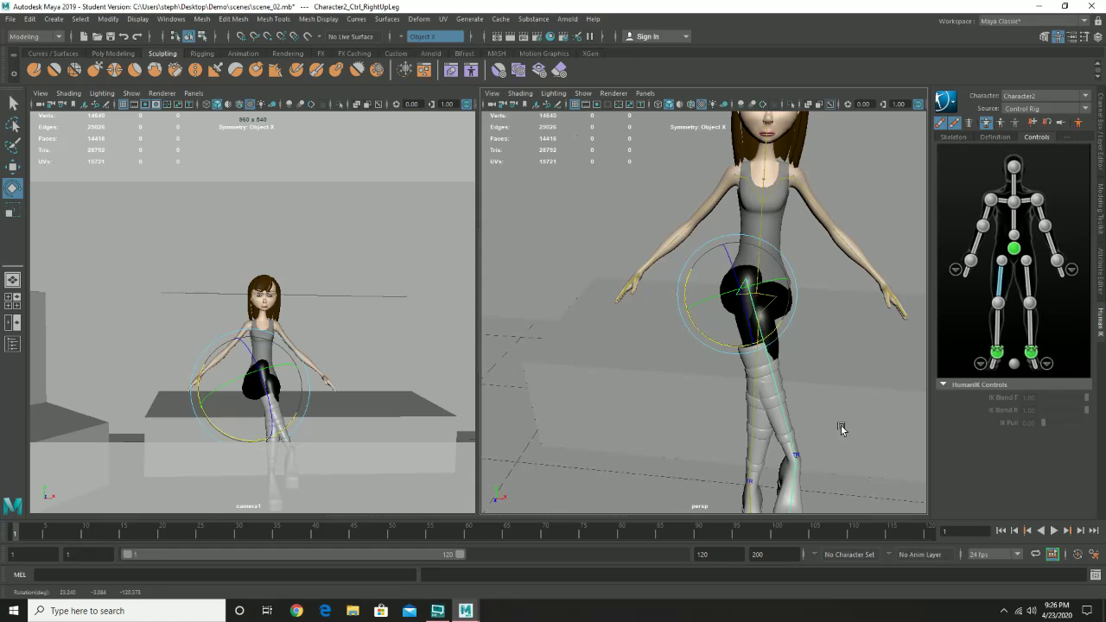
# Rotate the right ankle effector to turn the foot, and move it farther out past the left leg.
pyautogui.click(772, 439)
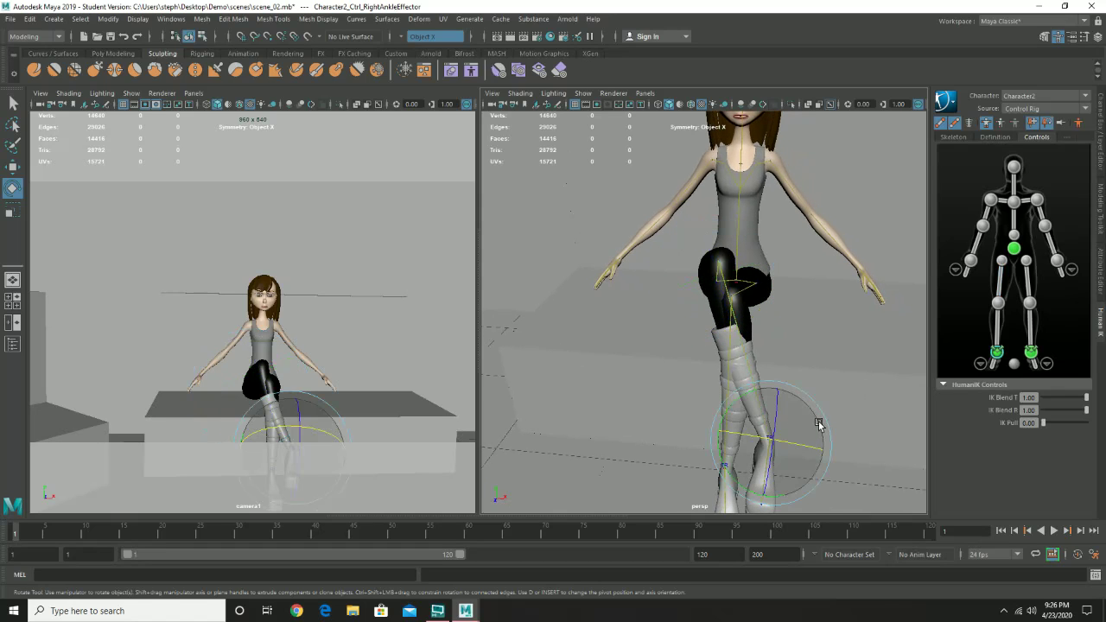
pyautogui.moveTo(827, 423); pyautogui.dragTo(775, 367)
pyautogui.press('w')
pyautogui.moveTo(824, 395); pyautogui.dragTo(881, 395)
pyautogui.moveTo(835, 354); pyautogui.dragTo(736, 349)
pyautogui.keyDown('alt'); pyautogui.moveTo(735, 349); pyautogui.dragTo(682, 269, button='right'); pyautogui.keyUp('alt')
pyautogui.keyDown('alt'); pyautogui.moveTo(695, 267); pyautogui.dragTo(629, 300, button='middle'); pyautogui.keyUp('alt')
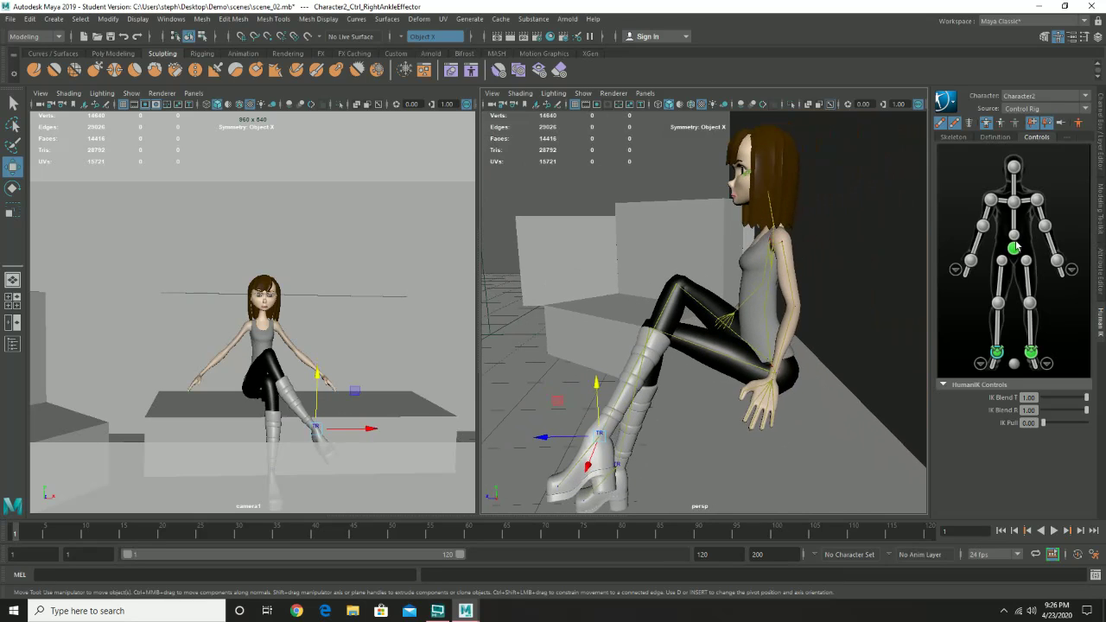
# Rotate the hips effector so the body leans back, and counter-rotate the chest end effector to bring the upper torso and head forward.
pyautogui.click(1014, 249)
pyautogui.press('e')
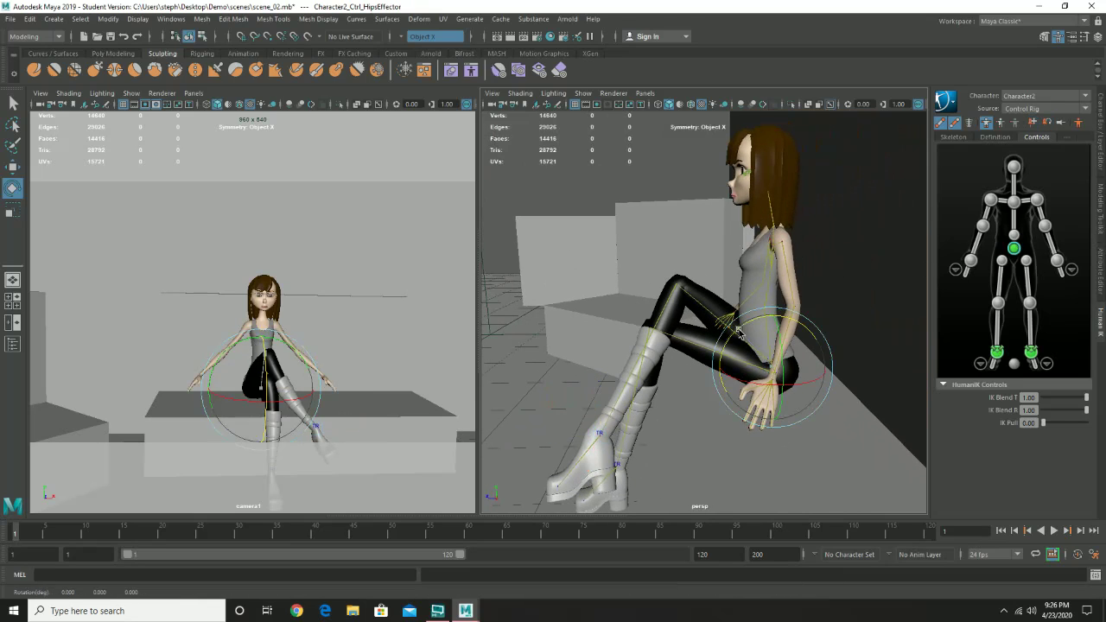
pyautogui.moveTo(748, 313); pyautogui.dragTo(756, 361)
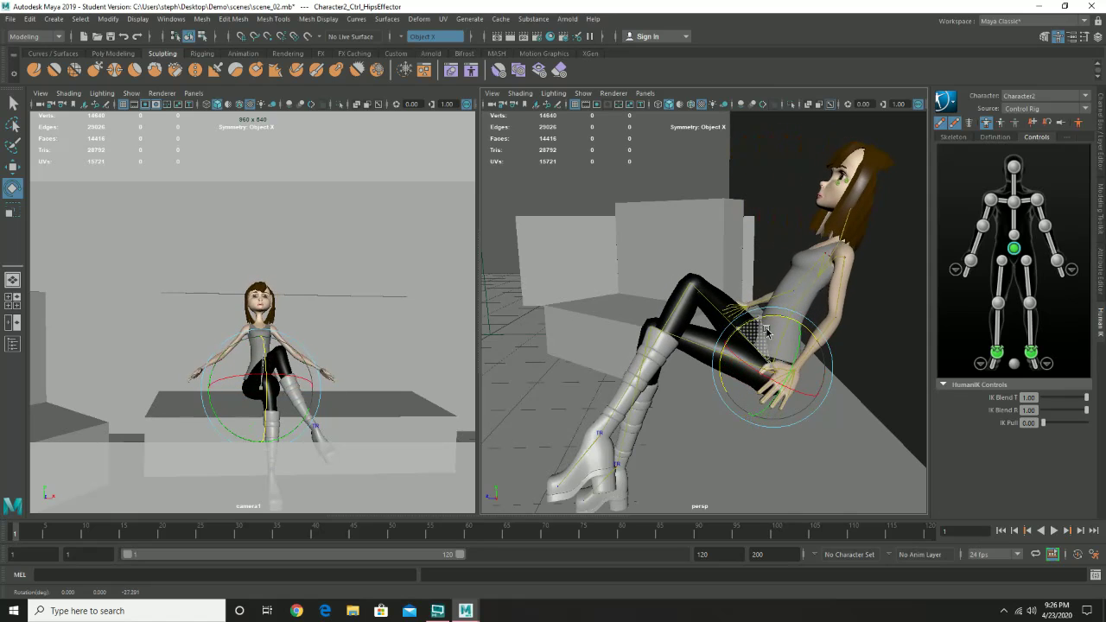
pyautogui.click(1015, 201)
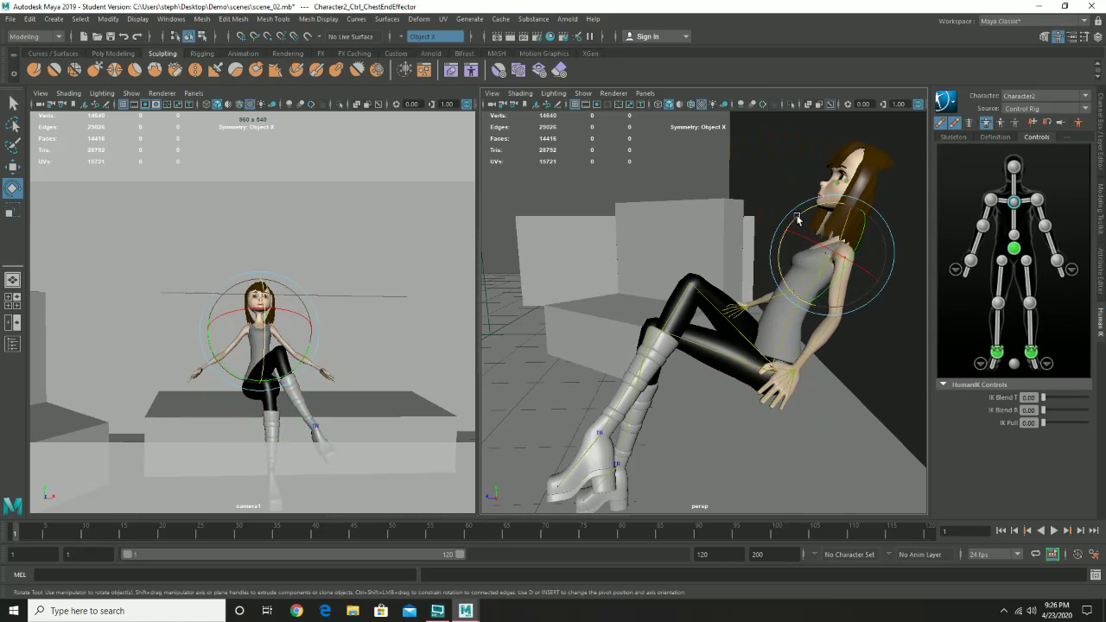
pyautogui.moveTo(804, 240); pyautogui.dragTo(700, 335)
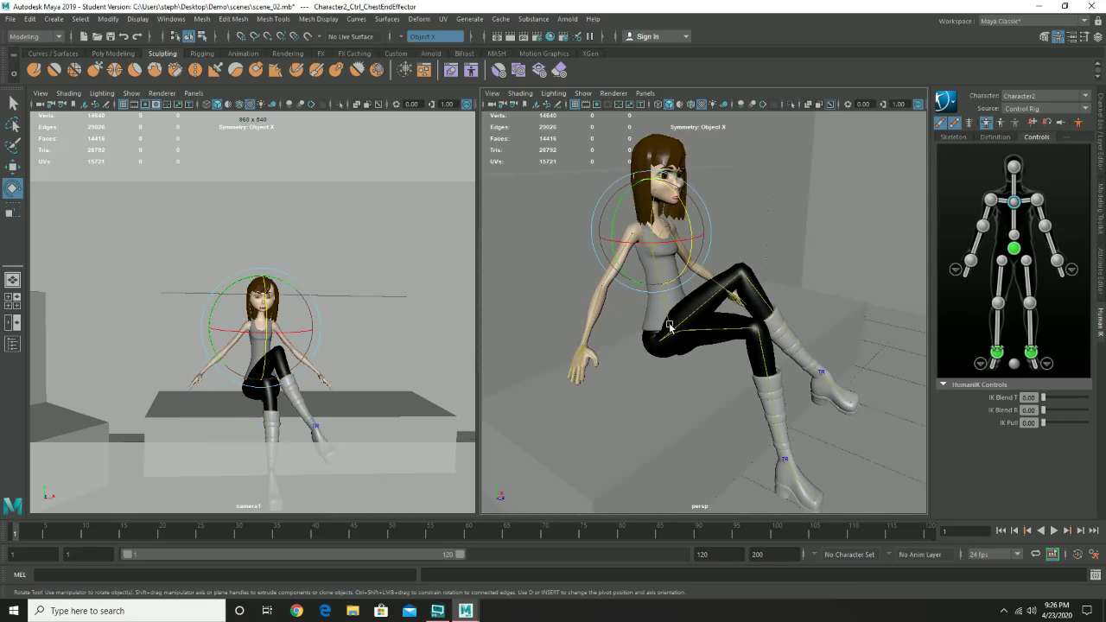
pyautogui.keyDown('alt'); pyautogui.moveTo(838, 281); pyautogui.dragTo(657, 331); pyautogui.keyUp('alt')
# Rotate the right ankle effector to adjust the crossed foot's angle, and move it slightly upward.
pyautogui.click(721, 317)
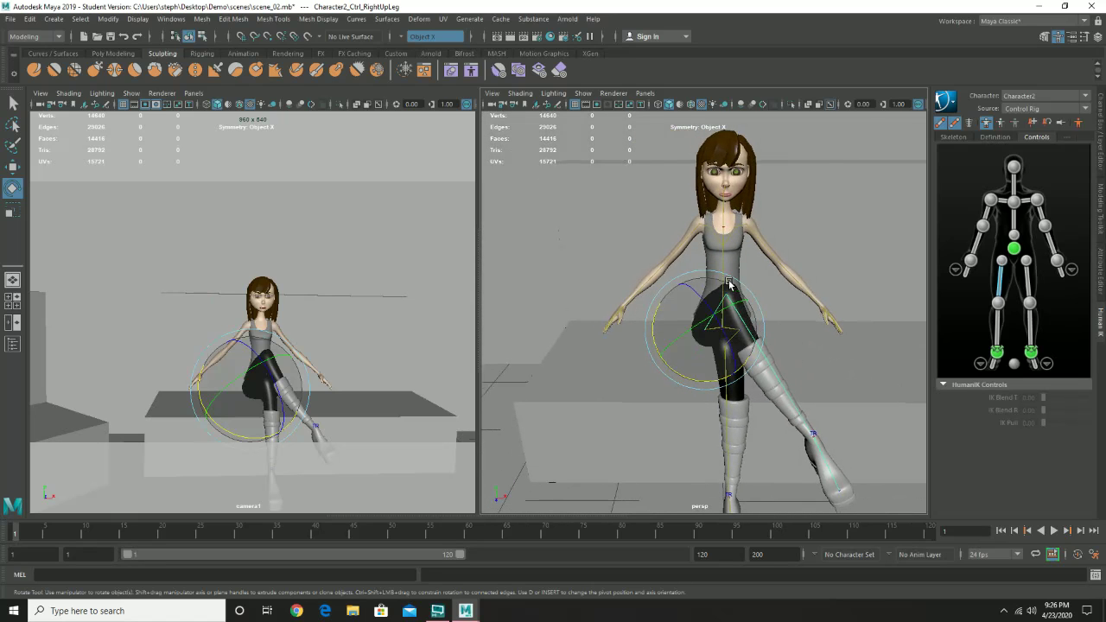
pyautogui.keyDown('alt'); pyautogui.moveTo(797, 289); pyautogui.dragTo(782, 285); pyautogui.keyUp('alt')
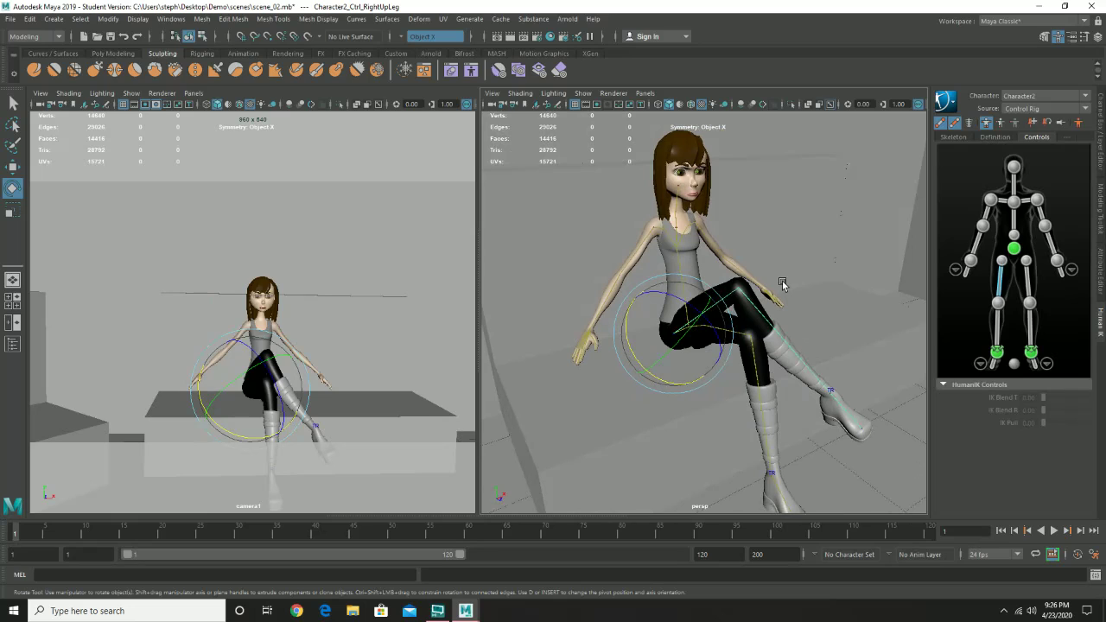
pyautogui.click(830, 397)
pyautogui.click(784, 398)
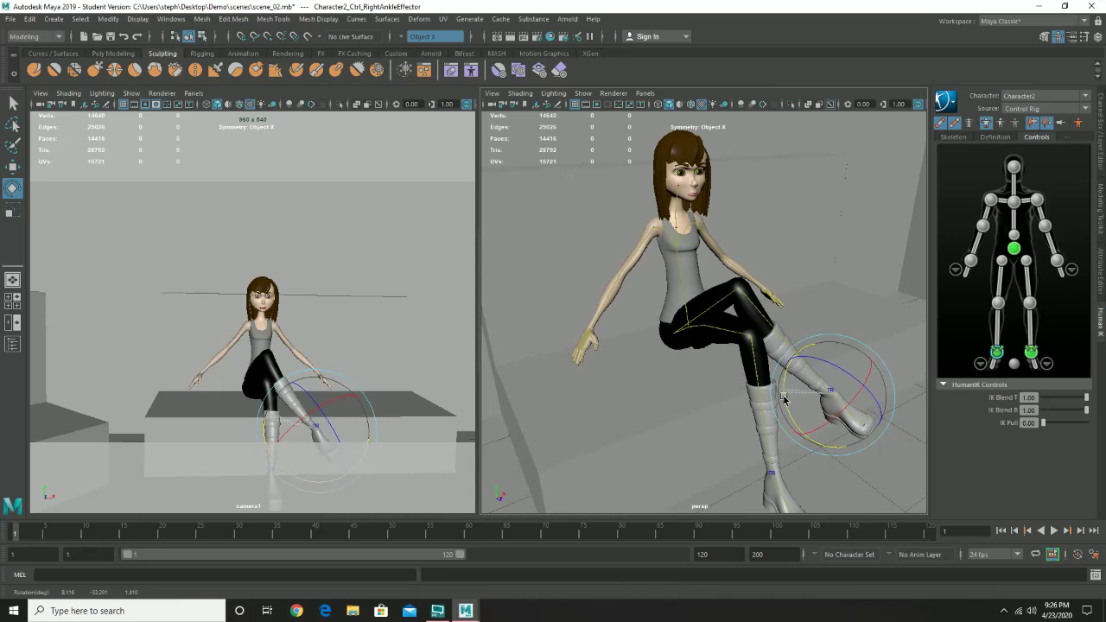
pyautogui.moveTo(784, 396); pyautogui.dragTo(773, 346)
pyautogui.scroll(-5, 759, 384)
pyautogui.scroll(8, 773, 346)
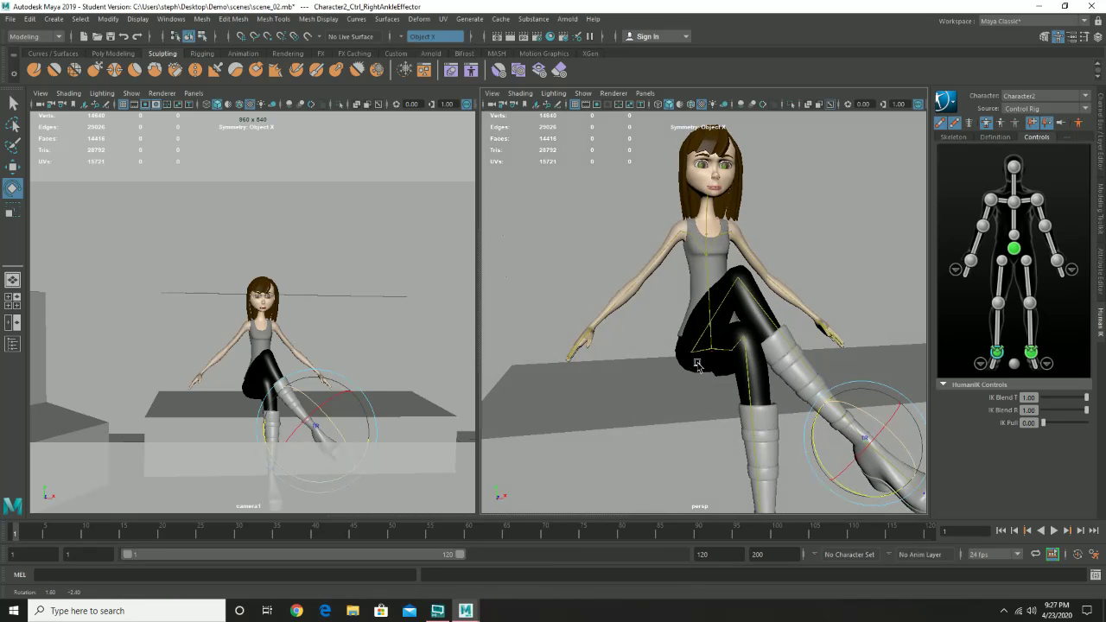
pyautogui.press('w')
pyautogui.moveTo(865, 440); pyautogui.dragTo(855, 419)
# Rotate the right upper leg control so the crossed knee opens outward to the character's right.
pyautogui.click(713, 289)
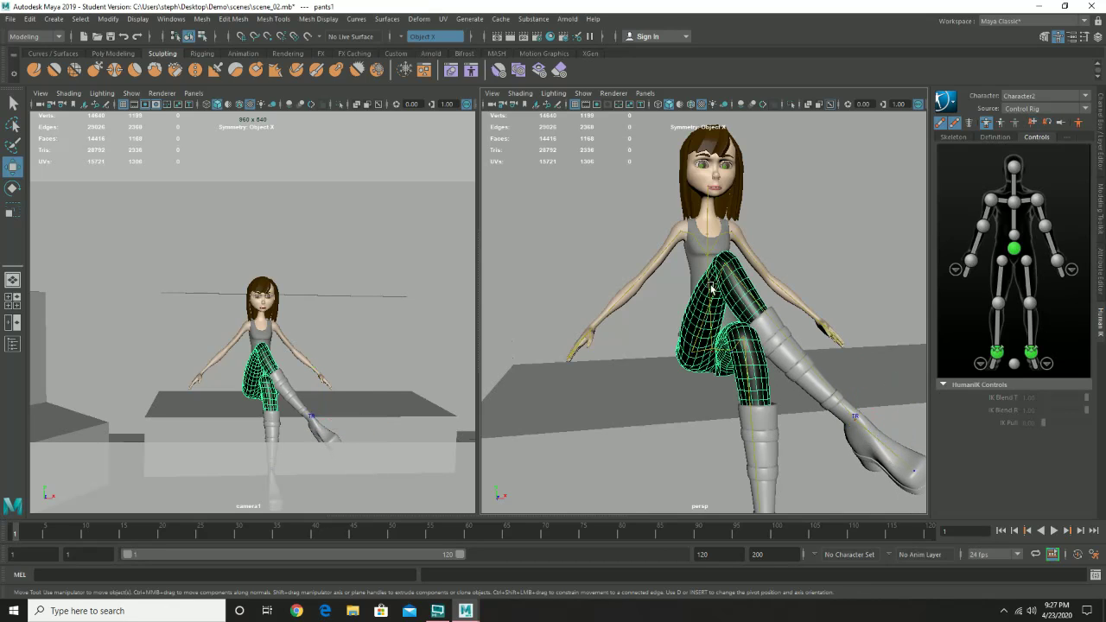
pyautogui.click(714, 298)
pyautogui.press('e')
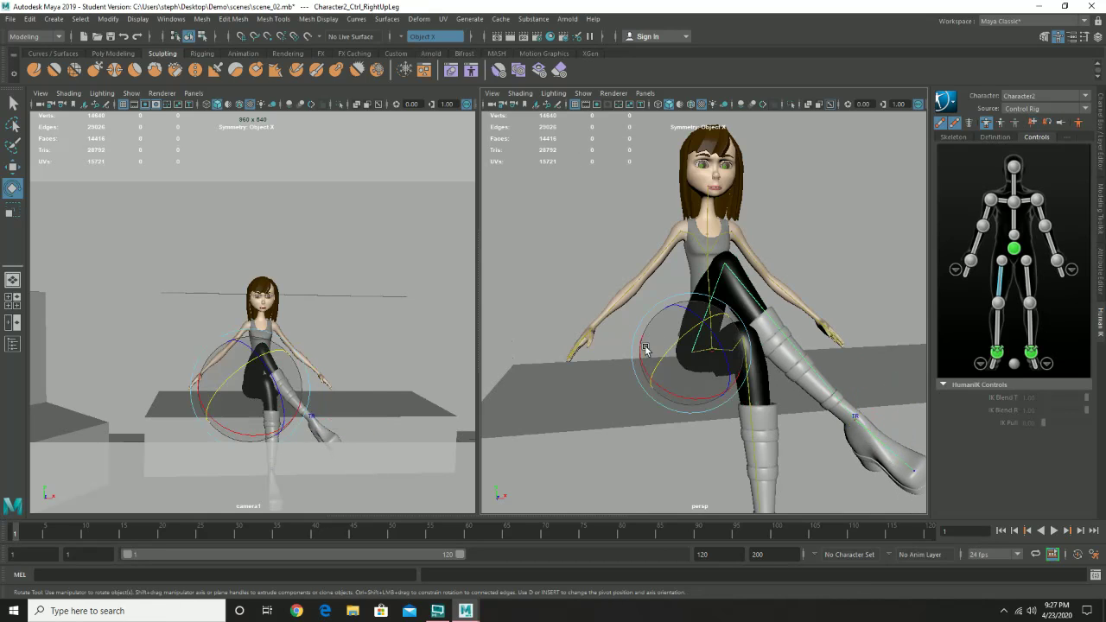
pyautogui.moveTo(645, 350); pyautogui.dragTo(779, 411)
pyautogui.press('w')
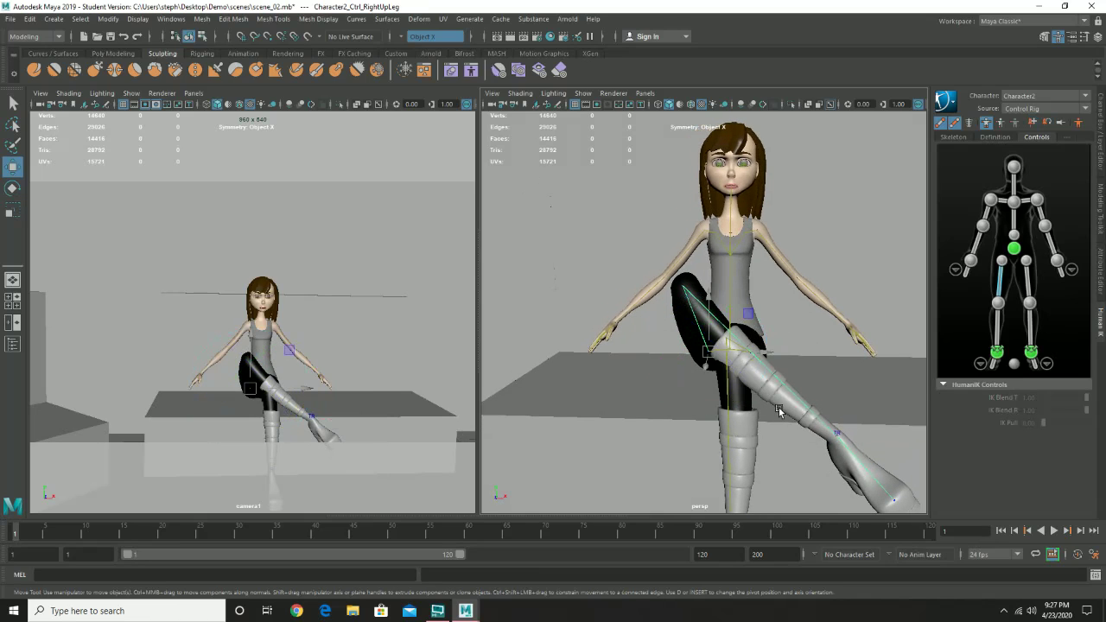
# Raise the right ankle effector and shift it outward to about X 0.67 and Z -3.8, and rotate the foot.
pyautogui.click(838, 434)
pyautogui.moveTo(838, 433); pyautogui.dragTo(824, 370)
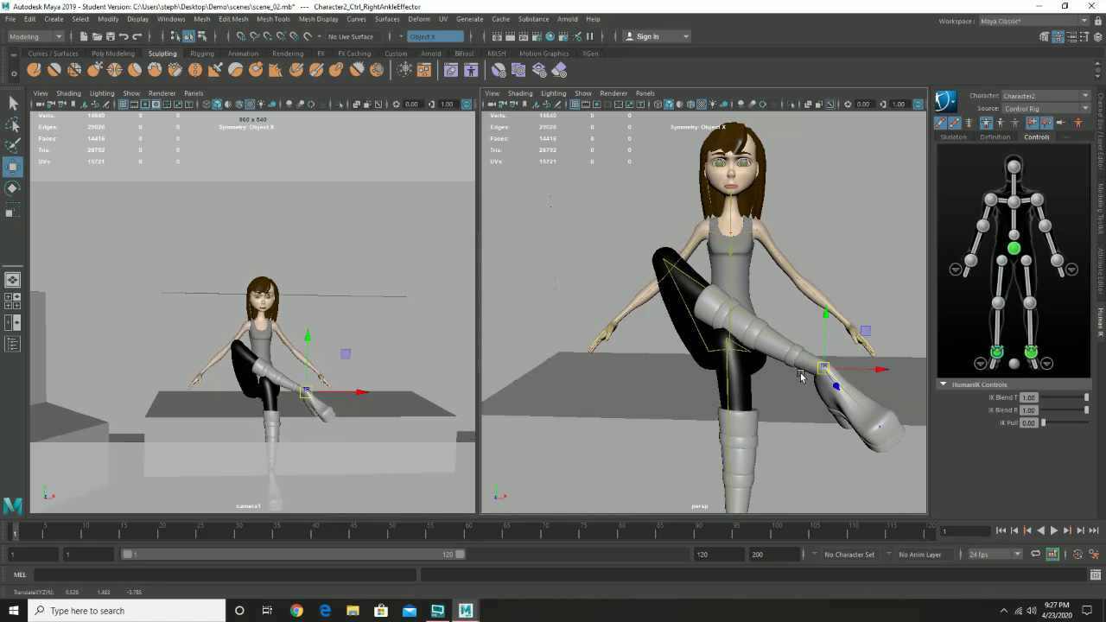
pyautogui.moveTo(743, 371)
pyautogui.keyDown('alt'); pyautogui.mouseDown()
pyautogui.moveTo(795, 388)
pyautogui.moveTo(729, 374)
pyautogui.moveTo(740, 387)
pyautogui.mouseUp(); pyautogui.keyUp('alt')
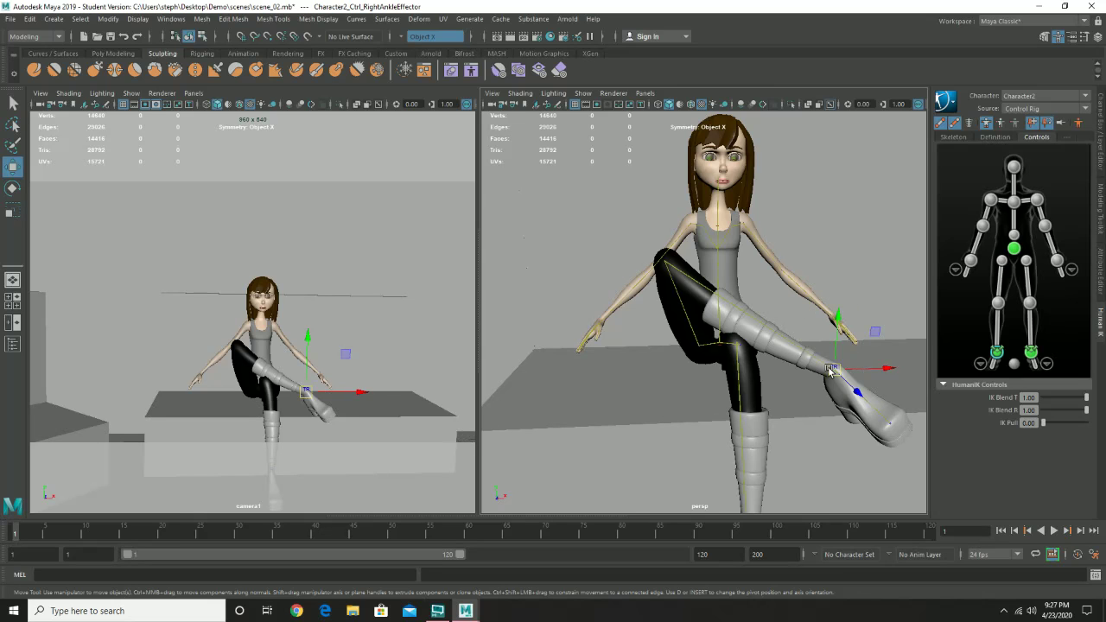
pyautogui.moveTo(829, 370); pyautogui.dragTo(858, 372)
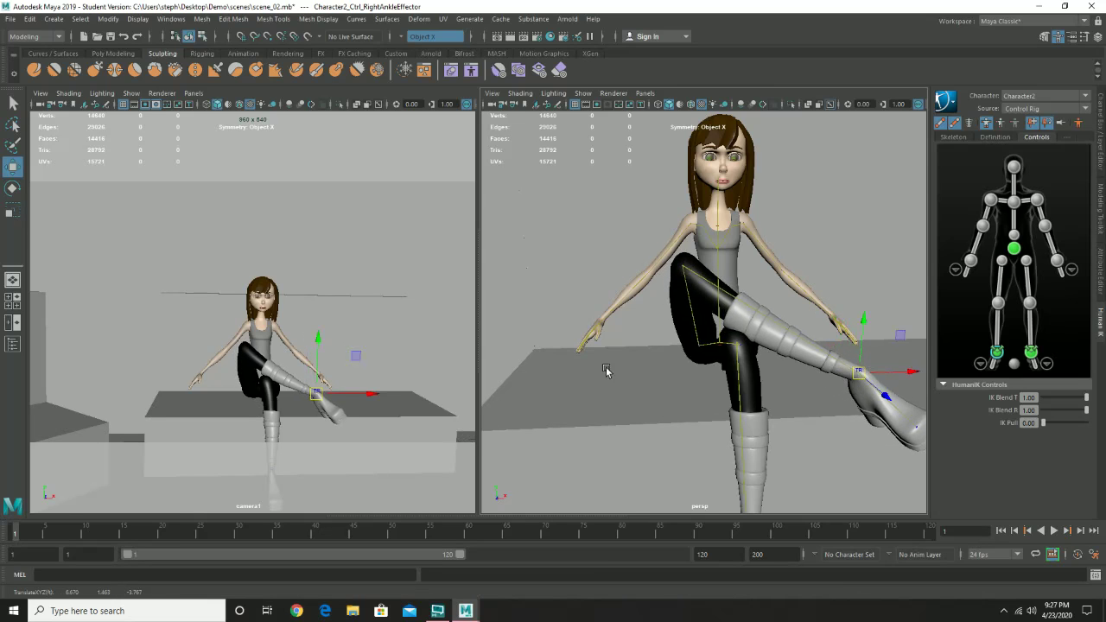
pyautogui.keyDown('alt'); pyautogui.moveTo(607, 370); pyautogui.dragTo(748, 367); pyautogui.keyUp('alt')
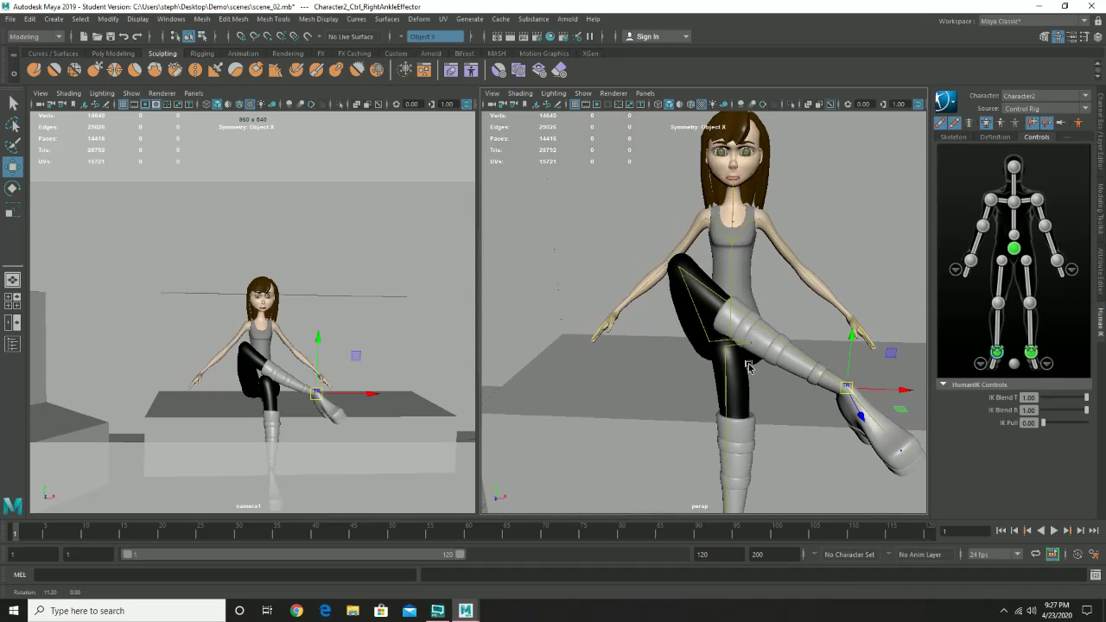
pyautogui.press('e')
pyautogui.moveTo(821, 380); pyautogui.dragTo(816, 408)
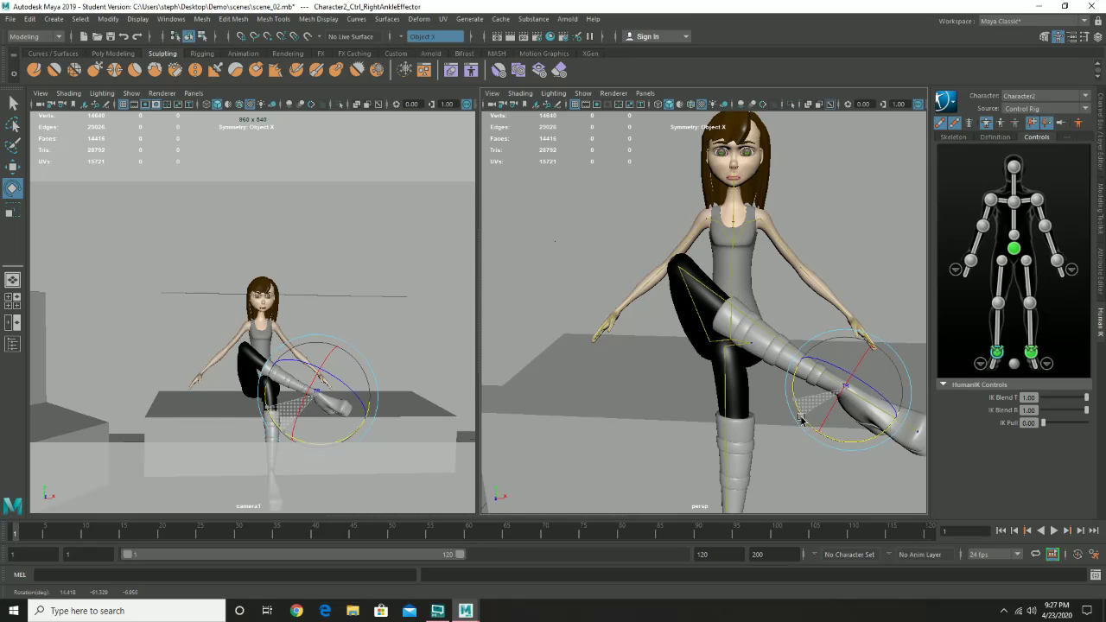
# Switch to Chrome and examine Google image results for "legs crossed" as pose reference.
pyautogui.click(294, 612)
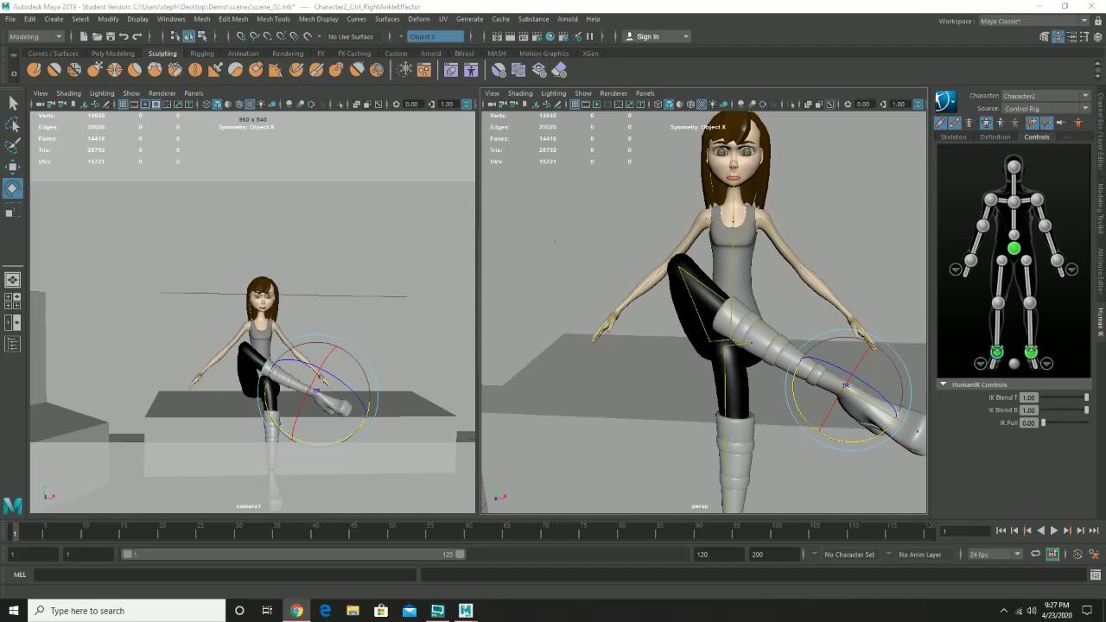
pyautogui.moveTo(1105, 259); pyautogui.dragTo(724, 19)
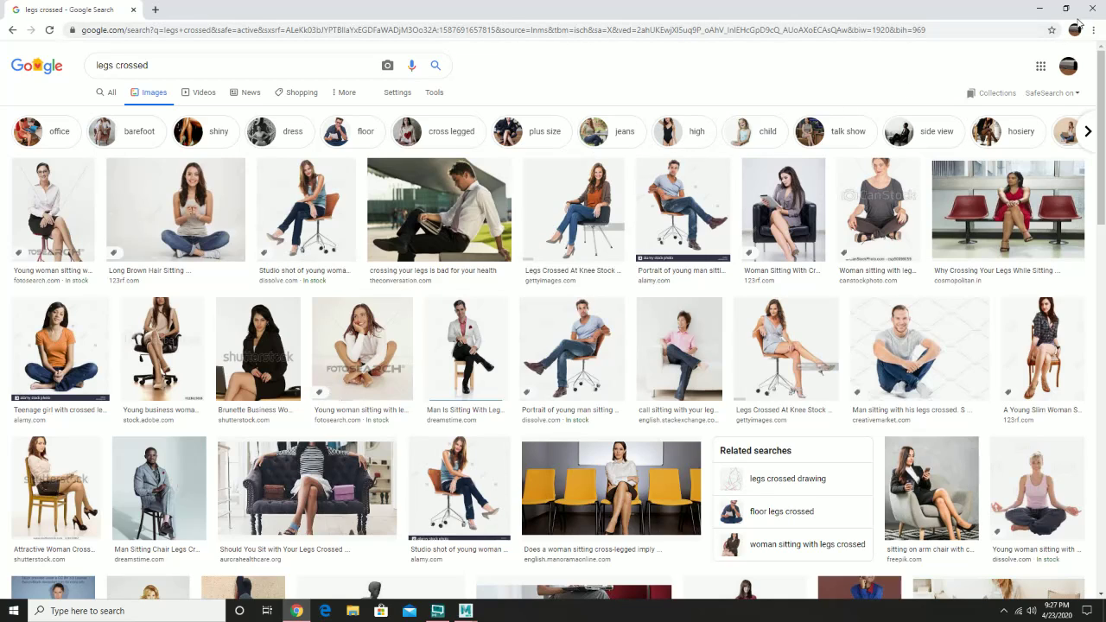
pyautogui.click(1040, 9)
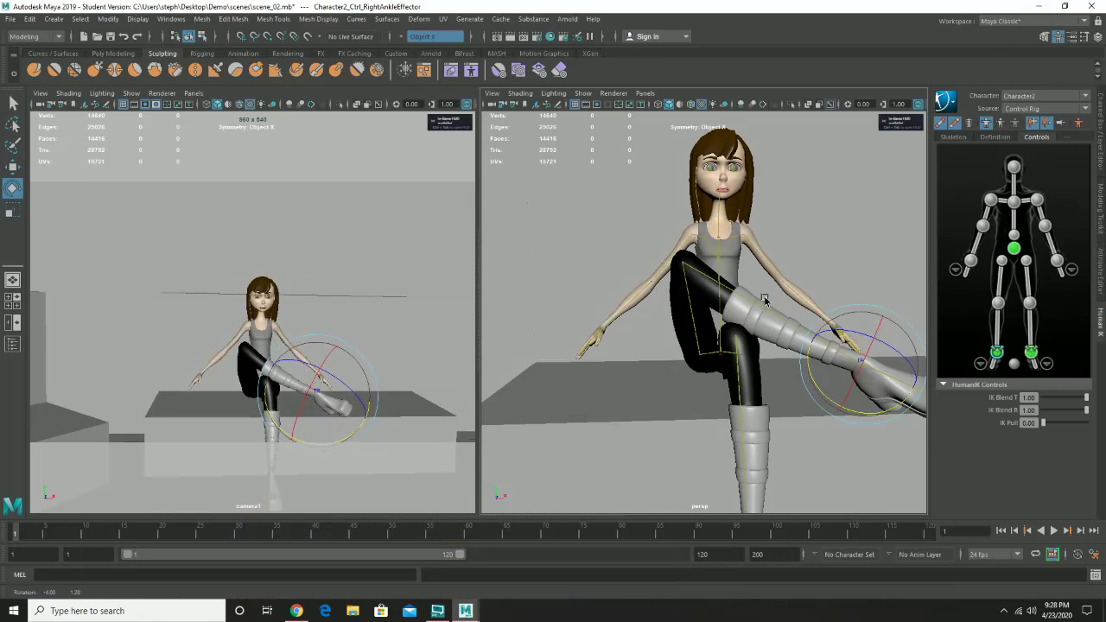
# Lower the right ankle effector so the right thigh rests across the left leg, and rotate the foot to match the crossed pose.
pyautogui.press('w')
pyautogui.moveTo(862, 356); pyautogui.dragTo(659, 367)
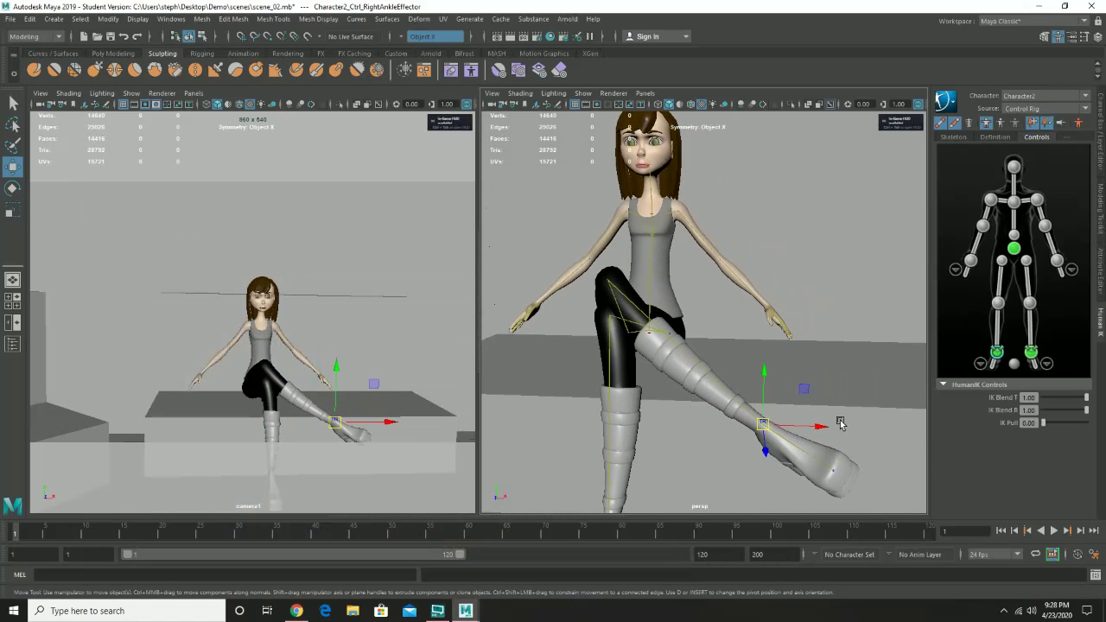
pyautogui.press('e')
pyautogui.moveTo(821, 420); pyautogui.dragTo(613, 355)
# Move the right wrist effector inward so the elbow bends and the right hand rests on top of the crossed thigh.
pyautogui.keyDown('alt'); pyautogui.moveTo(557, 289); pyautogui.dragTo(644, 346, button='right'); pyautogui.keyUp('alt')
pyautogui.keyDown('alt'); pyautogui.moveTo(644, 346); pyautogui.dragTo(673, 341); pyautogui.keyUp('alt')
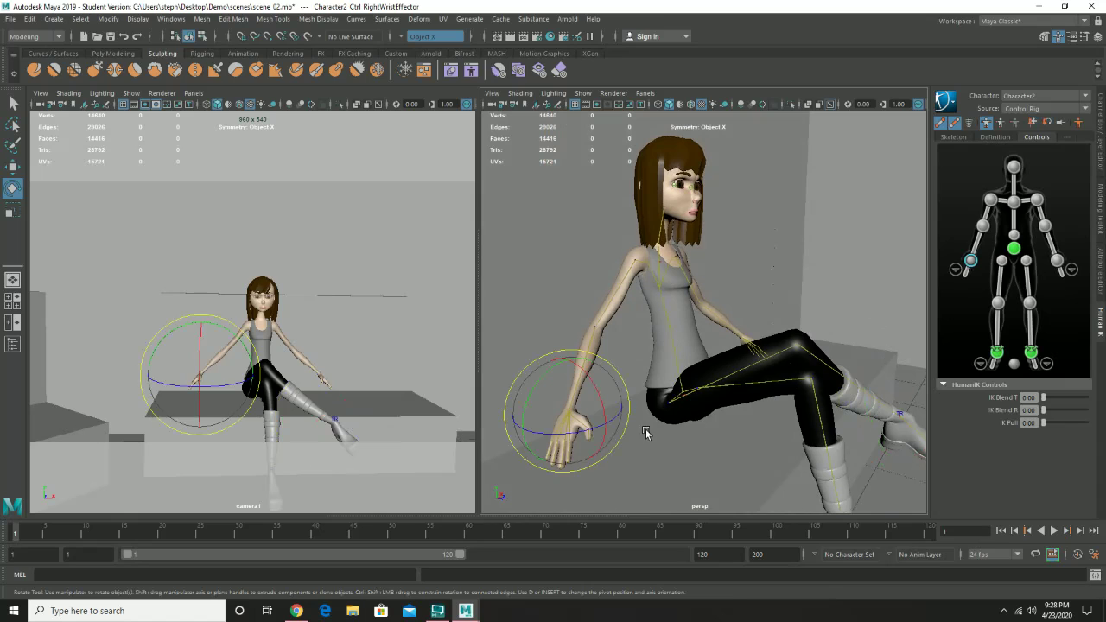
pyautogui.press('w')
pyautogui.moveTo(578, 408); pyautogui.dragTo(712, 327)
pyautogui.click(687, 272)
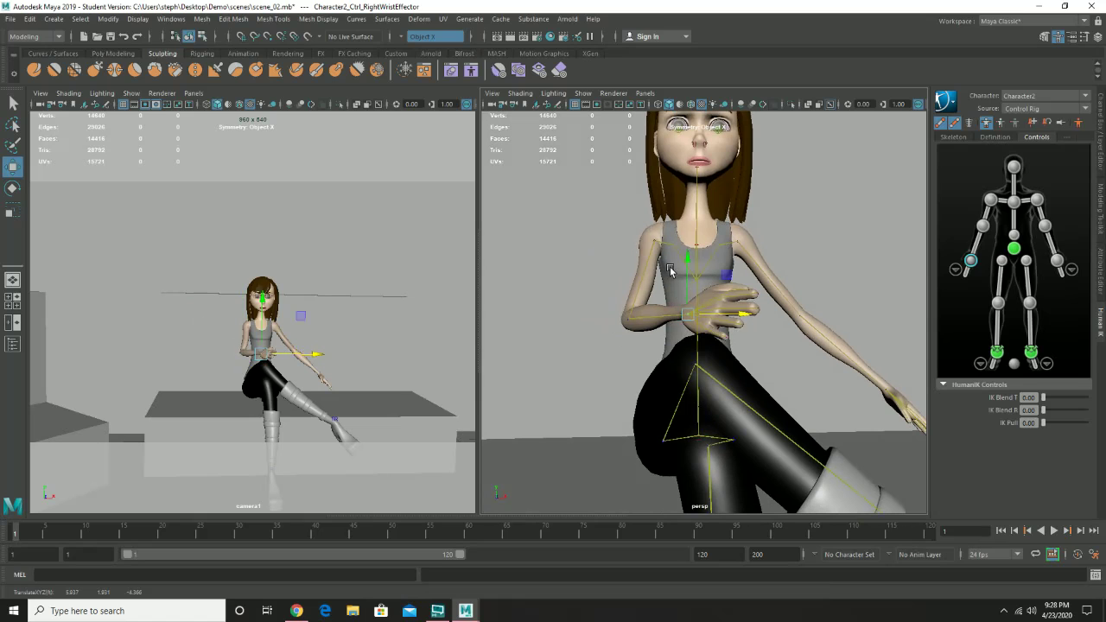
pyautogui.moveTo(687, 274); pyautogui.dragTo(689, 279)
pyautogui.keyDown('alt'); pyautogui.moveTo(678, 348); pyautogui.dragTo(717, 352); pyautogui.keyUp('alt')
pyautogui.press('e')
pyautogui.press('w')
# Move the left wrist effector in beside the torso with the elbow bent, and bring the hand forward.
pyautogui.click(826, 406)
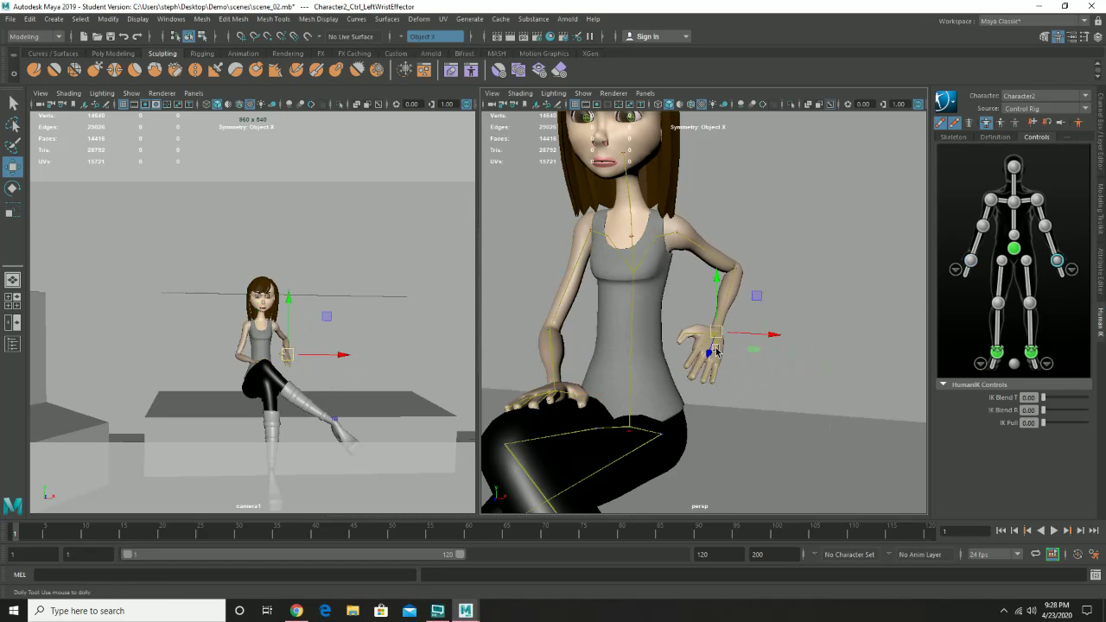
pyautogui.scroll(5, 717, 351)
pyautogui.keyDown('alt'); pyautogui.moveTo(751, 432); pyautogui.dragTo(654, 398); pyautogui.keyUp('alt')
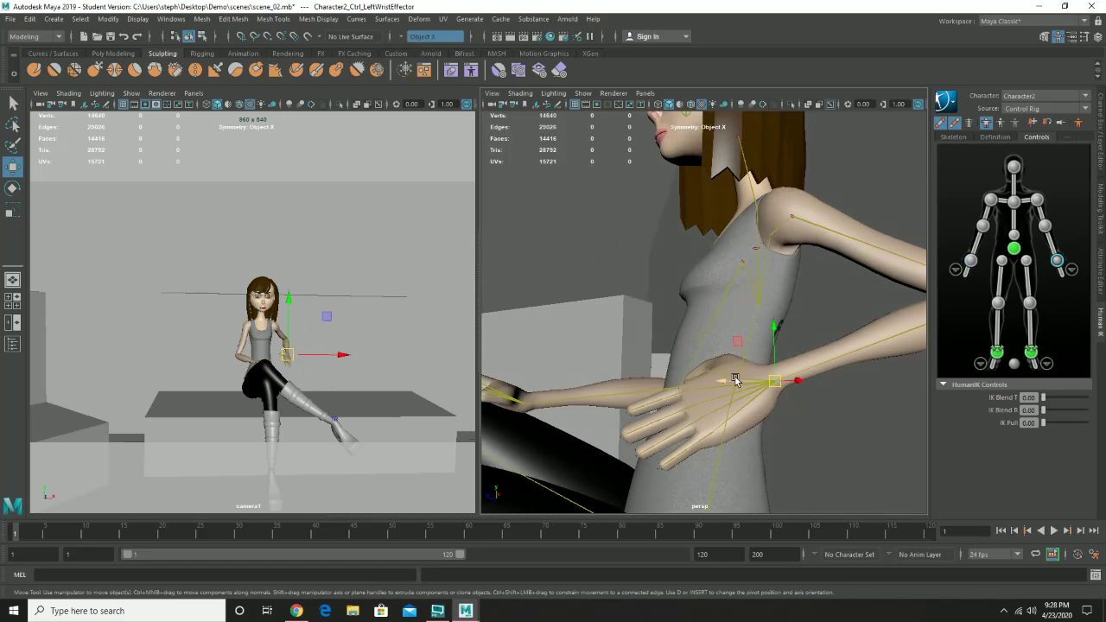
pyautogui.moveTo(722, 380); pyautogui.dragTo(659, 382)
pyautogui.scroll(5, 709, 389)
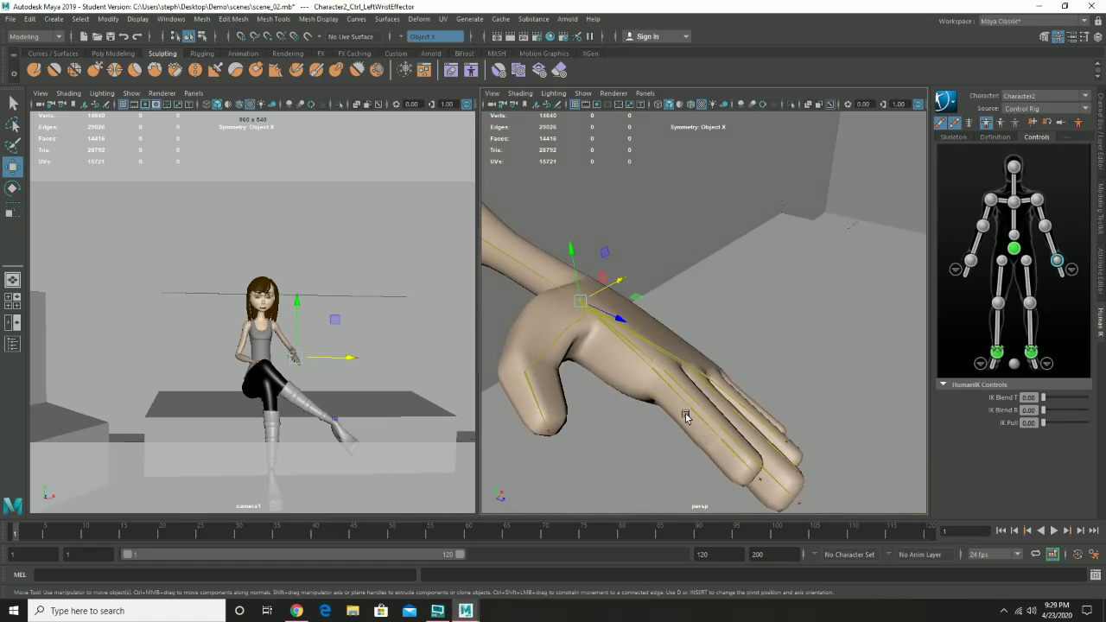
# Set the Pants, Shirt, arms and Hair display layers to Reference so their meshes cannot be selected.
pyautogui.click(673, 390)
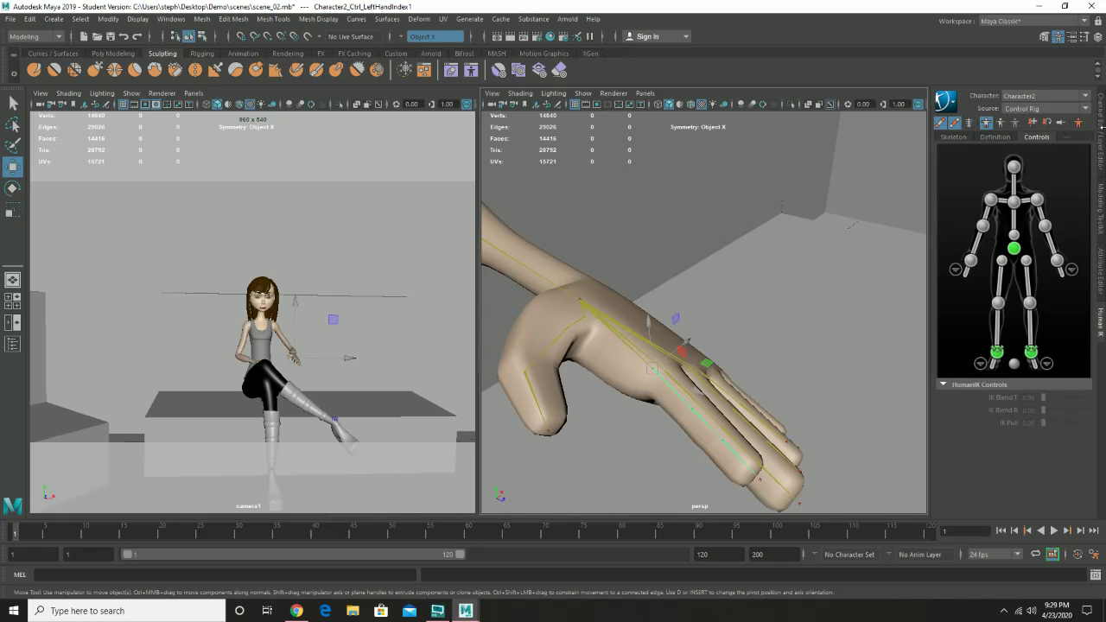
pyautogui.click(1100, 138)
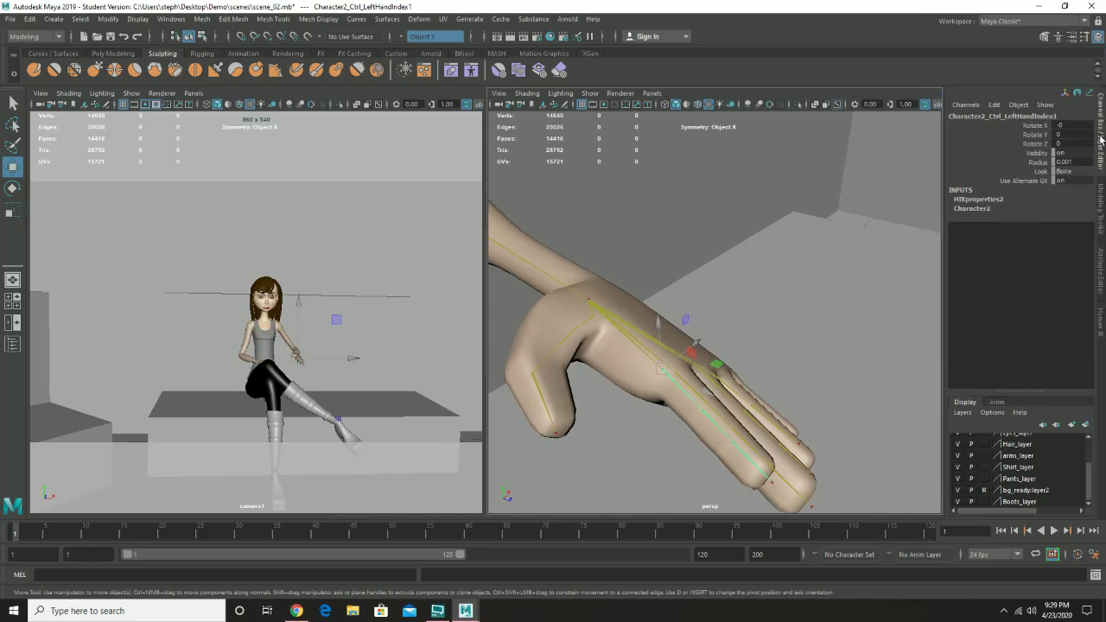
pyautogui.click(985, 478)
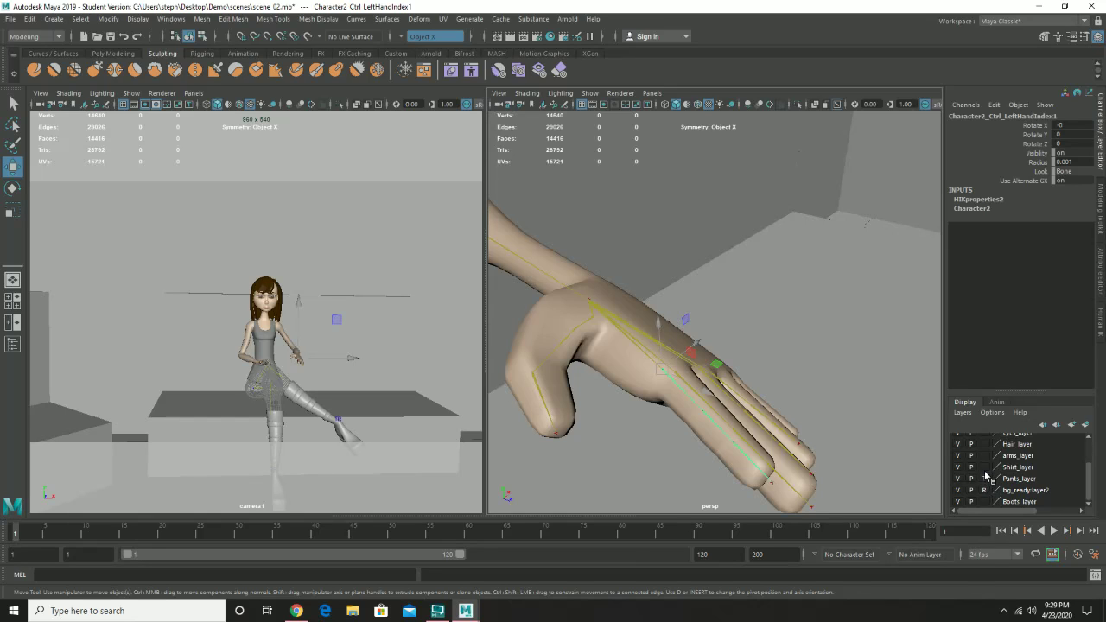
pyautogui.click(986, 478)
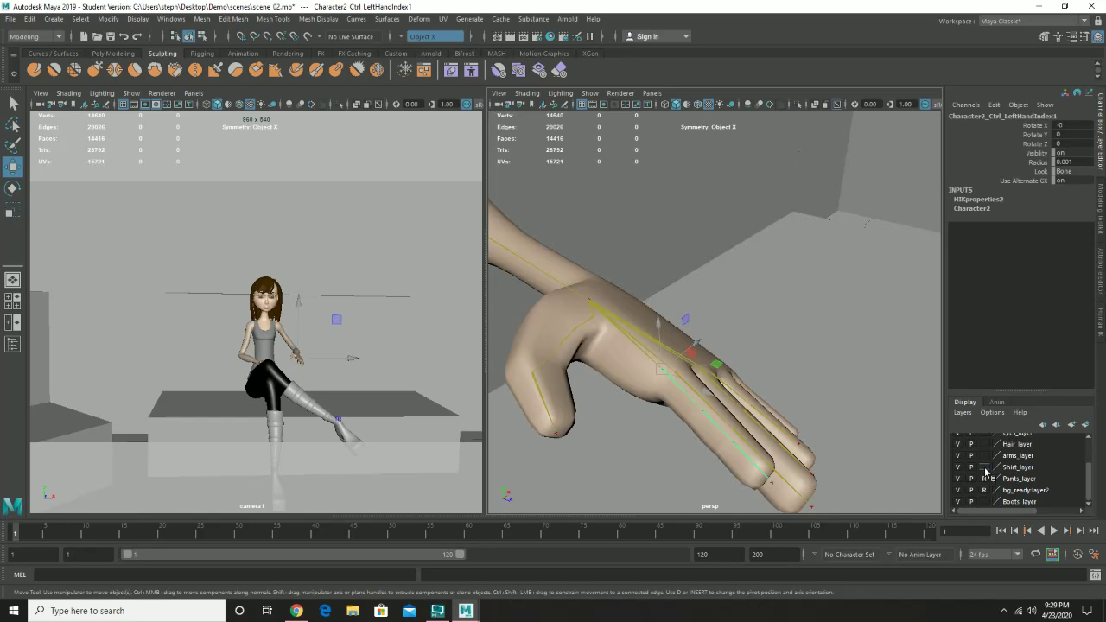
pyautogui.click(985, 468)
pyautogui.click(985, 467)
pyautogui.click(986, 455)
pyautogui.click(986, 455)
pyautogui.click(984, 444)
pyautogui.click(985, 444)
# Set the eyes and Boots display layers to Reference as well.
pyautogui.scroll(3, 994, 453)
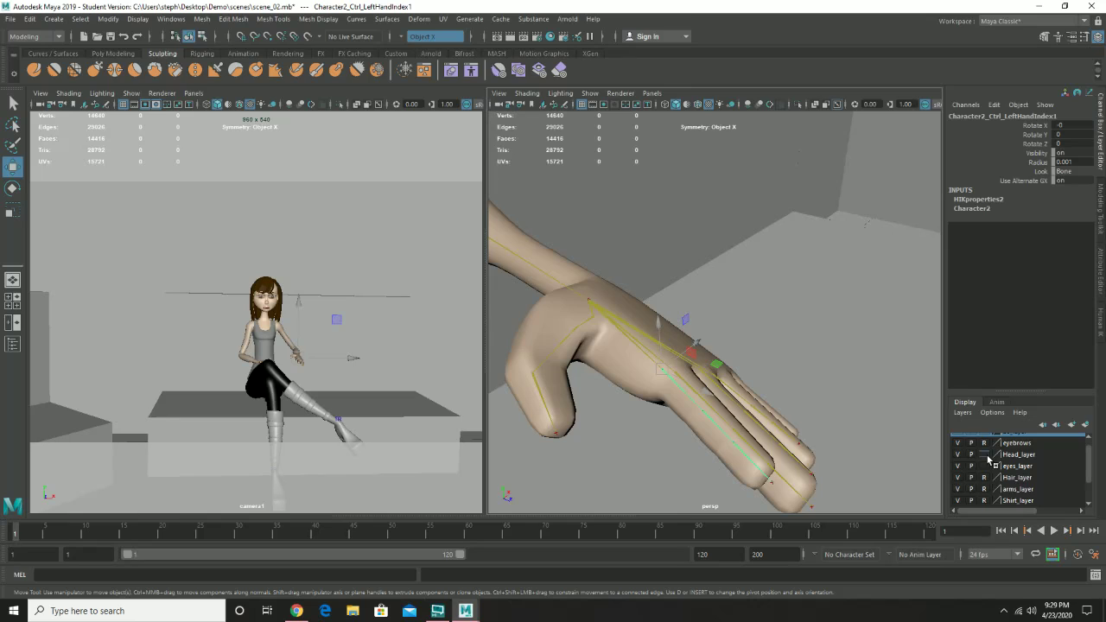
pyautogui.click(987, 466)
pyautogui.scroll(-1, 1017, 485)
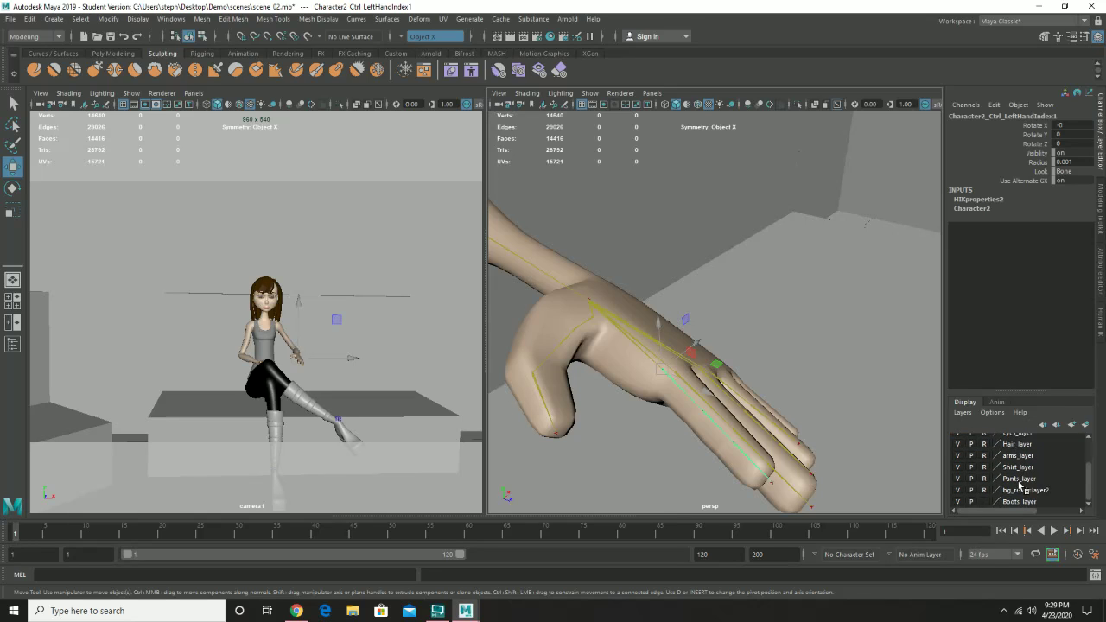
pyautogui.click(984, 503)
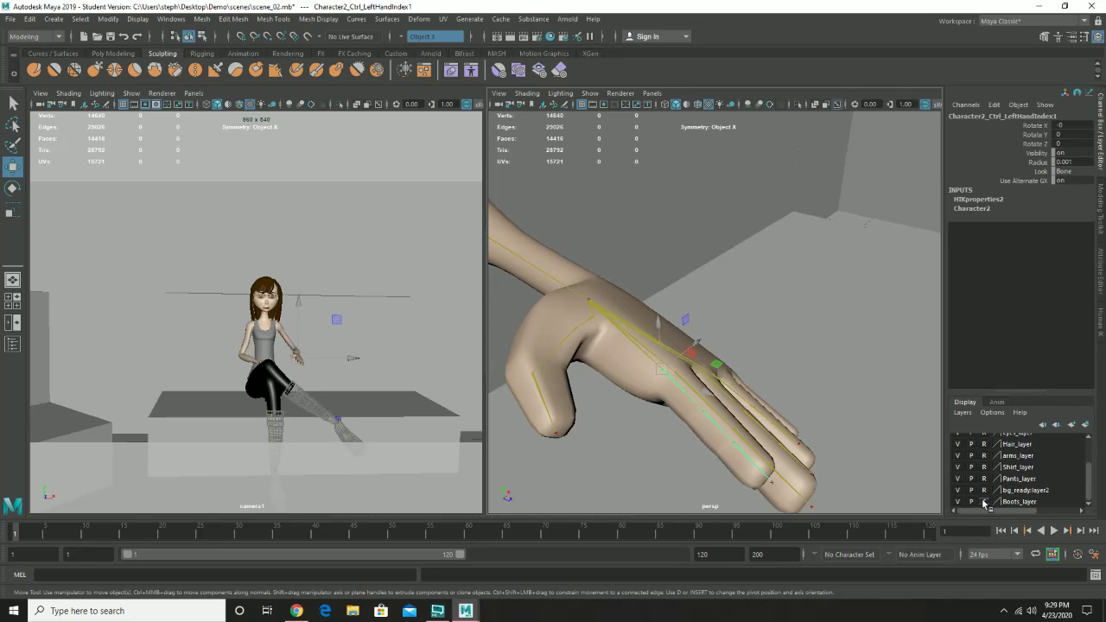
pyautogui.click(984, 503)
# Try to rotate the left index finger's base joint, and check the Rotate tool's axis orientation.
pyautogui.keyDown('alt'); pyautogui.moveTo(602, 343); pyautogui.dragTo(768, 380); pyautogui.keyUp('alt')
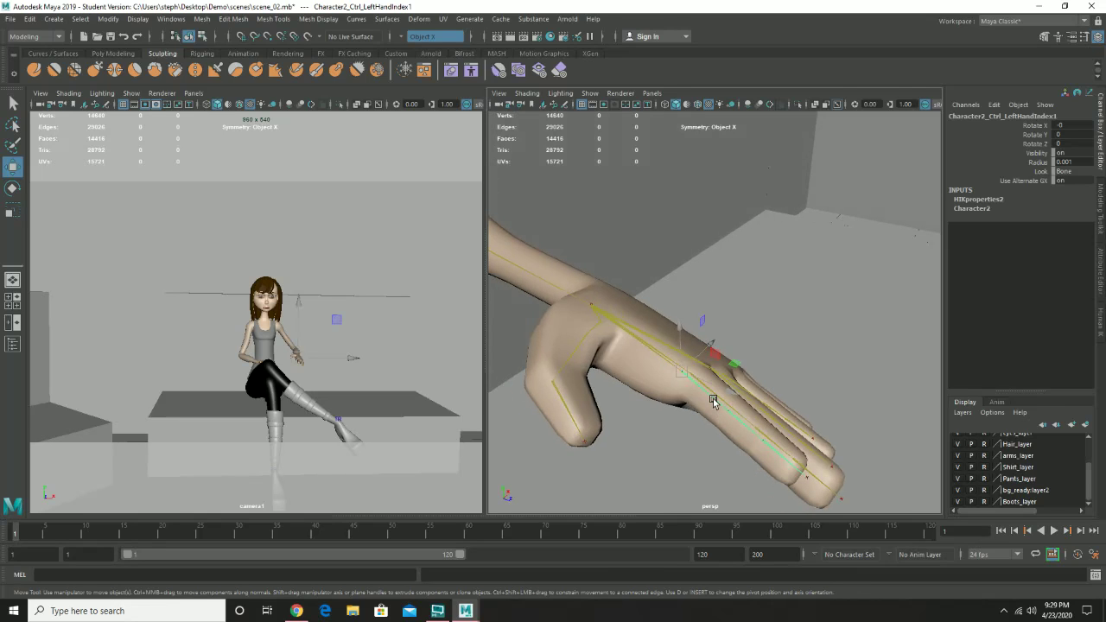
pyautogui.press('3')
pyautogui.press('e')
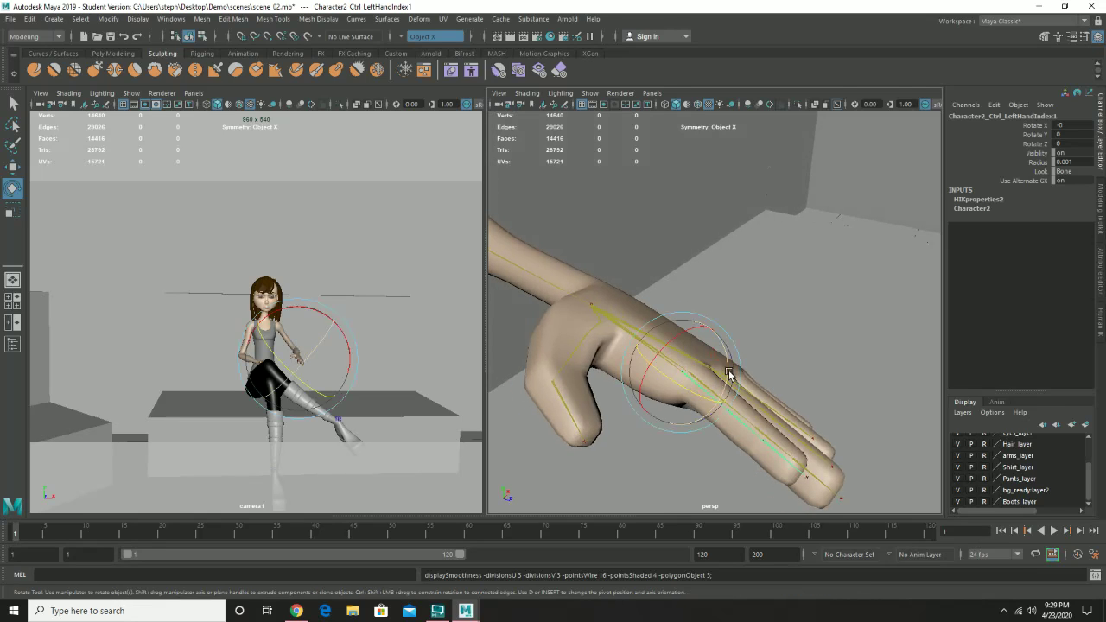
pyautogui.moveTo(729, 373); pyautogui.dragTo(721, 388)
pyautogui.hotkey('ctrl', 'z')
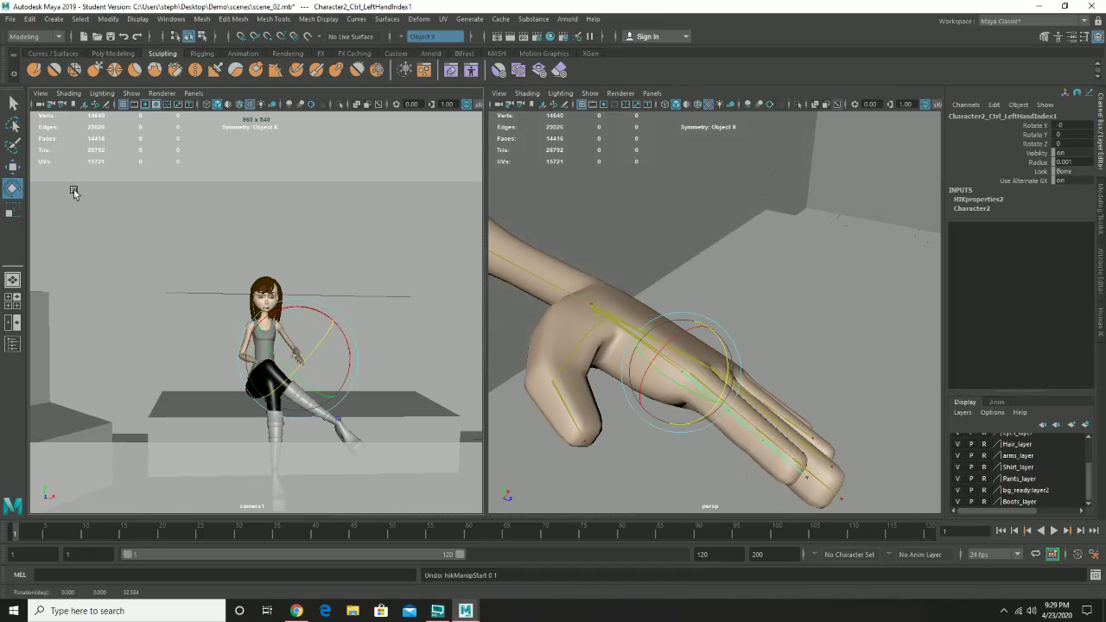
pyautogui.doubleClick(17, 189)
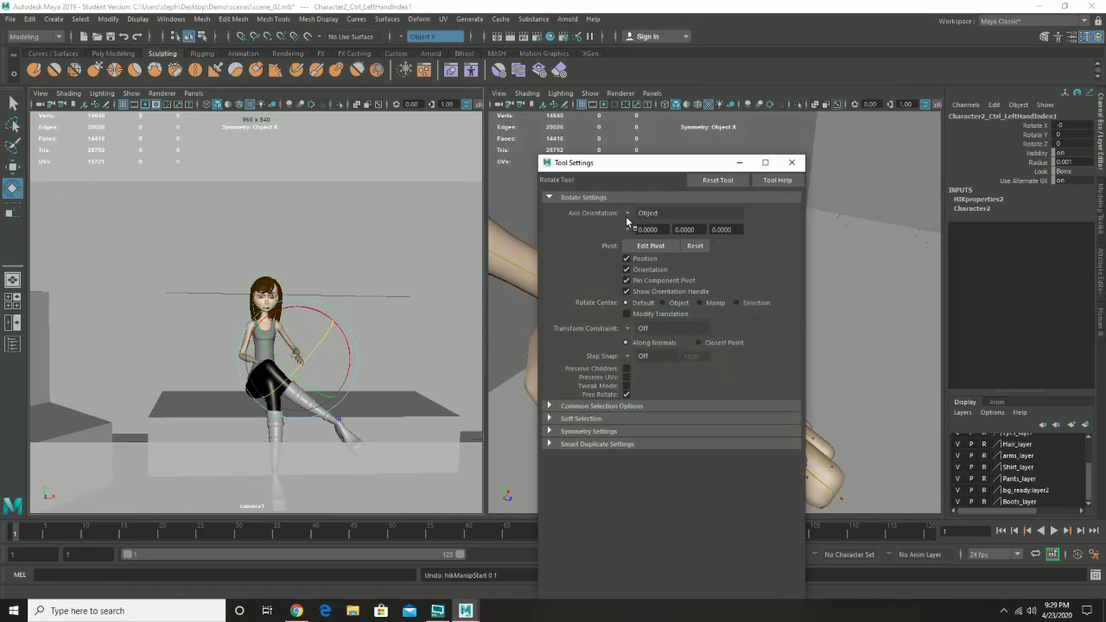
pyautogui.click(792, 164)
pyautogui.moveTo(766, 330)
pyautogui.keyDown('alt'); pyautogui.mouseDown()
pyautogui.moveTo(728, 309)
pyautogui.moveTo(753, 315)
pyautogui.moveTo(748, 339)
pyautogui.mouseUp(); pyautogui.keyUp('alt')
pyautogui.hotkey('ctrl', 'z')
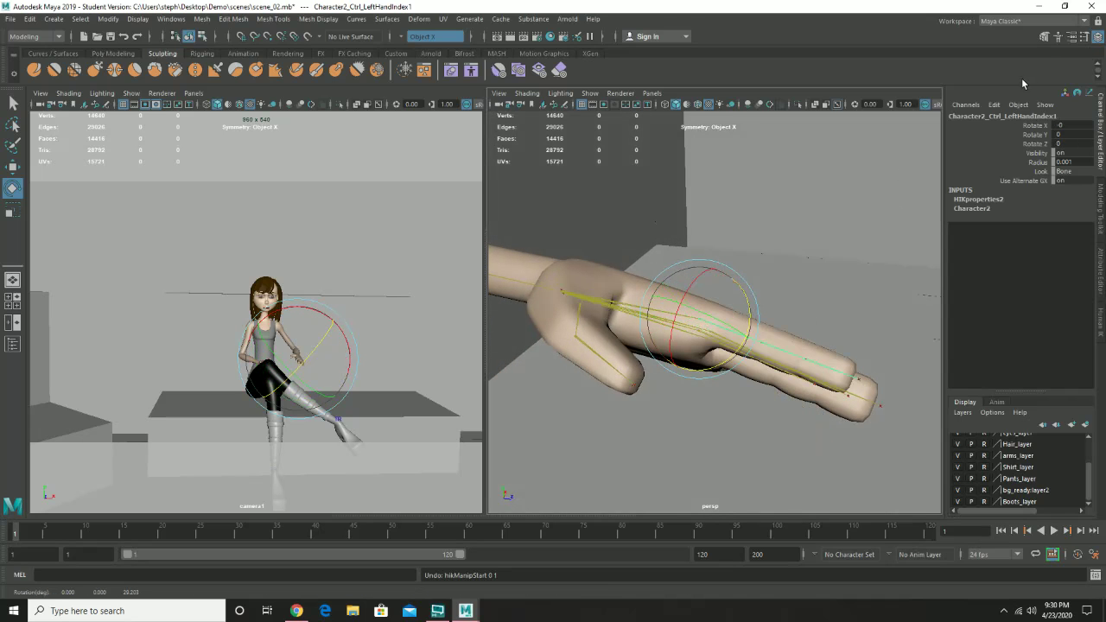
# Bring up the HumanIK left-hand controls and rotate the left index finger effector to curl the finger down.
pyautogui.click(1068, 38)
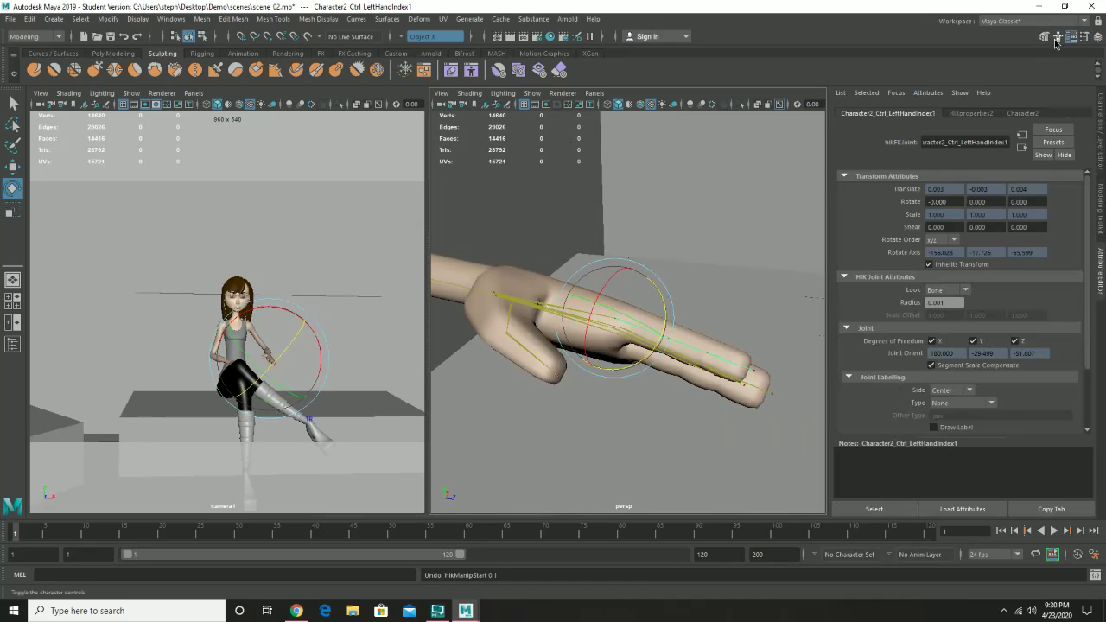
pyautogui.click(1056, 39)
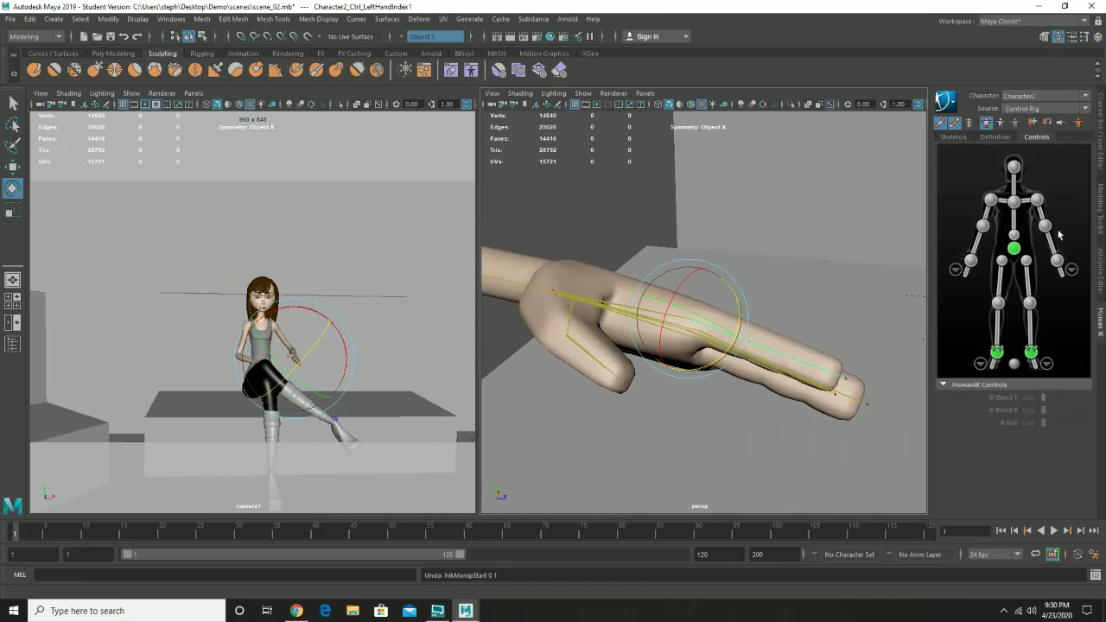
pyautogui.click(956, 271)
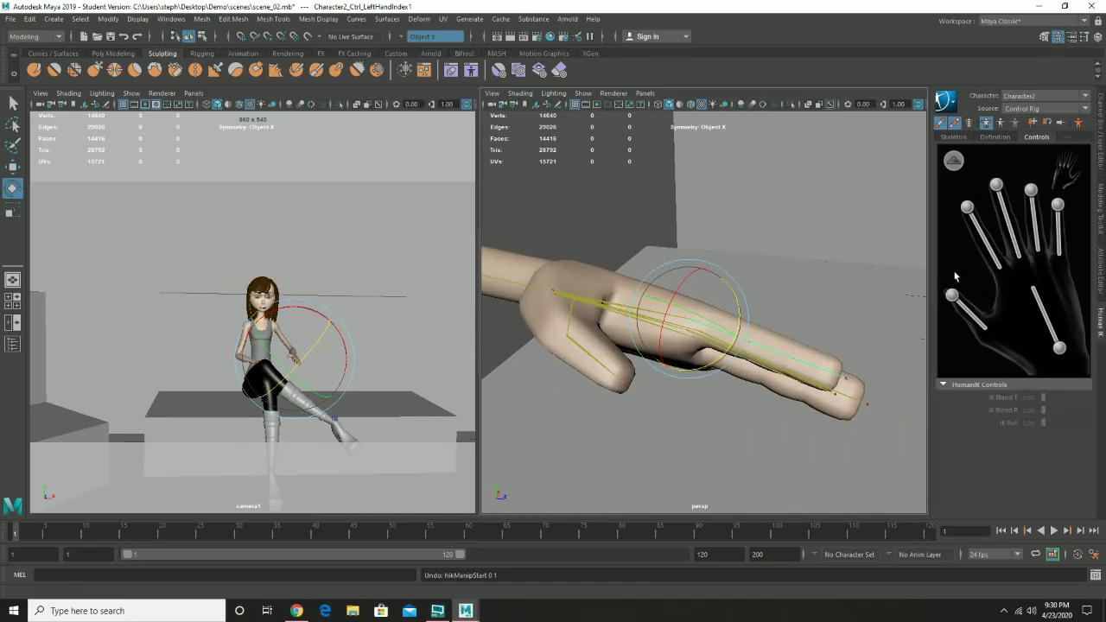
pyautogui.click(968, 208)
pyautogui.click(954, 161)
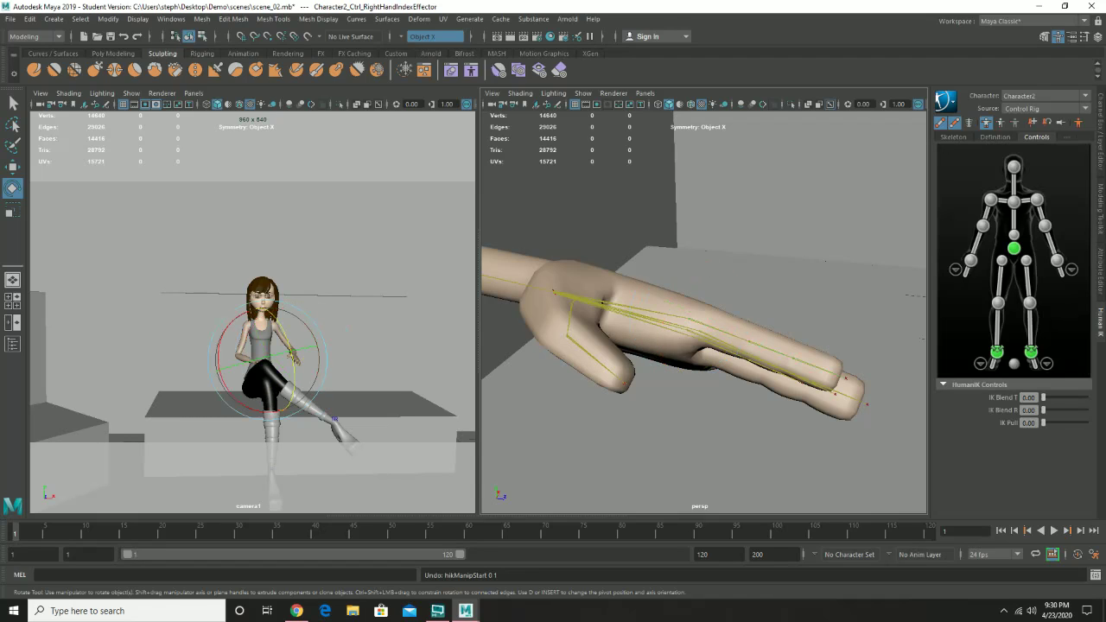
pyautogui.click(1071, 271)
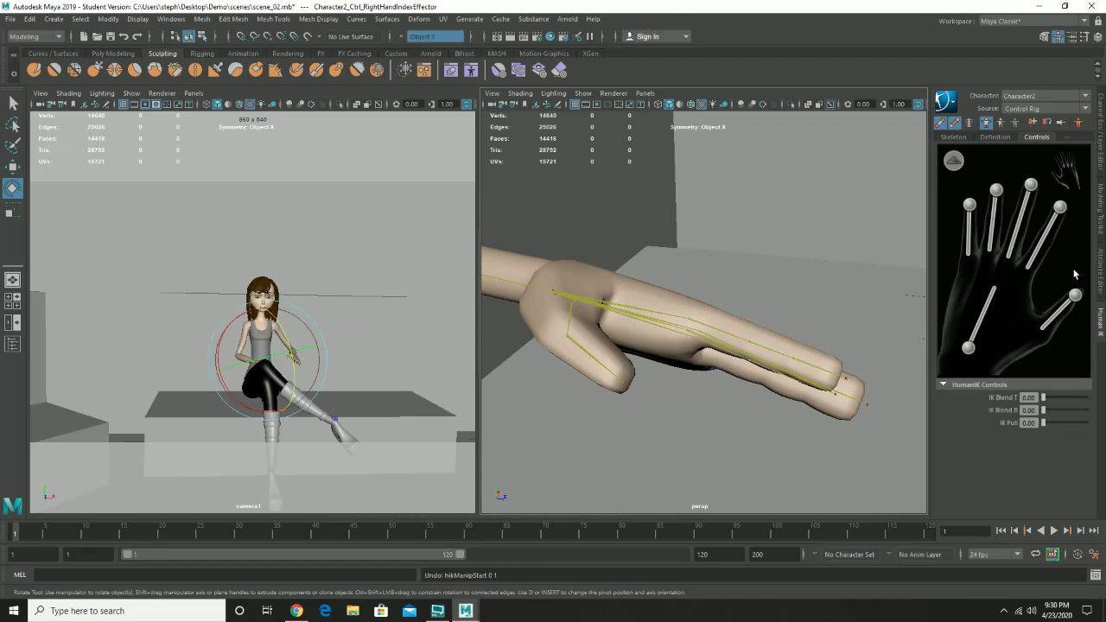
pyautogui.click(1060, 208)
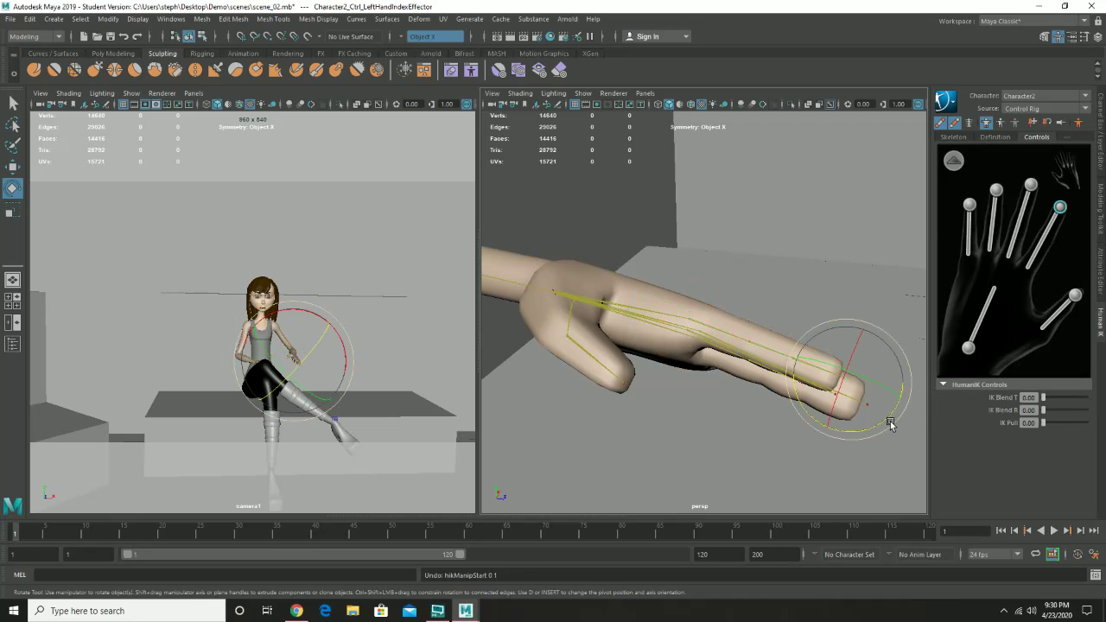
pyautogui.moveTo(884, 432); pyautogui.dragTo(766, 436)
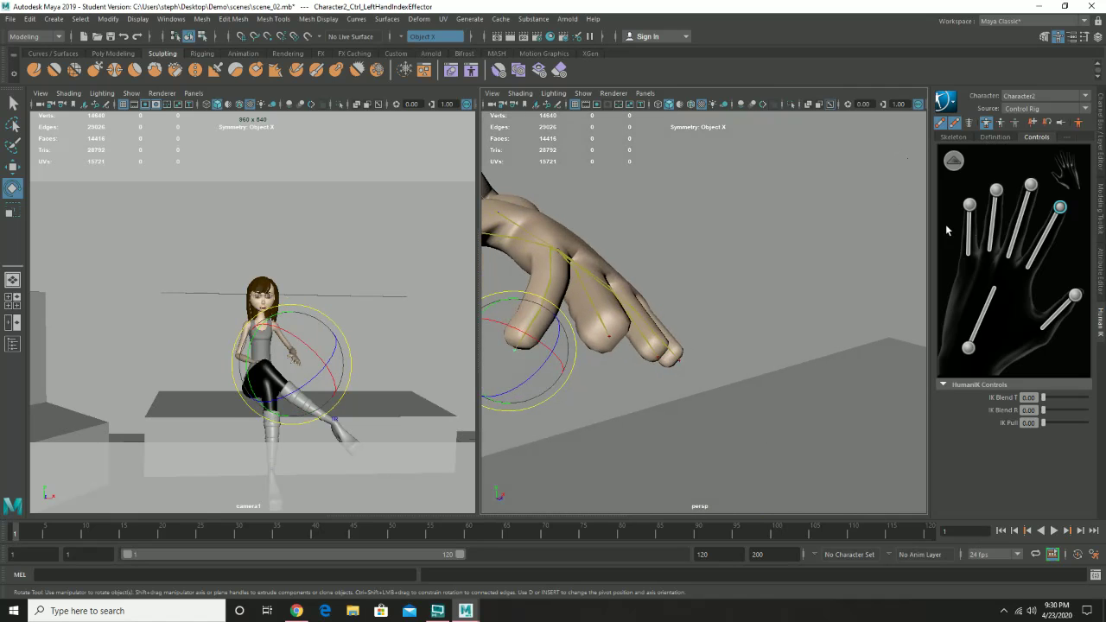
# Move the left wrist effector inward across the body so the left hand comes in above the right hand.
pyautogui.click(1032, 186)
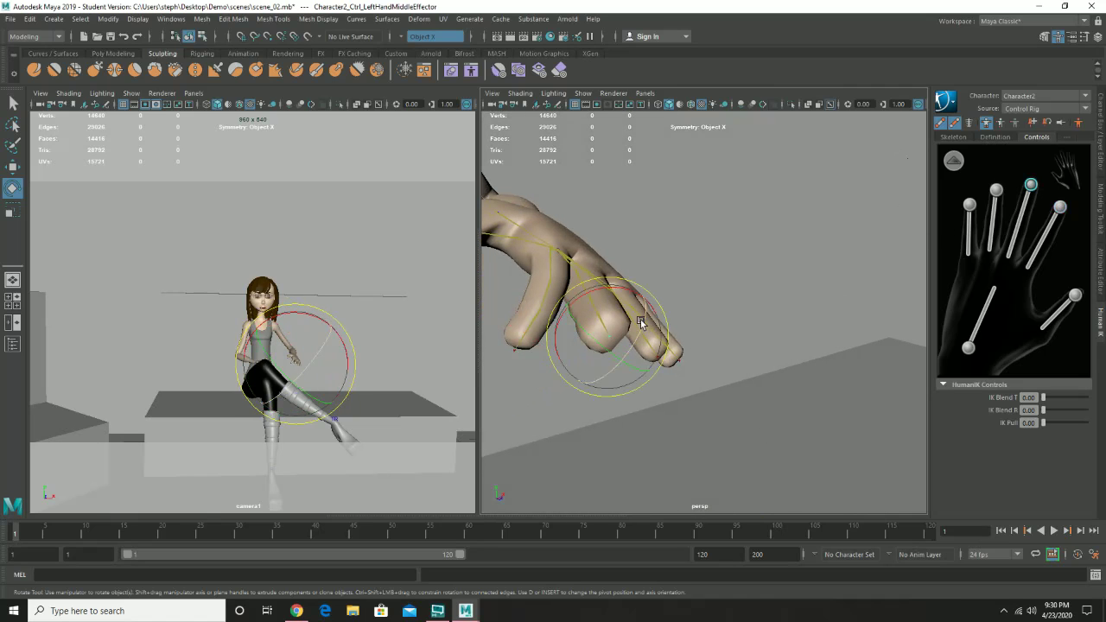
pyautogui.keyDown('alt'); pyautogui.moveTo(663, 328); pyautogui.dragTo(506, 389, button='right'); pyautogui.keyUp('alt')
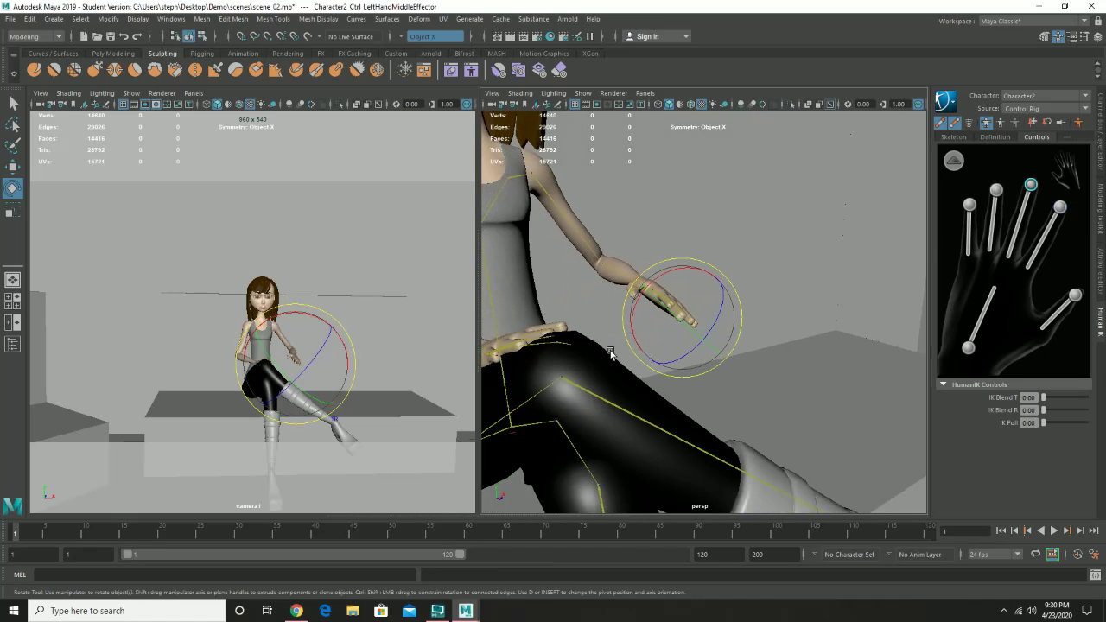
pyautogui.keyDown('alt'); pyautogui.moveTo(611, 352); pyautogui.dragTo(742, 374, button='middle'); pyautogui.keyUp('alt')
pyautogui.keyDown('alt'); pyautogui.moveTo(741, 375); pyautogui.dragTo(765, 341); pyautogui.keyUp('alt')
pyautogui.press('w')
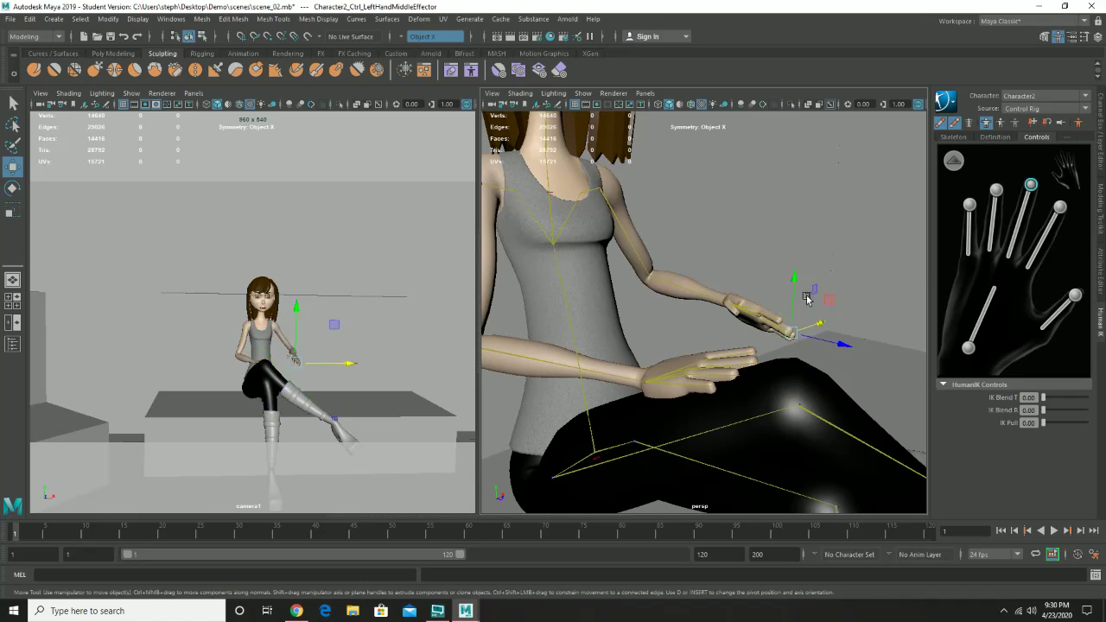
pyautogui.click(968, 348)
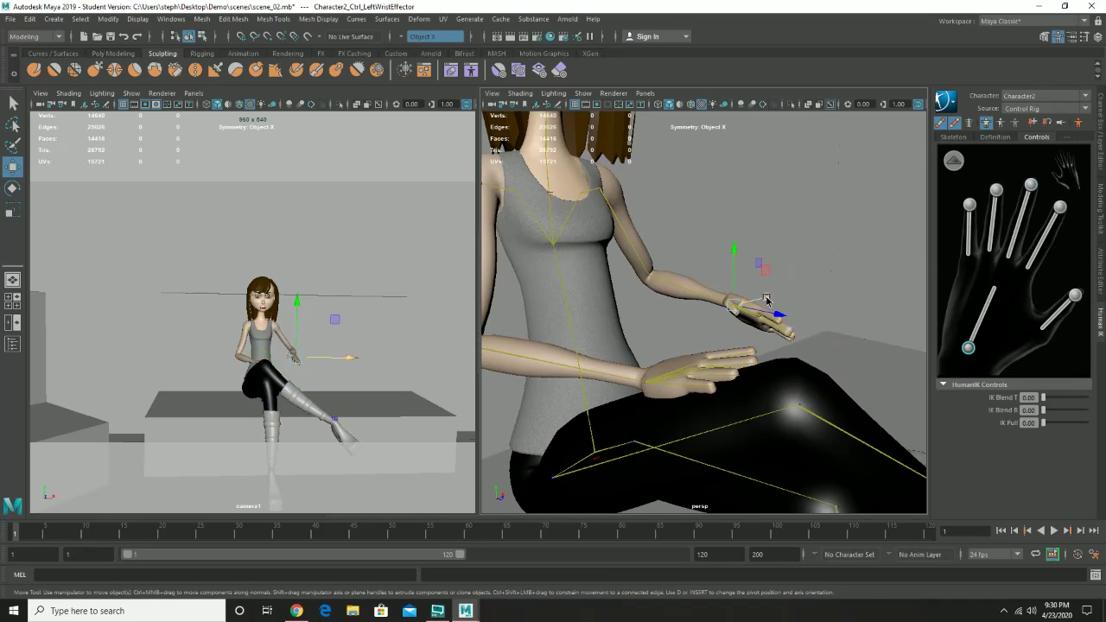
pyautogui.moveTo(765, 300); pyautogui.dragTo(701, 317)
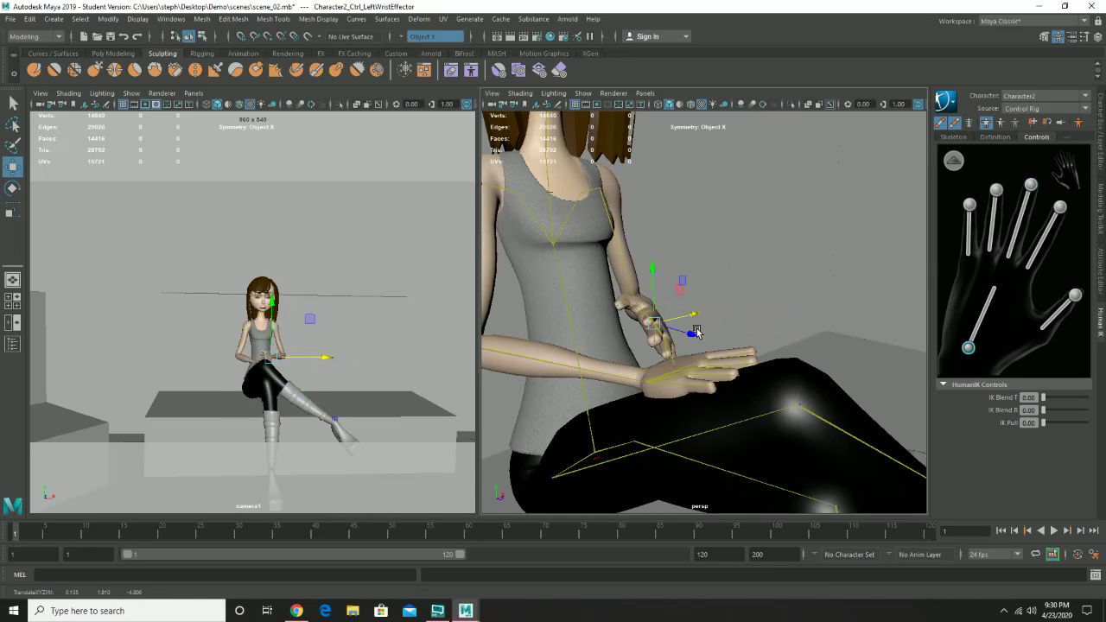
# Rotate the left wrist so the palm faces down, and rest the left hand on top of the right hand.
pyautogui.press('e')
pyautogui.moveTo(600, 315); pyautogui.dragTo(609, 292)
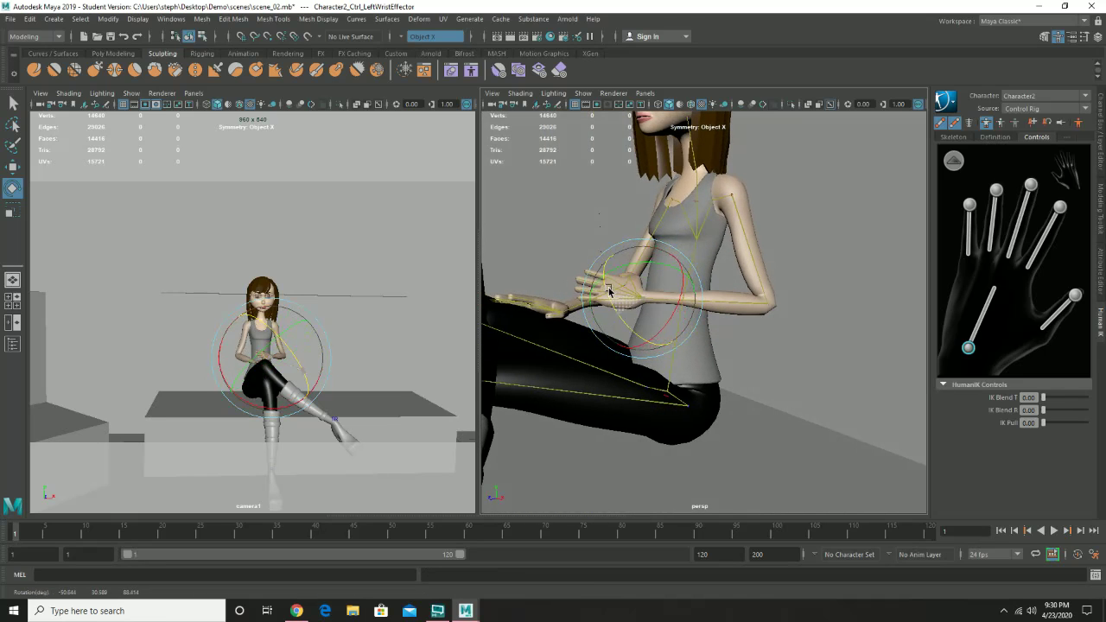
pyautogui.moveTo(701, 297); pyautogui.dragTo(585, 356)
pyautogui.press('w')
pyautogui.press('e')
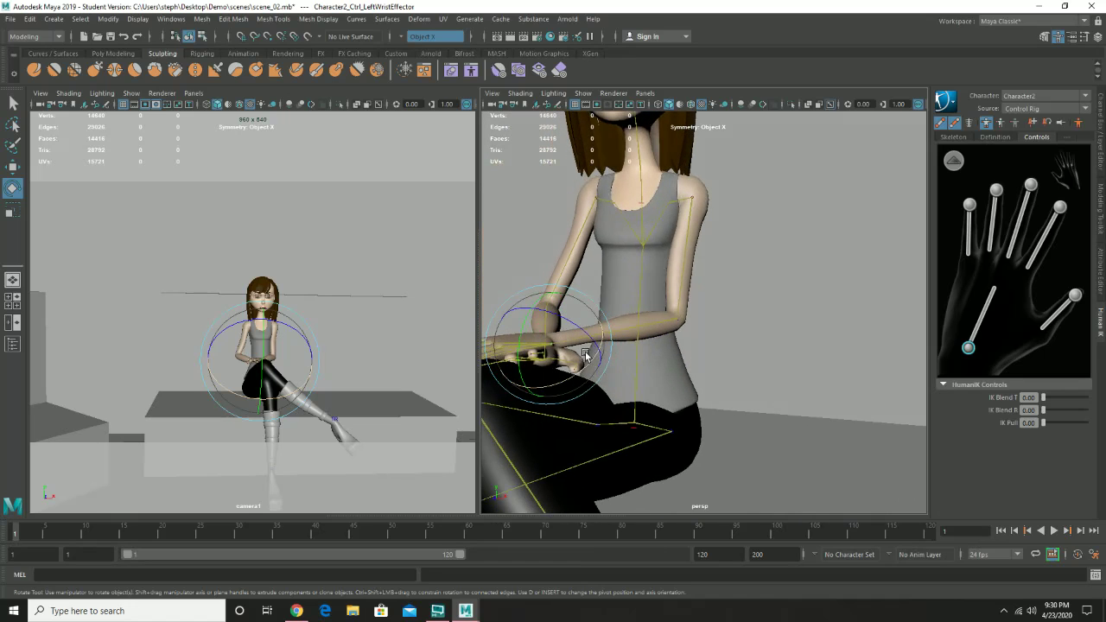
# Rotate the left index finger effector so the finger bends down over the right hand.
pyautogui.keyDown('alt'); pyautogui.moveTo(585, 356); pyautogui.dragTo(682, 344, button='middle'); pyautogui.keyUp('alt')
pyautogui.keyDown('alt'); pyautogui.moveTo(588, 356); pyautogui.dragTo(661, 380, button='right'); pyautogui.keyUp('alt')
pyautogui.keyDown('alt'); pyautogui.moveTo(554, 349); pyautogui.dragTo(571, 350, button='middle'); pyautogui.keyUp('alt')
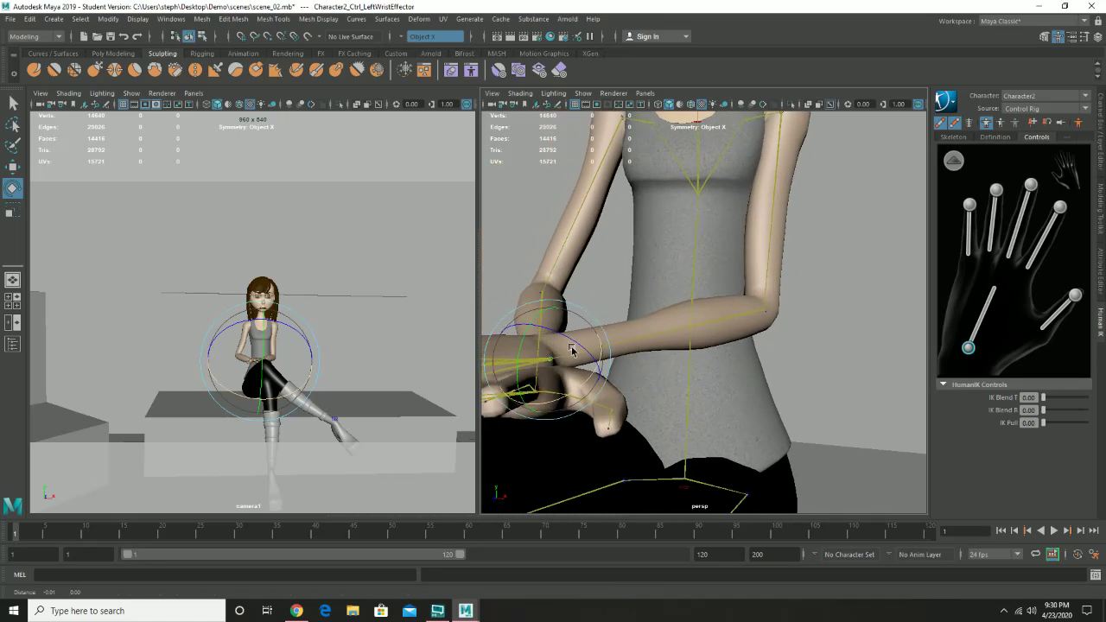
pyautogui.keyDown('alt'); pyautogui.moveTo(572, 350); pyautogui.dragTo(765, 338); pyautogui.keyUp('alt')
pyautogui.press('w')
pyautogui.keyDown('alt'); pyautogui.moveTo(751, 342); pyautogui.dragTo(606, 345, button='middle'); pyautogui.keyUp('alt')
pyautogui.keyDown('alt'); pyautogui.moveTo(606, 345); pyautogui.dragTo(683, 376, button='right'); pyautogui.keyUp('alt')
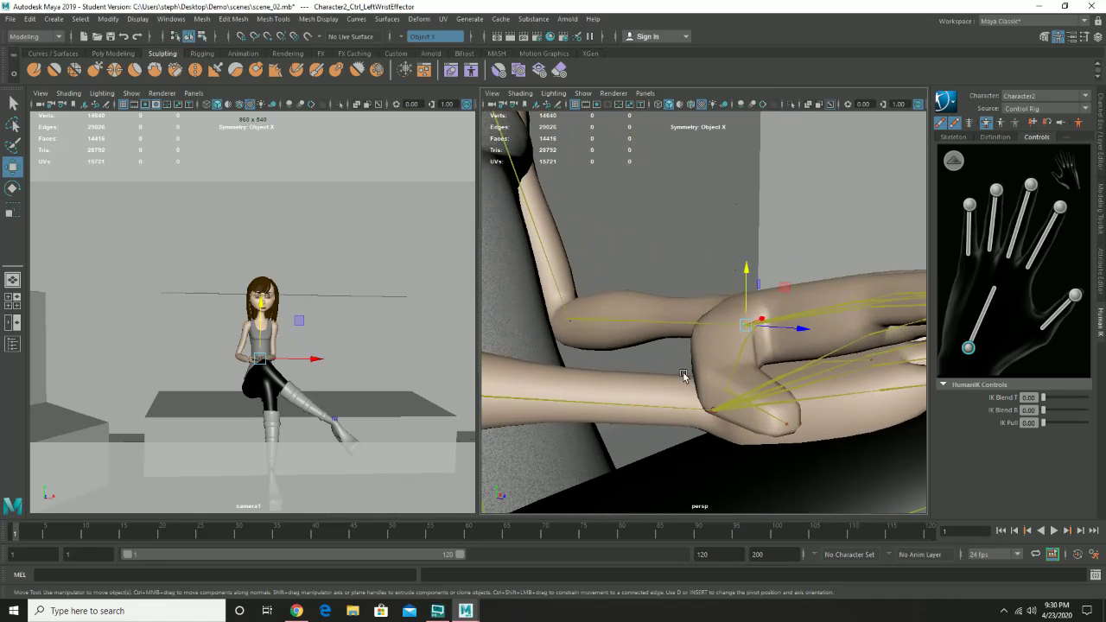
pyautogui.keyDown('alt'); pyautogui.moveTo(682, 362); pyautogui.dragTo(623, 363); pyautogui.keyUp('alt')
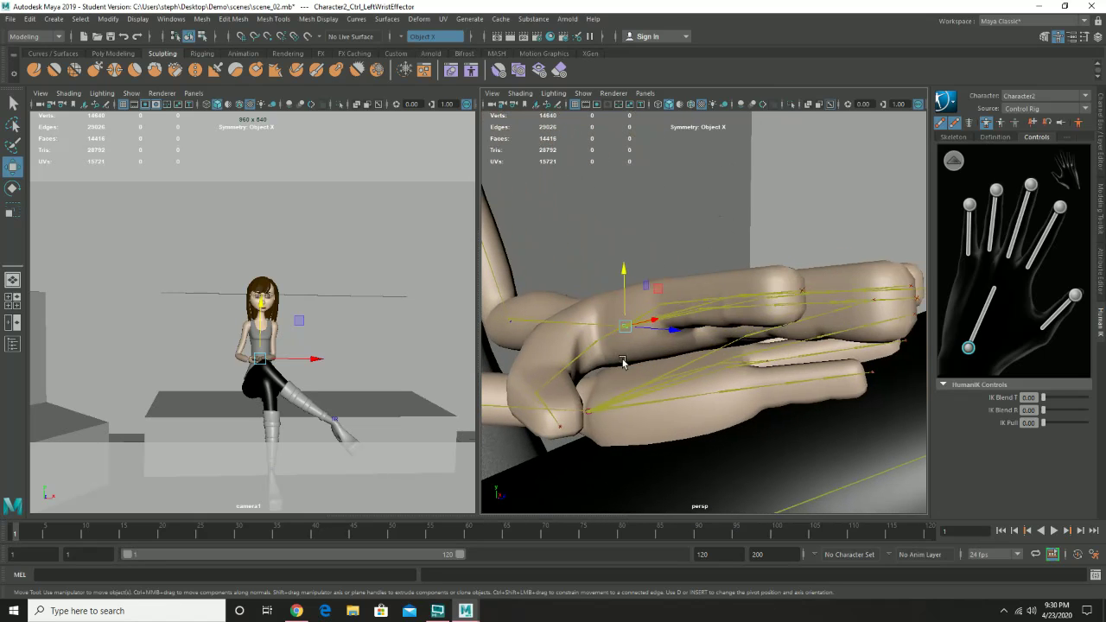
pyautogui.click(804, 289)
pyautogui.press('e')
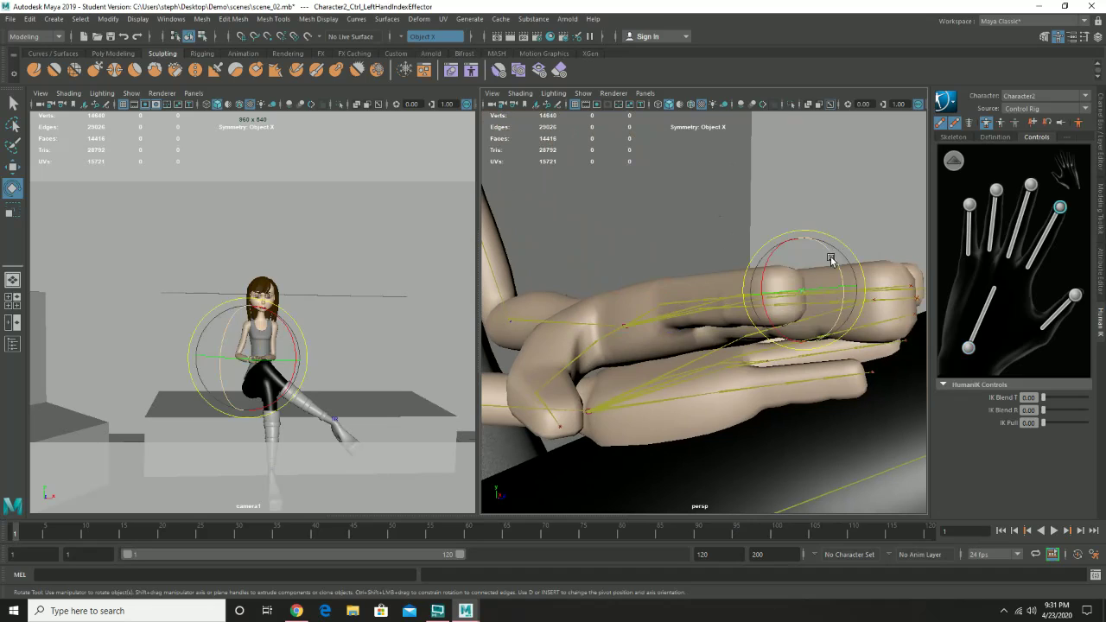
pyautogui.moveTo(835, 264); pyautogui.dragTo(846, 327)
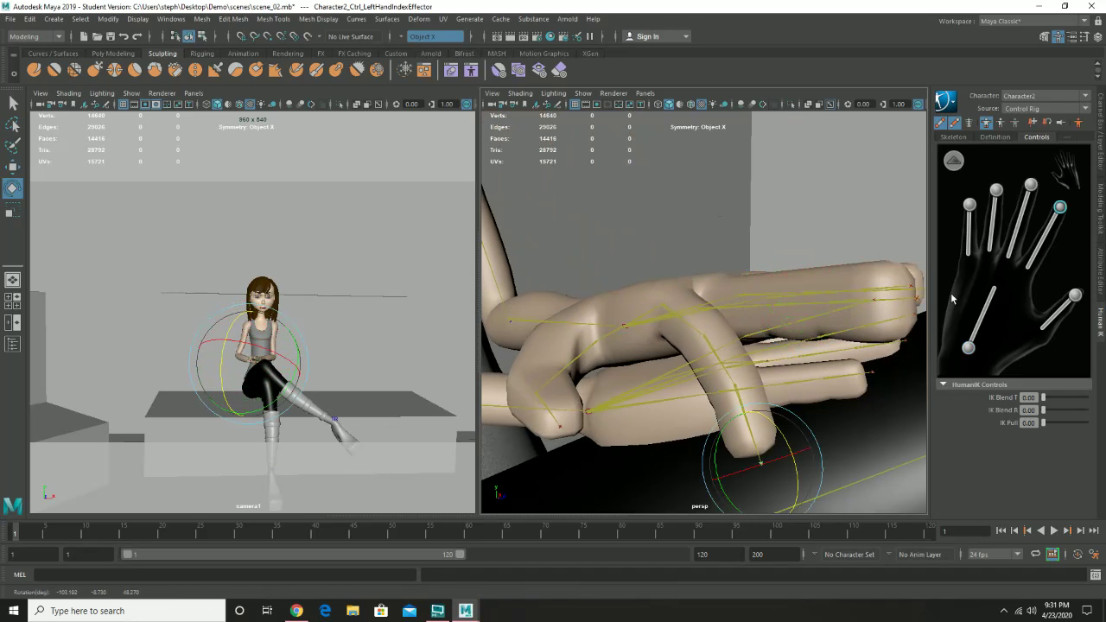
# Rotate the left middle finger effector so the finger bends down beside the index finger.
pyautogui.click(1030, 185)
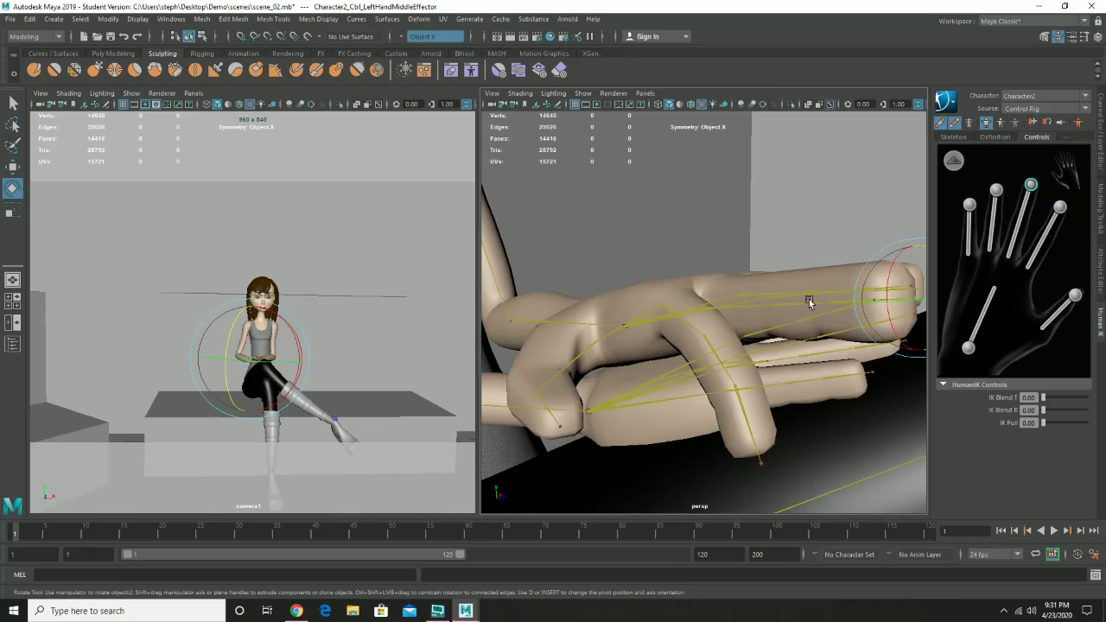
pyautogui.press('f')
pyautogui.moveTo(703, 302); pyautogui.dragTo(776, 304)
pyautogui.hotkey('ctrl', 'z')
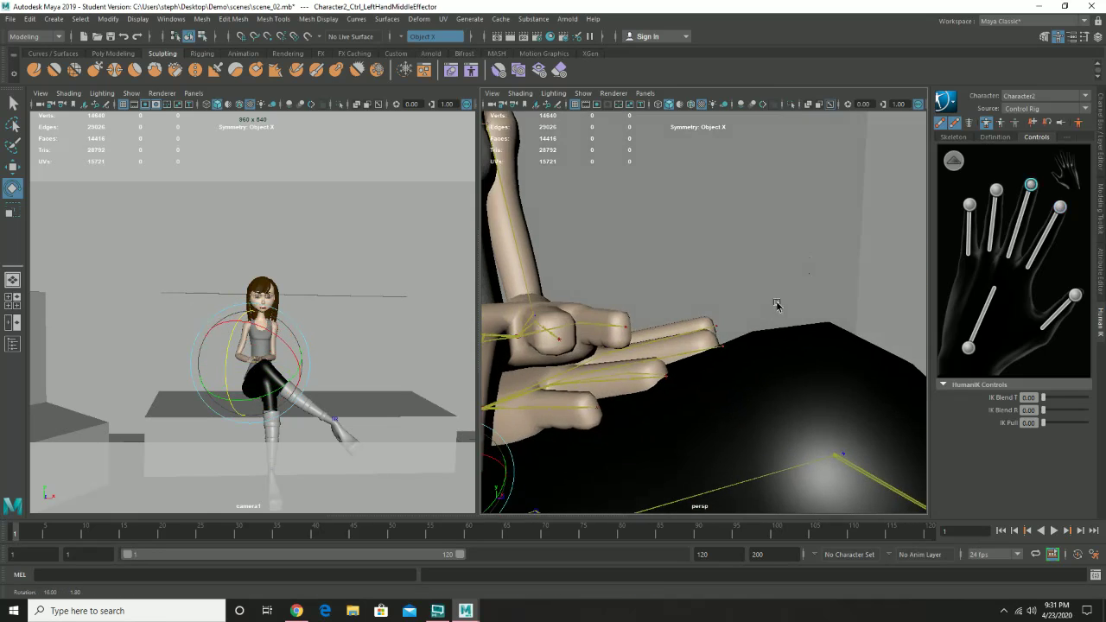
pyautogui.keyDown('alt'); pyautogui.moveTo(643, 336); pyautogui.dragTo(699, 368); pyautogui.keyUp('alt')
# Rotate the left ring and pinky finger effectors so those fingers drape over the right hand.
pyautogui.click(996, 189)
pyautogui.click(969, 205)
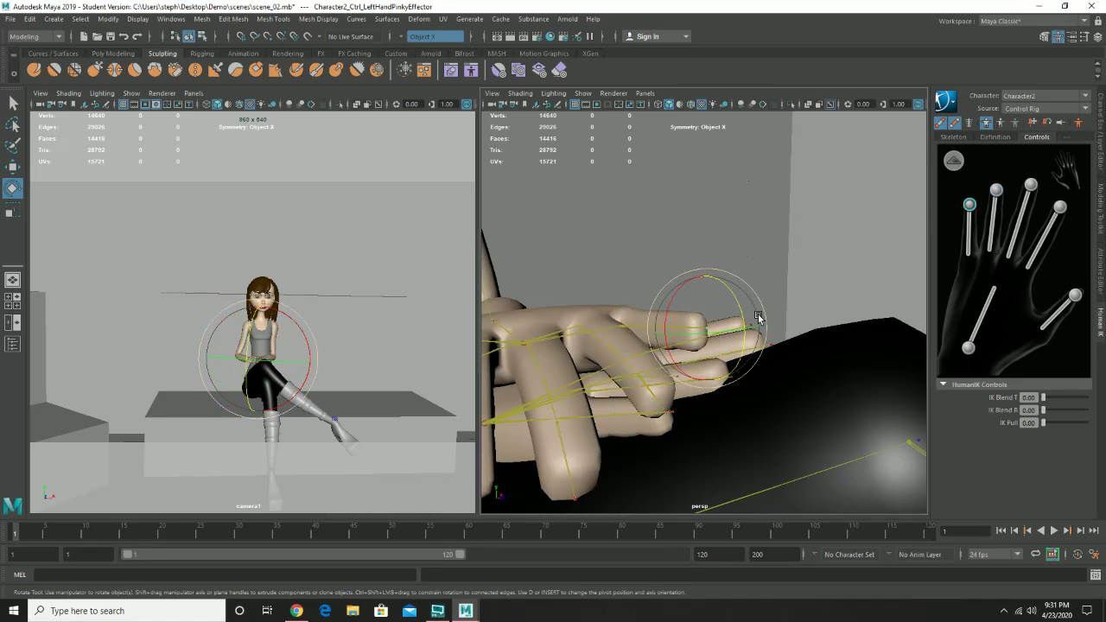
pyautogui.moveTo(736, 312); pyautogui.dragTo(739, 344)
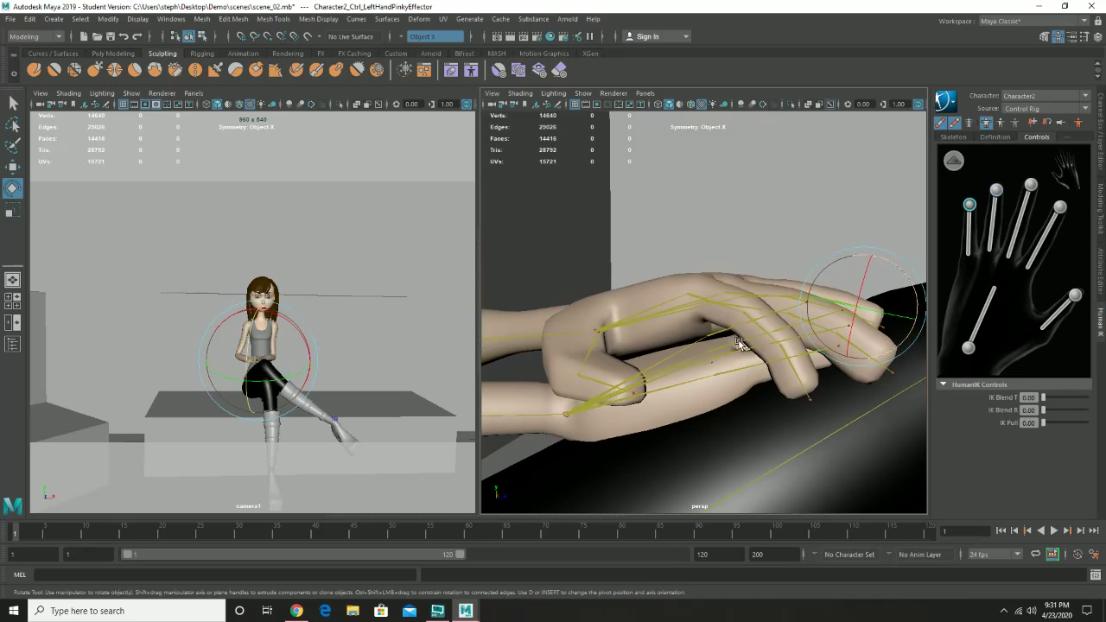
# Rotate the left thumb effector so the thumb rests down along the side of the right hand.
pyautogui.click(1072, 297)
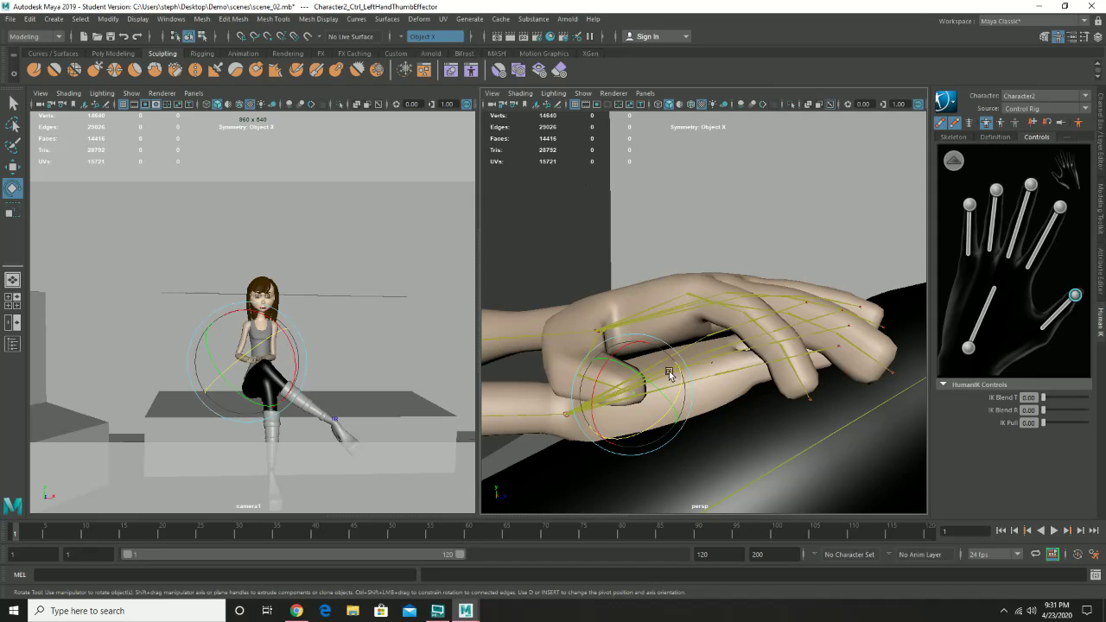
pyautogui.moveTo(647, 385); pyautogui.dragTo(652, 413)
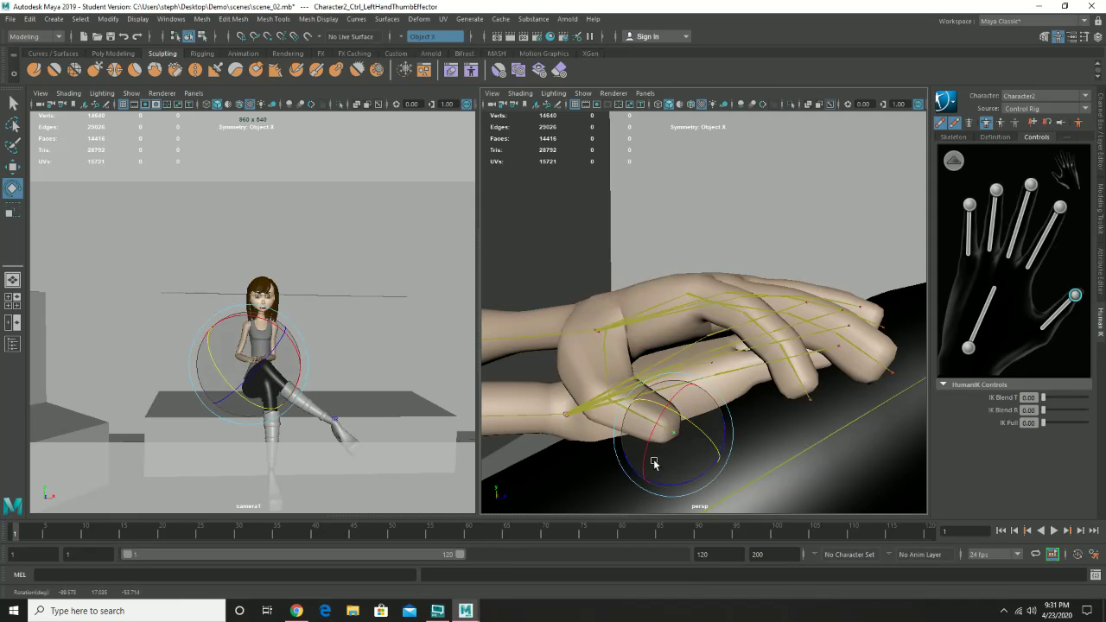
pyautogui.moveTo(665, 481); pyautogui.dragTo(637, 423)
# Rotate the right ring and pinky finger effectors so those fingers bend down over the thigh.
pyautogui.click(956, 158)
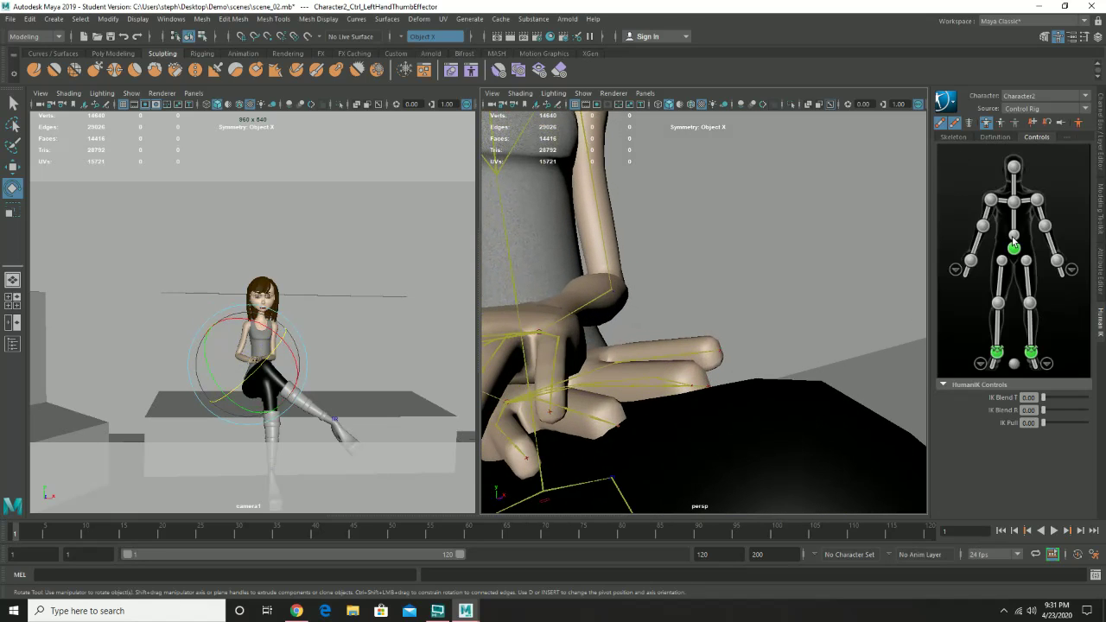
pyautogui.click(957, 271)
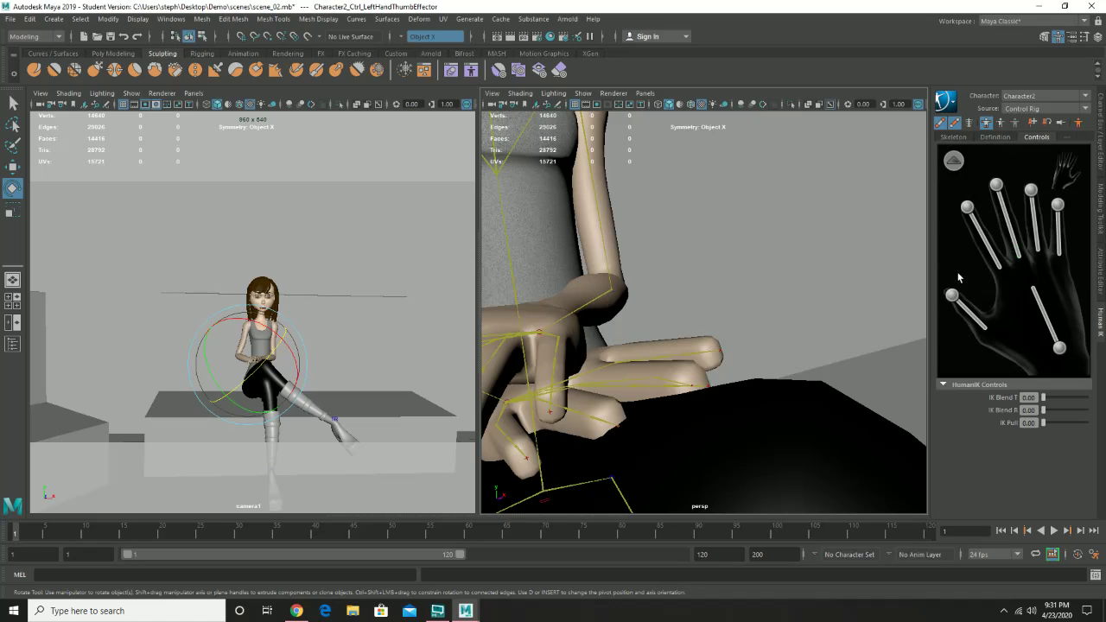
pyautogui.click(1031, 190)
pyautogui.moveTo(630, 421); pyautogui.dragTo(692, 402)
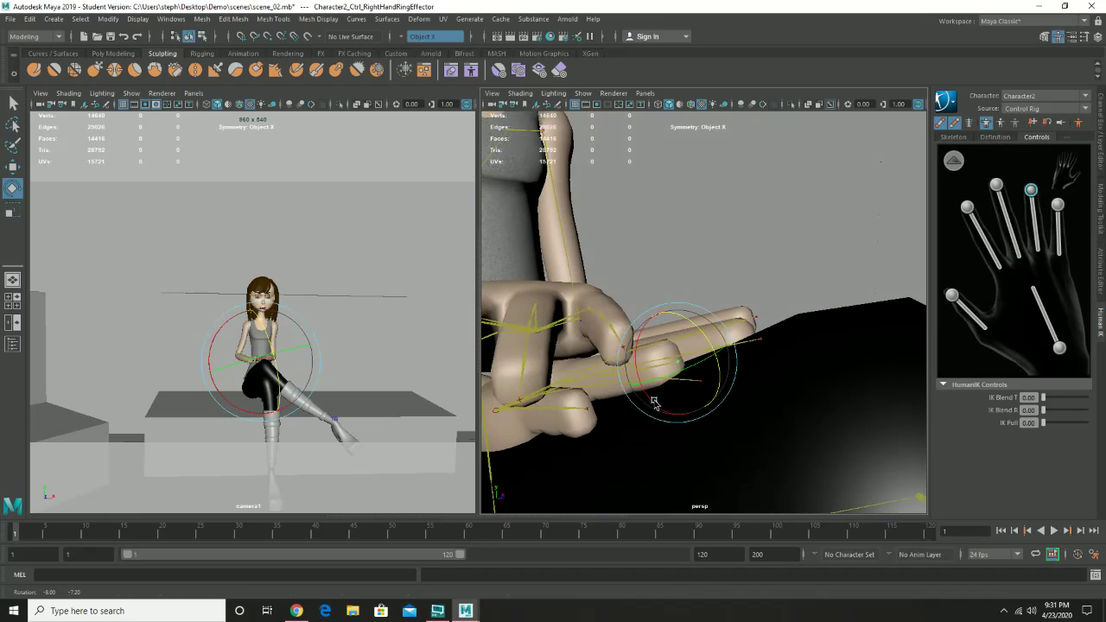
pyautogui.click(1059, 204)
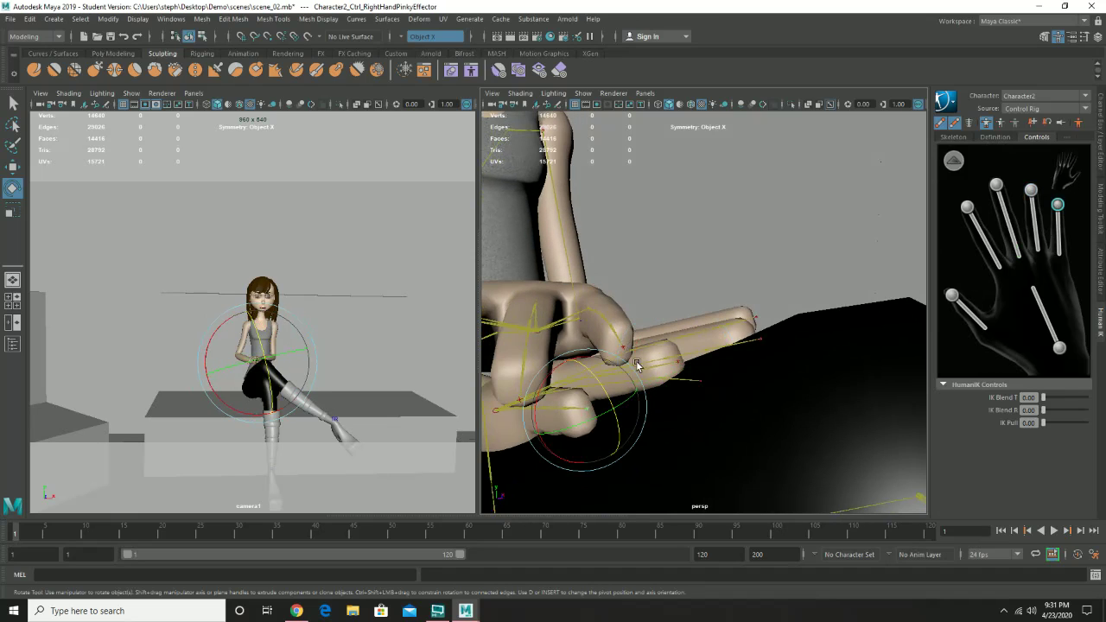
pyautogui.moveTo(598, 384); pyautogui.dragTo(714, 386)
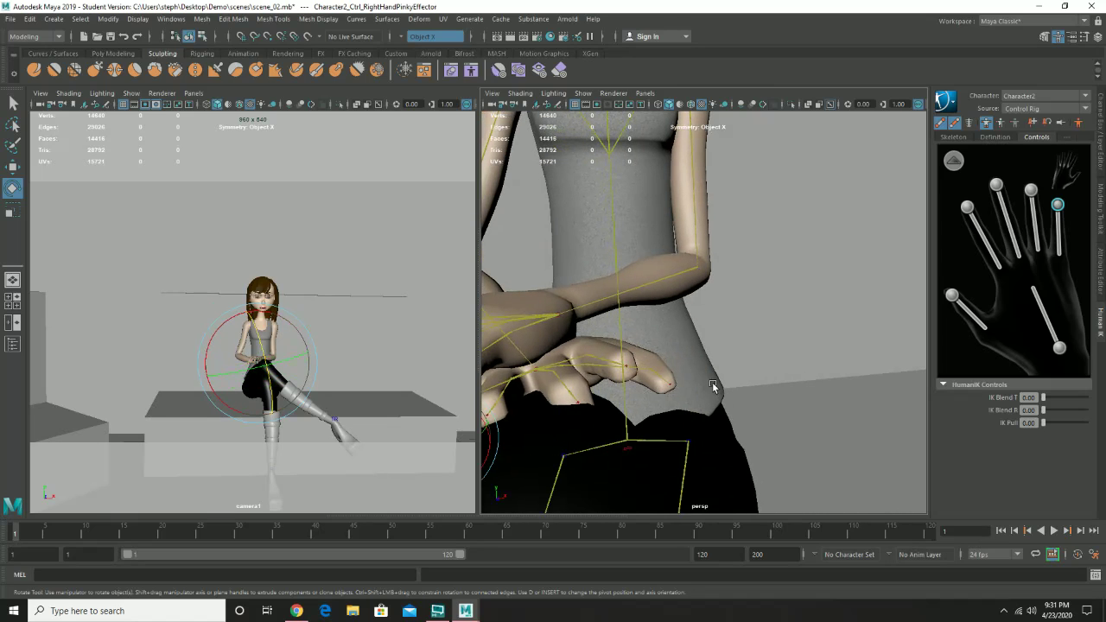
# Rotate the right middle finger effector so the finger rests naturally on the thigh.
pyautogui.click(996, 185)
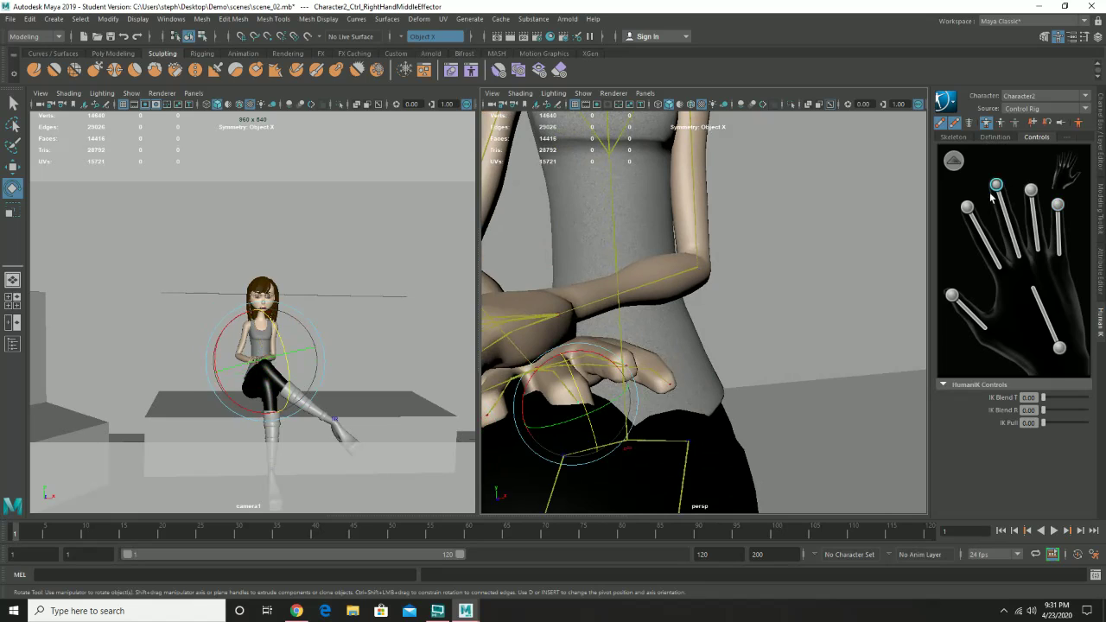
pyautogui.press('f')
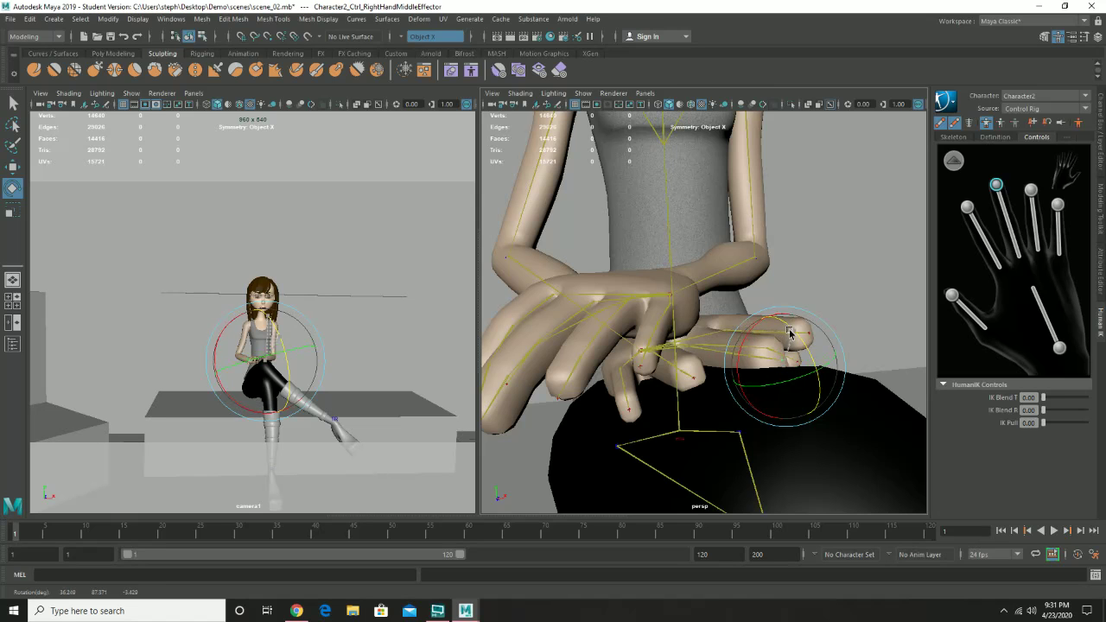
pyautogui.moveTo(788, 328)
pyautogui.keyDown('alt'); pyautogui.mouseDown()
pyautogui.moveTo(813, 330)
pyautogui.moveTo(784, 325)
pyautogui.mouseUp(); pyautogui.keyUp('alt')
pyautogui.moveTo(644, 340); pyautogui.dragTo(651, 331)
# Rotate the right index finger and thumb effectors so both curl down toward the thigh.
pyautogui.click(967, 207)
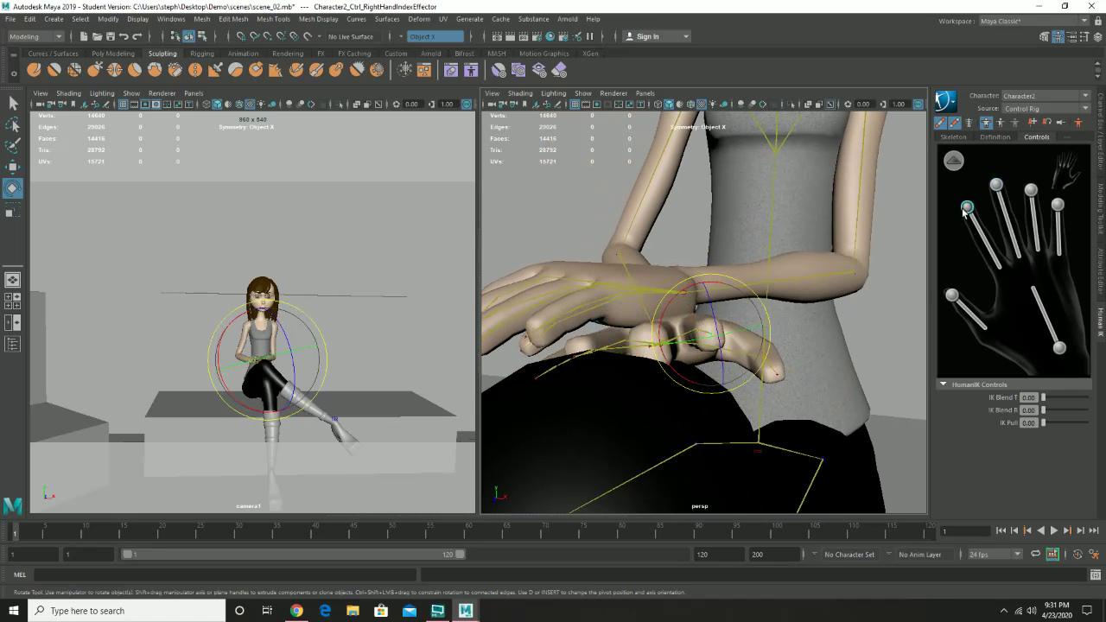
pyautogui.moveTo(717, 329); pyautogui.dragTo(785, 372)
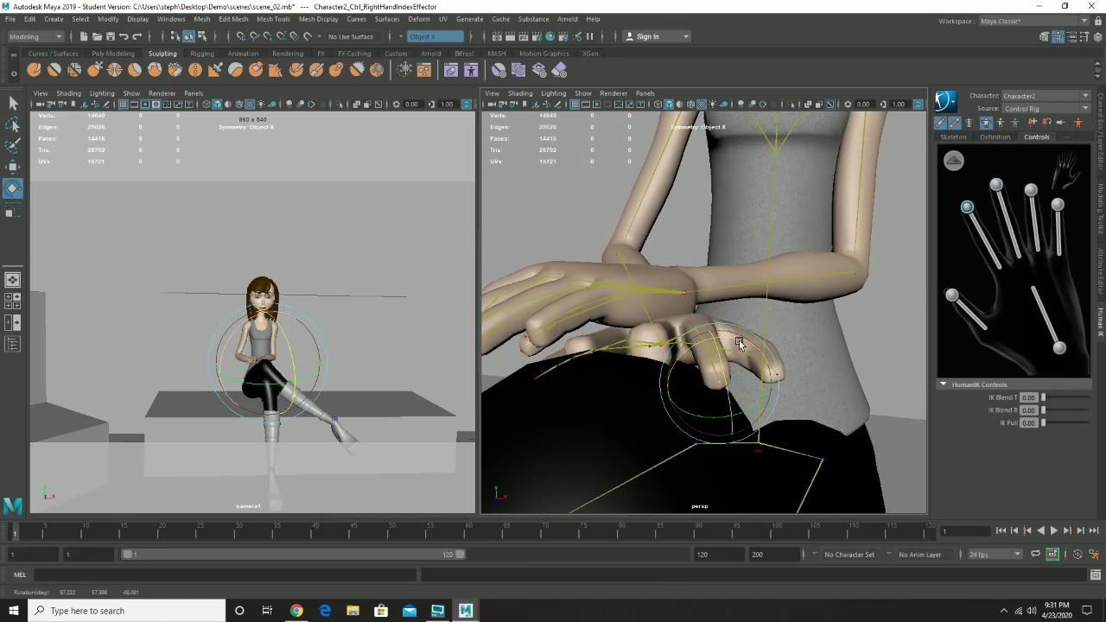
pyautogui.click(951, 295)
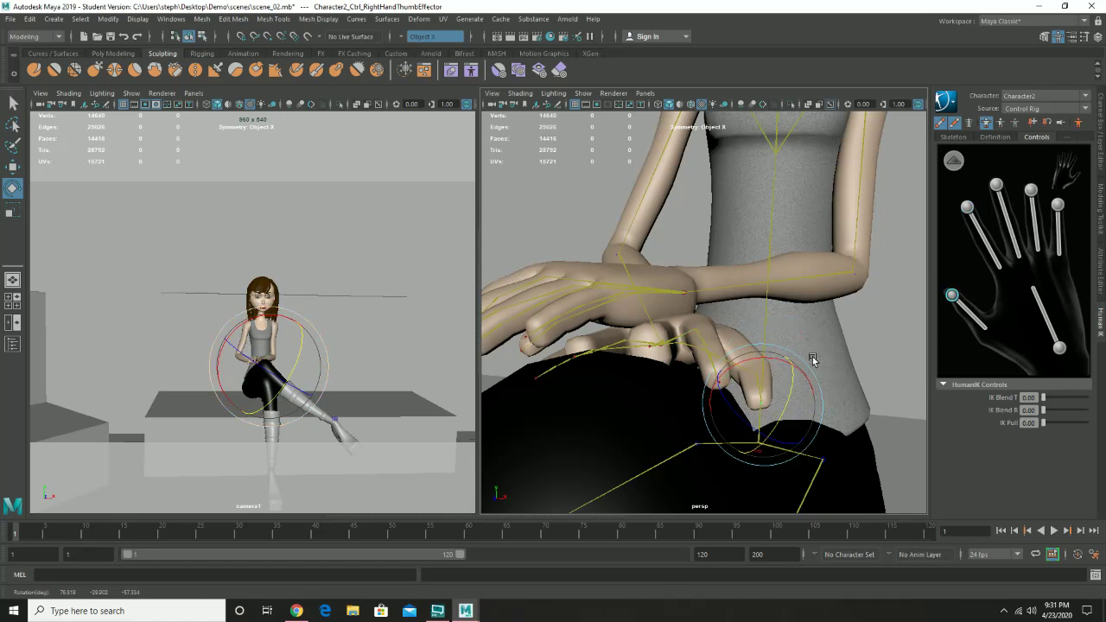
# Examine the hands and the whole seated pose from the side, including the gap between the character's back and the backrest.
pyautogui.keyDown('alt'); pyautogui.moveTo(717, 377); pyautogui.dragTo(812, 231); pyautogui.keyUp('alt')
pyautogui.keyDown('alt'); pyautogui.moveTo(812, 231); pyautogui.dragTo(738, 245, button='right'); pyautogui.keyUp('alt')
pyautogui.keyDown('alt'); pyautogui.moveTo(738, 245); pyautogui.dragTo(840, 338, button='middle'); pyautogui.keyUp('alt')
pyautogui.keyDown('alt'); pyautogui.moveTo(841, 339); pyautogui.dragTo(798, 323); pyautogui.keyUp('alt')
pyautogui.keyDown('alt'); pyautogui.moveTo(798, 323); pyautogui.dragTo(664, 327, button='right'); pyautogui.keyUp('alt')
pyautogui.keyDown('alt'); pyautogui.moveTo(664, 327); pyautogui.dragTo(640, 338); pyautogui.keyUp('alt')
pyautogui.keyDown('alt'); pyautogui.moveTo(886, 292); pyautogui.dragTo(876, 314, button='right'); pyautogui.keyUp('alt')
pyautogui.keyDown('alt'); pyautogui.moveTo(876, 314); pyautogui.dragTo(701, 314); pyautogui.keyUp('alt')
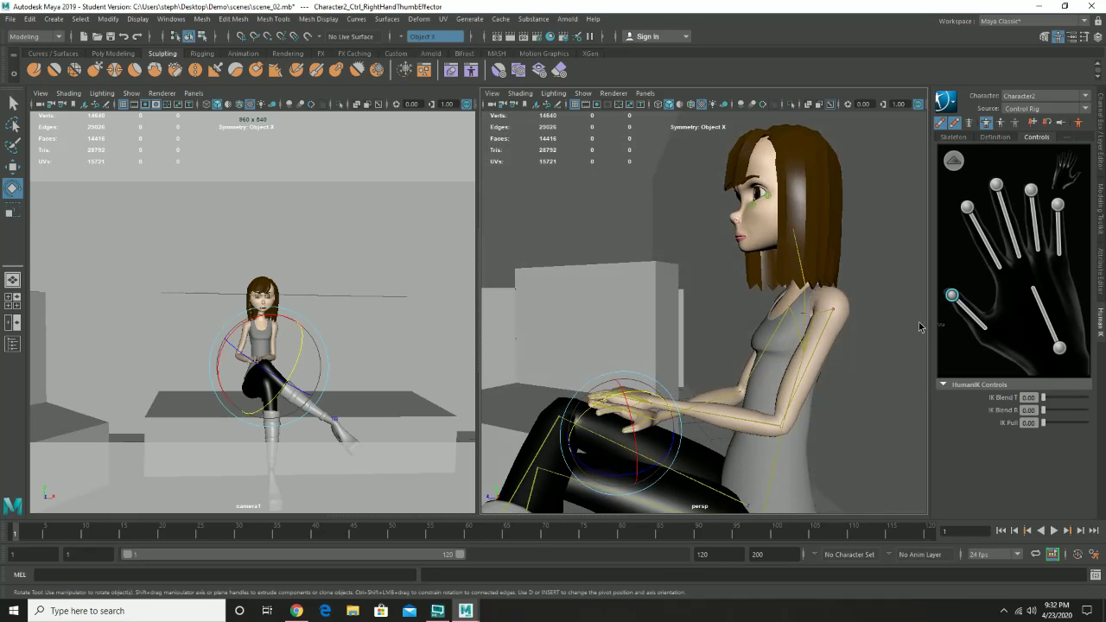
pyautogui.click(878, 315)
pyautogui.moveTo(878, 315)
pyautogui.keyDown('alt'); pyautogui.mouseDown()
pyautogui.moveTo(828, 320)
pyautogui.moveTo(864, 308)
pyautogui.mouseUp(); pyautogui.keyUp('alt')
pyautogui.keyDown('alt'); pyautogui.moveTo(864, 308); pyautogui.dragTo(778, 342, button='right'); pyautogui.keyUp('alt')
pyautogui.keyDown('alt'); pyautogui.moveTo(778, 342); pyautogui.dragTo(804, 364); pyautogui.keyUp('alt')
pyautogui.keyDown('alt'); pyautogui.moveTo(805, 365); pyautogui.dragTo(870, 367, button='right'); pyautogui.keyUp('alt')
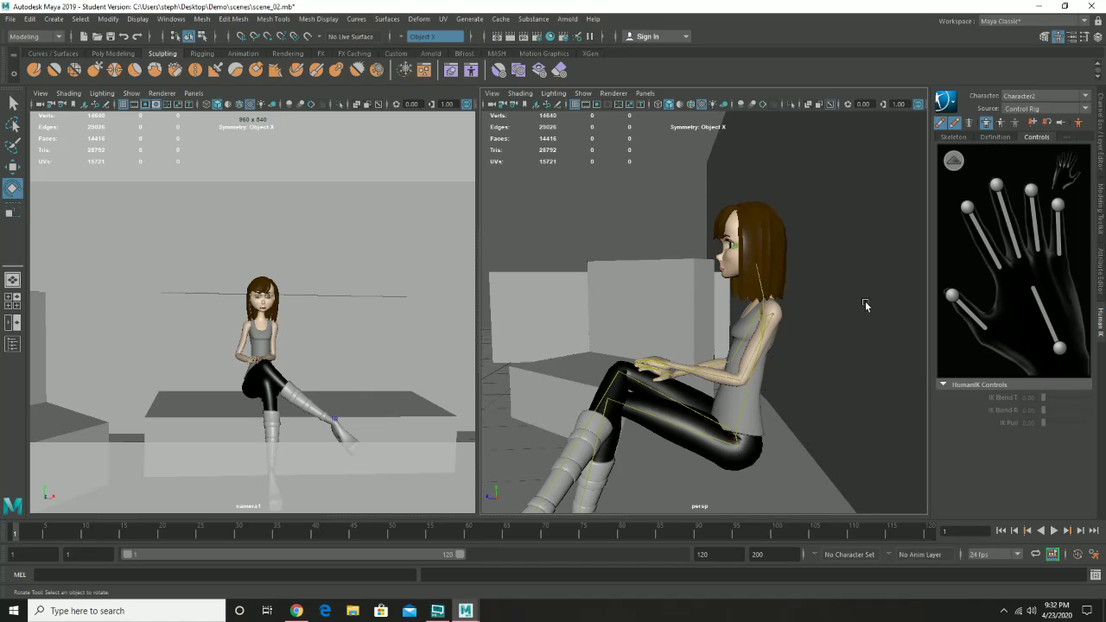
pyautogui.keyDown('alt'); pyautogui.moveTo(864, 305); pyautogui.dragTo(821, 325); pyautogui.keyUp('alt')
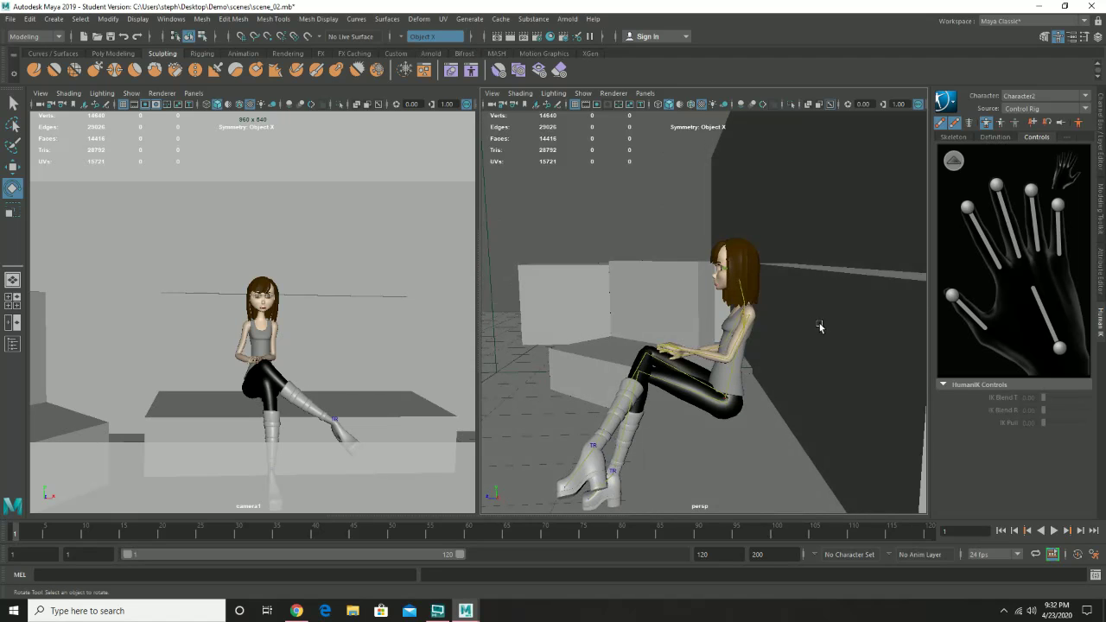
pyautogui.keyDown('alt'); pyautogui.moveTo(768, 315); pyautogui.dragTo(860, 357, button='right'); pyautogui.keyUp('alt')
pyautogui.keyDown('alt'); pyautogui.moveTo(812, 349); pyautogui.dragTo(681, 292, button='middle'); pyautogui.keyUp('alt')
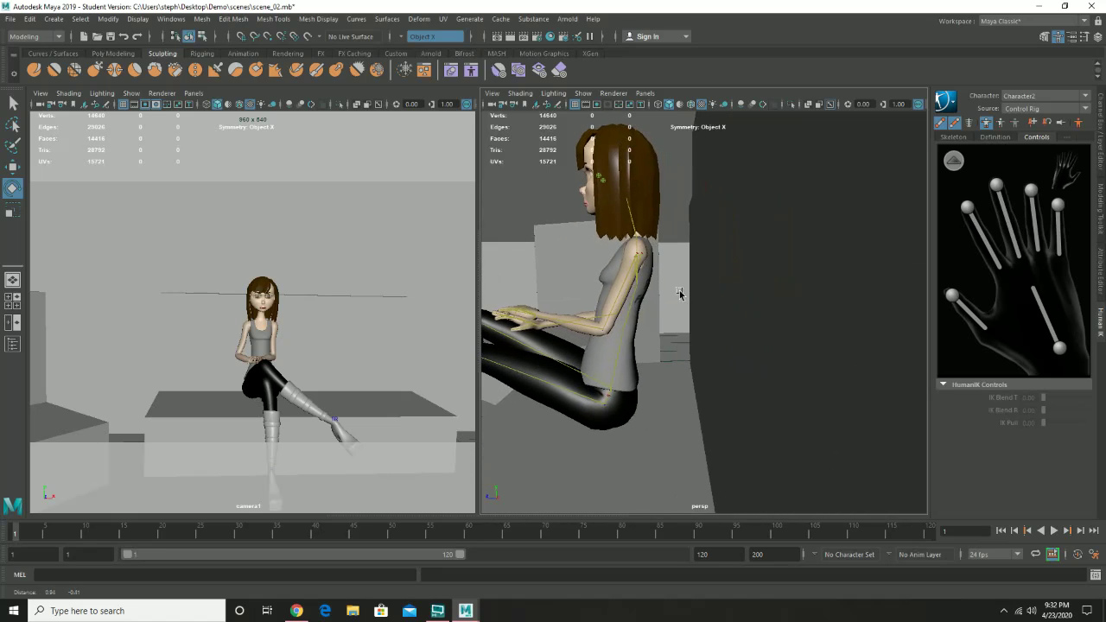
pyautogui.keyDown('alt'); pyautogui.moveTo(681, 292); pyautogui.dragTo(692, 297); pyautogui.keyUp('alt')
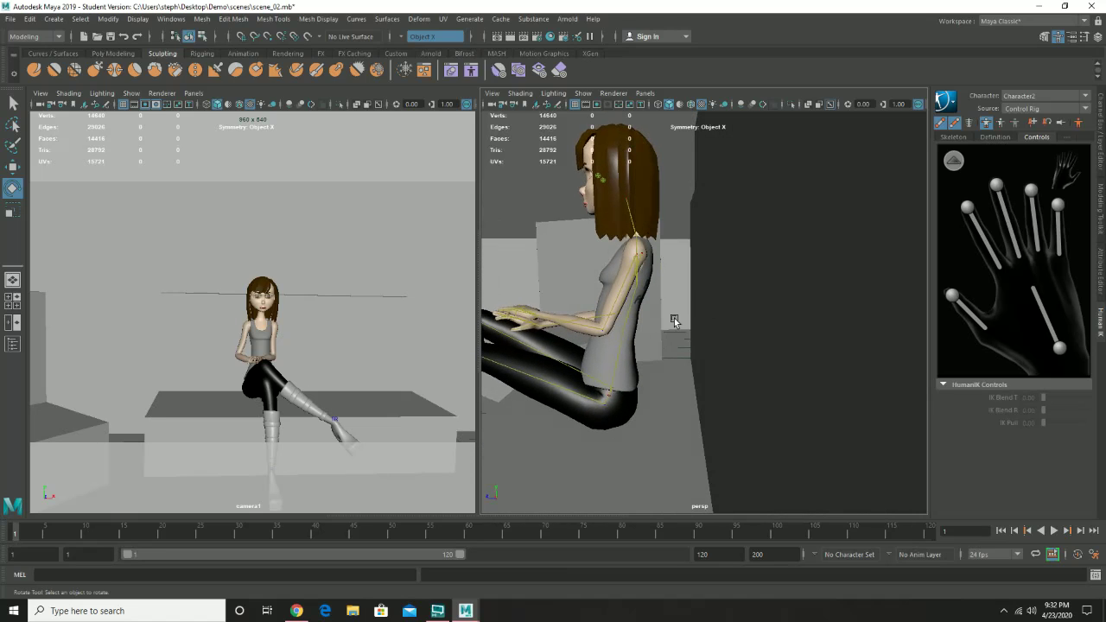
pyautogui.keyDown('alt'); pyautogui.moveTo(654, 353); pyautogui.dragTo(603, 364); pyautogui.keyUp('alt')
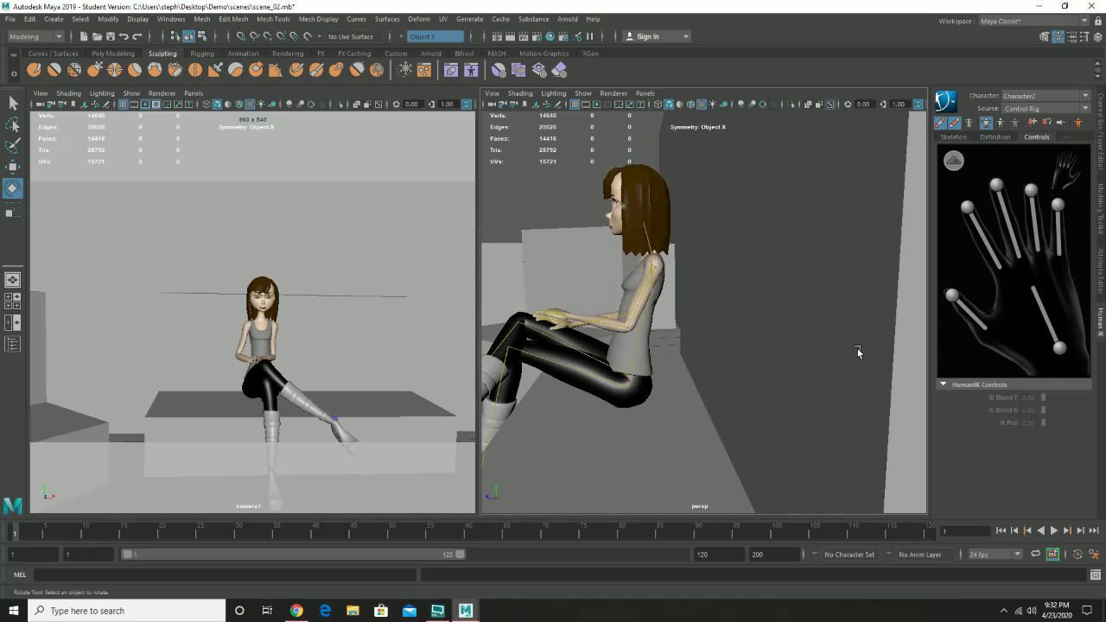
# Move the front face of the bench's backrest forward, closer to the character's back.
pyautogui.click(1096, 132)
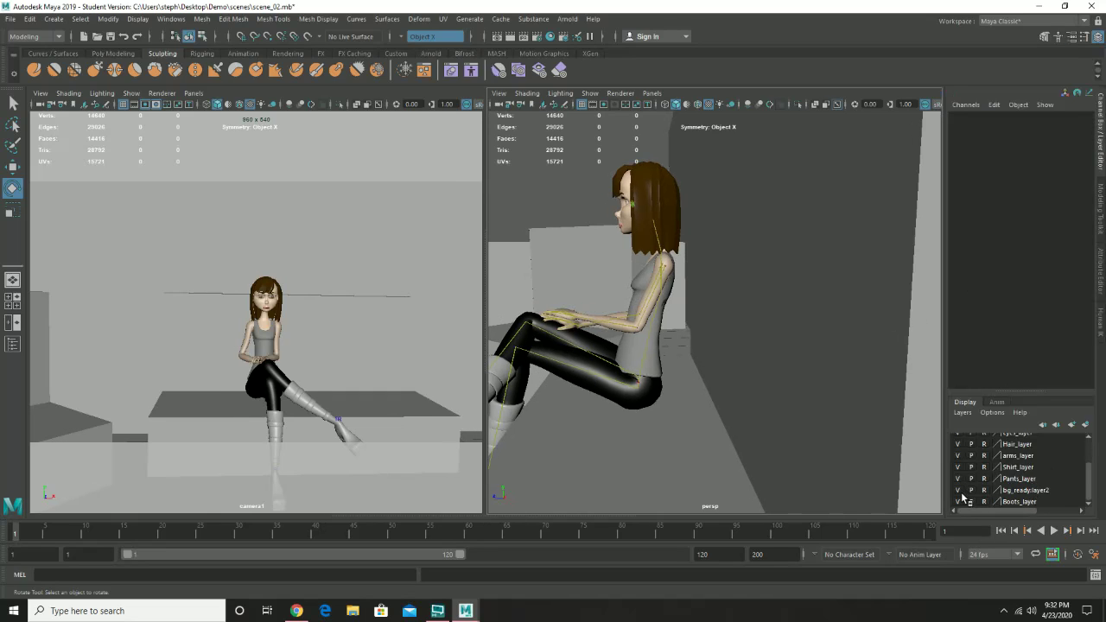
pyautogui.click(743, 313)
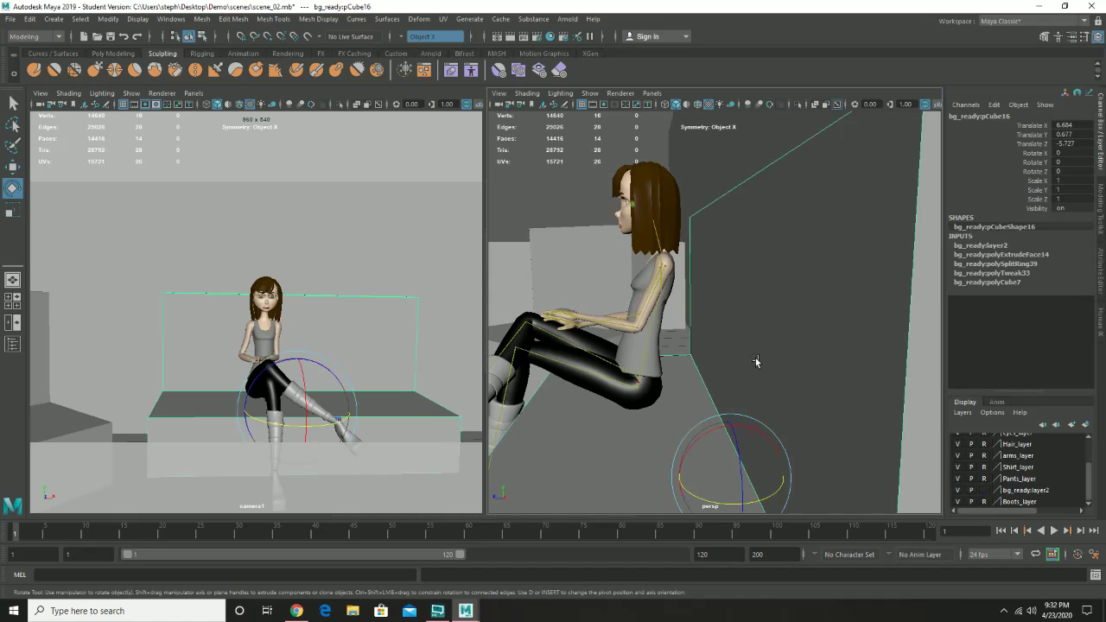
pyautogui.press('w')
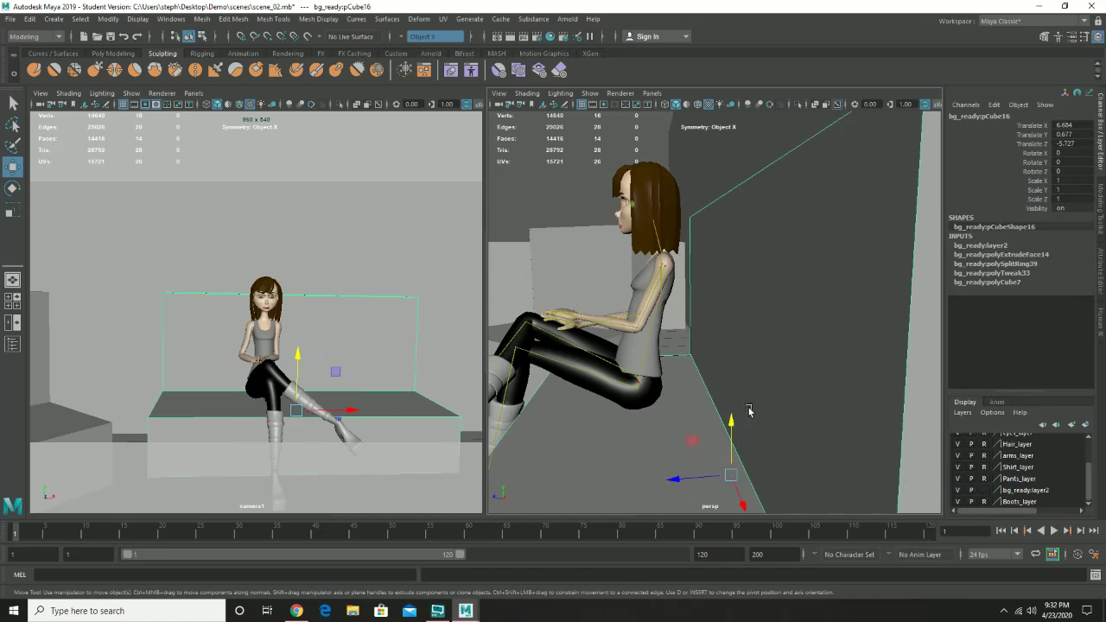
pyautogui.moveTo(749, 344); pyautogui.dragTo(741, 323, button='right')
pyautogui.click(741, 324)
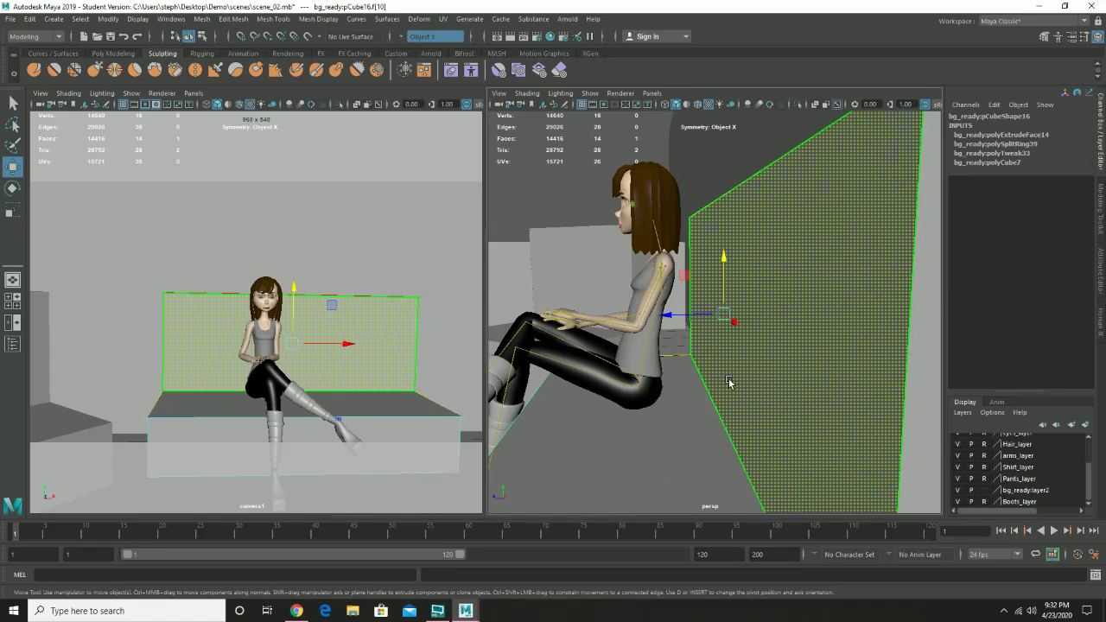
pyautogui.moveTo(741, 324)
pyautogui.mouseDown()
pyautogui.moveTo(635, 320)
pyautogui.moveTo(868, 324)
pyautogui.moveTo(724, 316)
pyautogui.mouseUp()
pyautogui.keyDown('alt'); pyautogui.moveTo(724, 315); pyautogui.dragTo(734, 329, button='right'); pyautogui.keyUp('alt')
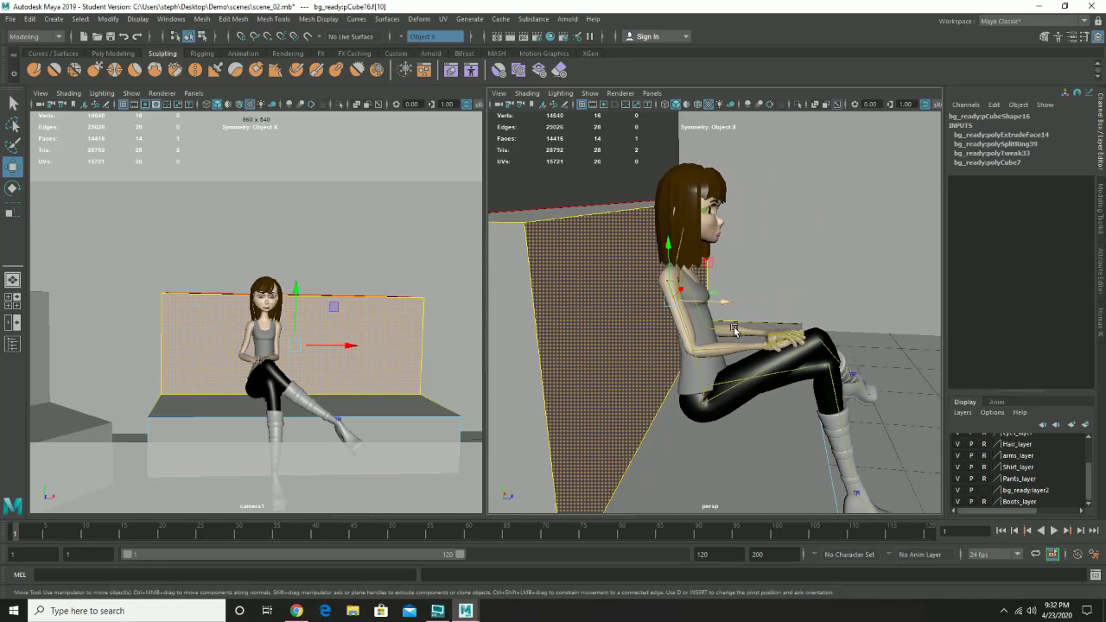
pyautogui.moveTo(619, 304); pyautogui.dragTo(647, 276, button='right')
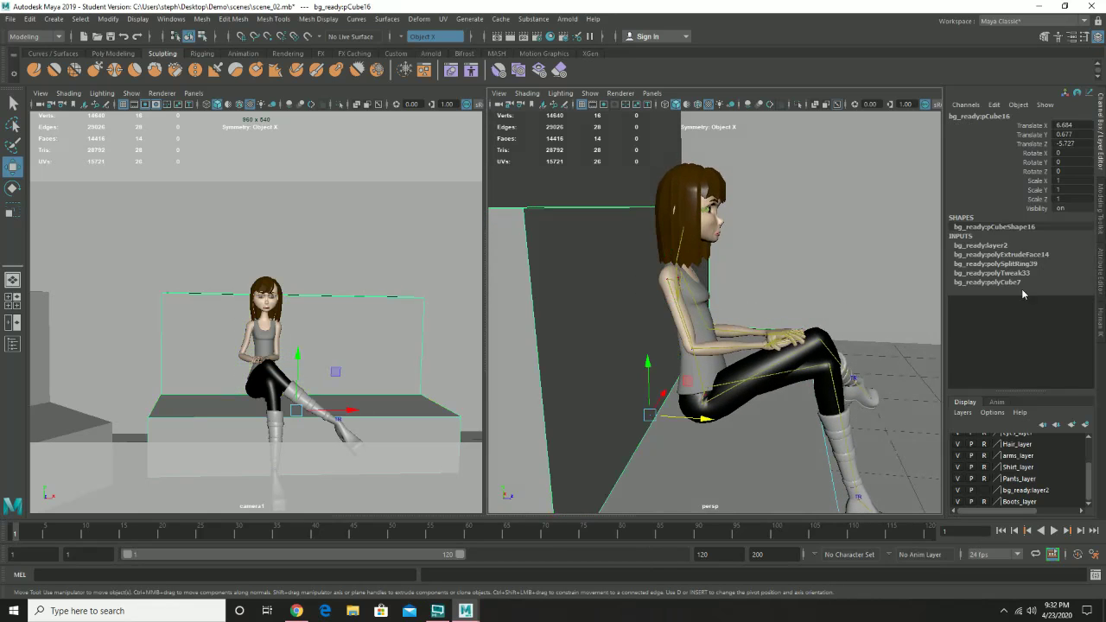
# Rotate the HumanIK chest origin effector so the torso leans back toward the backrest.
pyautogui.click(1058, 38)
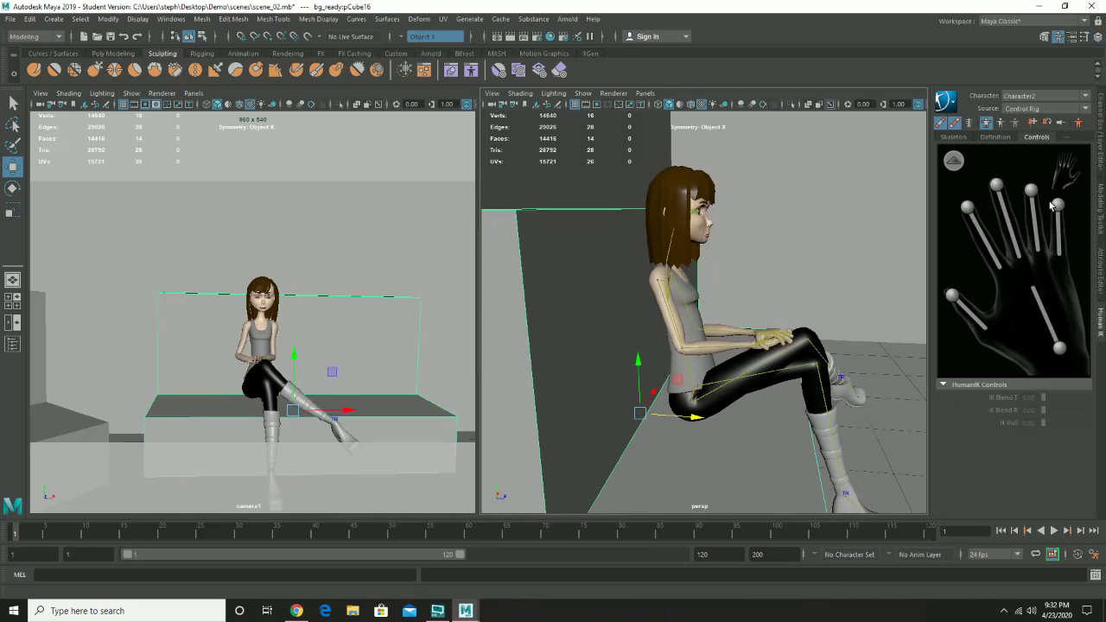
pyautogui.click(953, 163)
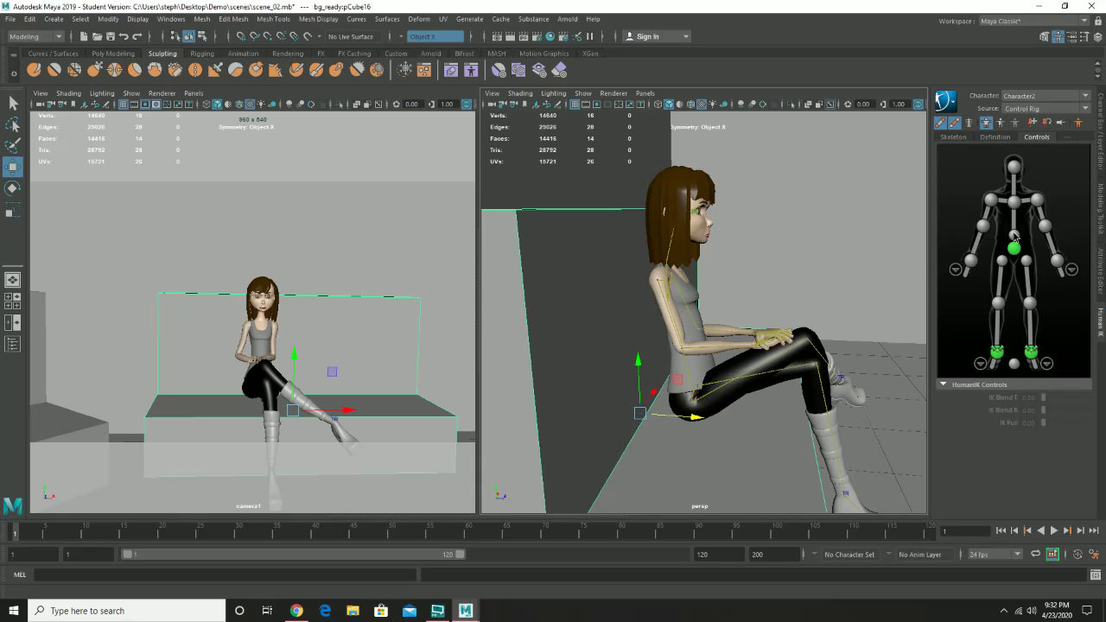
pyautogui.click(1015, 236)
pyautogui.press('e')
pyautogui.moveTo(740, 363); pyautogui.dragTo(733, 349)
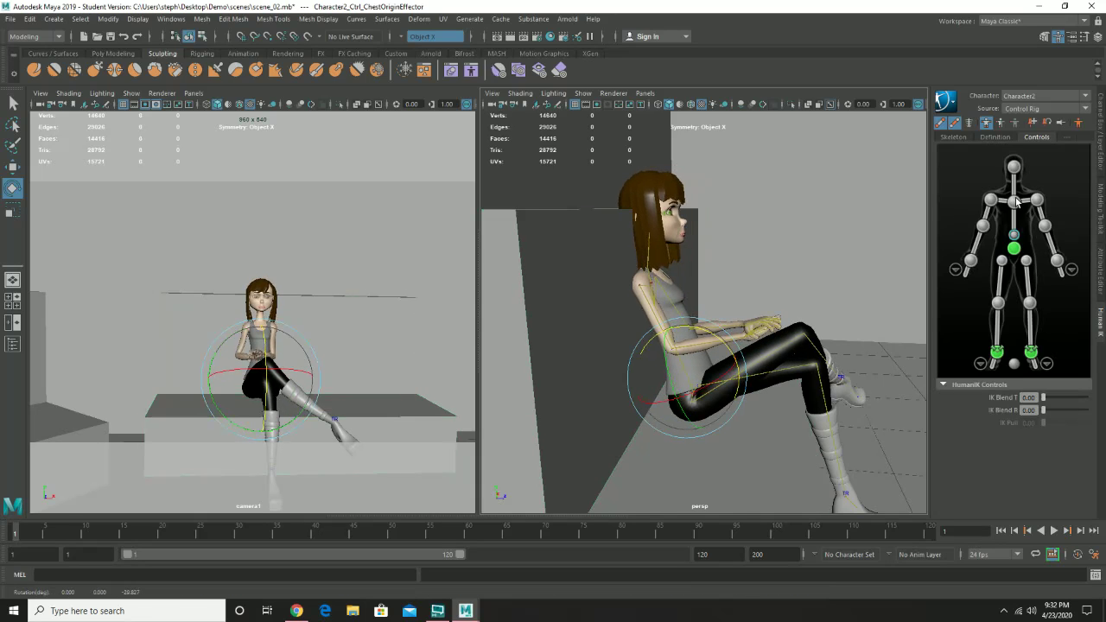
# Rotate the chest end effector so the upper torso and head come forward, and select the hips effector.
pyautogui.click(1014, 202)
pyautogui.moveTo(710, 278); pyautogui.dragTo(739, 285)
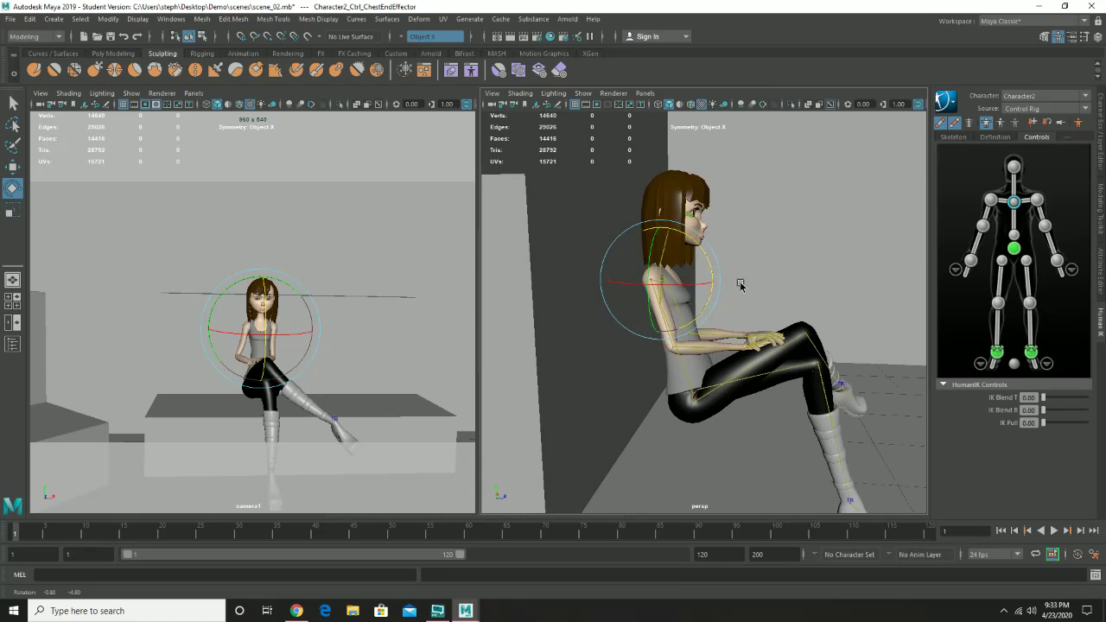
pyautogui.click(1015, 249)
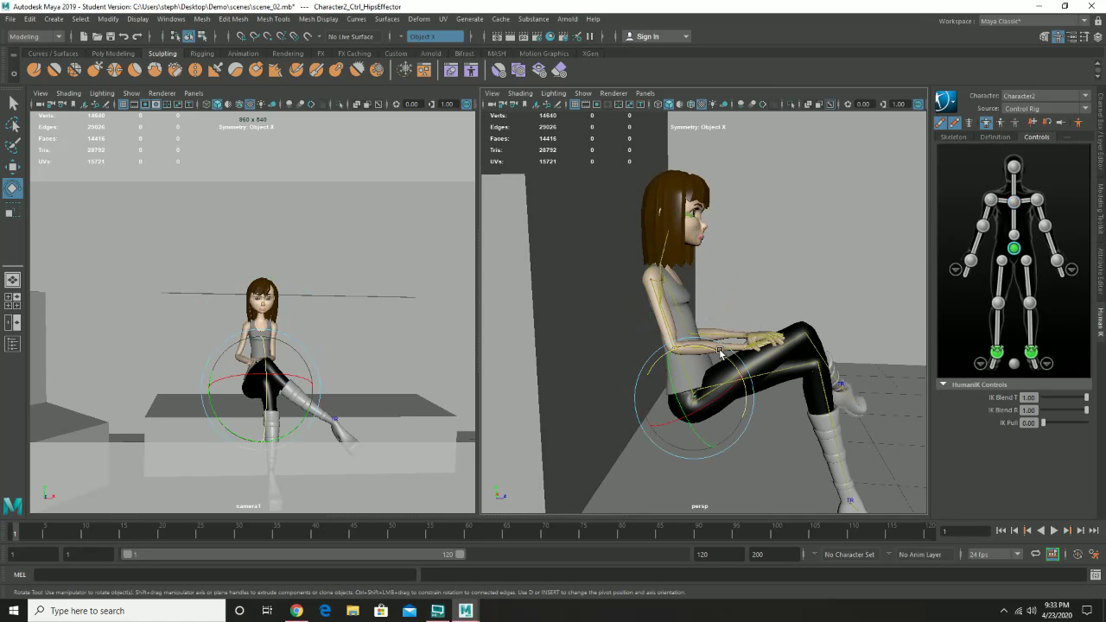
pyautogui.moveTo(716, 344); pyautogui.dragTo(797, 476)
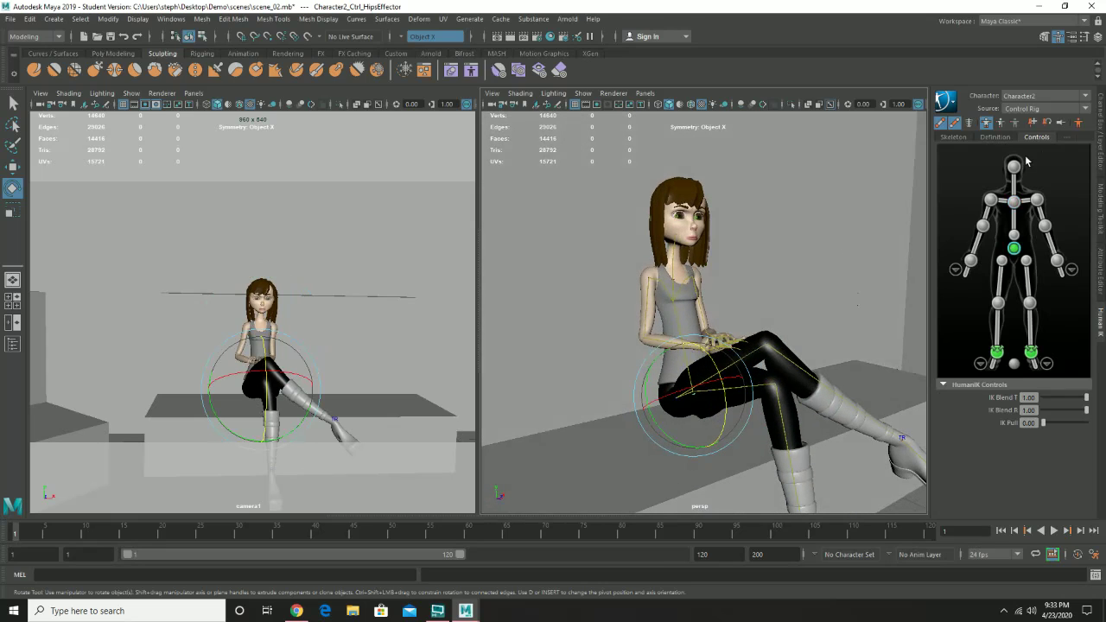
# Rotate the head effector to adjust the head's tilt.
pyautogui.click(1015, 166)
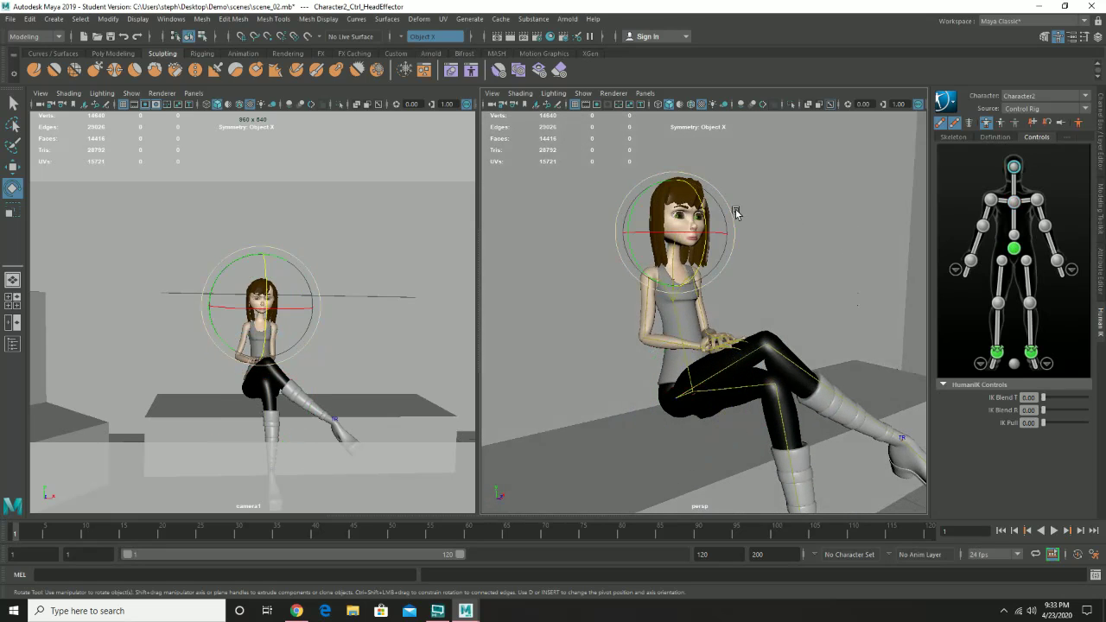
pyautogui.moveTo(714, 216); pyautogui.dragTo(706, 210)
pyautogui.hotkey('ctrl', 'z')
pyautogui.scroll(5, 705, 209)
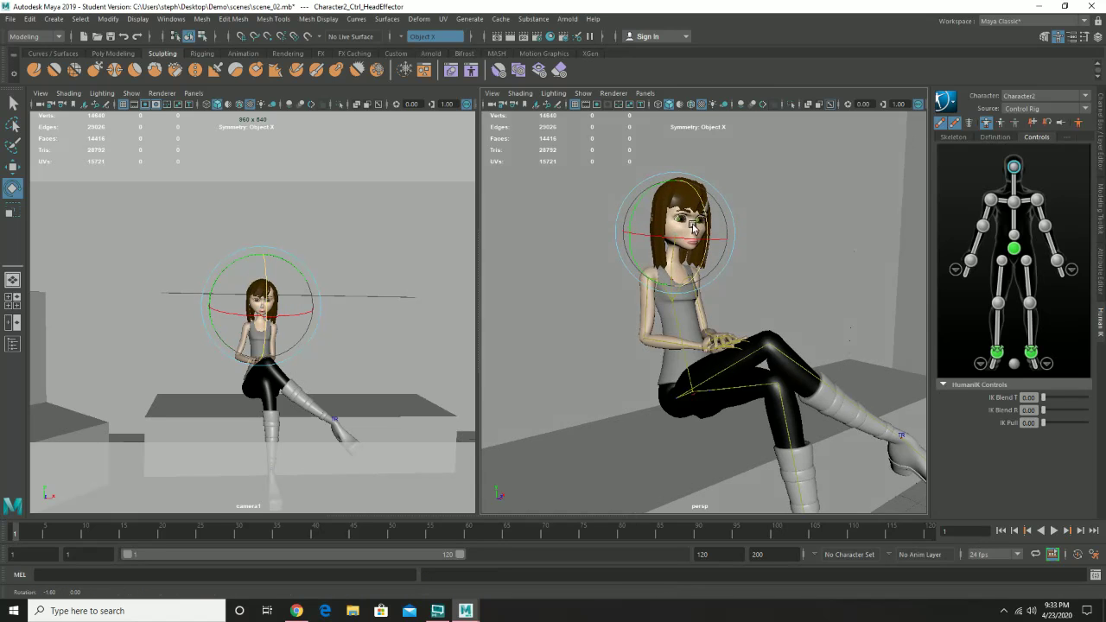
# Rotate the neck control so the neck and head tilt forward.
pyautogui.click(1014, 185)
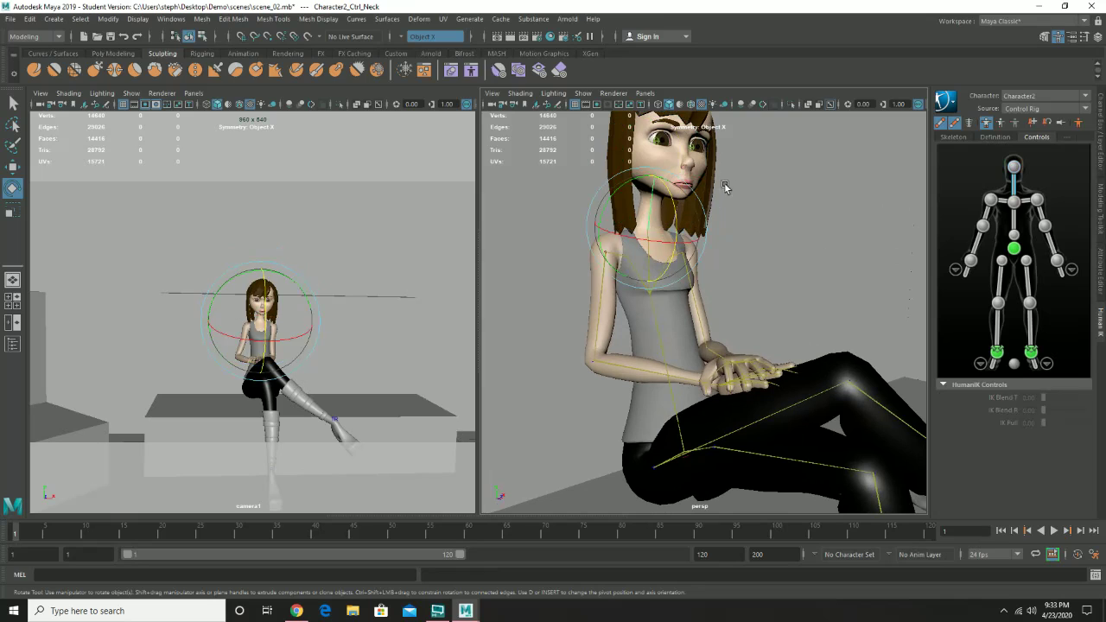
pyautogui.moveTo(679, 201); pyautogui.dragTo(673, 210)
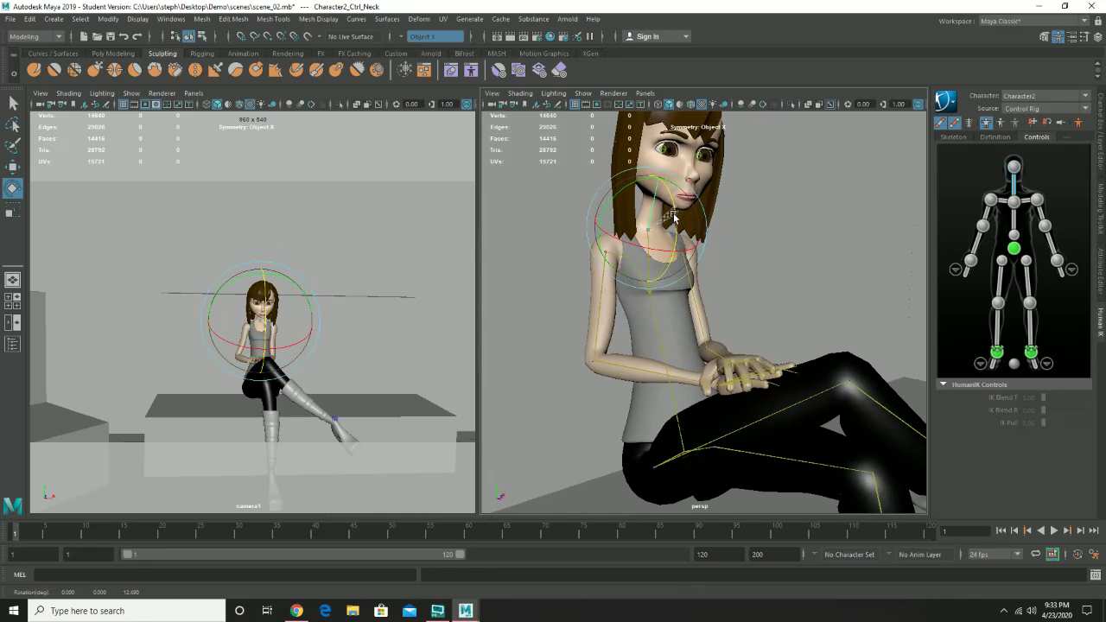
pyautogui.keyDown('alt'); pyautogui.moveTo(656, 295); pyautogui.dragTo(733, 296); pyautogui.keyUp('alt')
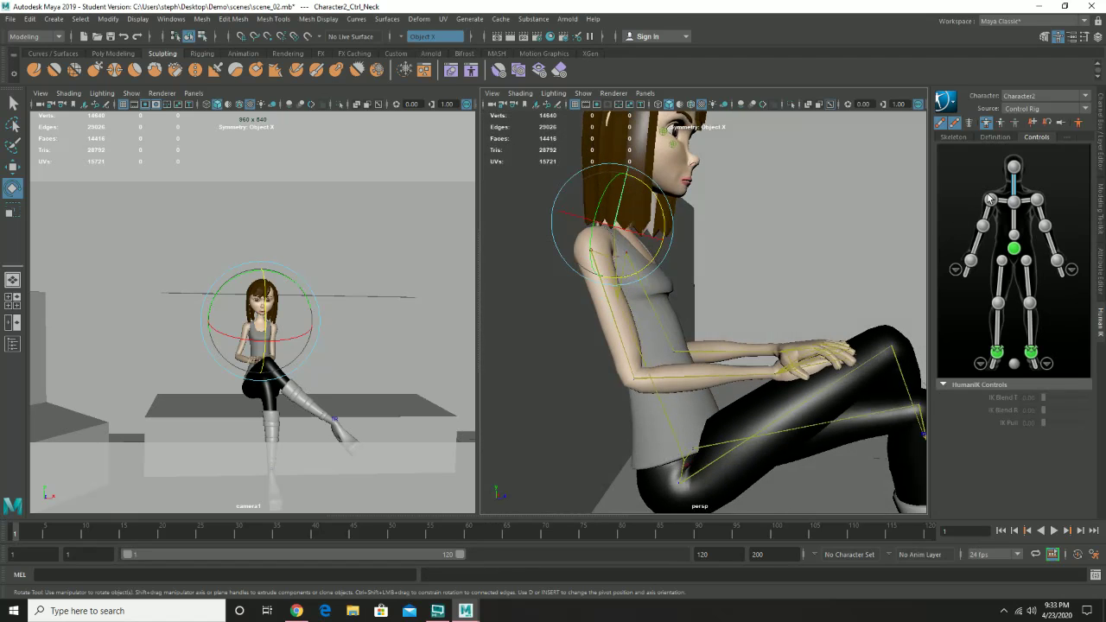
# Lower the bench's backrest behind the character by moving its top face down.
pyautogui.click(1015, 235)
pyautogui.moveTo(700, 386); pyautogui.dragTo(528, 296)
pyautogui.keyDown('alt'); pyautogui.moveTo(765, 240); pyautogui.dragTo(788, 266); pyautogui.keyUp('alt')
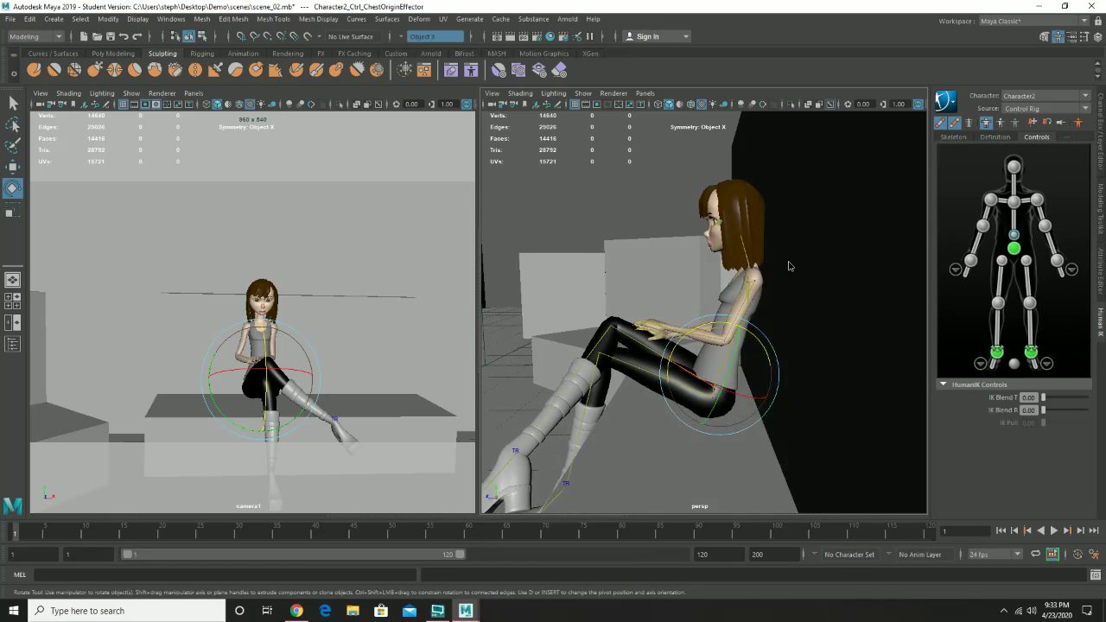
pyautogui.moveTo(788, 266); pyautogui.dragTo(793, 296, button='right')
pyautogui.click(834, 235)
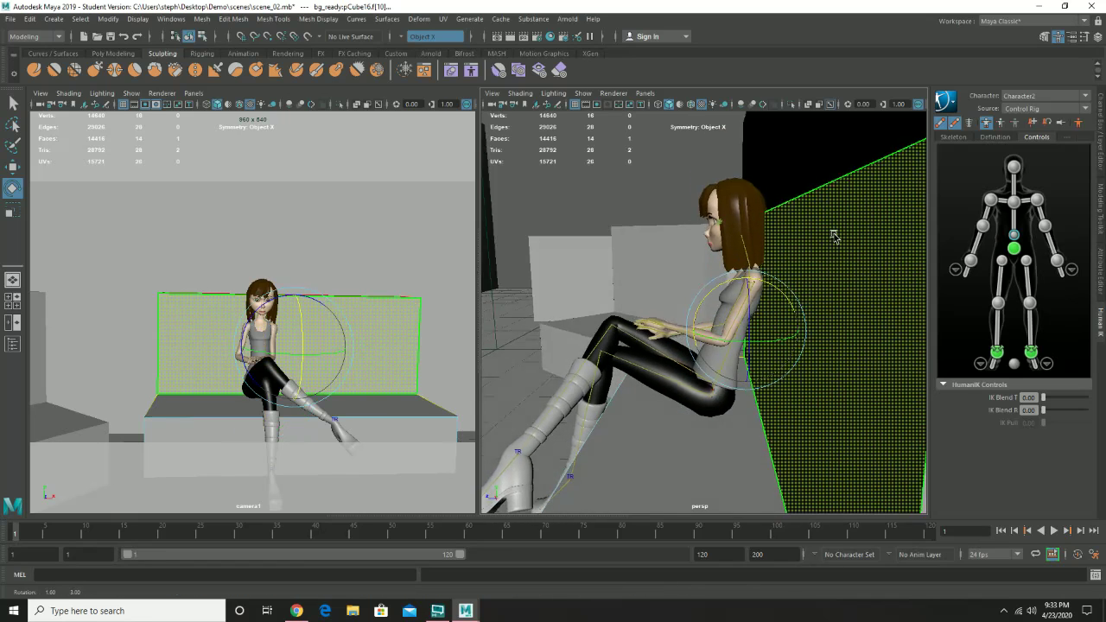
pyautogui.moveTo(834, 235)
pyautogui.keyDown('alt'); pyautogui.mouseDown()
pyautogui.moveTo(815, 242)
pyautogui.moveTo(853, 177)
pyautogui.moveTo(828, 178)
pyautogui.moveTo(822, 250)
pyautogui.mouseUp(); pyautogui.keyUp('alt')
pyautogui.click(815, 242)
pyautogui.press('w')
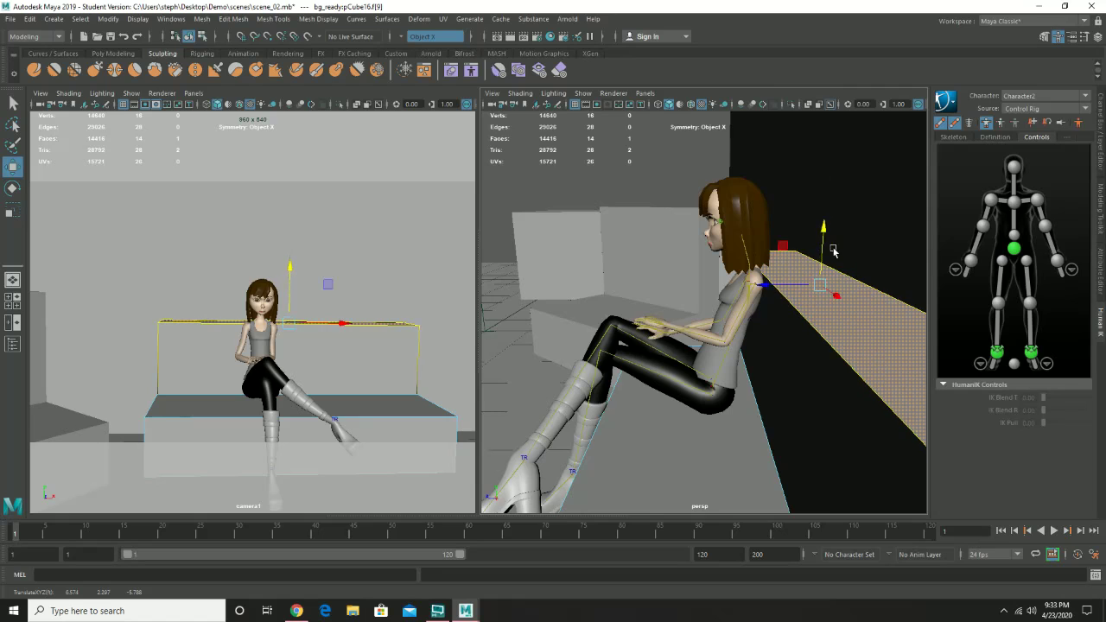
pyautogui.keyDown('alt'); pyautogui.moveTo(696, 266); pyautogui.dragTo(879, 263); pyautogui.keyUp('alt')
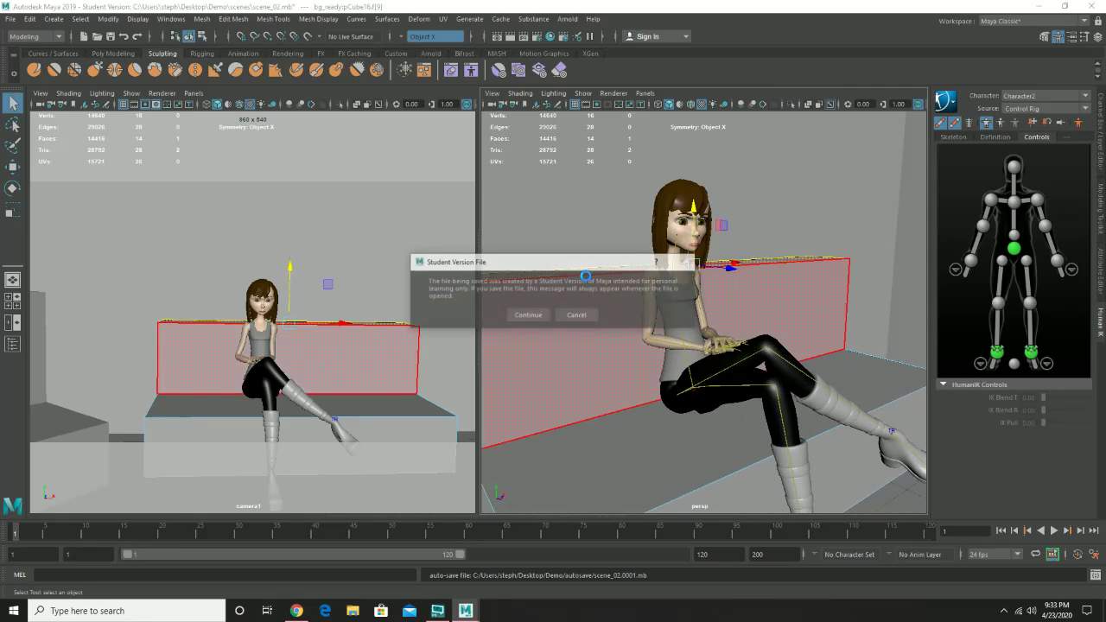
# Accept the student version notice and return the bench to object selection mode.
pyautogui.click(531, 316)
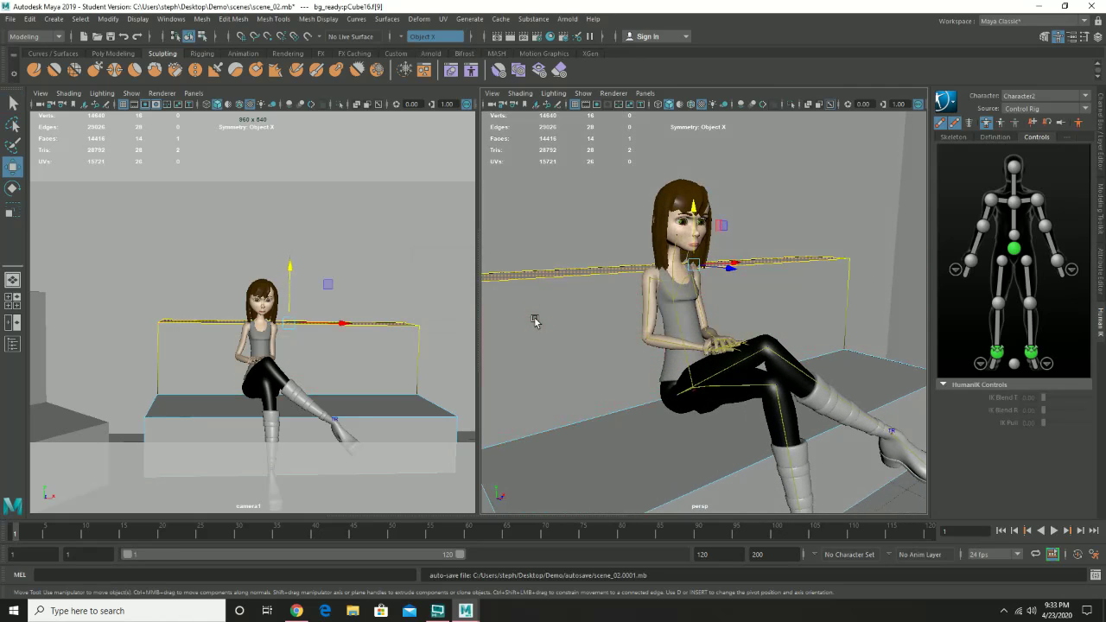
pyautogui.moveTo(572, 292); pyautogui.dragTo(596, 277, button='right')
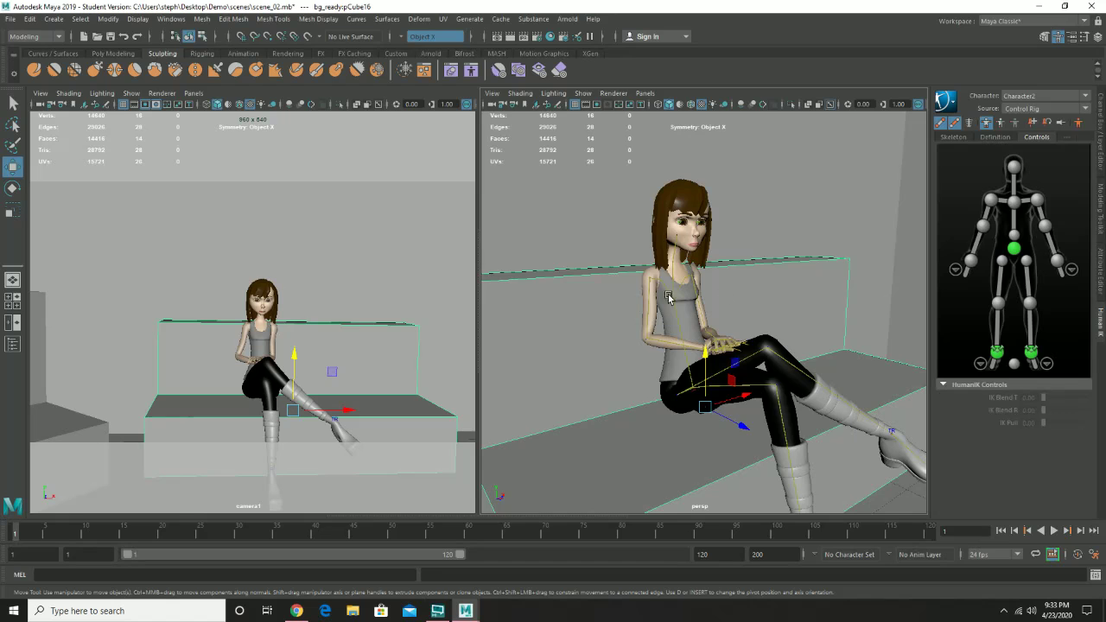
pyautogui.moveTo(670, 299)
pyautogui.keyDown('alt'); pyautogui.mouseDown()
pyautogui.moveTo(746, 299)
pyautogui.moveTo(570, 288)
pyautogui.moveTo(657, 271)
pyautogui.moveTo(685, 304)
pyautogui.mouseUp(); pyautogui.keyUp('alt')
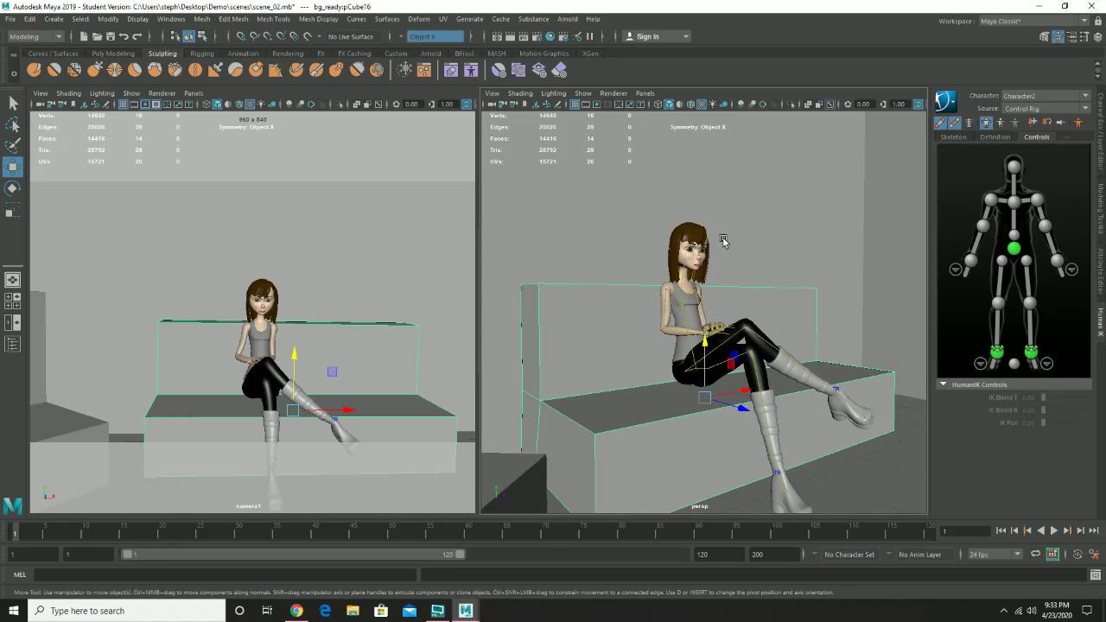
# Save the scene, accepting the student version notice, and return to the Move tool.
pyautogui.click(9, 19)
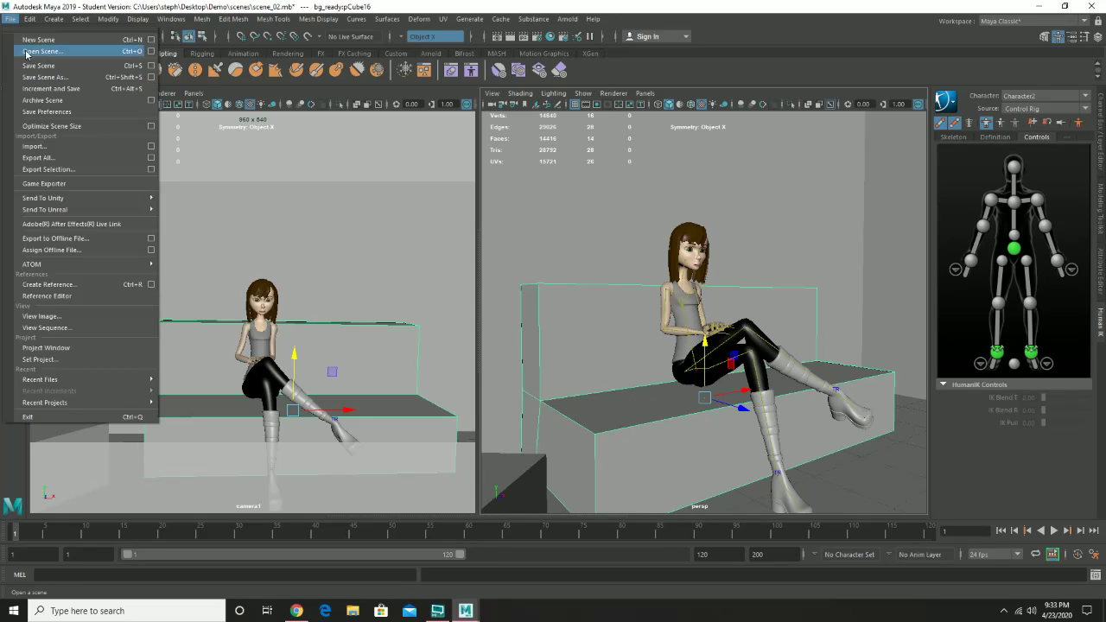
pyautogui.click(38, 66)
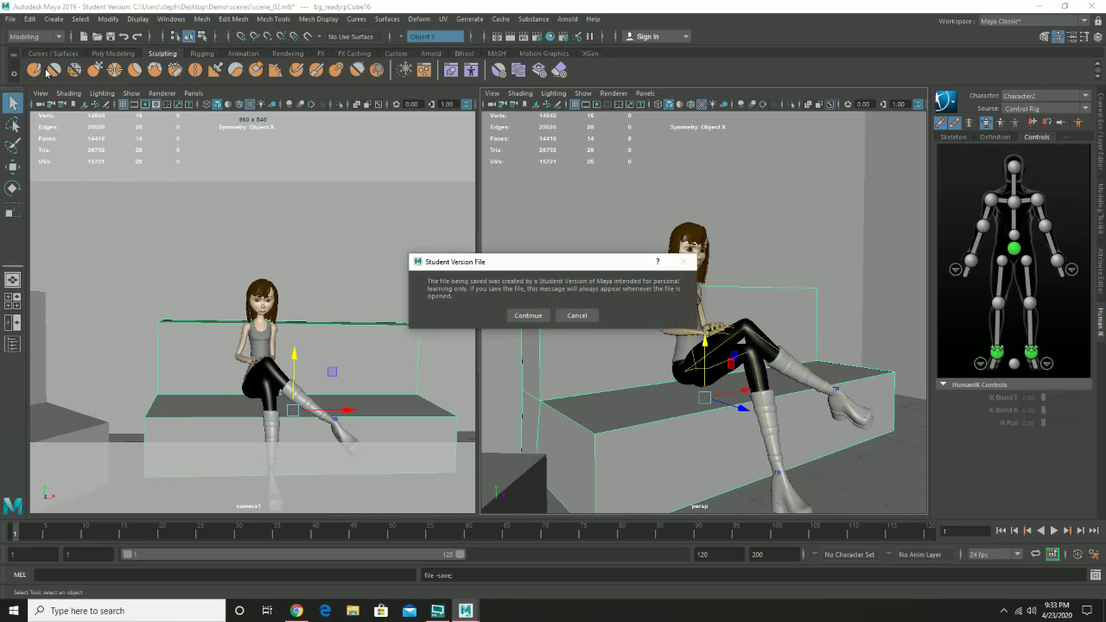
pyautogui.click(528, 317)
pyautogui.press('w')
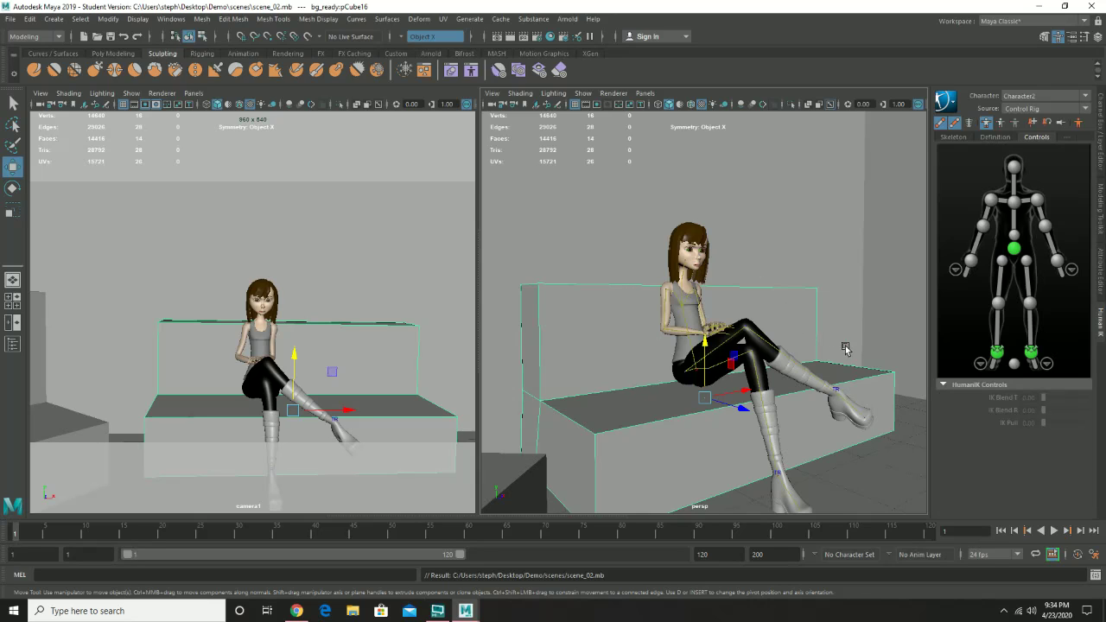
# Select the character's hips effector and set the HumanIK keying mode to Full Body.
pyautogui.keyDown('alt'); pyautogui.moveTo(830, 313); pyautogui.dragTo(705, 376); pyautogui.keyUp('alt')
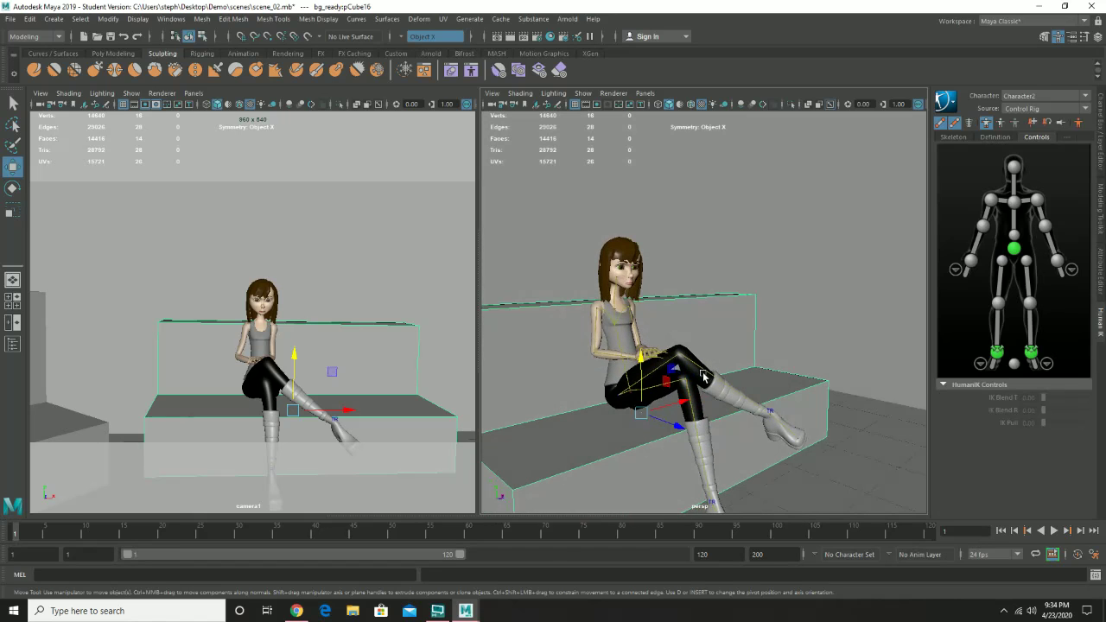
pyautogui.keyDown('alt'); pyautogui.moveTo(704, 376); pyautogui.dragTo(748, 402, button='right'); pyautogui.keyUp('alt')
pyautogui.keyDown('alt'); pyautogui.moveTo(730, 402); pyautogui.dragTo(786, 378); pyautogui.keyUp('alt')
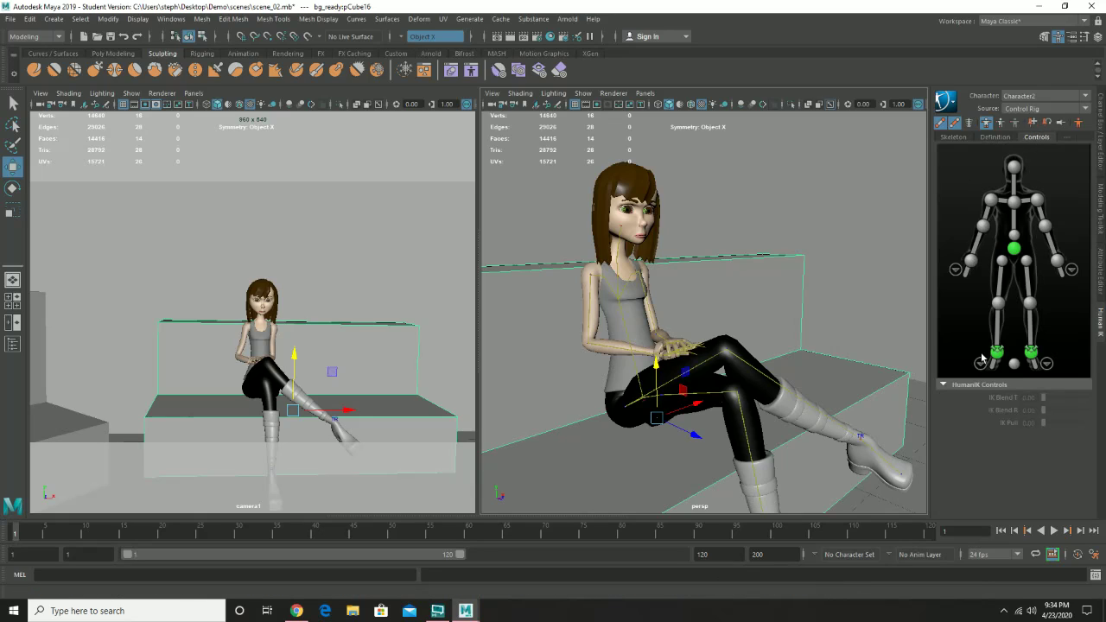
pyautogui.click(1014, 249)
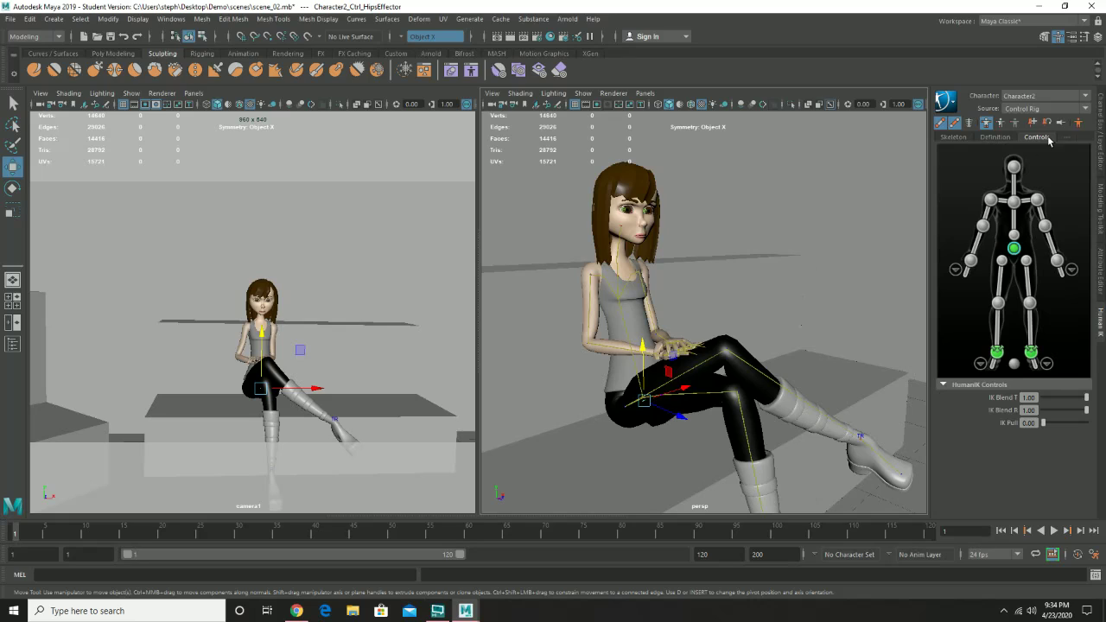
pyautogui.click(987, 123)
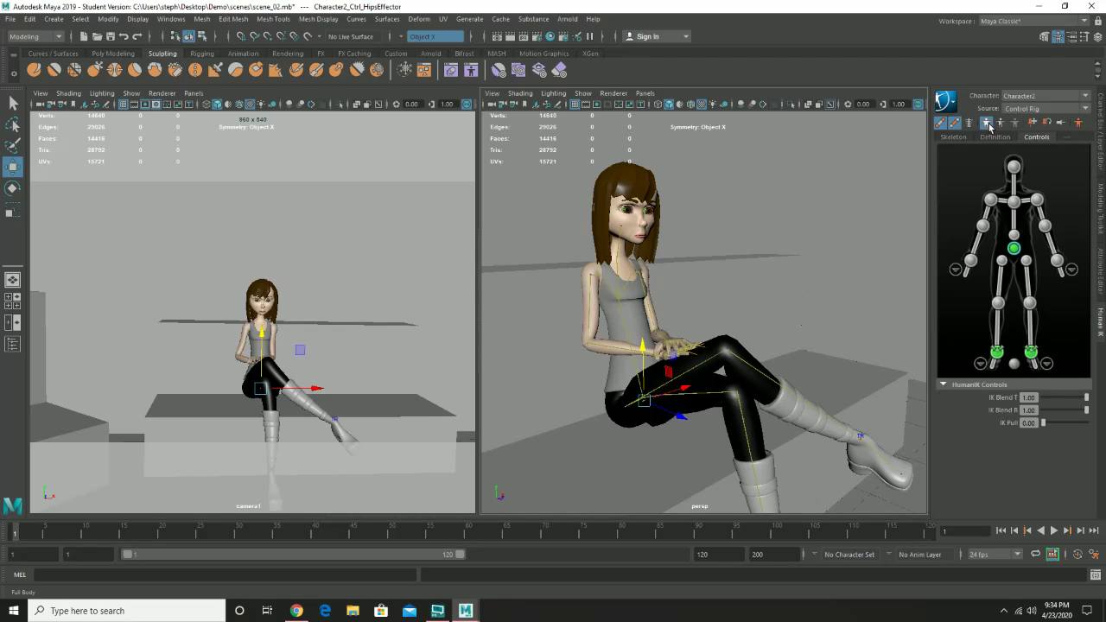
pyautogui.click(990, 126)
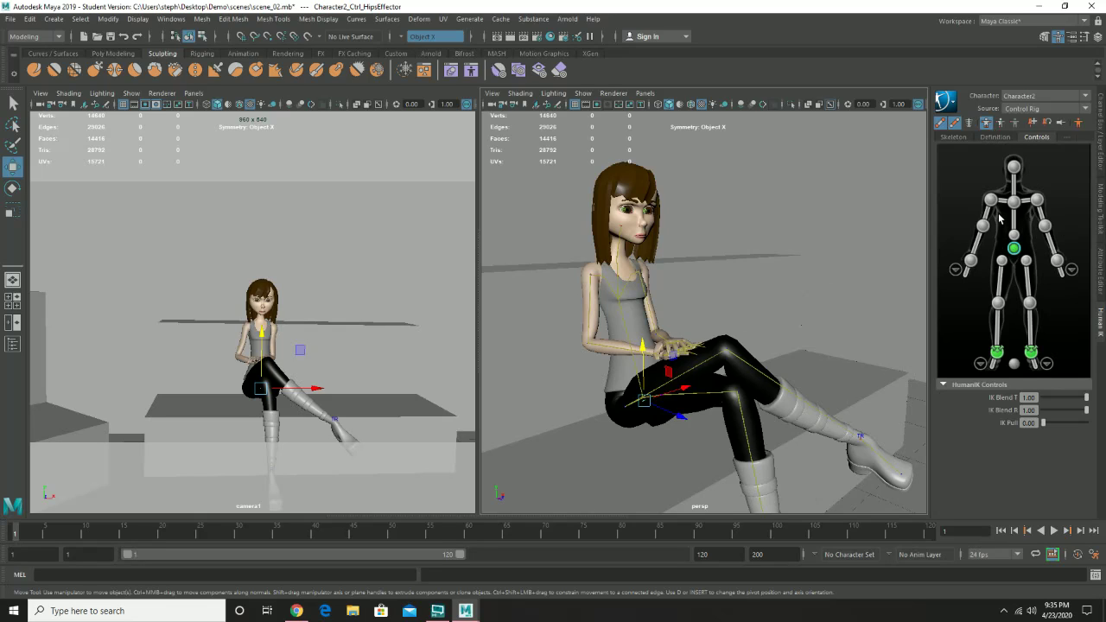
# Examine the character's face, upper body and resting hands from several angles.
pyautogui.keyDown('alt'); pyautogui.moveTo(739, 274); pyautogui.dragTo(590, 234); pyautogui.keyUp('alt')
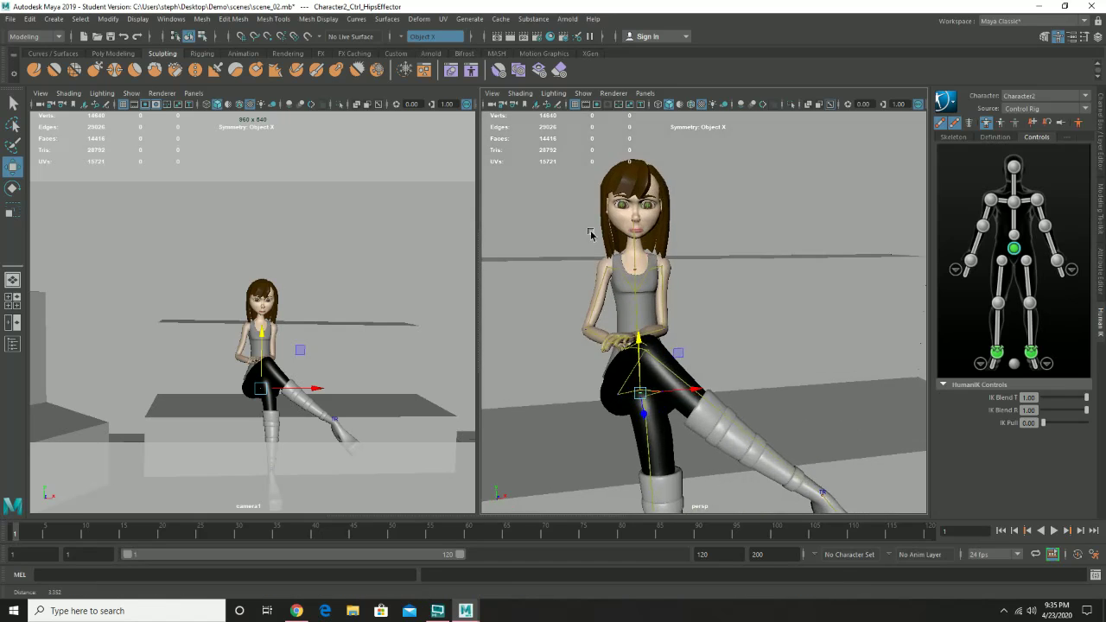
pyautogui.scroll(5, 657, 259)
pyautogui.keyDown('alt'); pyautogui.moveTo(621, 254); pyautogui.dragTo(737, 373, button='middle'); pyautogui.keyUp('alt')
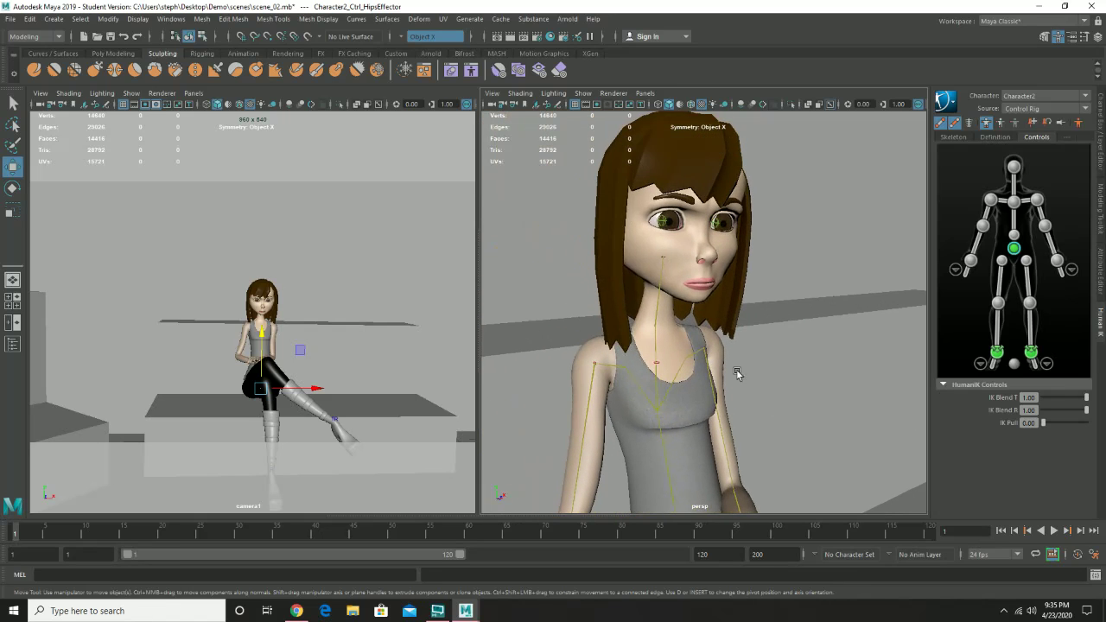
pyautogui.keyDown('alt'); pyautogui.moveTo(737, 373); pyautogui.dragTo(718, 367); pyautogui.keyUp('alt')
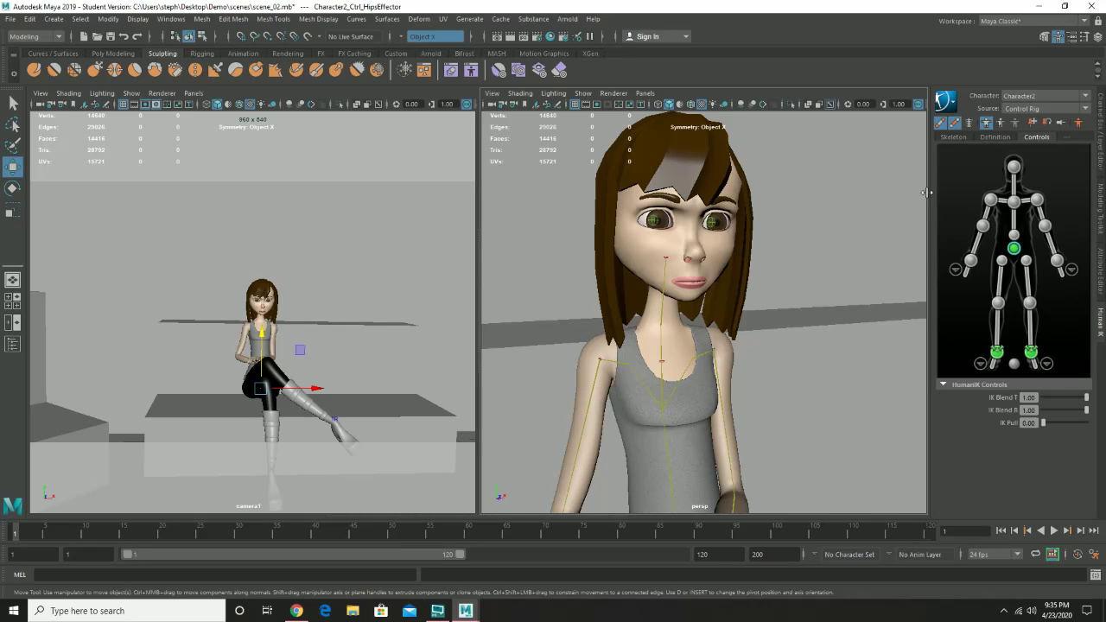
pyautogui.keyDown('alt'); pyautogui.moveTo(720, 240); pyautogui.dragTo(653, 245); pyautogui.keyUp('alt')
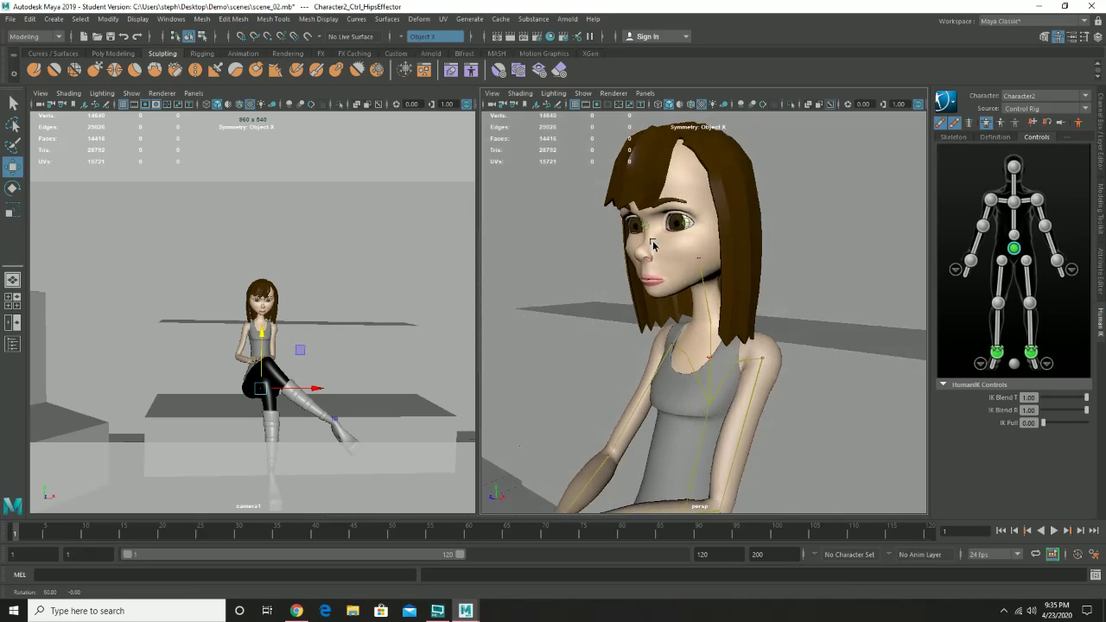
pyautogui.keyDown('alt'); pyautogui.moveTo(603, 311); pyautogui.dragTo(743, 300); pyautogui.keyUp('alt')
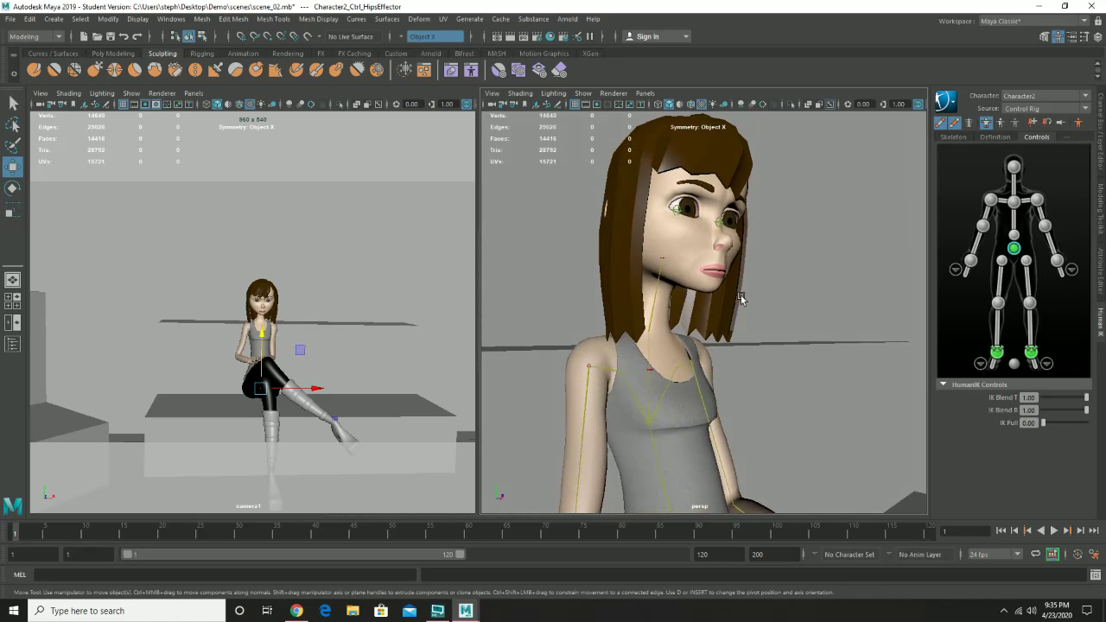
pyautogui.scroll(-3, 777, 311)
pyautogui.keyDown('alt'); pyautogui.moveTo(736, 392); pyautogui.dragTo(692, 305, button='middle'); pyautogui.keyUp('alt')
pyautogui.keyDown('alt'); pyautogui.moveTo(693, 322); pyautogui.dragTo(695, 329); pyautogui.keyUp('alt')
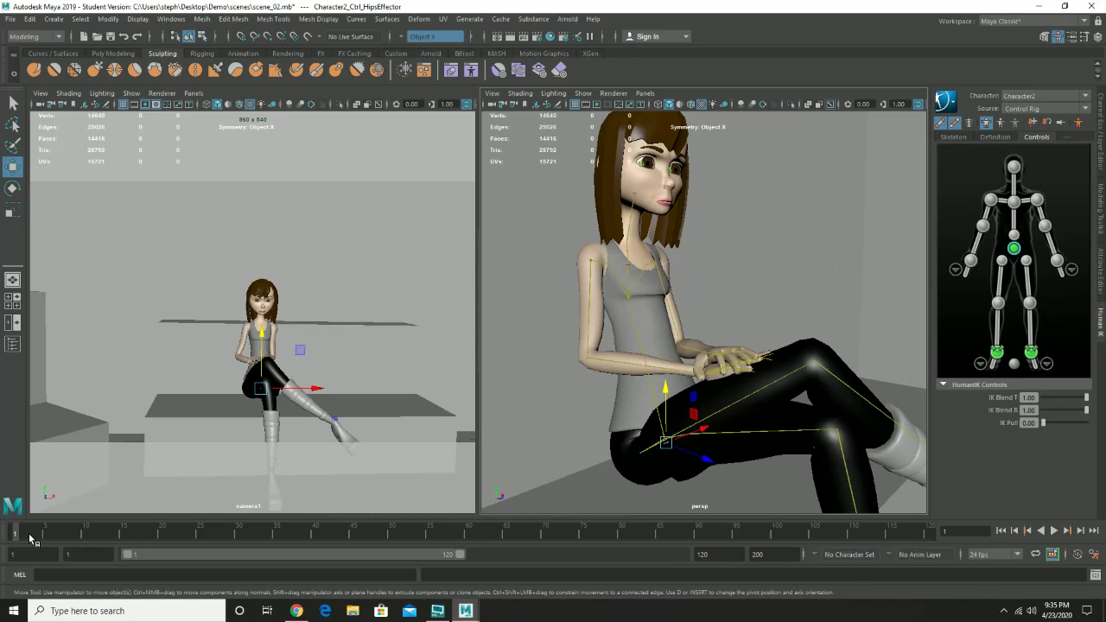
# Set a full-body keyframe for the seated pose at frame 1.
pyautogui.press('s')
pyautogui.moveTo(20, 530); pyautogui.dragTo(10, 534)
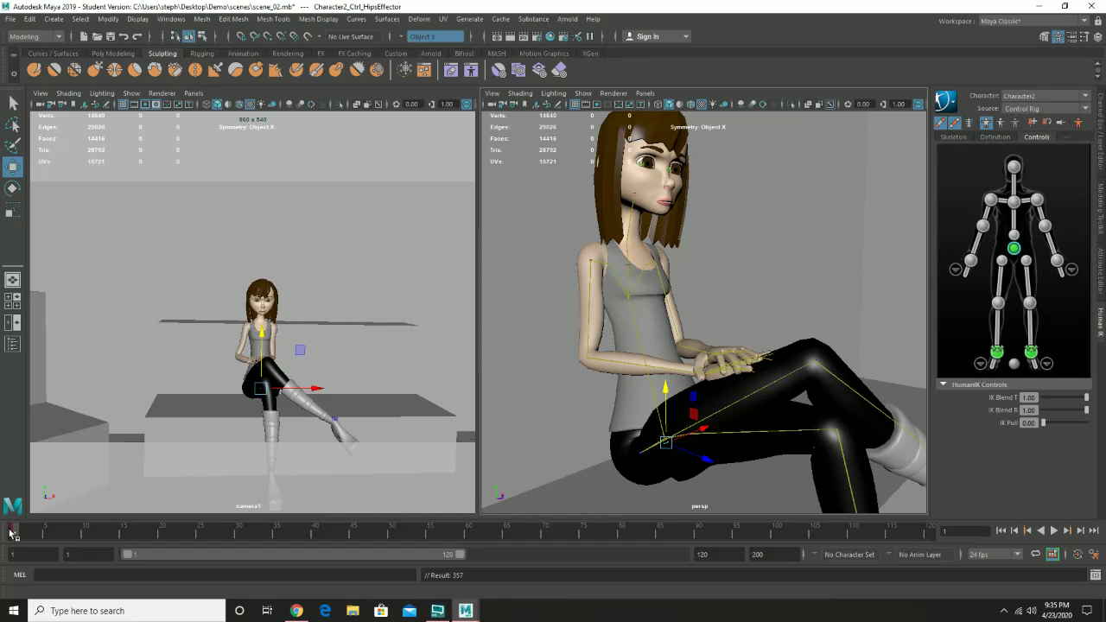
pyautogui.scroll(-1, 749, 356)
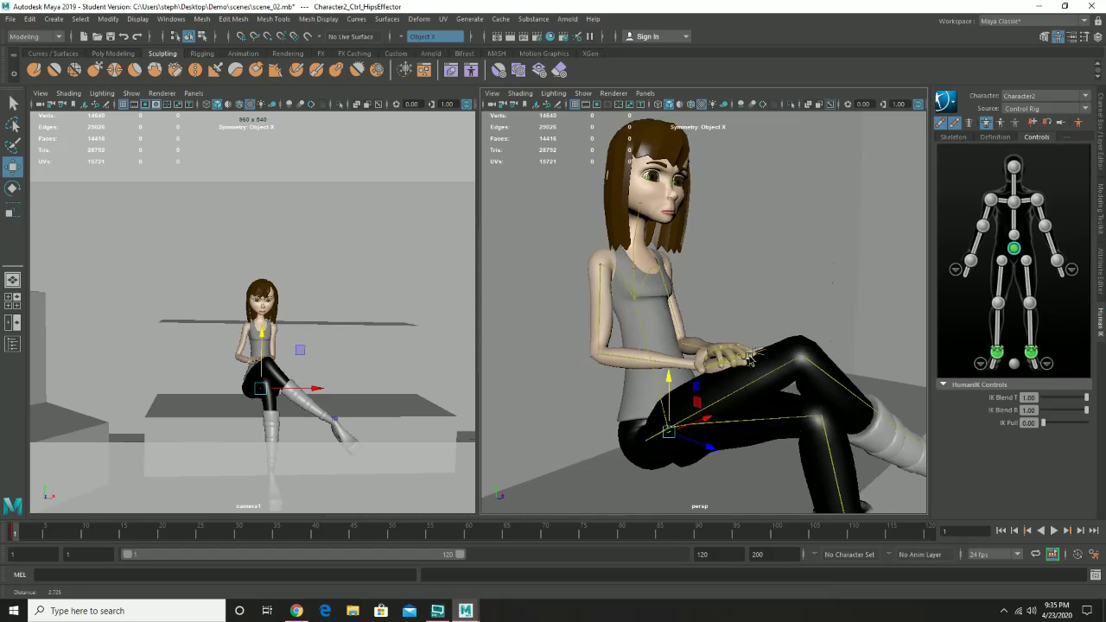
# Select the right lower leg control and examine the crossed legs from several angles.
pyautogui.keyDown('alt'); pyautogui.moveTo(749, 356); pyautogui.dragTo(778, 337); pyautogui.keyUp('alt')
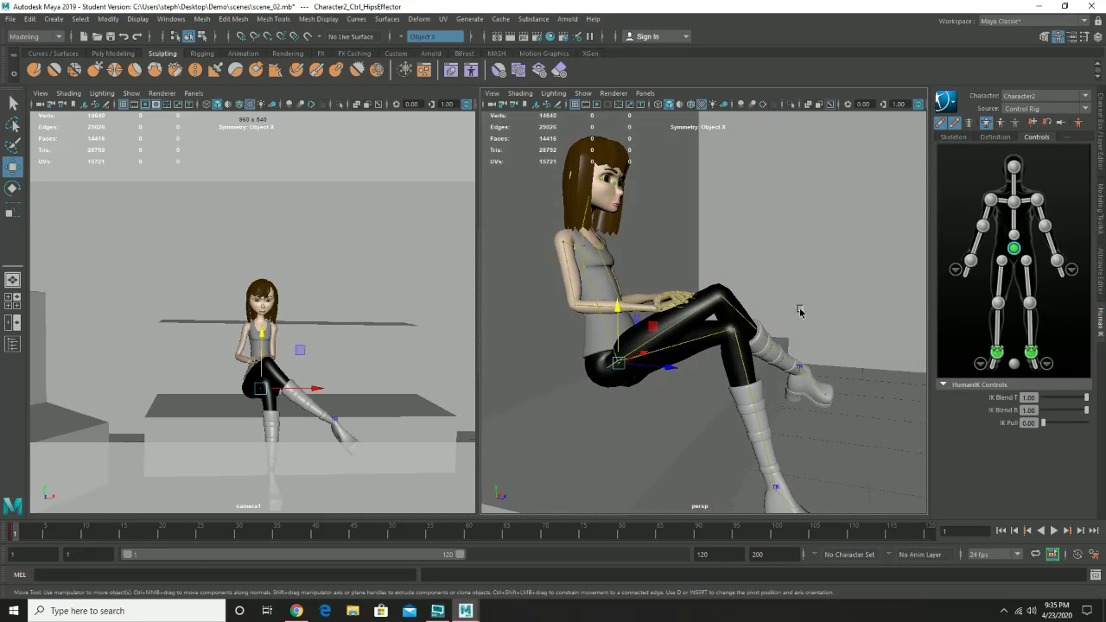
pyautogui.keyDown('alt'); pyautogui.moveTo(790, 313); pyautogui.dragTo(733, 311); pyautogui.keyUp('alt')
pyautogui.keyDown('alt'); pyautogui.moveTo(637, 315); pyautogui.dragTo(718, 303); pyautogui.keyUp('alt')
pyautogui.click(720, 306)
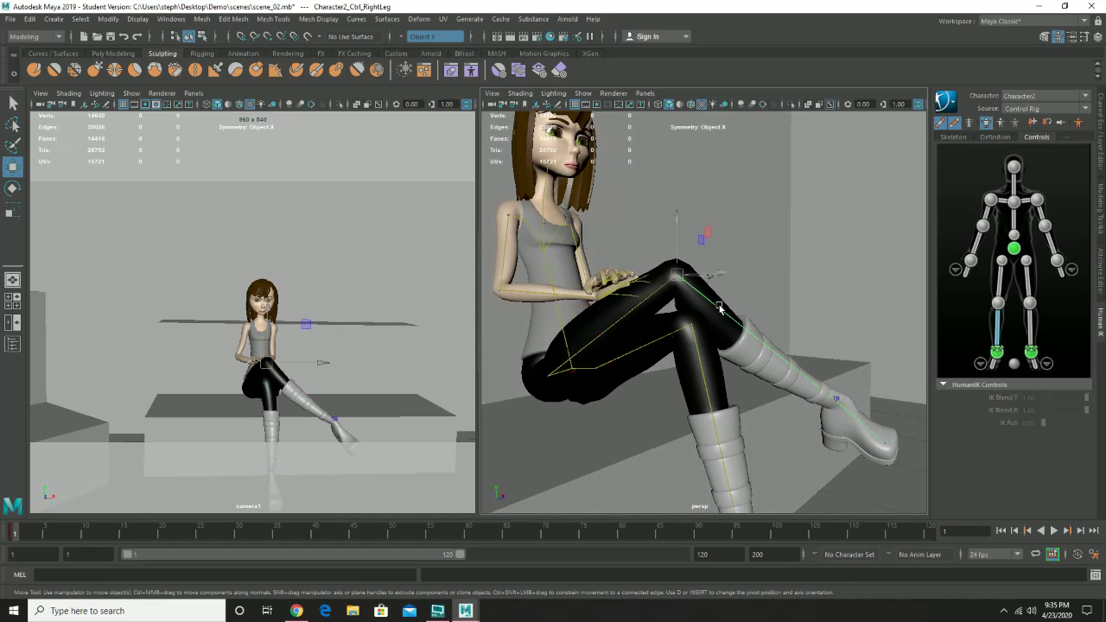
pyautogui.keyDown('alt'); pyautogui.moveTo(856, 368); pyautogui.dragTo(855, 422); pyautogui.keyUp('alt')
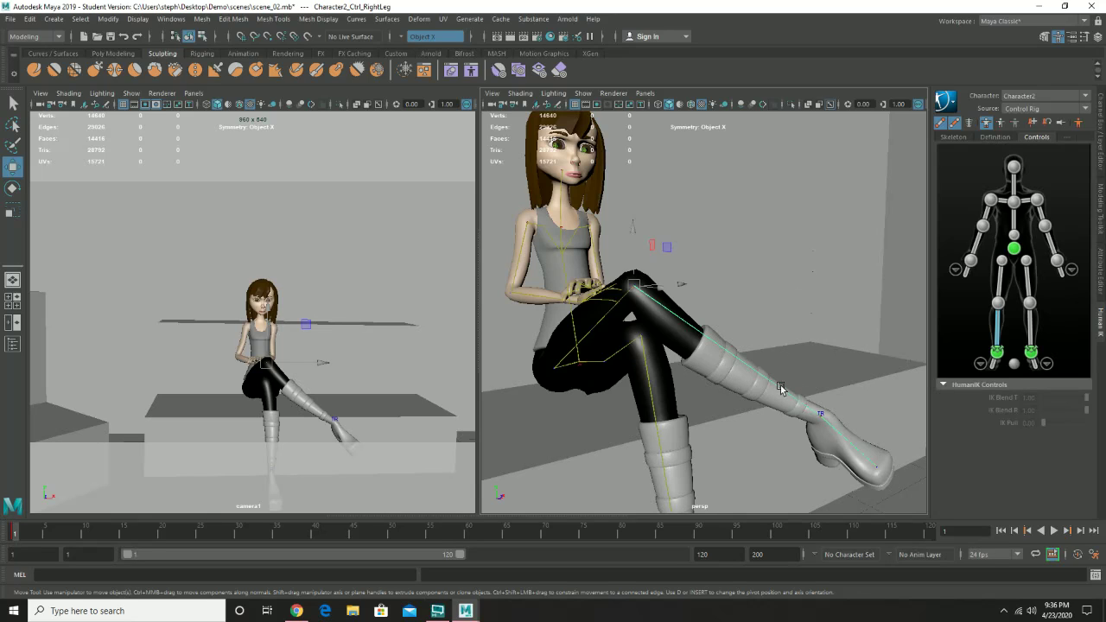
pyautogui.keyDown('alt'); pyautogui.moveTo(803, 335); pyautogui.dragTo(804, 343); pyautogui.keyUp('alt')
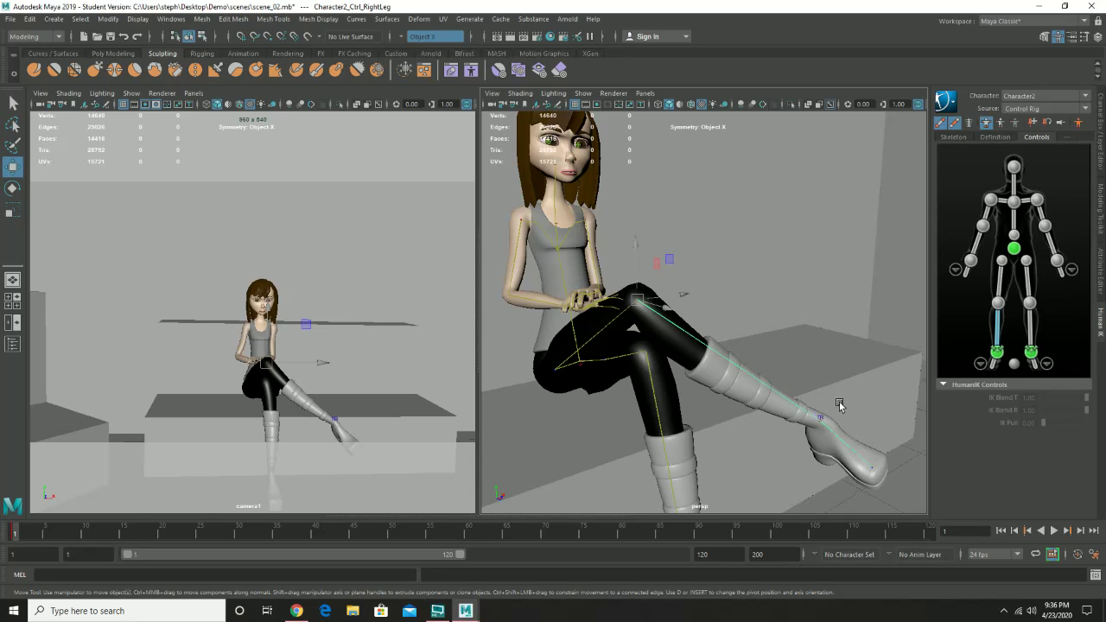
# Try moving the right ankle effector to shift the crossed leg, and undo the move.
pyautogui.click(1031, 353)
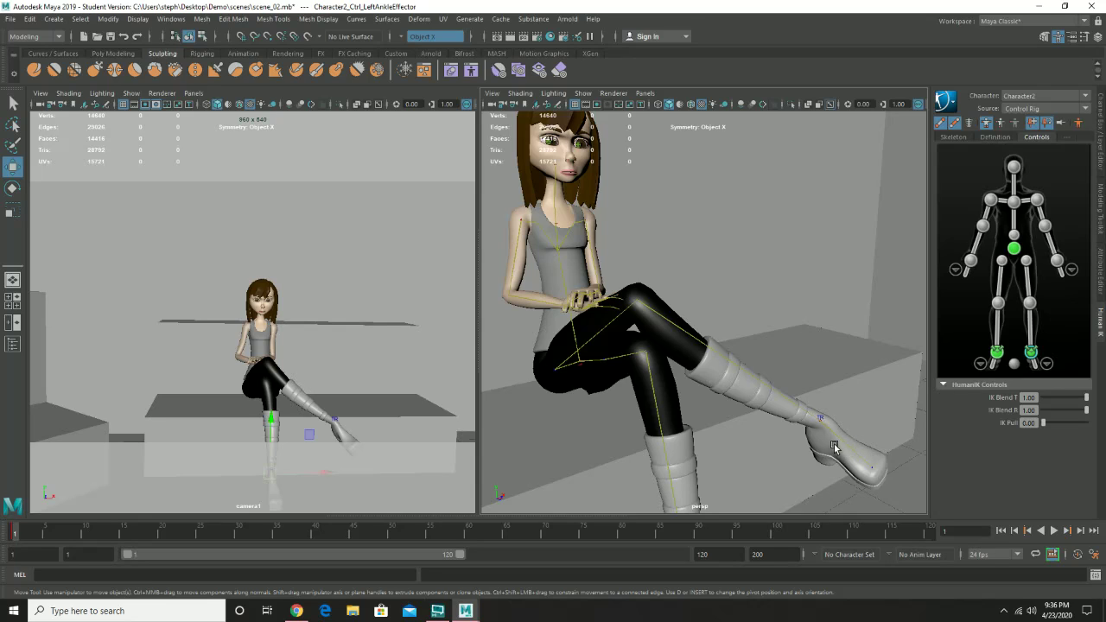
pyautogui.click(999, 354)
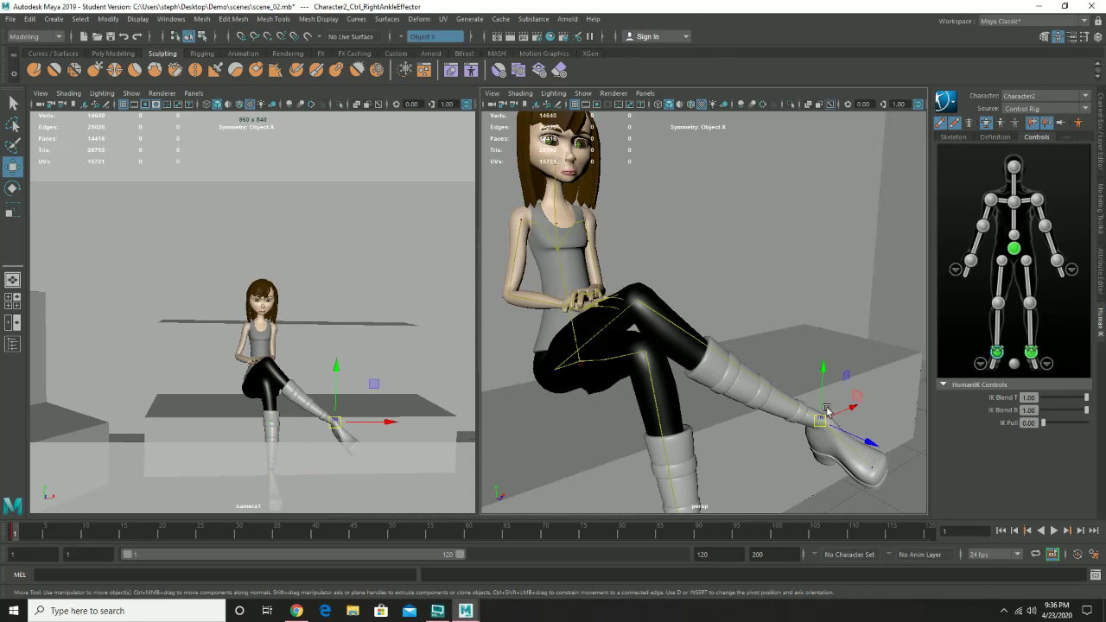
pyautogui.moveTo(828, 412); pyautogui.dragTo(823, 418)
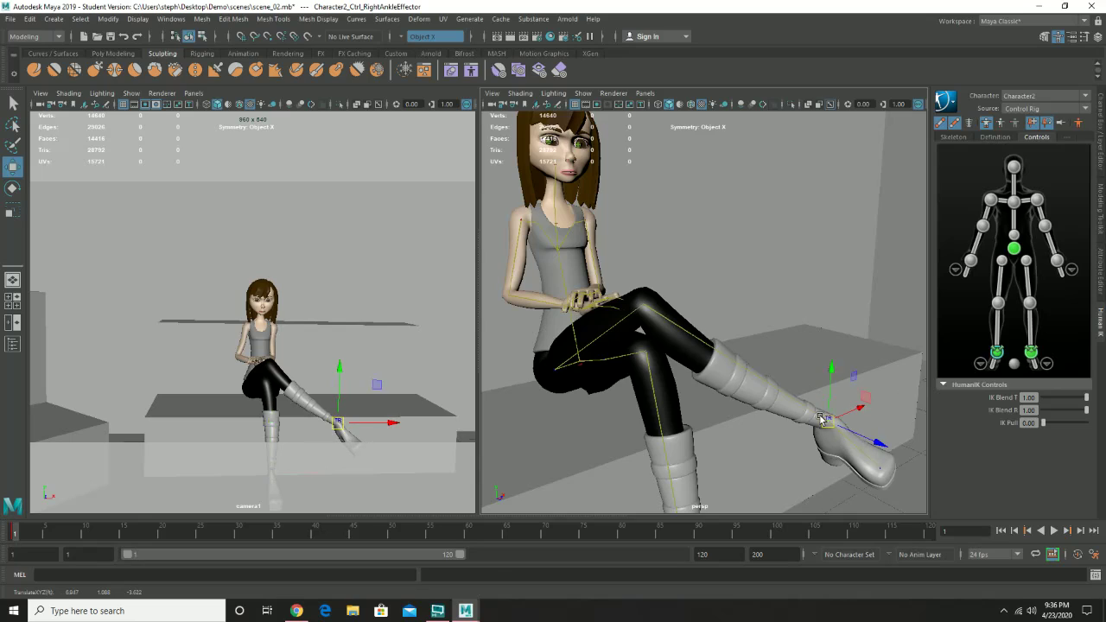
pyautogui.hotkey('ctrl', 'z')
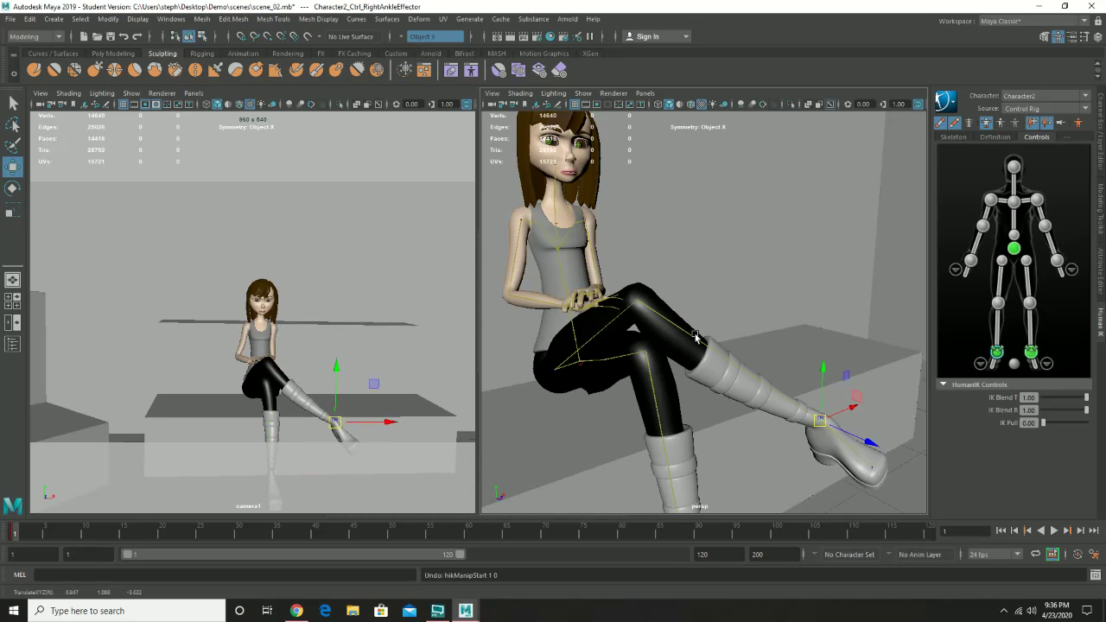
# Try rotating the right lower leg control at the knee, and undo the rotation.
pyautogui.click(686, 331)
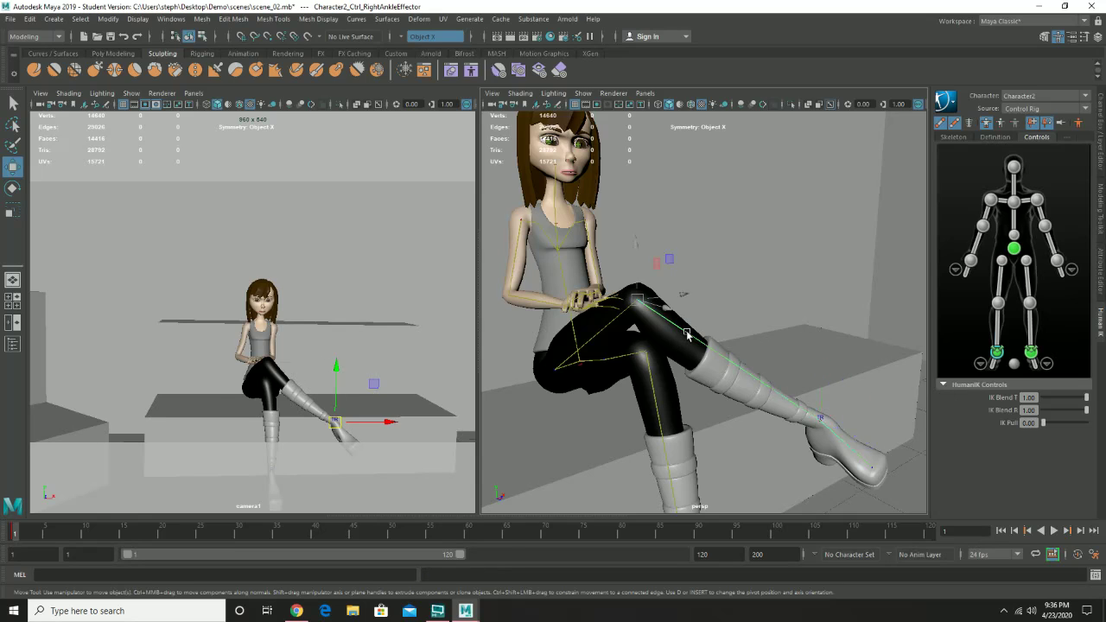
pyautogui.press('e')
pyautogui.moveTo(686, 330); pyautogui.dragTo(666, 298)
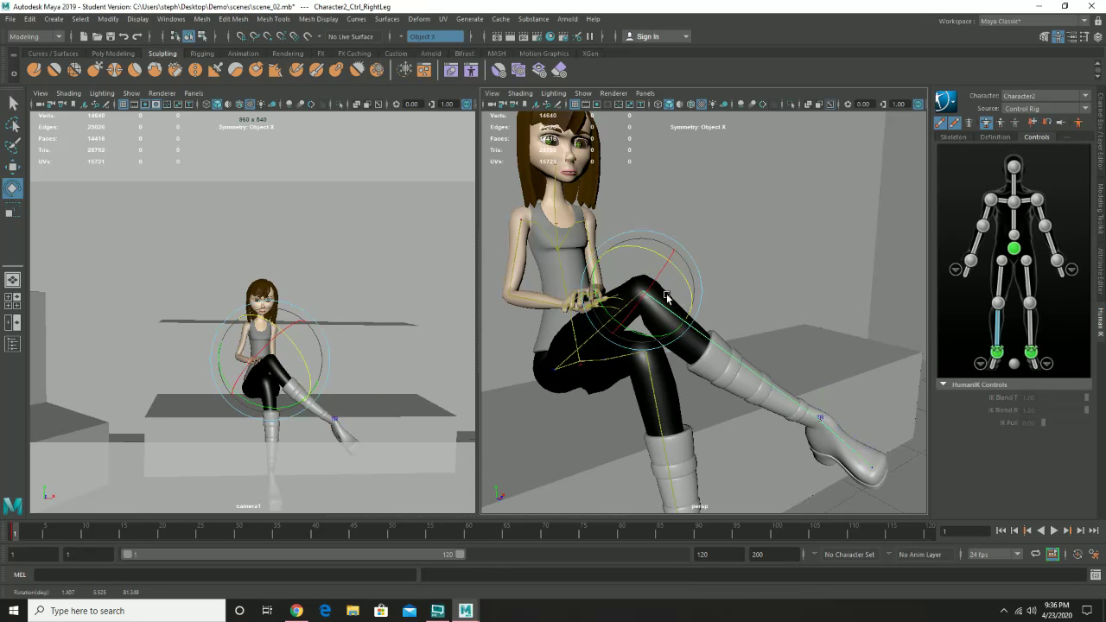
pyautogui.hotkey('ctrl', 'z')
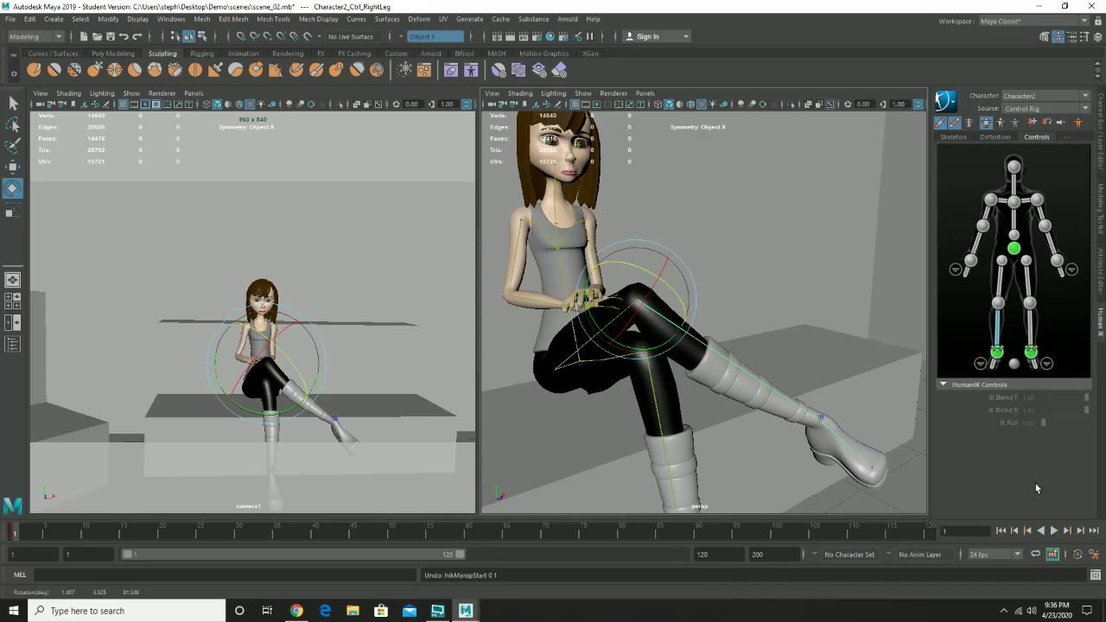
# Unpin the translation and rotation of the right ankle effector on the character's control rig.
pyautogui.click(1000, 349)
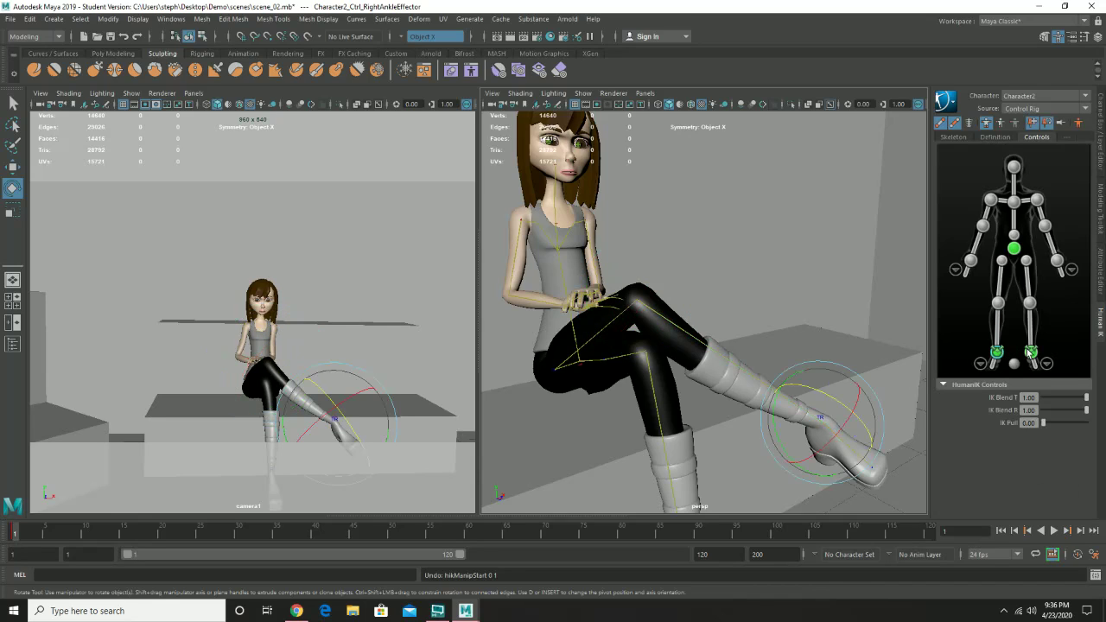
pyautogui.click(1032, 352)
pyautogui.click(1000, 349)
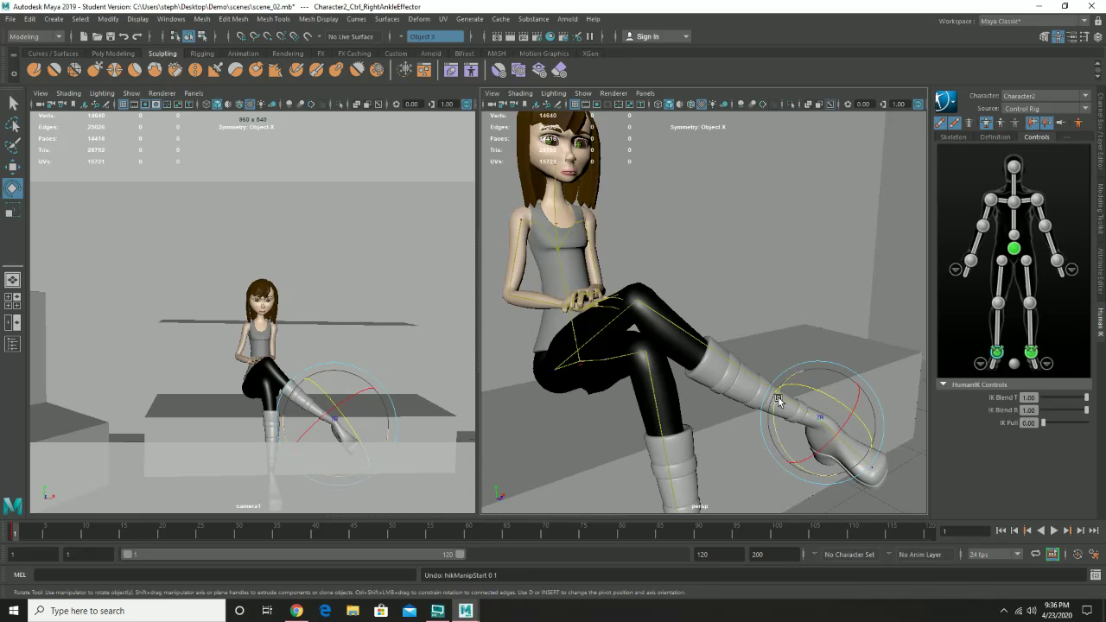
pyautogui.click(1036, 126)
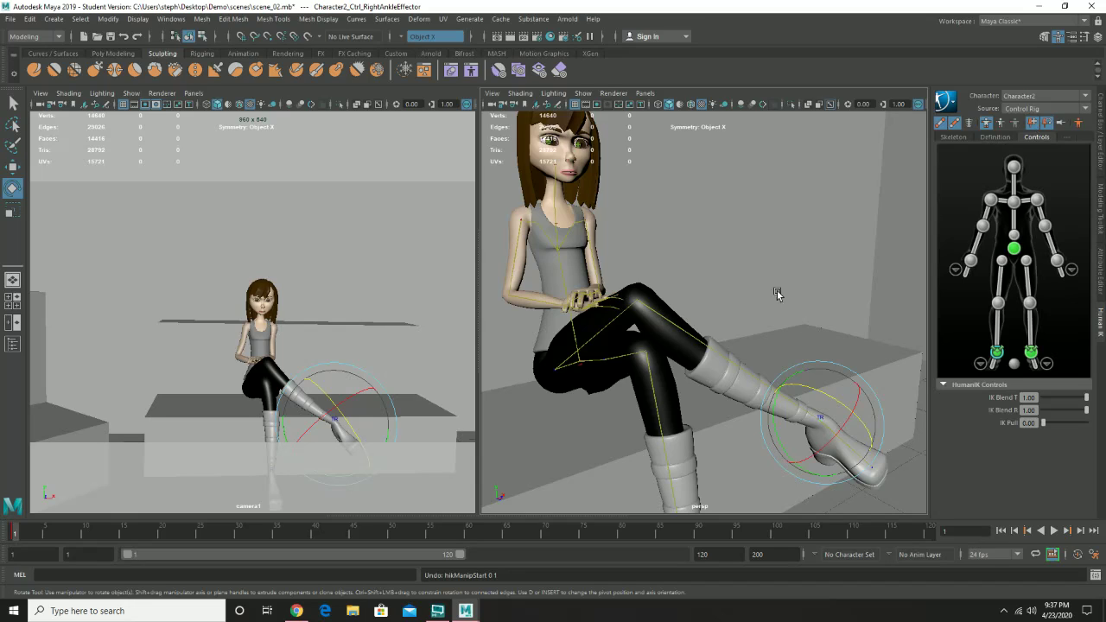
pyautogui.click(1046, 123)
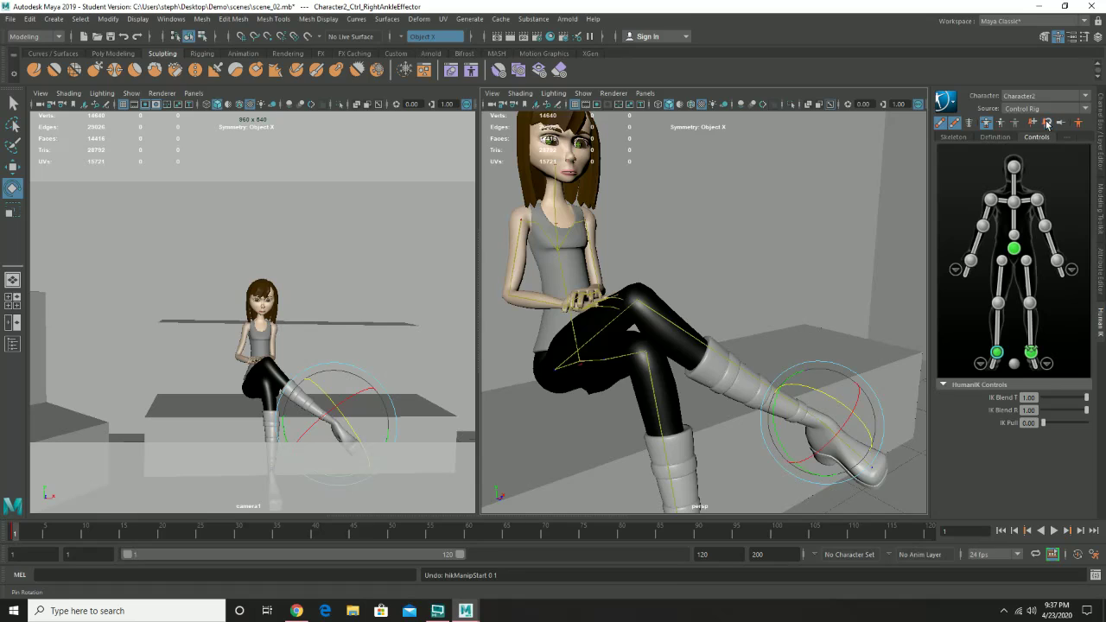
# Play back the timeline briefly and examine the playback speed in the Time Slider preferences.
pyautogui.hotkey('alt', 'v')
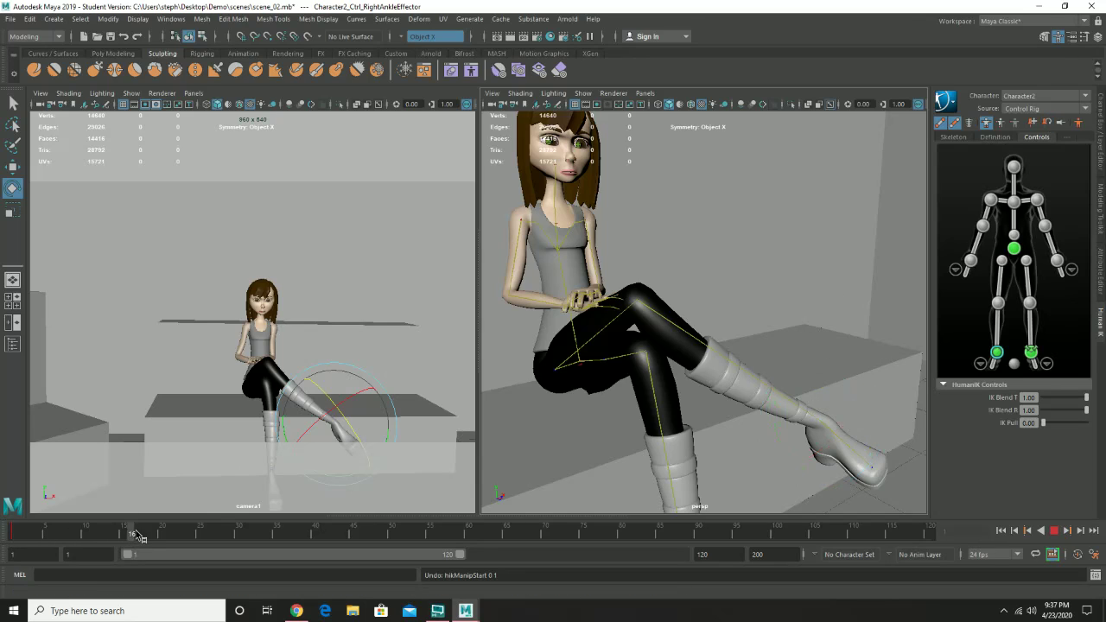
pyautogui.hotkey('alt', 'v')
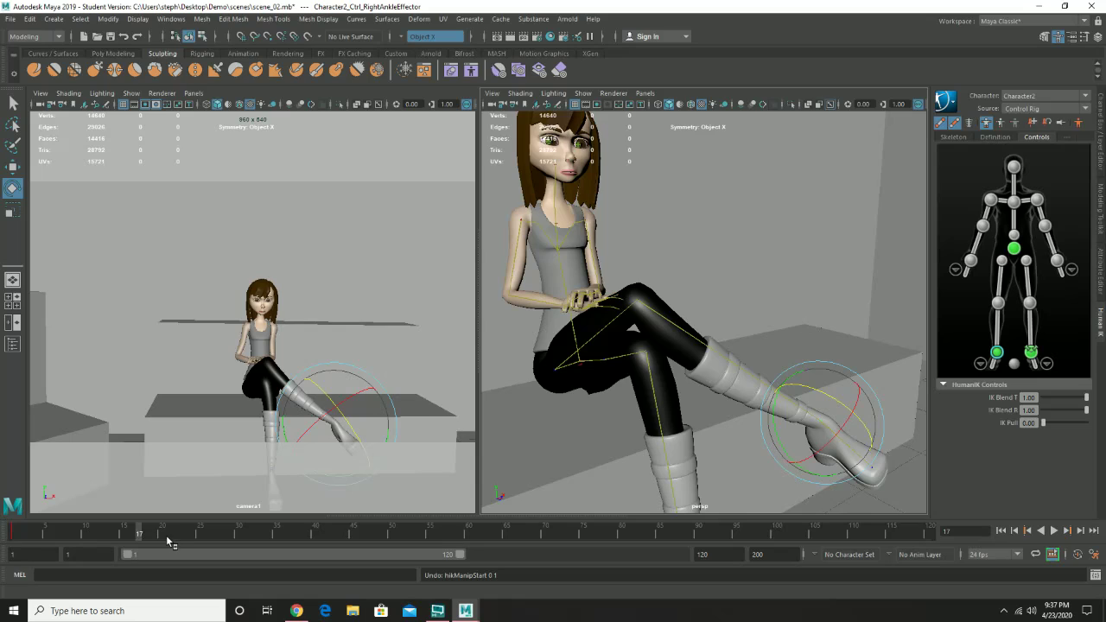
pyautogui.click(1095, 557)
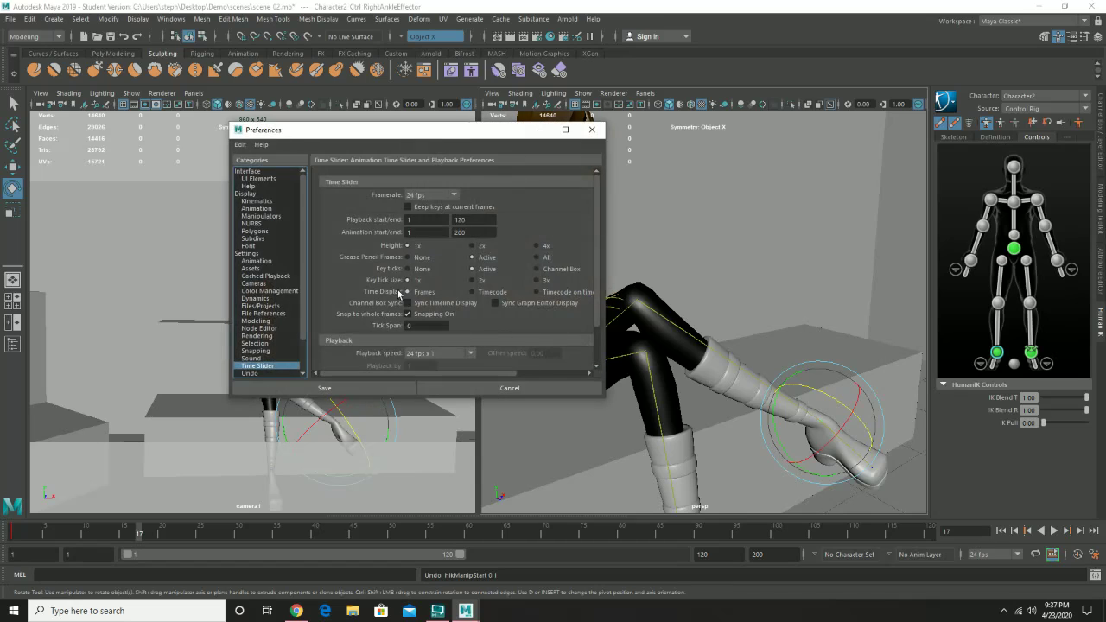
pyautogui.scroll(-3, 438, 329)
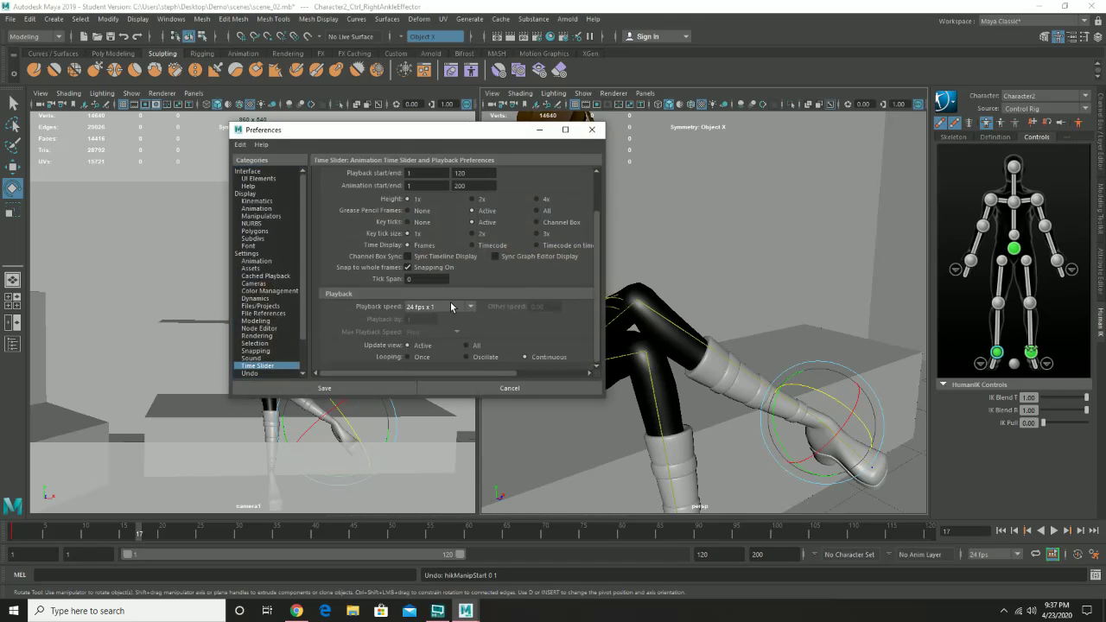
pyautogui.scroll(2, 451, 307)
# Try a 30 fps framerate, return it to 24 fps, and save the preferences.
pyautogui.click(436, 194)
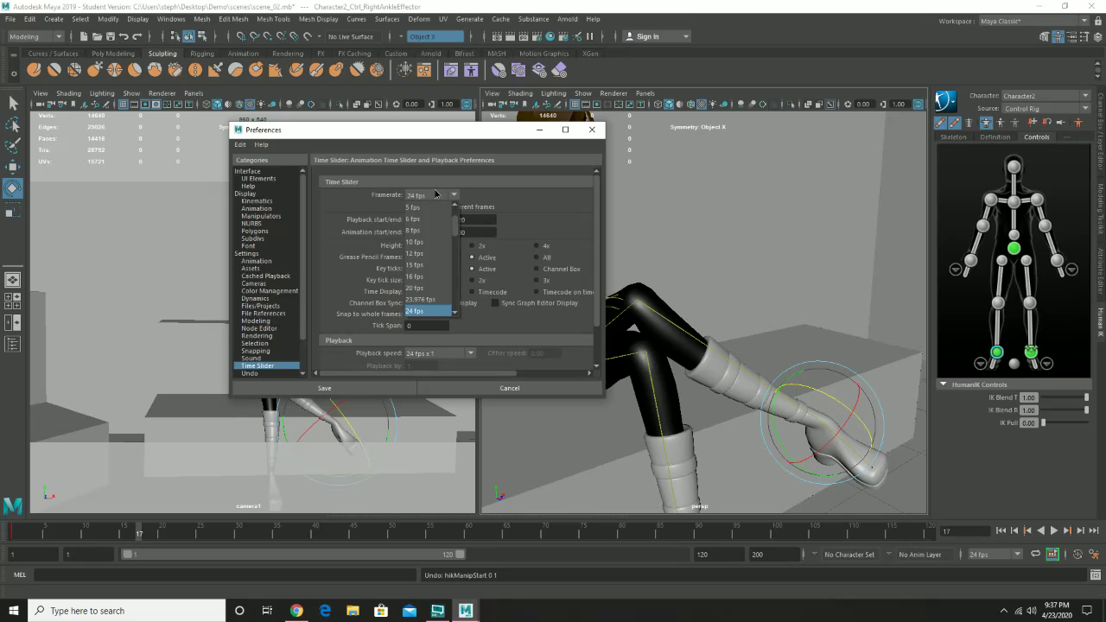
pyautogui.scroll(-2, 436, 285)
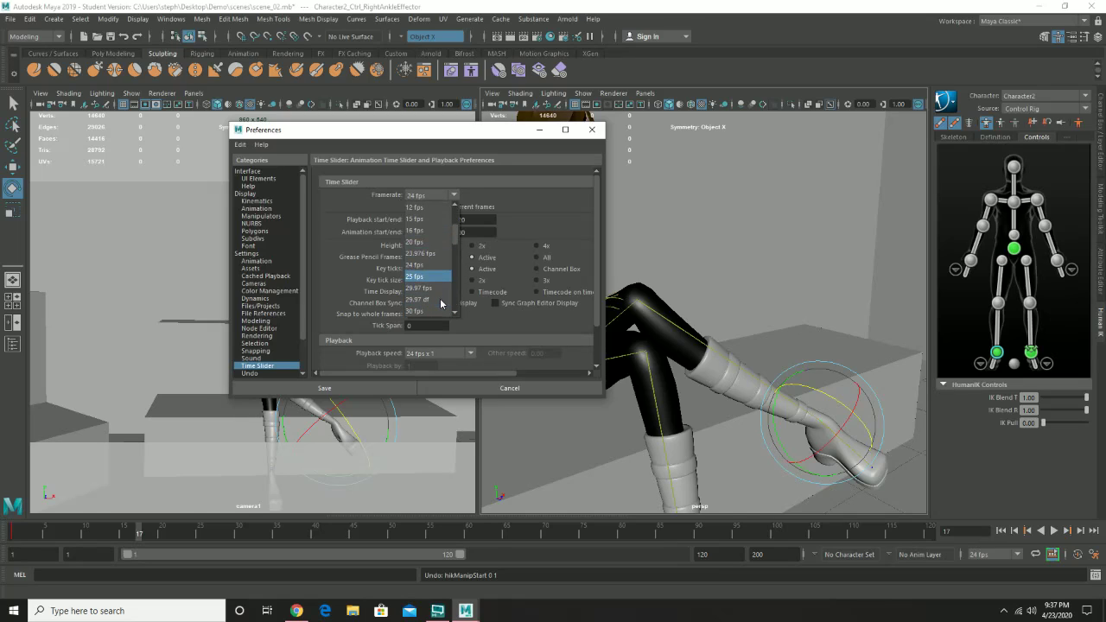
pyautogui.click(430, 309)
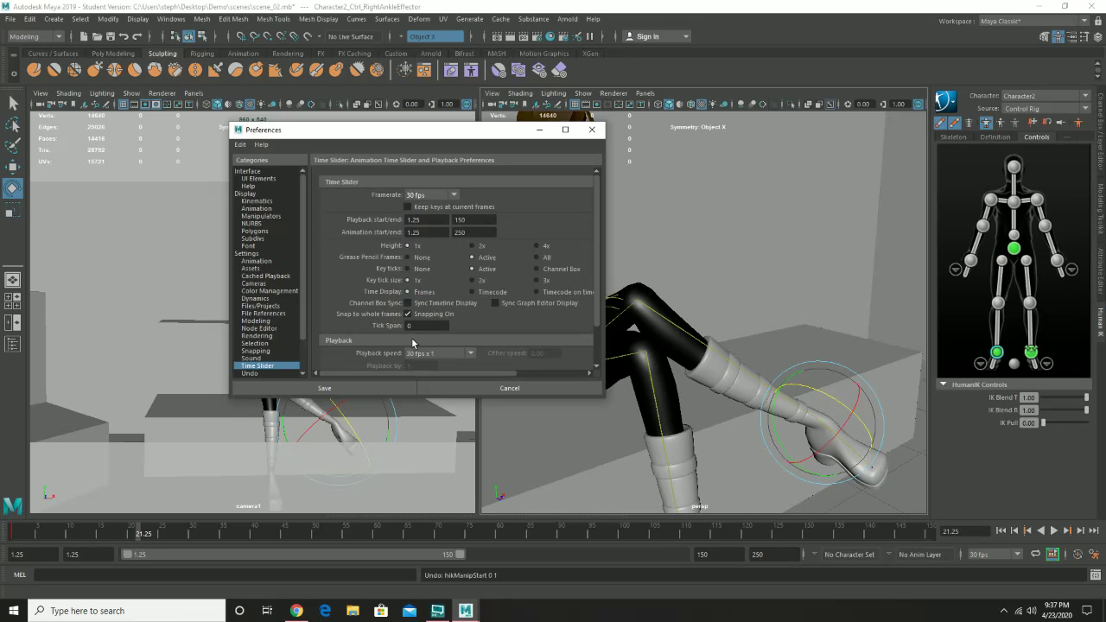
pyautogui.click(430, 192)
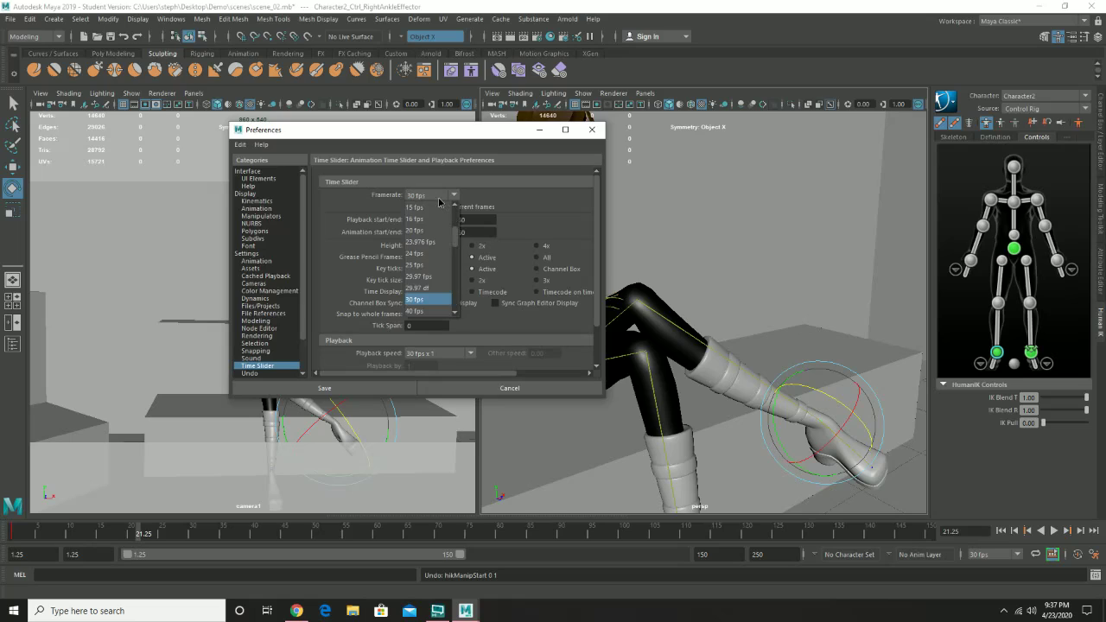
pyautogui.click(429, 252)
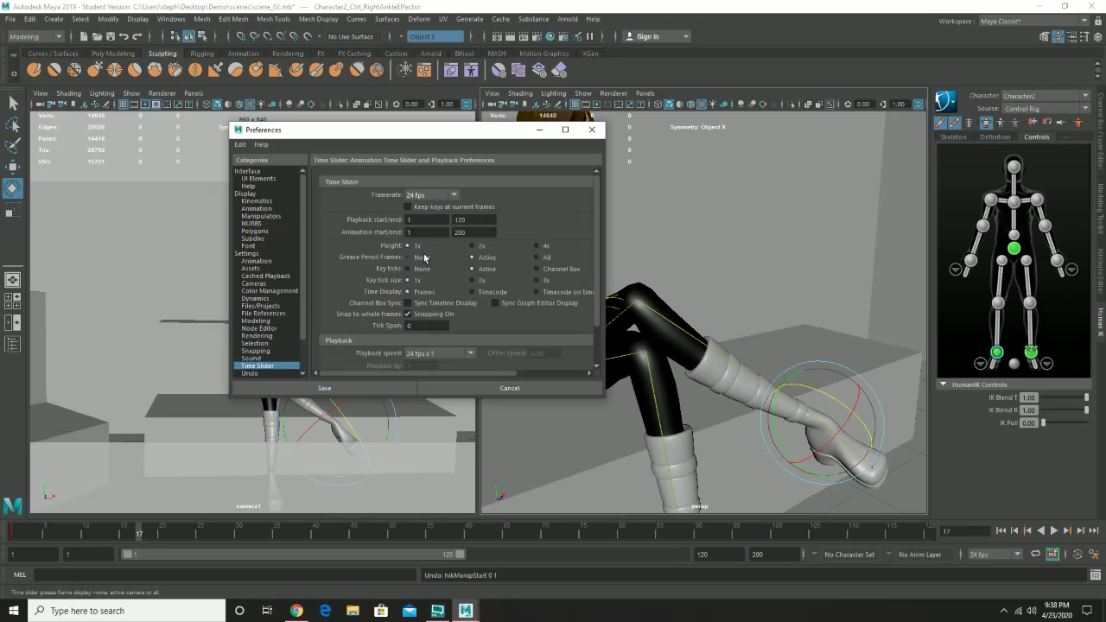
pyautogui.click(373, 388)
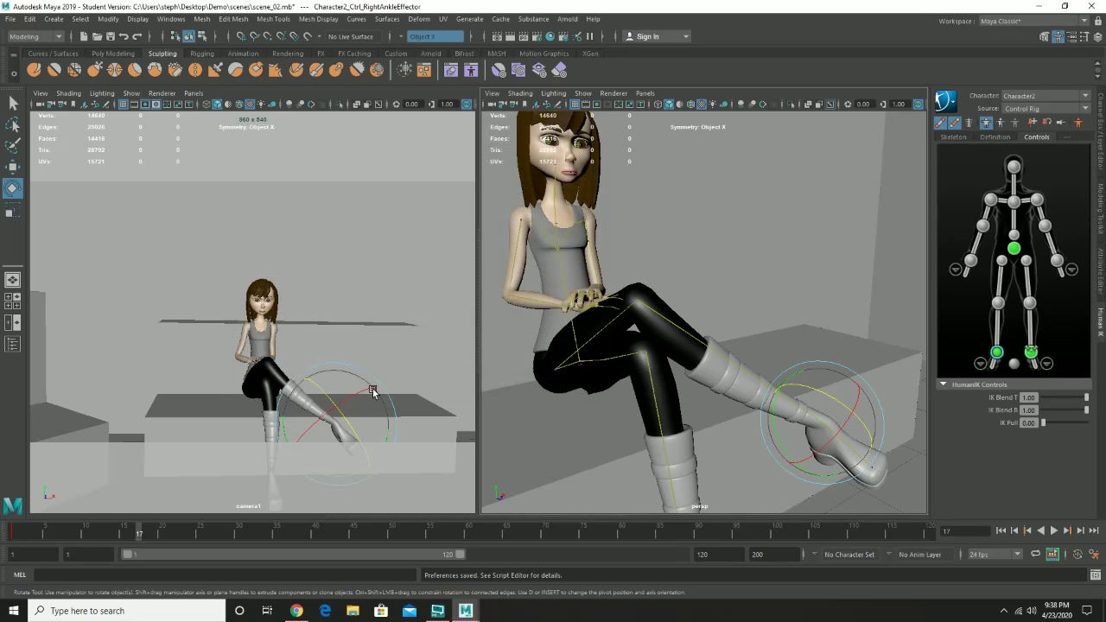
# At frame 12, rotate the right lower leg upward at the knee and adjust the right foot's rotation at the ankle.
pyautogui.click(91, 531)
pyautogui.moveTo(91, 533); pyautogui.dragTo(101, 534)
pyautogui.click(685, 333)
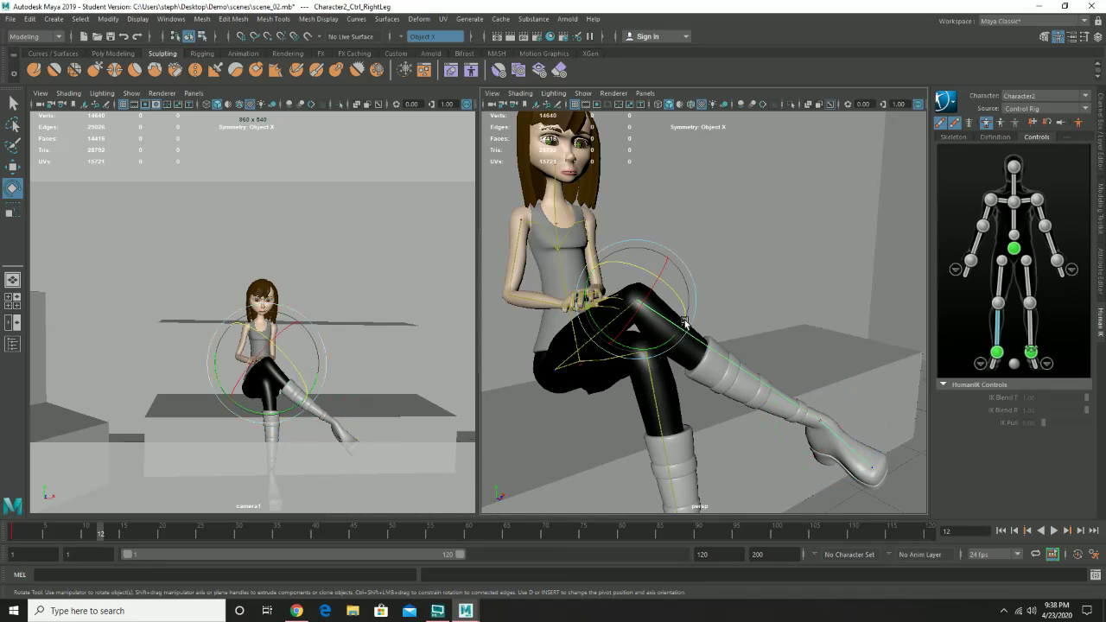
pyautogui.click(682, 309)
pyautogui.moveTo(683, 309); pyautogui.dragTo(680, 304)
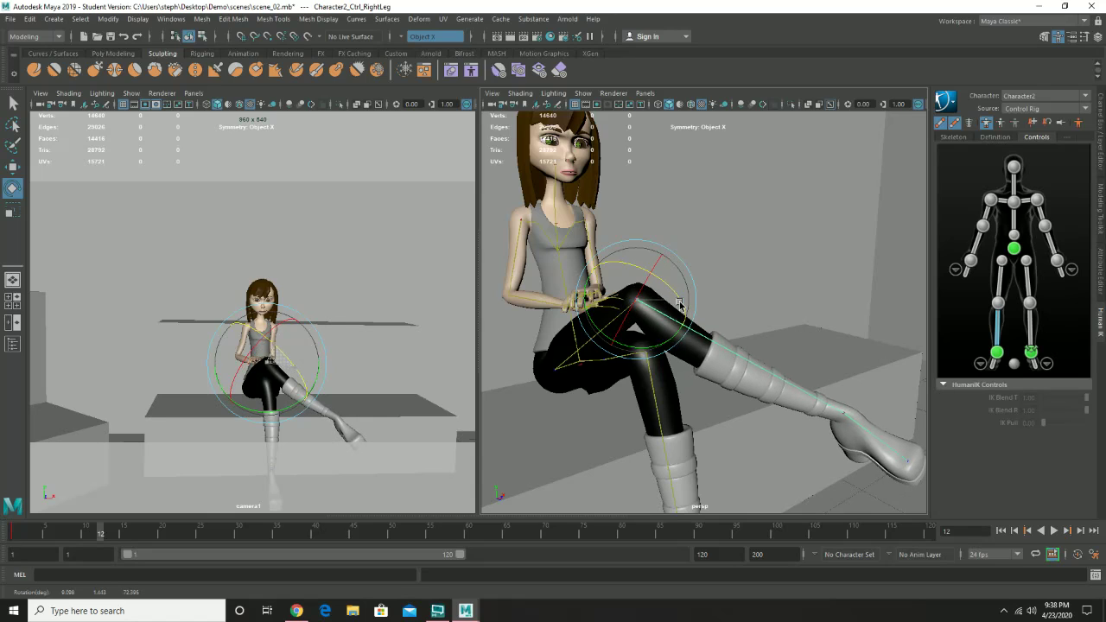
pyautogui.click(877, 436)
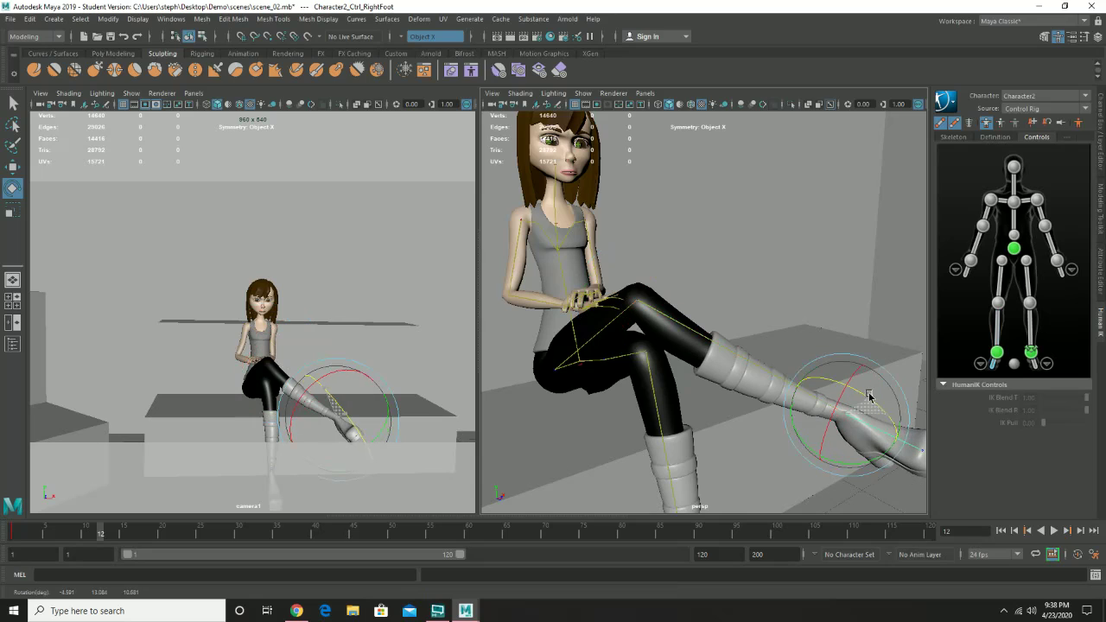
# Rotate the right foot into a raised pose keyed at frame 12, and preview the motion from frame 1.
pyautogui.moveTo(865, 420); pyautogui.dragTo(823, 416)
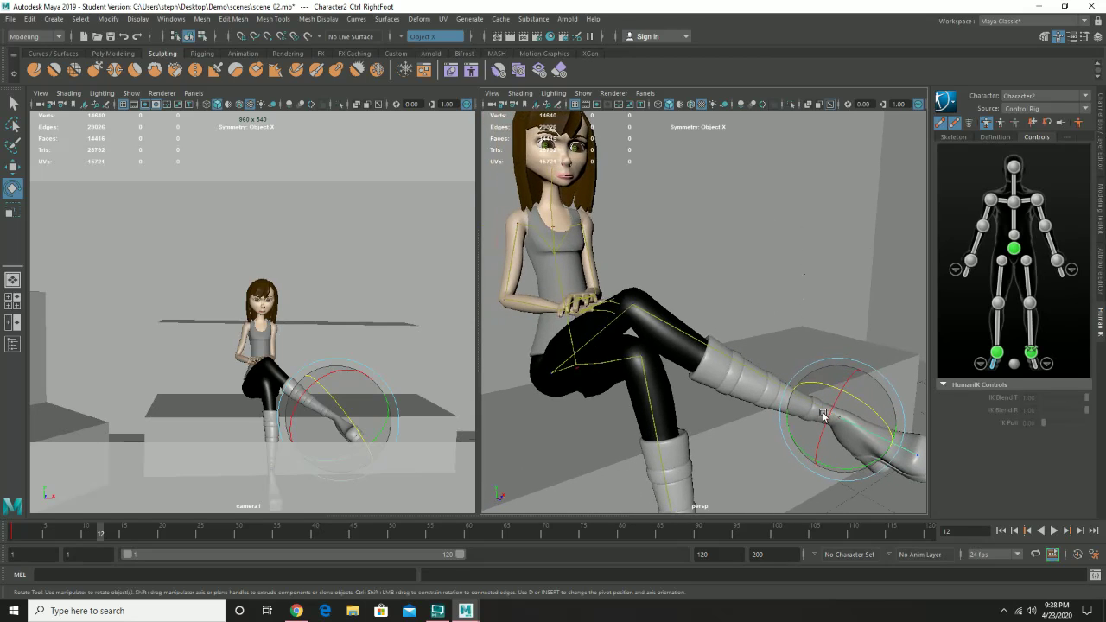
pyautogui.press('s')
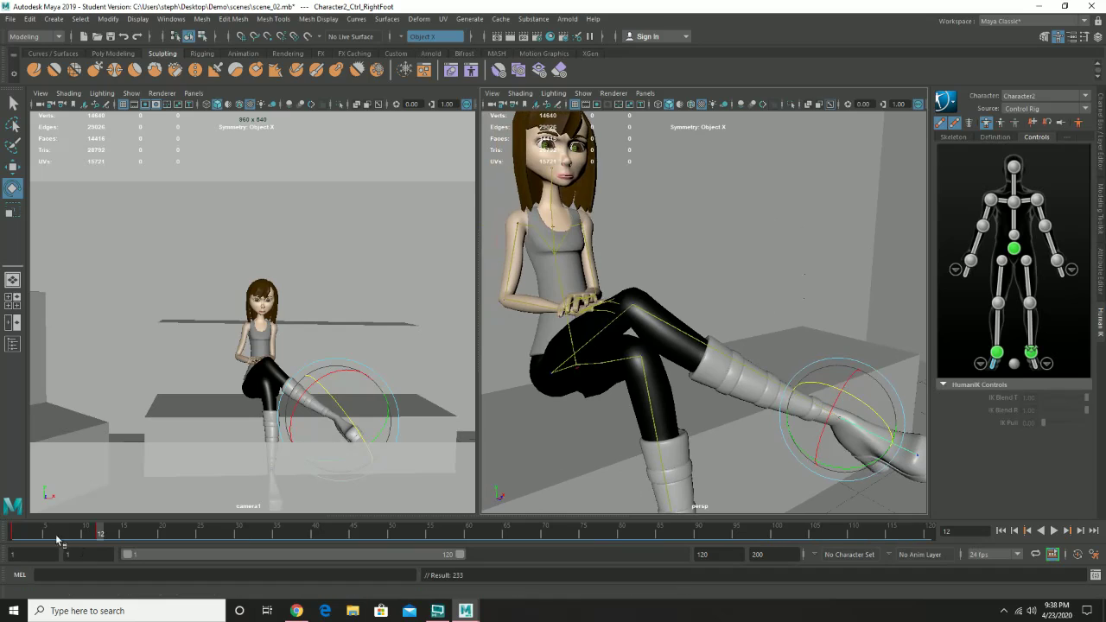
pyautogui.click(18, 534)
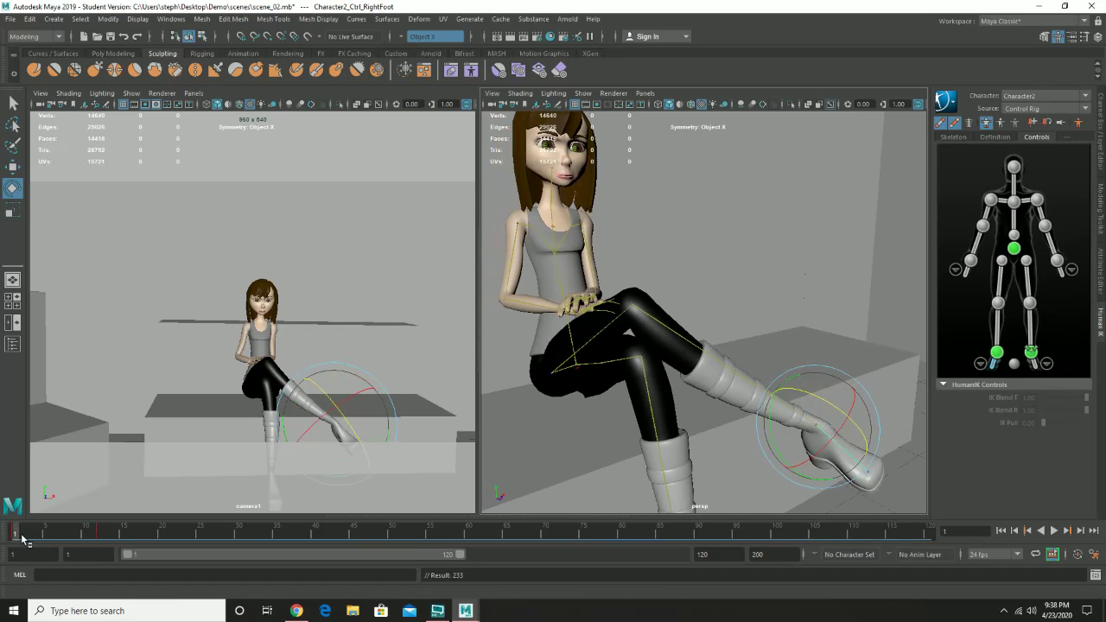
pyautogui.hotkey('alt', 'v')
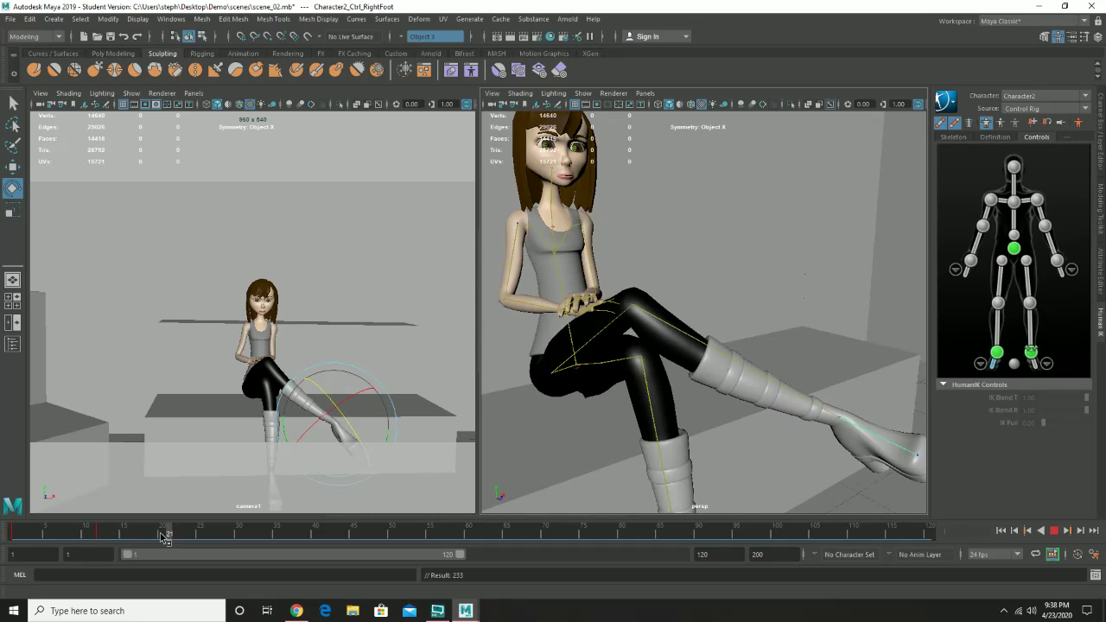
pyautogui.moveTo(92, 541); pyautogui.dragTo(12, 540)
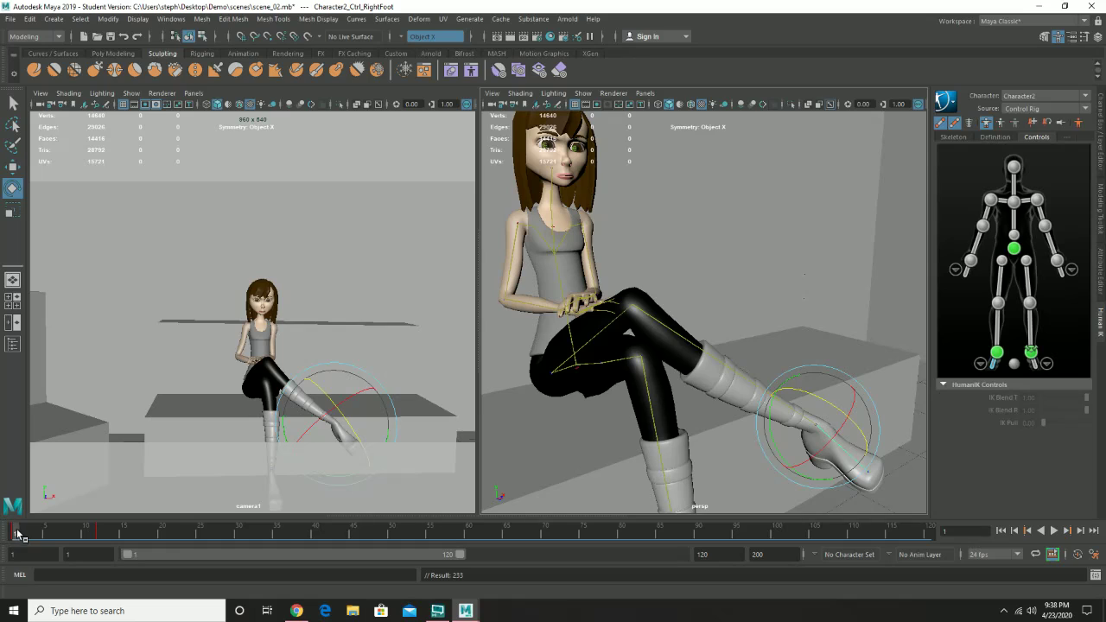
# Key the right foot's lowered pose at frame 1 and paste a copy of that key at frame 24.
pyautogui.press('s')
pyautogui.rightClick(17, 531)
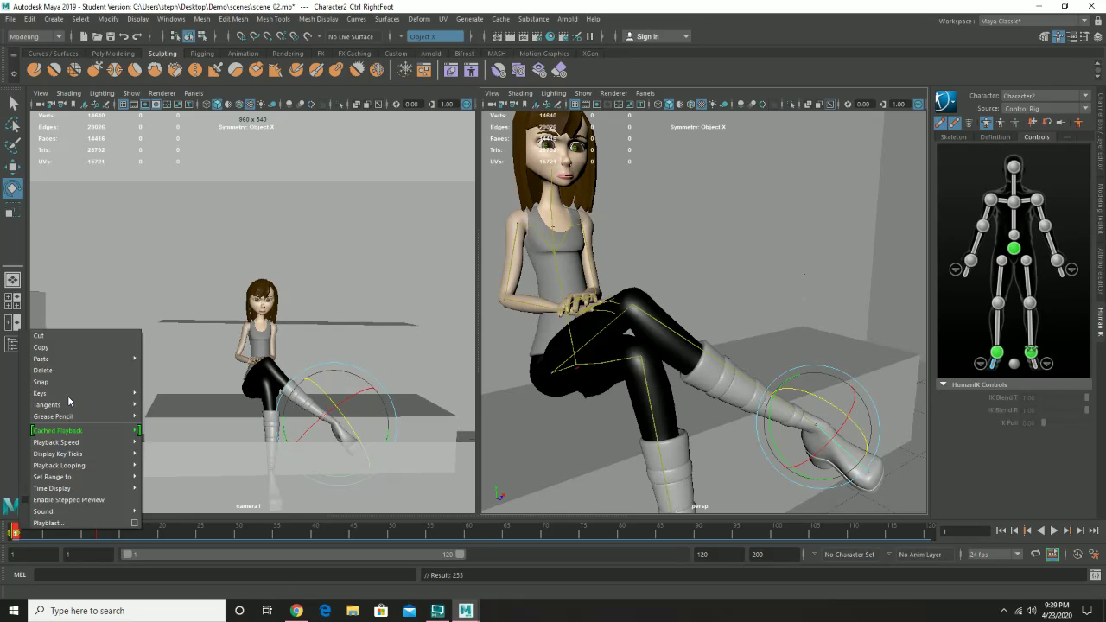
pyautogui.click(77, 346)
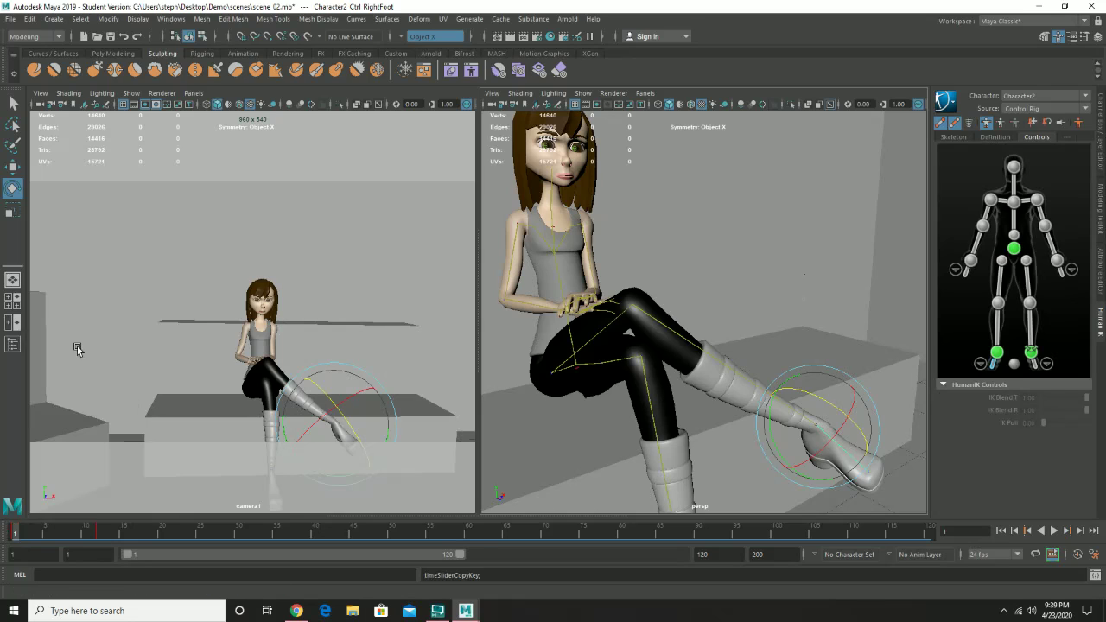
pyautogui.click(195, 534)
pyautogui.rightClick(195, 535)
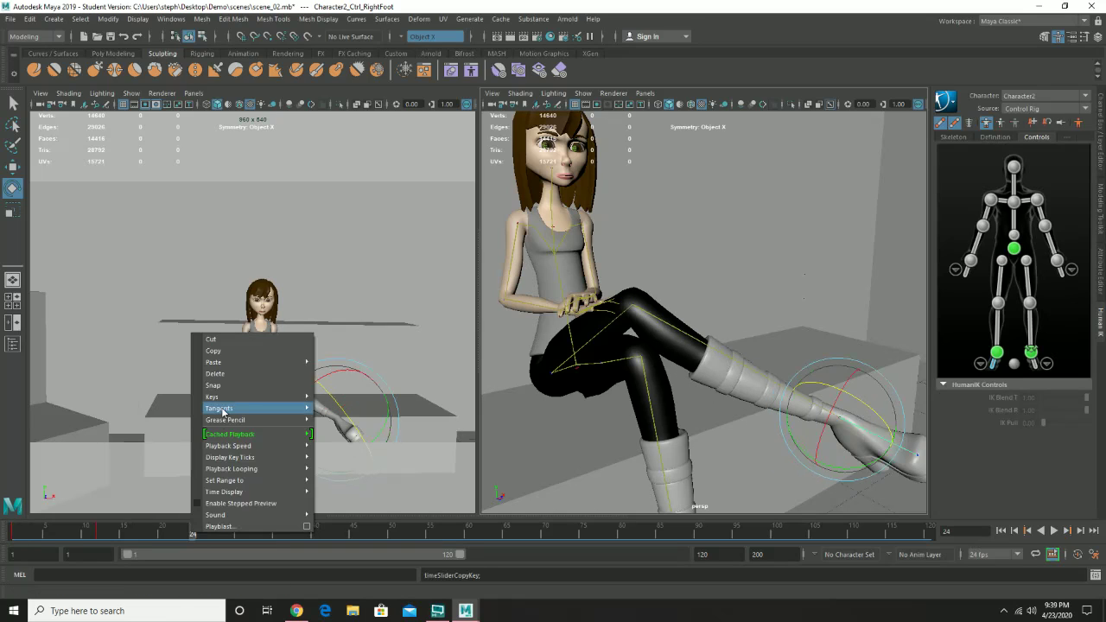
pyautogui.moveTo(239, 364)
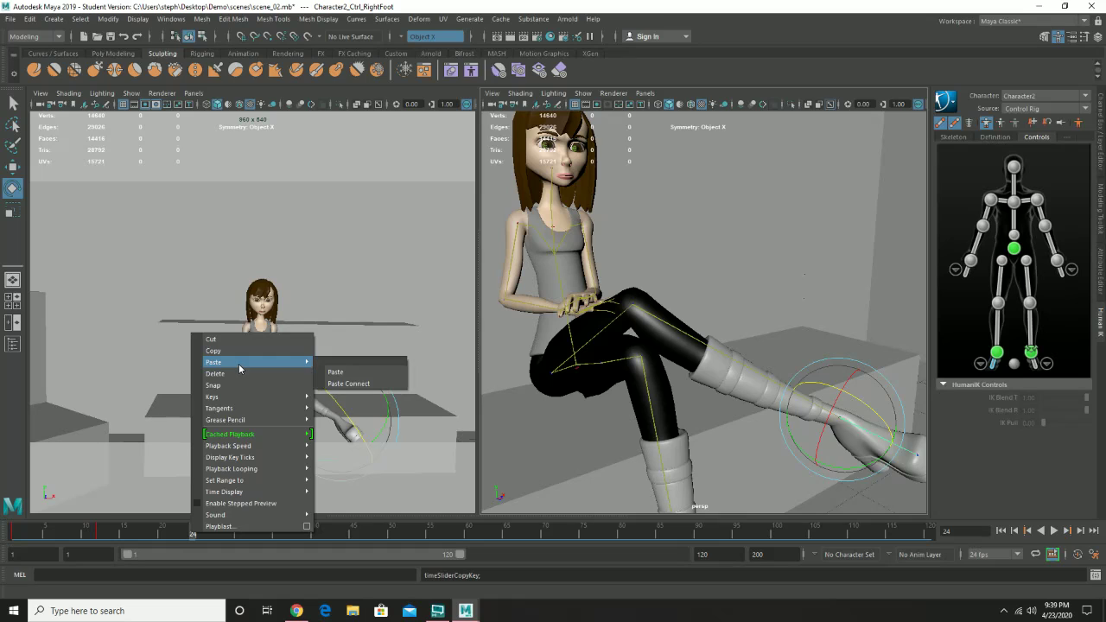
pyautogui.click(336, 372)
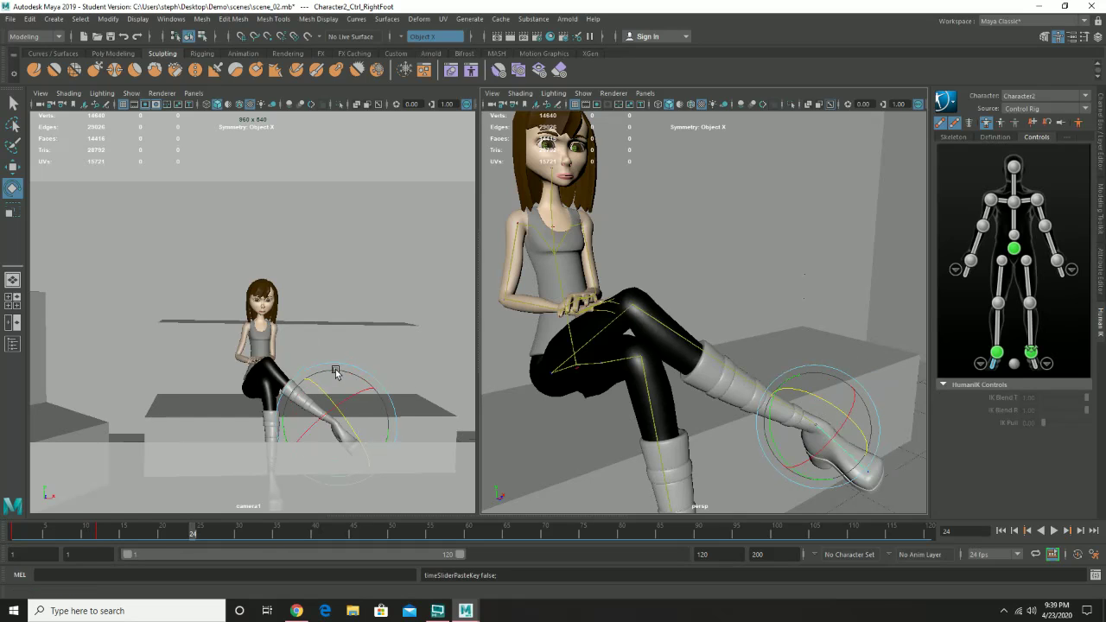
# Play the foot animation from frame 1 to check the up-and-down motion.
pyautogui.click(186, 535)
pyautogui.moveTo(189, 535); pyautogui.dragTo(13, 534)
pyautogui.click(1054, 530)
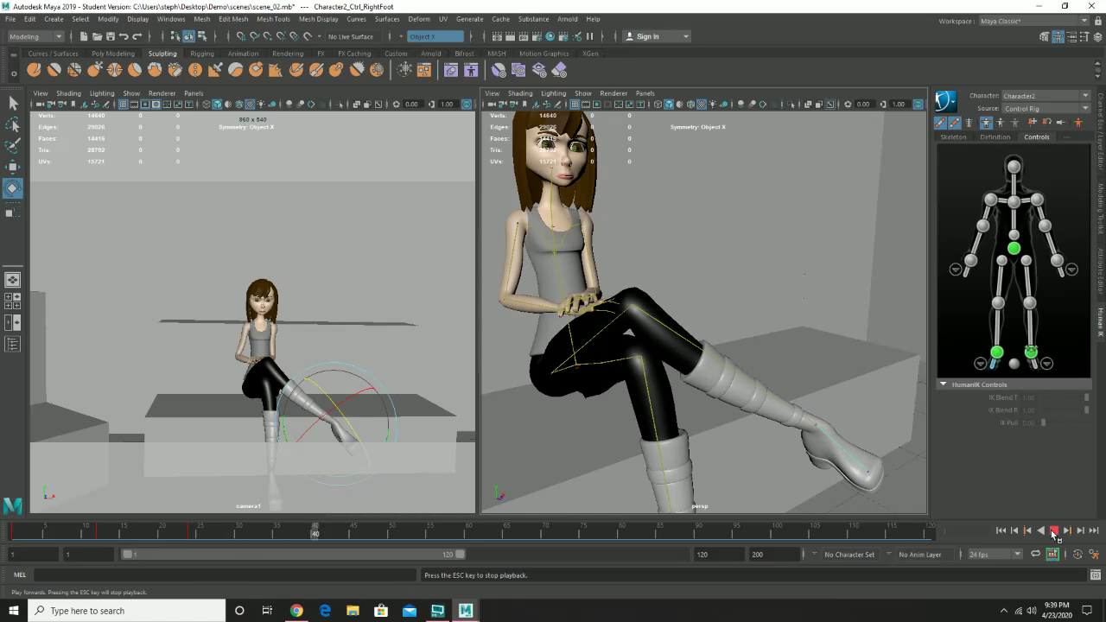
pyautogui.press('Escape')
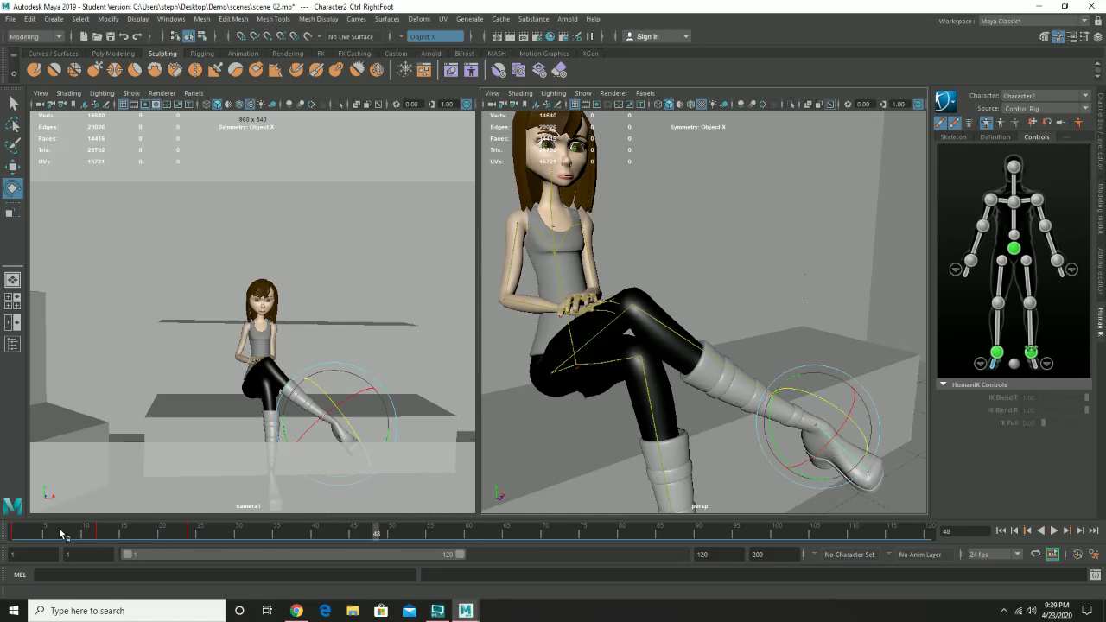
pyautogui.click(13, 533)
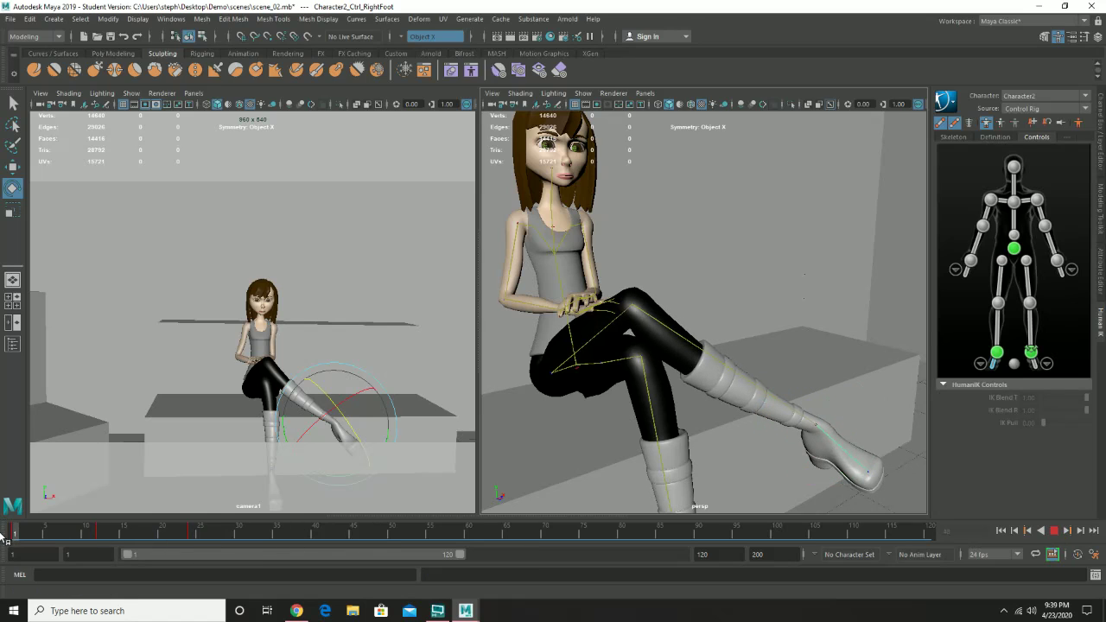
# Review the Time Slider playback speed and looping preferences, save them, and replay the foot animation.
pyautogui.click(1096, 560)
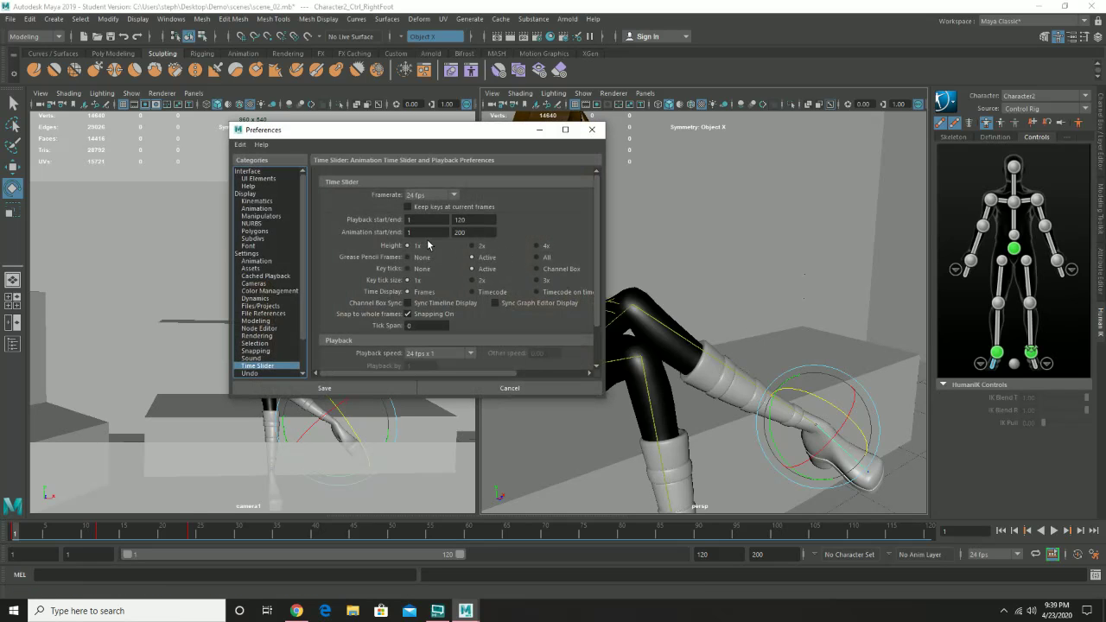
pyautogui.scroll(-3, 449, 320)
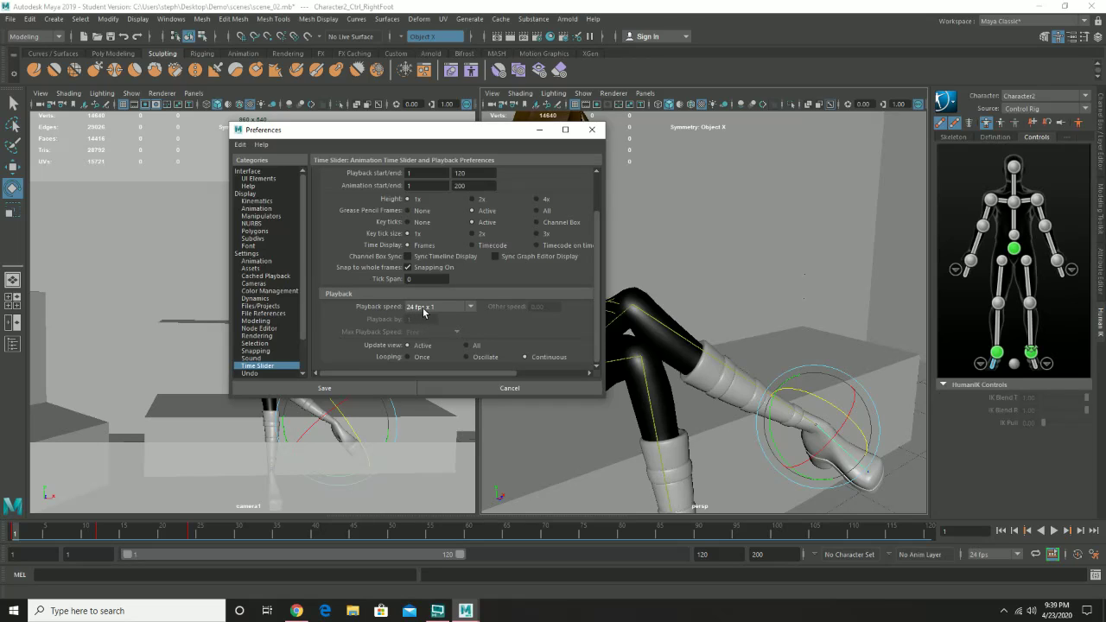
pyautogui.click(367, 388)
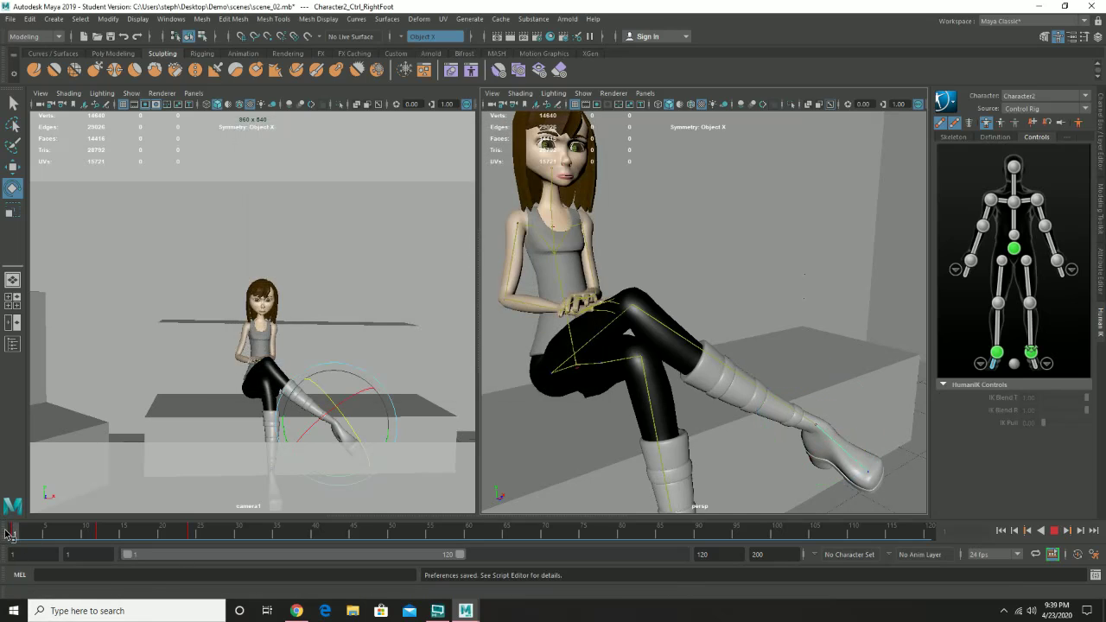
pyautogui.click(1054, 530)
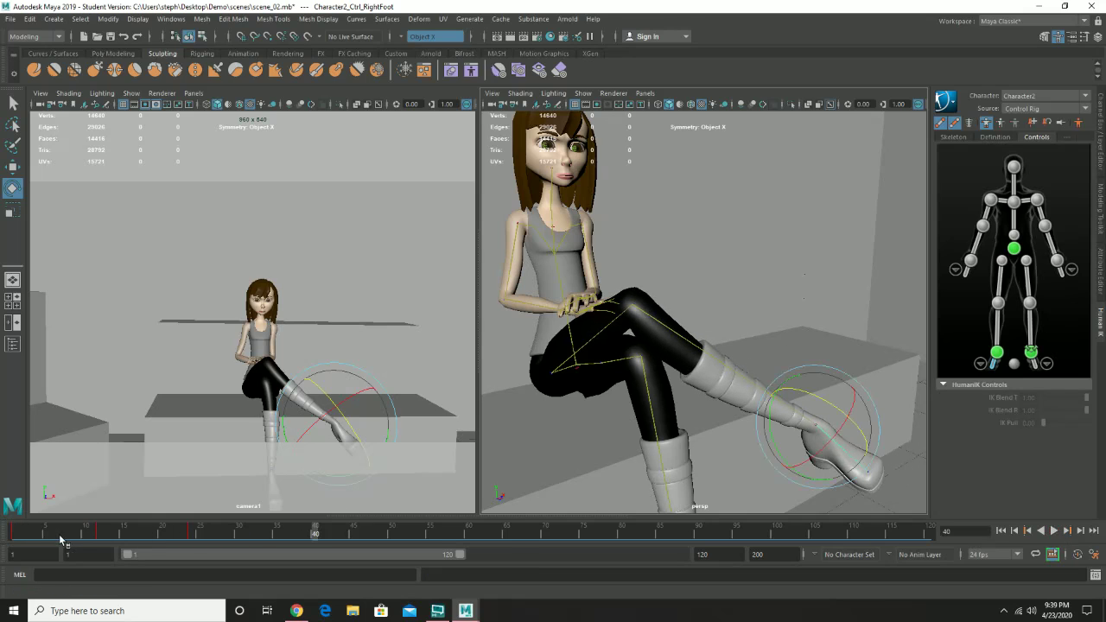
pyautogui.moveTo(118, 529); pyautogui.dragTo(7, 544)
# Slow the foot motion by moving its frame 24 key to frame 48 and its frame 12 key to frame 25.
pyautogui.click(193, 534)
pyautogui.keyDown('shift'); pyautogui.click(193, 533); pyautogui.keyUp('shift')
pyautogui.moveTo(193, 535); pyautogui.dragTo(387, 540)
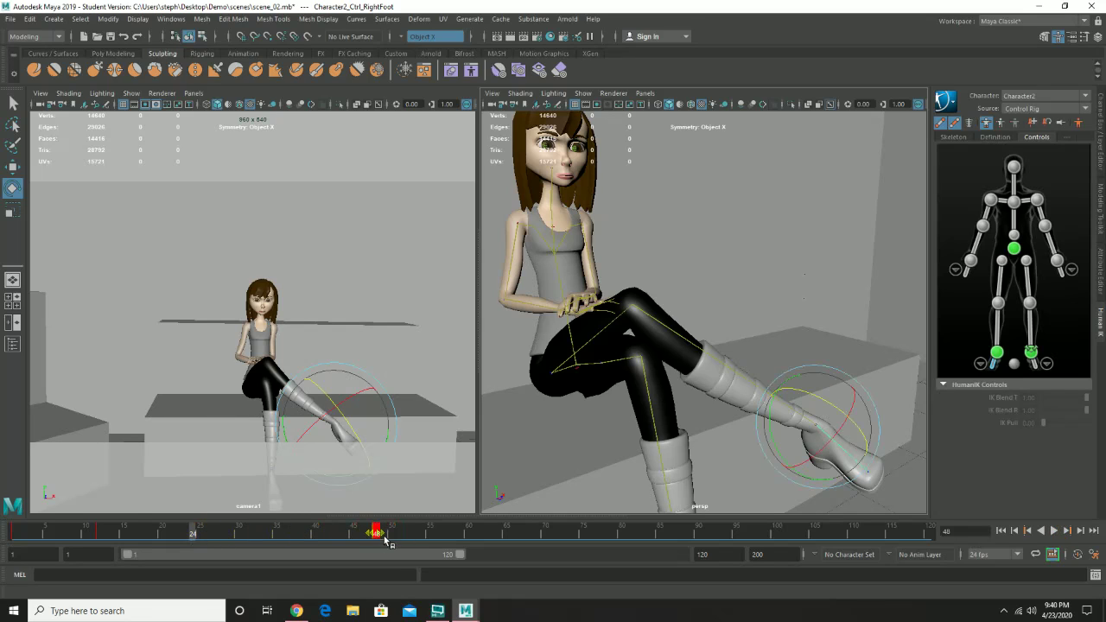
pyautogui.click(224, 536)
pyautogui.click(103, 536)
pyautogui.keyDown('shift'); pyautogui.click(103, 536); pyautogui.keyUp('shift')
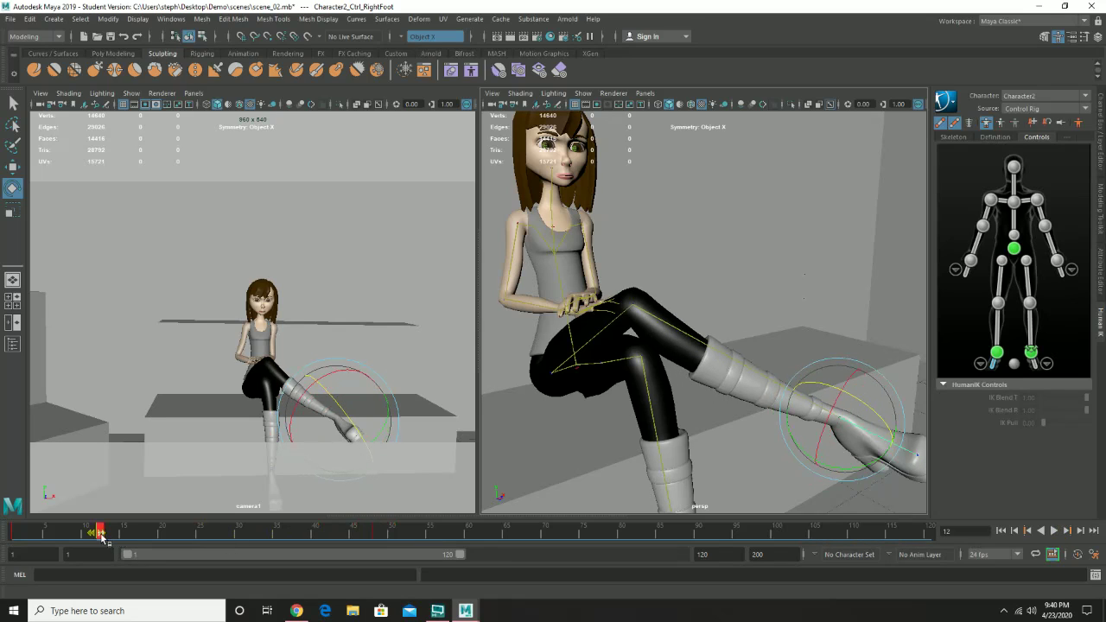
pyautogui.moveTo(103, 536); pyautogui.dragTo(198, 535)
pyautogui.click(245, 536)
# Play the retimed foot animation from frame 1 and scrub through its early frames to check the pacing.
pyautogui.moveTo(130, 536); pyautogui.dragTo(13, 536)
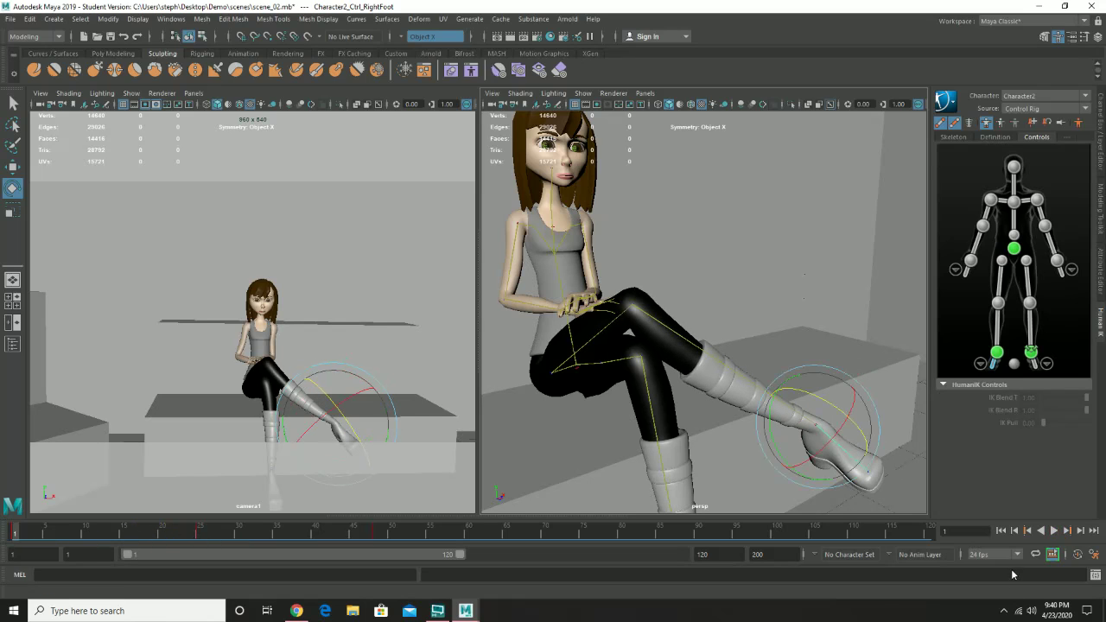
pyautogui.click(1055, 532)
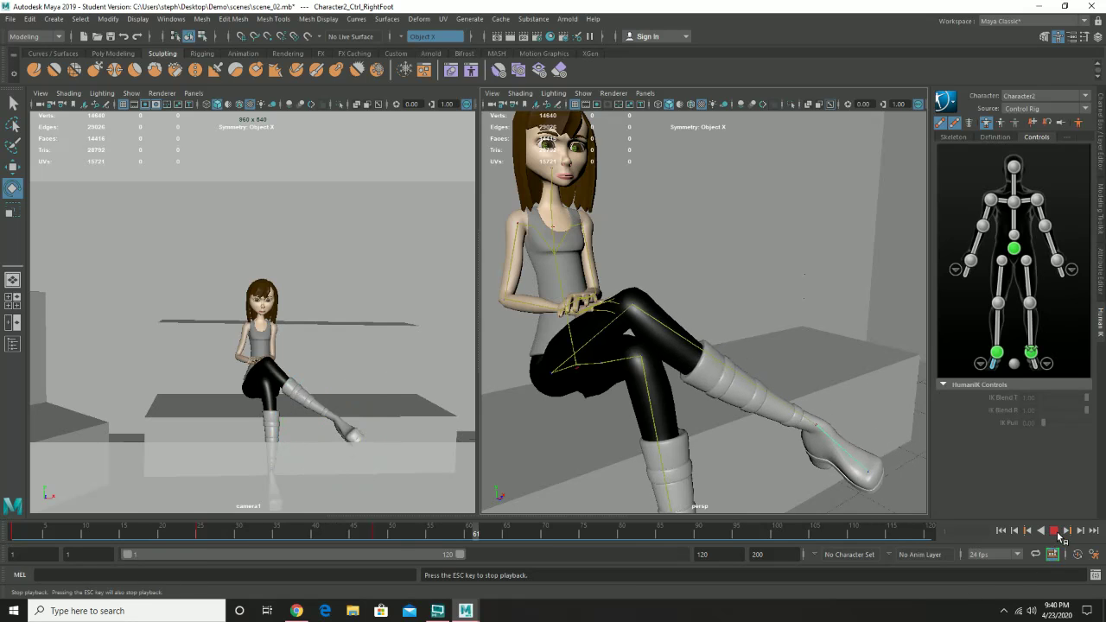
pyautogui.press('Escape')
pyautogui.moveTo(153, 531); pyautogui.dragTo(109, 531)
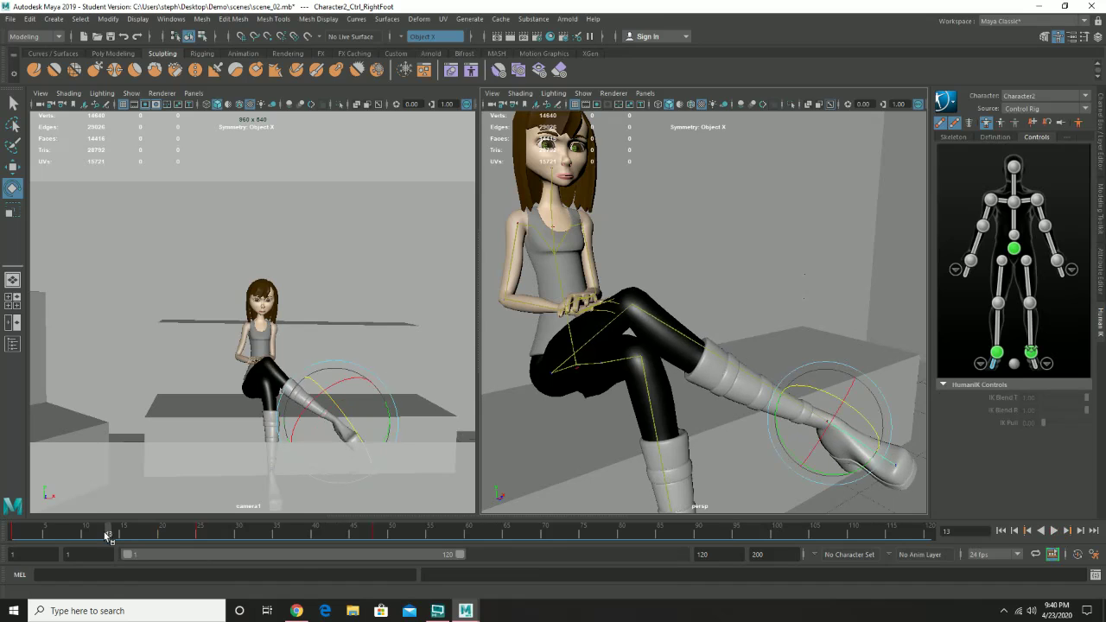
# Select the hips control and go to frame 6 with the character's upper body in view.
pyautogui.click(1014, 250)
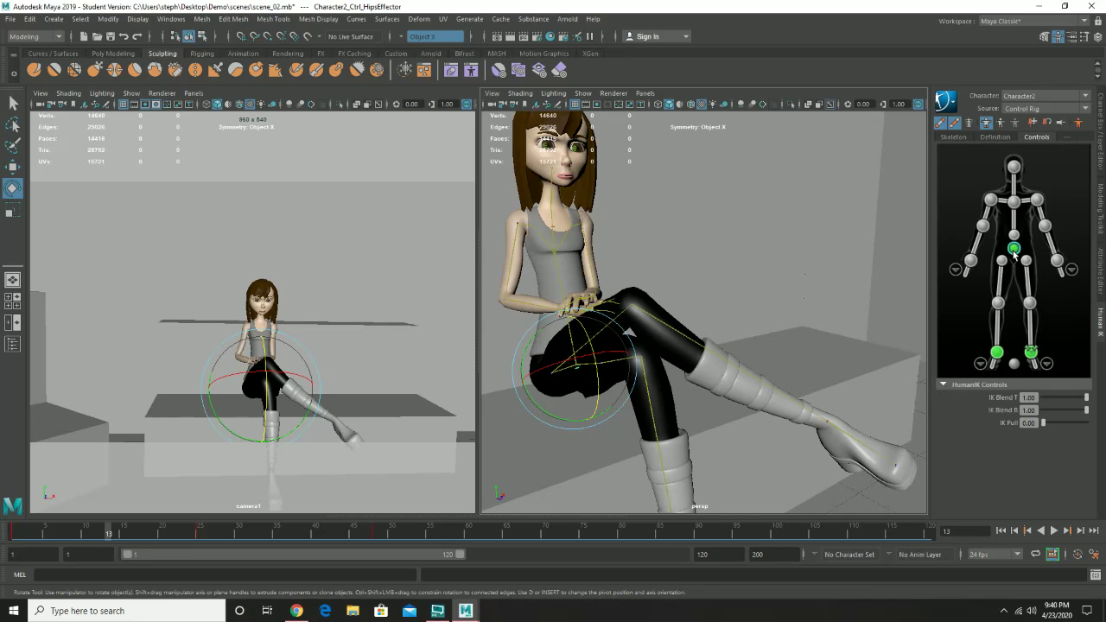
pyautogui.moveTo(109, 531); pyautogui.dragTo(54, 531)
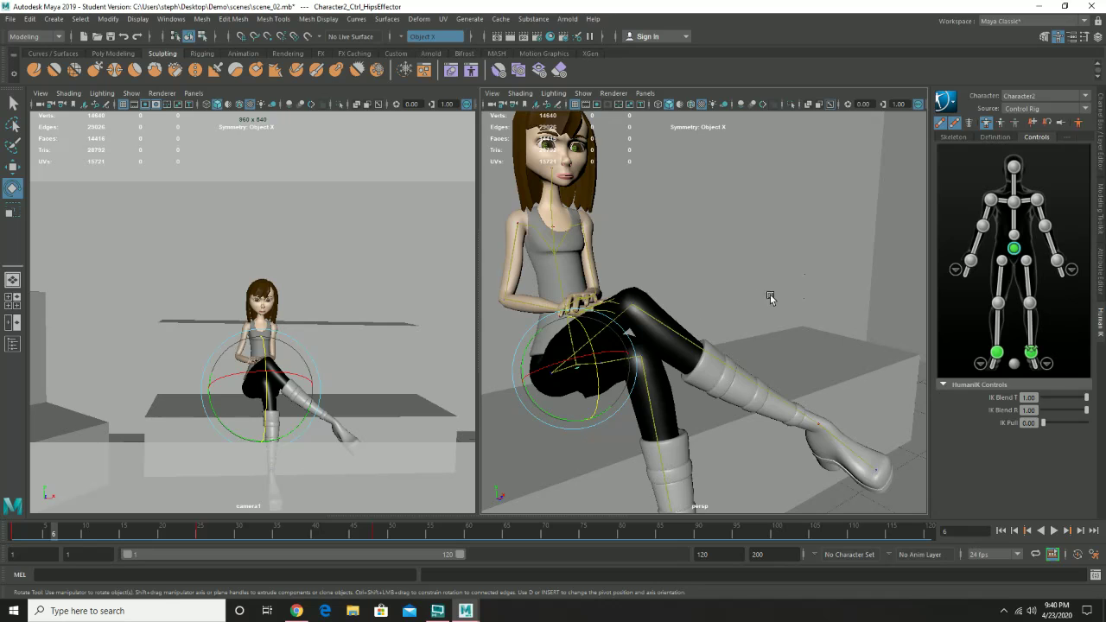
pyautogui.keyDown('alt'); pyautogui.moveTo(781, 293); pyautogui.dragTo(714, 302); pyautogui.keyUp('alt')
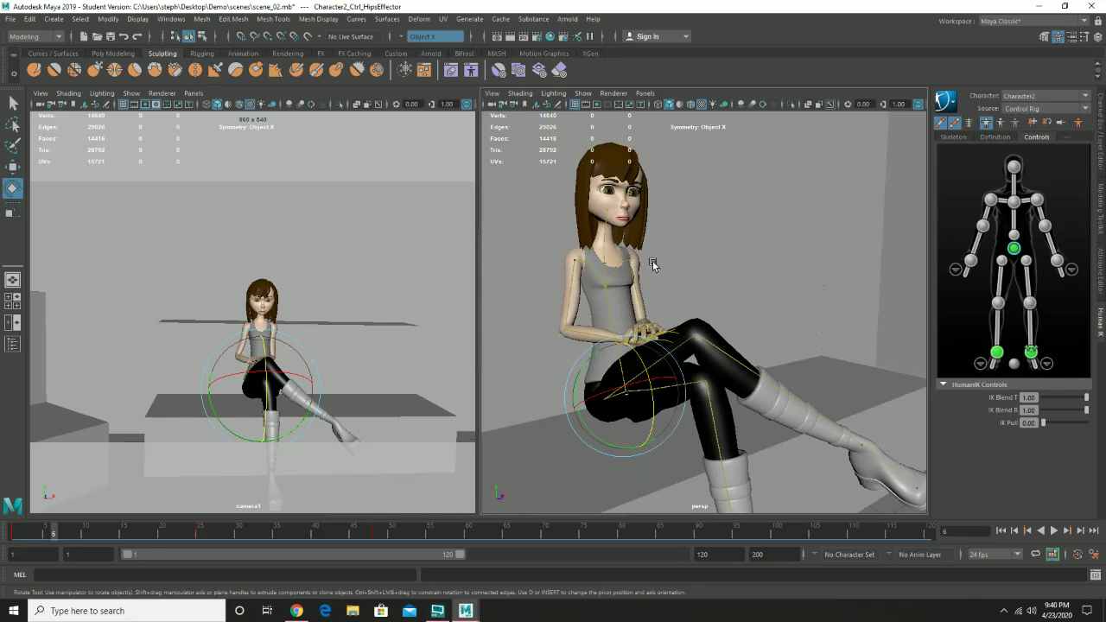
# Try rotating the chest control at frame 6 with the wrists unpinned, and undo the rotation.
pyautogui.click(1017, 169)
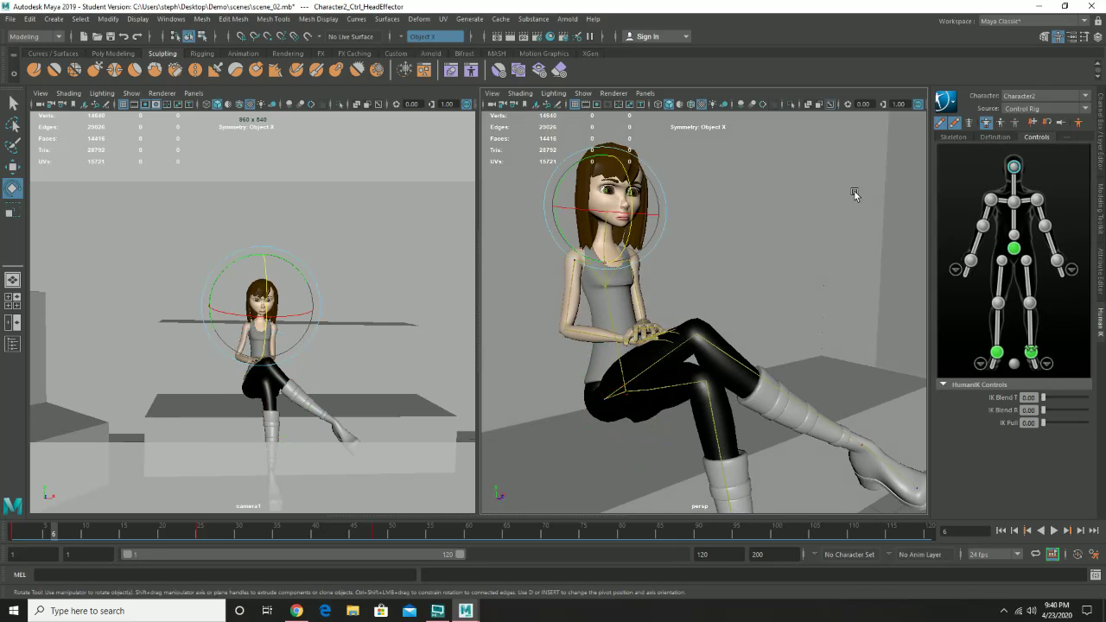
pyautogui.click(1016, 203)
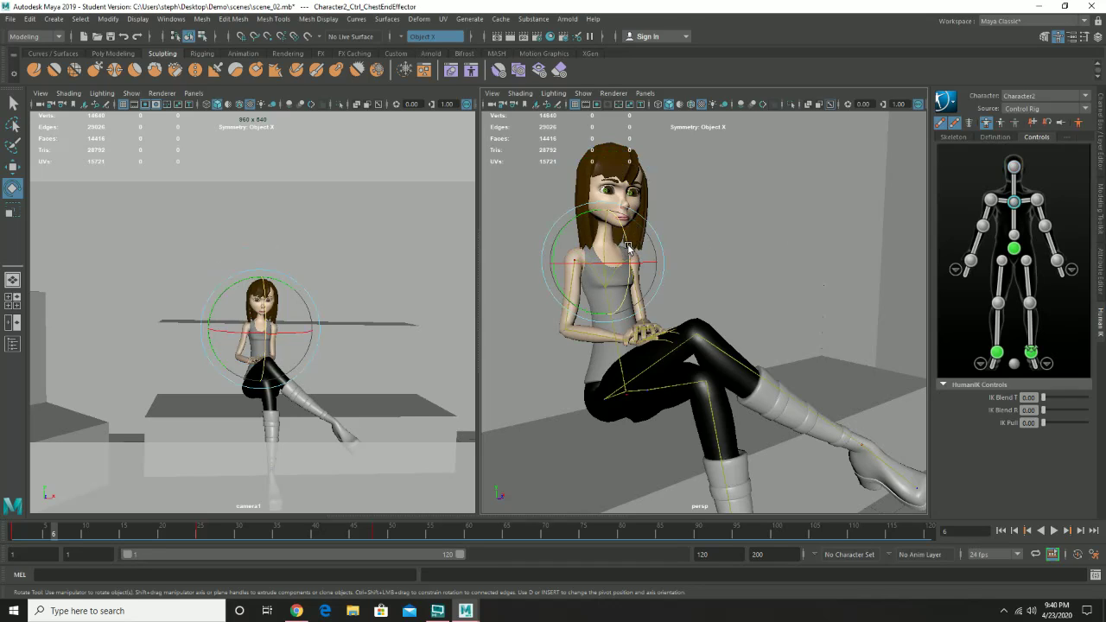
pyautogui.moveTo(629, 247); pyautogui.dragTo(624, 233)
pyautogui.hotkey('ctrl', 'z')
# Pin the translation and rotation of both wrist controls to hold the hands in place.
pyautogui.click(970, 261)
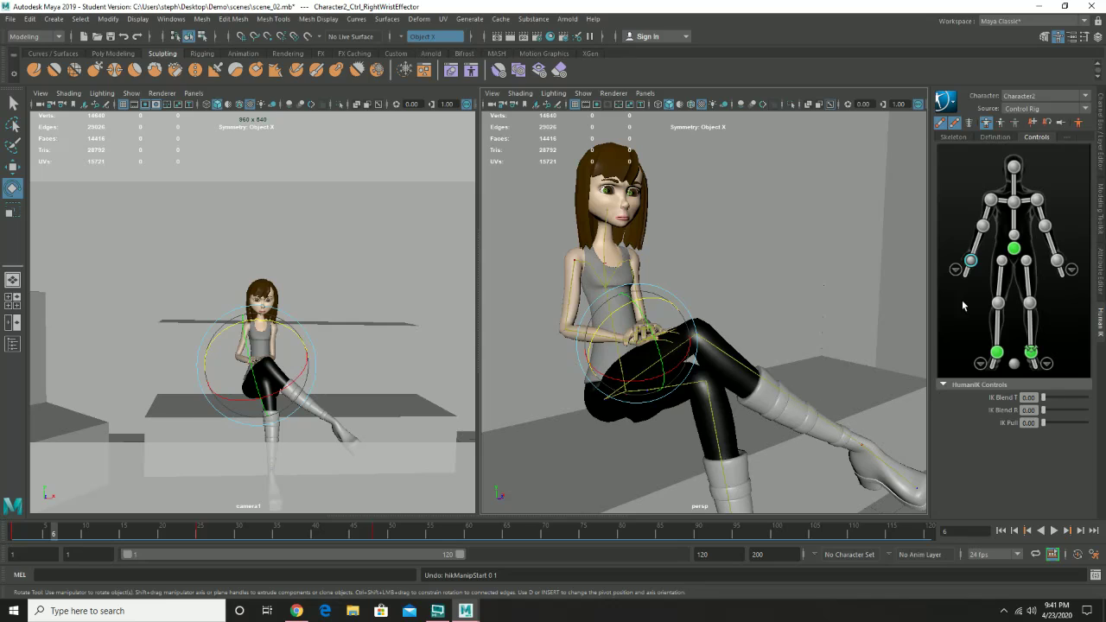
pyautogui.click(1058, 261)
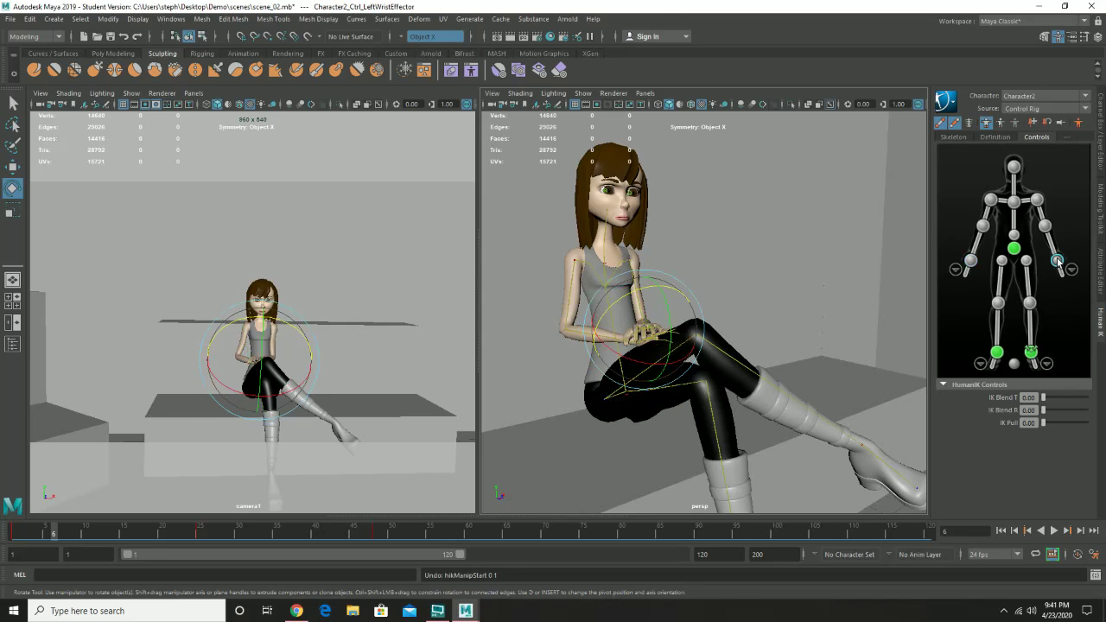
pyautogui.click(971, 260)
pyautogui.moveTo(604, 365); pyautogui.dragTo(640, 351)
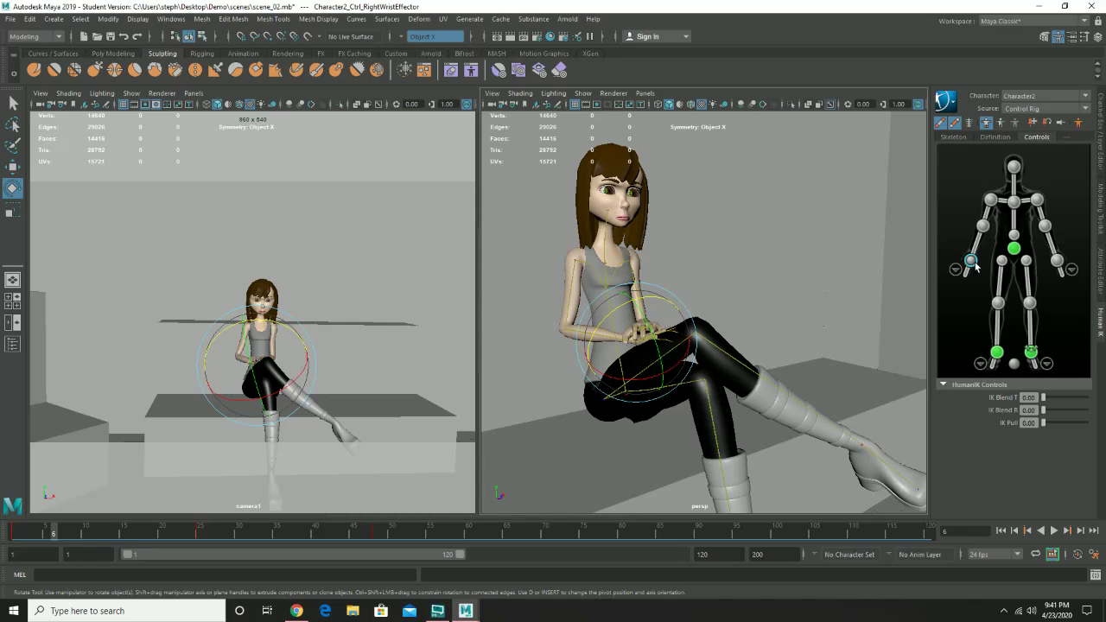
pyautogui.click(1034, 123)
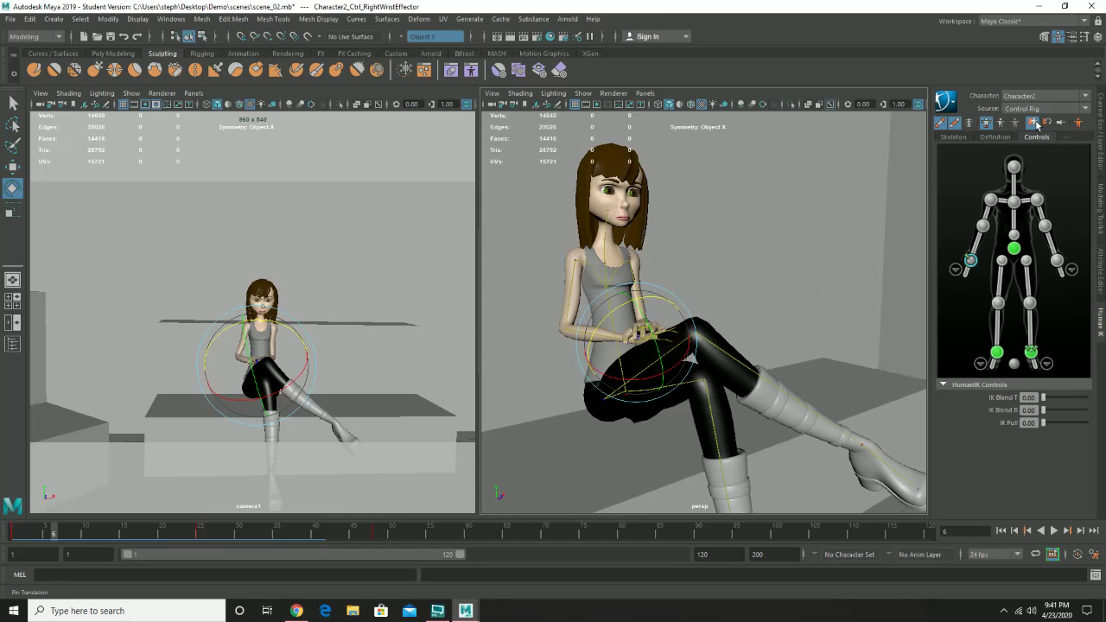
pyautogui.click(1048, 123)
pyautogui.click(1057, 261)
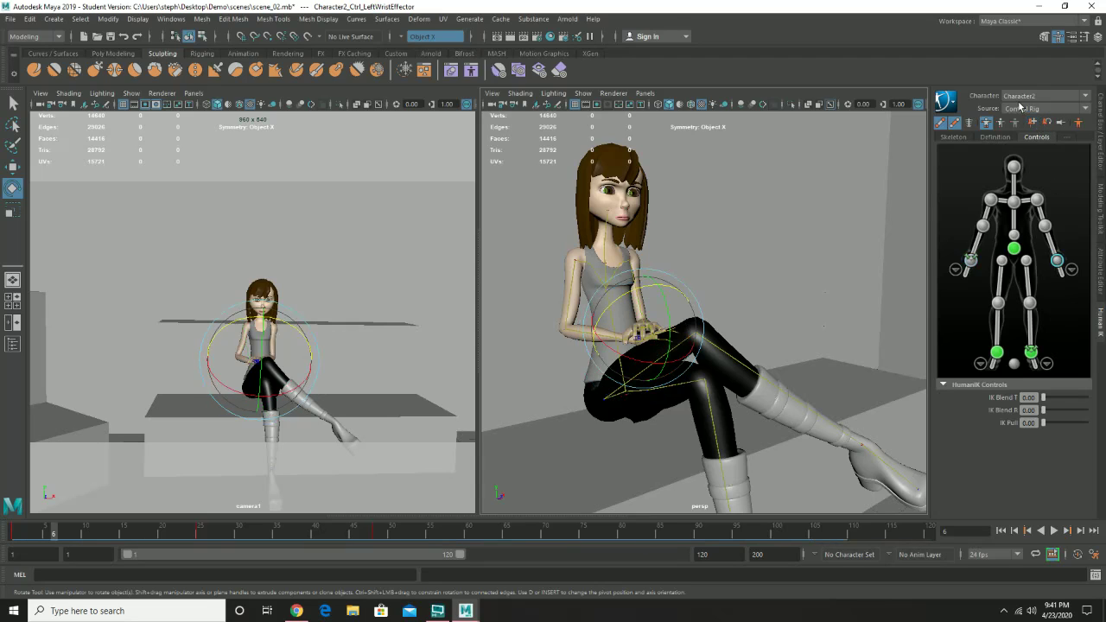
# Test a slight chest rotation with both wrists pinned, and undo it.
pyautogui.click(1014, 202)
pyautogui.moveTo(620, 241); pyautogui.dragTo(619, 231)
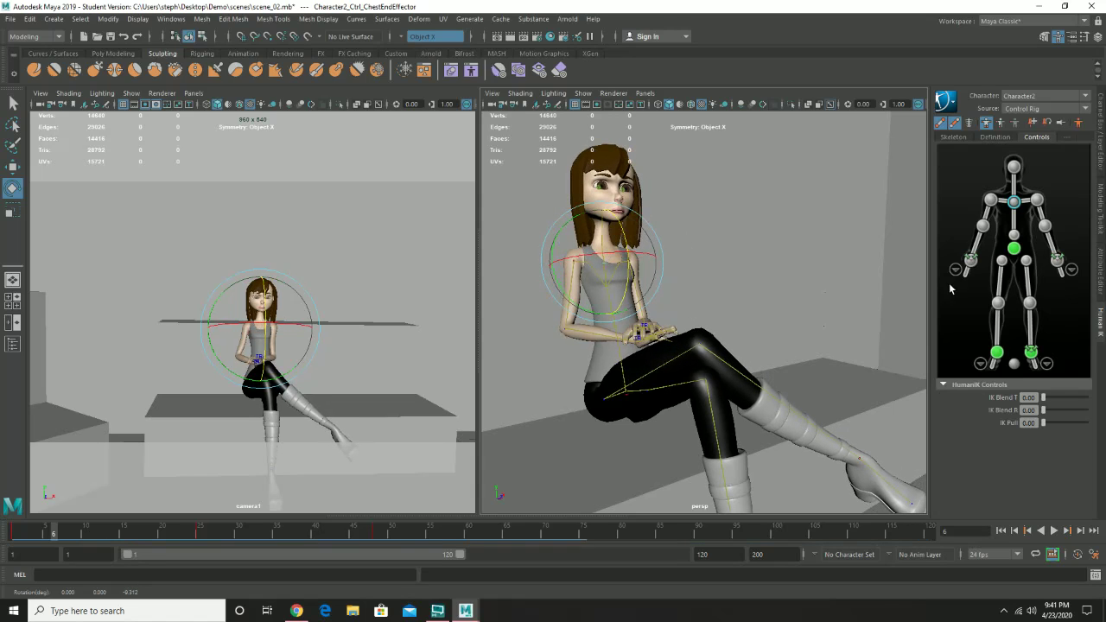
pyautogui.hotkey('ctrl', 'z')
# Try a small rotation of the head control at frame 6 and undo it.
pyautogui.click(1013, 166)
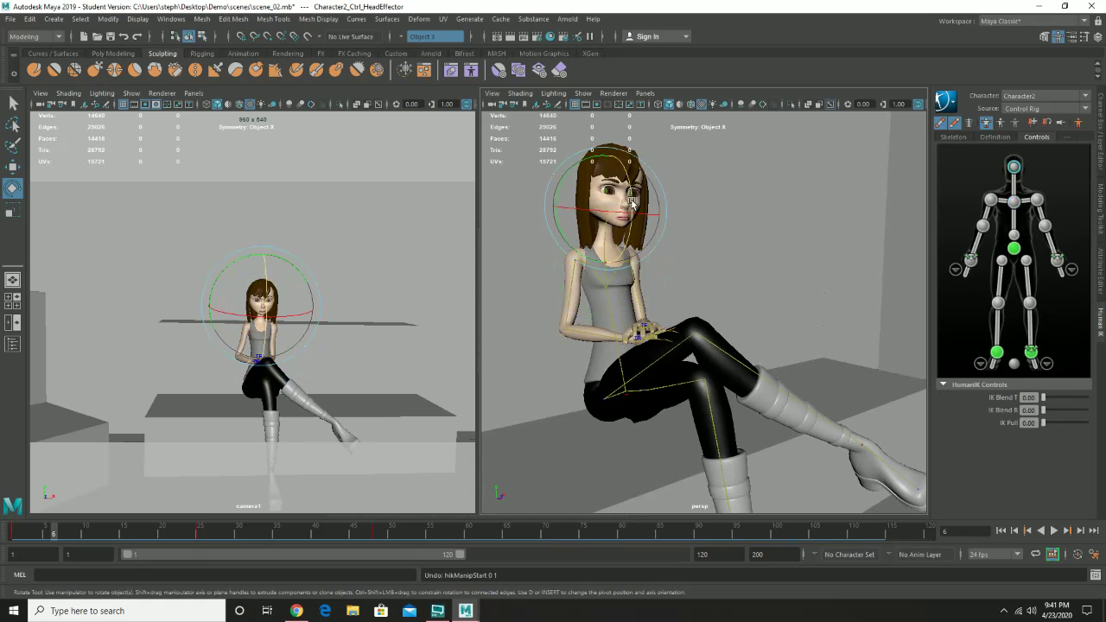
pyautogui.moveTo(629, 193); pyautogui.dragTo(633, 199)
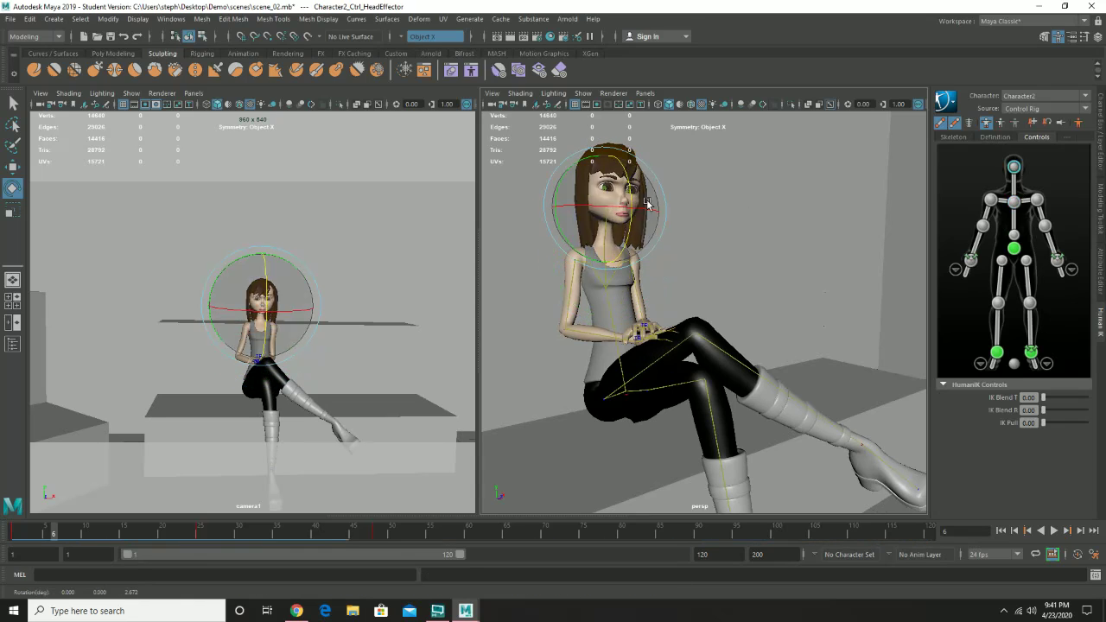
pyautogui.hotkey('ctrl', 'z')
# Try a very slight chest rotation and a head rotation of about 1.7° at frame 6 without keying them.
pyautogui.click(1014, 202)
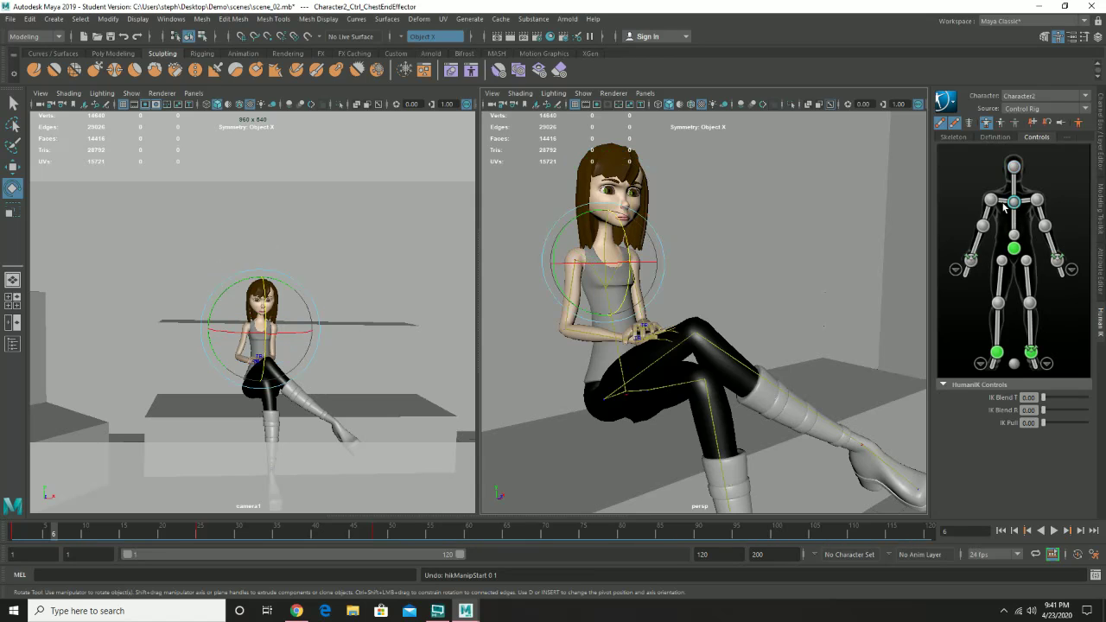
pyautogui.moveTo(627, 240); pyautogui.dragTo(628, 242)
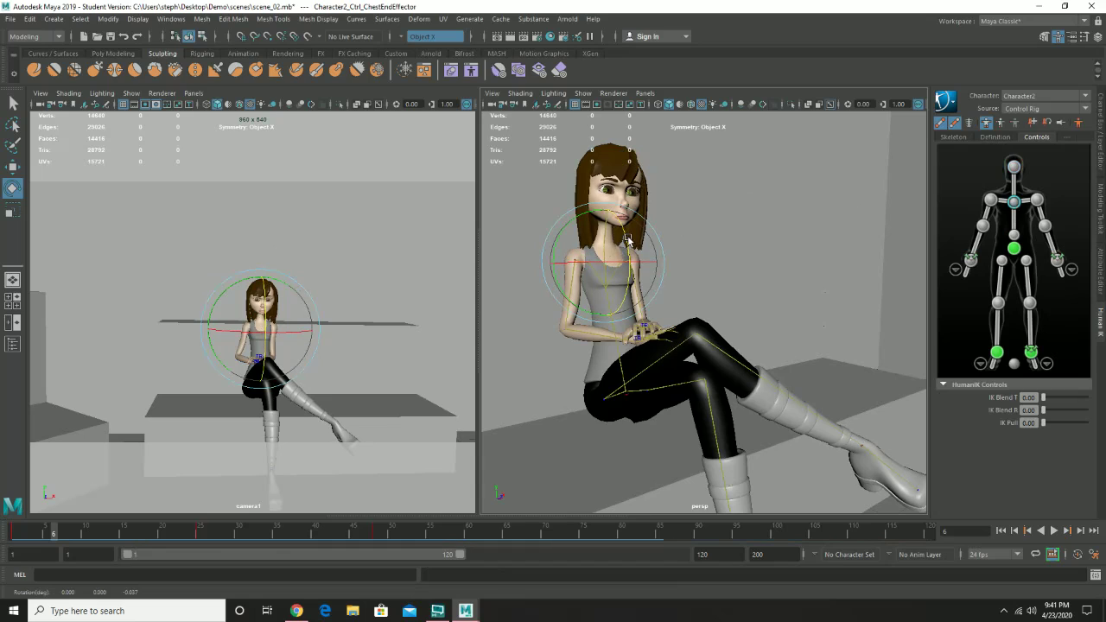
pyautogui.click(1014, 167)
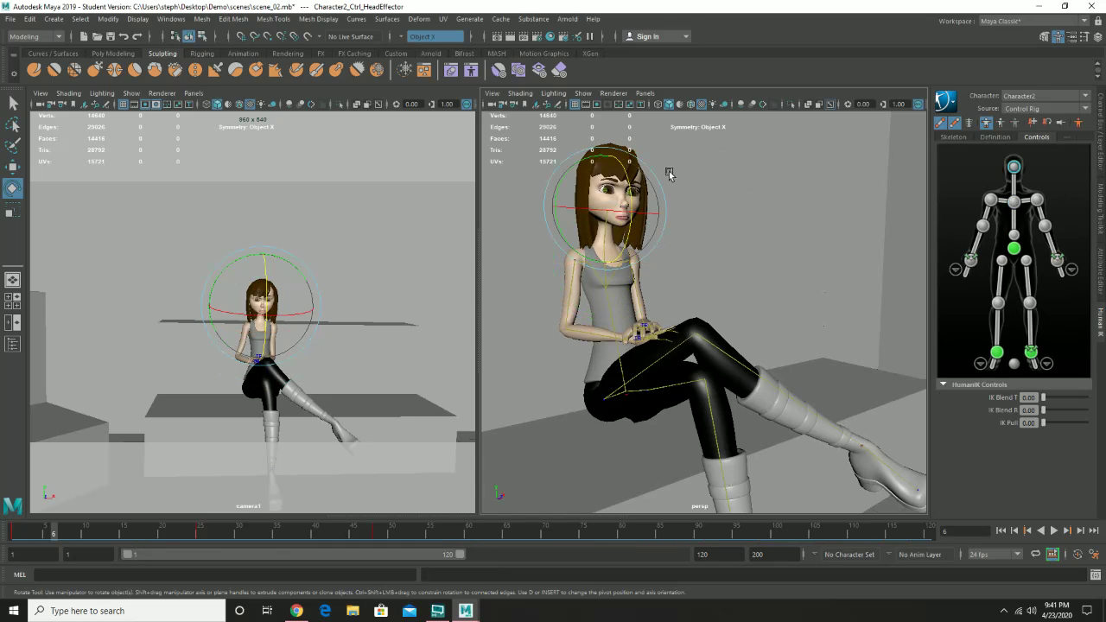
pyautogui.moveTo(629, 177); pyautogui.dragTo(624, 185)
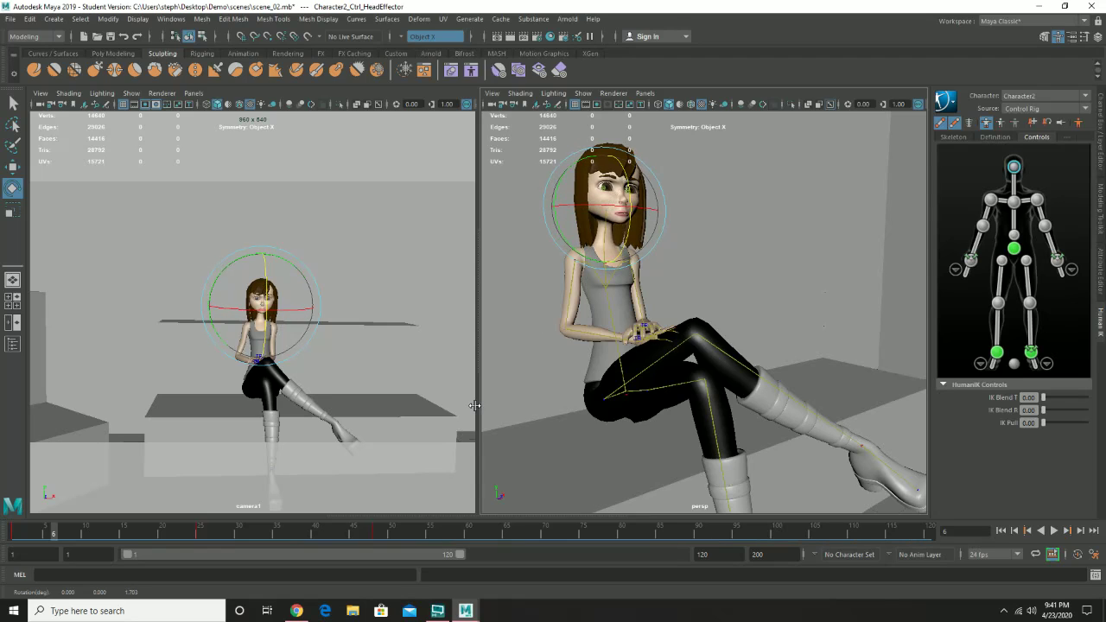
# Move the keyframe at frame 25 to frame 24 and make frame 24 current.
pyautogui.moveTo(87, 533); pyautogui.dragTo(201, 532)
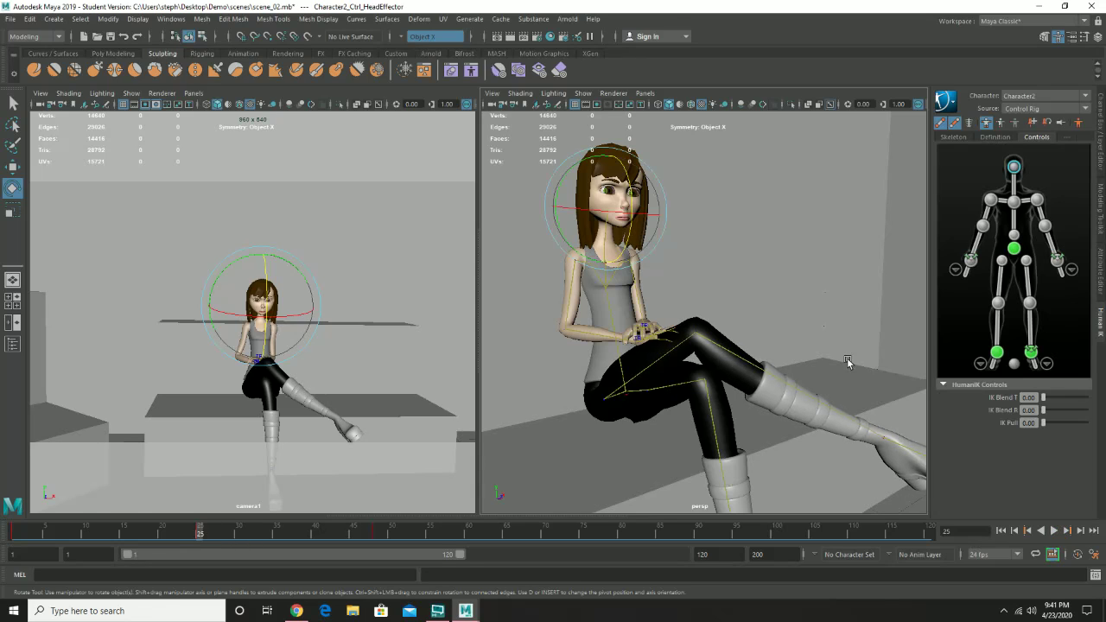
pyautogui.keyDown('shift'); pyautogui.click(201, 532); pyautogui.keyUp('shift')
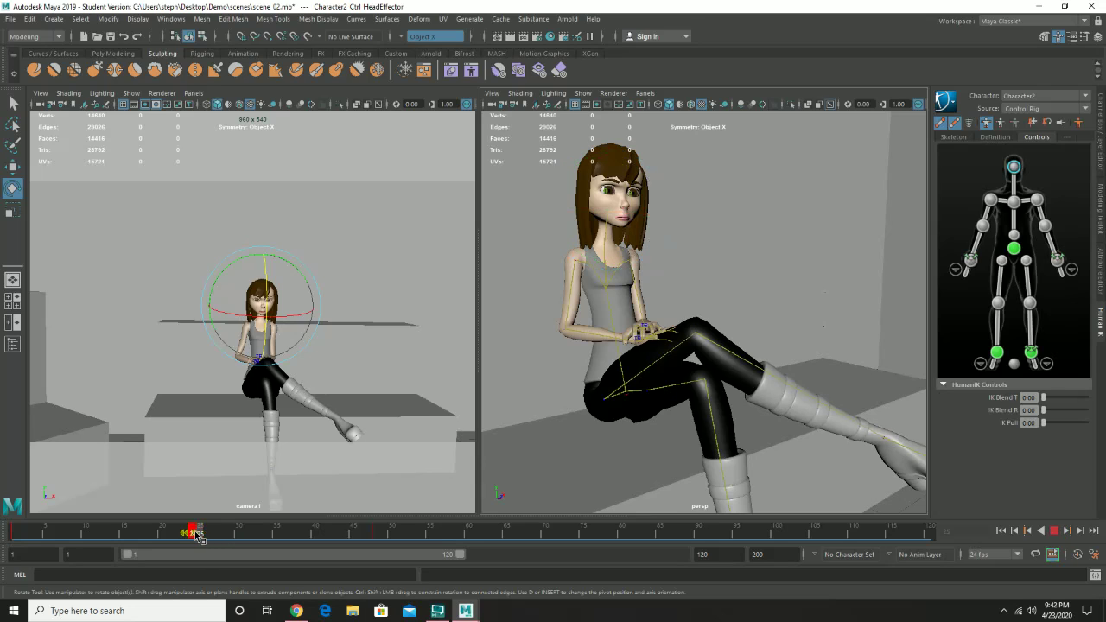
pyautogui.click(300, 533)
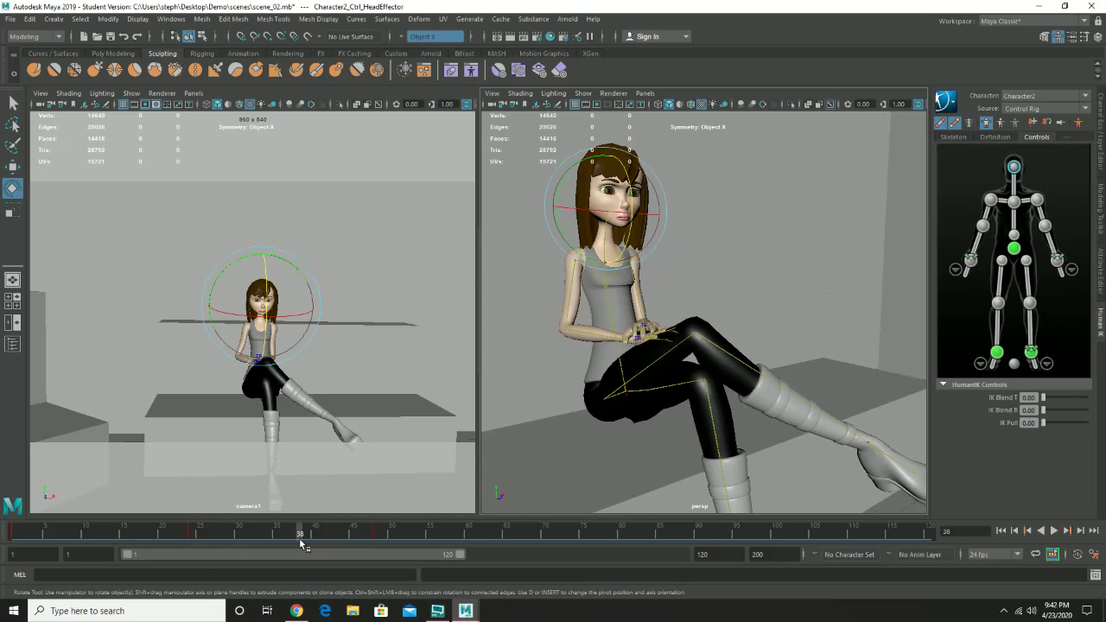
pyautogui.click(193, 533)
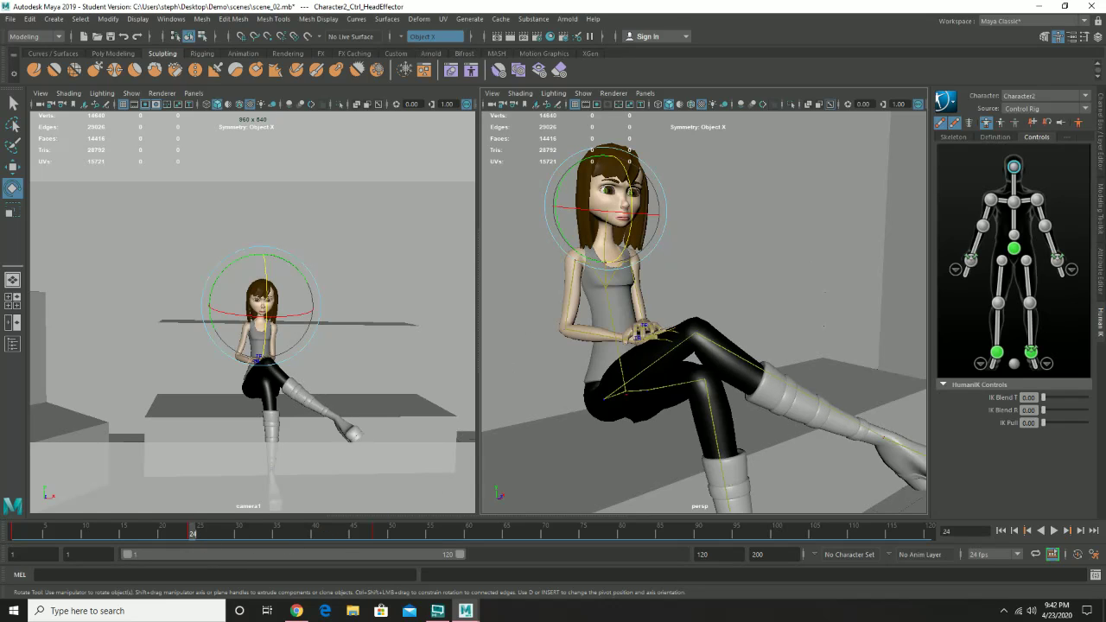
# Rotate the chest control about -2.2° and tilt the head control down about 14.7° at frame 24, keying the pose.
pyautogui.click(1016, 203)
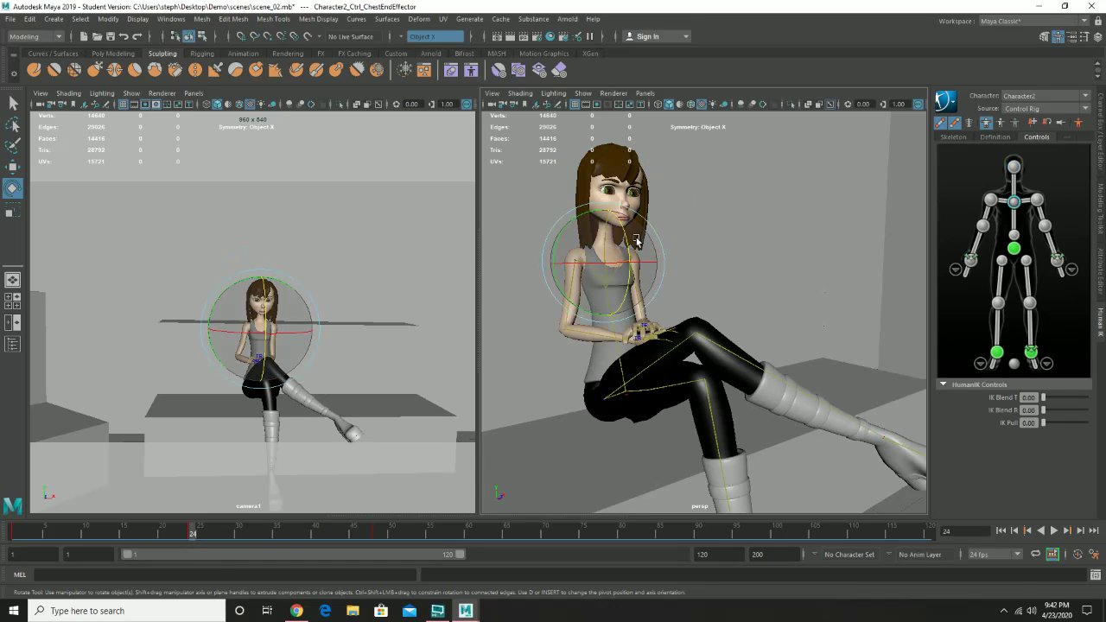
pyautogui.moveTo(623, 240); pyautogui.dragTo(621, 239)
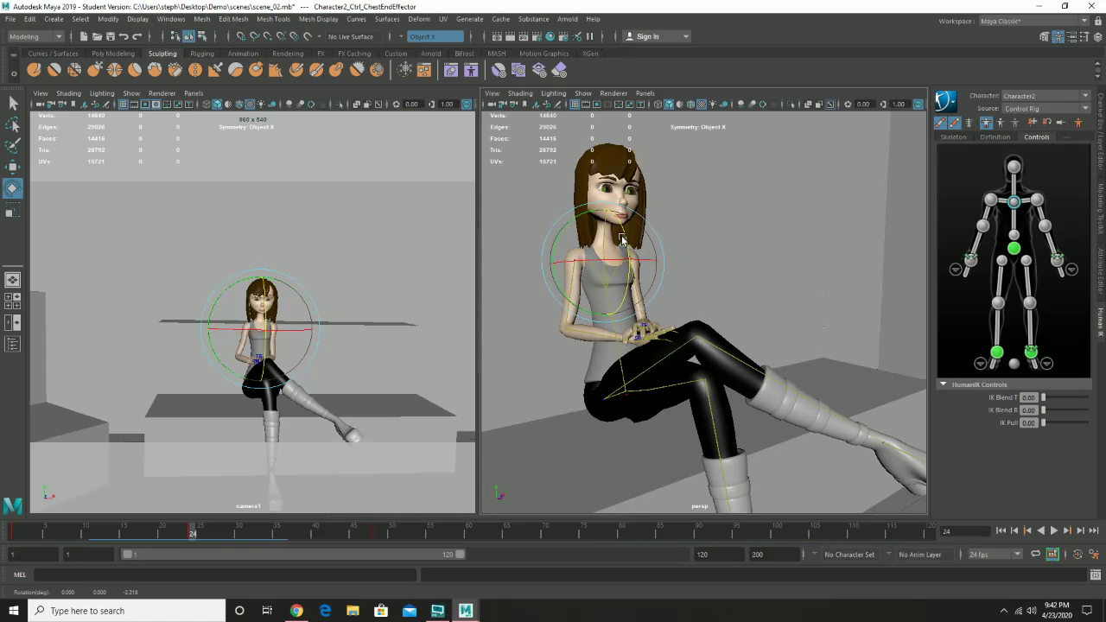
pyautogui.click(1013, 170)
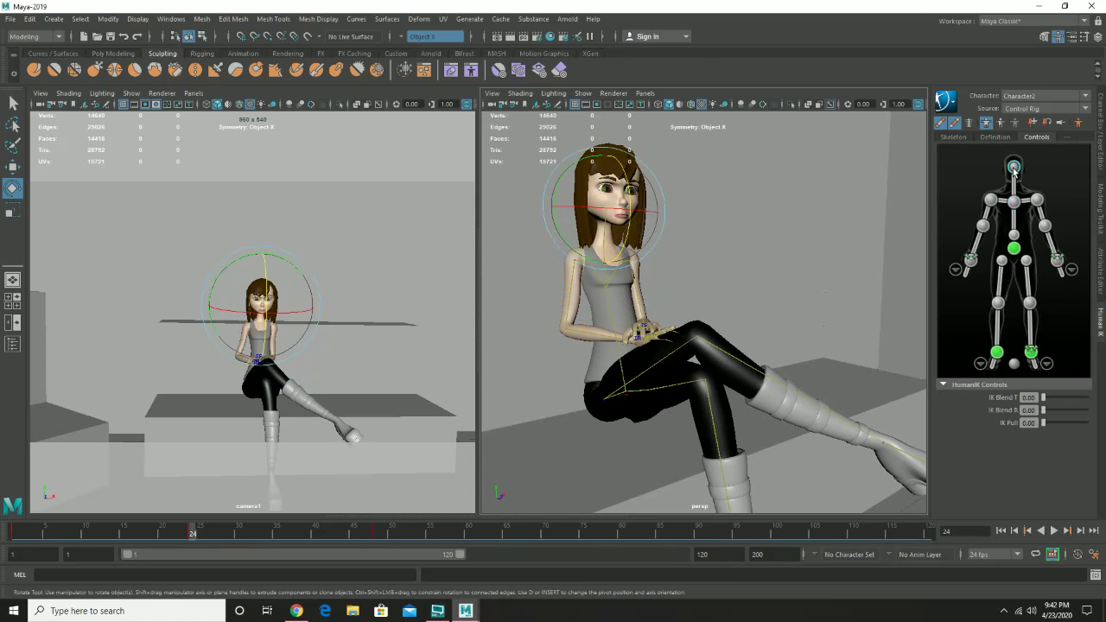
pyautogui.moveTo(629, 196); pyautogui.dragTo(628, 192)
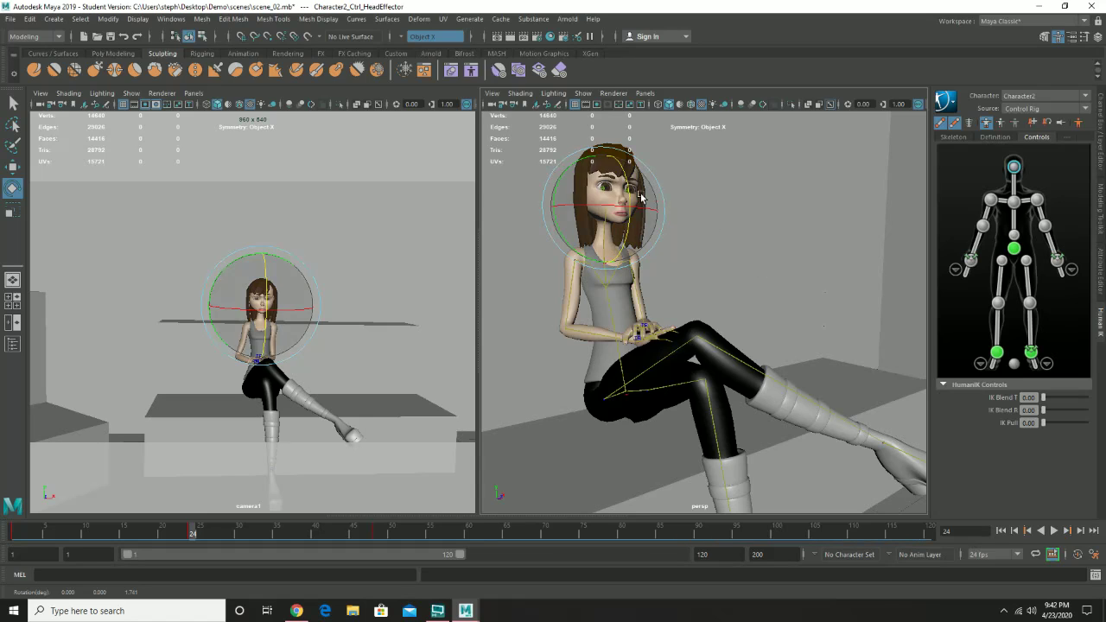
pyautogui.moveTo(632, 191); pyautogui.dragTo(632, 202)
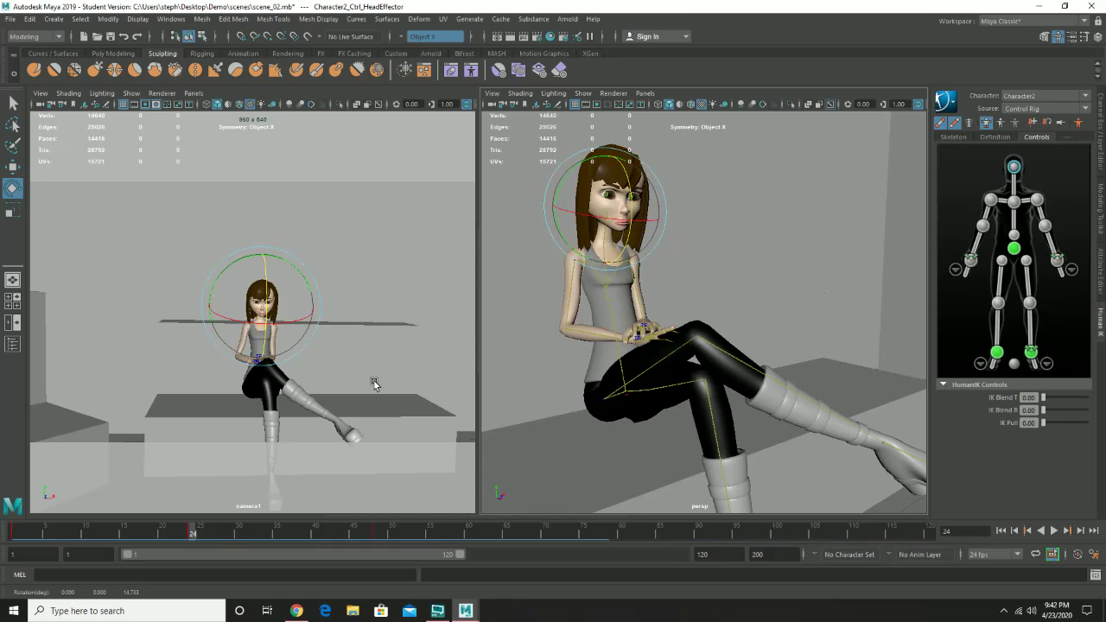
# Play the animation from frame 1 with the rig deselected to review the chest and head movement.
pyautogui.moveTo(164, 533); pyautogui.dragTo(1, 525)
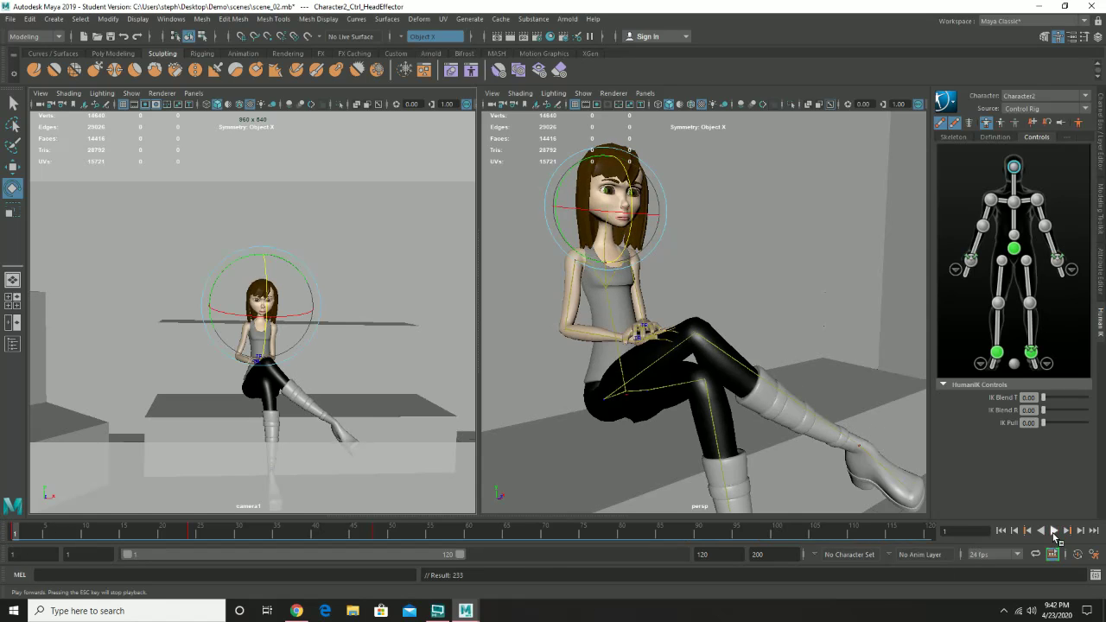
pyautogui.click(1055, 531)
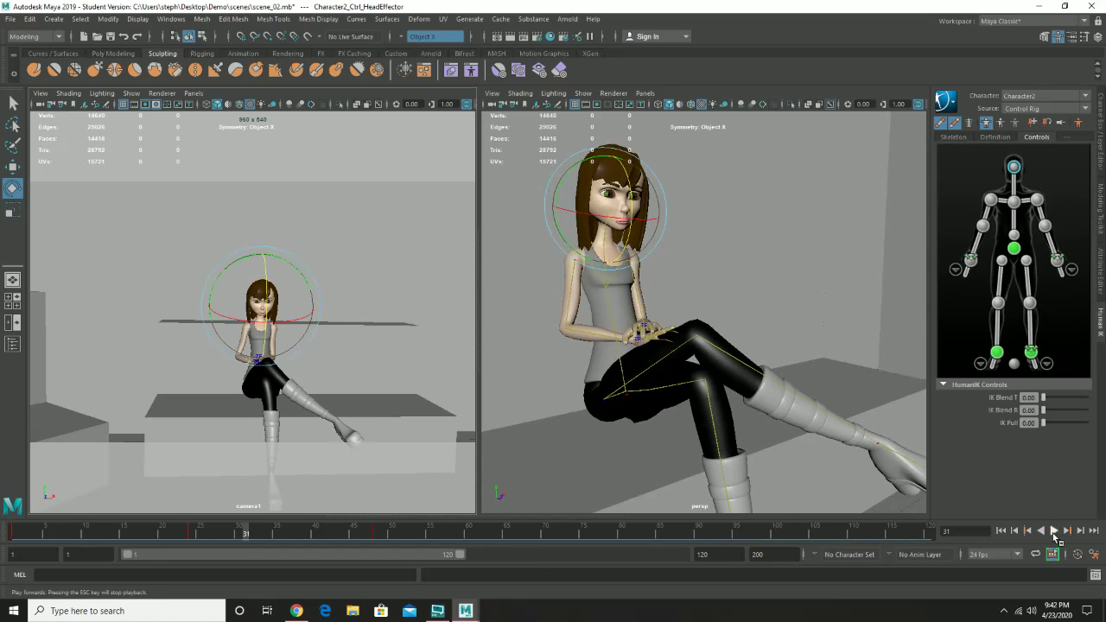
pyautogui.click(1055, 532)
pyautogui.click(746, 224)
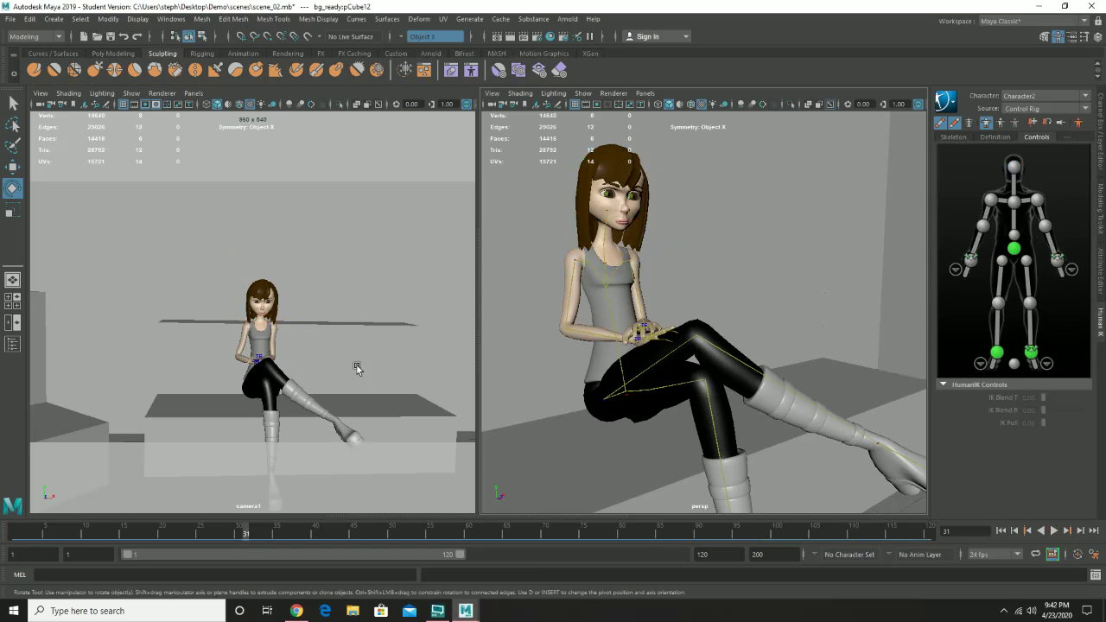
pyautogui.click(14, 529)
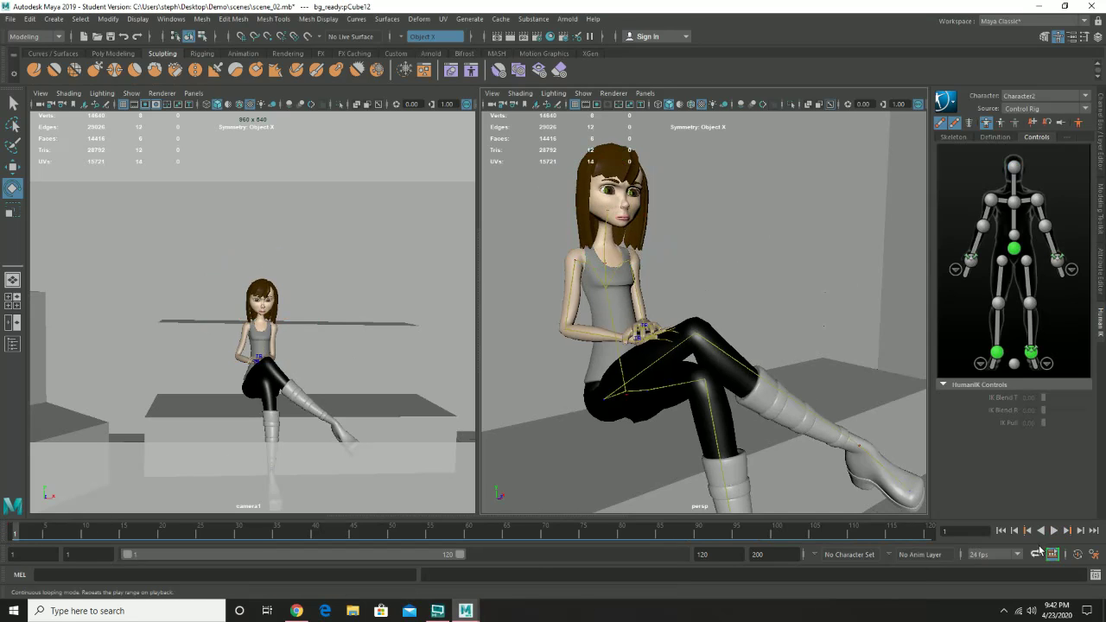
pyautogui.click(1054, 531)
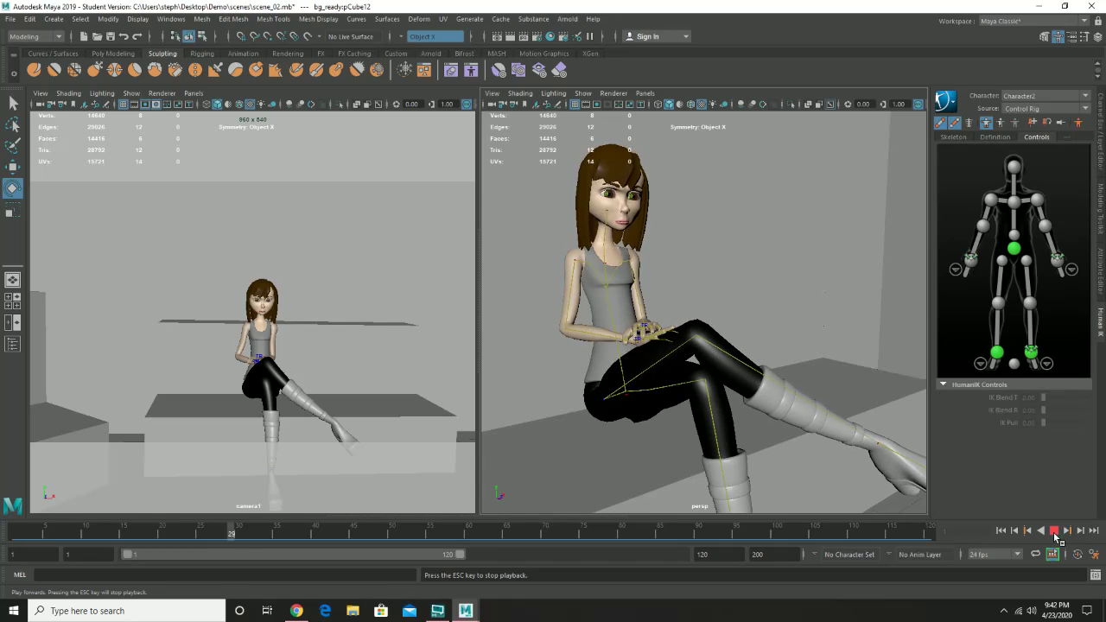
pyautogui.click(1054, 531)
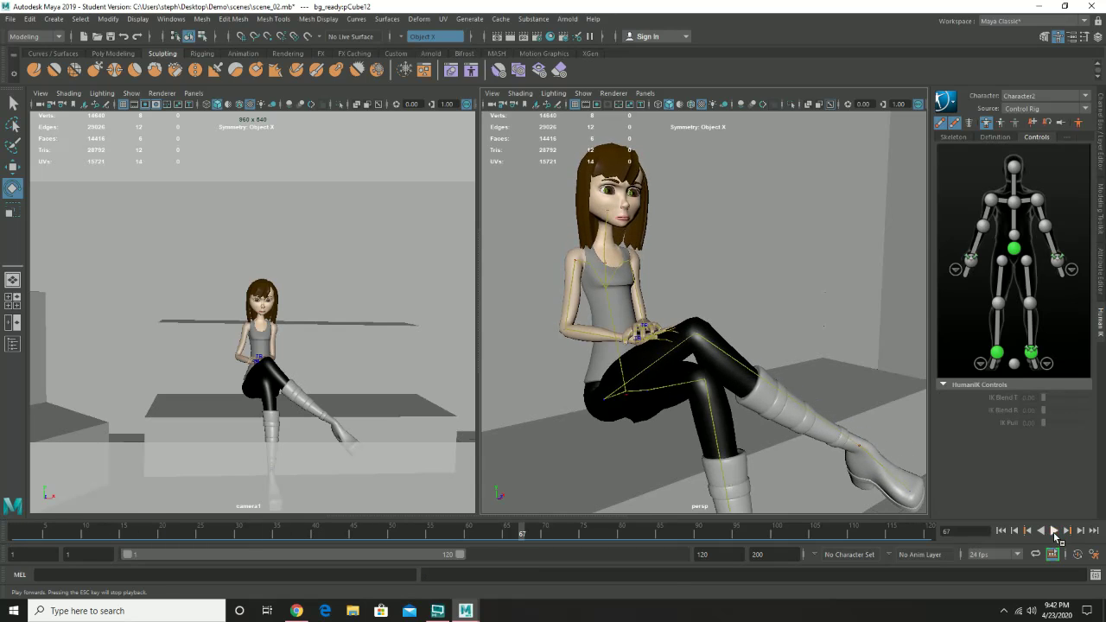
# Rotate the chest control further by about -4.9° at frame 24 and key the pose.
pyautogui.click(192, 534)
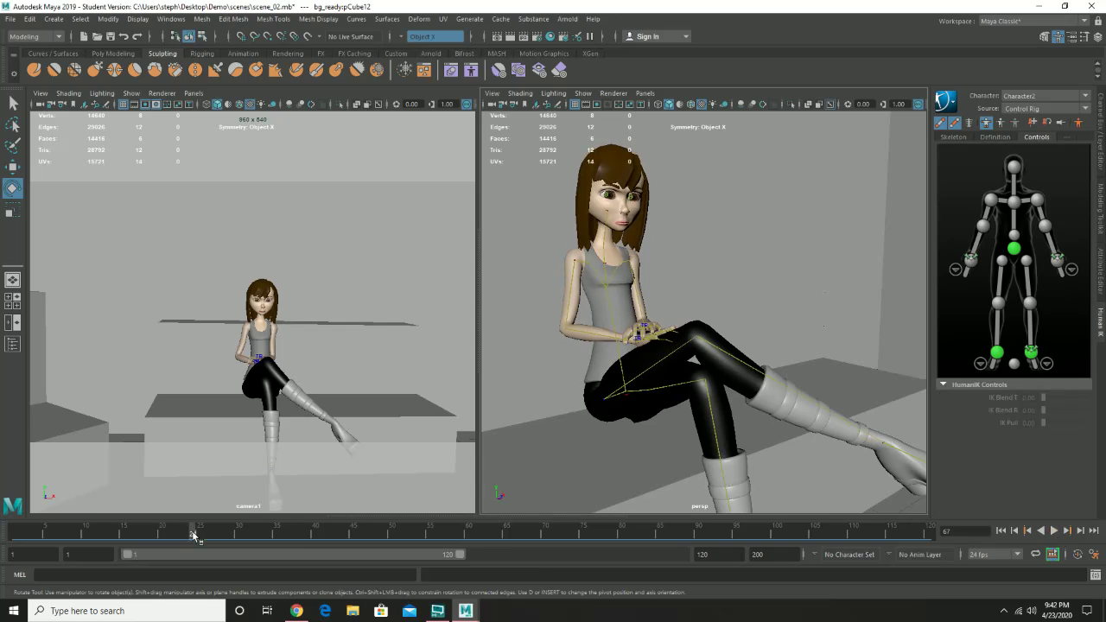
pyautogui.click(1014, 201)
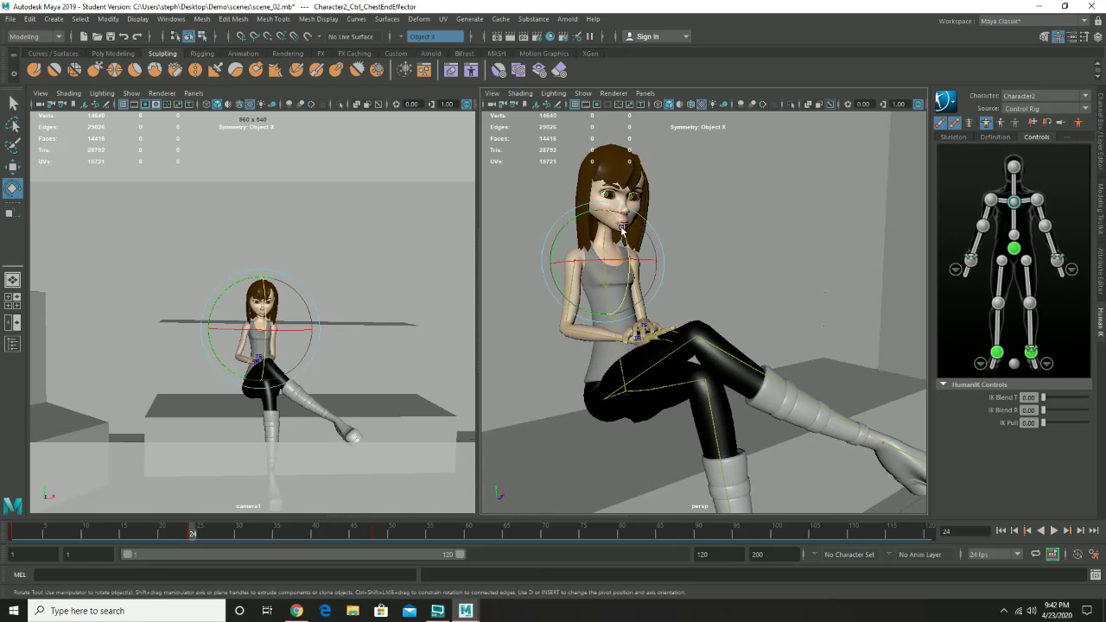
pyautogui.press('s')
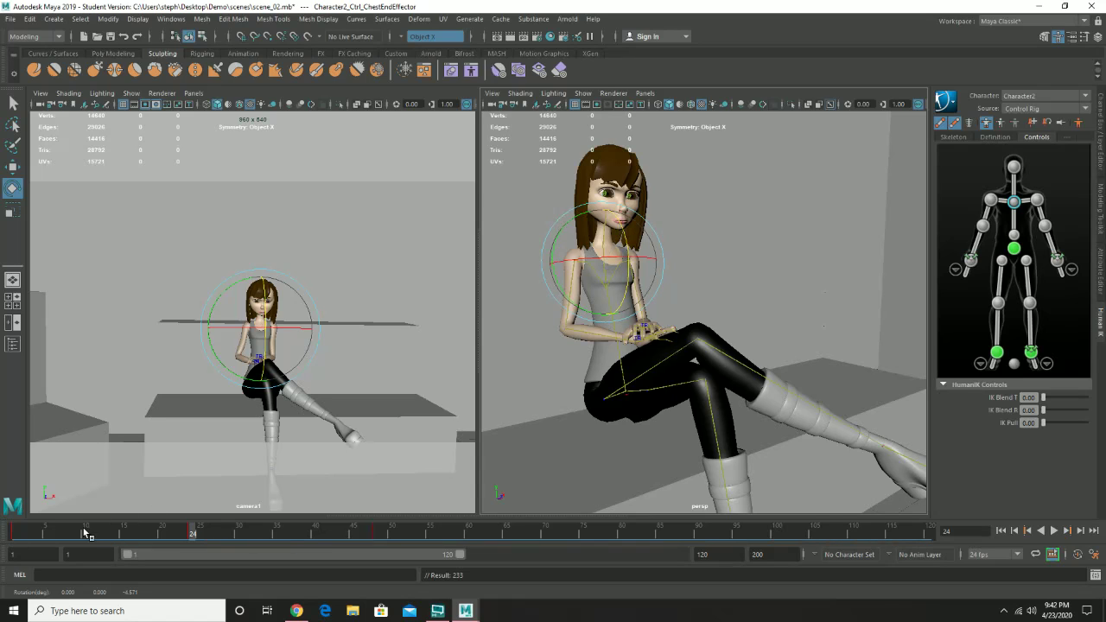
# Replay the animation from frame 1 several times to examine the upper-body, head and foot motion with the rig deselected.
pyautogui.click(15, 533)
pyautogui.click(1055, 531)
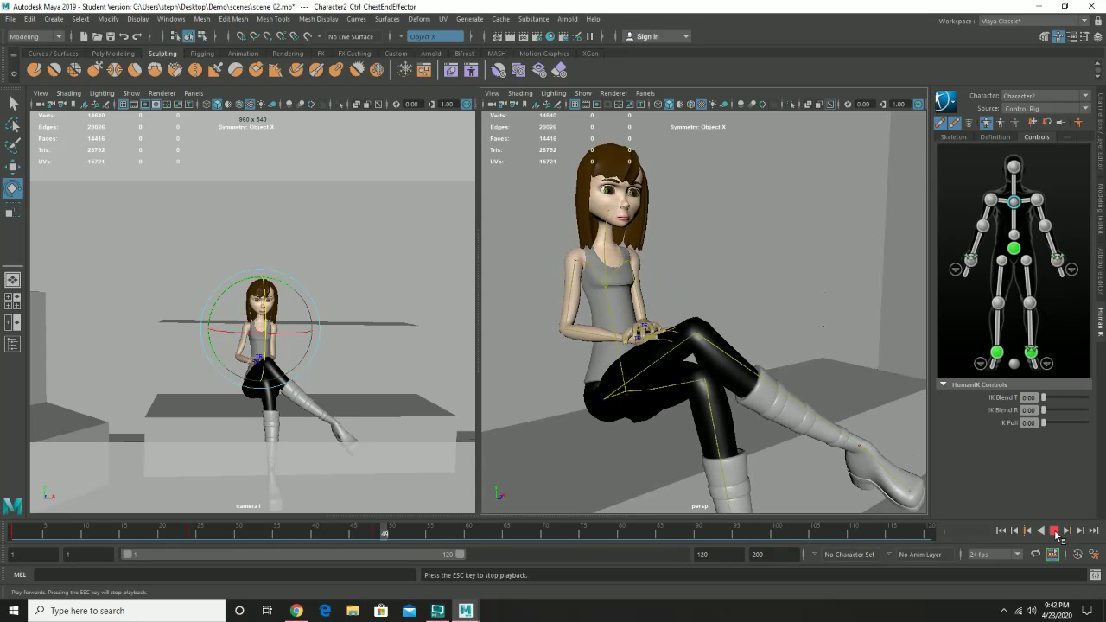
pyautogui.click(1056, 531)
pyautogui.moveTo(69, 535); pyautogui.dragTo(14, 534)
pyautogui.click(1053, 532)
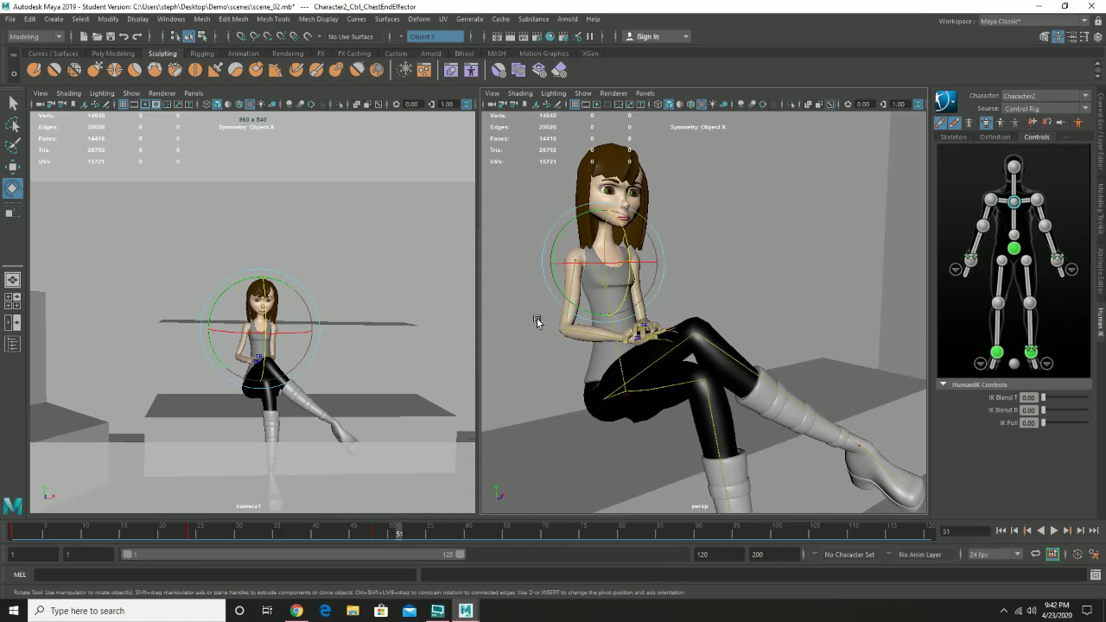
pyautogui.click(129, 439)
pyautogui.moveTo(49, 536); pyautogui.dragTo(14, 535)
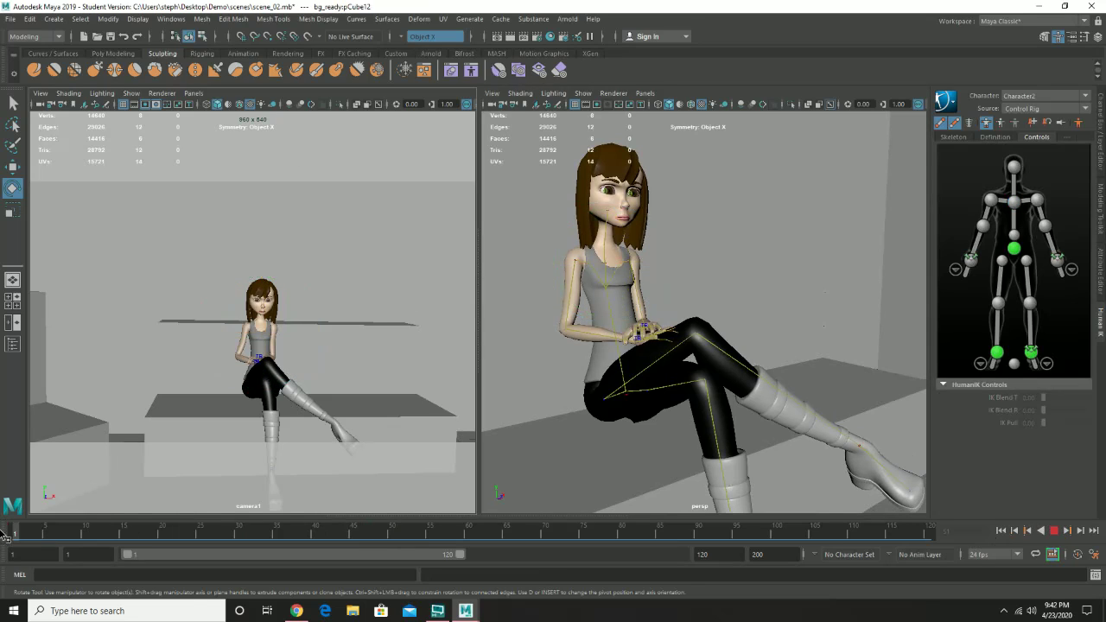
pyautogui.click(1055, 531)
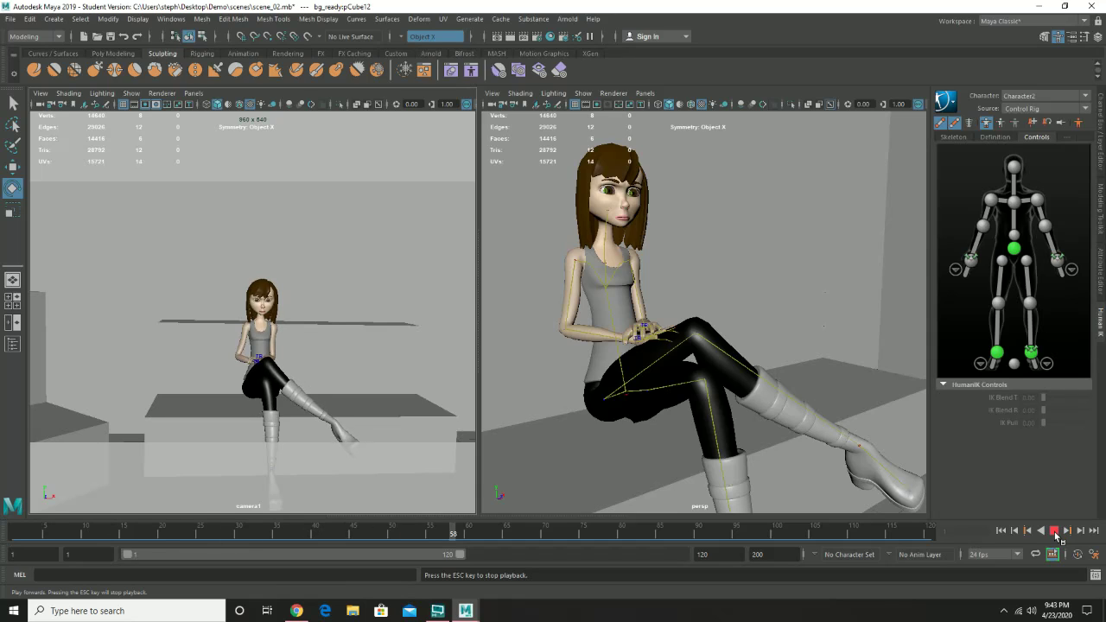
pyautogui.click(1055, 532)
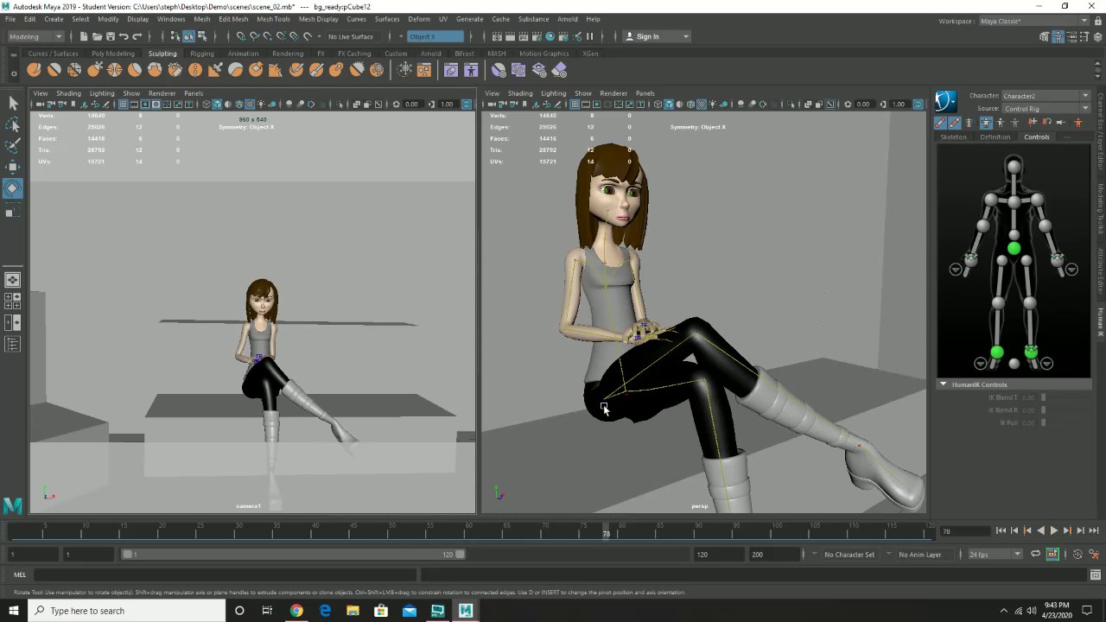
pyautogui.moveTo(168, 534); pyautogui.dragTo(3, 539)
pyautogui.click(1055, 531)
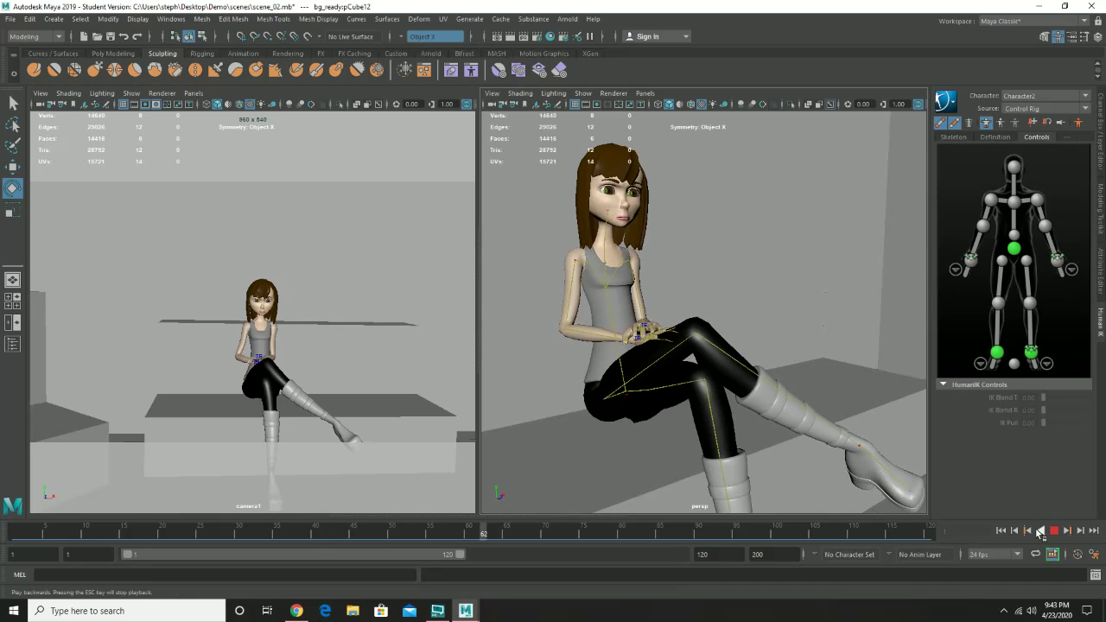
pyautogui.click(1052, 531)
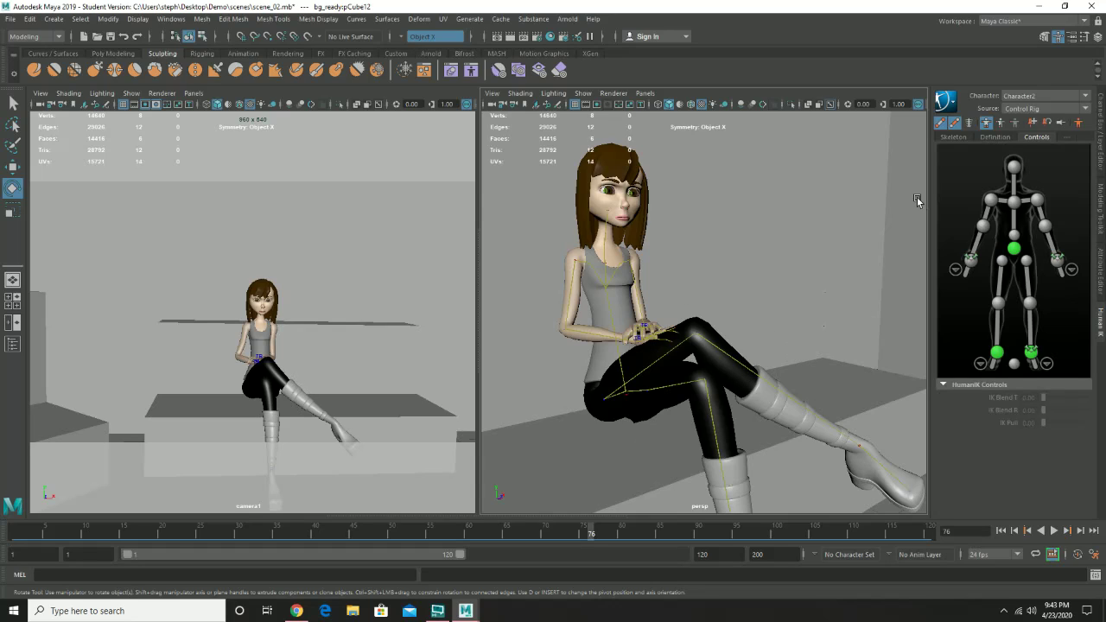
# Select the chest control for rotation and accept the student-version notice for the autosave.
pyautogui.click(1014, 202)
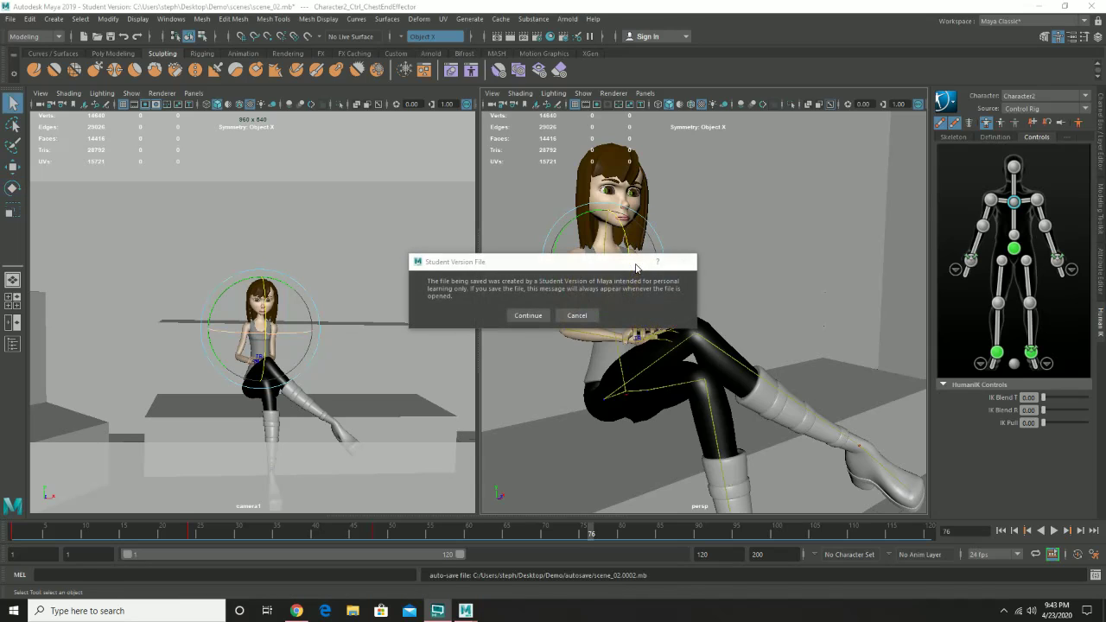
pyautogui.click(527, 315)
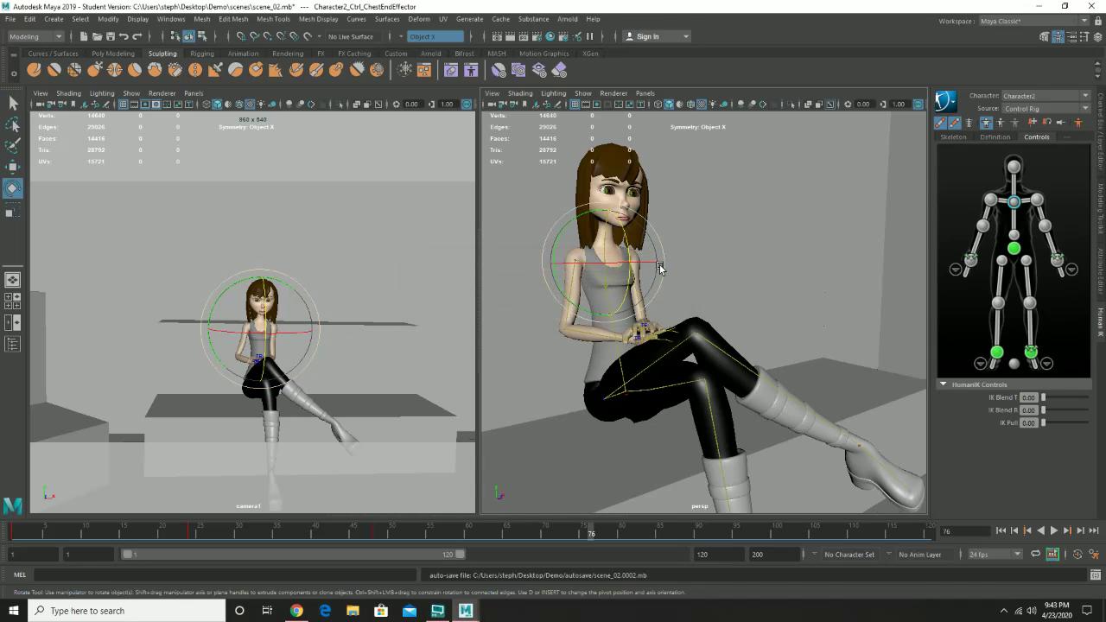
pyautogui.press('e')
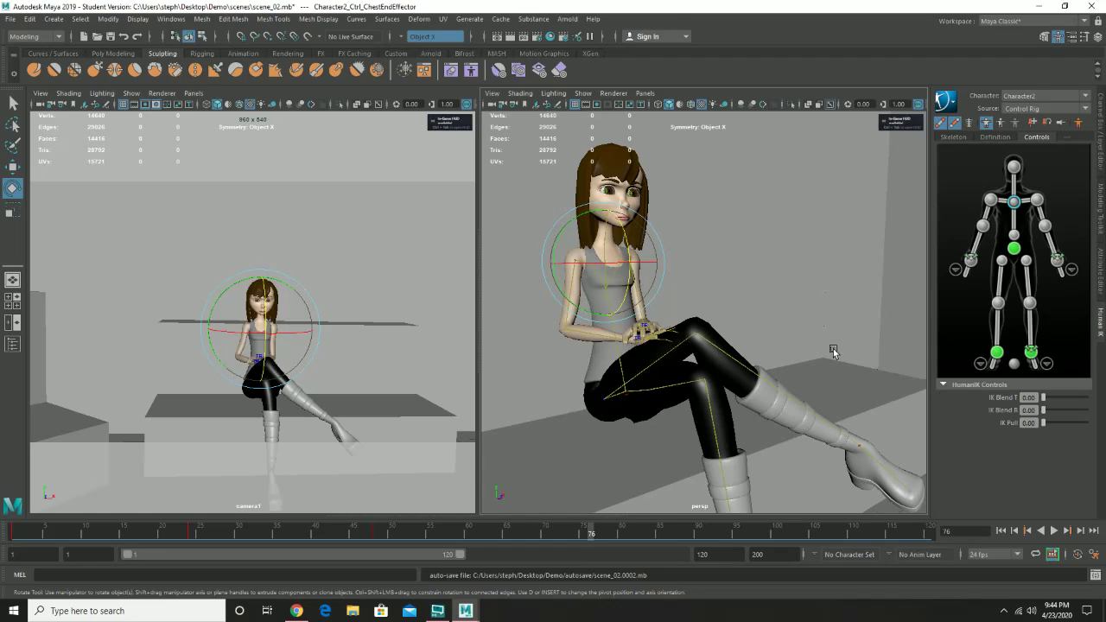
# Select the right upper leg control, switch HumanIK keying to Body Part, and shift its frame 24 key to frame 22.
pyautogui.click(729, 357)
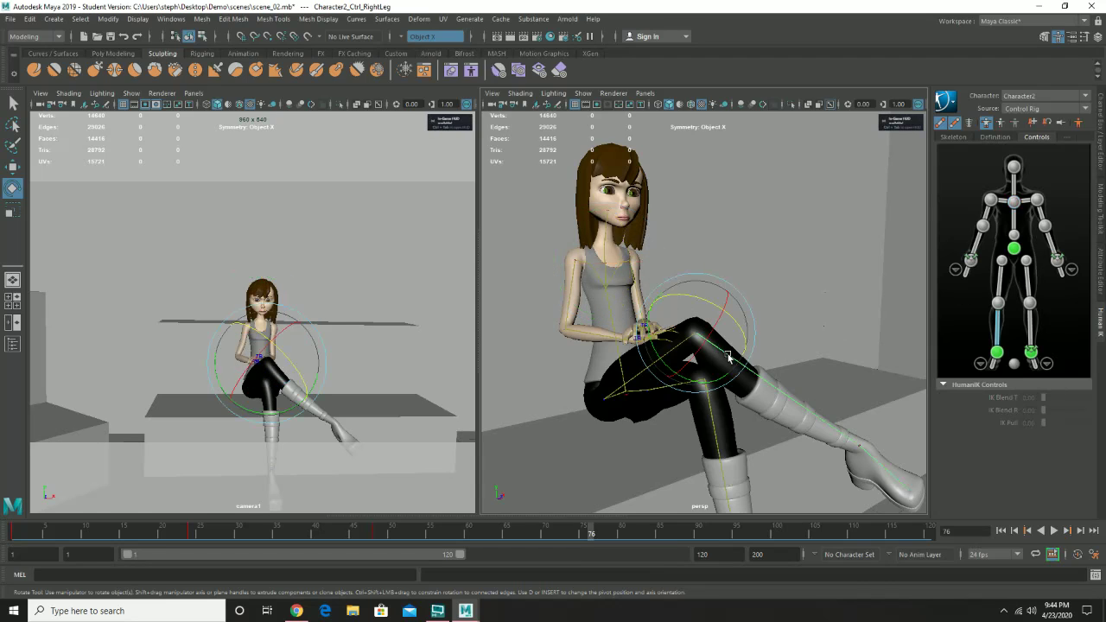
pyautogui.click(637, 377)
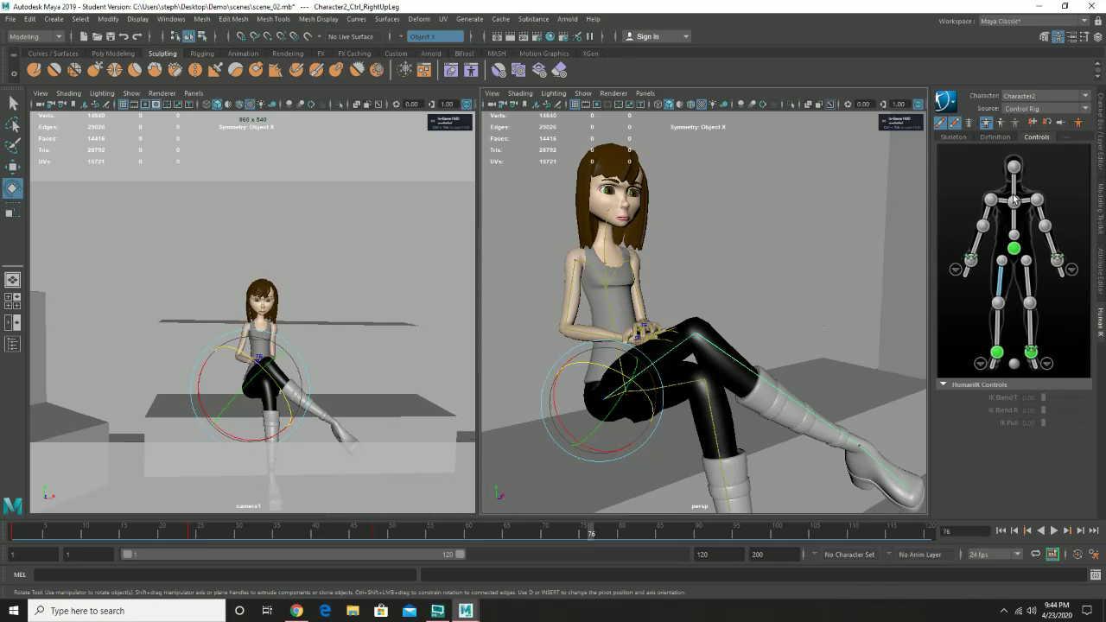
pyautogui.click(1000, 124)
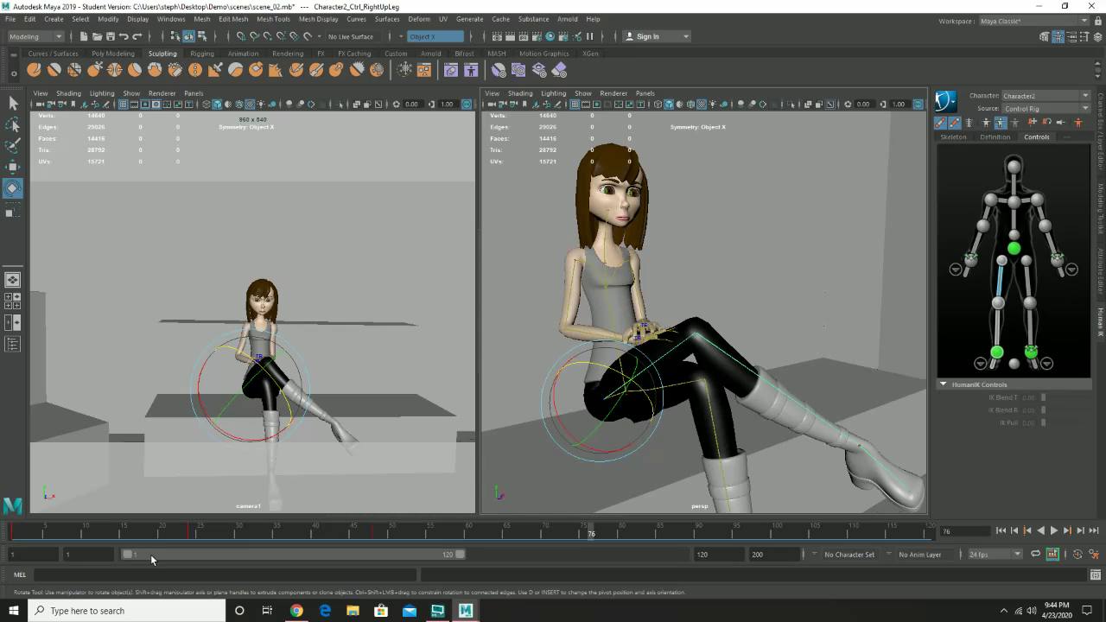
pyautogui.click(192, 535)
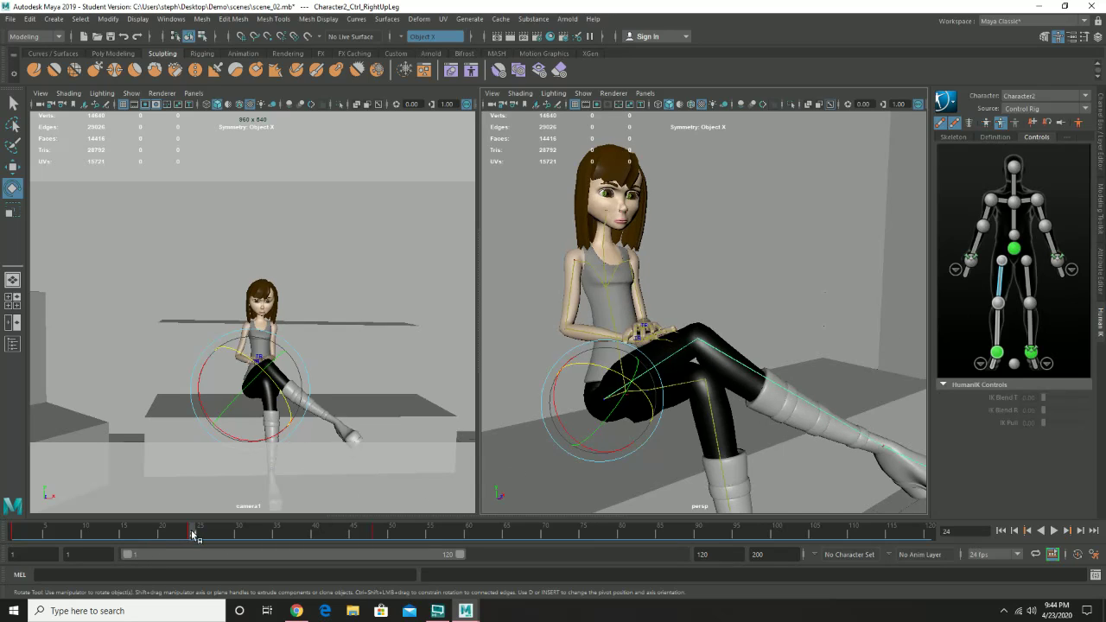
pyautogui.keyDown('shift'); pyautogui.click(192, 535); pyautogui.keyUp('shift')
pyautogui.moveTo(192, 535); pyautogui.dragTo(14, 533)
pyautogui.click(246, 533)
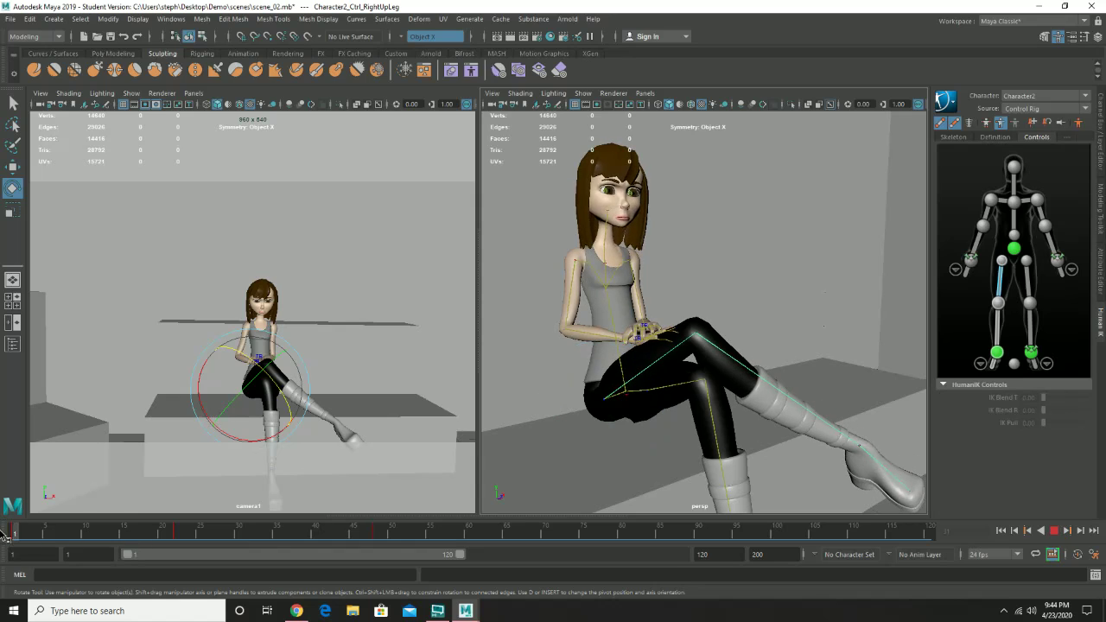
# Replay the animation from frame 1 several times to examine the leg timing against the upper body.
pyautogui.click(1054, 531)
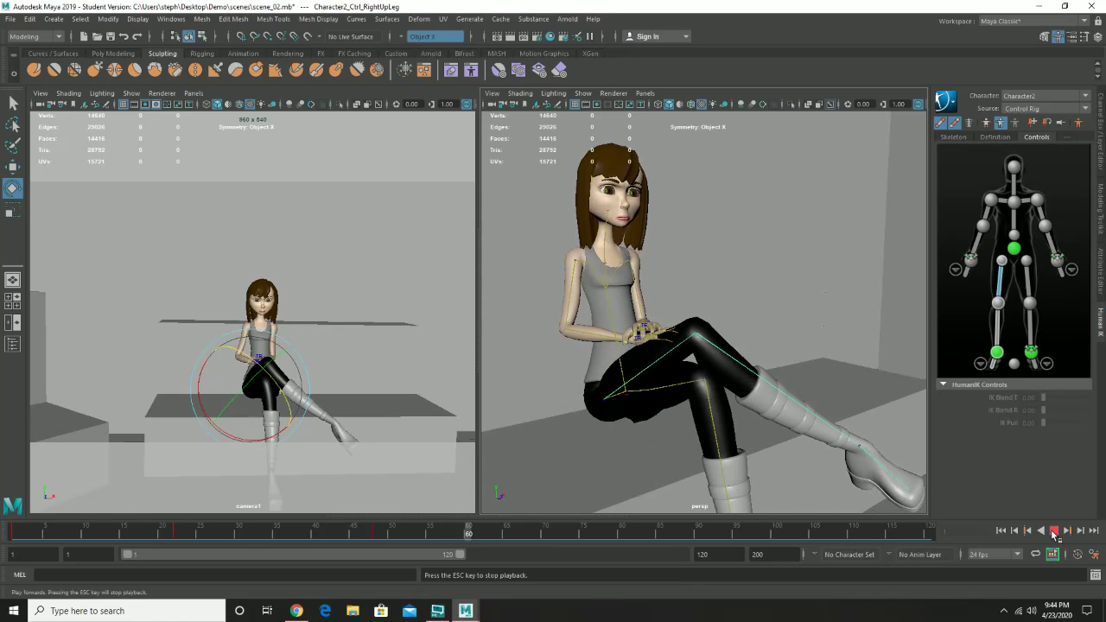
pyautogui.press('Escape')
pyautogui.click(25, 529)
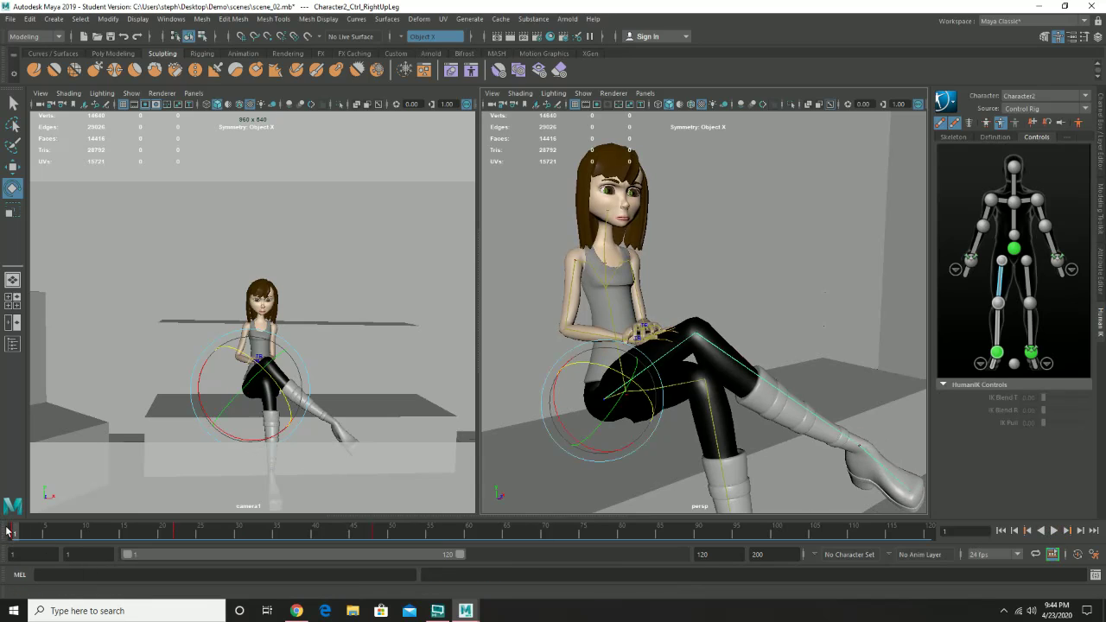
pyautogui.click(1054, 531)
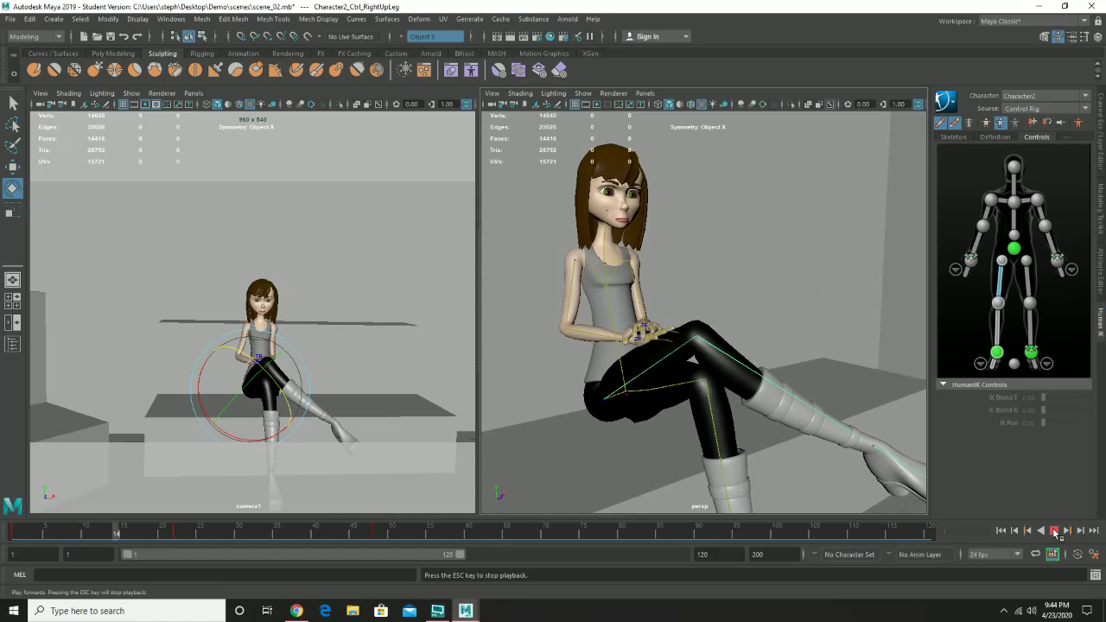
pyautogui.press('Escape')
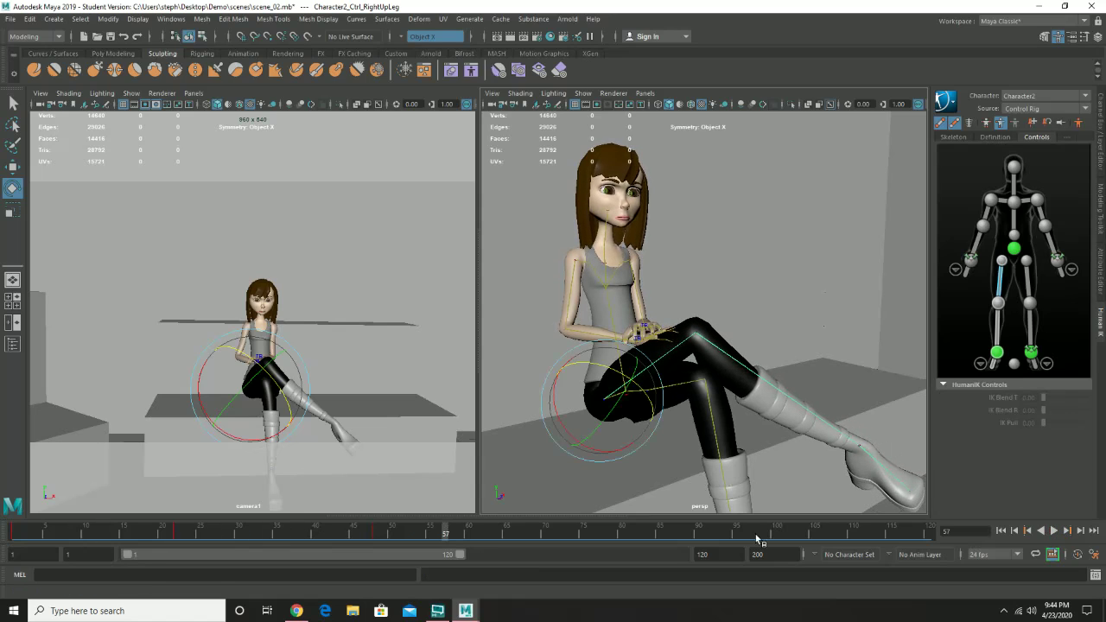
pyautogui.click(16, 531)
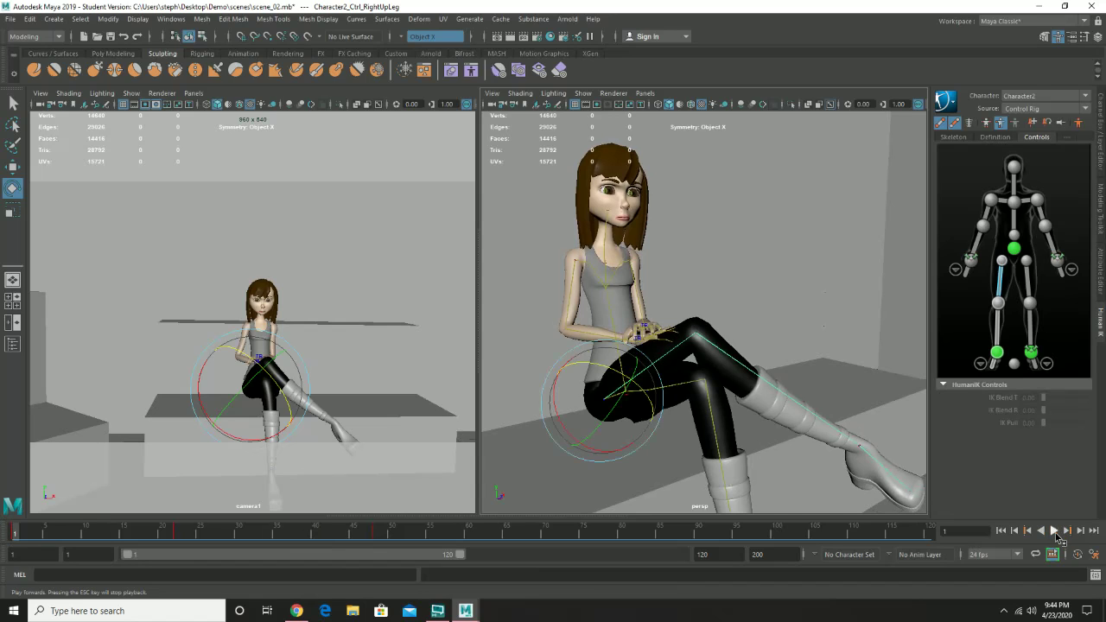
pyautogui.click(1055, 533)
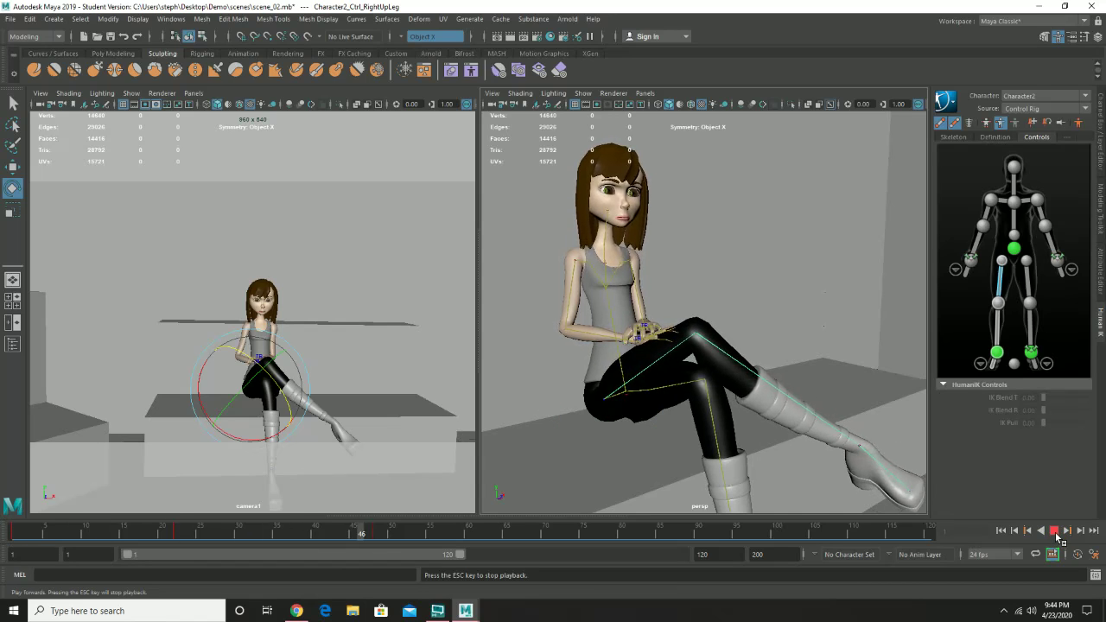
pyautogui.click(1055, 532)
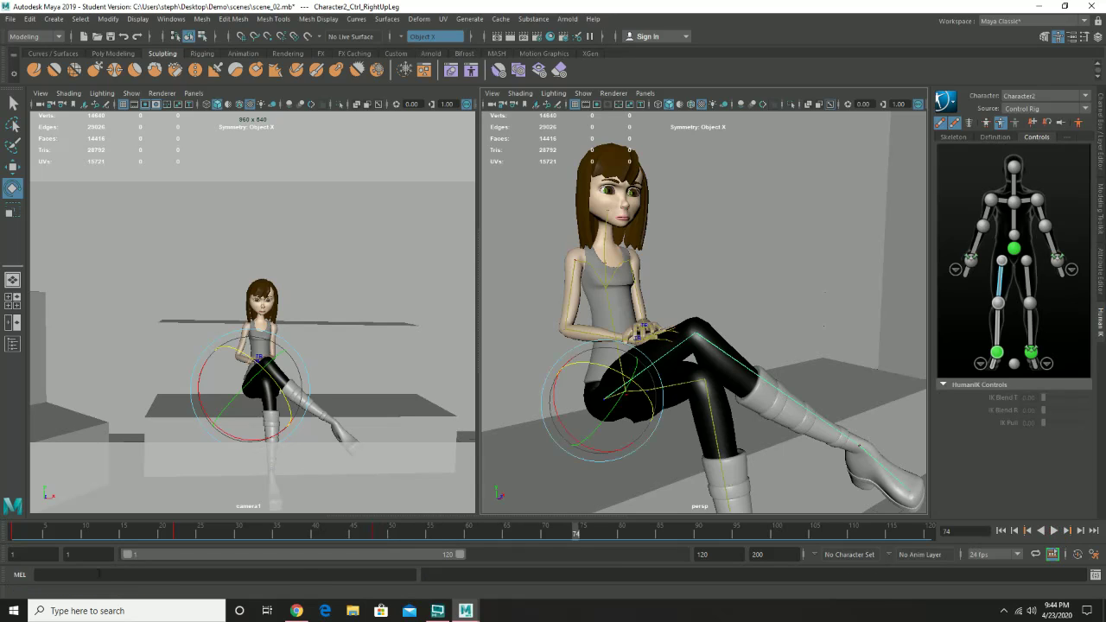
pyautogui.click(3, 535)
pyautogui.click(1055, 531)
pyautogui.click(1055, 531)
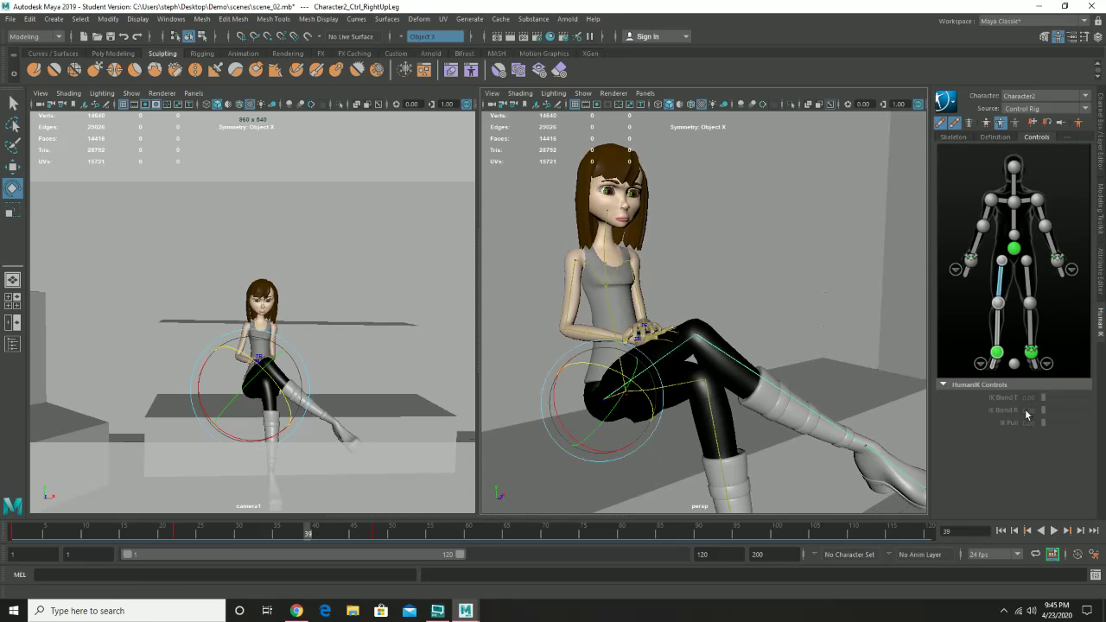
# Select the chest control and shift its frame 24 key to frame 26.
pyautogui.click(1015, 167)
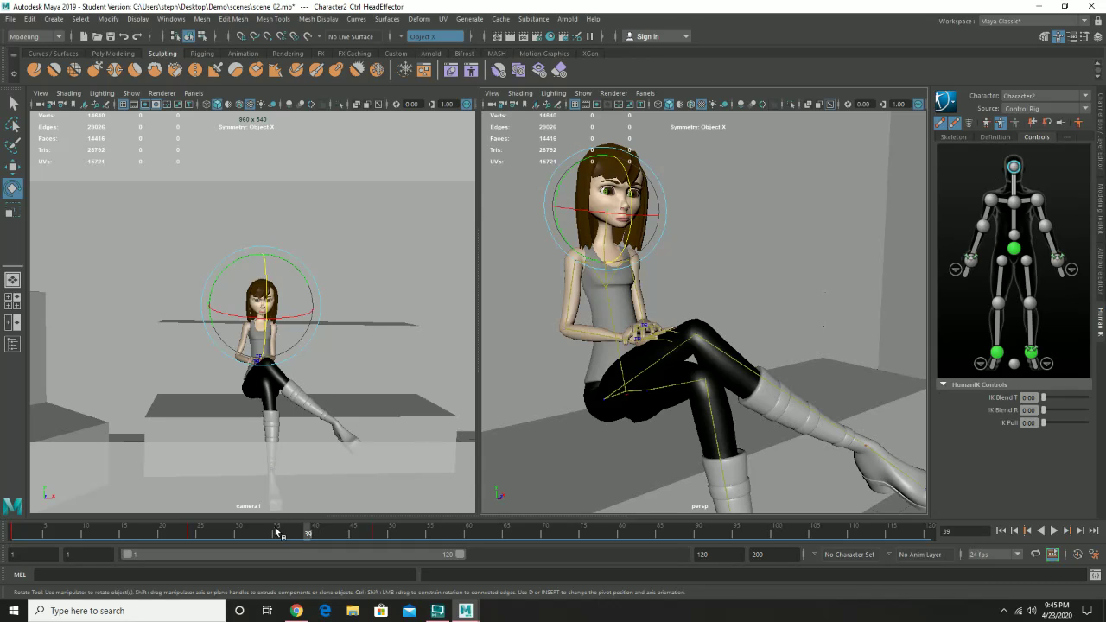
pyautogui.click(1015, 204)
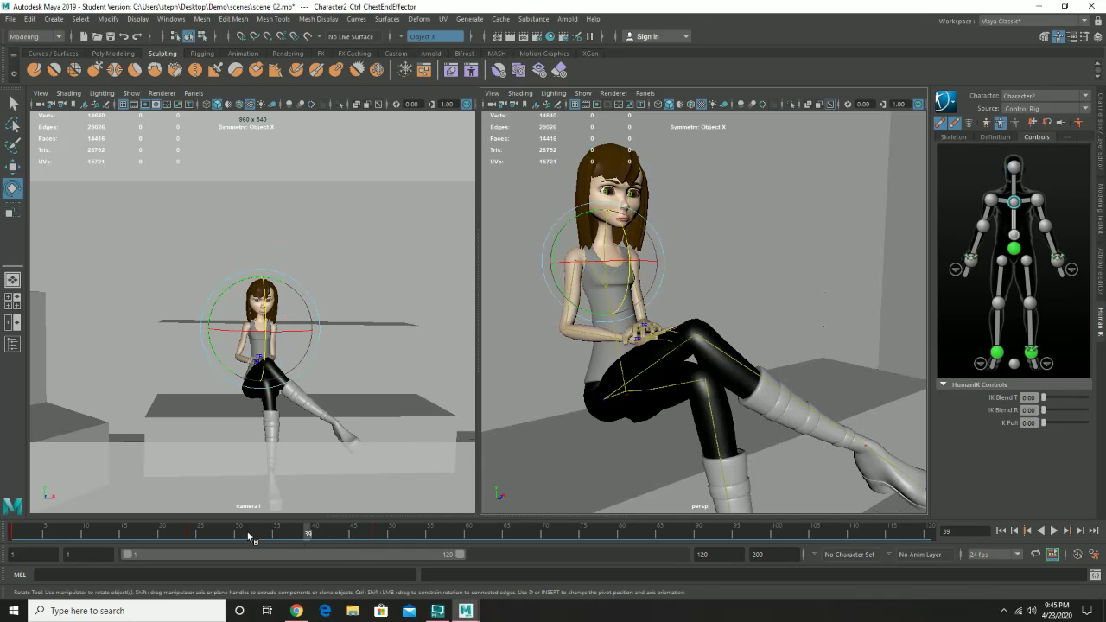
pyautogui.moveTo(248, 536); pyautogui.dragTo(214, 540)
# Play the animation from frame 1 twice to review the offset chest timing.
pyautogui.moveTo(88, 533); pyautogui.dragTo(7, 532)
pyautogui.click(1055, 531)
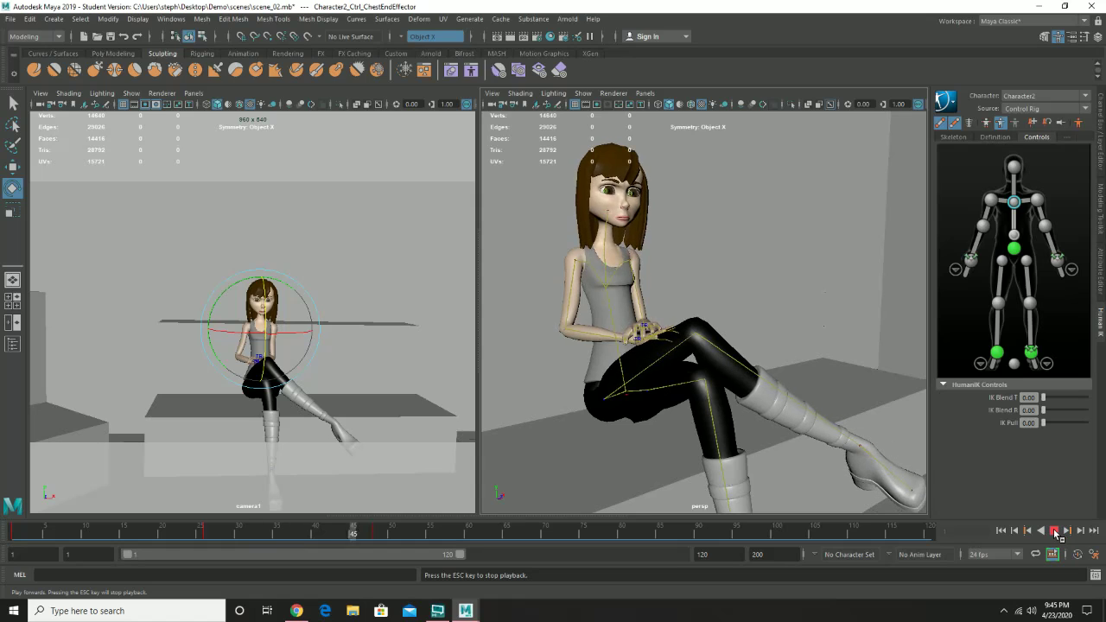
pyautogui.click(7, 533)
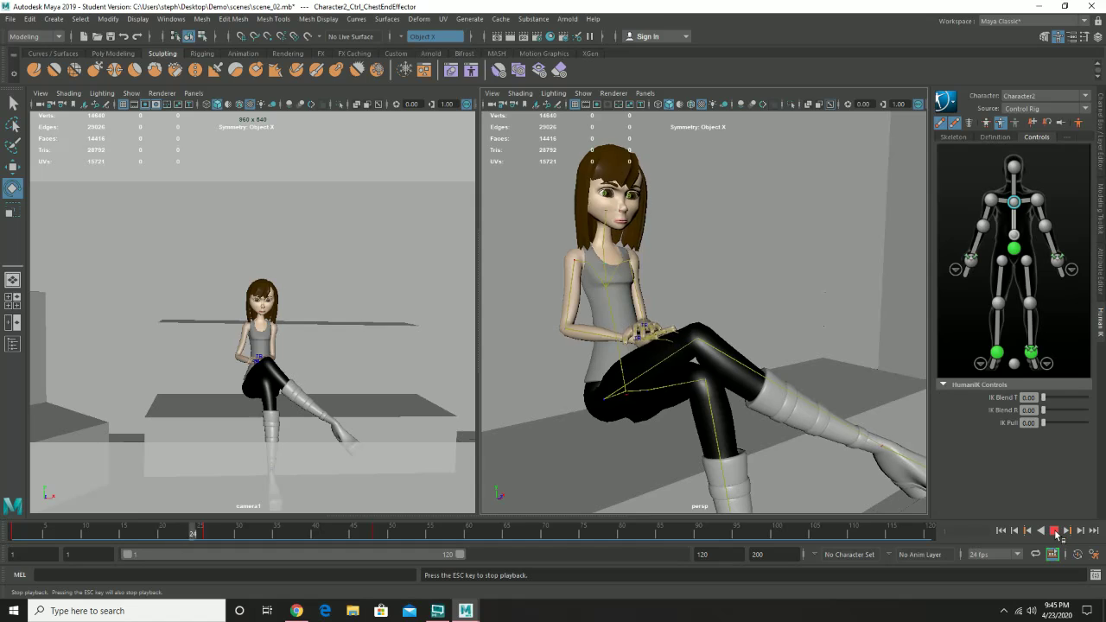
pyautogui.click(1055, 532)
# Shorten the playback range to end at frame 48, then play the loop and return to frame 1.
pyautogui.moveTo(461, 555); pyautogui.dragTo(264, 558)
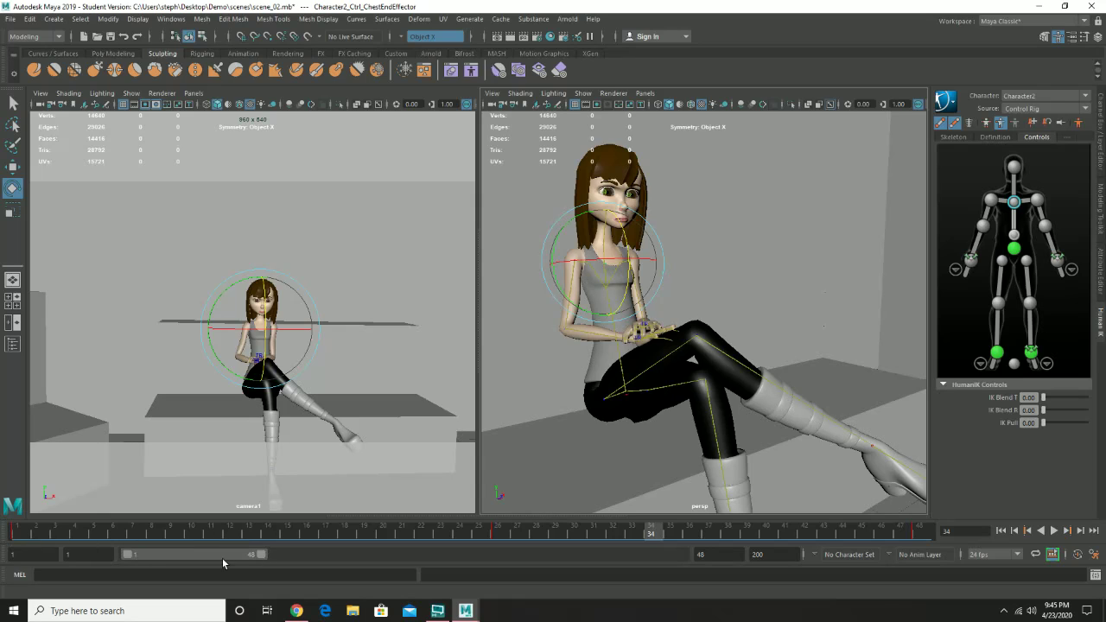
pyautogui.click(1053, 530)
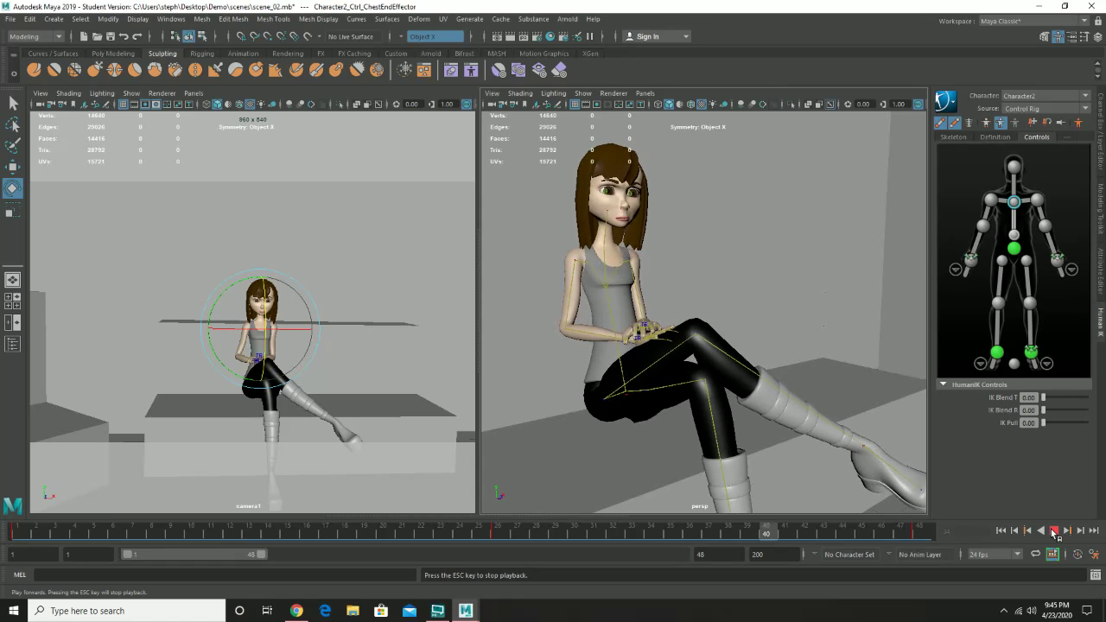
pyautogui.click(1054, 531)
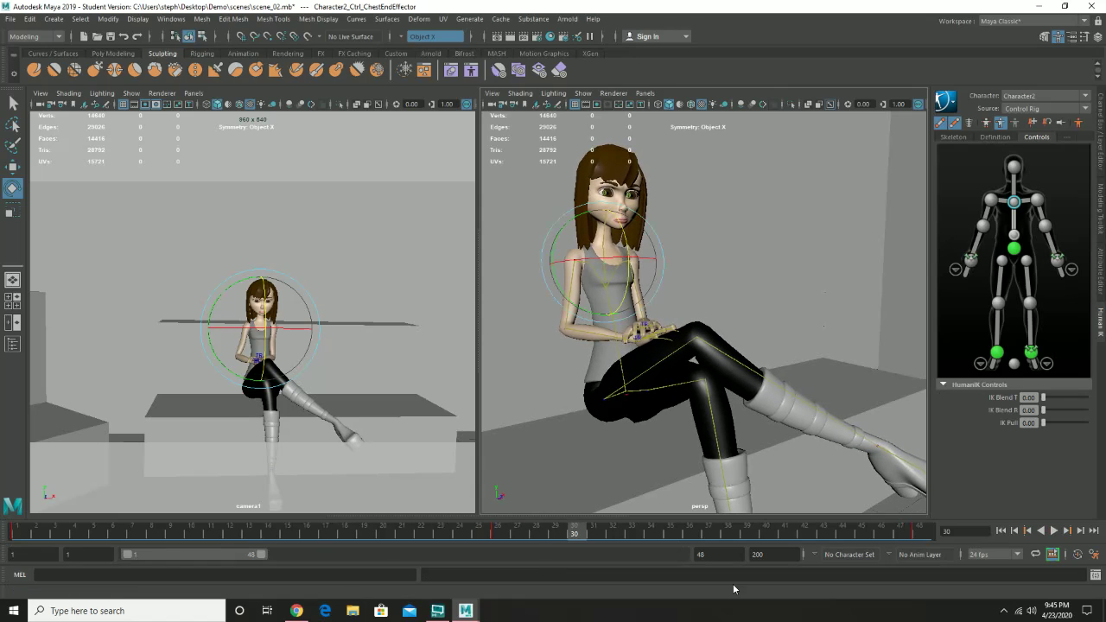
pyautogui.moveTo(28, 537); pyautogui.dragTo(9, 536)
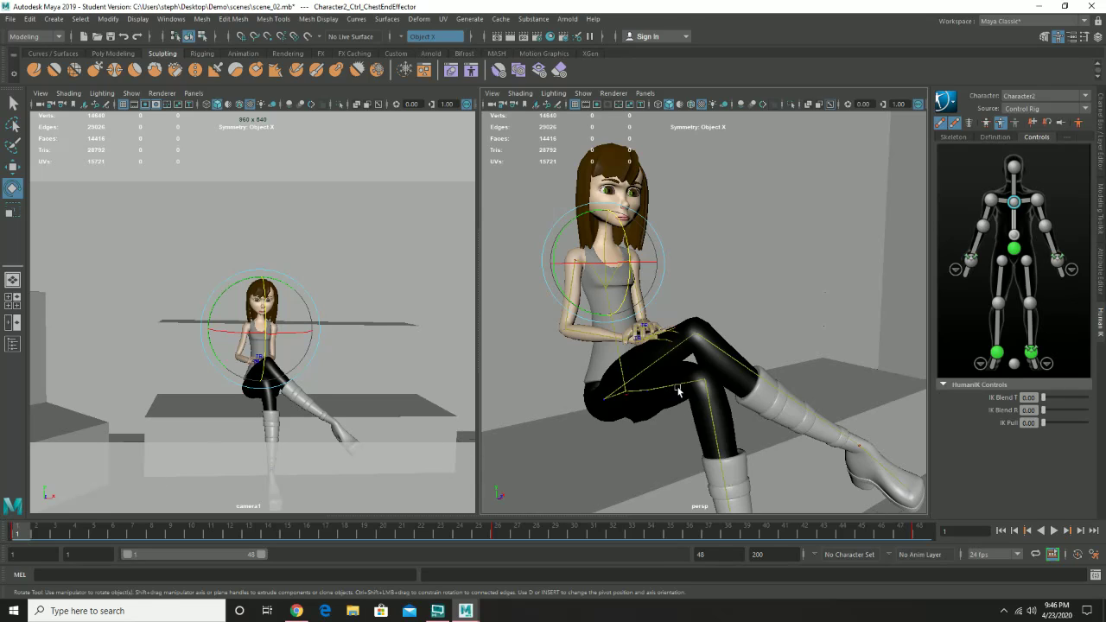
# Select the right foot control, rotate it so the toes dip at frame 11, and key the pose.
pyautogui.moveTo(833, 397)
pyautogui.keyDown('alt'); pyautogui.mouseDown(button='right')
pyautogui.moveTo(800, 380)
pyautogui.moveTo(818, 389)
pyautogui.mouseUp(button='right'); pyautogui.keyUp('alt')
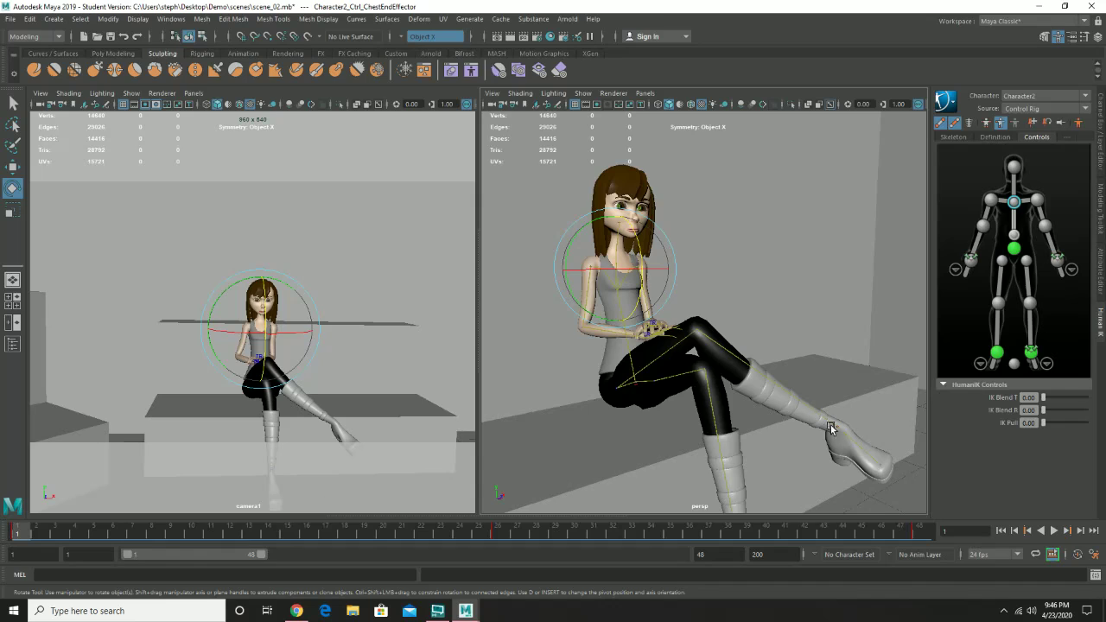
pyautogui.click(845, 435)
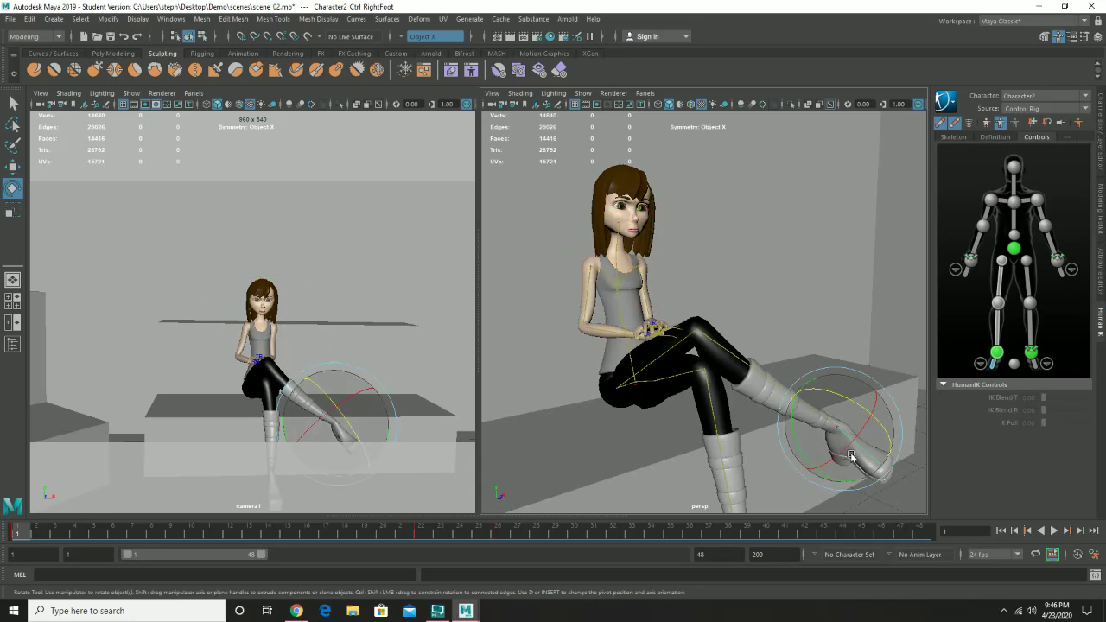
pyautogui.moveTo(34, 536); pyautogui.dragTo(74, 538)
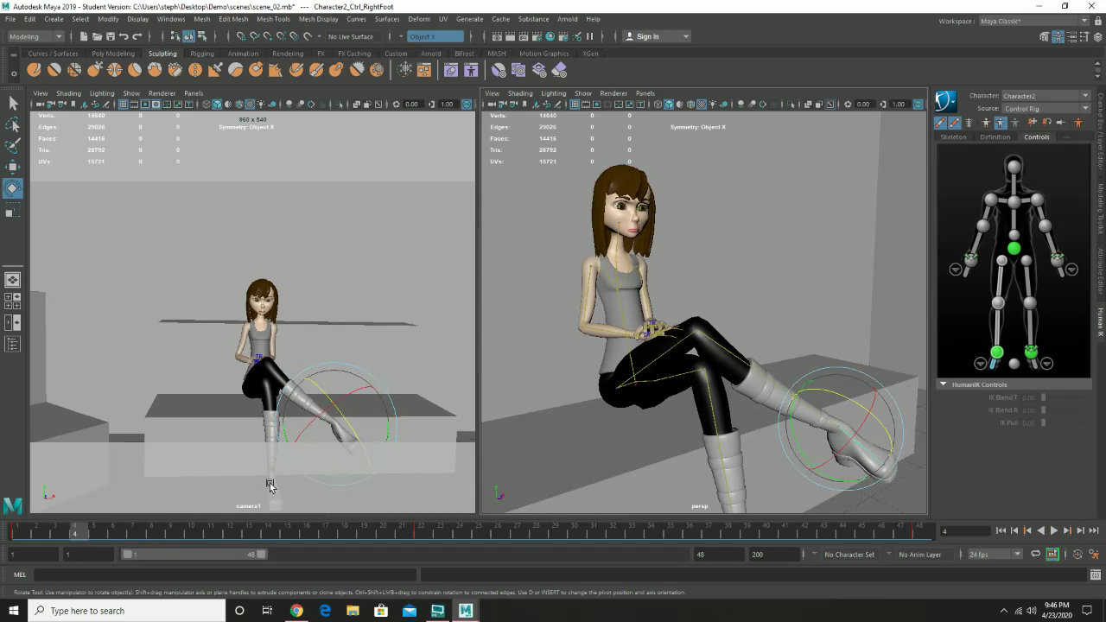
pyautogui.moveTo(97, 535); pyautogui.dragTo(426, 544)
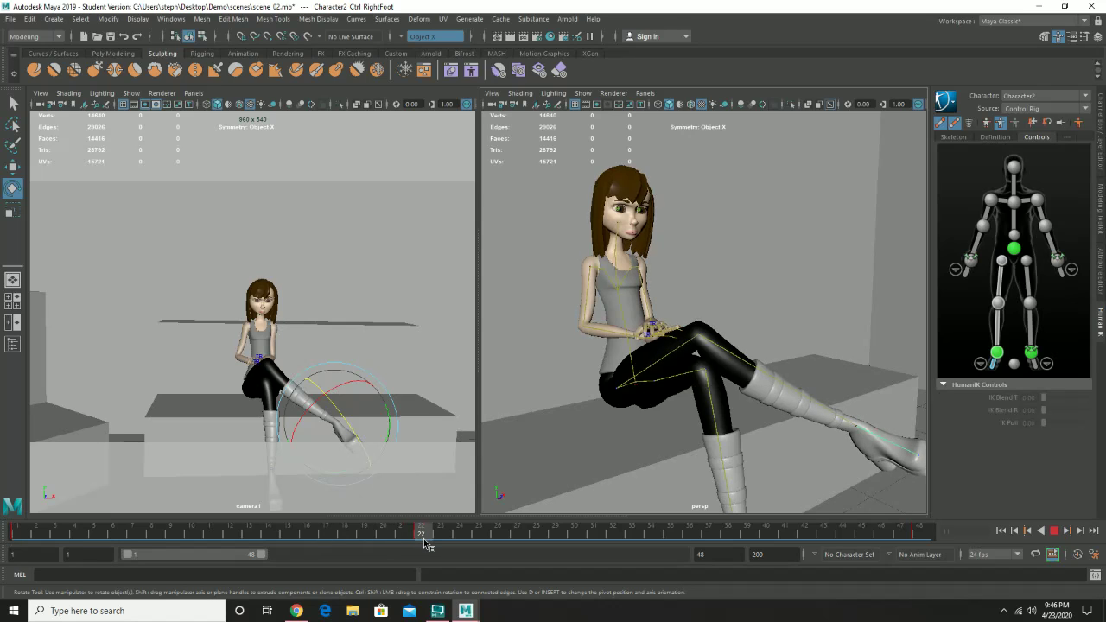
pyautogui.moveTo(426, 544); pyautogui.dragTo(209, 532)
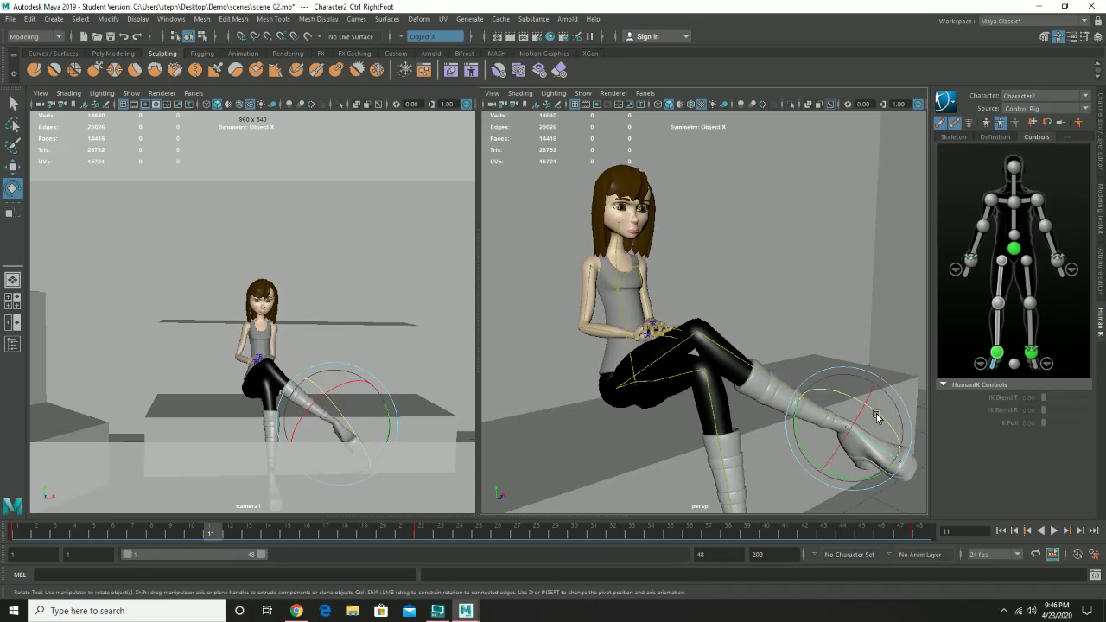
pyautogui.moveTo(876, 413); pyautogui.dragTo(814, 463)
pyautogui.hotkey('ctrl', 'z')
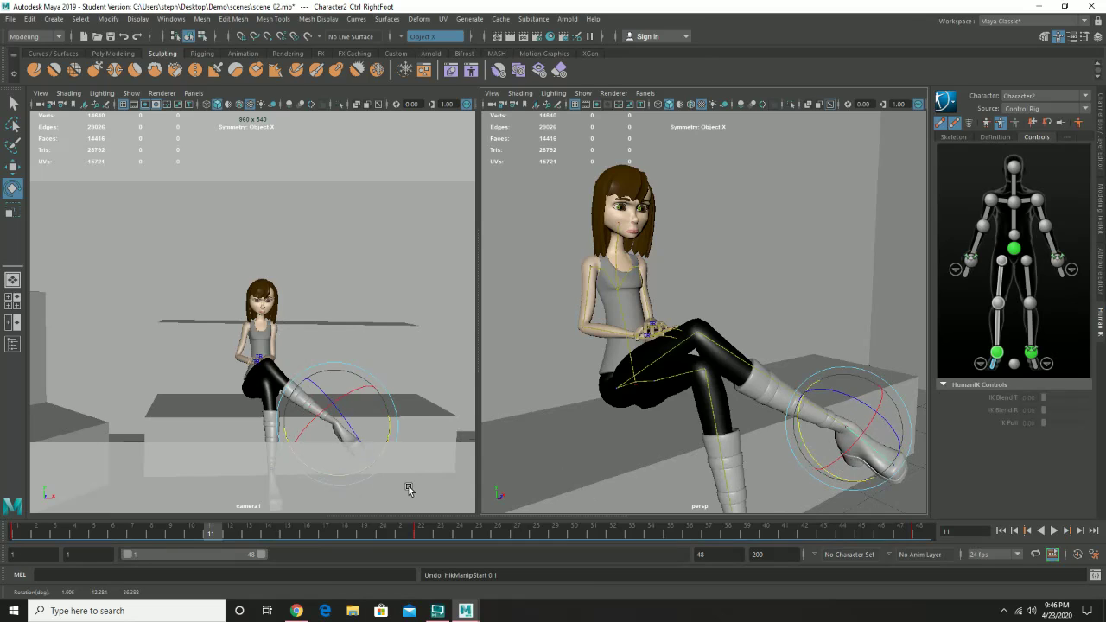
pyautogui.press('s')
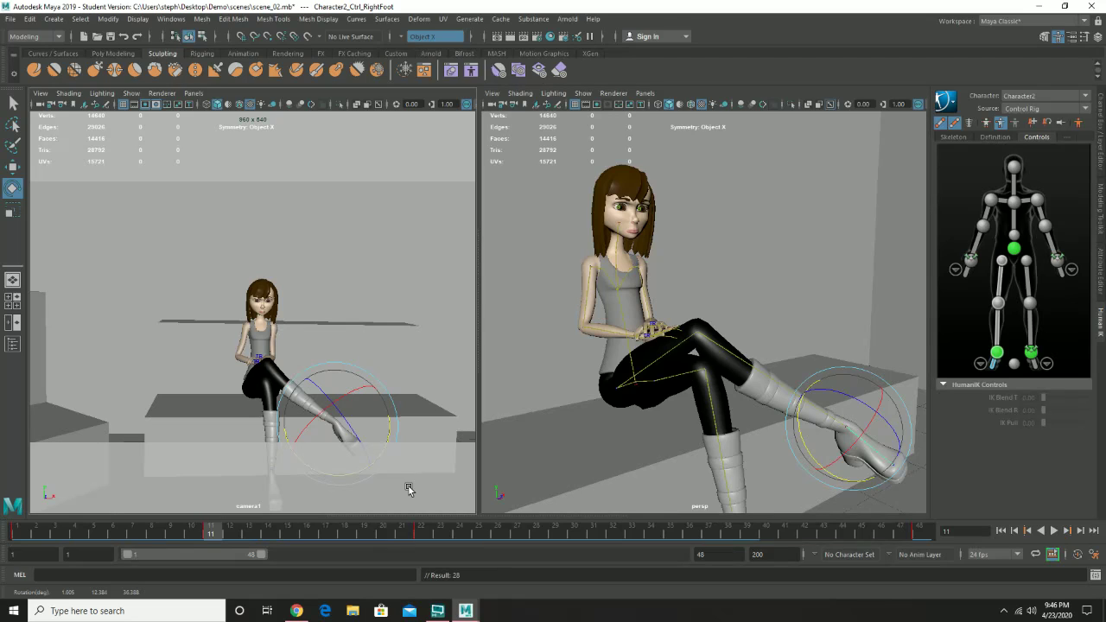
# Play the 48-frame loop several times from the early frames to review the foot's toe dip at frame 11.
pyautogui.click(26, 534)
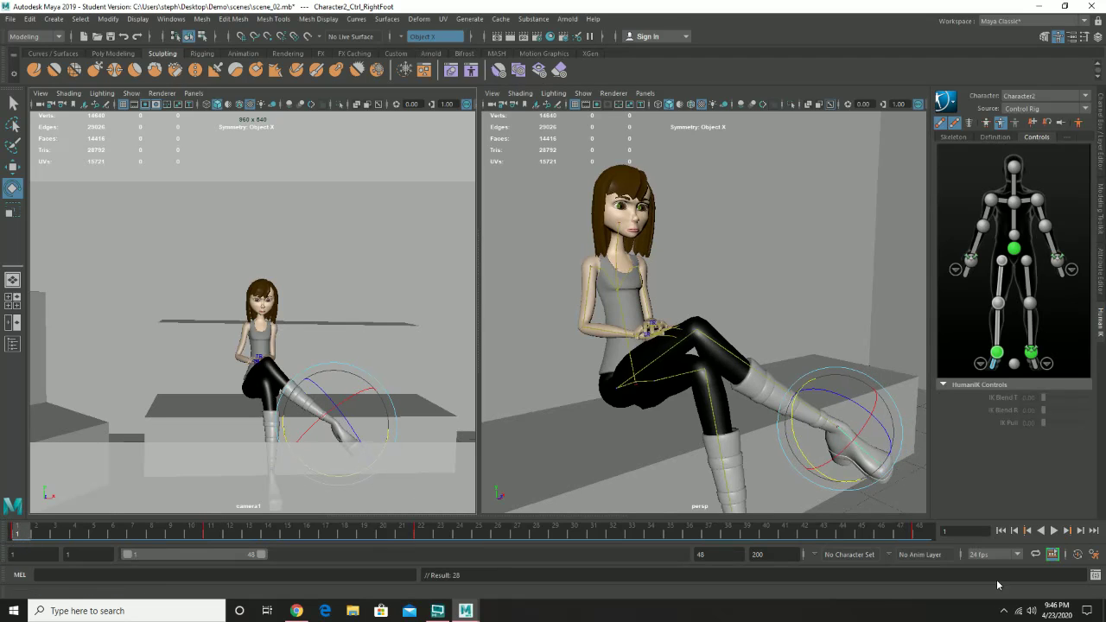
pyautogui.click(1055, 532)
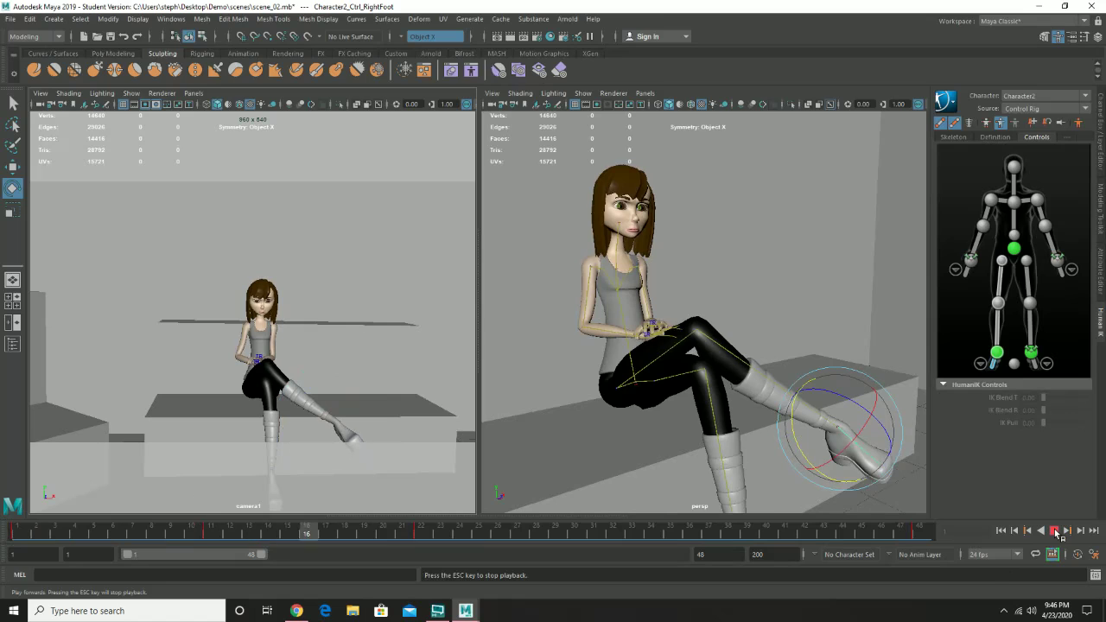
pyautogui.click(561, 309)
pyautogui.click(519, 287)
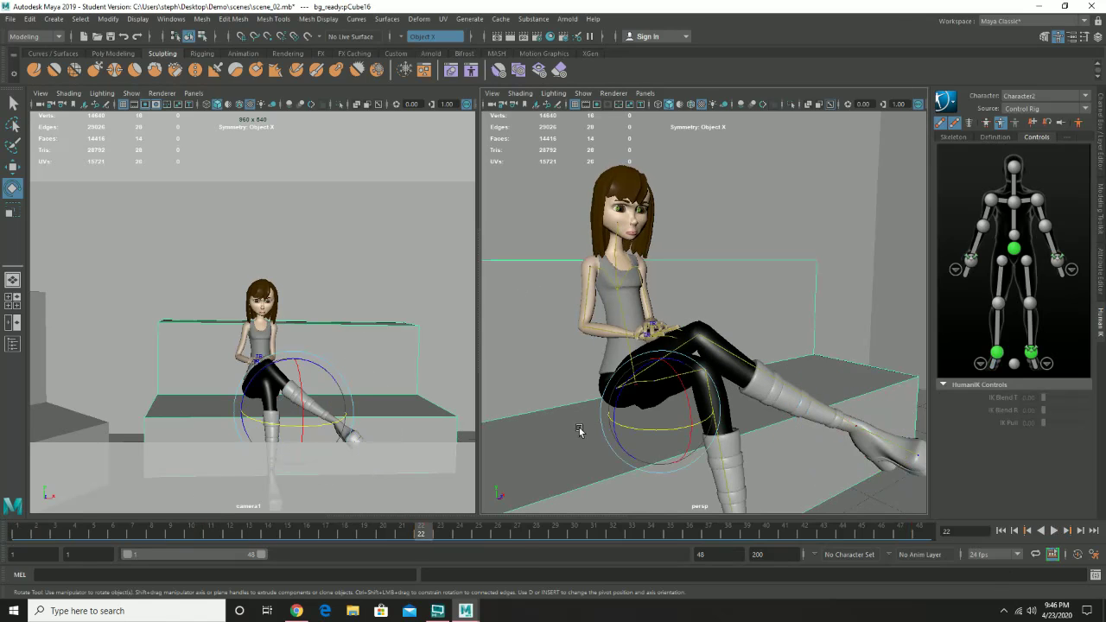
pyautogui.click(28, 532)
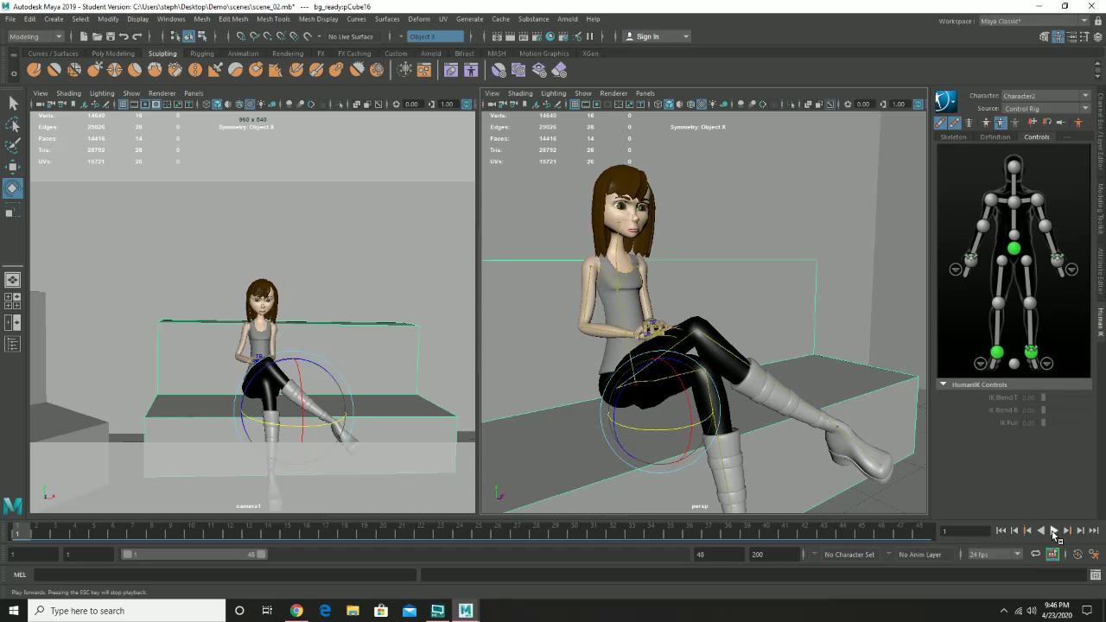
pyautogui.click(1054, 532)
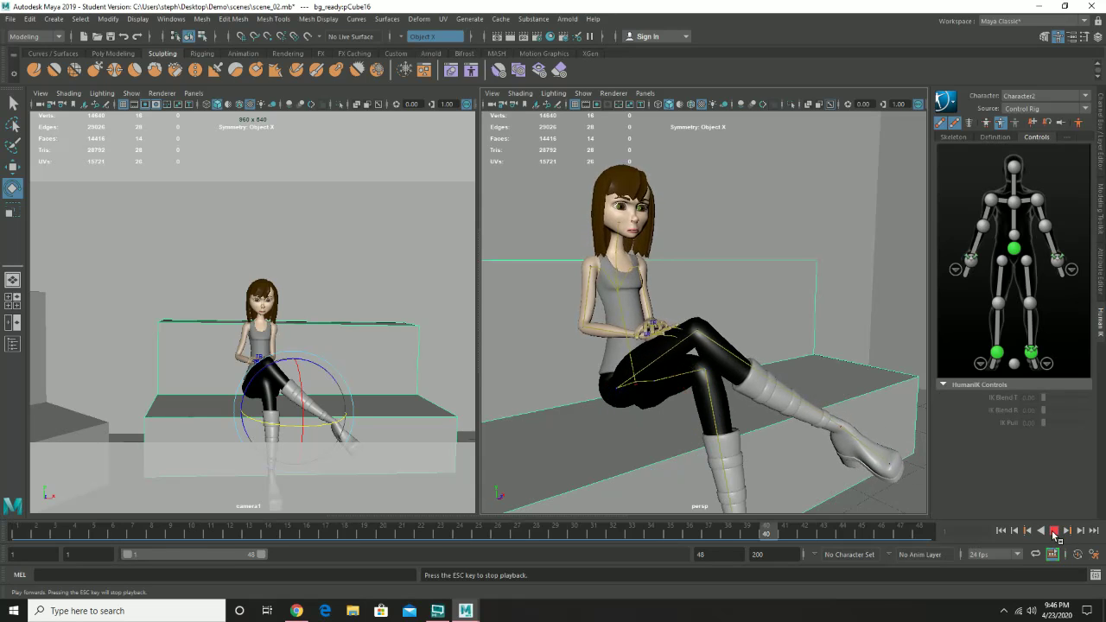
pyautogui.click(1054, 531)
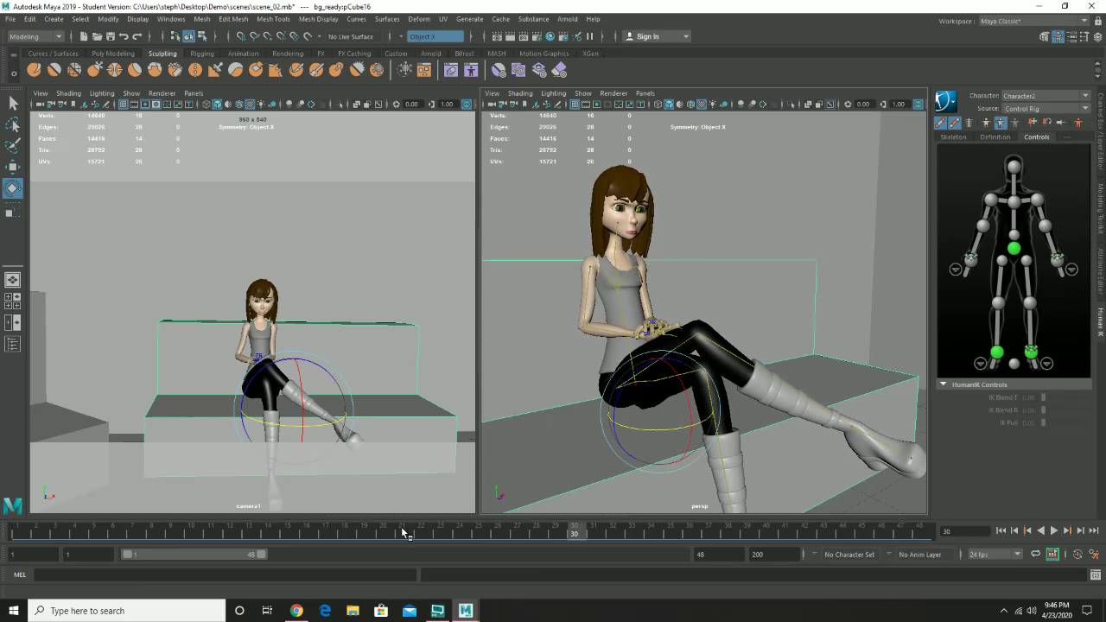
pyautogui.click(188, 531)
pyautogui.hotkey('alt', 'v')
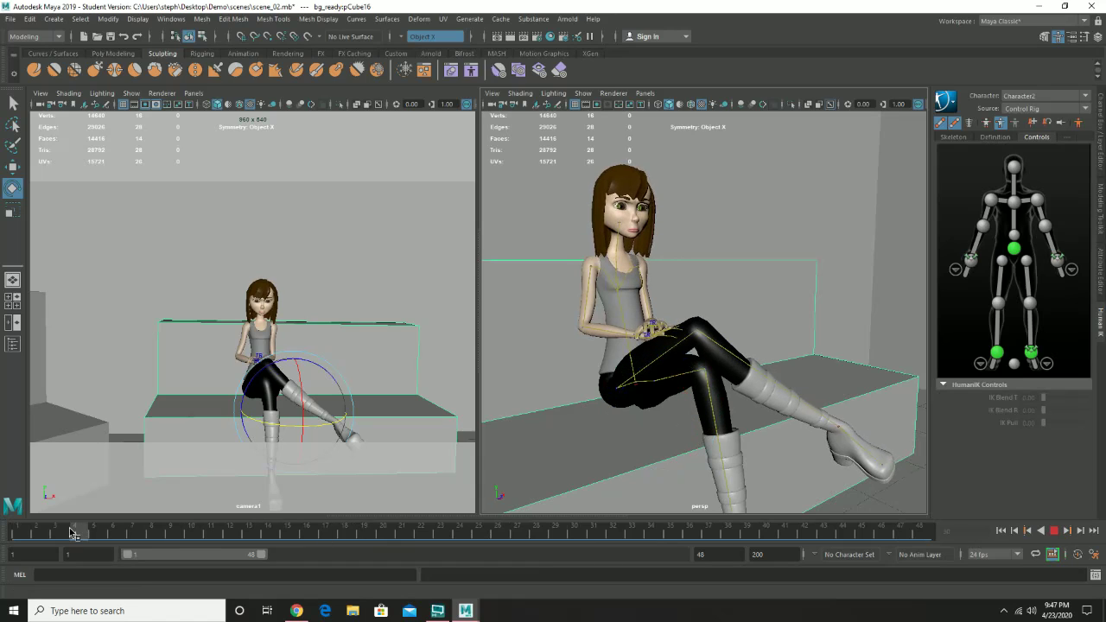
pyautogui.click(364, 533)
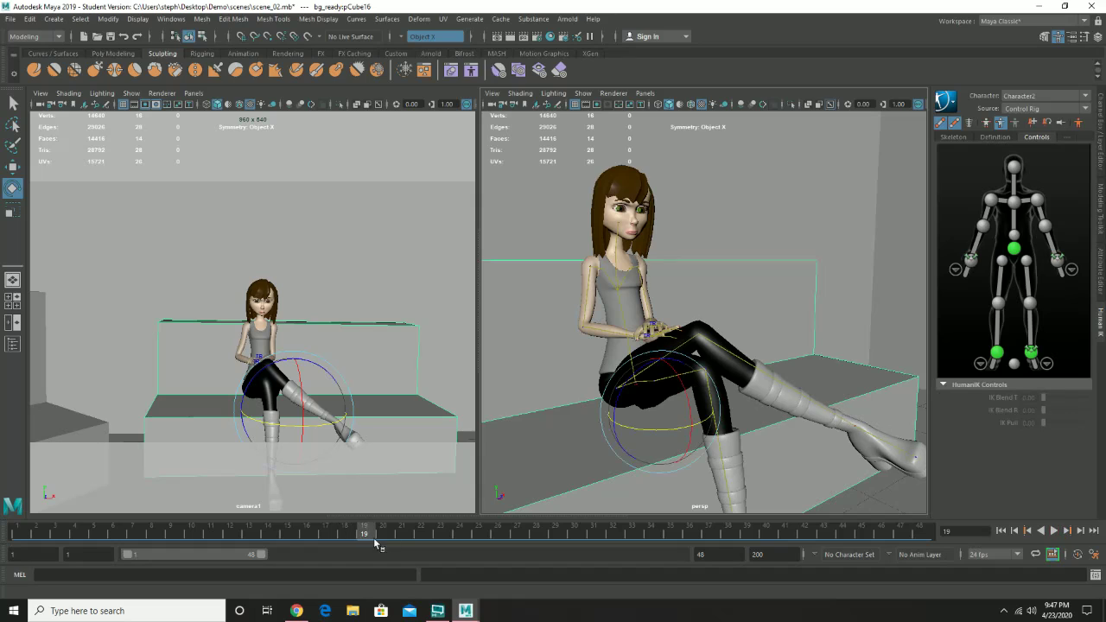
# Select the right ankle control, rotate it at frame 34 so the toes lift, and key the pose.
pyautogui.click(1031, 351)
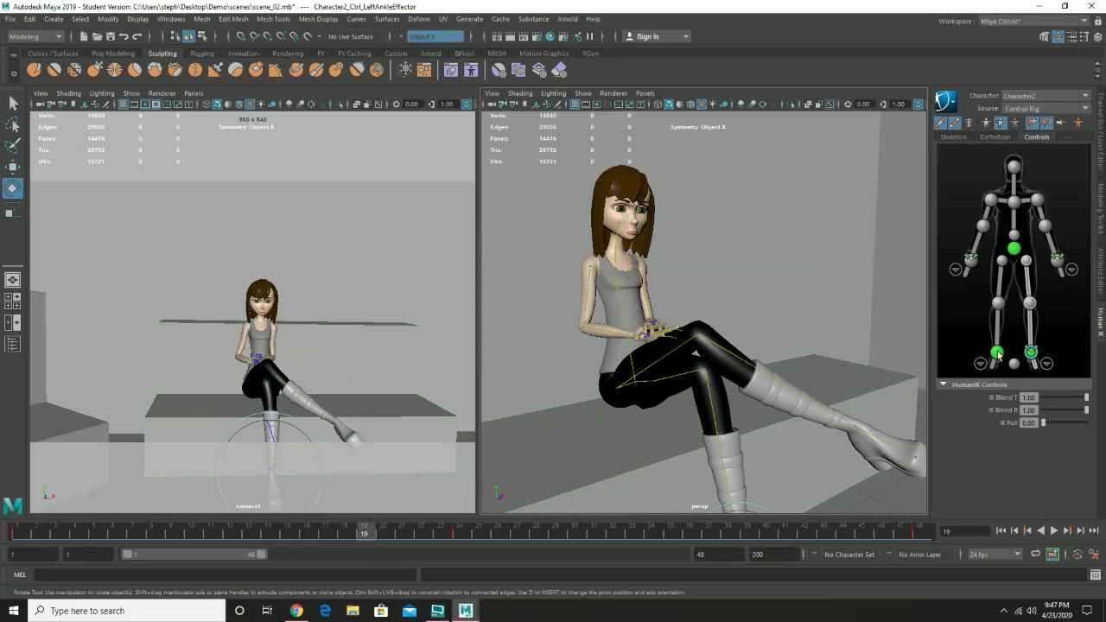
pyautogui.click(996, 353)
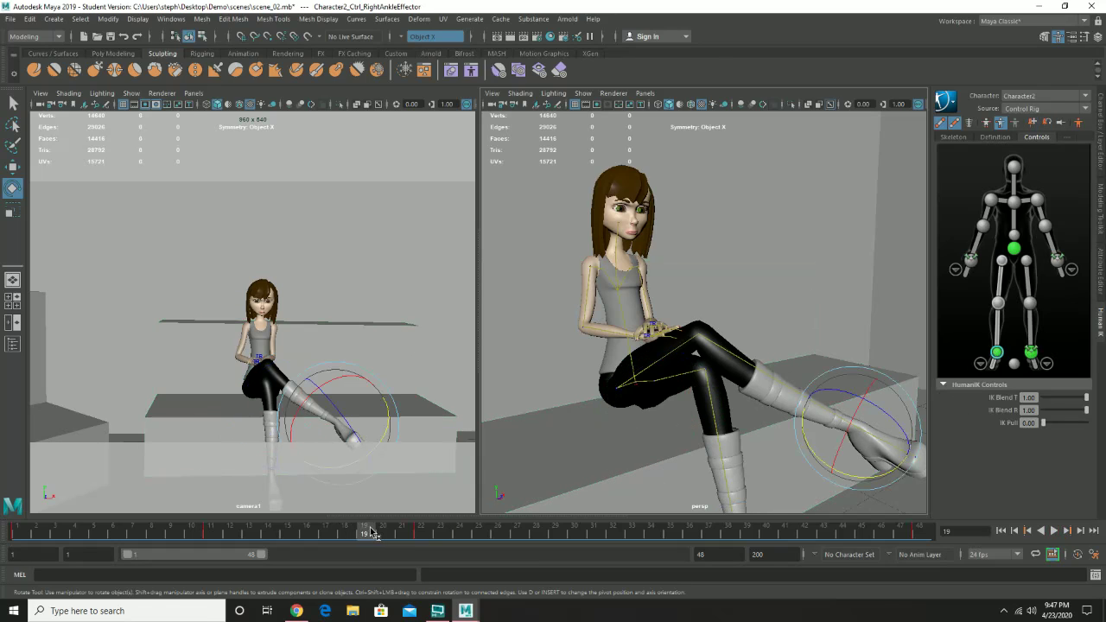
pyautogui.moveTo(371, 533); pyautogui.dragTo(535, 543)
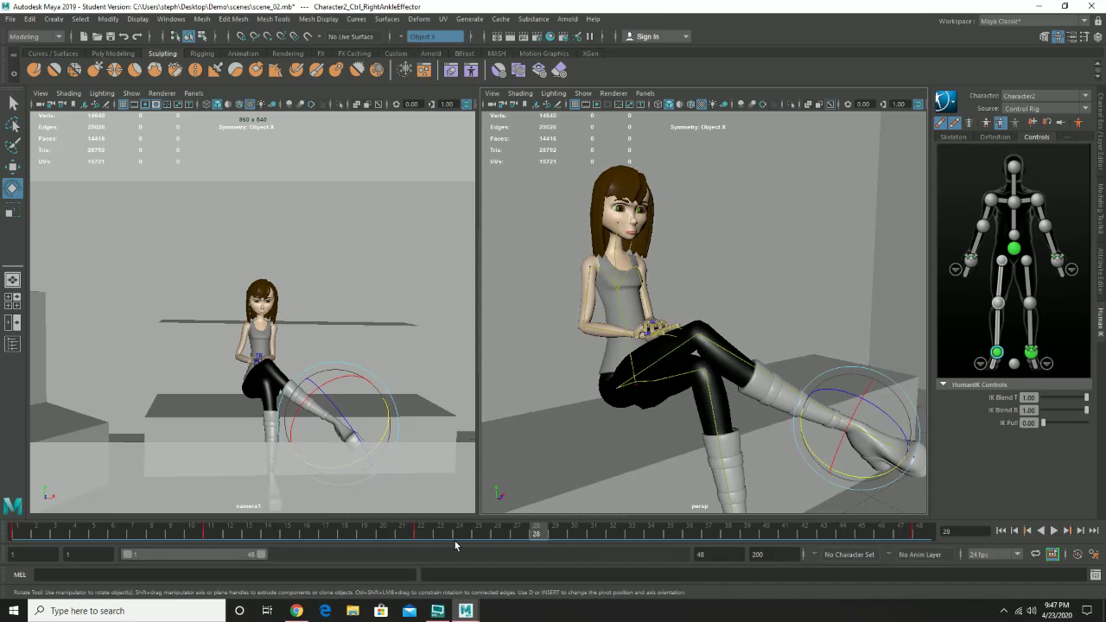
pyautogui.hotkey('alt', 'v')
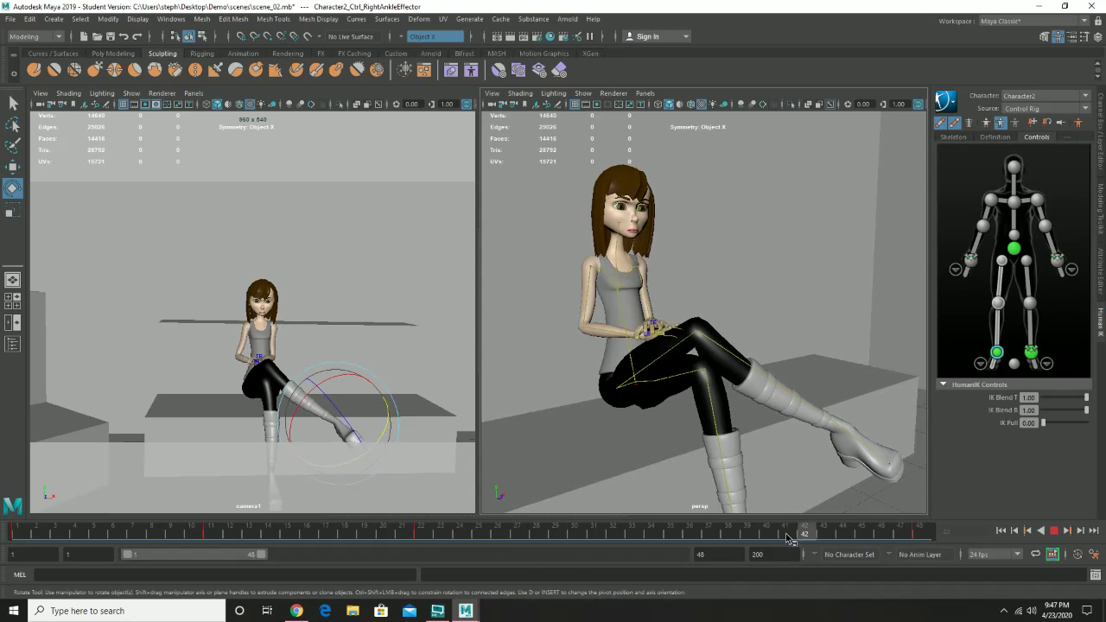
pyautogui.moveTo(692, 545); pyautogui.dragTo(648, 538)
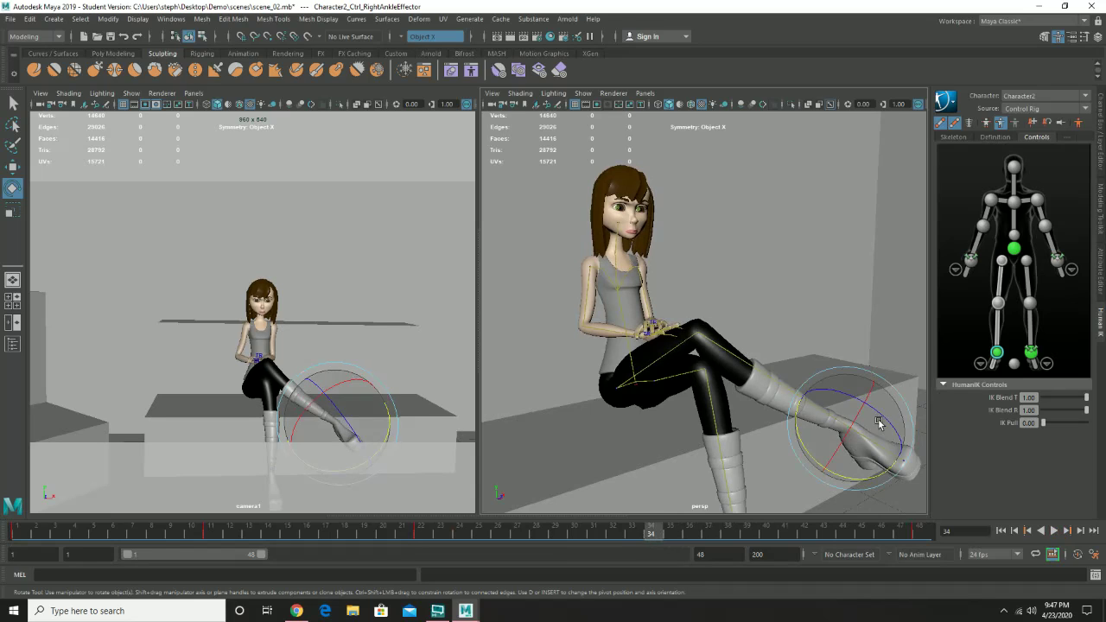
pyautogui.moveTo(878, 423); pyautogui.dragTo(810, 461)
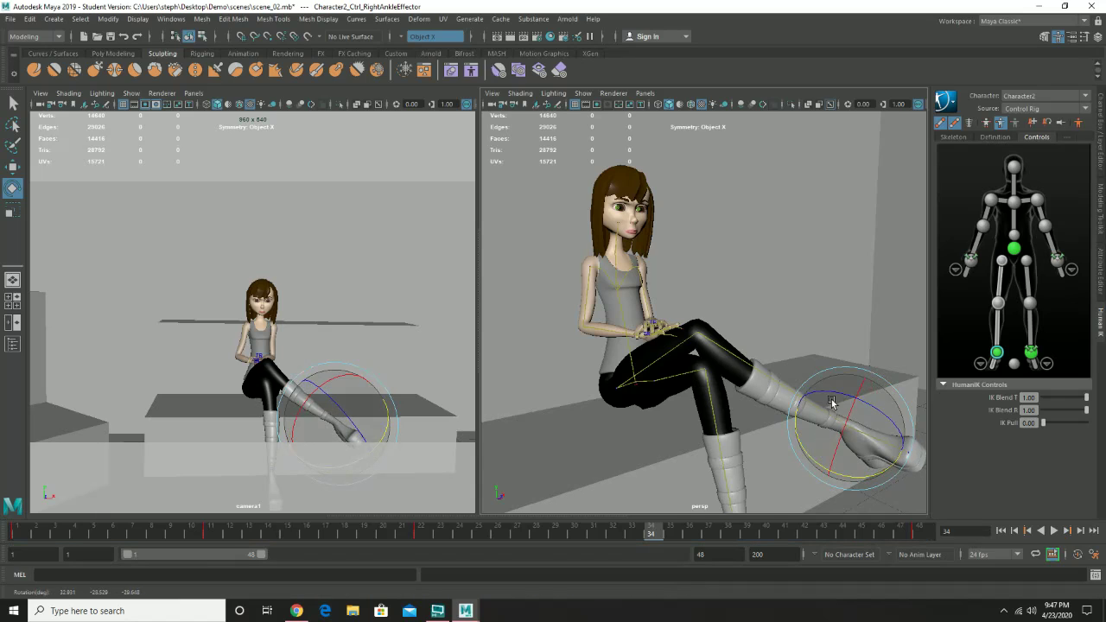
pyautogui.moveTo(825, 388); pyautogui.dragTo(820, 386)
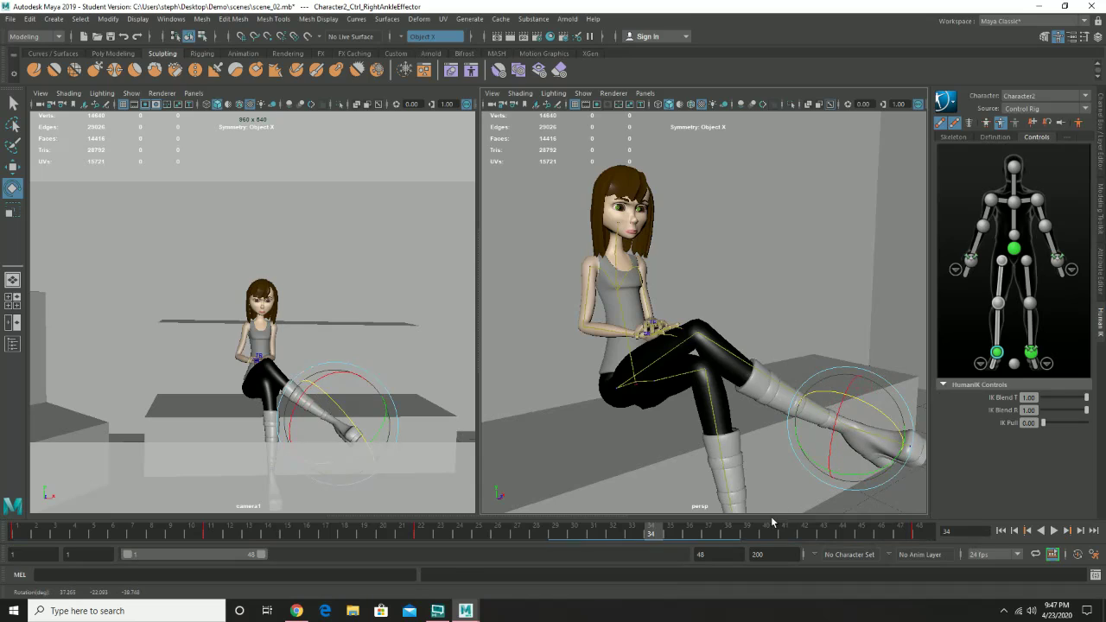
pyautogui.press('s')
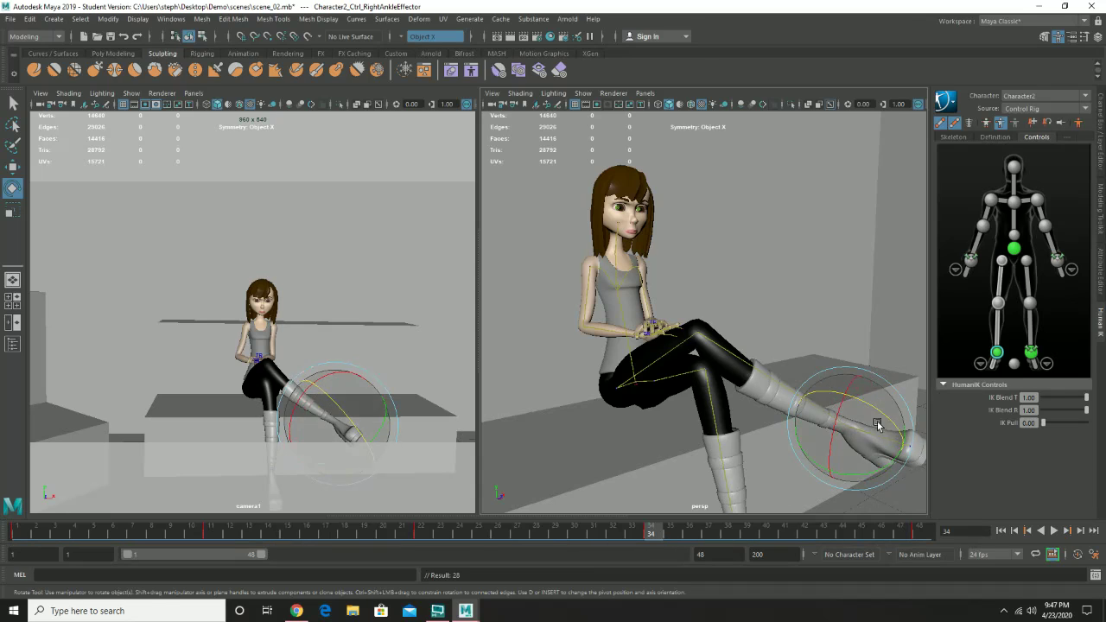
# Play the loop from frame 1 to review the right foot's motion with the frame 34 key.
pyautogui.click(7, 530)
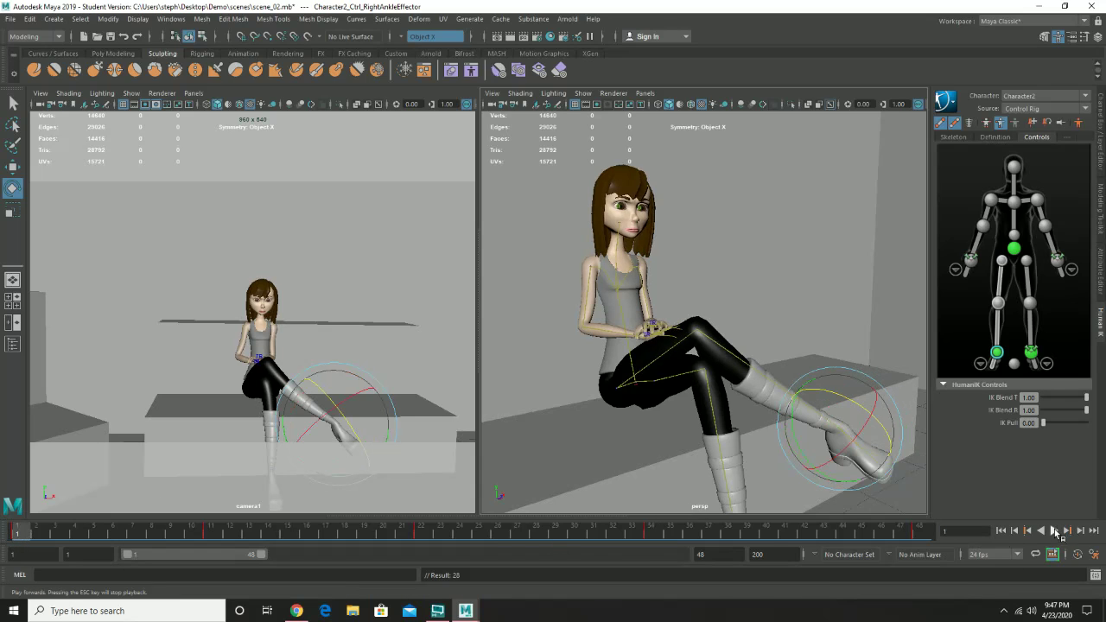
pyautogui.click(1055, 532)
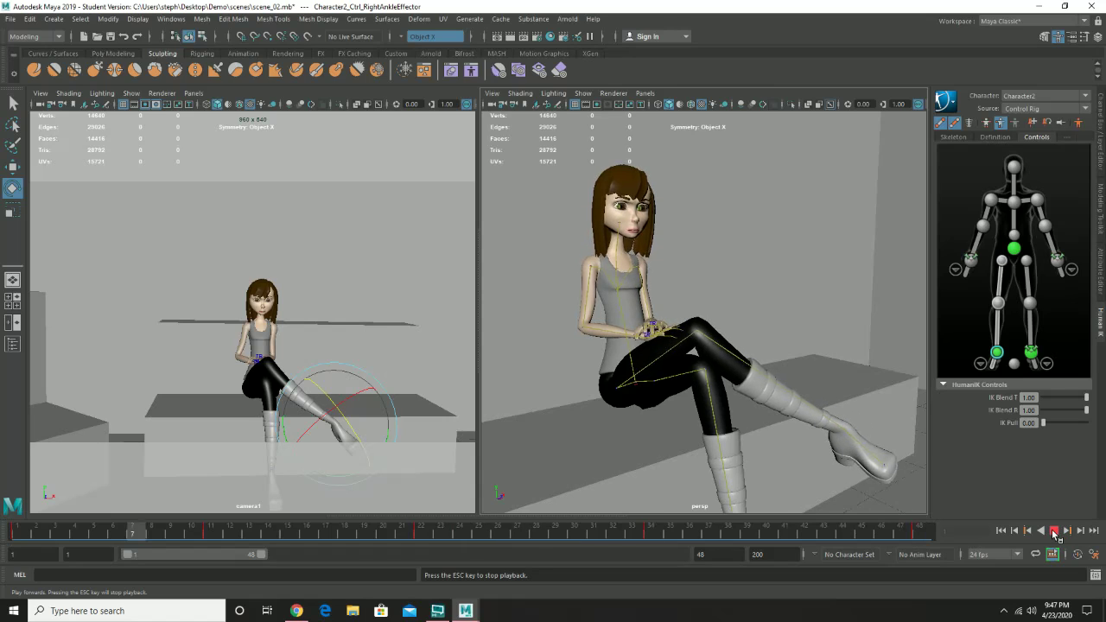
pyautogui.click(1054, 531)
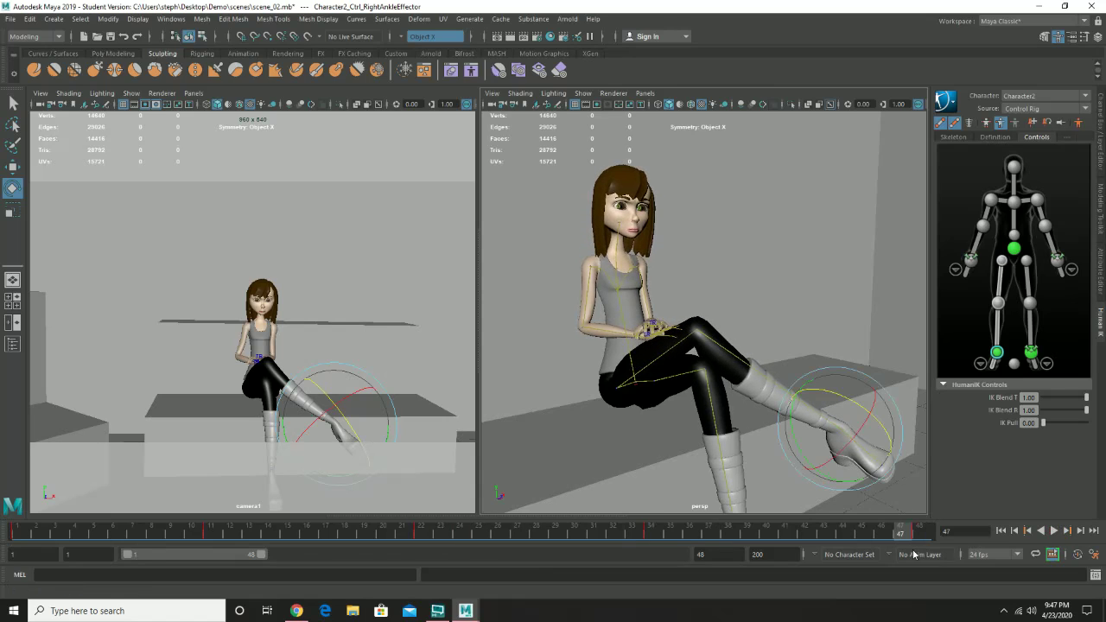
# Rotate the right ankle's toes slightly back down at frame 34, re-key the pose, and replay the loop.
pyautogui.moveTo(722, 531); pyautogui.dragTo(646, 534)
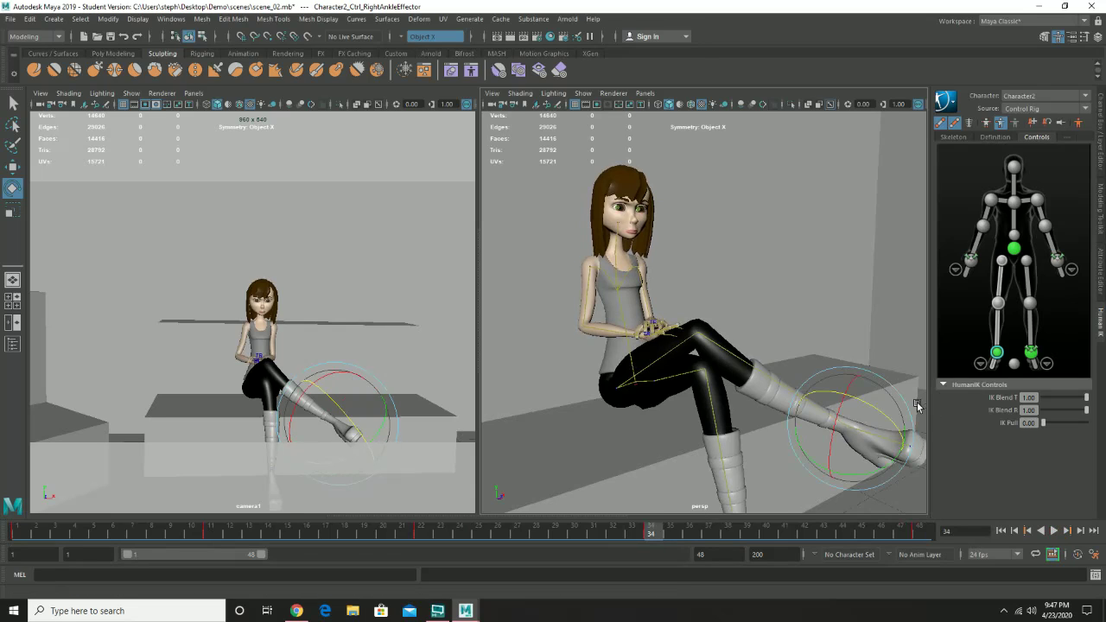
pyautogui.moveTo(882, 412); pyautogui.dragTo(888, 422)
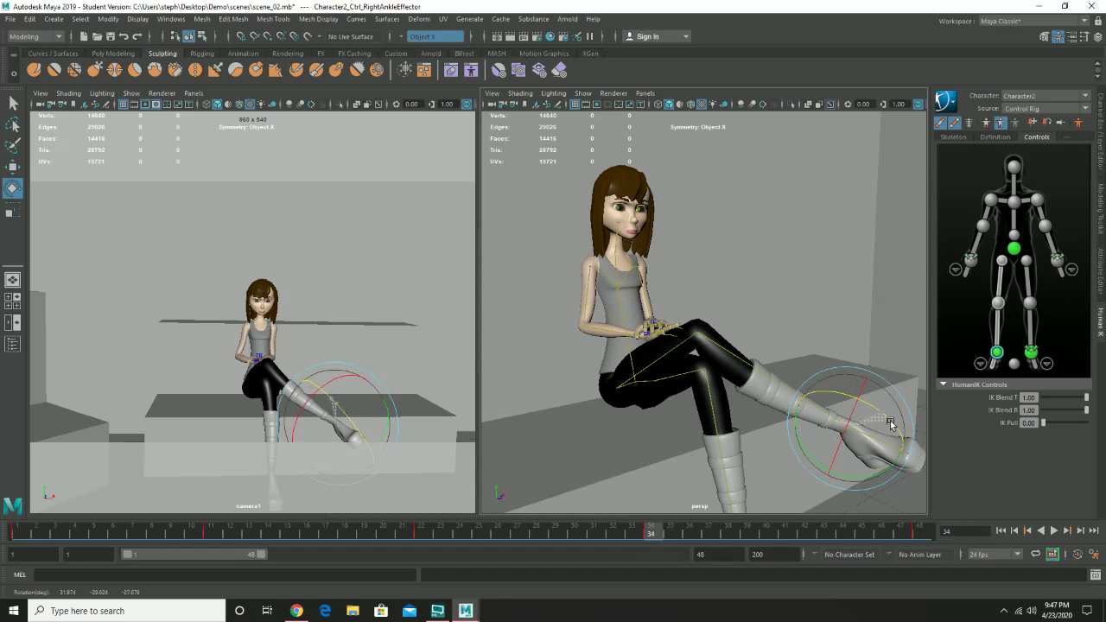
pyautogui.press('s')
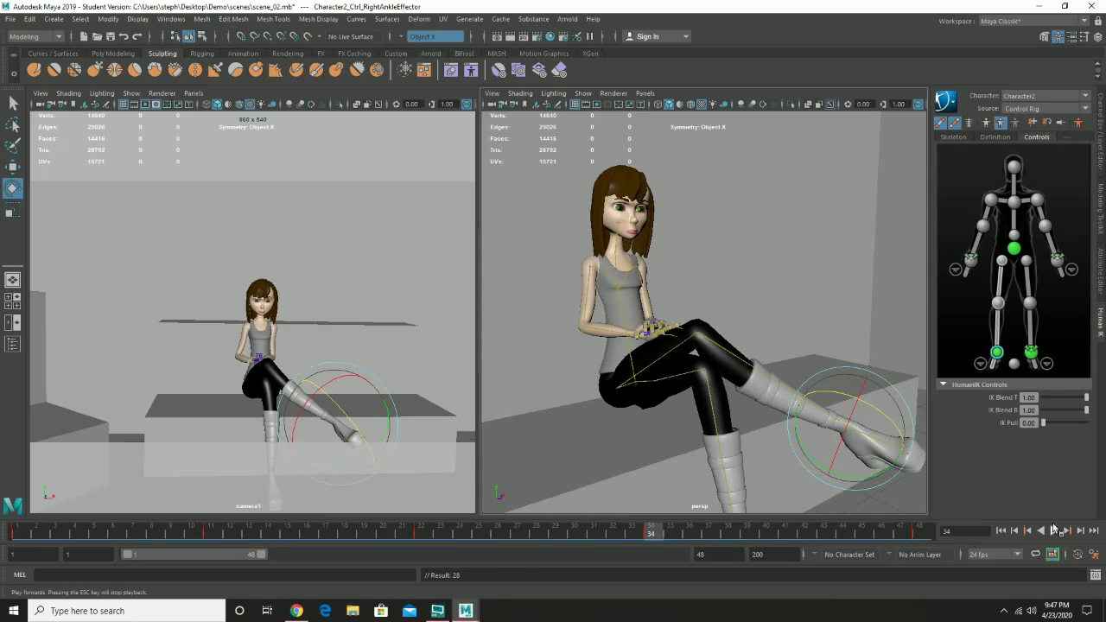
pyautogui.click(1054, 531)
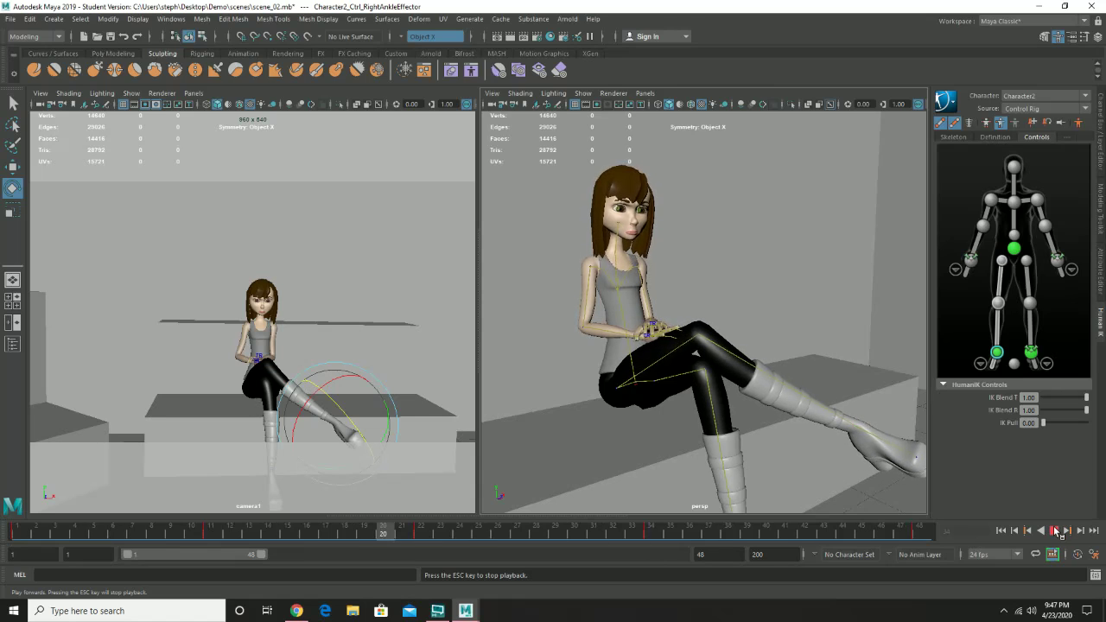
pyautogui.click(1056, 531)
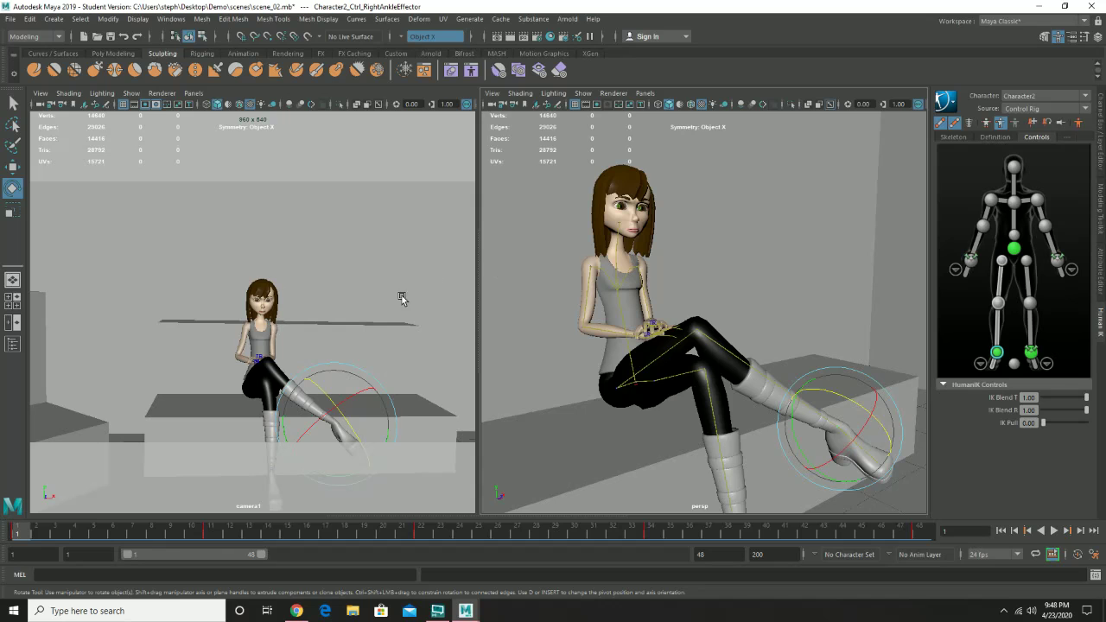
# Select both the left and right eye controls on the character's face.
pyautogui.keyDown('alt'); pyautogui.moveTo(622, 227); pyautogui.dragTo(692, 279, button='right'); pyautogui.keyUp('alt')
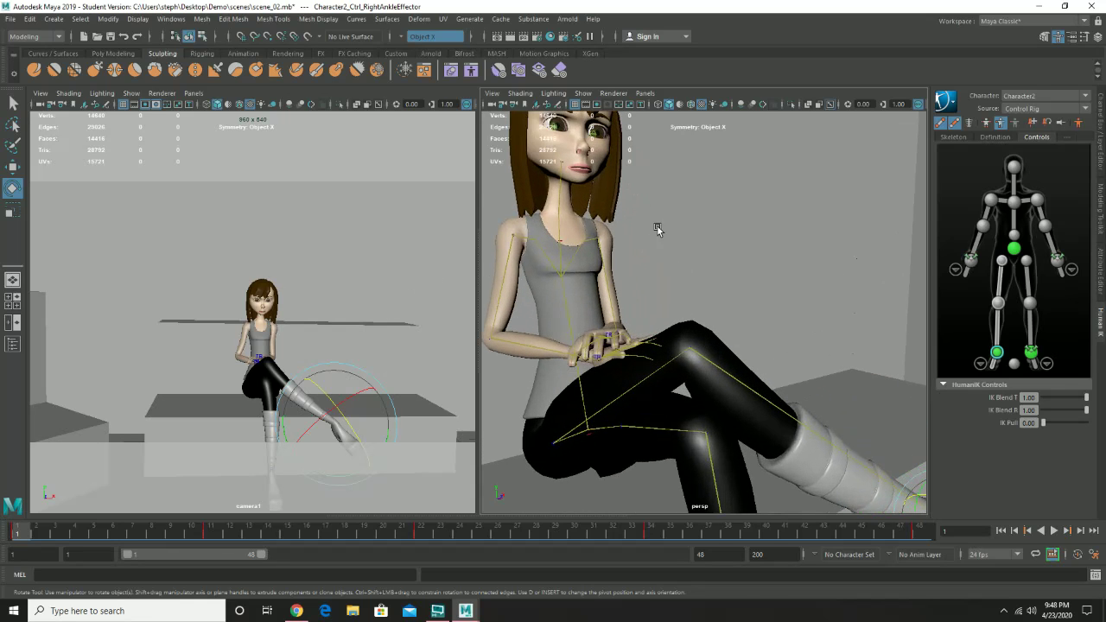
pyautogui.keyDown('alt'); pyautogui.moveTo(657, 228); pyautogui.dragTo(747, 325, button='right'); pyautogui.keyUp('alt')
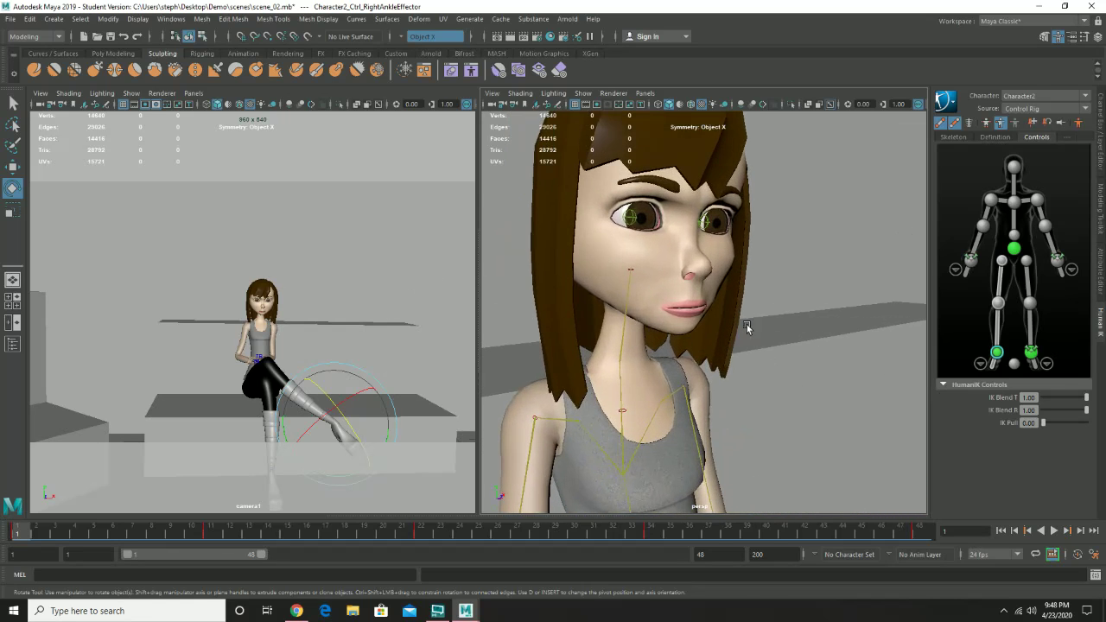
pyautogui.keyDown('alt'); pyautogui.moveTo(747, 324); pyautogui.dragTo(699, 308); pyautogui.keyUp('alt')
pyautogui.click(700, 223)
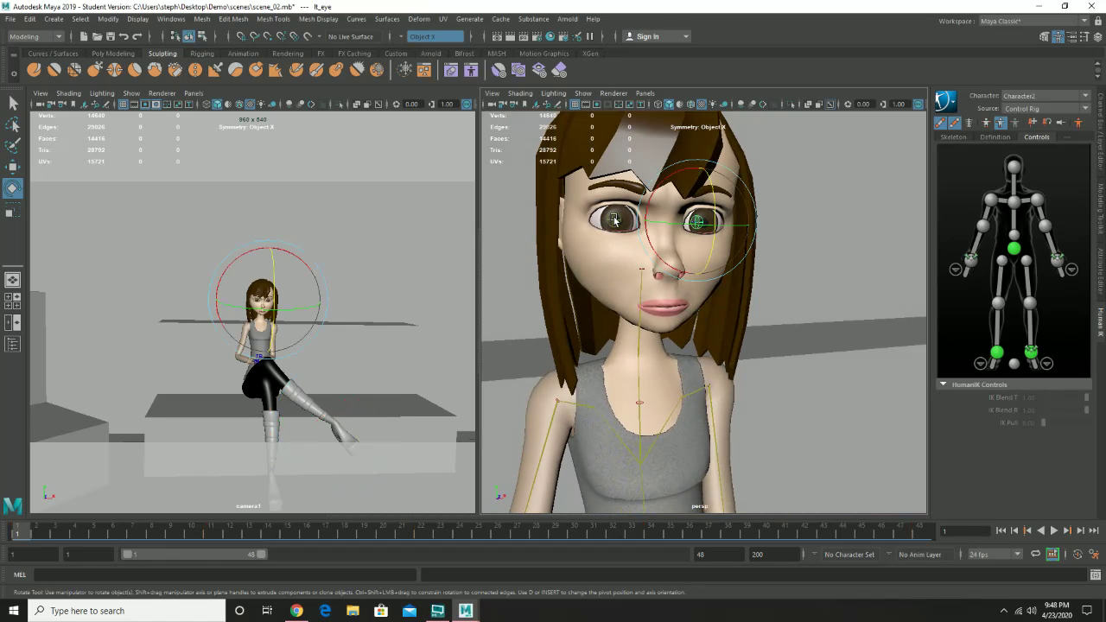
pyautogui.click(616, 222)
pyautogui.keyDown('alt'); pyautogui.moveTo(491, 409); pyautogui.dragTo(527, 409); pyautogui.keyUp('alt')
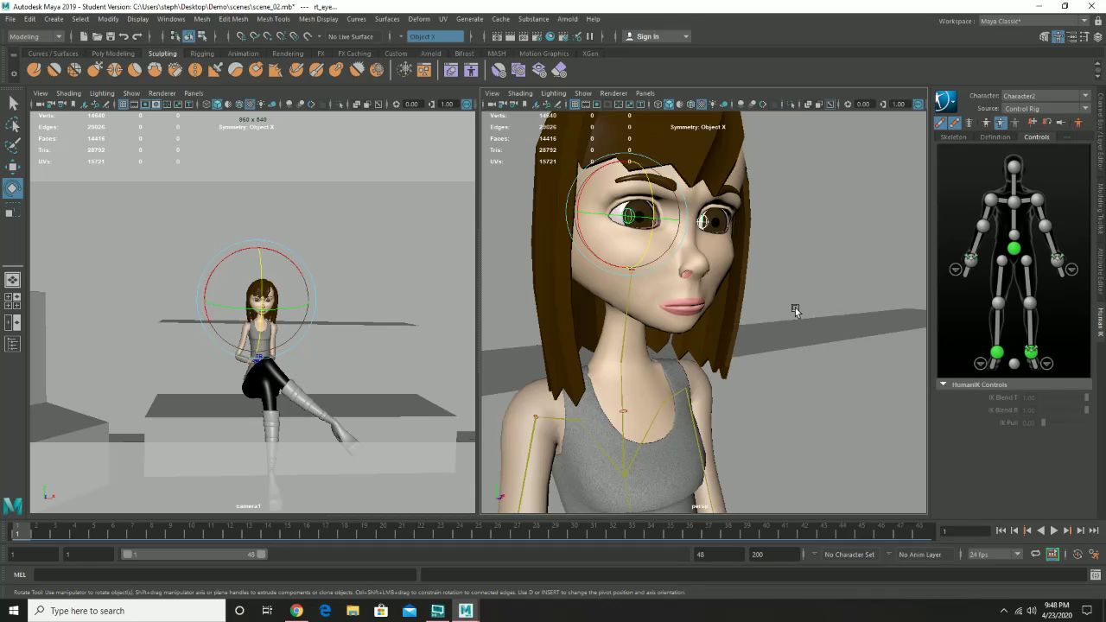
# Save the scene, continuing past the student version notice, and key both eye controls at frame 1.
pyautogui.click(10, 19)
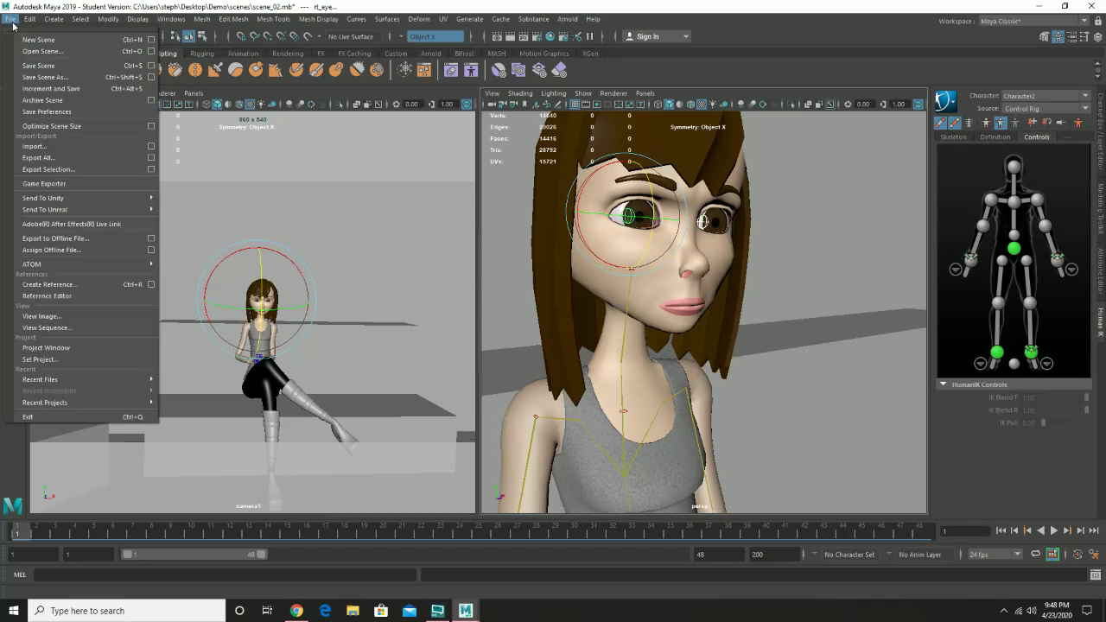
pyautogui.click(39, 65)
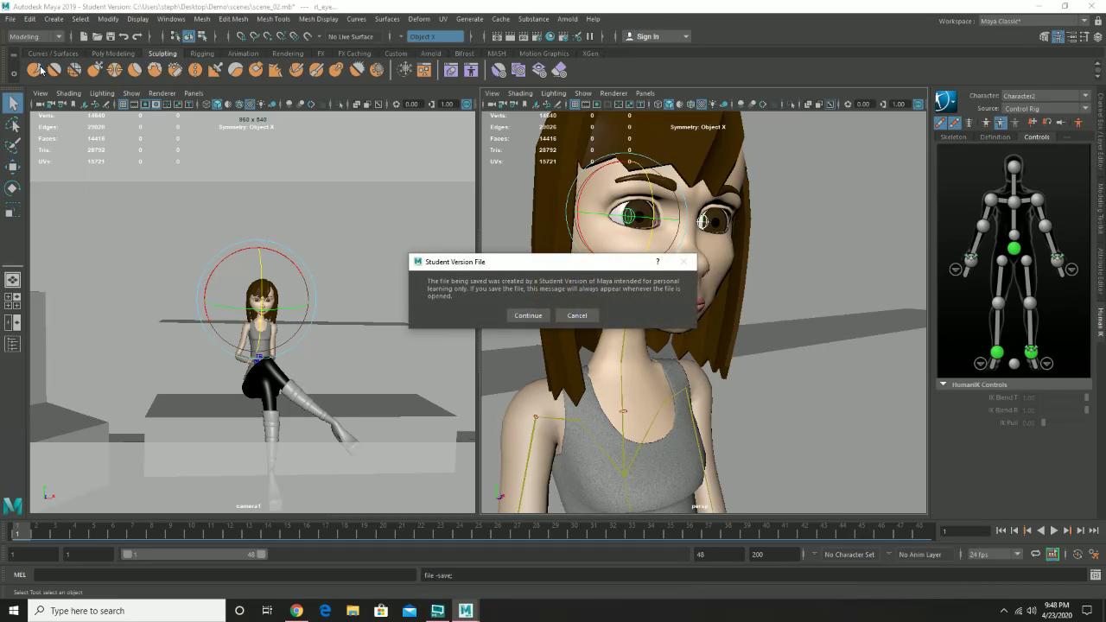
pyautogui.click(519, 316)
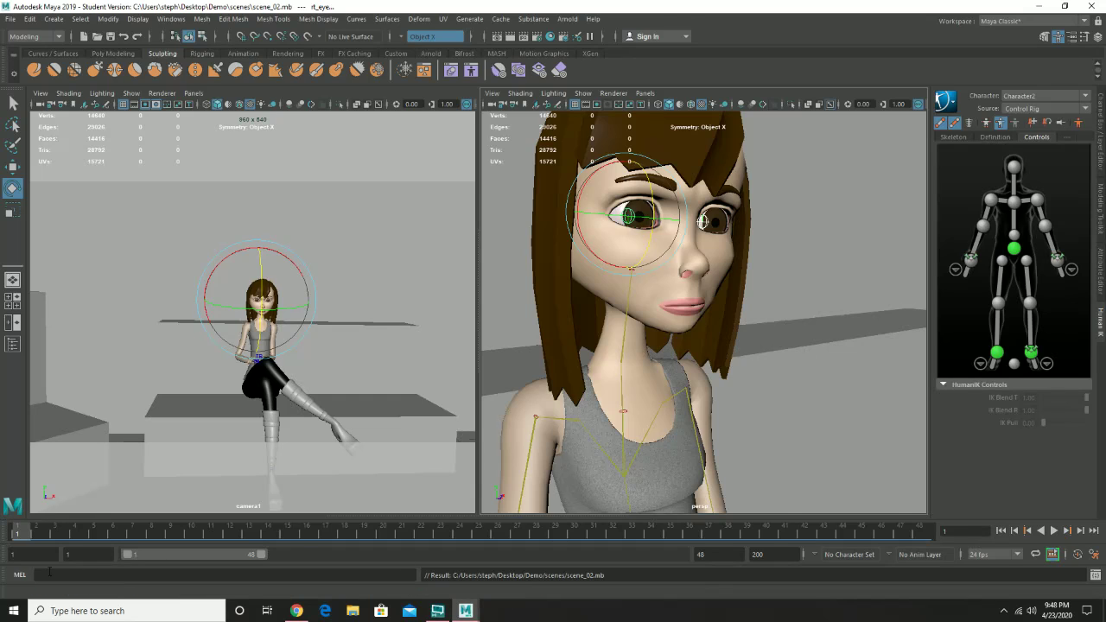
pyautogui.moveTo(24, 534)
pyautogui.mouseDown()
pyautogui.moveTo(56, 534)
pyautogui.moveTo(17, 533)
pyautogui.mouseUp()
pyautogui.press('s')
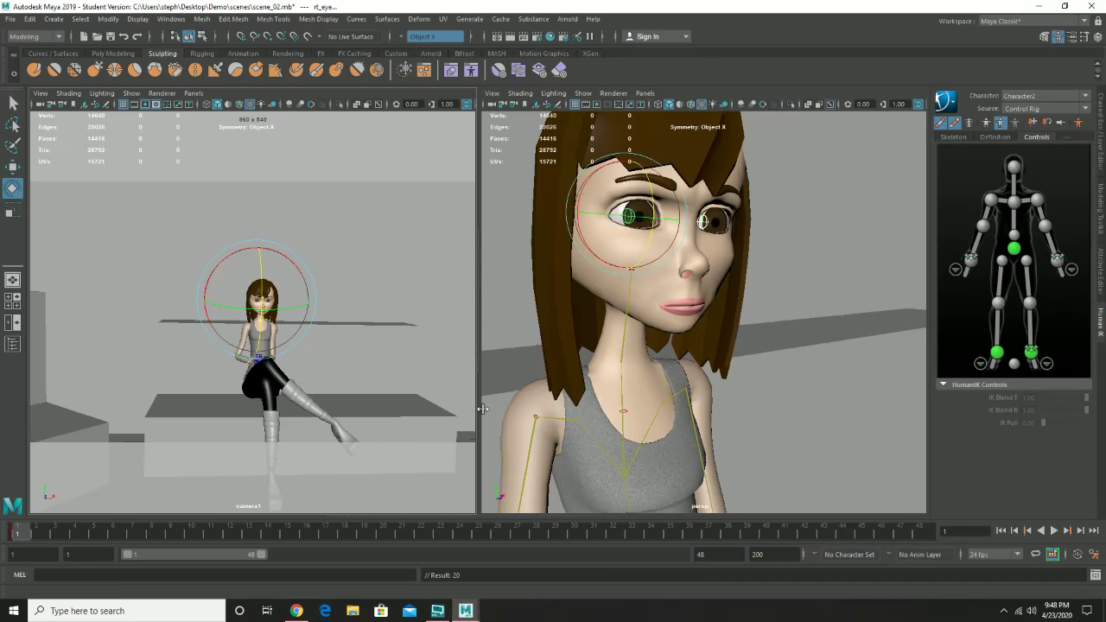
# Select the head control and run through the early frames to examine the head's motion and key timing.
pyautogui.click(1017, 169)
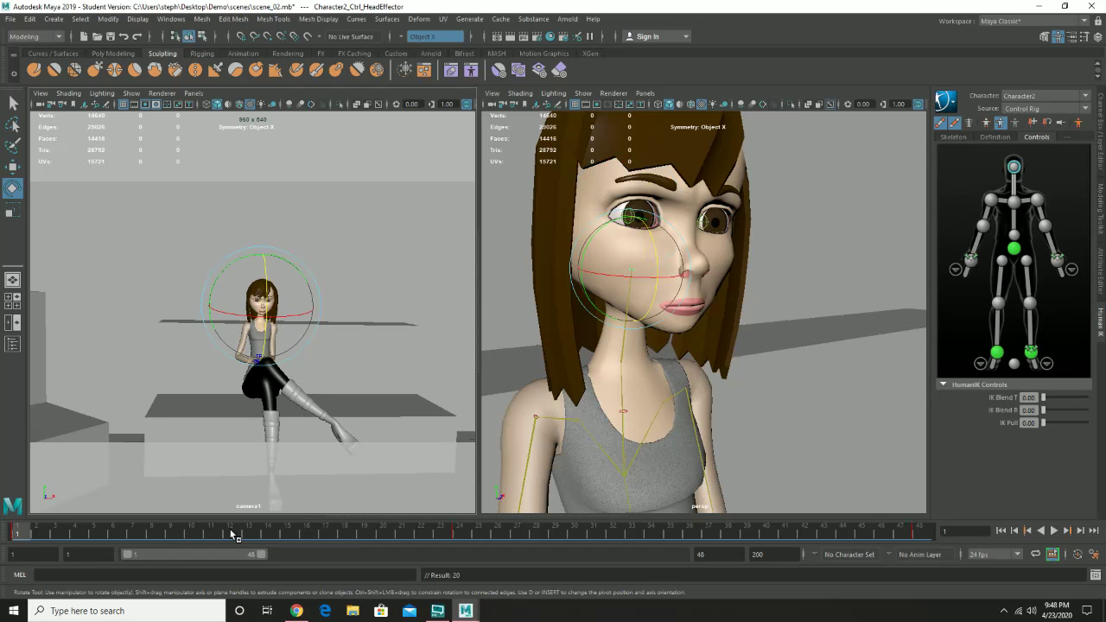
pyautogui.moveTo(232, 534); pyautogui.dragTo(277, 536)
pyautogui.click(133, 532)
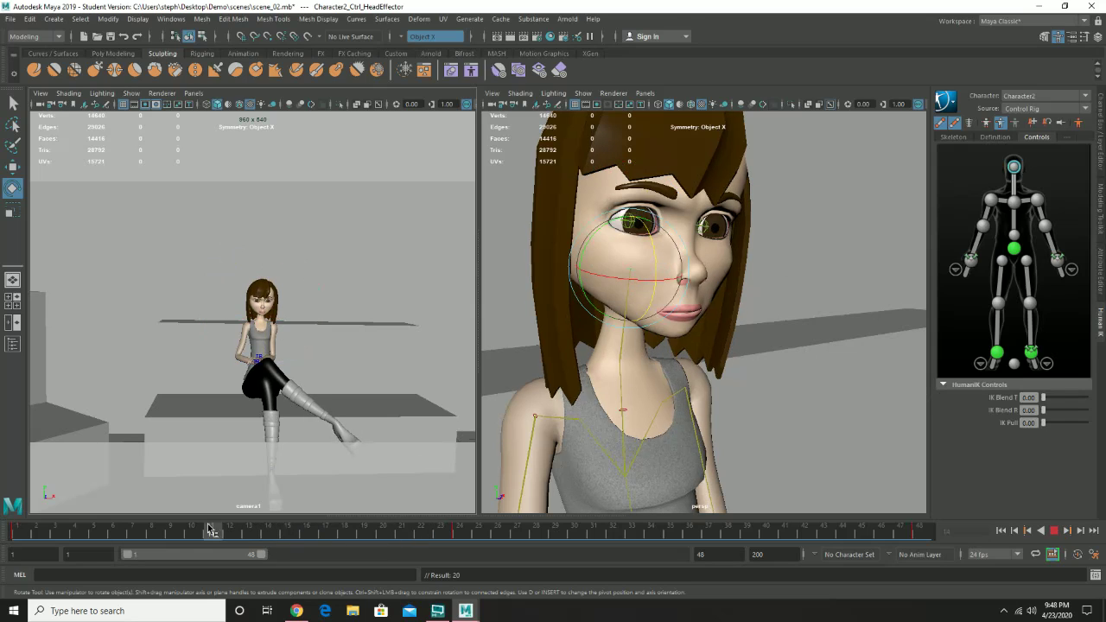
pyautogui.click(245, 413)
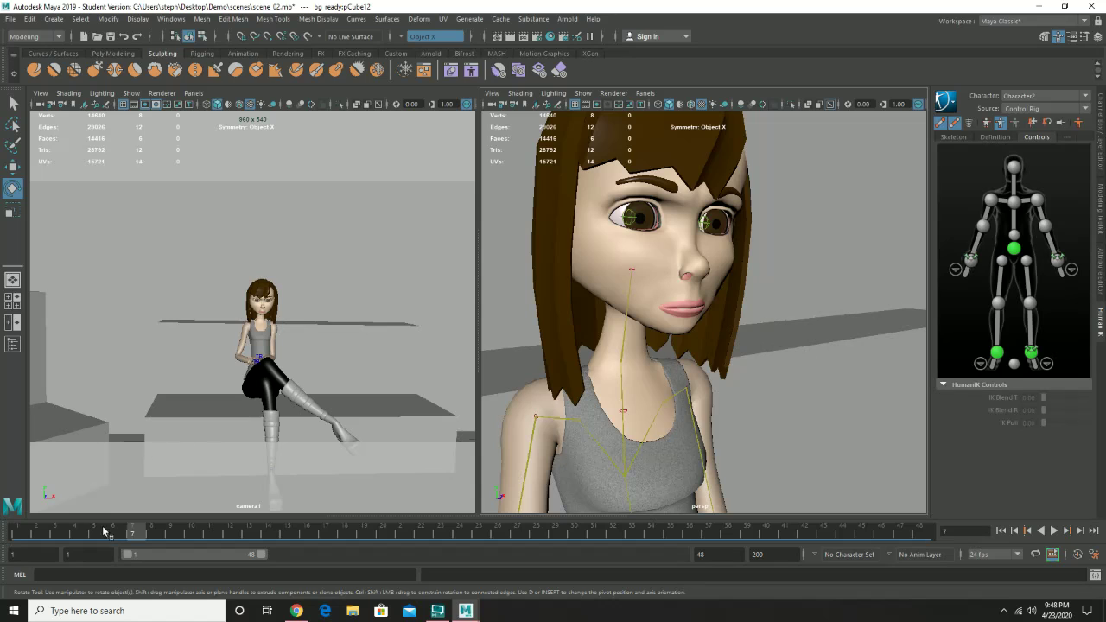
# Rotate both eye controls upward about 12.8 degrees at frame 24, key them, and replay the loop.
pyautogui.moveTo(104, 532); pyautogui.dragTo(586, 550)
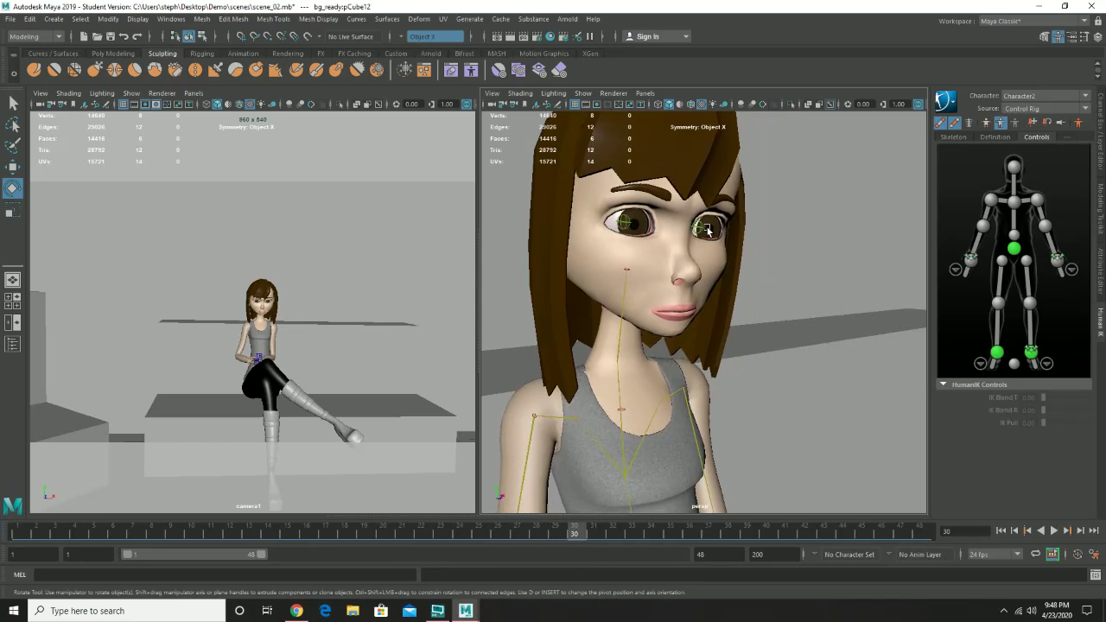
pyautogui.click(1014, 166)
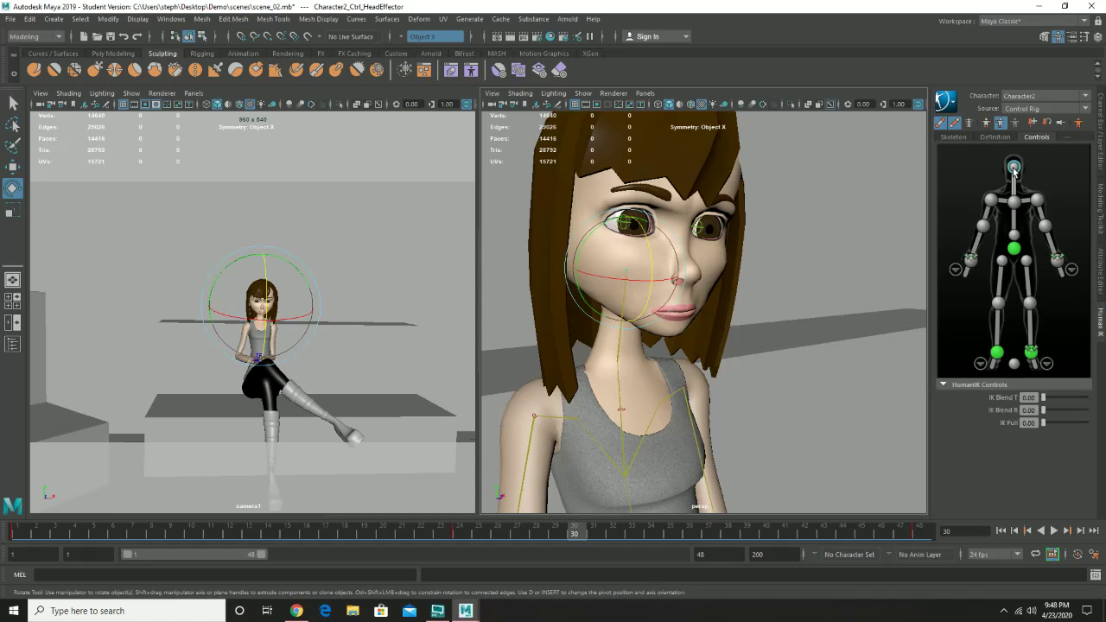
pyautogui.hotkey('alt', 'v')
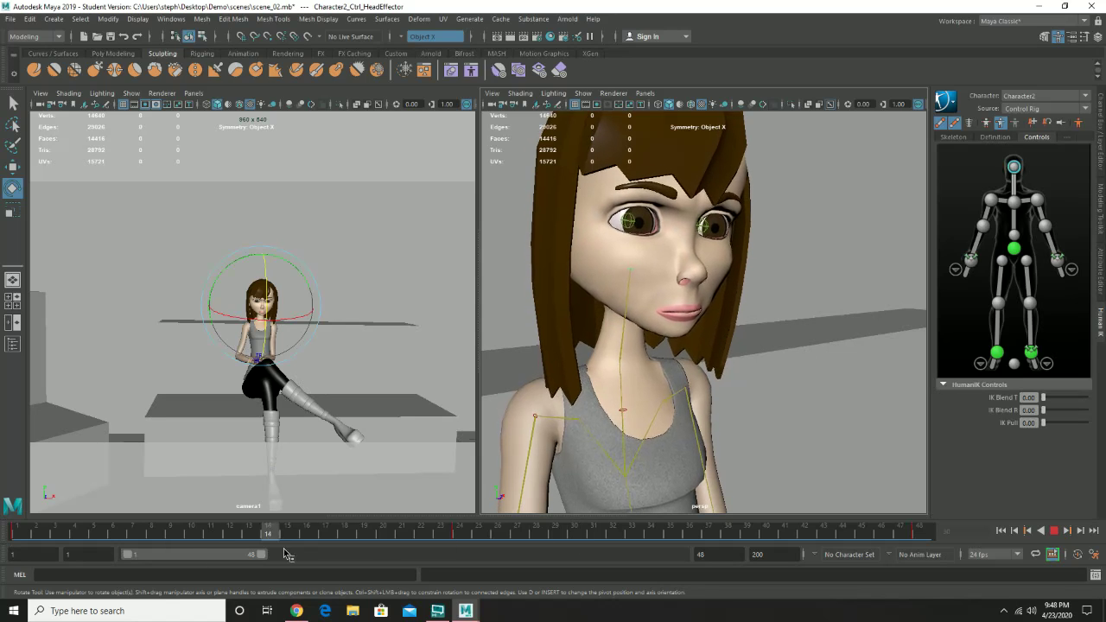
pyautogui.hotkey('alt', 'v')
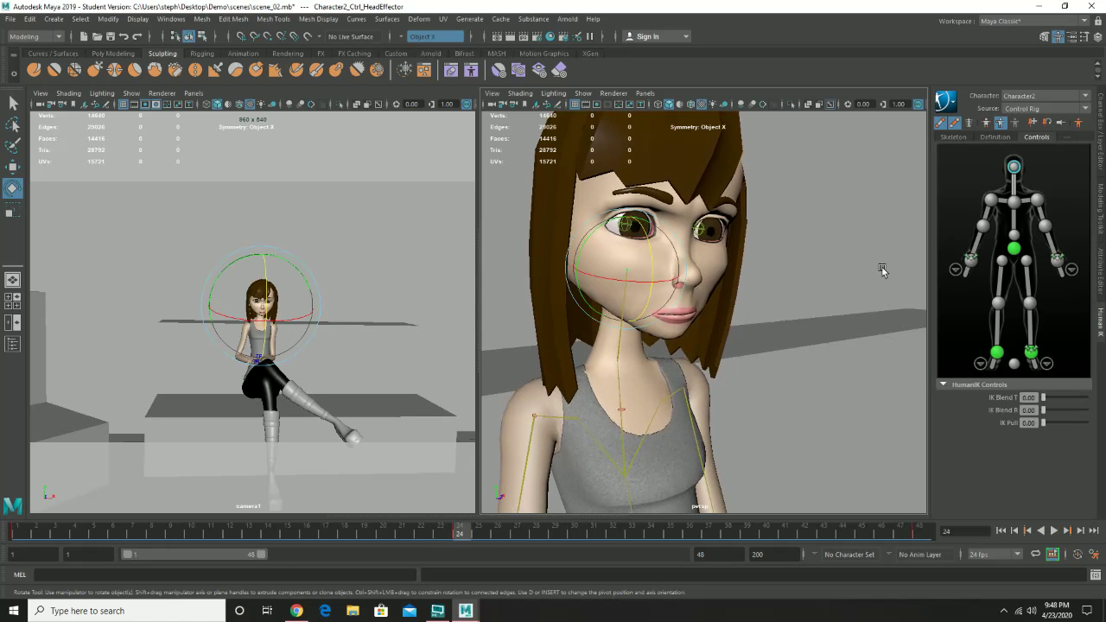
pyautogui.click(702, 230)
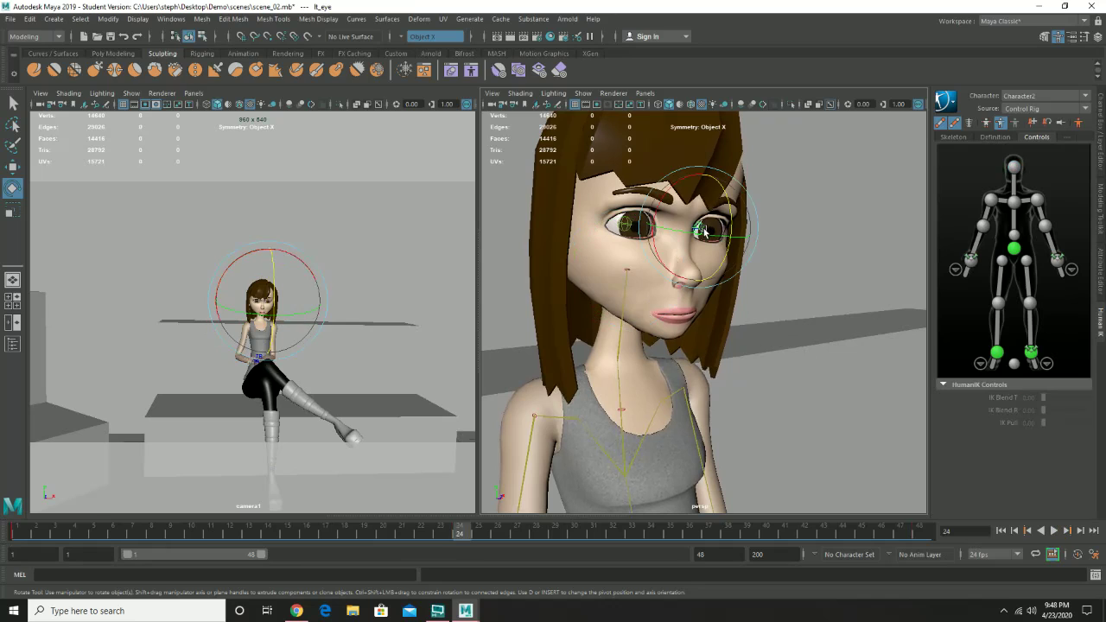
pyautogui.click(620, 227)
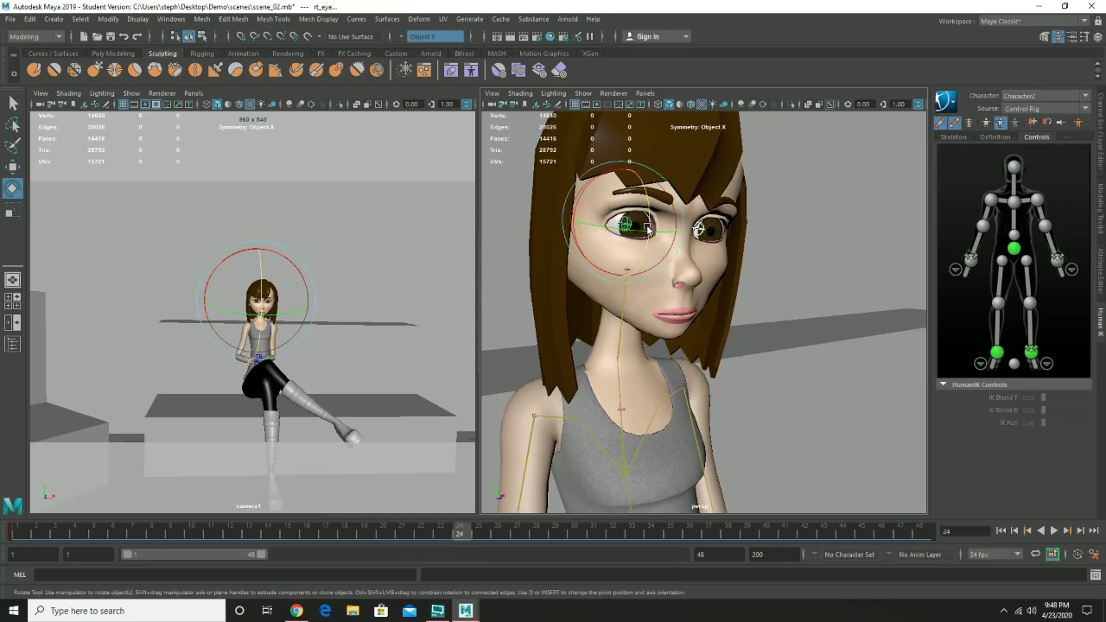
pyautogui.moveTo(647, 226); pyautogui.dragTo(644, 217)
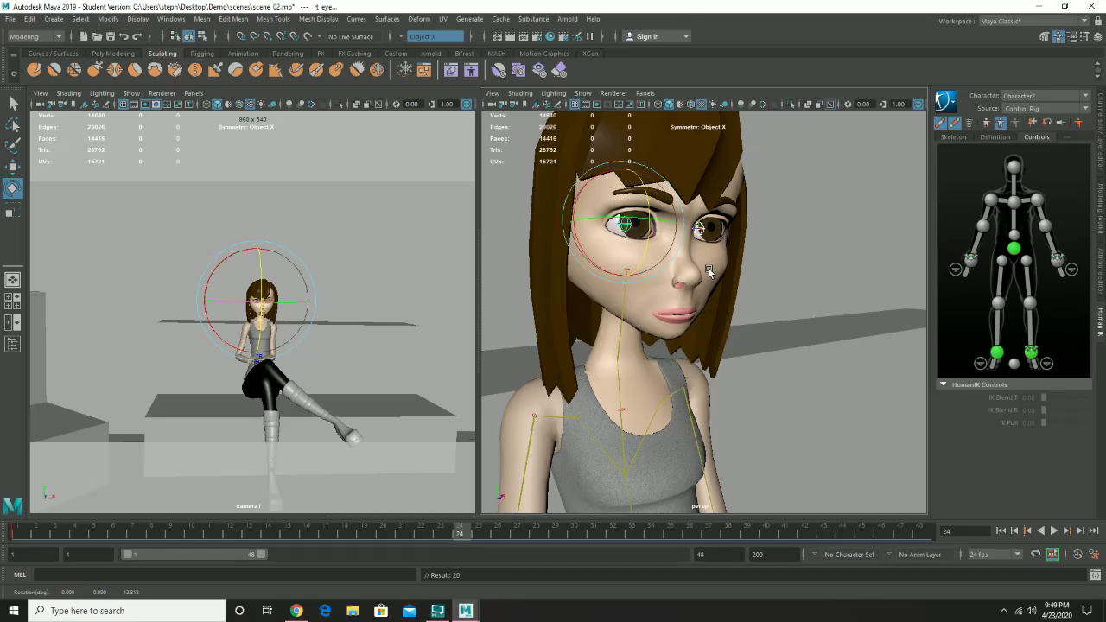
pyautogui.click(37, 535)
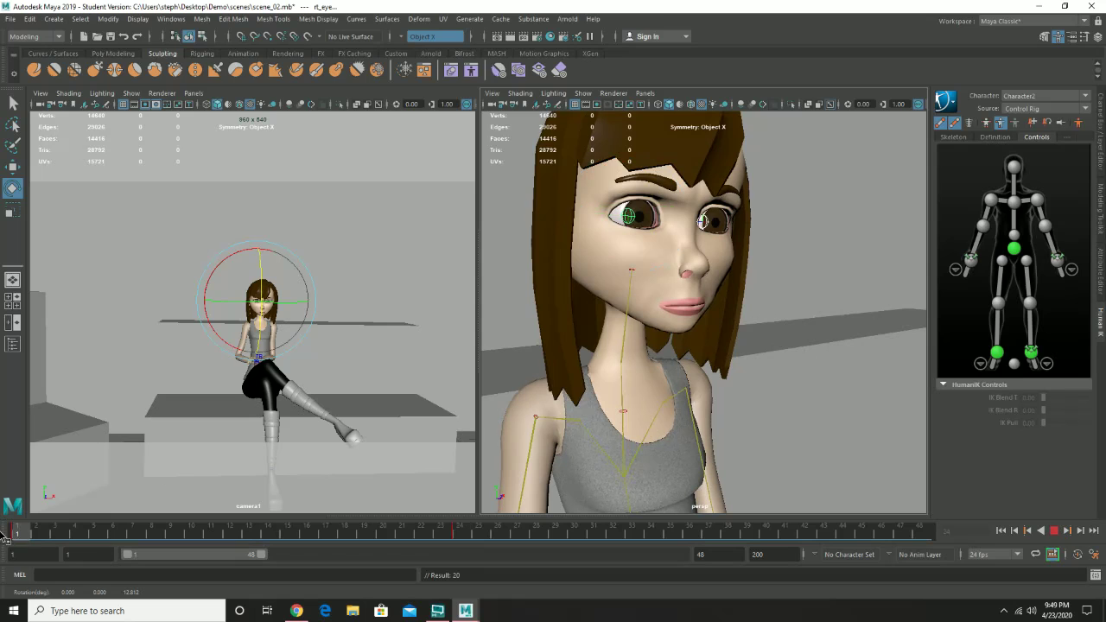
pyautogui.click(1061, 530)
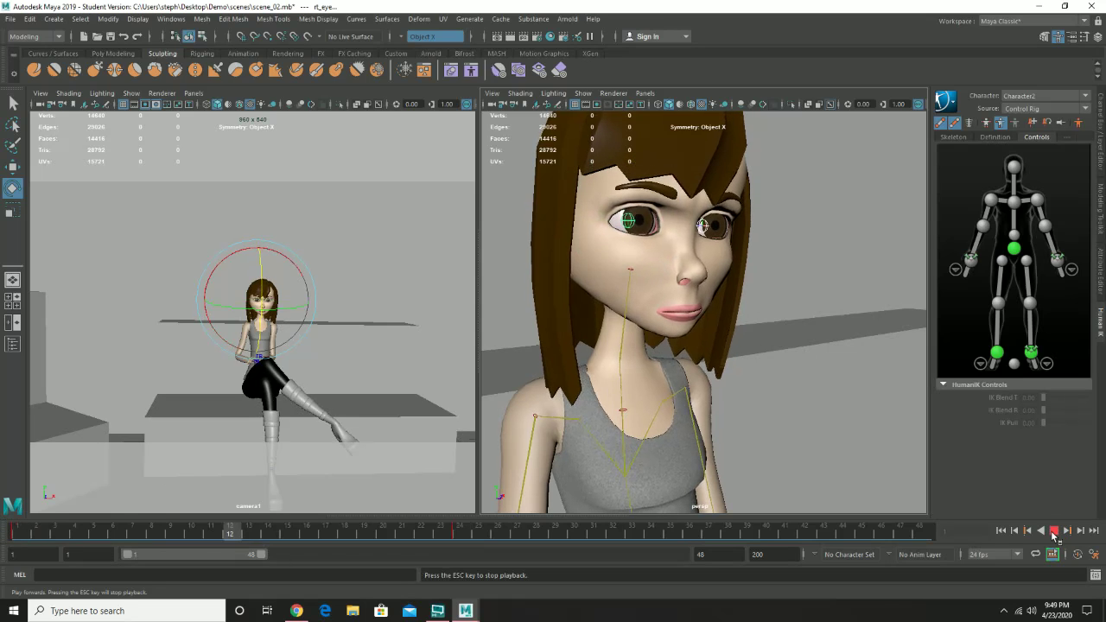
pyautogui.click(1055, 531)
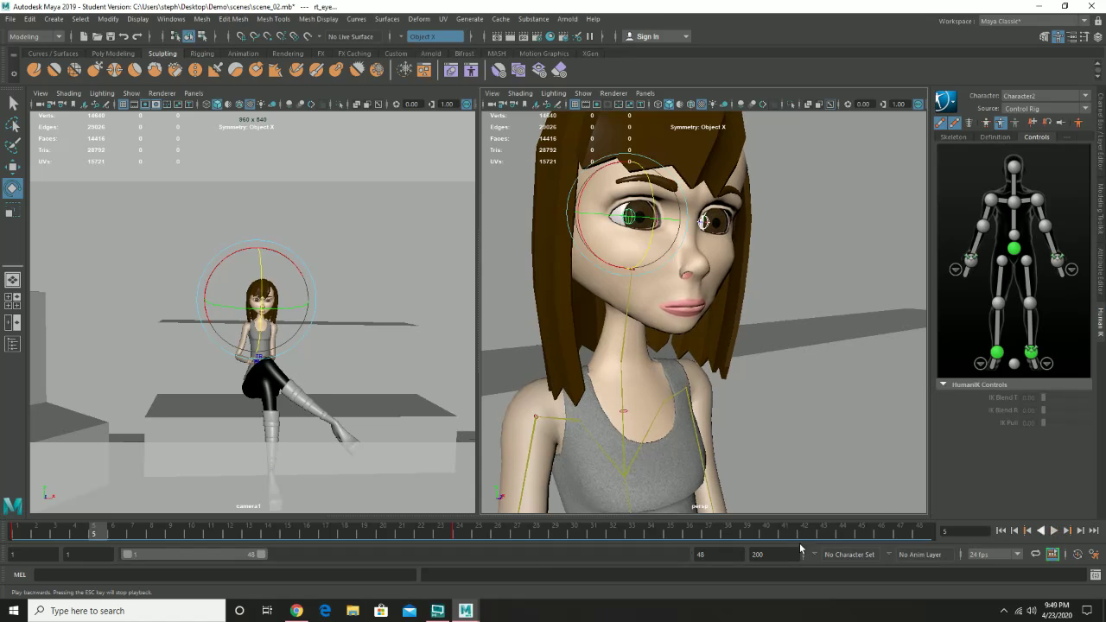
pyautogui.click(916, 532)
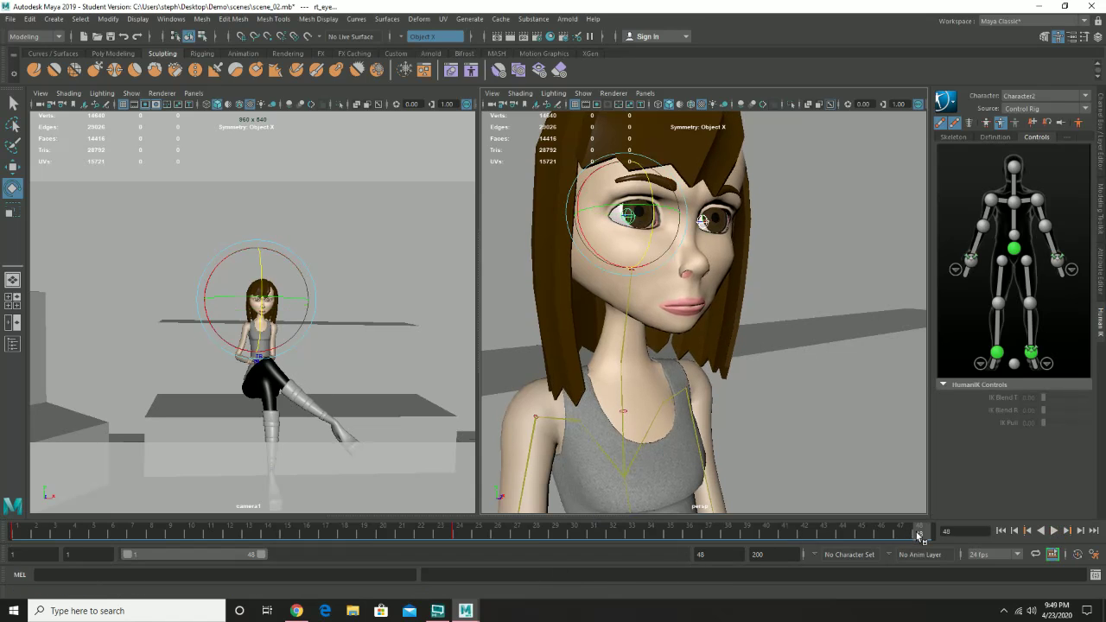
pyautogui.click(1015, 201)
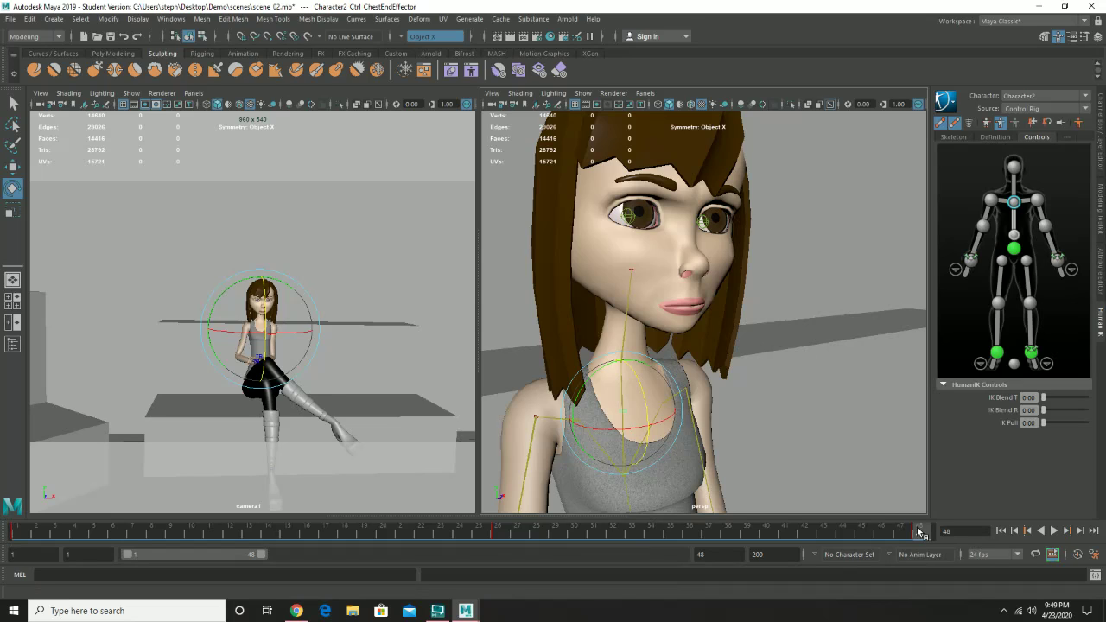
pyautogui.click(18, 529)
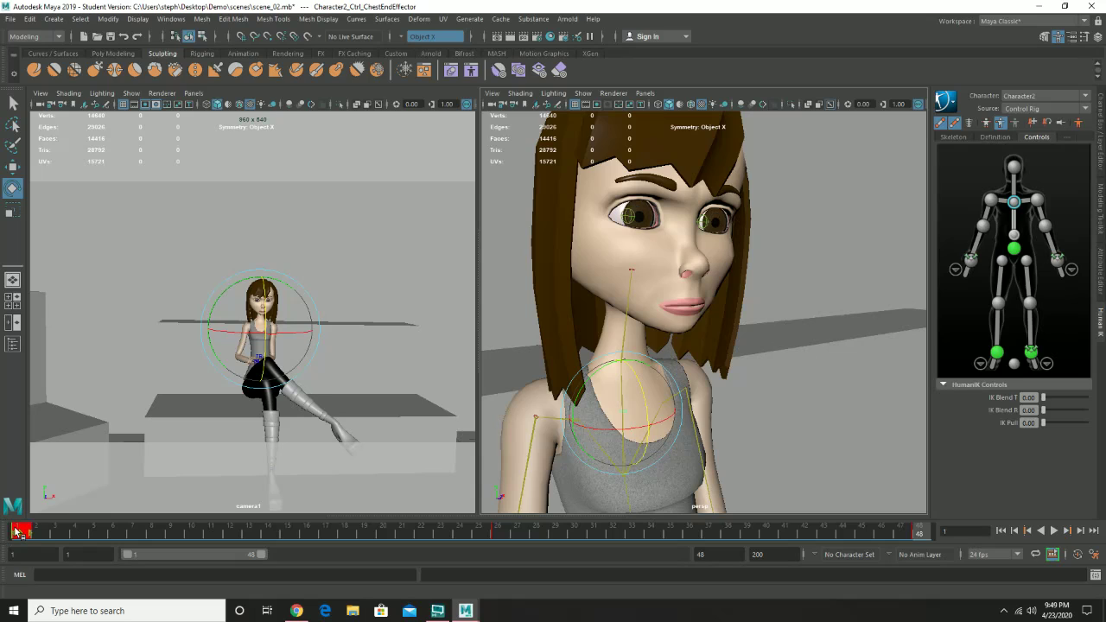
pyautogui.click(63, 534)
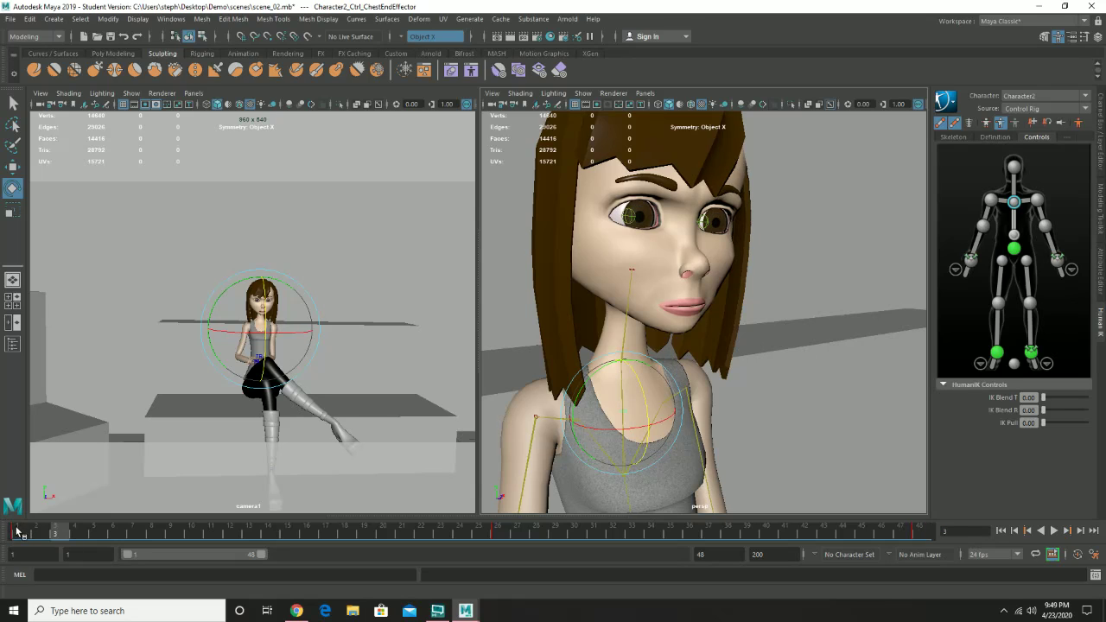
pyautogui.click(18, 531)
pyautogui.keyDown('shift'); pyautogui.click(19, 533); pyautogui.keyUp('shift')
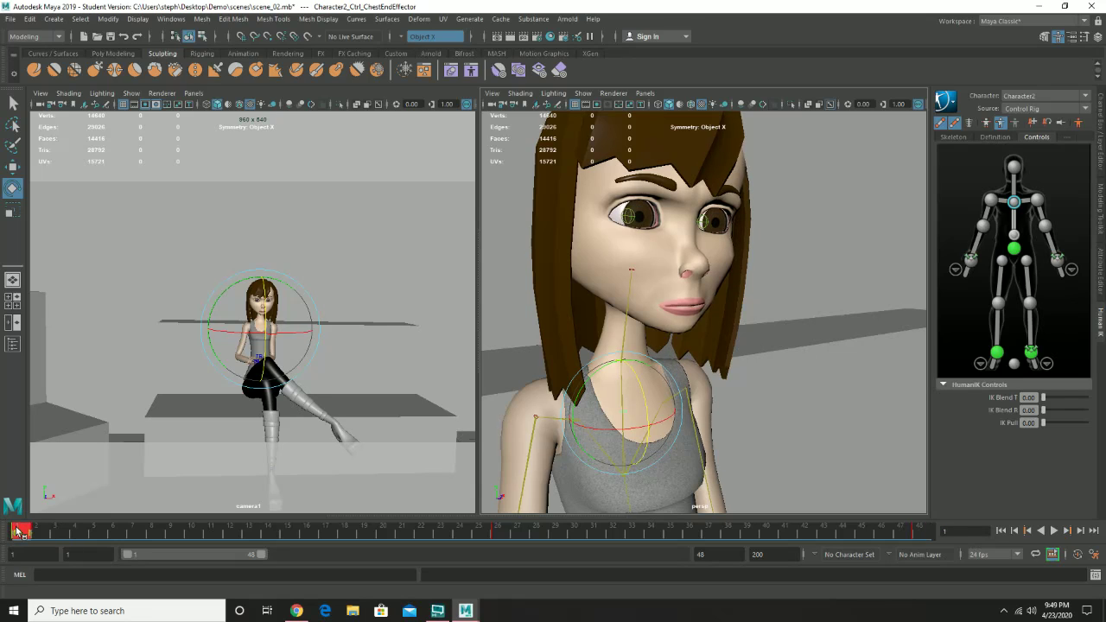
pyautogui.rightClick(18, 532)
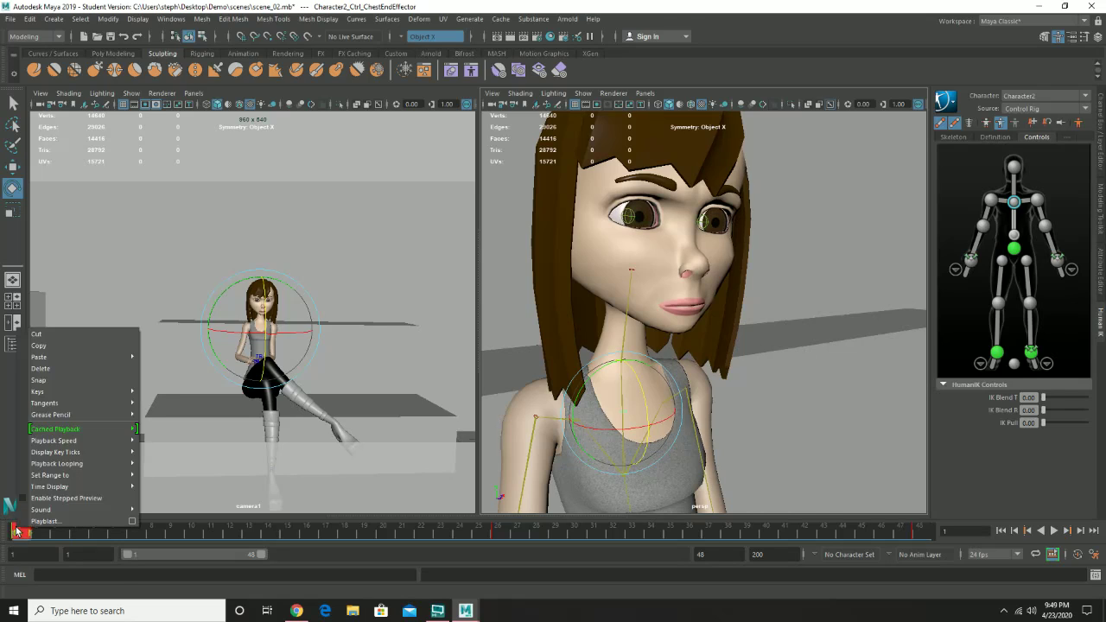
pyautogui.click(74, 345)
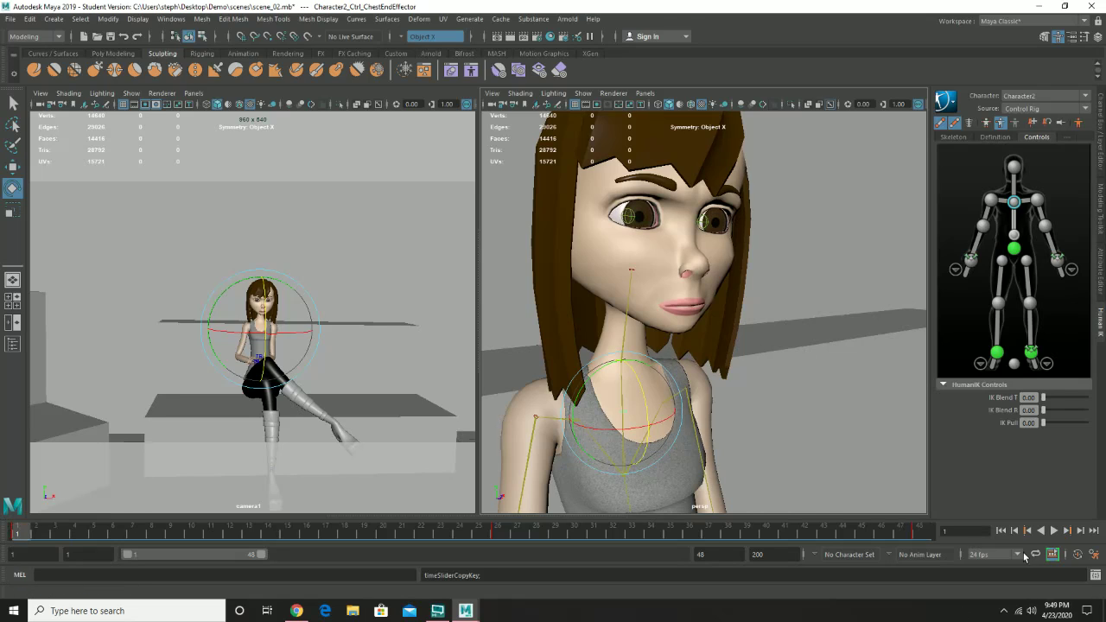
pyautogui.click(923, 533)
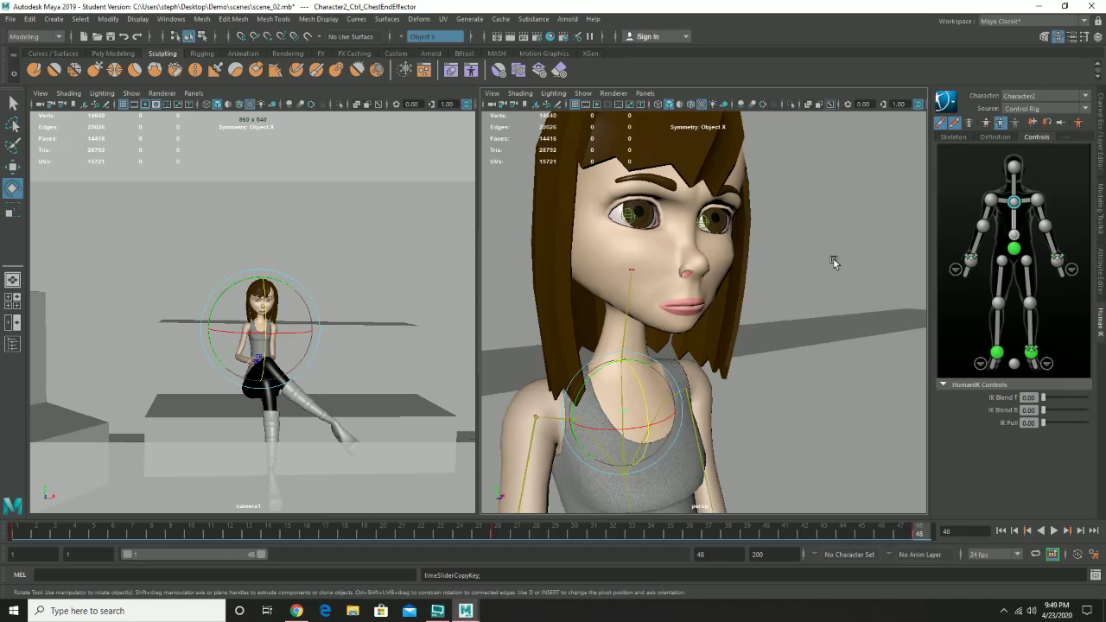
# Copy the frame 1 key of both eye controls to frame 48 and replay the loop.
pyautogui.click(704, 222)
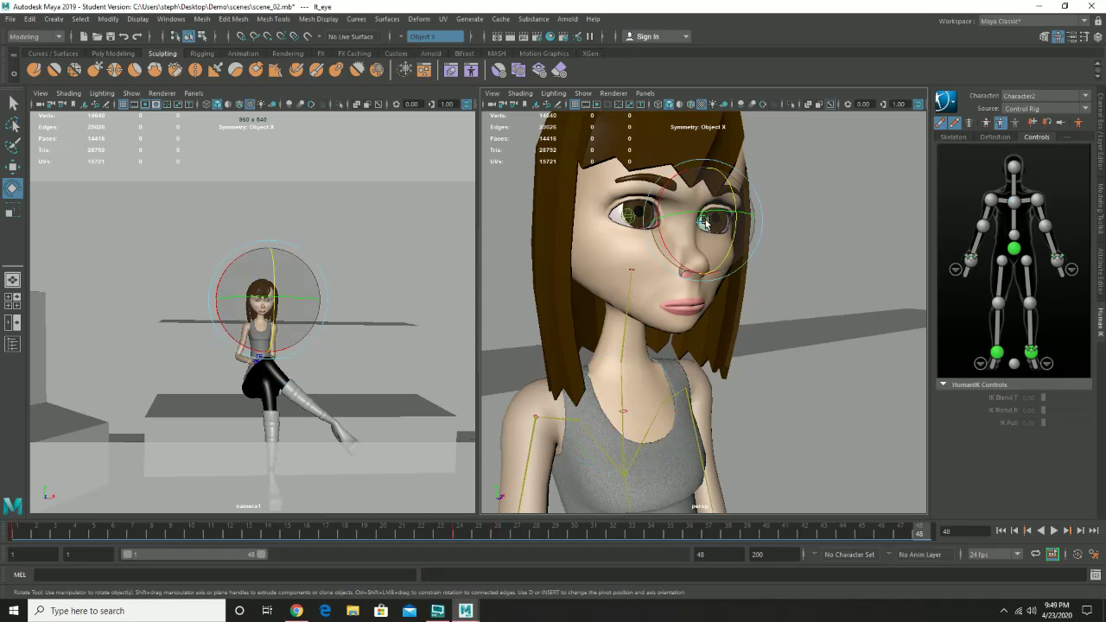
pyautogui.click(629, 218)
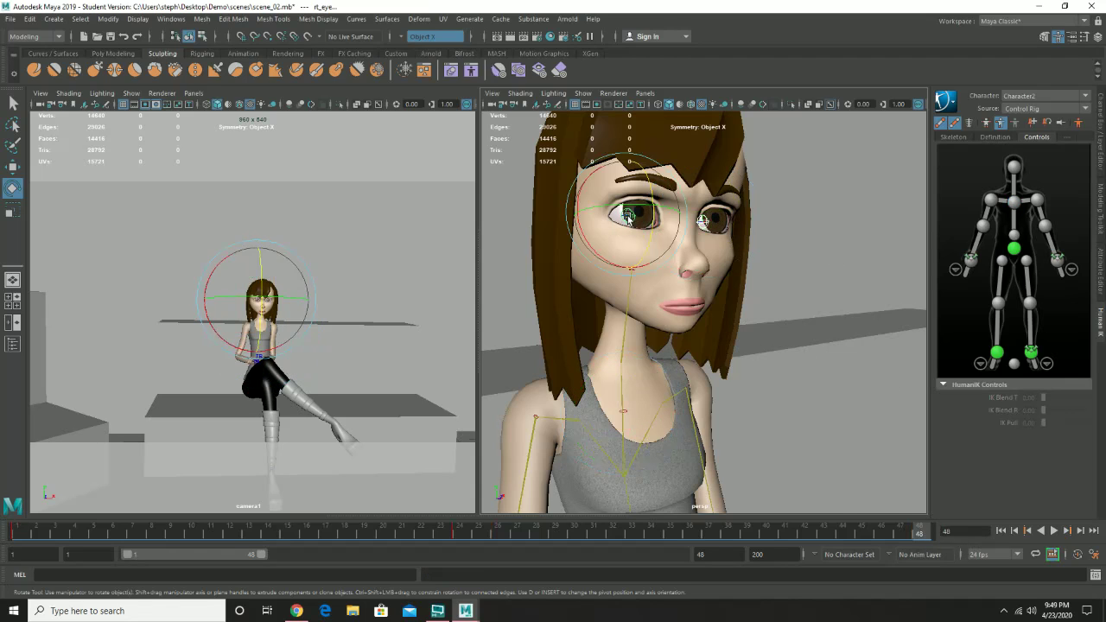
pyautogui.click(14, 533)
pyautogui.rightClick(14, 532)
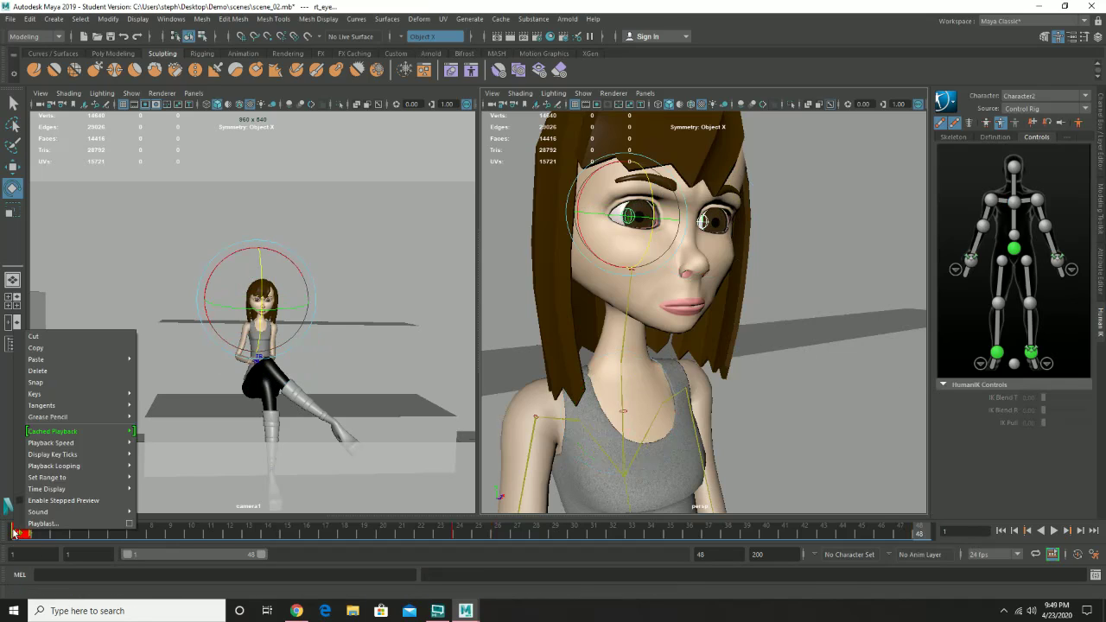
pyautogui.click(87, 347)
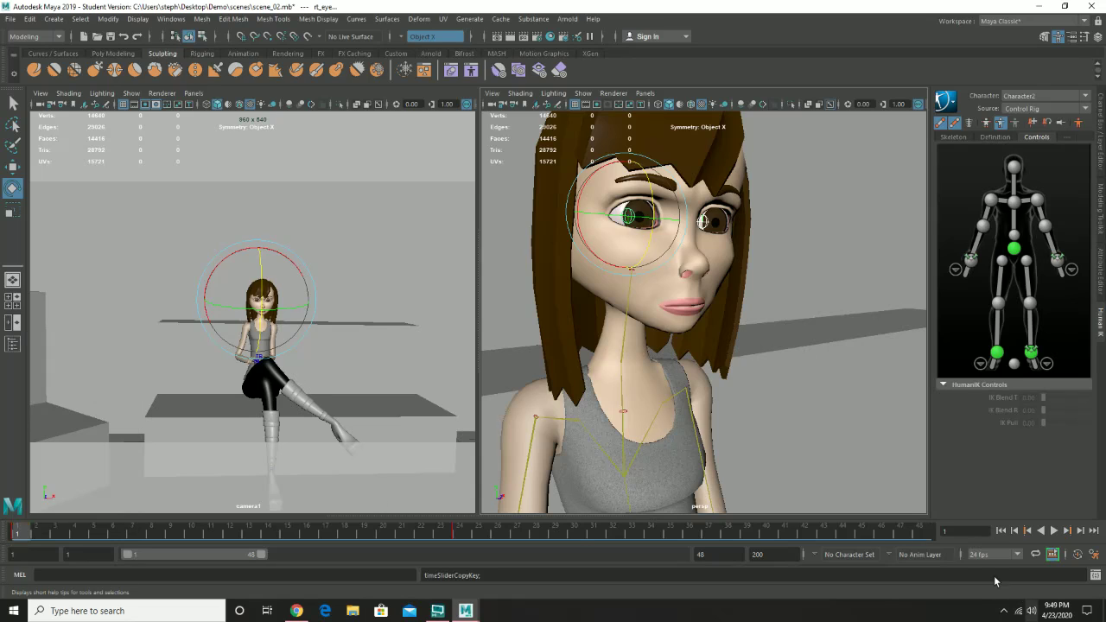
pyautogui.click(919, 531)
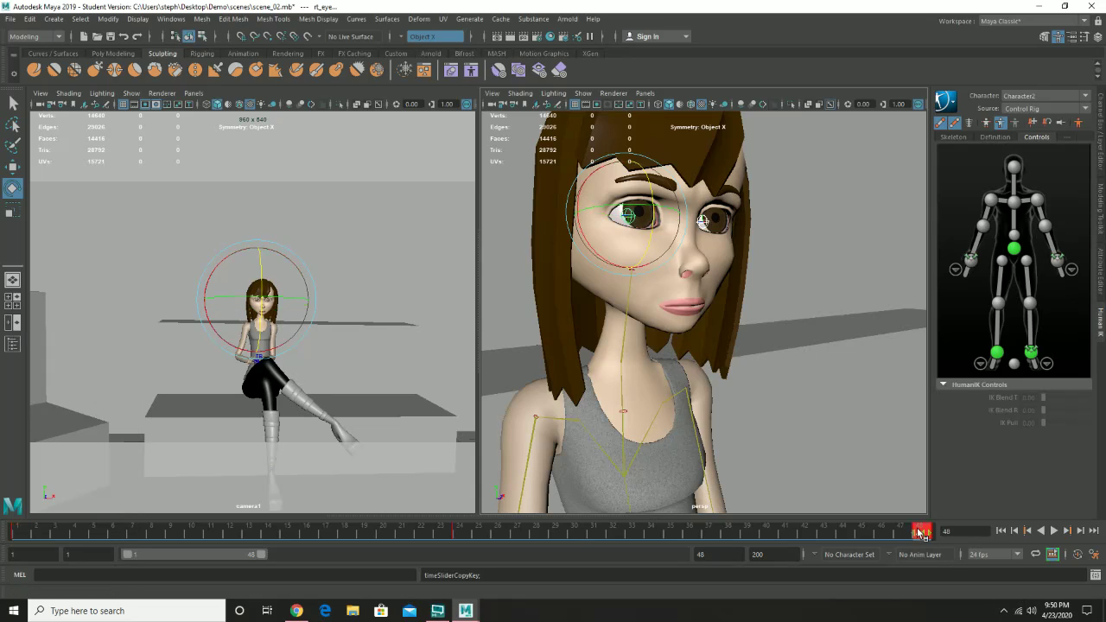
pyautogui.rightClick(920, 532)
pyautogui.moveTo(960, 364)
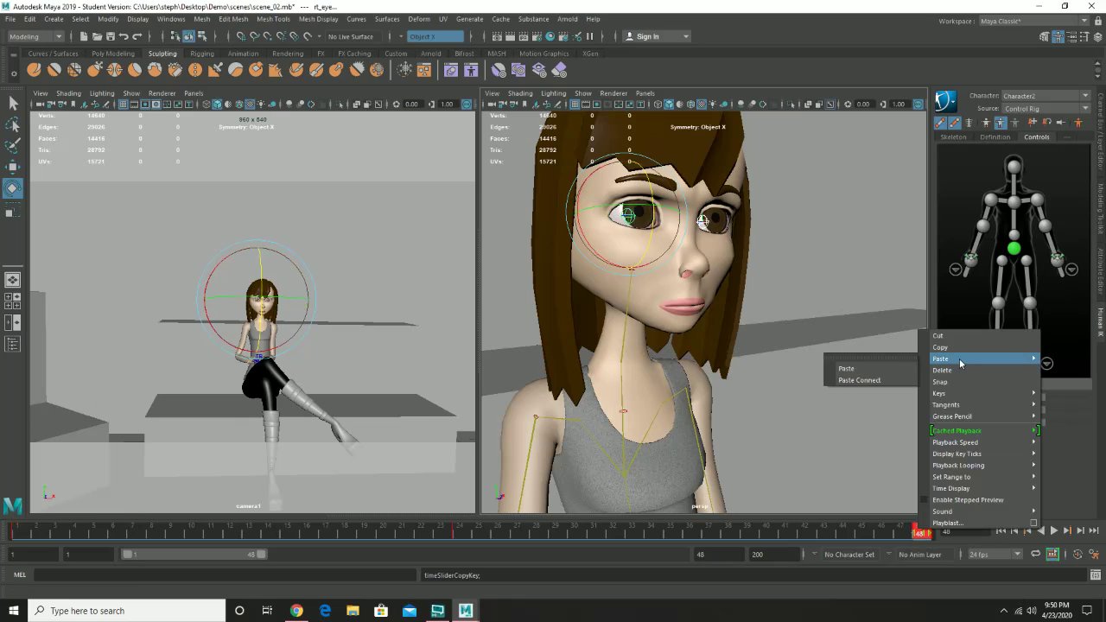
pyautogui.click(878, 370)
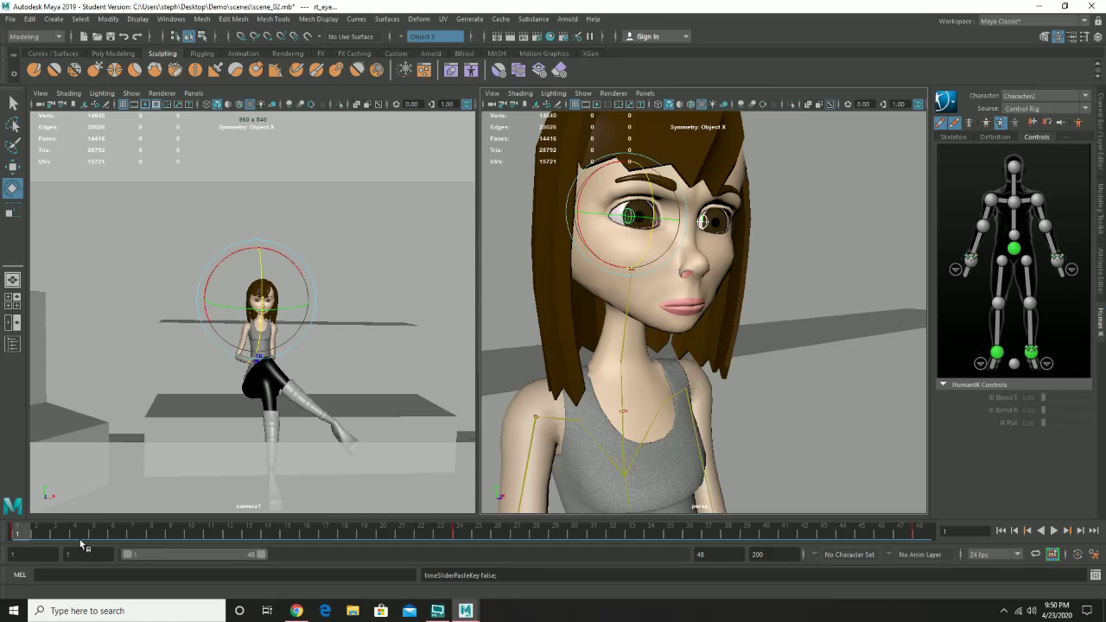
pyautogui.click(1054, 532)
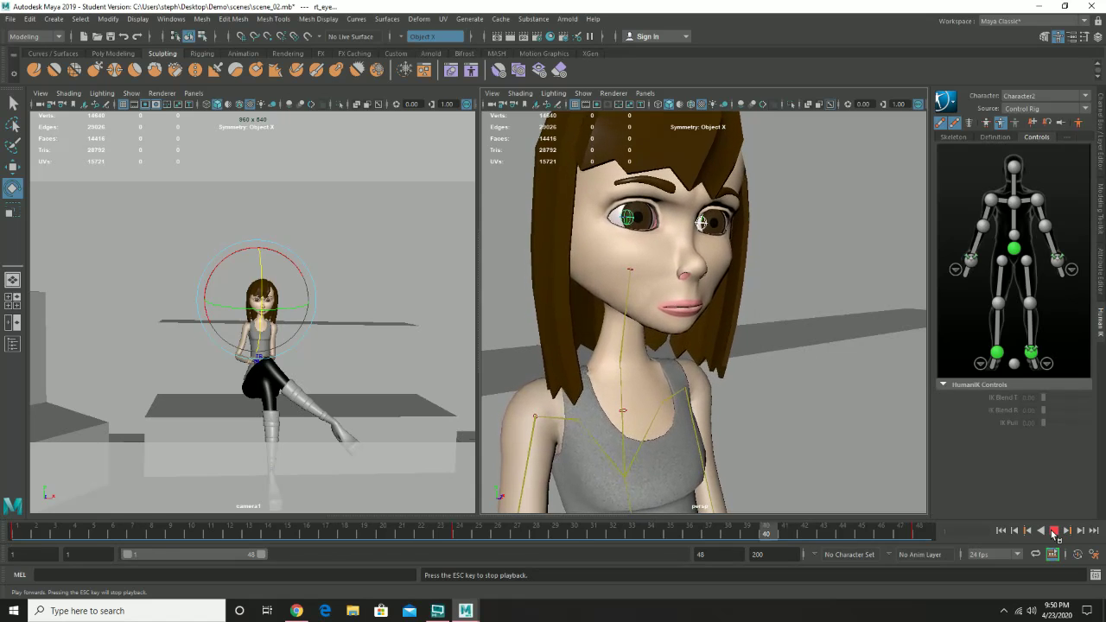
pyautogui.click(1055, 532)
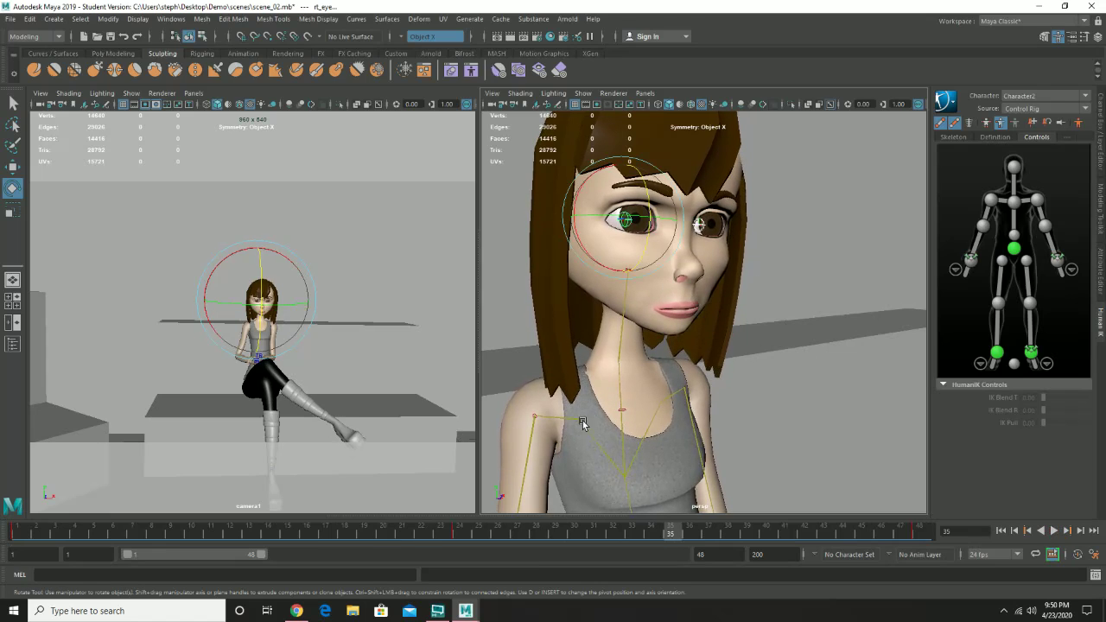
# Turn off reference mode for Head_layer so the head geometry can be selected, and clear the selection.
pyautogui.click(597, 289)
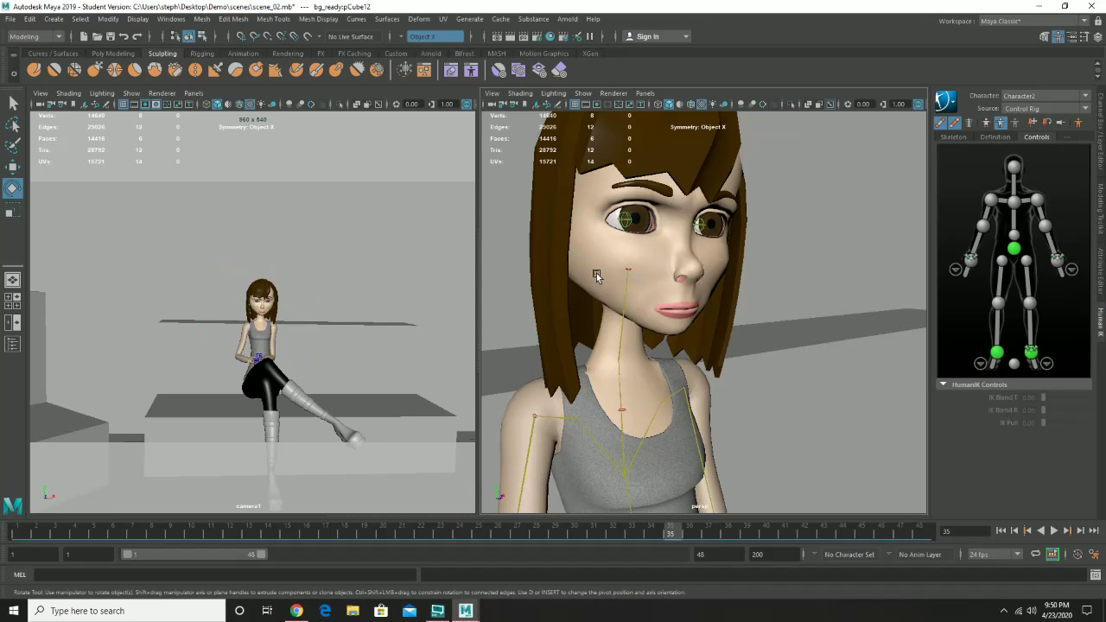
pyautogui.click(1101, 151)
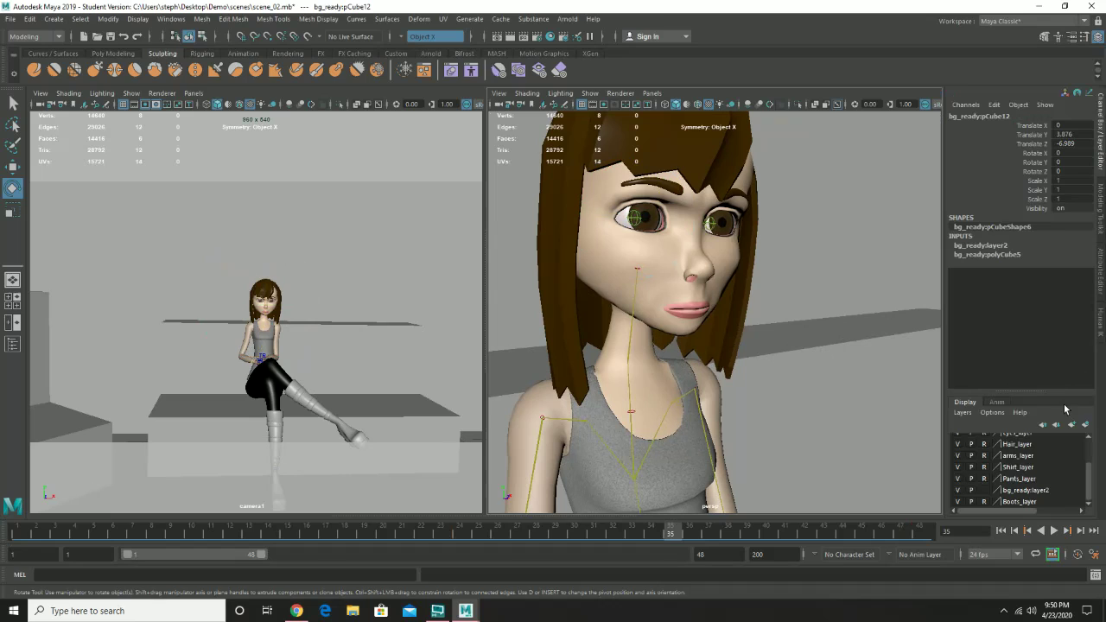
pyautogui.click(987, 492)
pyautogui.click(987, 492)
pyautogui.scroll(3, 1020, 469)
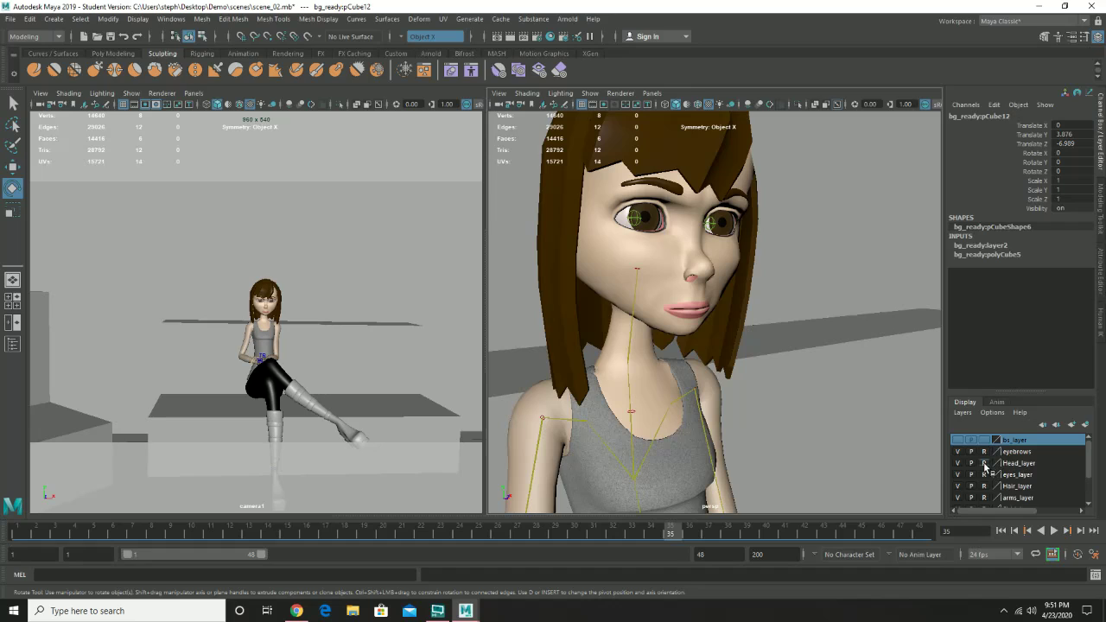
pyautogui.click(984, 463)
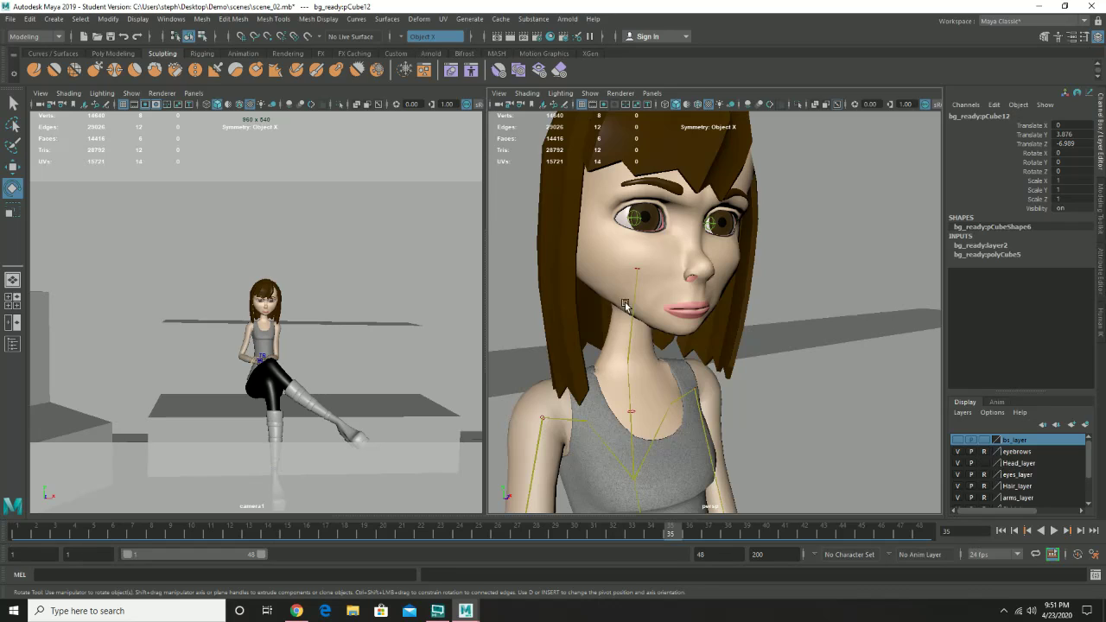
pyautogui.click(591, 273)
pyautogui.click(860, 254)
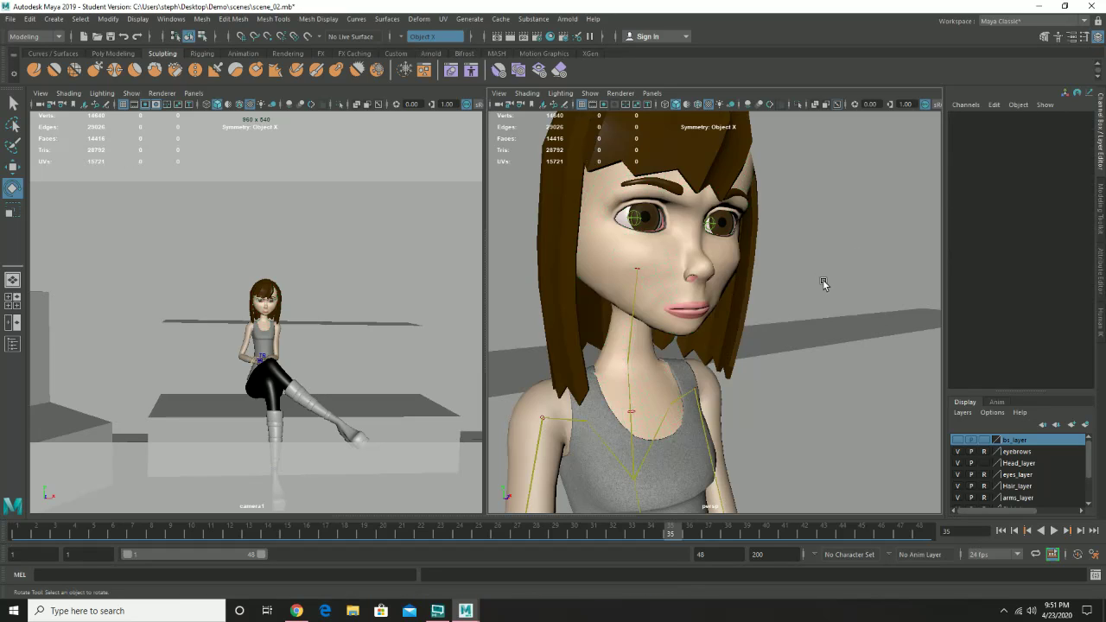
# Save the scene, continuing past the student version notice, and return to the Rotate tool.
pyautogui.click(11, 19)
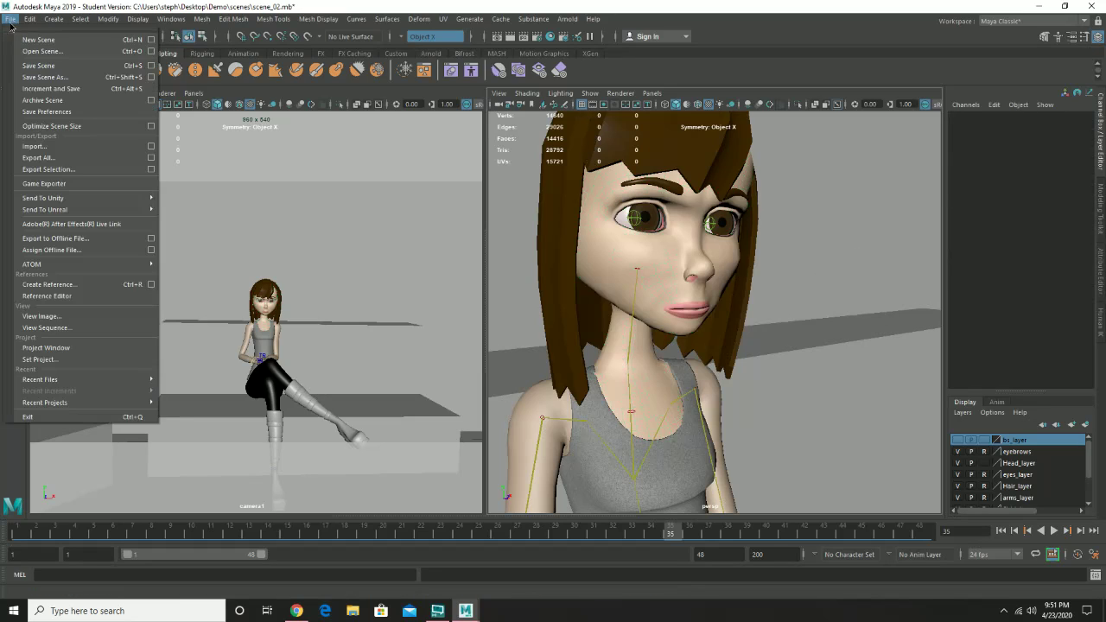
pyautogui.click(36, 66)
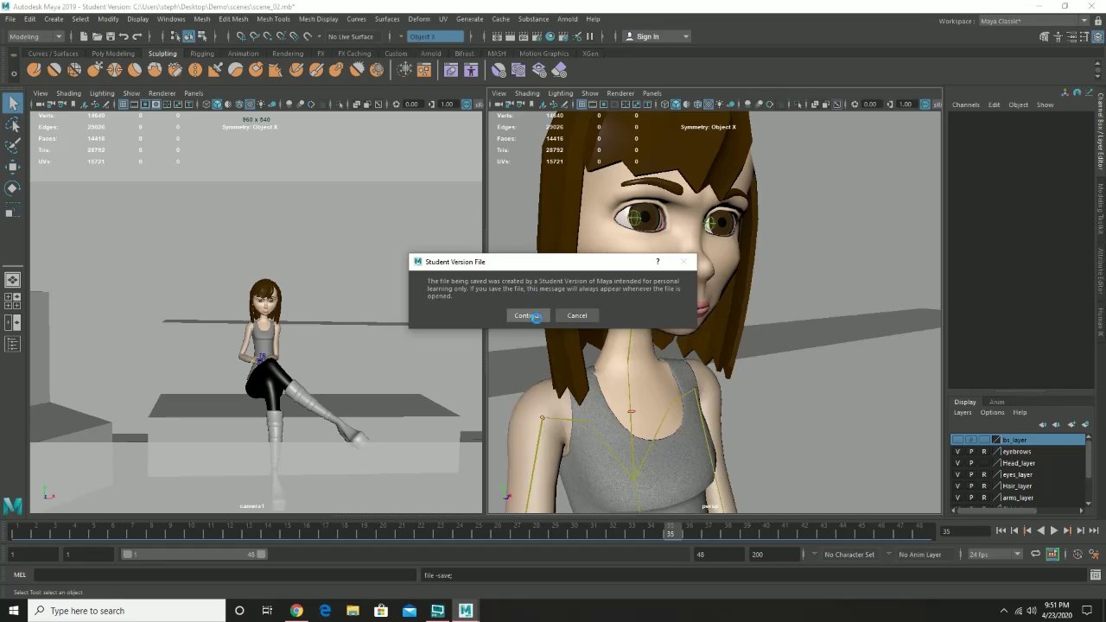
pyautogui.click(535, 316)
pyautogui.press('e')
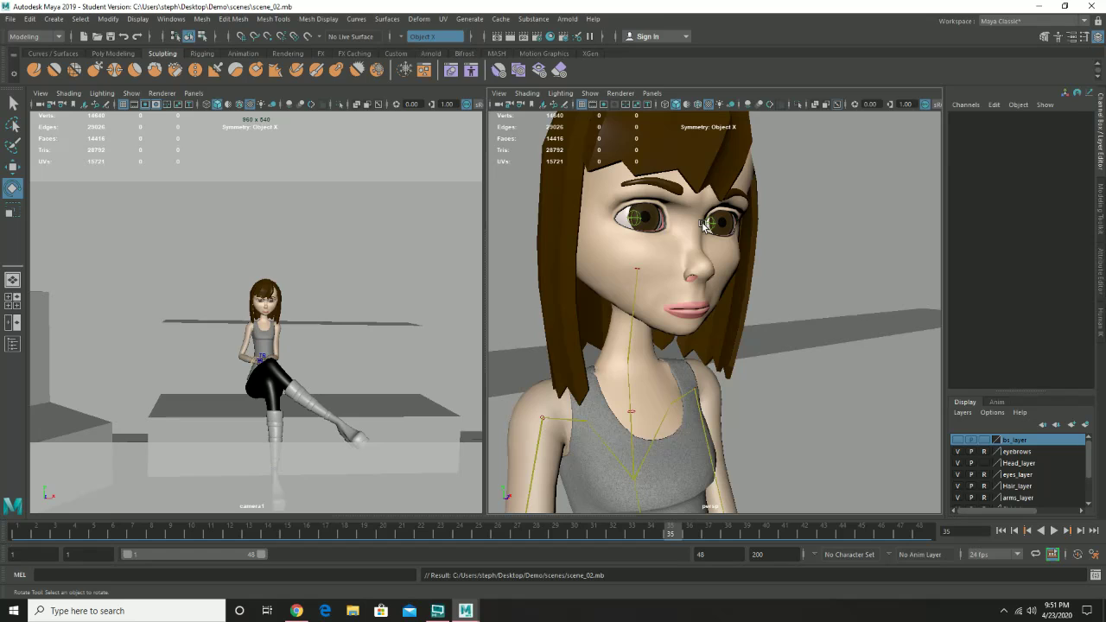
pyautogui.click(143, 20)
pyautogui.moveTo(170, 19)
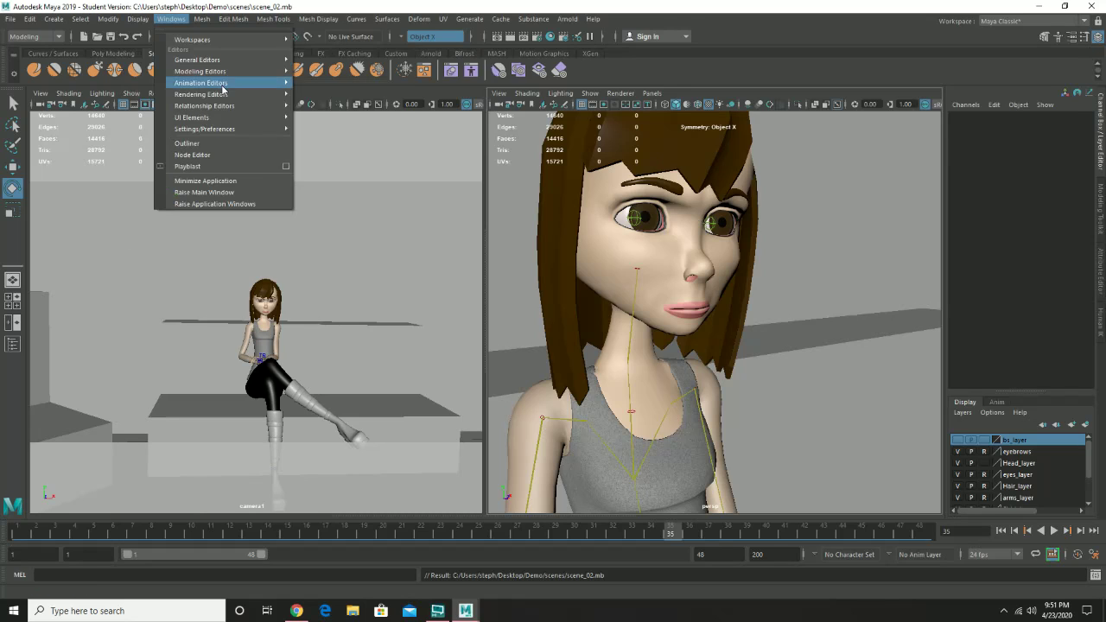
pyautogui.moveTo(222, 72)
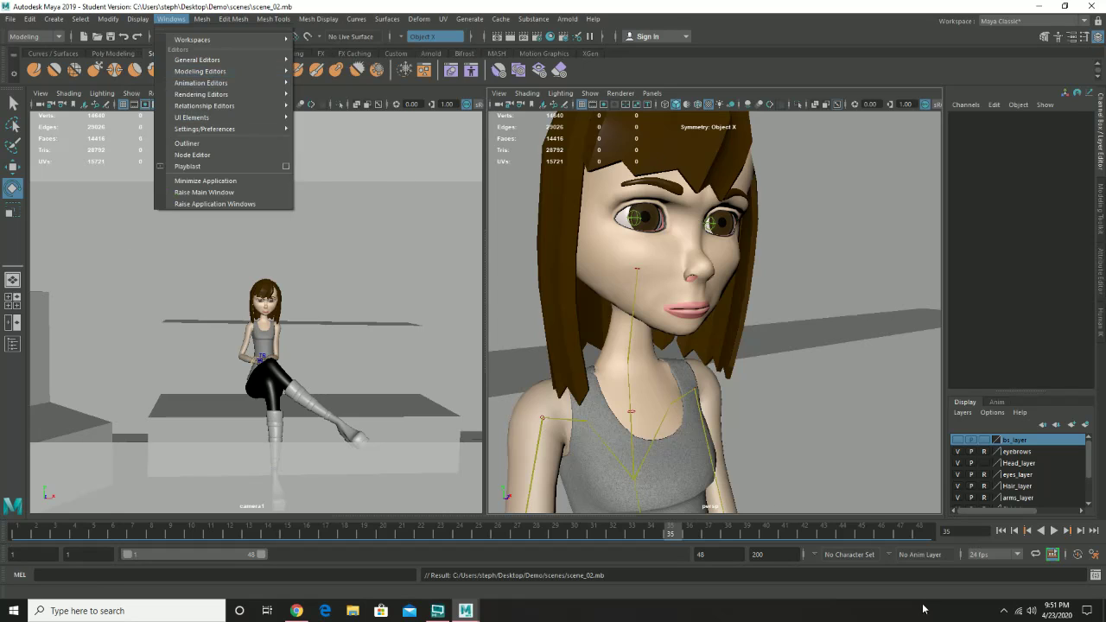
# Extend the end of the playback range to frame 108.
pyautogui.click(861, 534)
pyautogui.moveTo(861, 534); pyautogui.dragTo(326, 534)
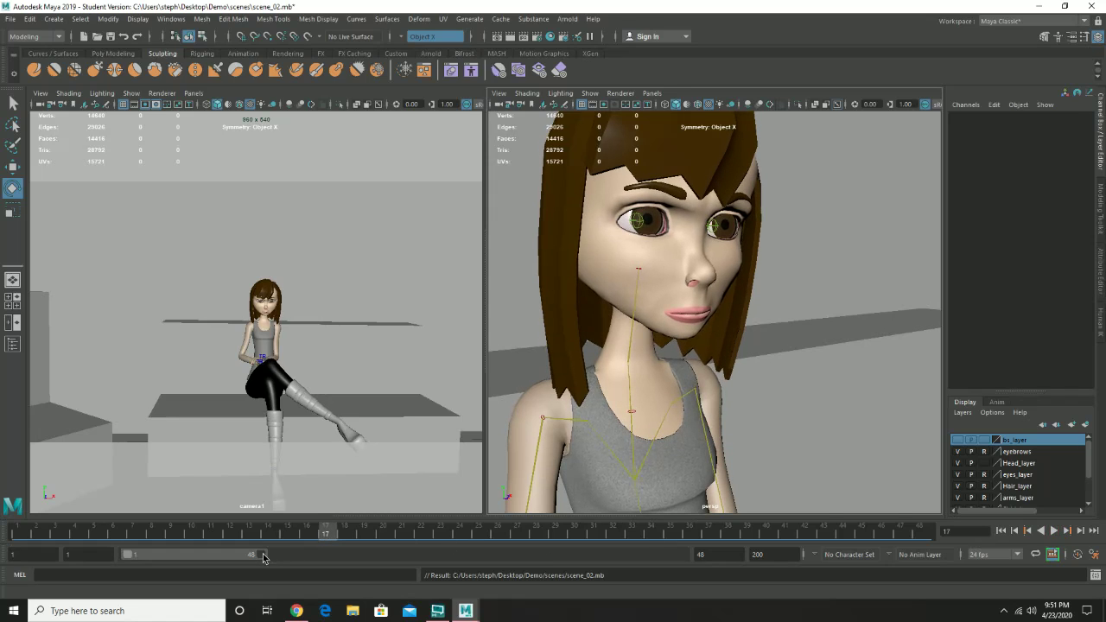
pyautogui.moveTo(264, 558); pyautogui.dragTo(427, 558)
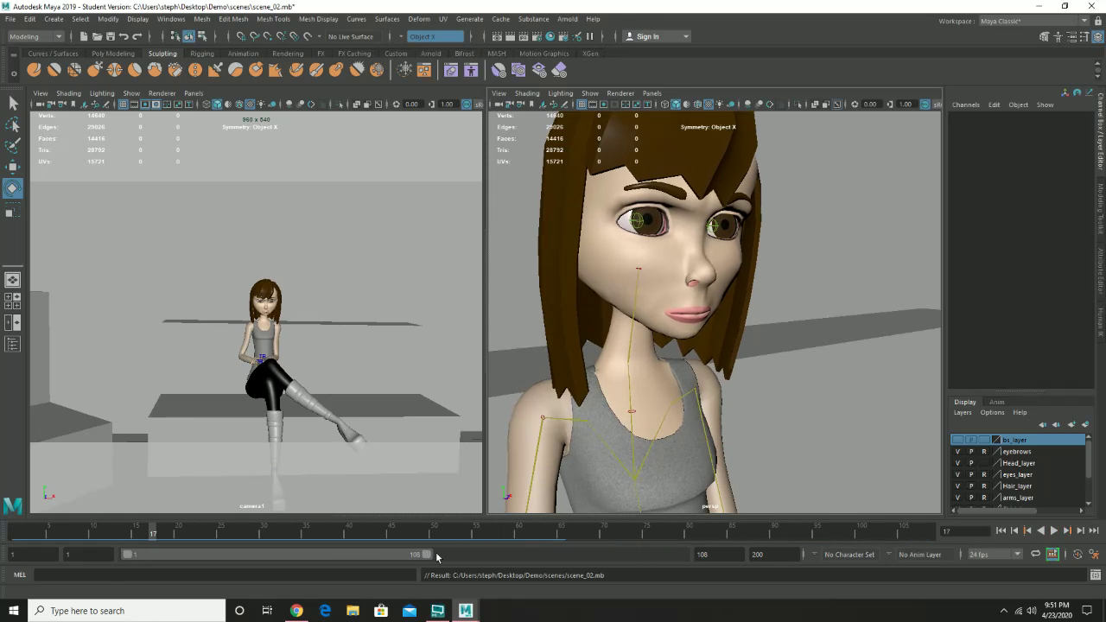
# Show the HumanIK controls, go to frame 48, select the hips effector and switch to full body mode.
pyautogui.click(643, 223)
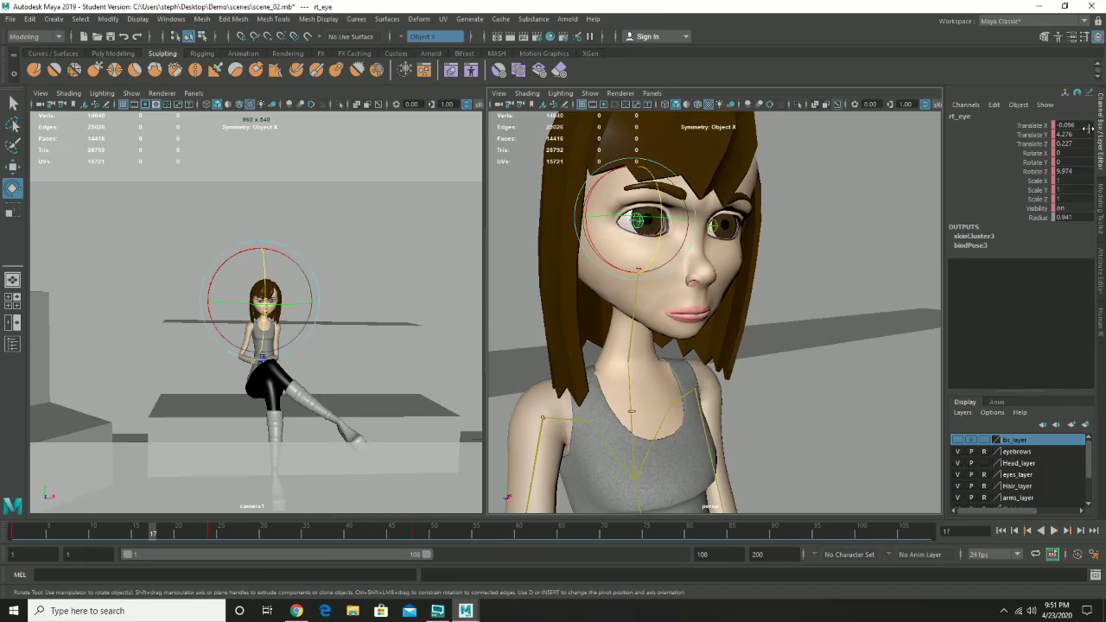
pyautogui.click(1058, 37)
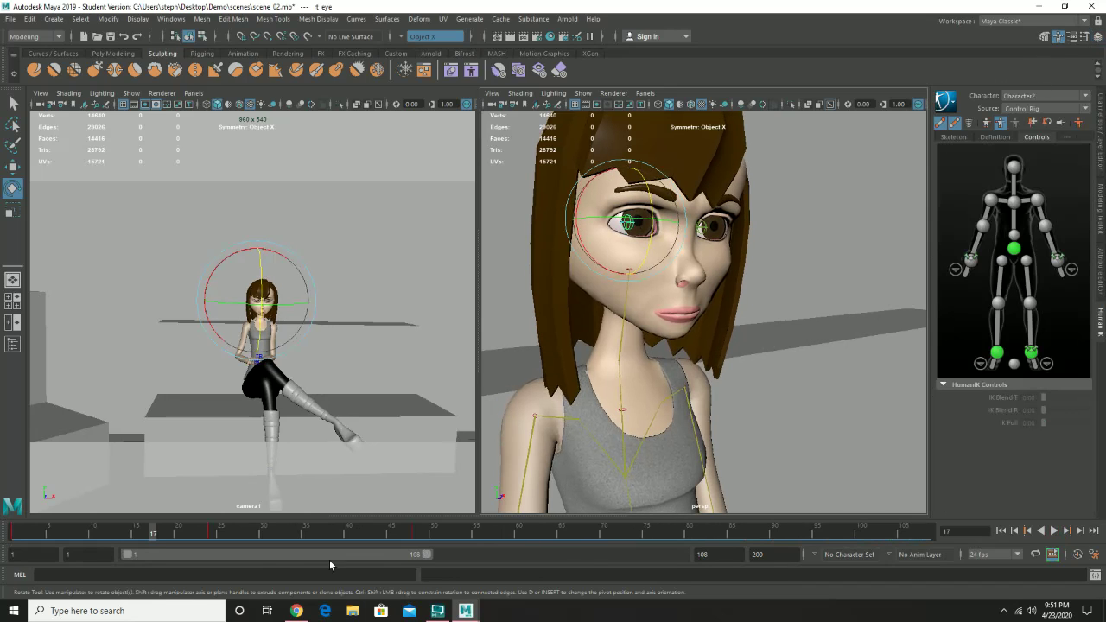
pyautogui.click(419, 534)
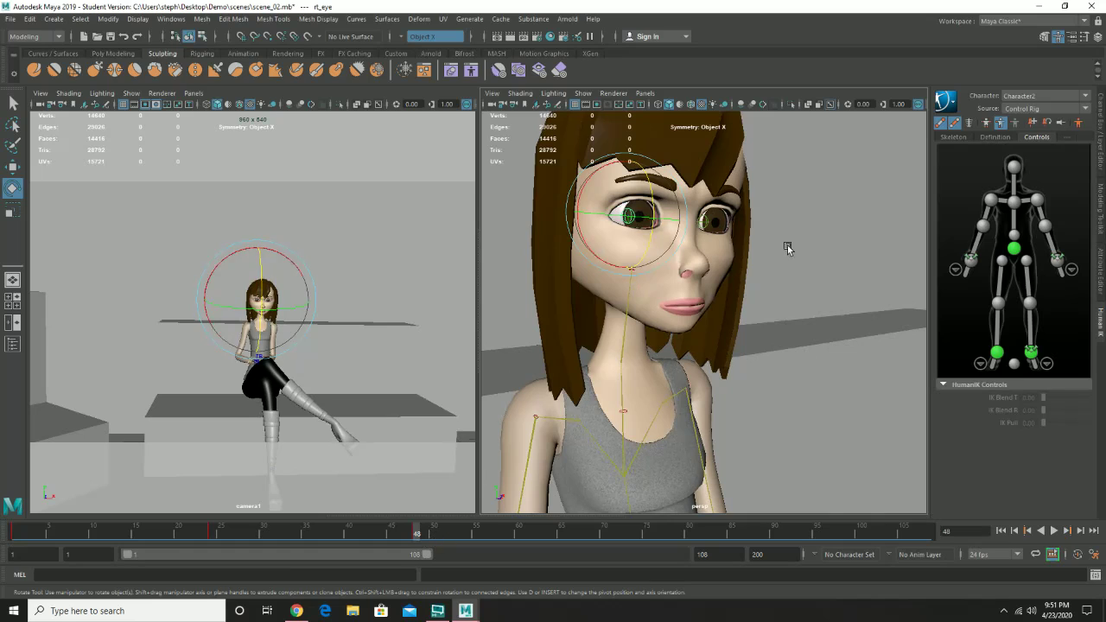
pyautogui.click(731, 323)
pyautogui.click(1015, 249)
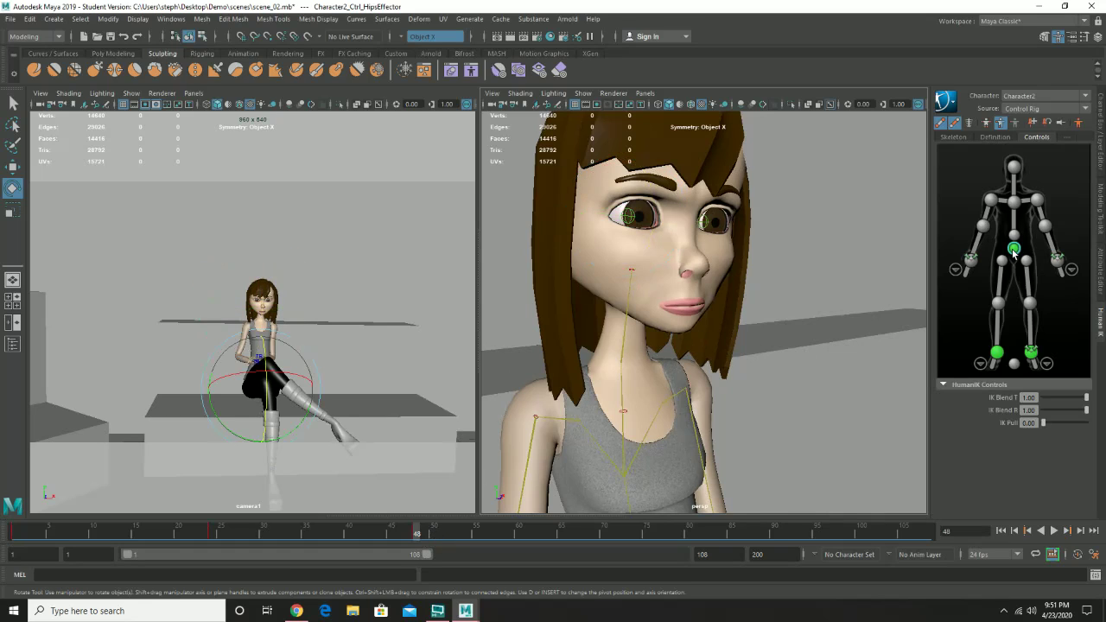
pyautogui.click(986, 121)
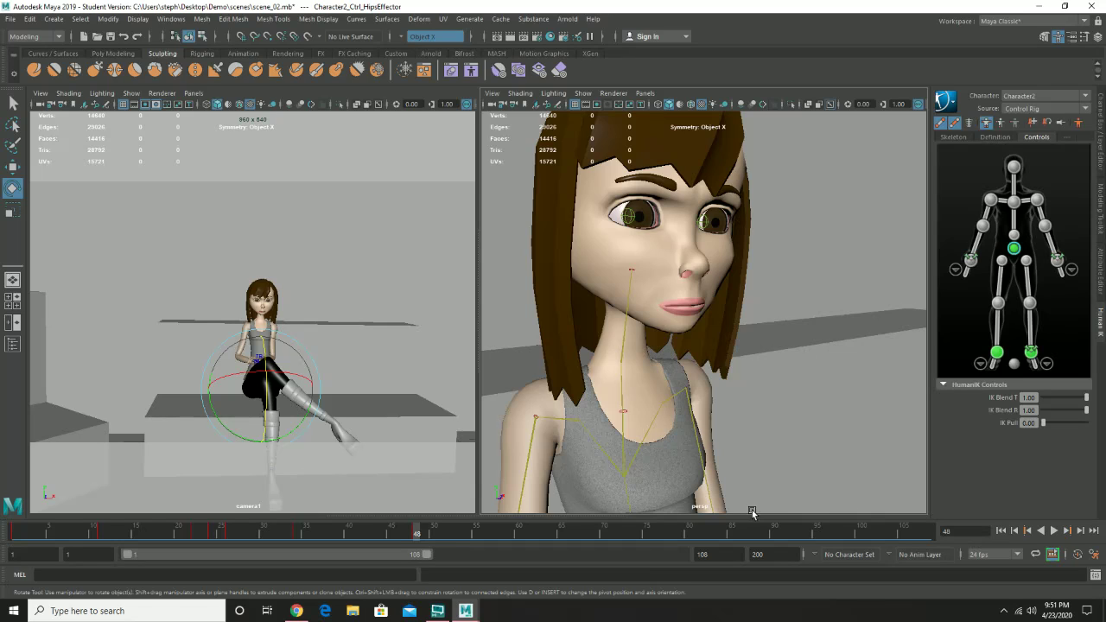
# Copy the full-body animation keys of the control rig from frames 1 to 48.
pyautogui.click(375, 534)
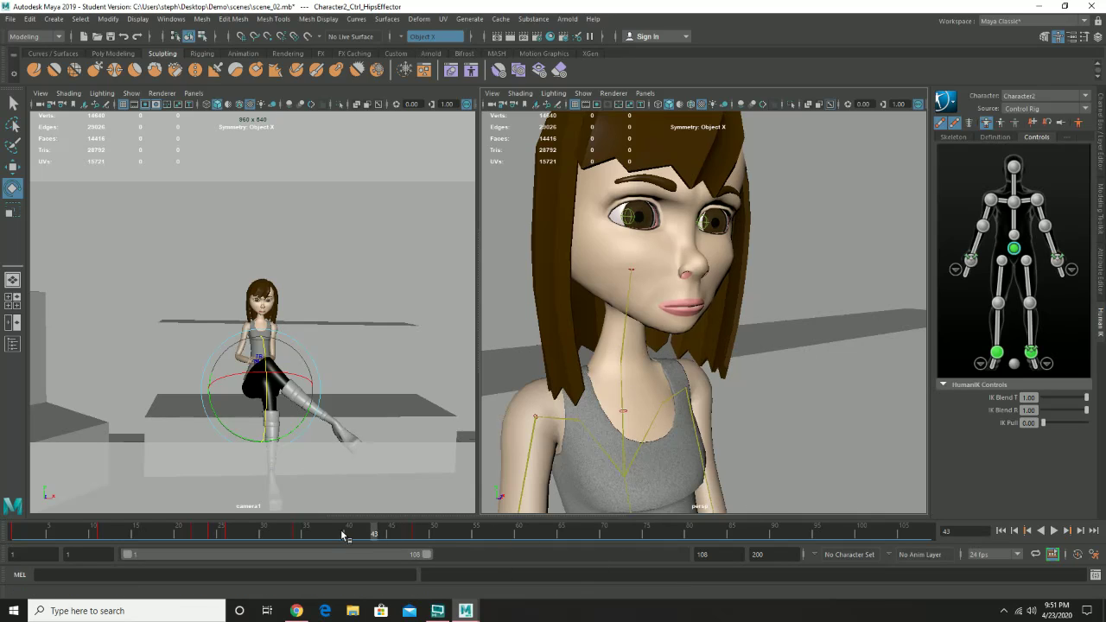
pyautogui.moveTo(425, 533); pyautogui.dragTo(12, 533)
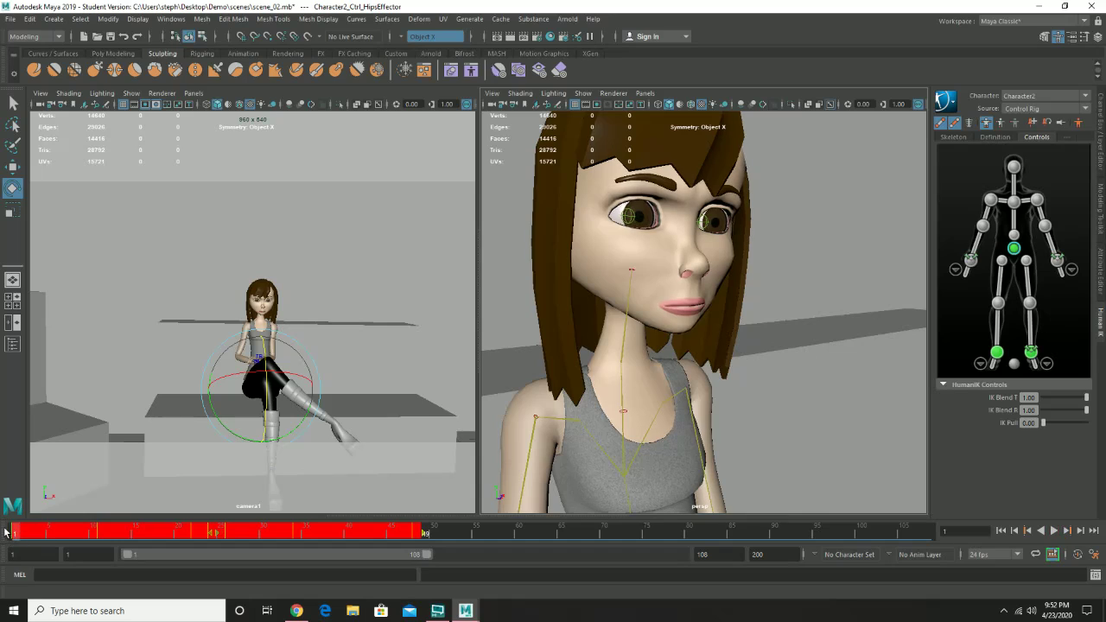
pyautogui.rightClick(35, 533)
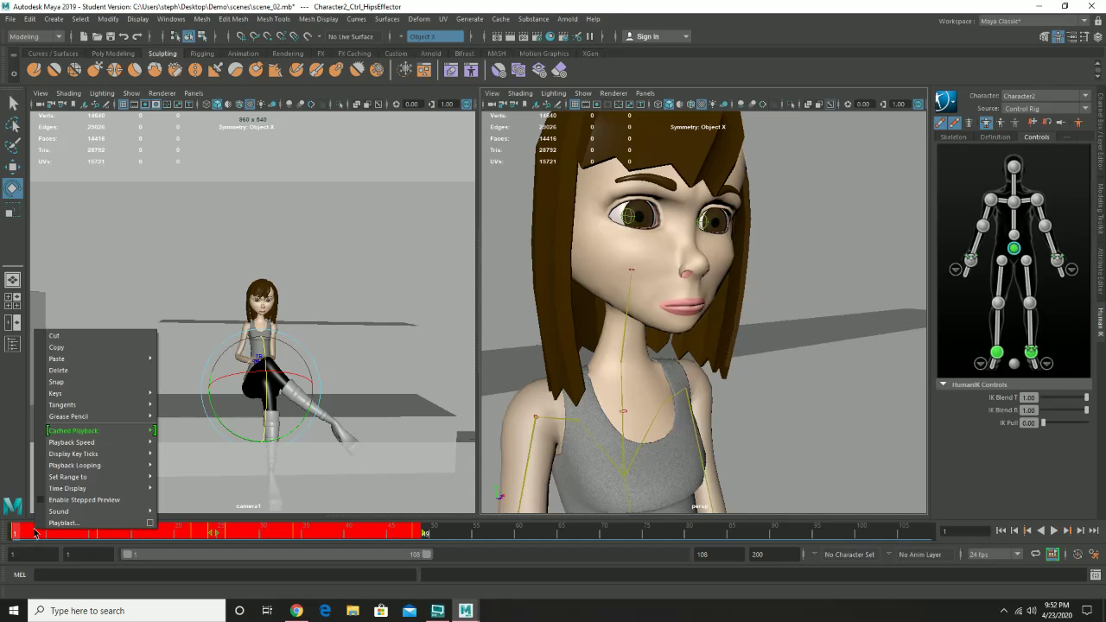
pyautogui.click(101, 348)
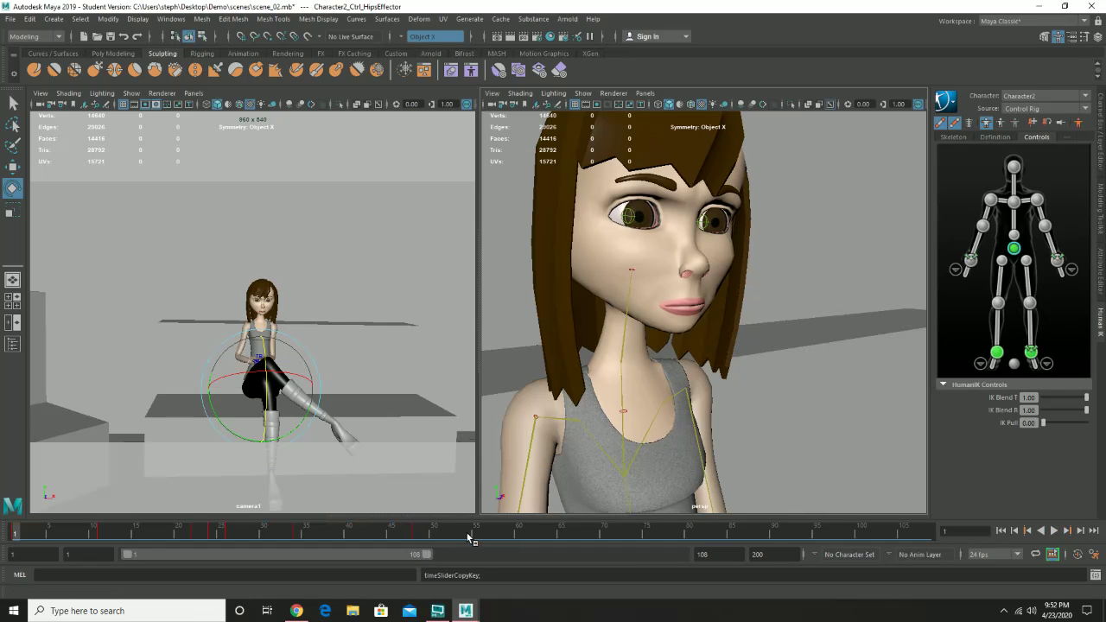
# Paste the copied full-body keys at frame 60.
pyautogui.moveTo(468, 538)
pyautogui.mouseDown()
pyautogui.moveTo(415, 534)
pyautogui.moveTo(460, 534)
pyautogui.moveTo(419, 543)
pyautogui.mouseUp()
pyautogui.hotkey('alt', 'v')
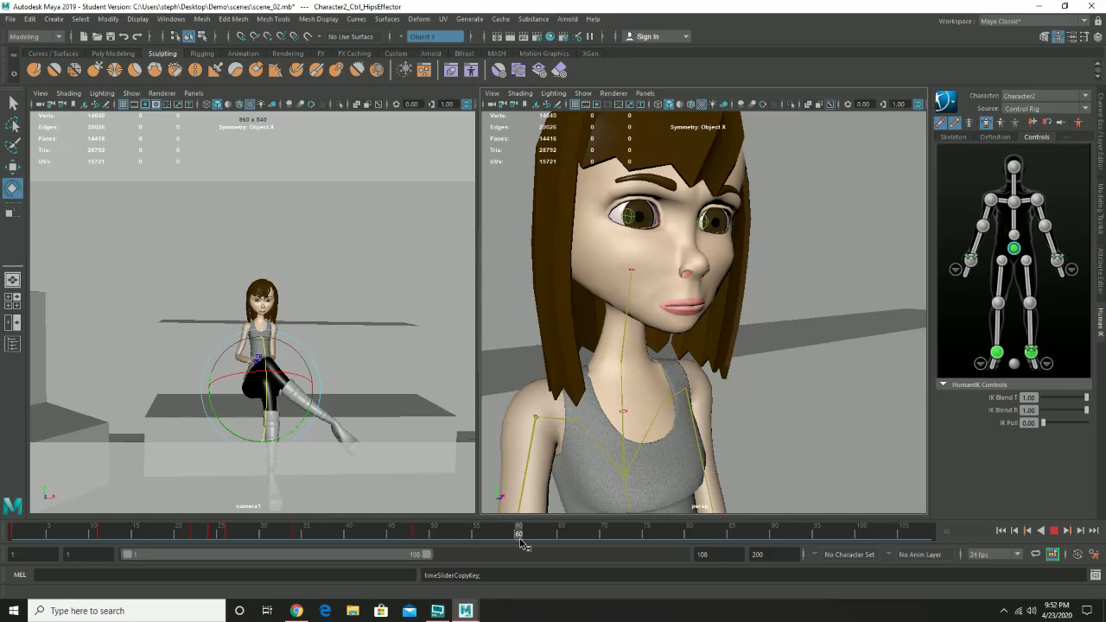
pyautogui.hotkey('alt', 'v')
pyautogui.rightClick(520, 541)
pyautogui.moveTo(573, 363)
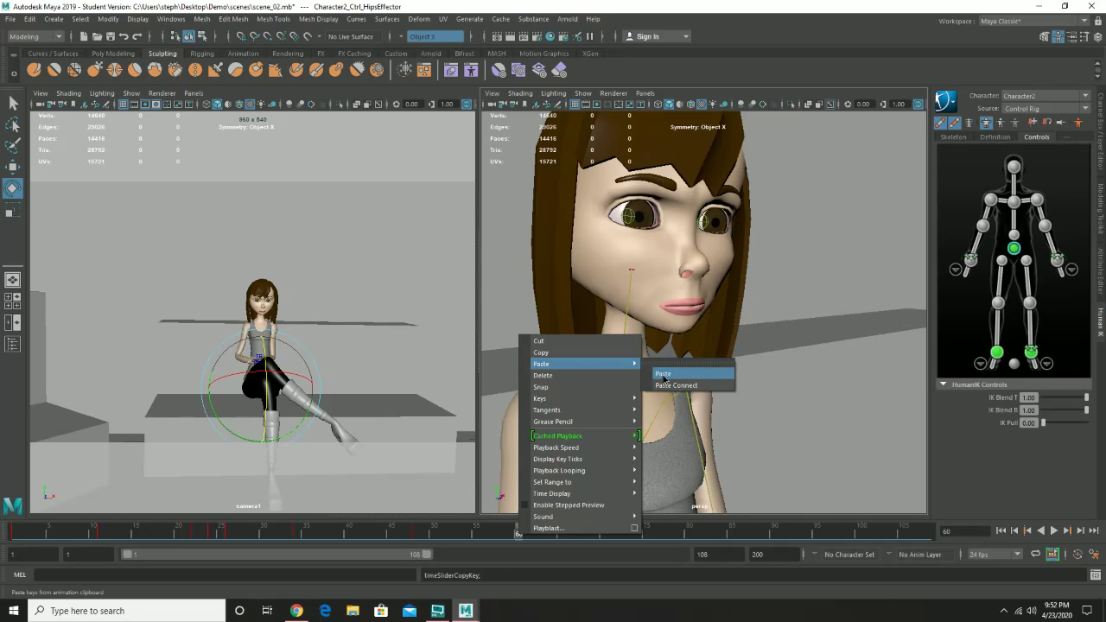
pyautogui.click(663, 374)
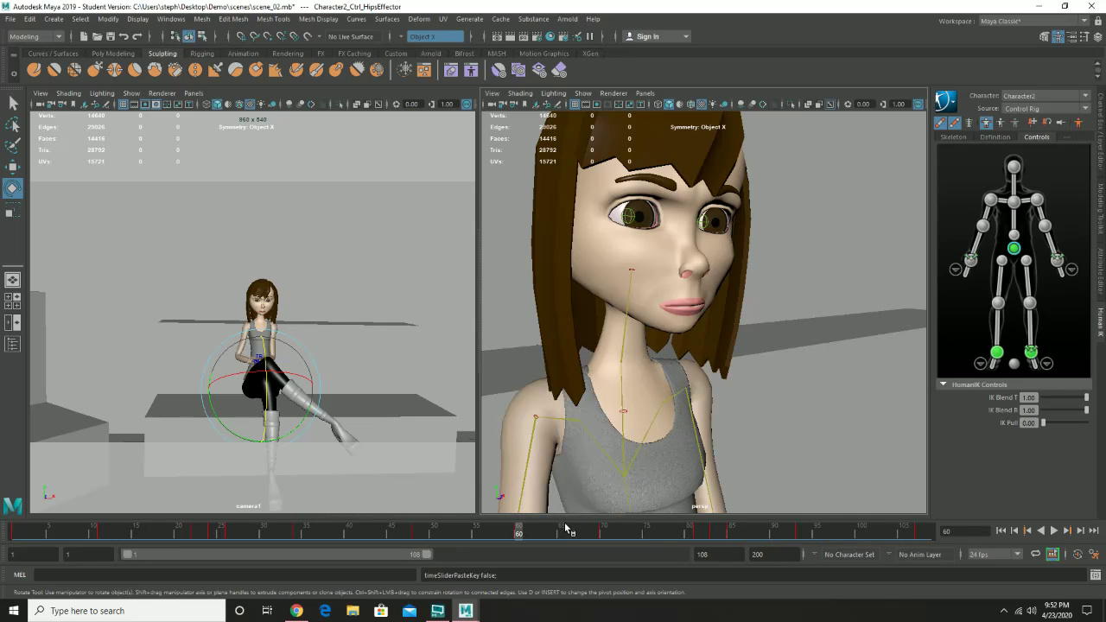
# Play the extended animation from frame 1 with the rig deselected to check the repeated body motion.
pyautogui.hotkey('alt', 'v')
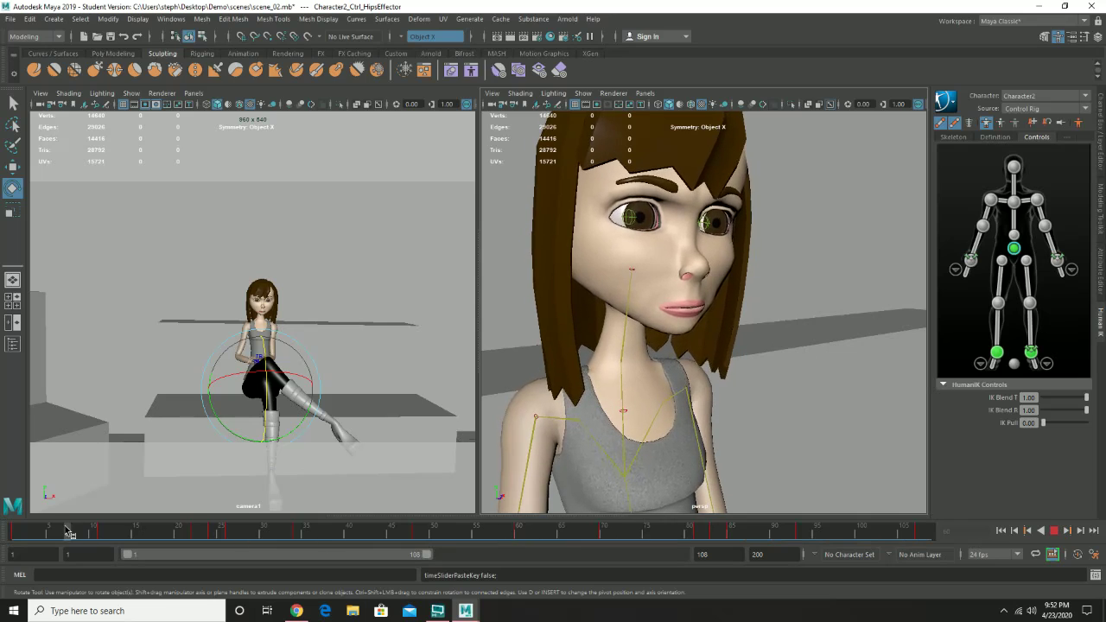
pyautogui.moveTo(65, 528); pyautogui.dragTo(8, 522)
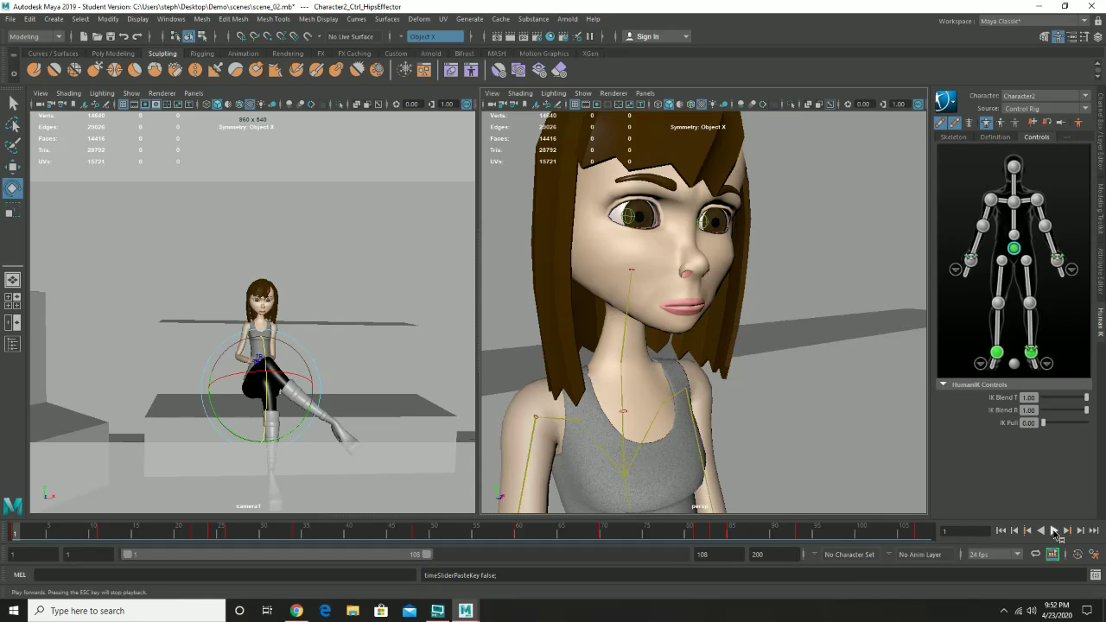
pyautogui.click(1055, 533)
pyautogui.click(316, 262)
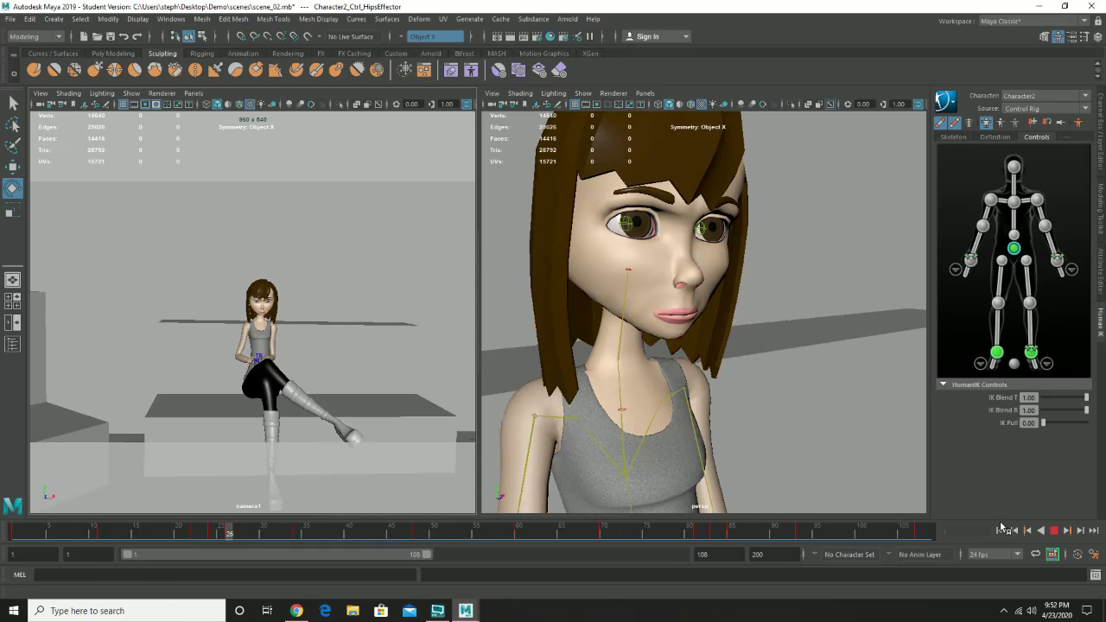
pyautogui.click(1053, 531)
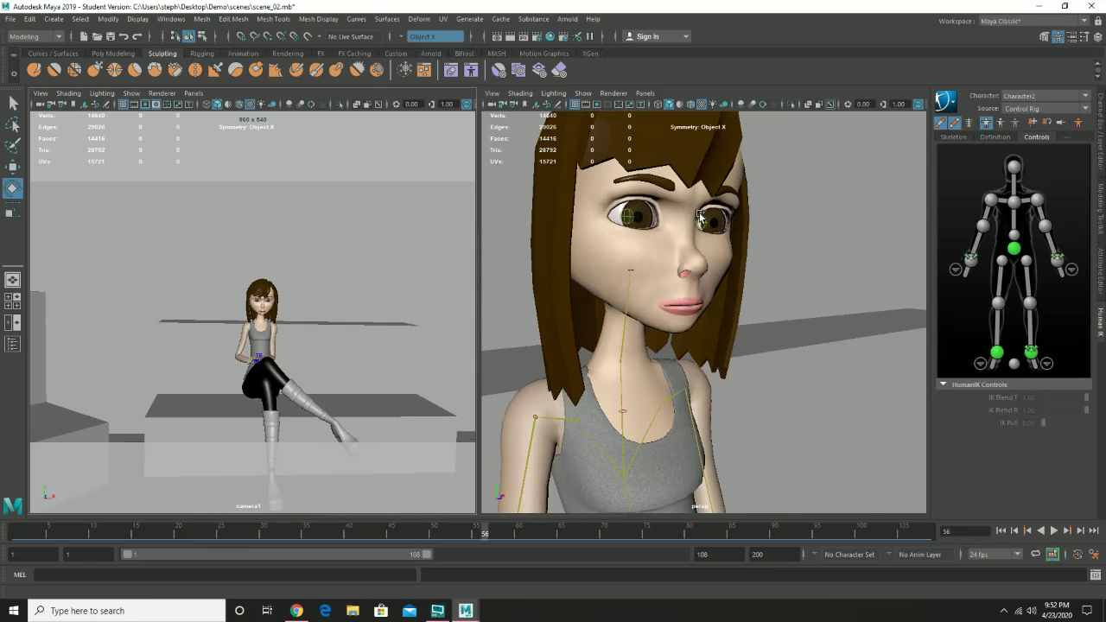
# Select both eye controls and copy their keys from frames 1 to 48.
pyautogui.click(626, 216)
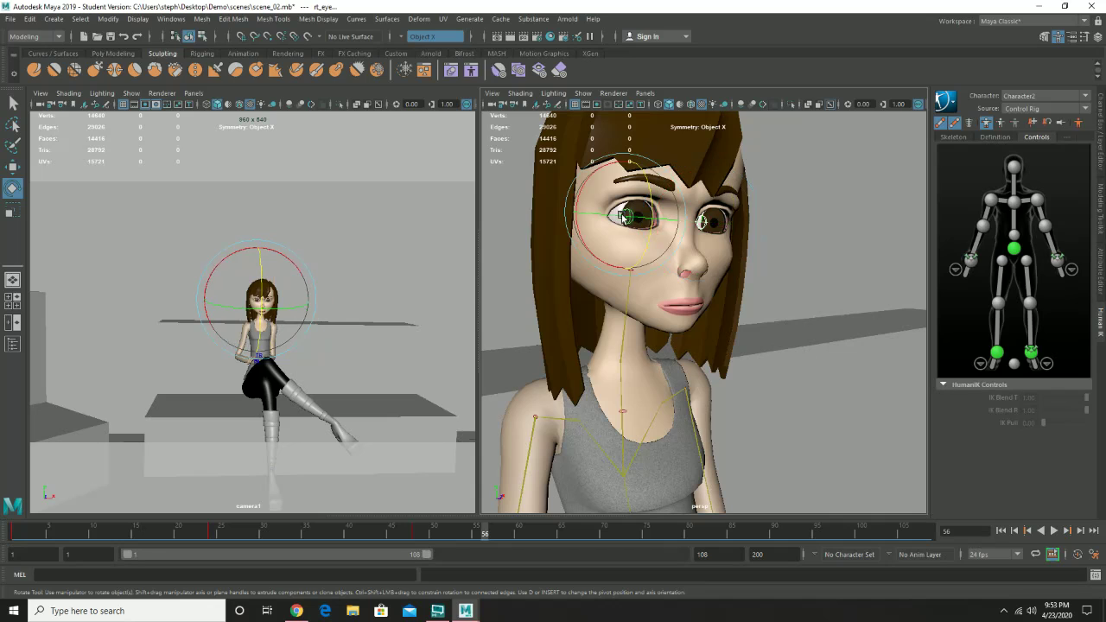
pyautogui.click(416, 535)
pyautogui.keyDown('shift'); pyautogui.moveTo(422, 535); pyautogui.dragTo(2, 529); pyautogui.keyUp('shift')
pyautogui.rightClick(66, 536)
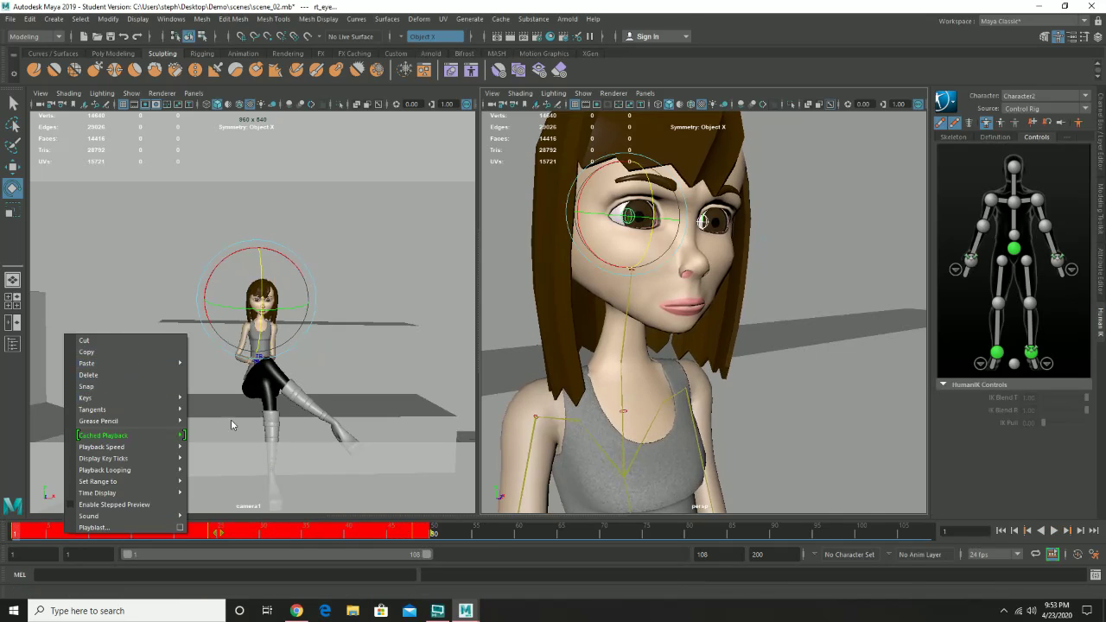
pyautogui.click(143, 352)
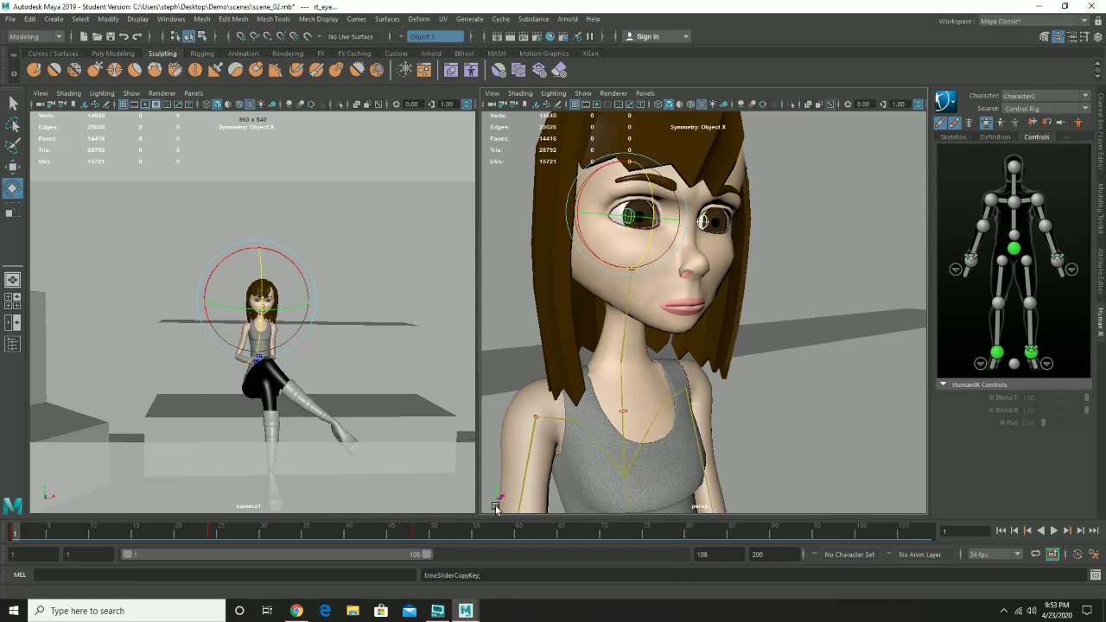
# Paste the copied keys of both eye controls at frame 60.
pyautogui.click(520, 533)
pyautogui.rightClick(519, 535)
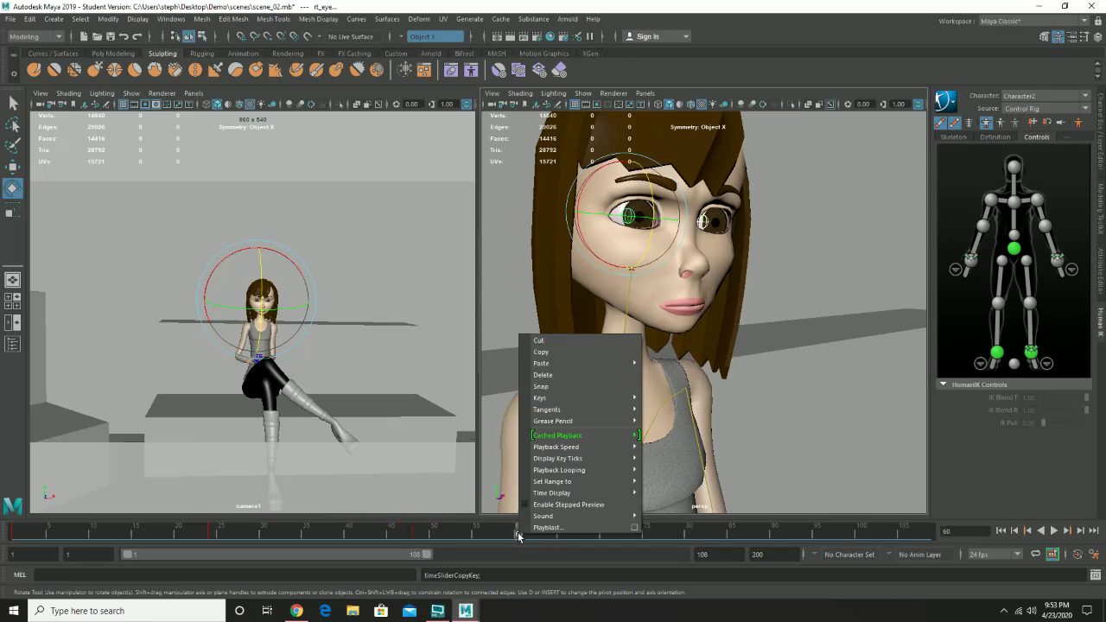
pyautogui.moveTo(588, 364)
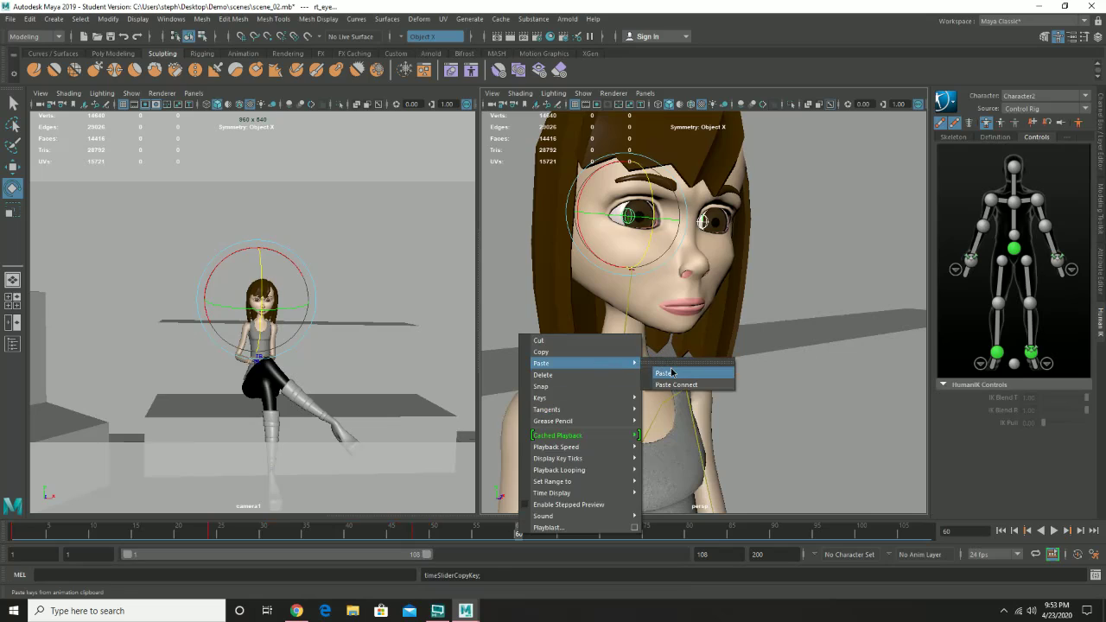
pyautogui.click(663, 374)
# Clear the selection and replay the animation from the start to check the repeated eye motion.
pyautogui.click(443, 534)
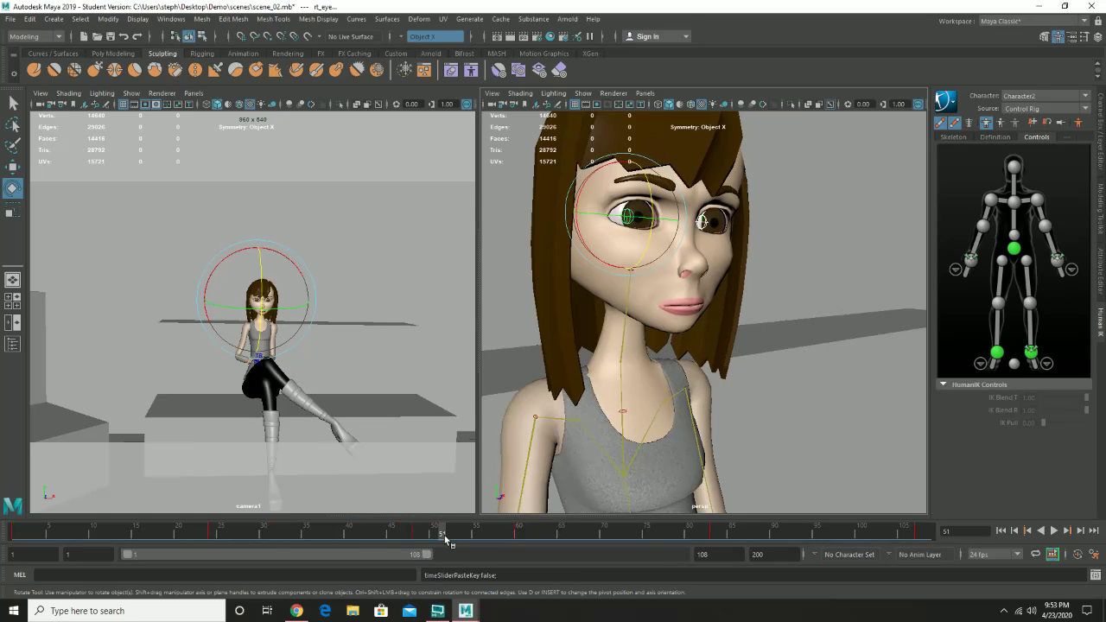
pyautogui.click(814, 252)
pyautogui.click(14, 530)
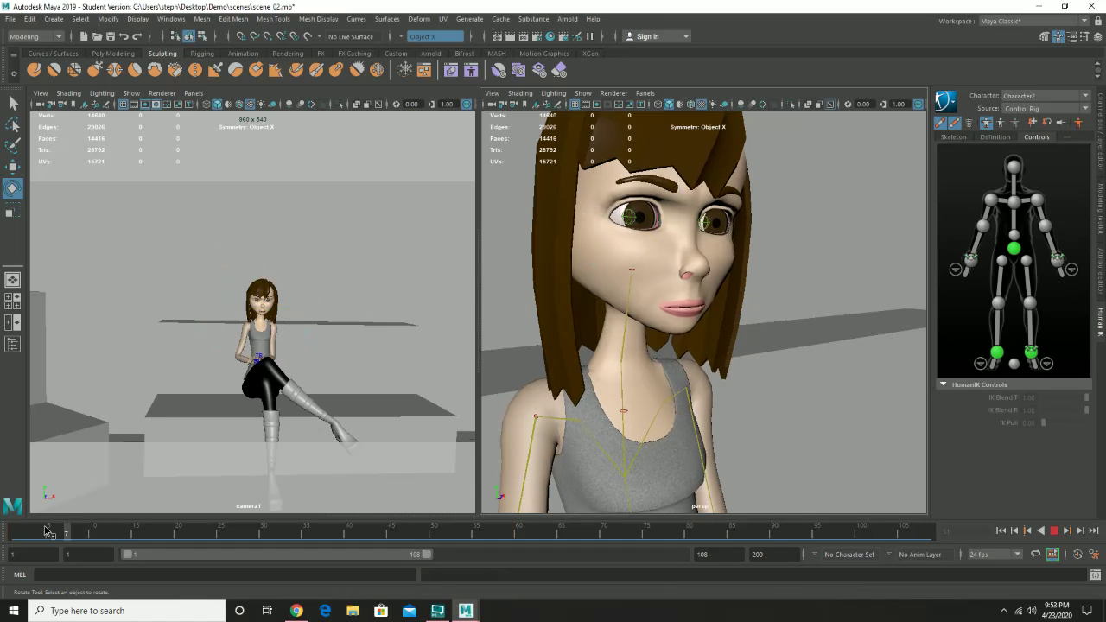
pyautogui.click(1055, 530)
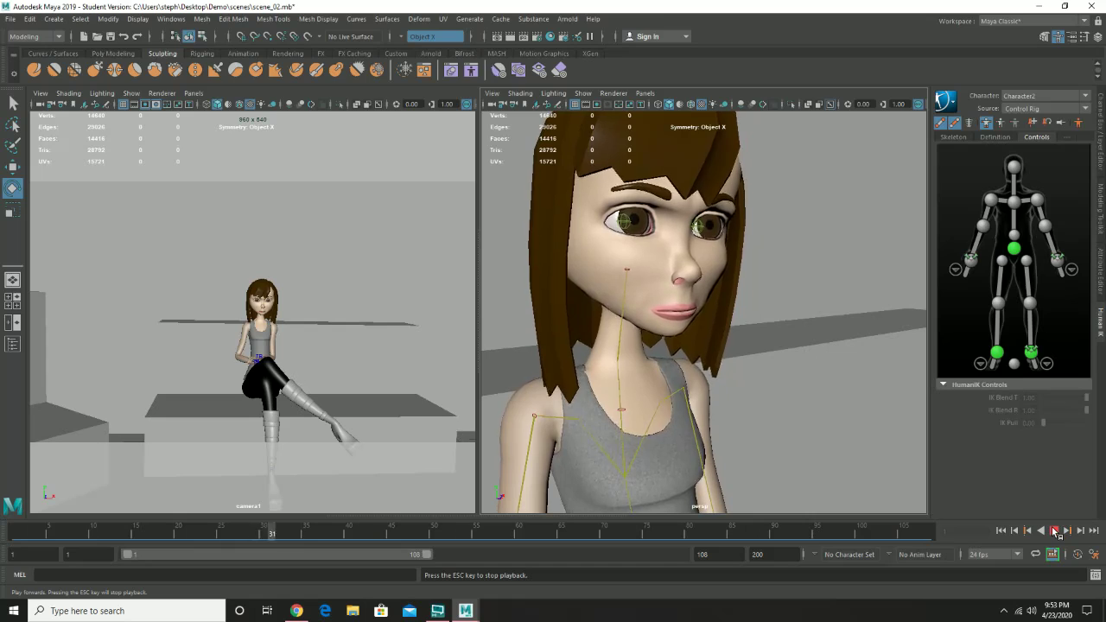
pyautogui.click(1056, 531)
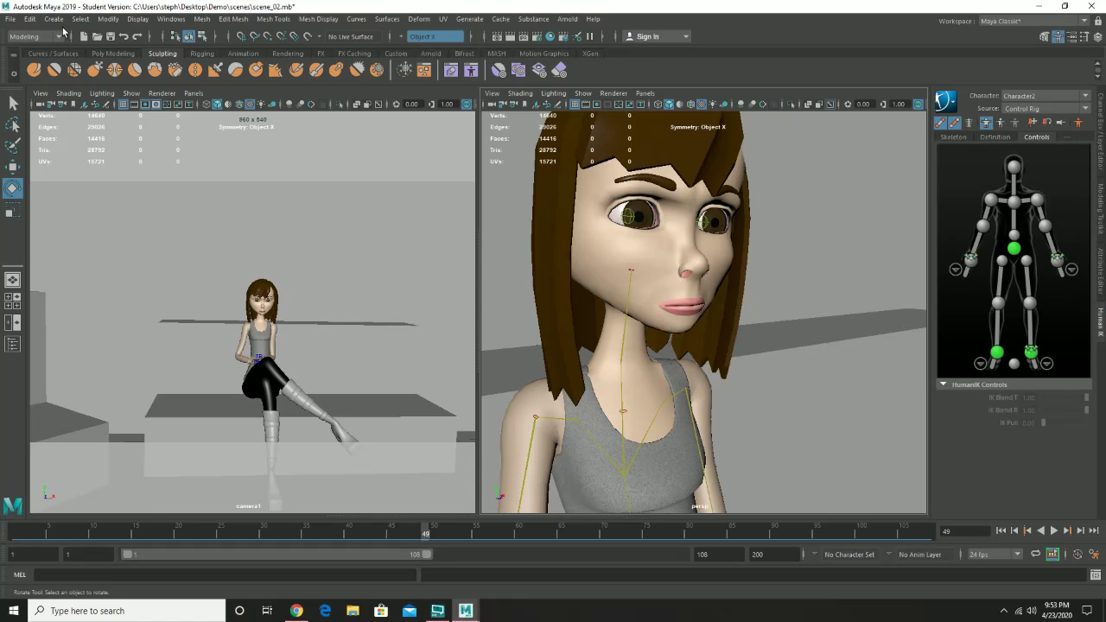
# Save the scene, continuing past the student version notice.
pyautogui.click(9, 19)
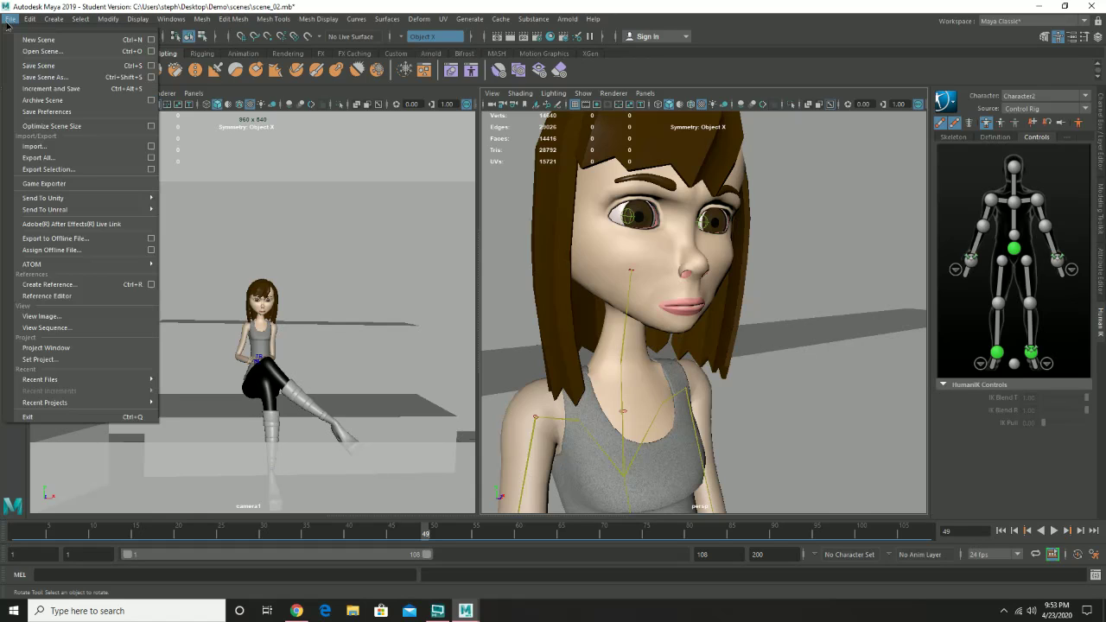
pyautogui.click(30, 69)
pyautogui.click(538, 320)
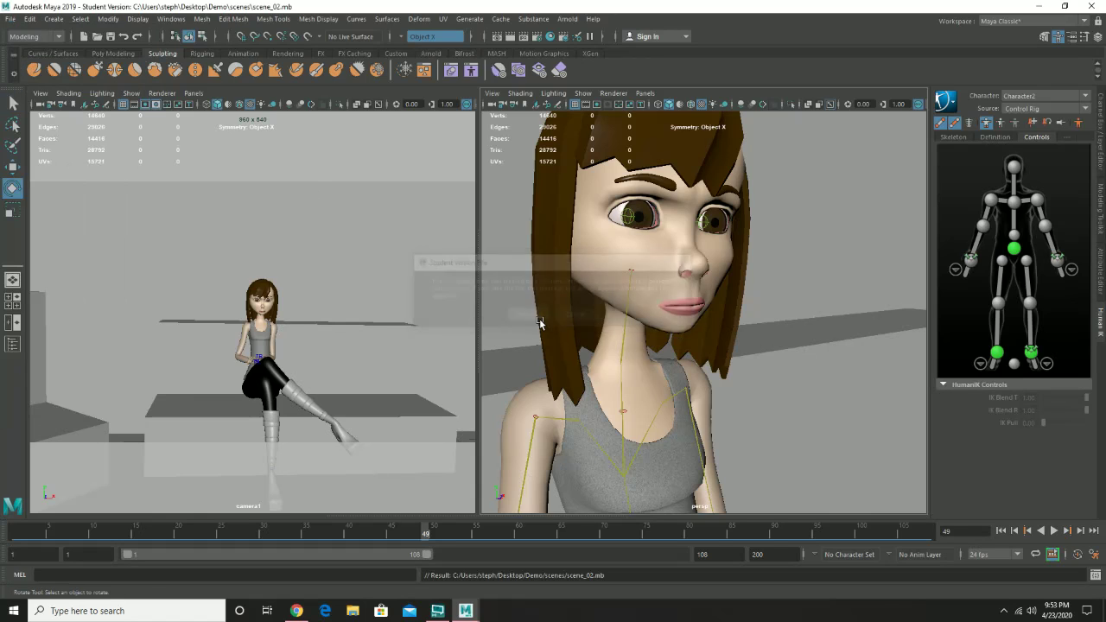
# Open the Shape Editor and place its window over the camera view so the close-up face stays uncovered.
pyautogui.click(137, 19)
pyautogui.moveTo(108, 20)
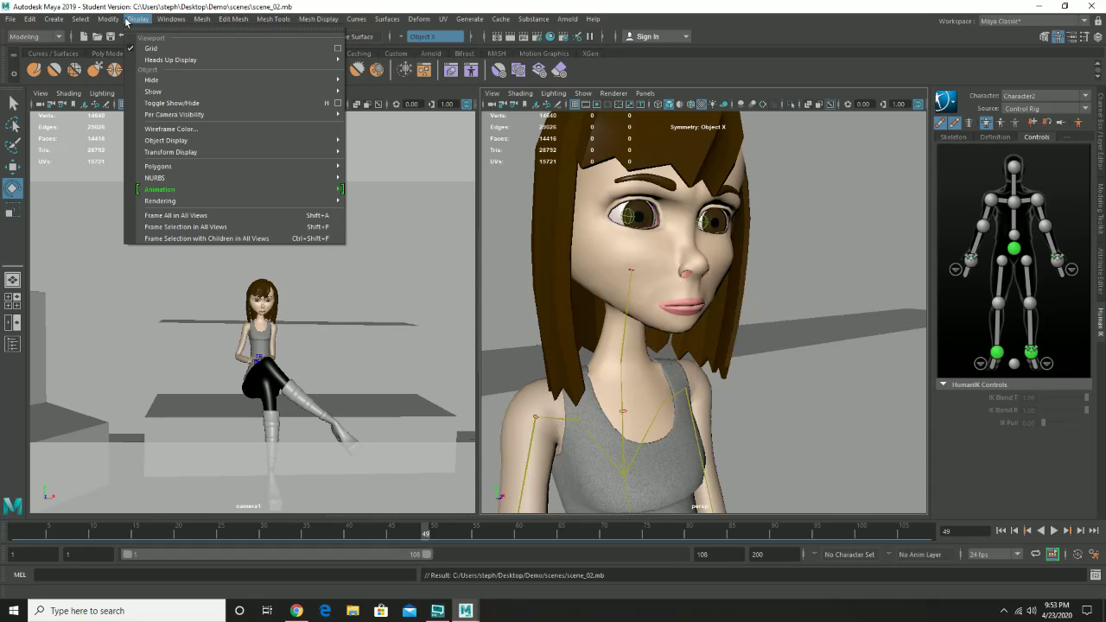
pyautogui.click(171, 19)
pyautogui.moveTo(248, 117)
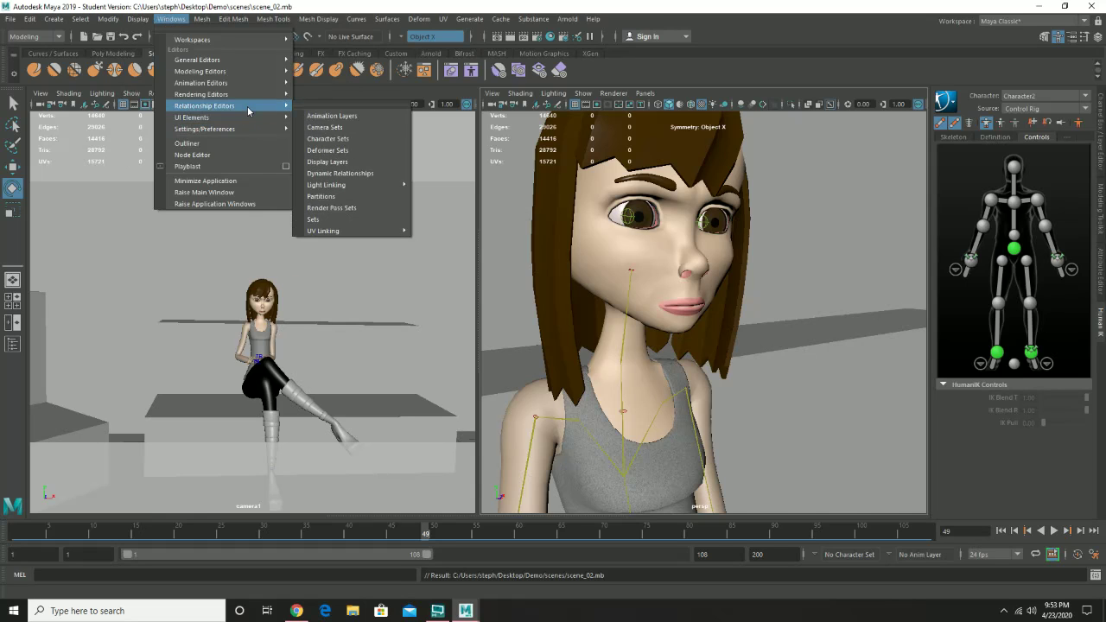
pyautogui.moveTo(248, 83)
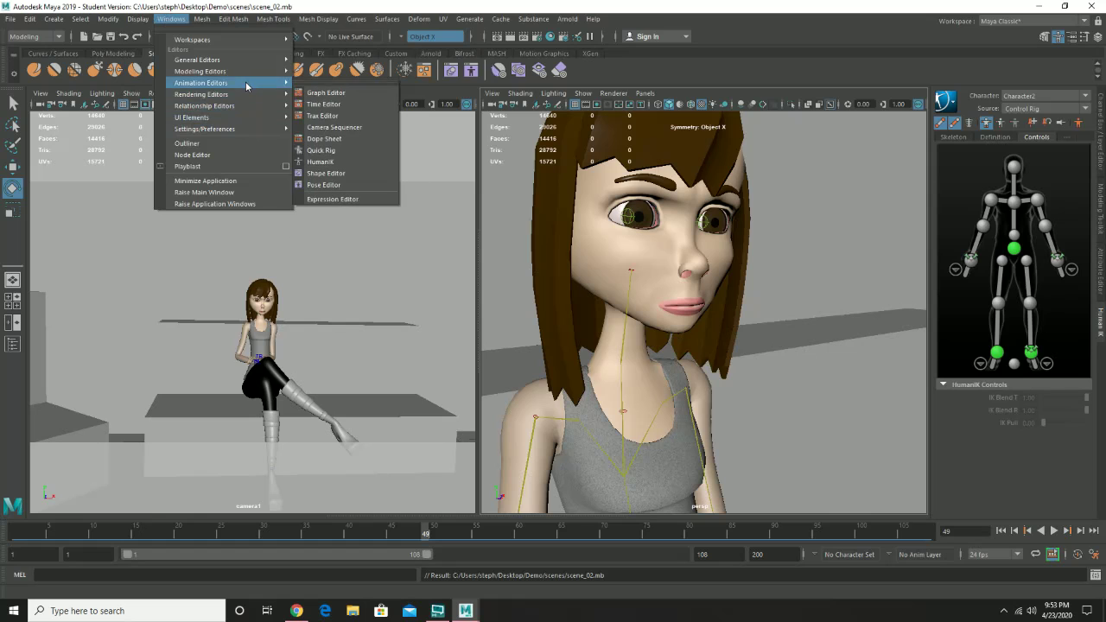
pyautogui.click(364, 175)
pyautogui.moveTo(748, 121); pyautogui.dragTo(166, 123)
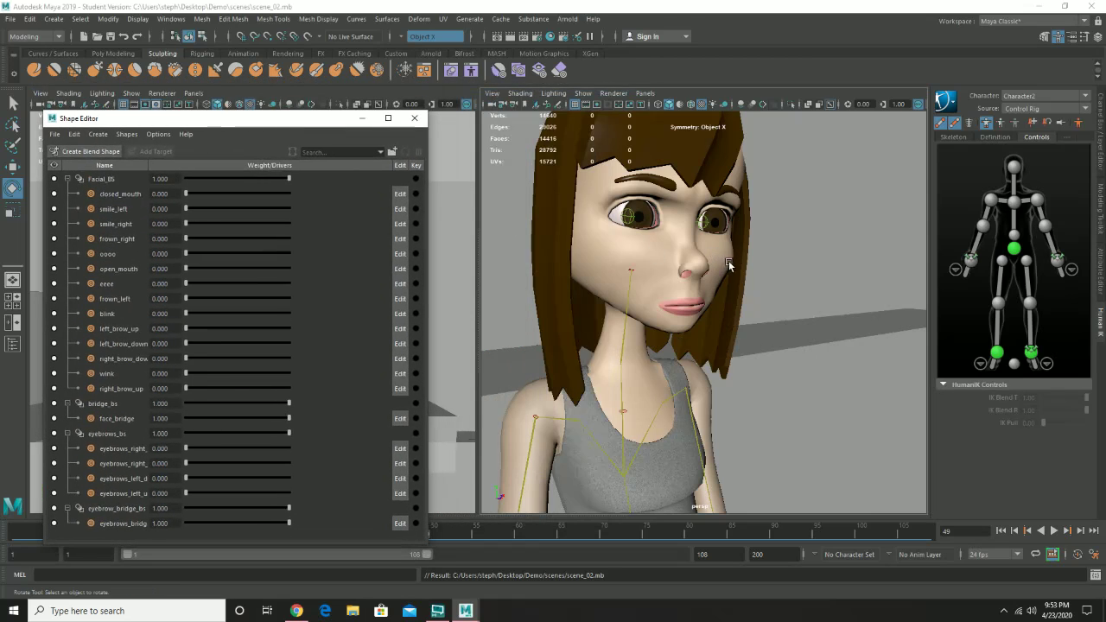
# Reframe the close-up of the face and try out the bridge_bs weight, restoring it to 1.
pyautogui.keyDown('alt'); pyautogui.moveTo(750, 279); pyautogui.dragTo(845, 361, button='right'); pyautogui.keyUp('alt')
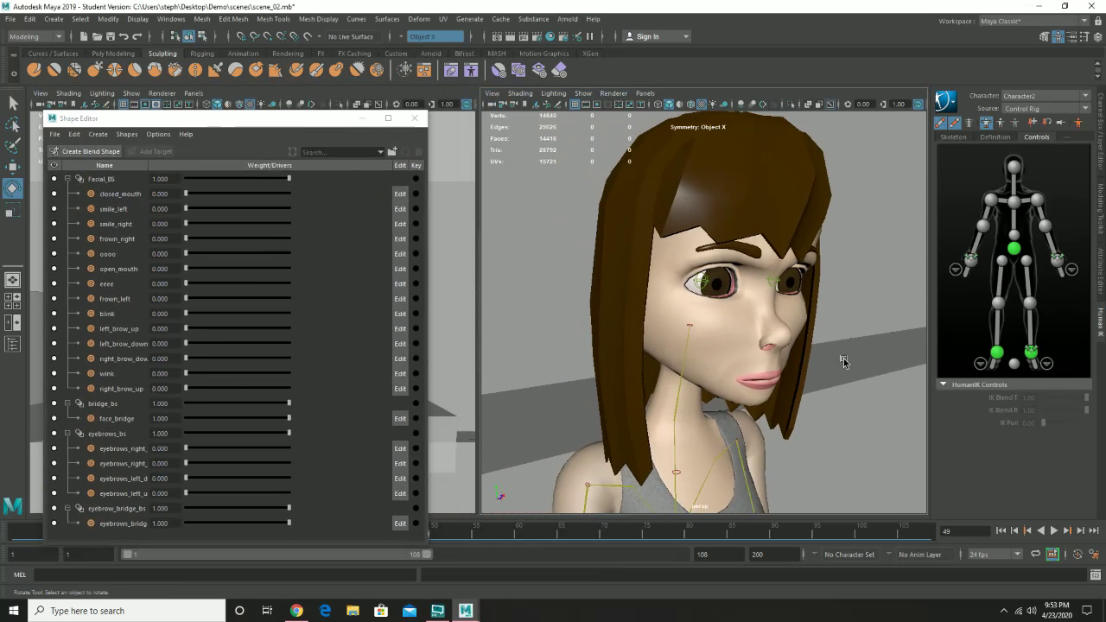
pyautogui.keyDown('alt'); pyautogui.moveTo(844, 361); pyautogui.dragTo(785, 346); pyautogui.keyUp('alt')
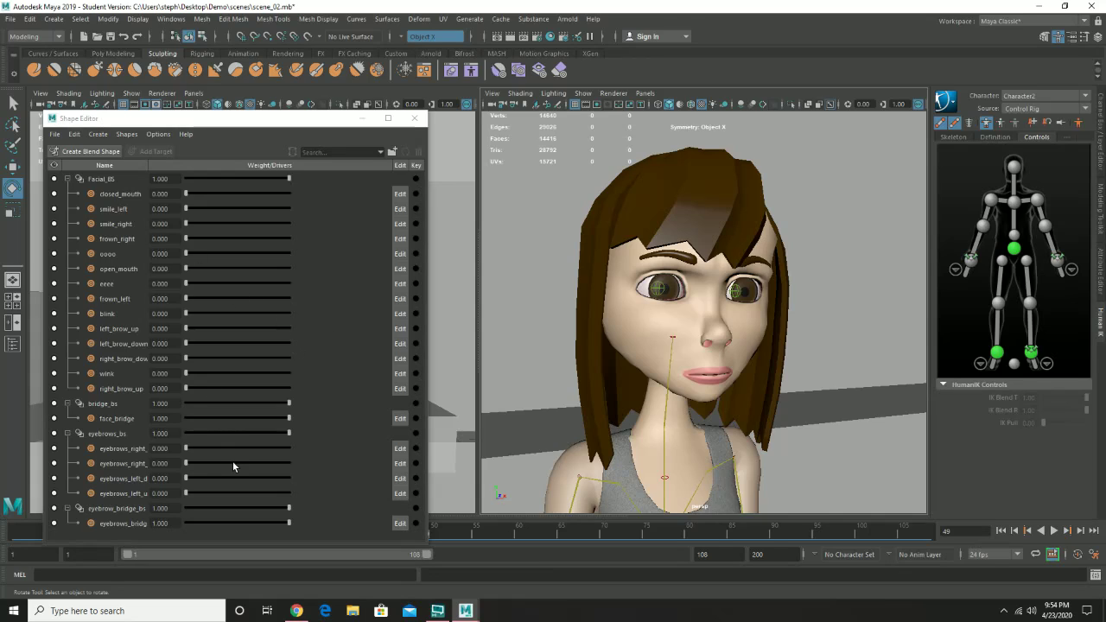
pyautogui.click(287, 401)
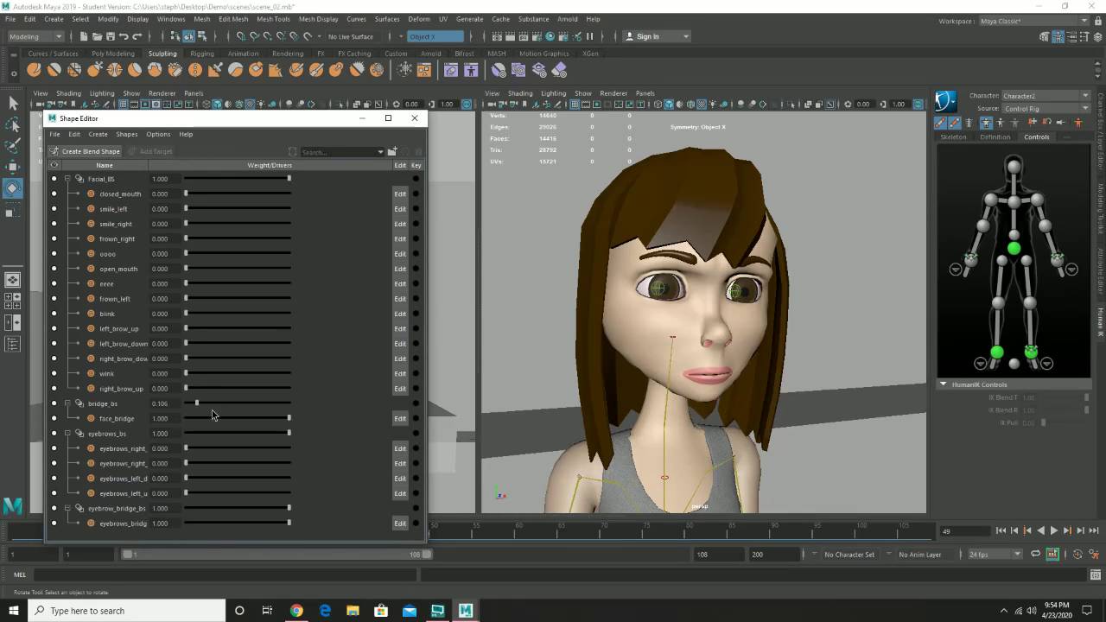
pyautogui.moveTo(293, 413); pyautogui.dragTo(343, 412)
pyautogui.moveTo(185, 391)
pyautogui.mouseDown()
pyautogui.moveTo(293, 389)
pyautogui.moveTo(170, 407)
pyautogui.mouseUp()
pyautogui.moveTo(192, 450)
pyautogui.mouseDown()
pyautogui.moveTo(221, 448)
pyautogui.moveTo(182, 453)
pyautogui.mouseUp()
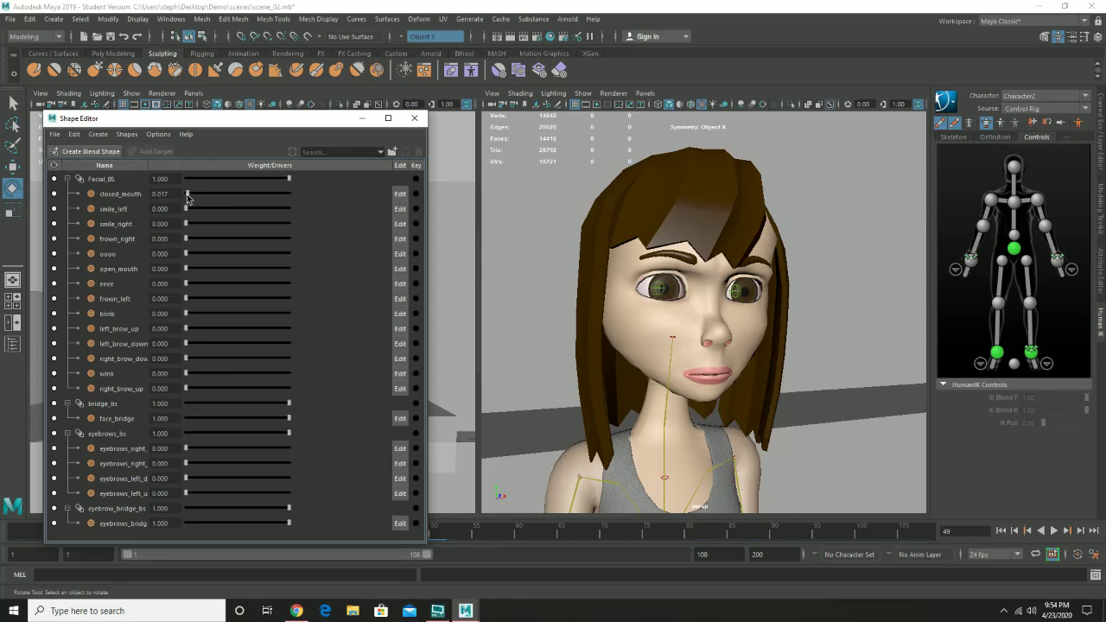
# Set closed_mouth to 1, smile_left to 0.128 and smile_right to 0.089, and move the Shape Editor clear of the time slider.
pyautogui.moveTo(186, 195); pyautogui.dragTo(317, 199)
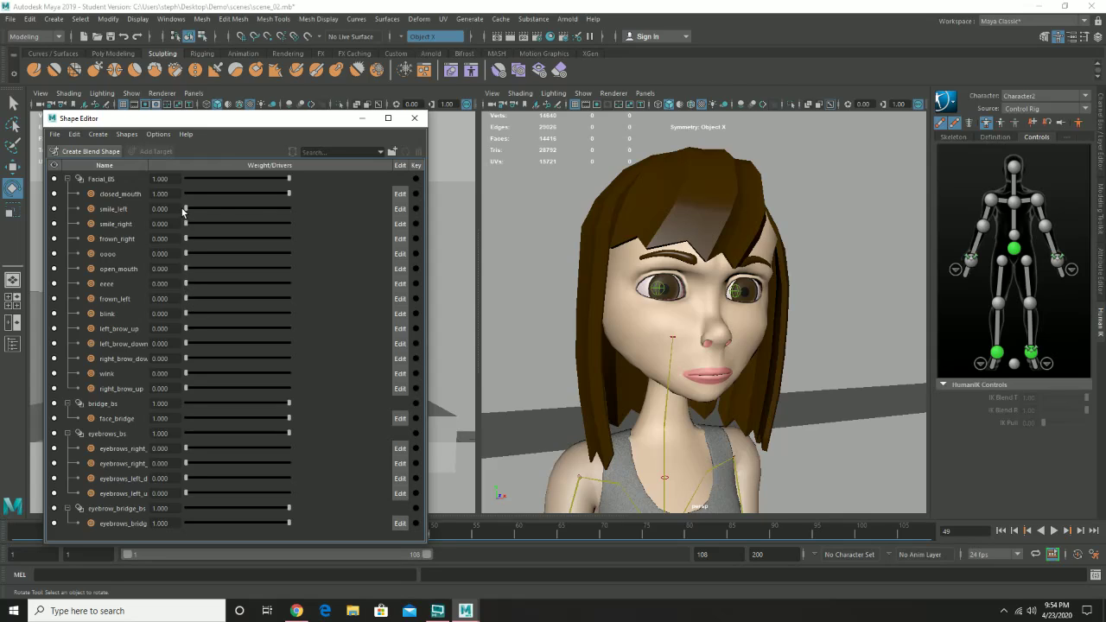
pyautogui.moveTo(186, 207)
pyautogui.mouseDown()
pyautogui.moveTo(208, 207)
pyautogui.moveTo(194, 225)
pyautogui.mouseUp()
pyautogui.moveTo(283, 119); pyautogui.dragTo(341, 14)
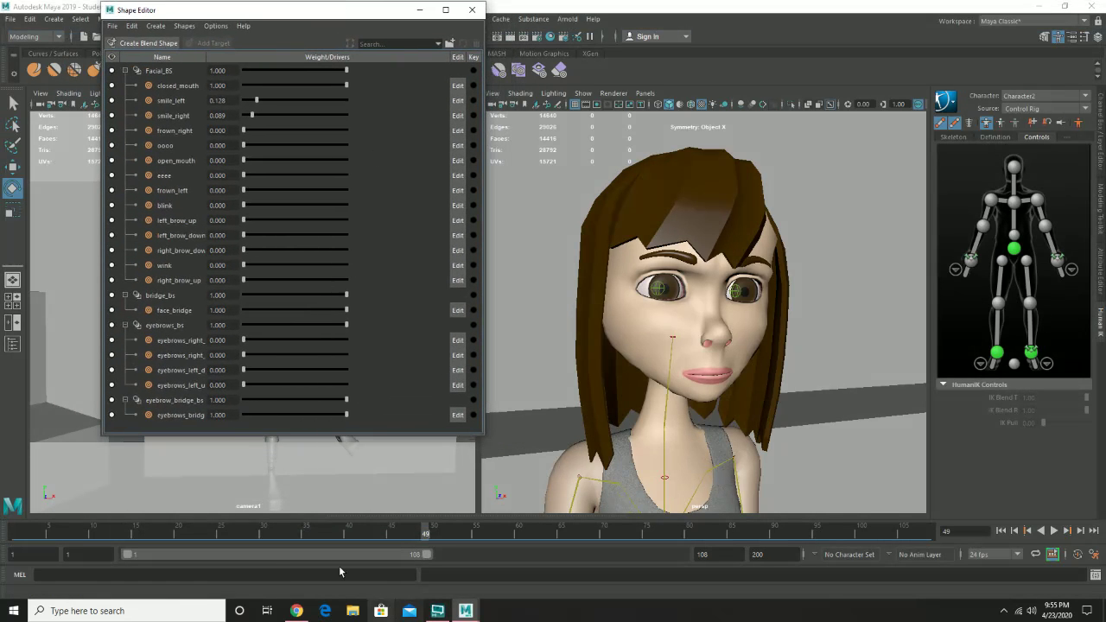
# At frame 50, raise left_brow_up to 0.352, right_brow_up to 0.358, and the right and left upward eyebrow shapes to 0.330 and 0.352.
pyautogui.moveTo(63, 536); pyautogui.dragTo(2, 529)
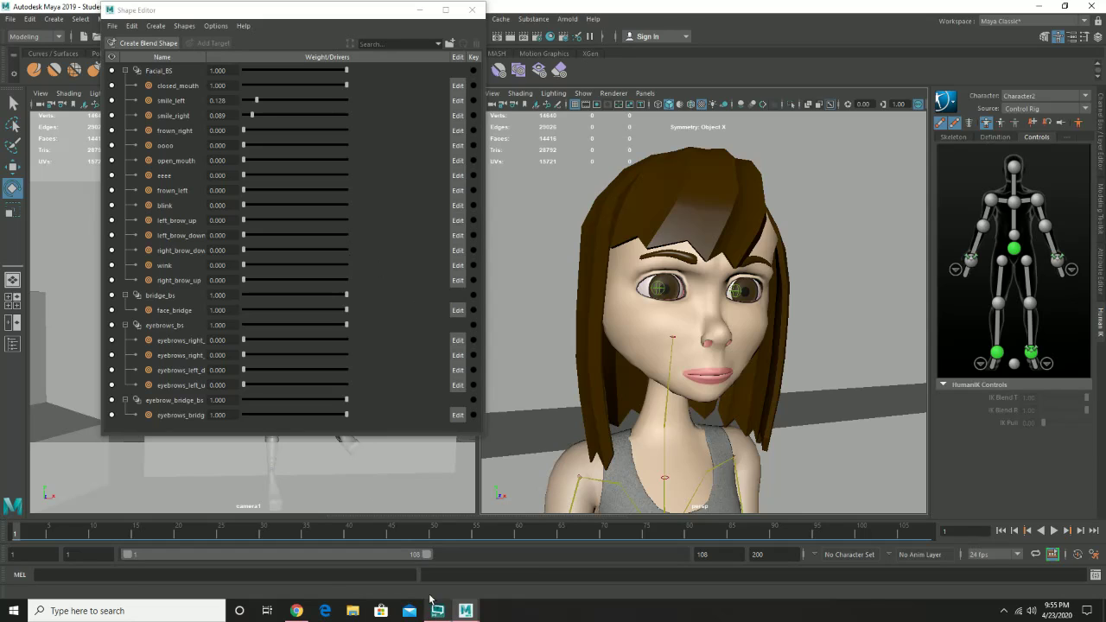
pyautogui.moveTo(433, 533)
pyautogui.mouseDown()
pyautogui.moveTo(268, 535)
pyautogui.moveTo(472, 537)
pyautogui.moveTo(480, 547)
pyautogui.moveTo(434, 542)
pyautogui.mouseUp()
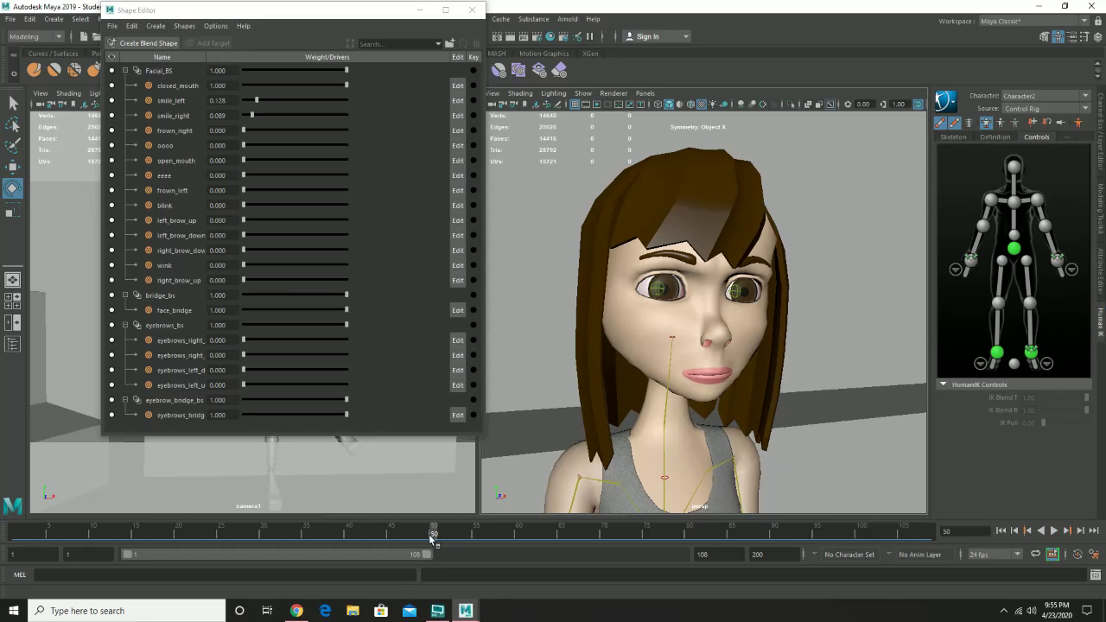
pyautogui.moveTo(433, 539)
pyautogui.mouseDown()
pyautogui.moveTo(525, 538)
pyautogui.moveTo(435, 539)
pyautogui.mouseUp()
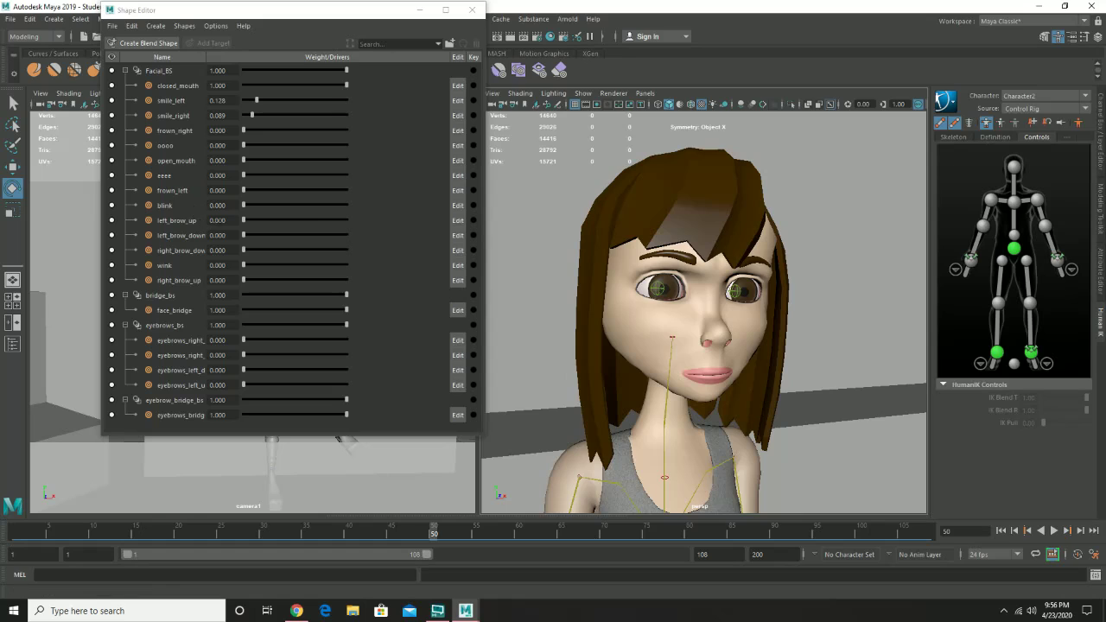
pyautogui.moveTo(246, 222); pyautogui.dragTo(280, 231)
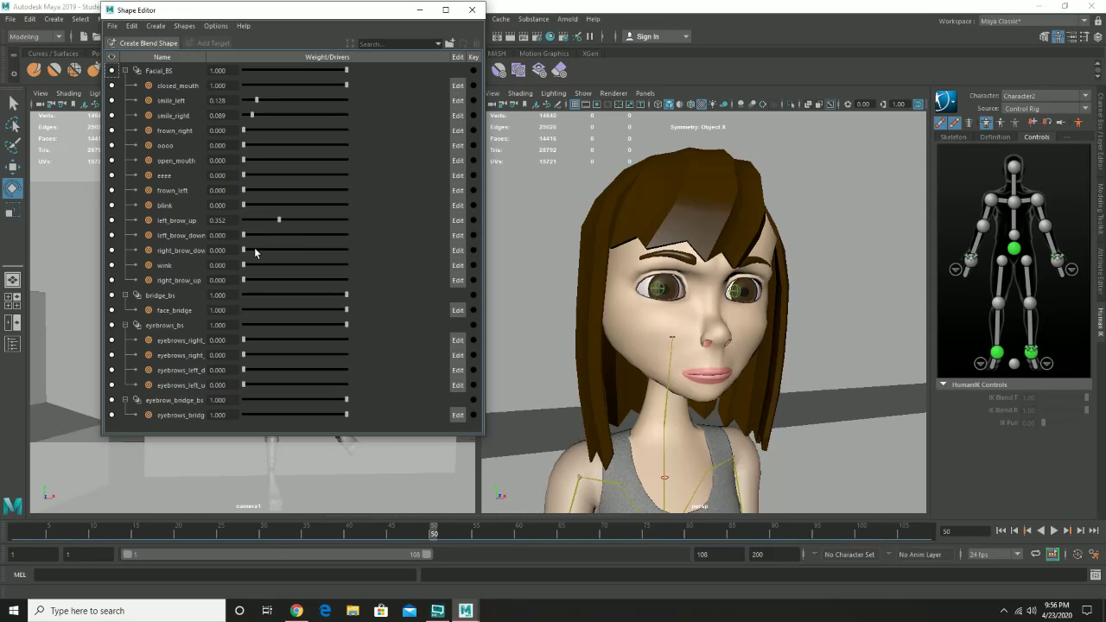
pyautogui.moveTo(243, 280); pyautogui.dragTo(280, 288)
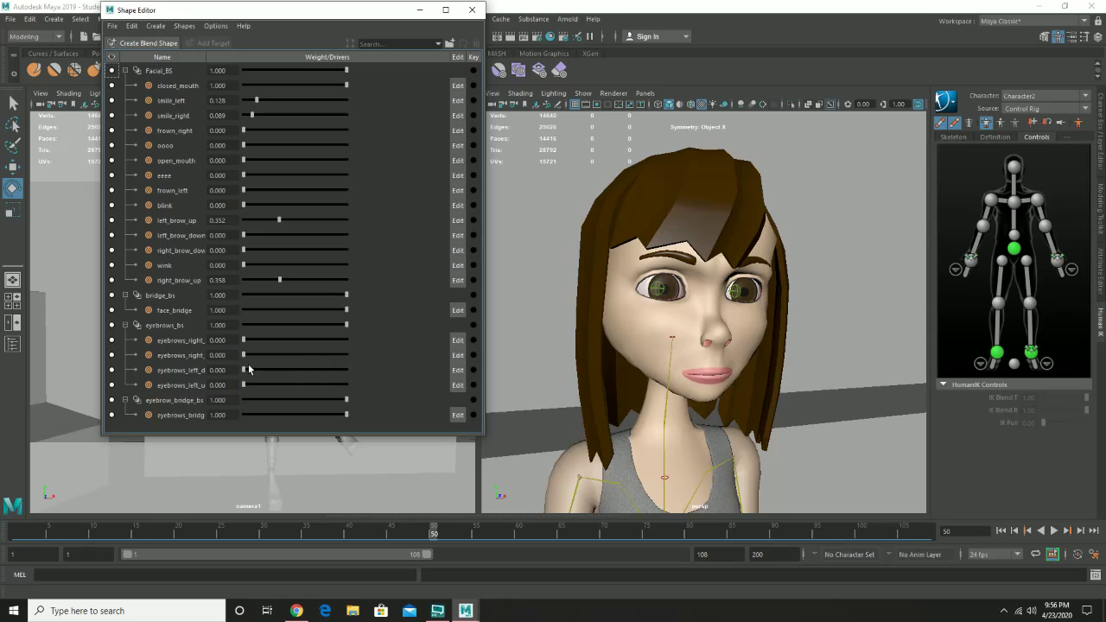
pyautogui.moveTo(245, 341); pyautogui.dragTo(276, 357)
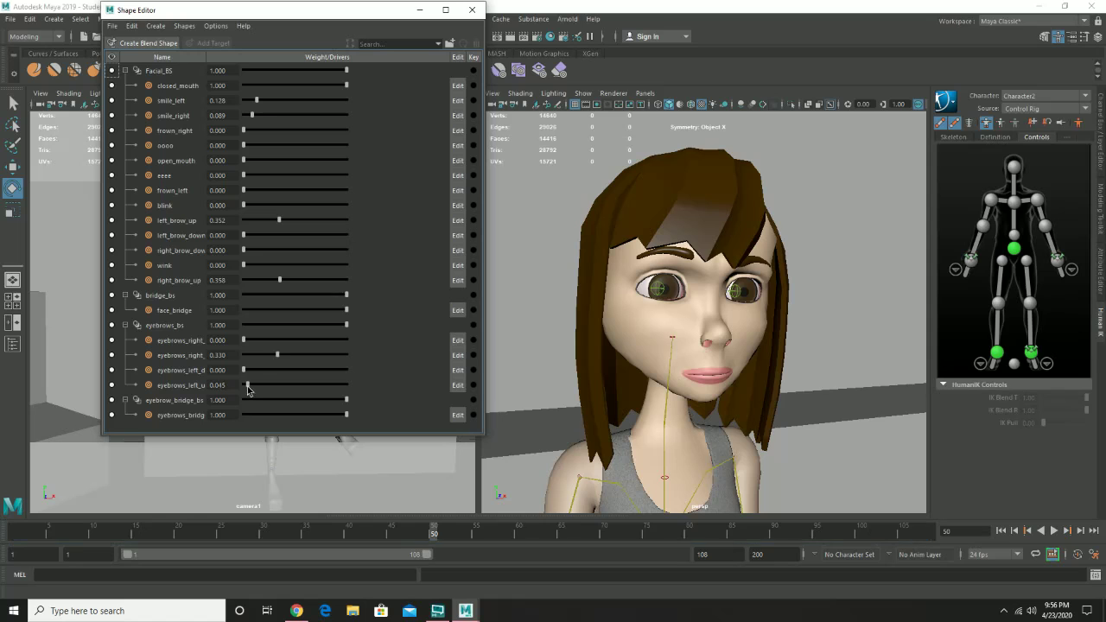
pyautogui.moveTo(244, 386); pyautogui.dragTo(280, 391)
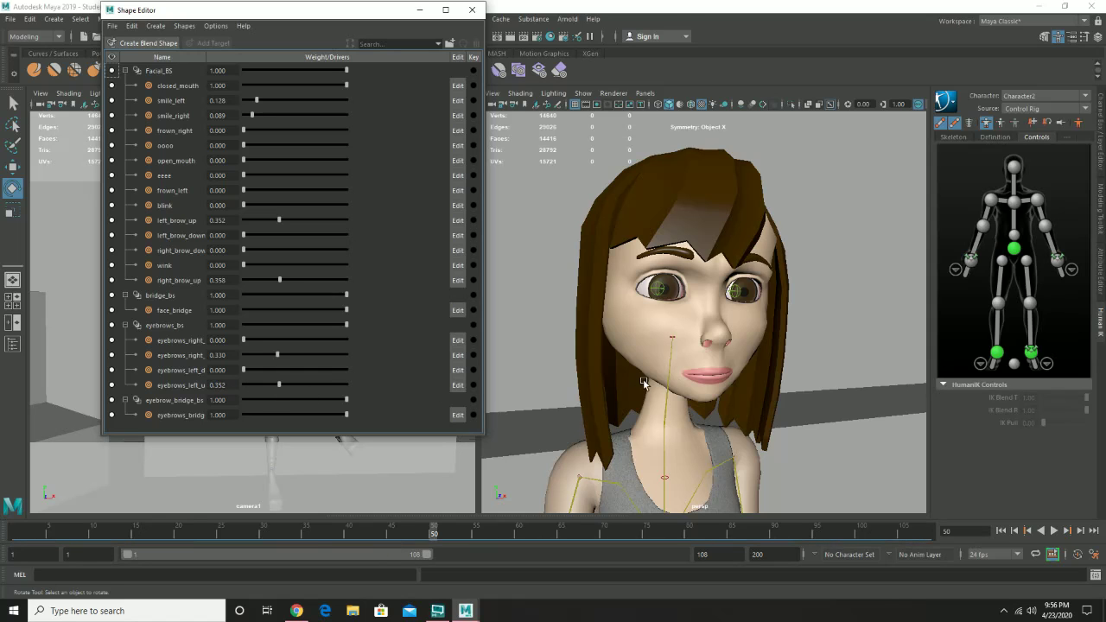
# Refine the raised brows by setting the upward right eyebrow shape to 0.257, right_brow_up to 0.575 and left_brow_up to 0.101.
pyautogui.moveTo(644, 379)
pyautogui.keyDown('alt'); pyautogui.mouseDown()
pyautogui.moveTo(632, 379)
pyautogui.moveTo(659, 380)
pyautogui.mouseUp(); pyautogui.keyUp('alt')
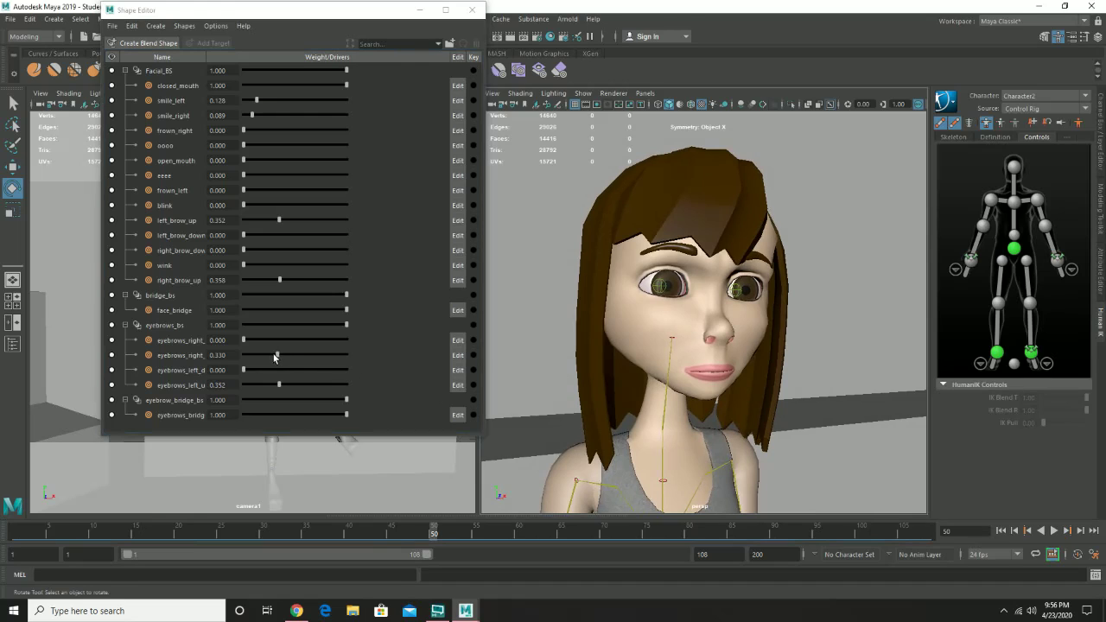
pyautogui.moveTo(275, 355); pyautogui.dragTo(269, 357)
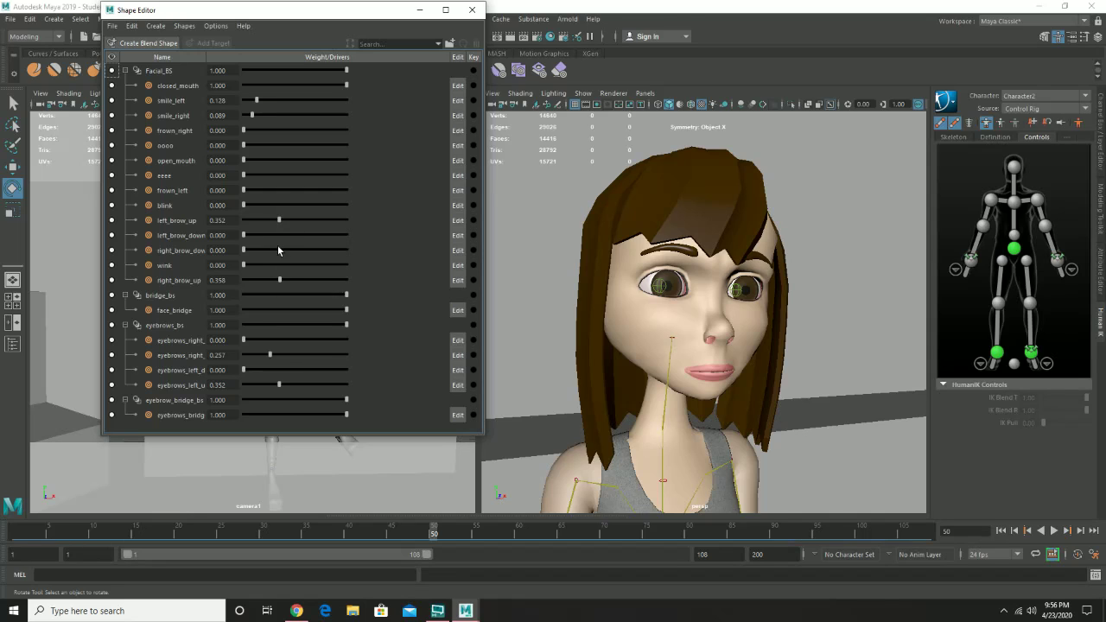
pyautogui.moveTo(280, 278); pyautogui.dragTo(301, 299)
pyautogui.moveTo(278, 221); pyautogui.dragTo(254, 231)
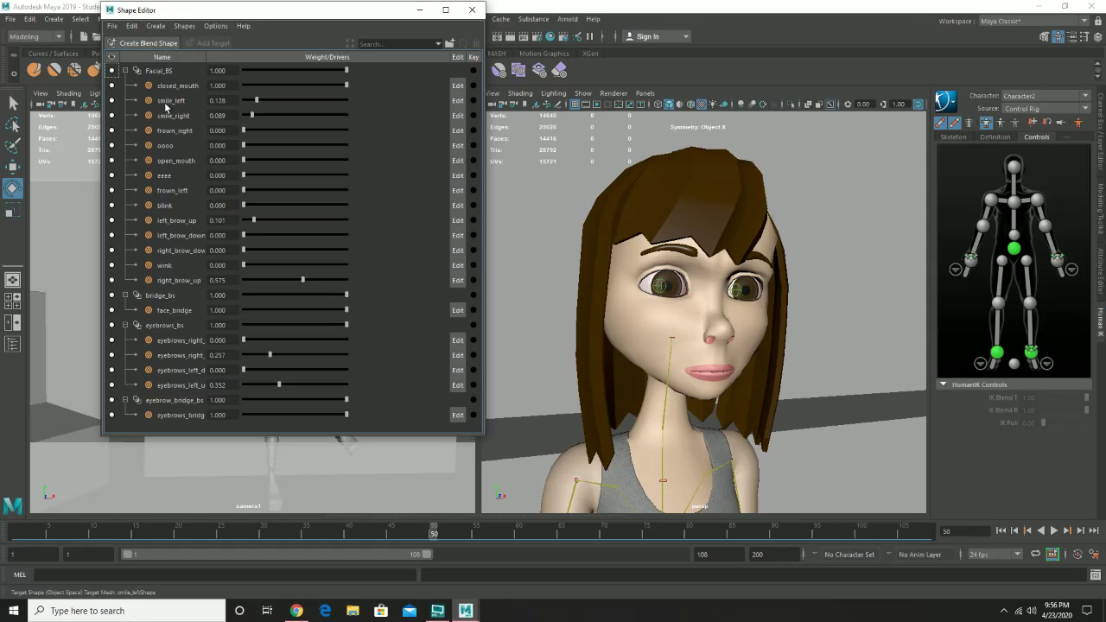
# Key blink, left_brow_down, right_brow_down and both downward eyebrow shapes at 0 on frame 50.
pyautogui.click(164, 206)
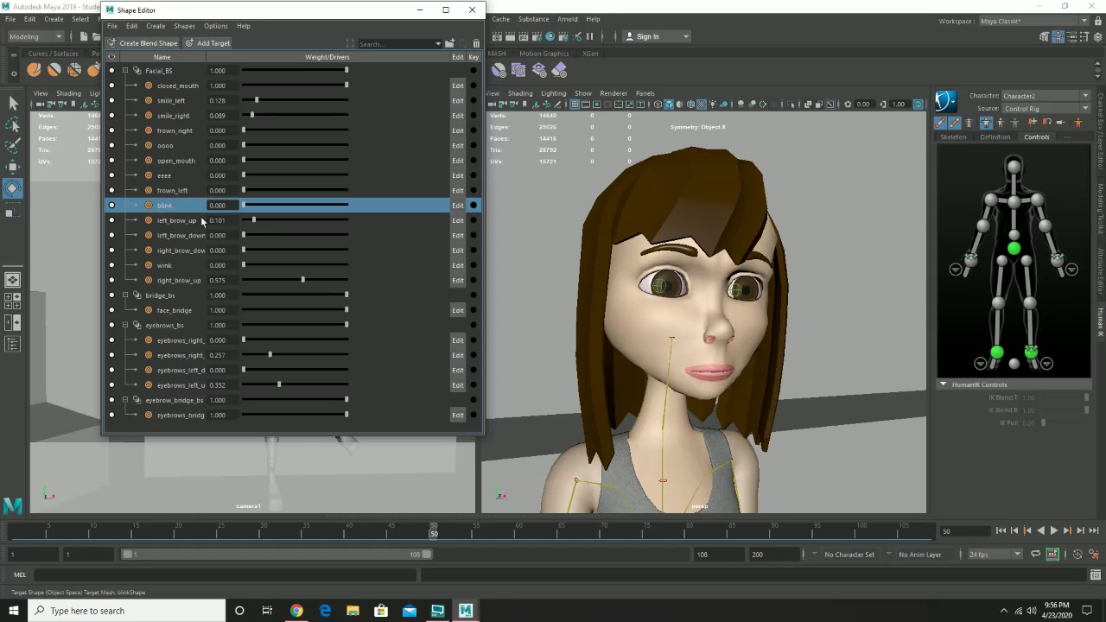
pyautogui.click(473, 206)
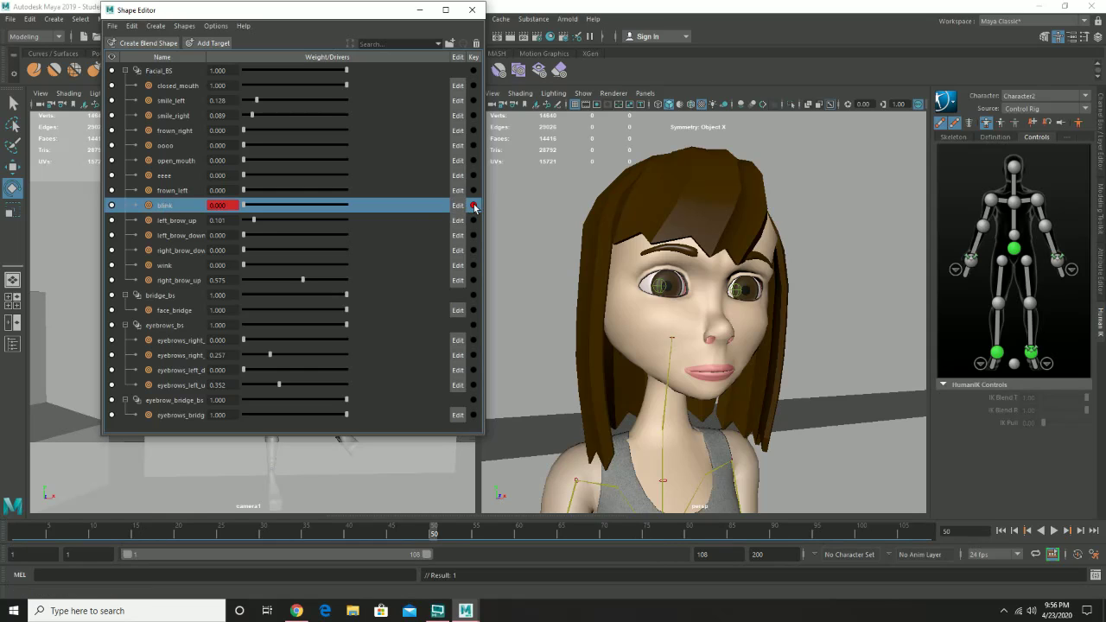
pyautogui.click(190, 239)
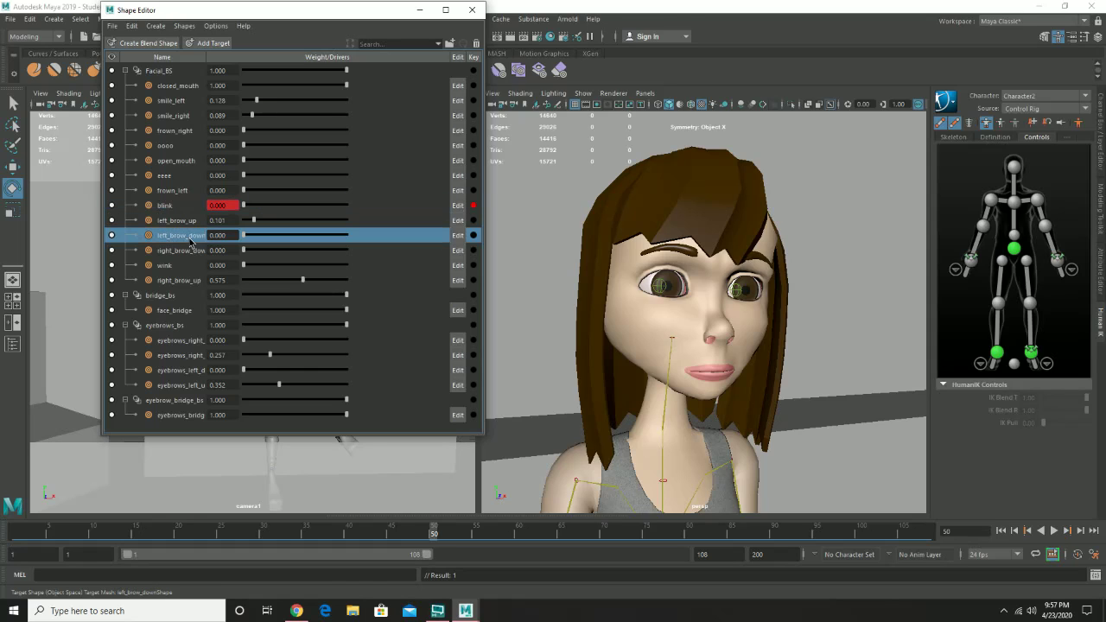
pyautogui.click(474, 237)
pyautogui.click(474, 249)
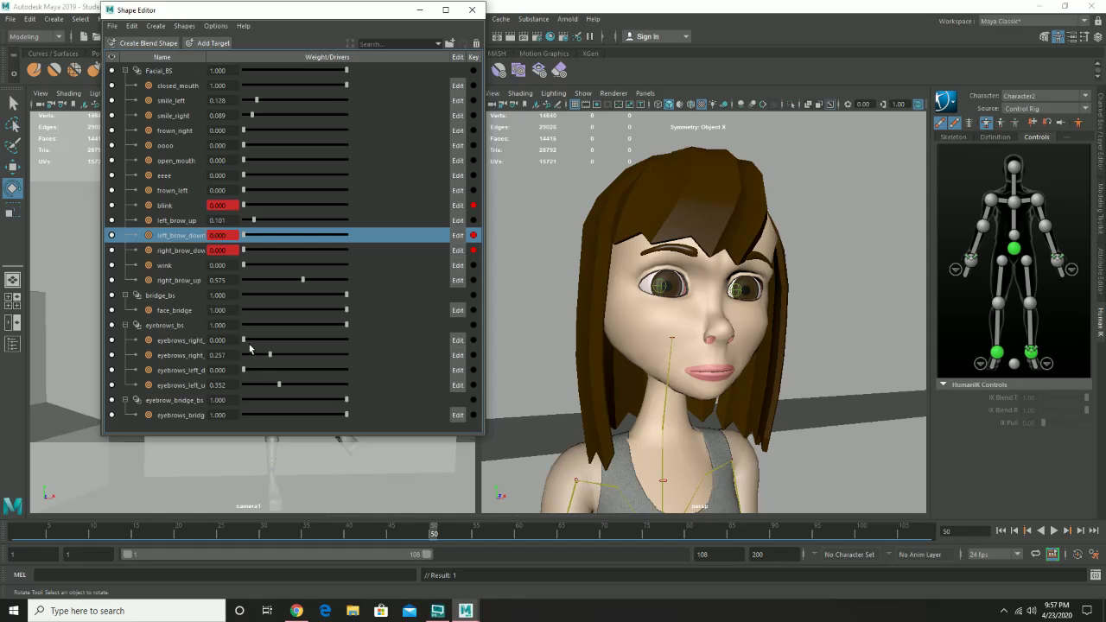
pyautogui.click(475, 342)
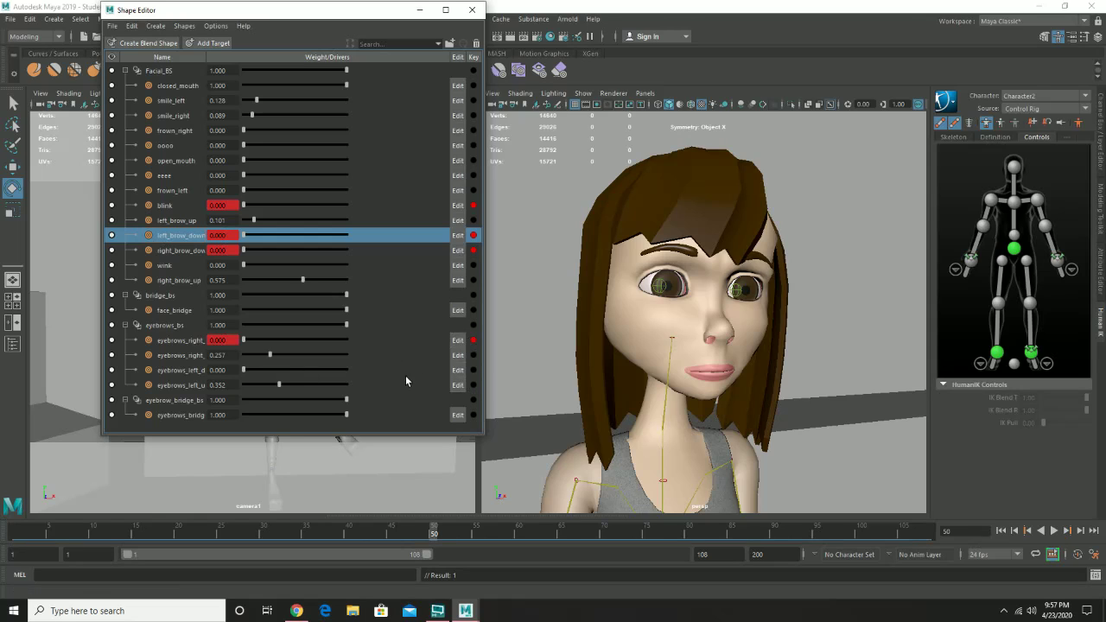
pyautogui.click(473, 370)
# Inspect the face mesh's bridge_bs channels and nearby frames for the blend shape keys set at frame 50.
pyautogui.moveTo(441, 536)
pyautogui.mouseDown()
pyautogui.moveTo(529, 536)
pyautogui.moveTo(434, 538)
pyautogui.mouseUp()
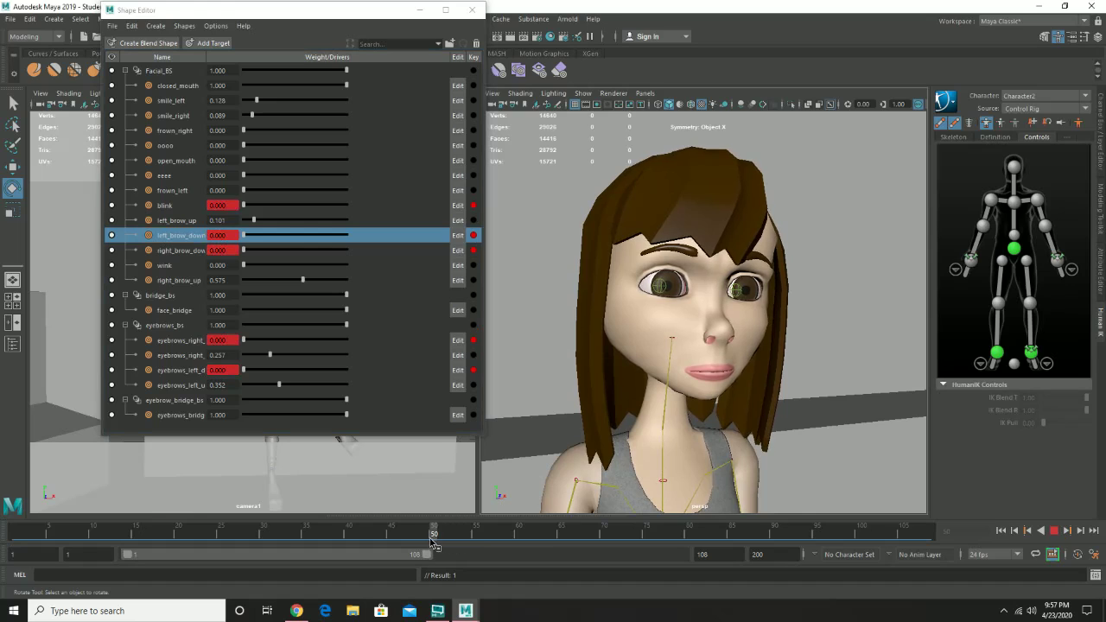
pyautogui.click(1101, 161)
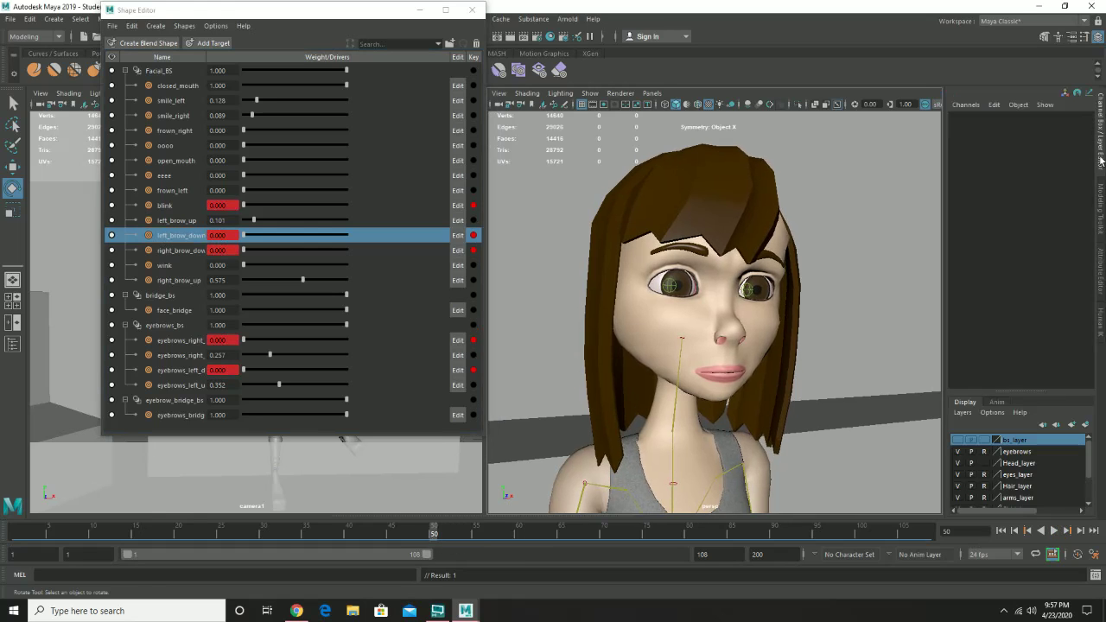
pyautogui.click(673, 310)
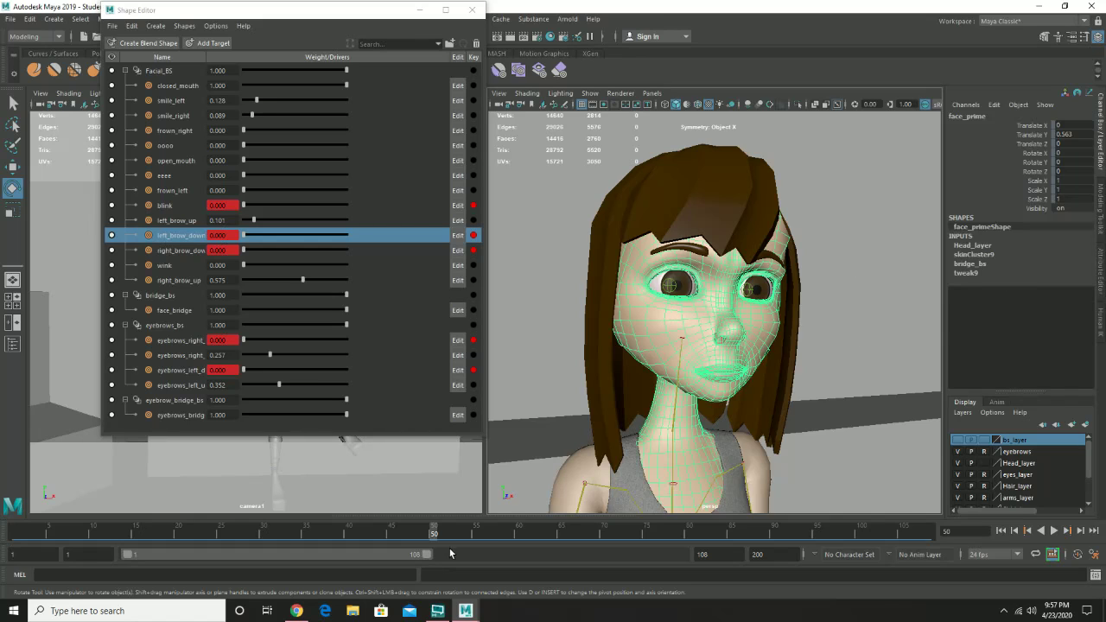
pyautogui.moveTo(445, 534); pyautogui.dragTo(481, 540)
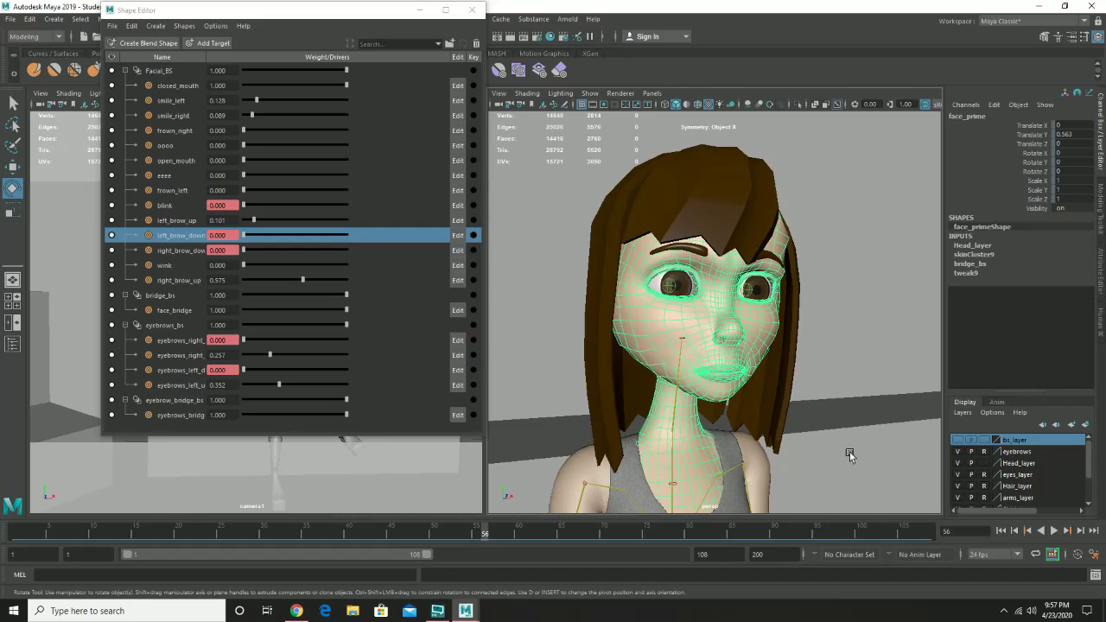
pyautogui.click(969, 264)
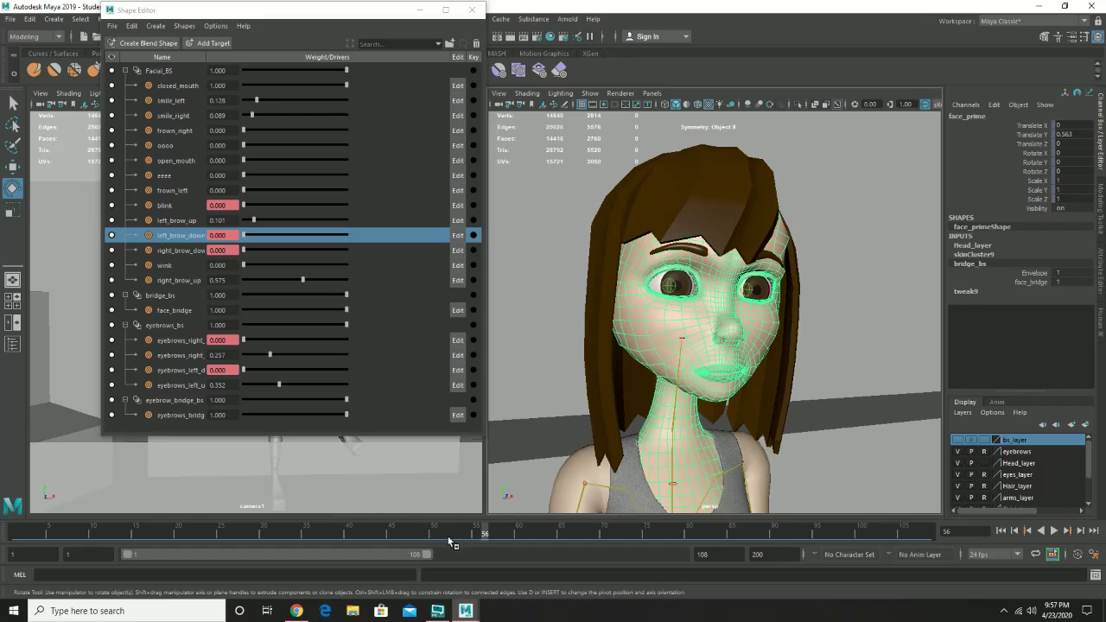
pyautogui.click(475, 534)
pyautogui.moveTo(475, 534); pyautogui.dragTo(459, 534)
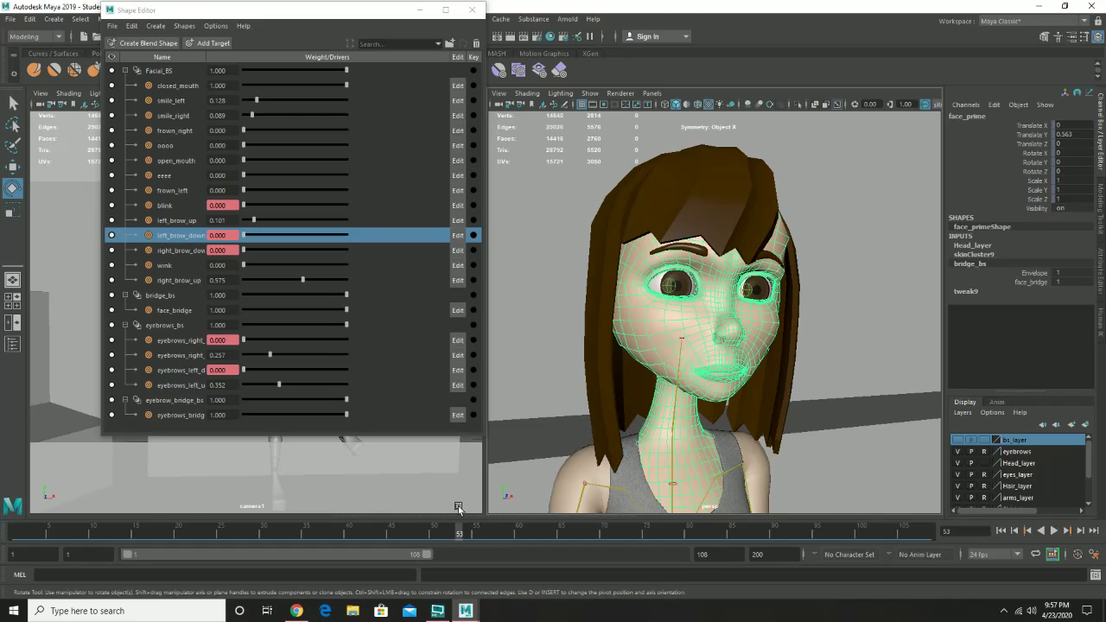
pyautogui.click(173, 251)
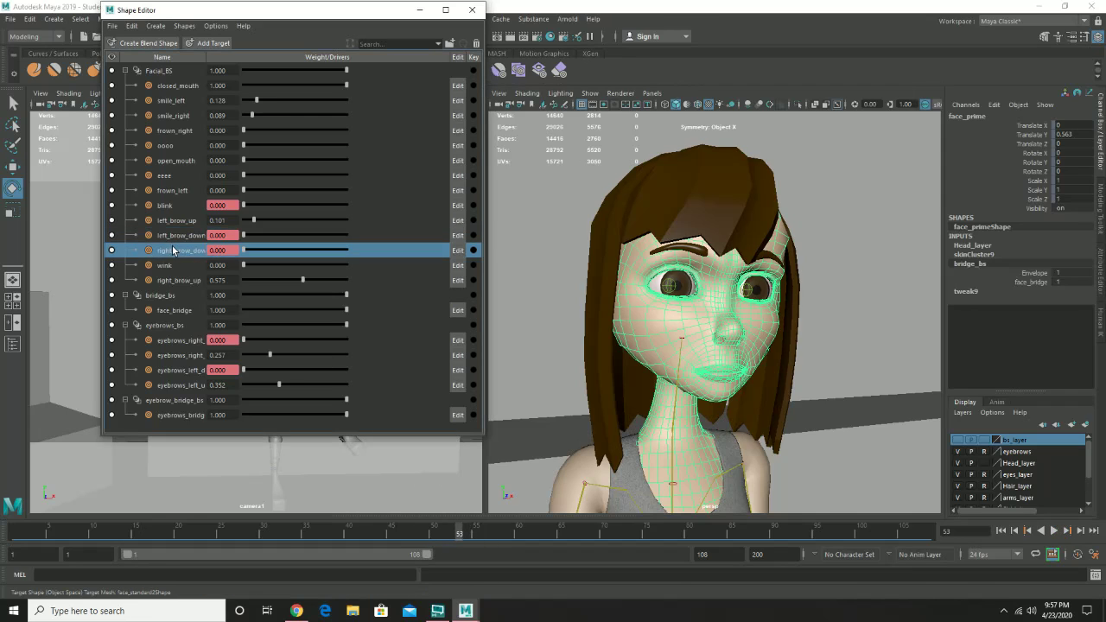
pyautogui.click(1034, 283)
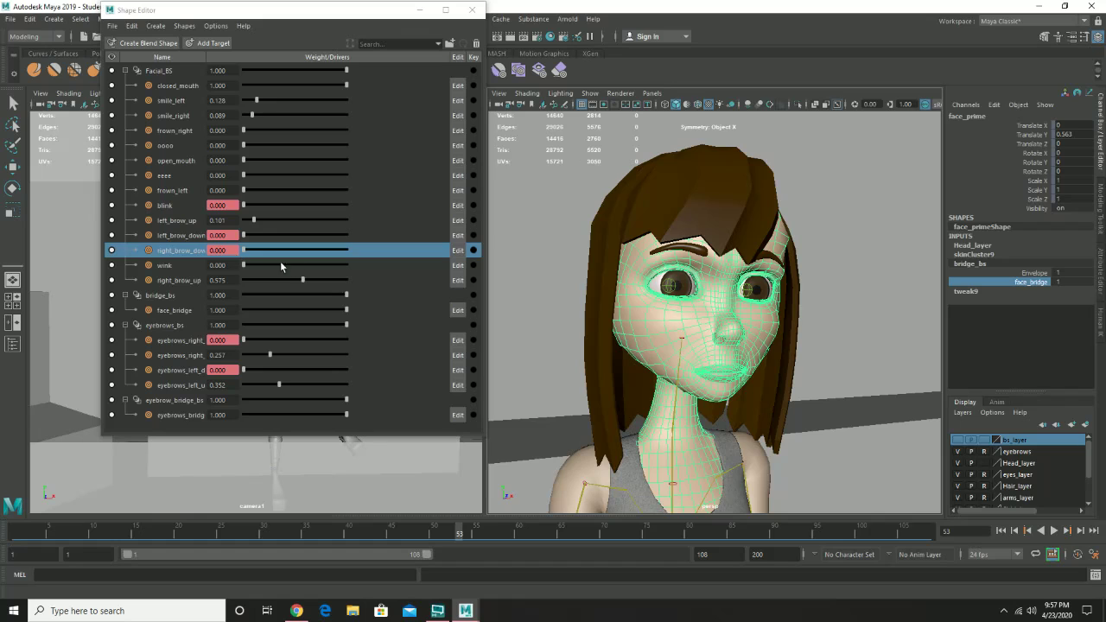
# At frame 60, key blink, left_brow_down, right_brow_down and the downward right eyebrow shape at 0, and the upward left eyebrow shape at 0.352.
pyautogui.moveTo(451, 536)
pyautogui.mouseDown()
pyautogui.moveTo(433, 536)
pyautogui.moveTo(523, 537)
pyautogui.mouseUp()
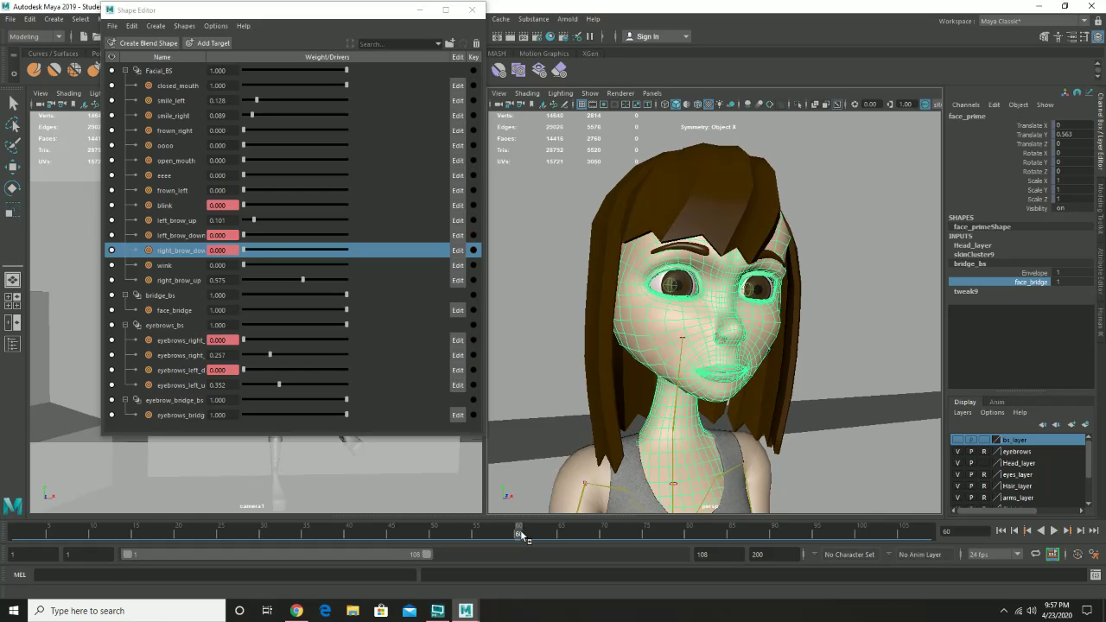
pyautogui.click(473, 205)
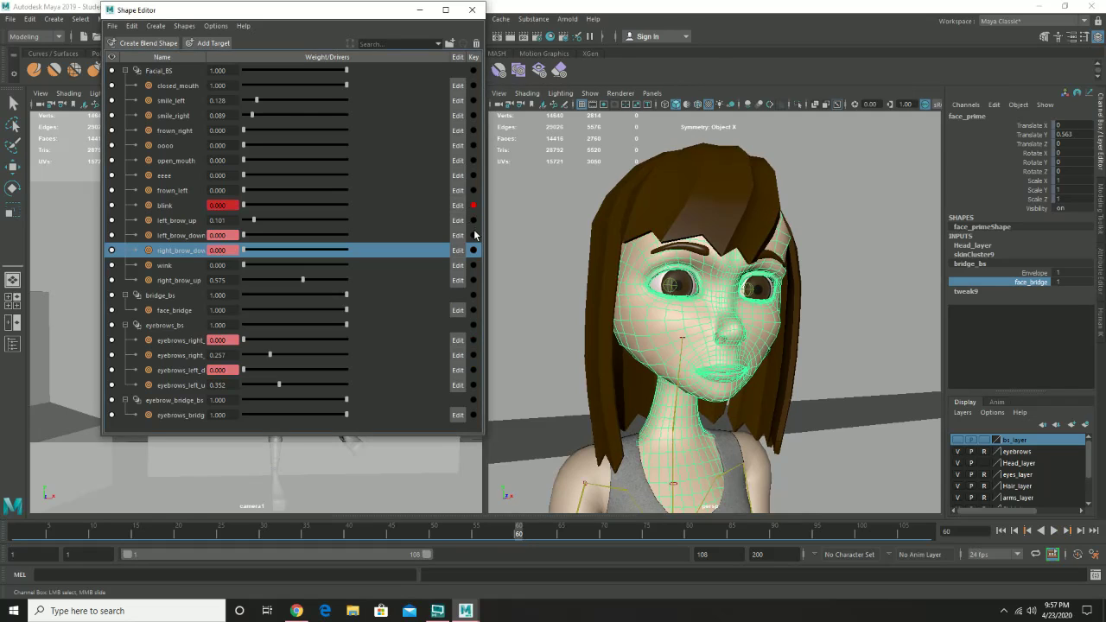
pyautogui.click(474, 235)
pyautogui.click(474, 249)
pyautogui.click(474, 339)
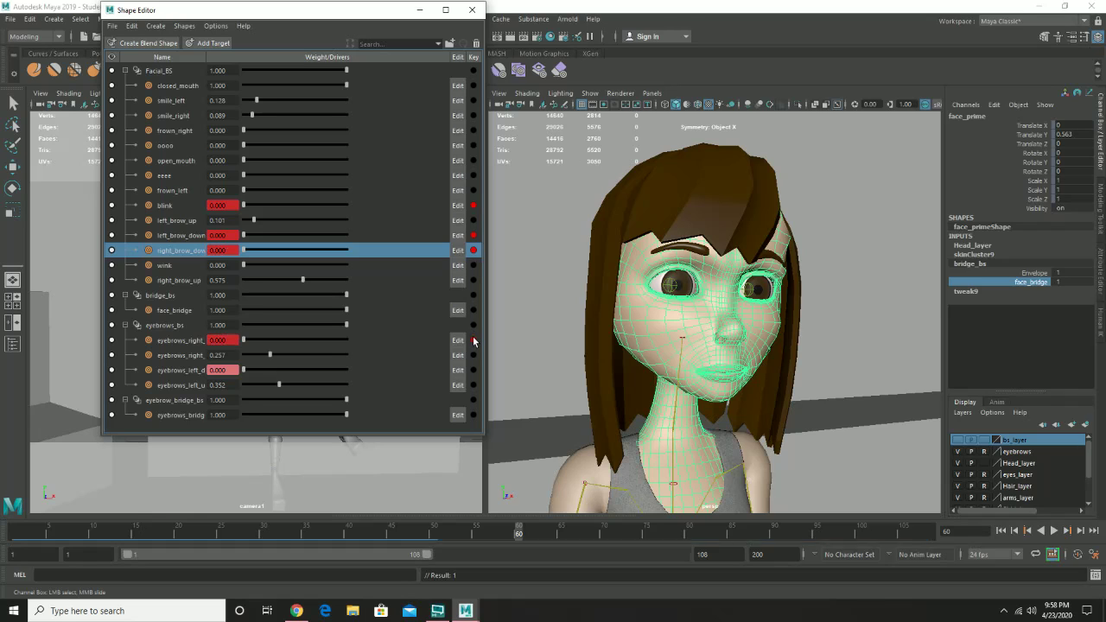
pyautogui.click(473, 385)
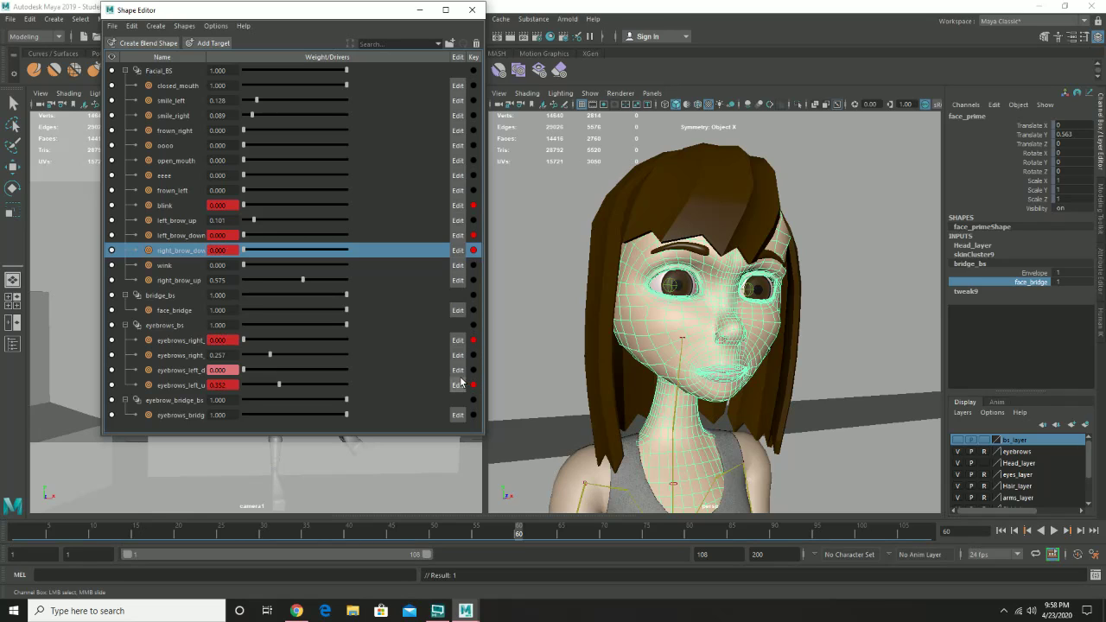
# At frame 55, set the blink shape to 0.860 and both left_brow_down and right_brow_down to 0.391.
pyautogui.moveTo(519, 541); pyautogui.dragTo(476, 540)
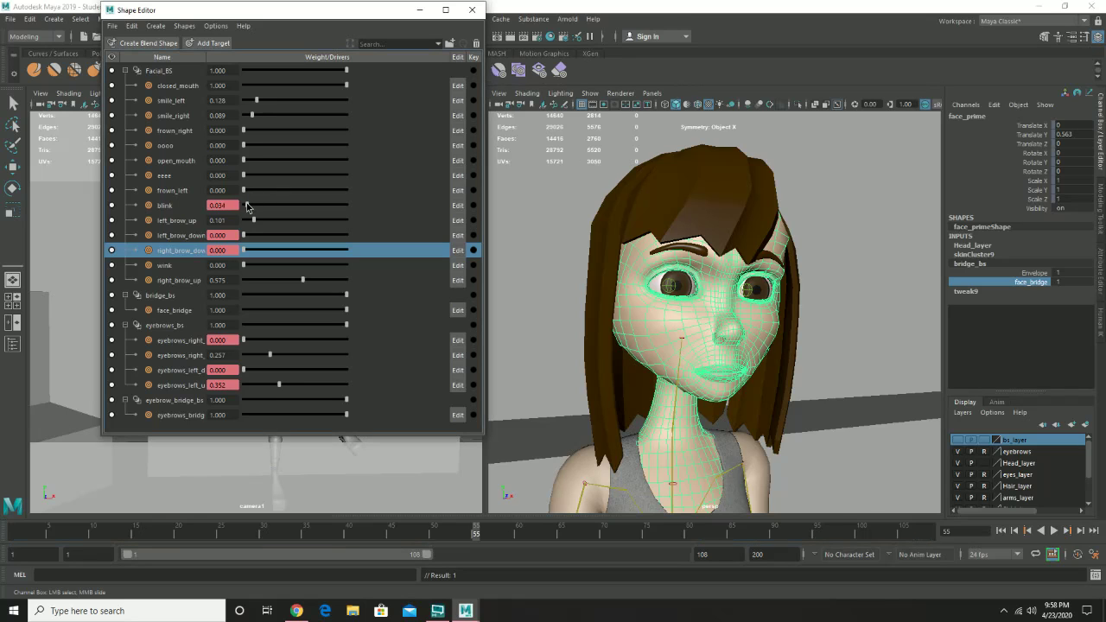
pyautogui.moveTo(245, 205); pyautogui.dragTo(331, 226)
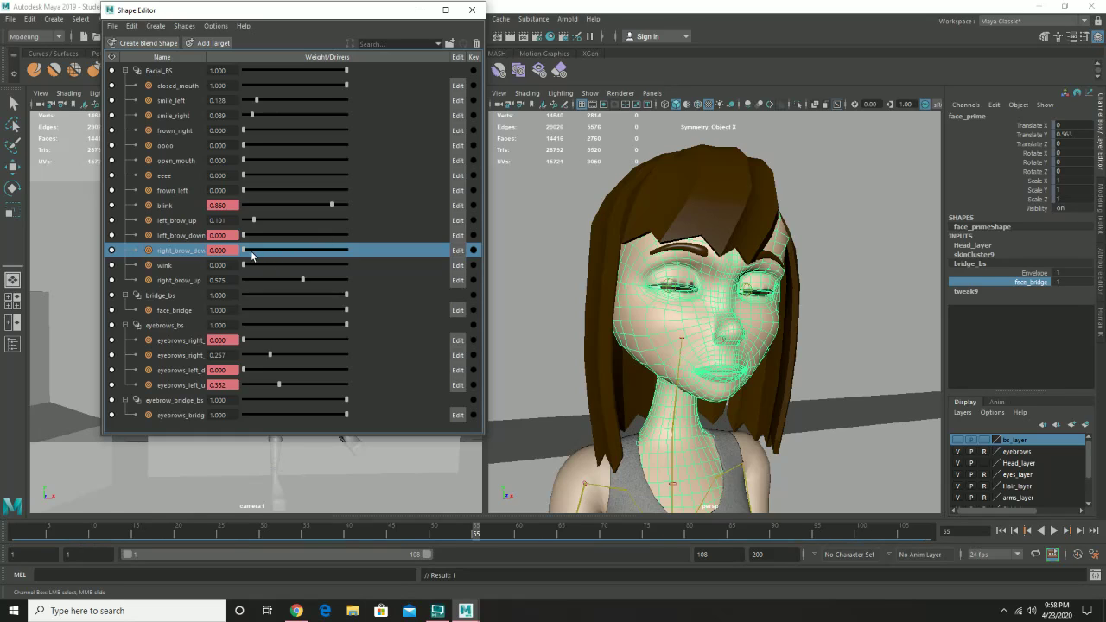
pyautogui.moveTo(267, 253); pyautogui.dragTo(294, 261)
pyautogui.hotkey('ctrl', 'z')
pyautogui.keyDown('ctrl'); pyautogui.click(240, 235); pyautogui.keyUp('ctrl')
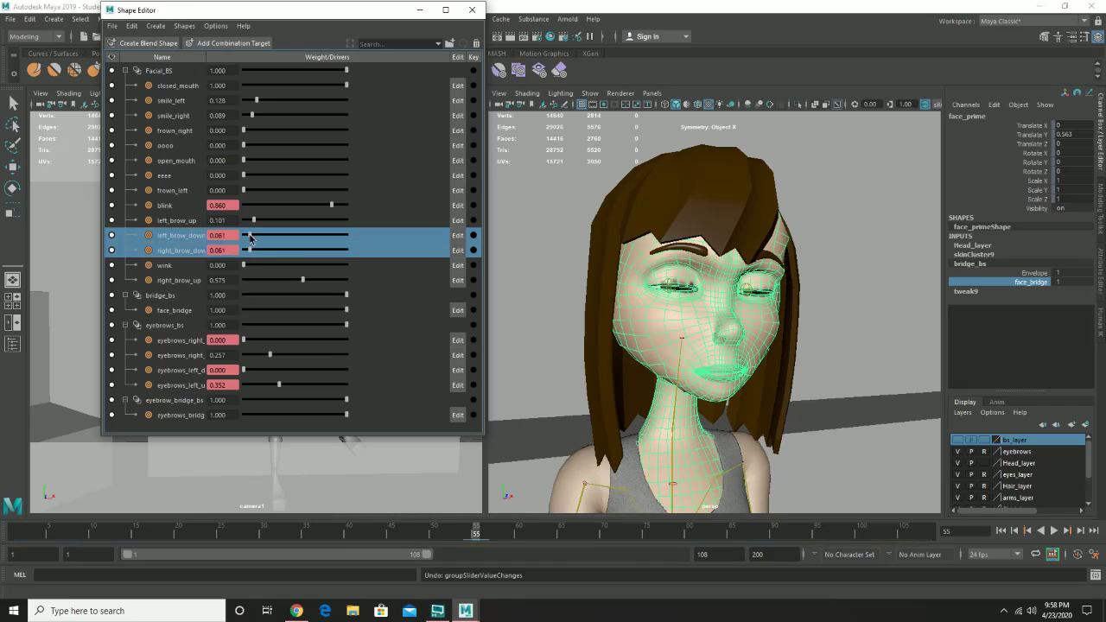
pyautogui.moveTo(247, 235); pyautogui.dragTo(285, 246)
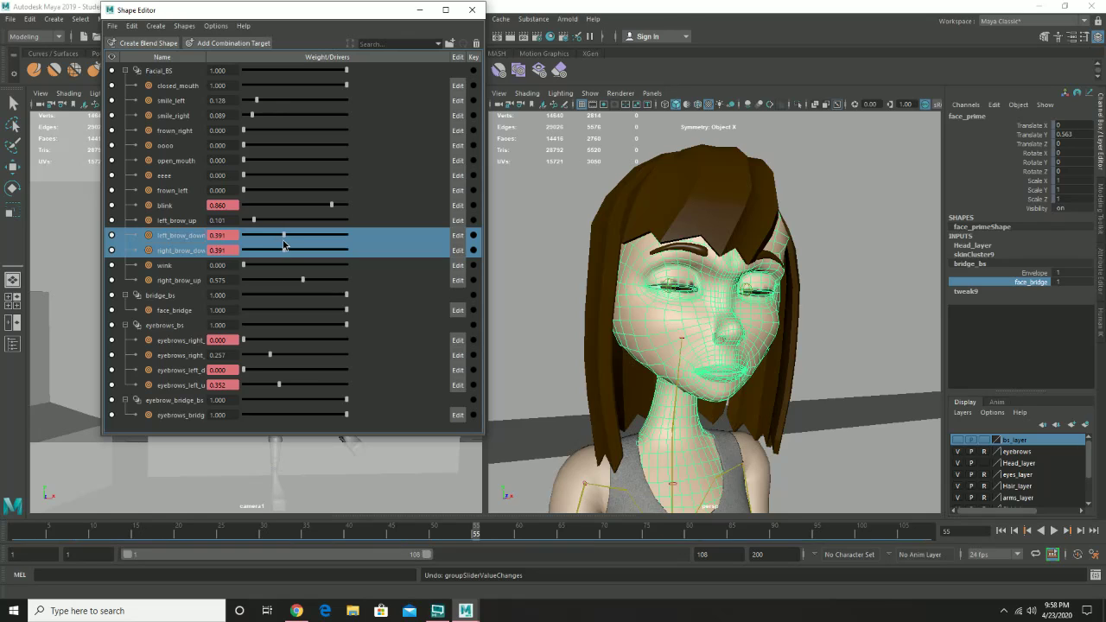
# Set the downward right and left eyebrow shapes together to 0.430 and key both at frame 55.
pyautogui.click(177, 339)
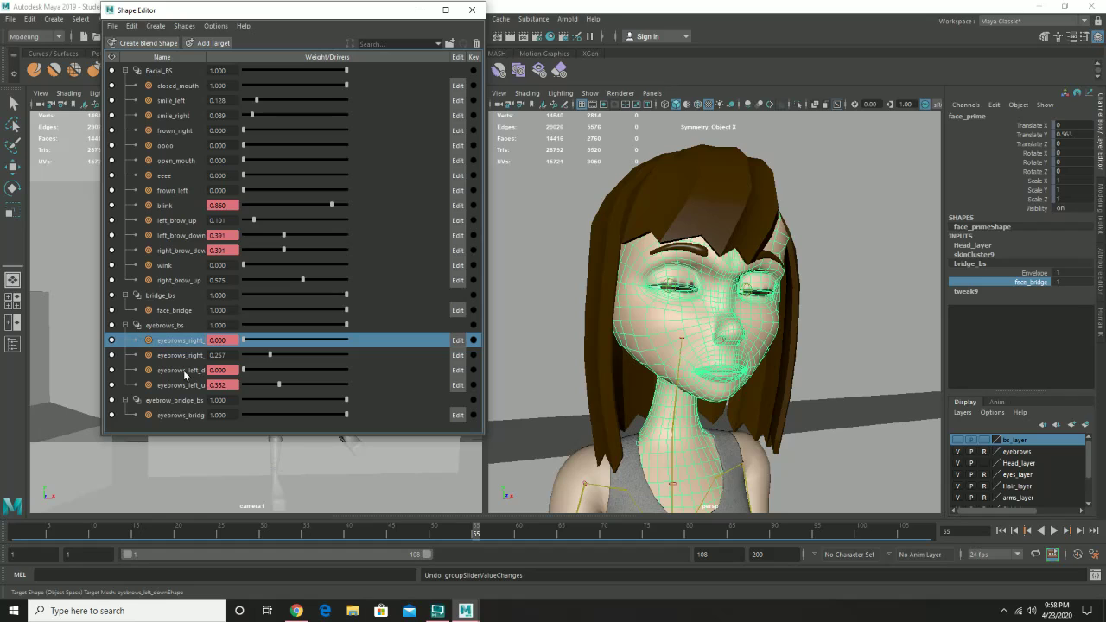
pyautogui.keyDown('shift'); pyautogui.click(183, 370); pyautogui.keyUp('shift')
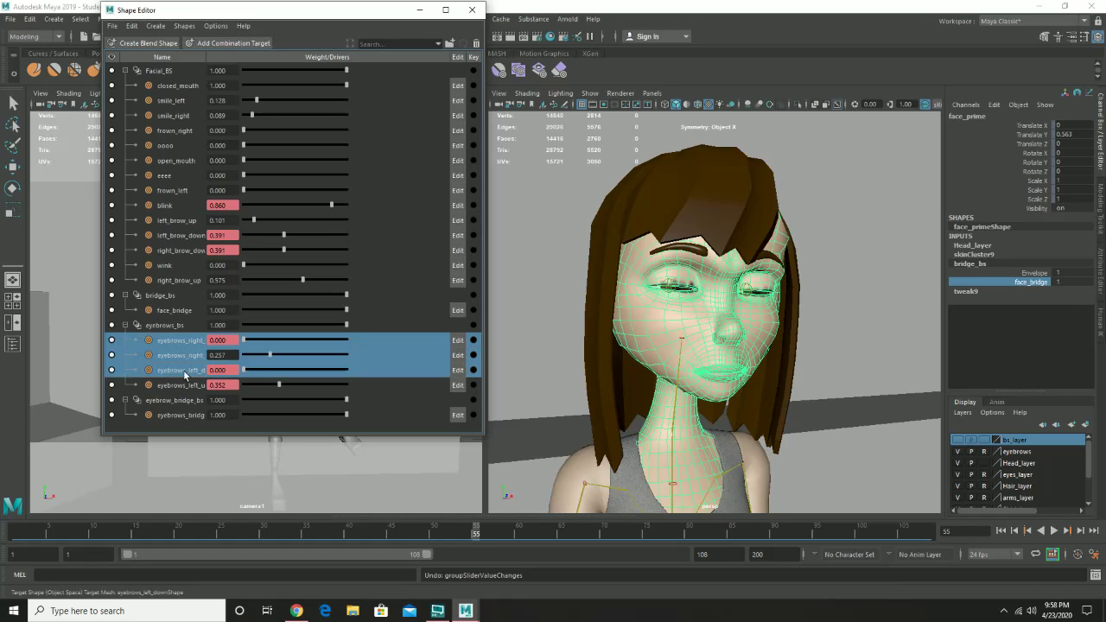
pyautogui.click(185, 371)
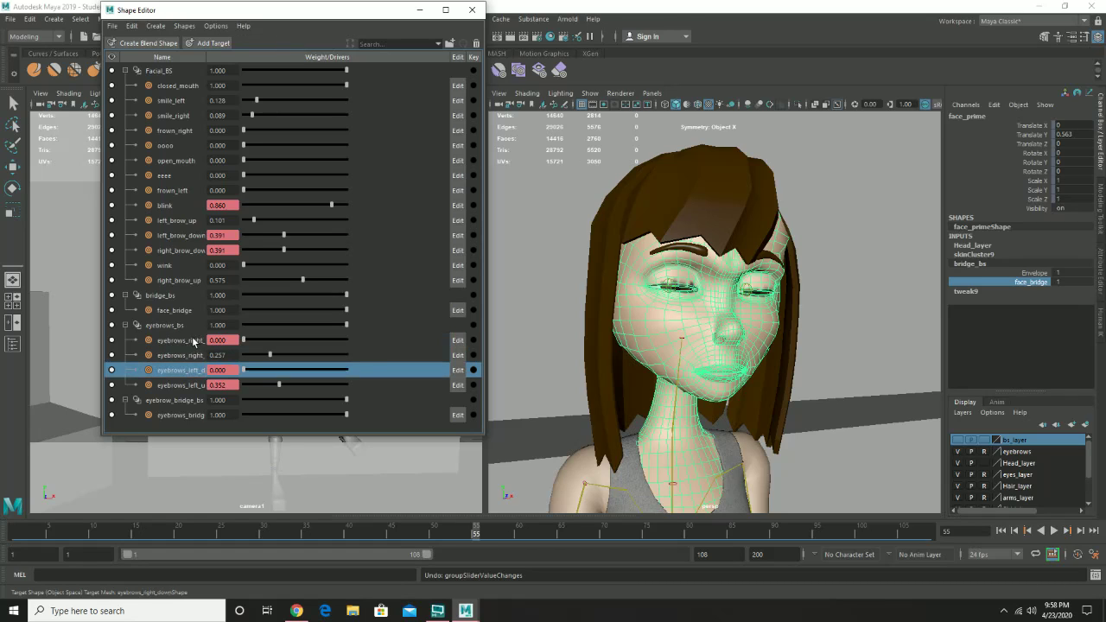
pyautogui.keyDown('ctrl'); pyautogui.click(195, 340); pyautogui.keyUp('ctrl')
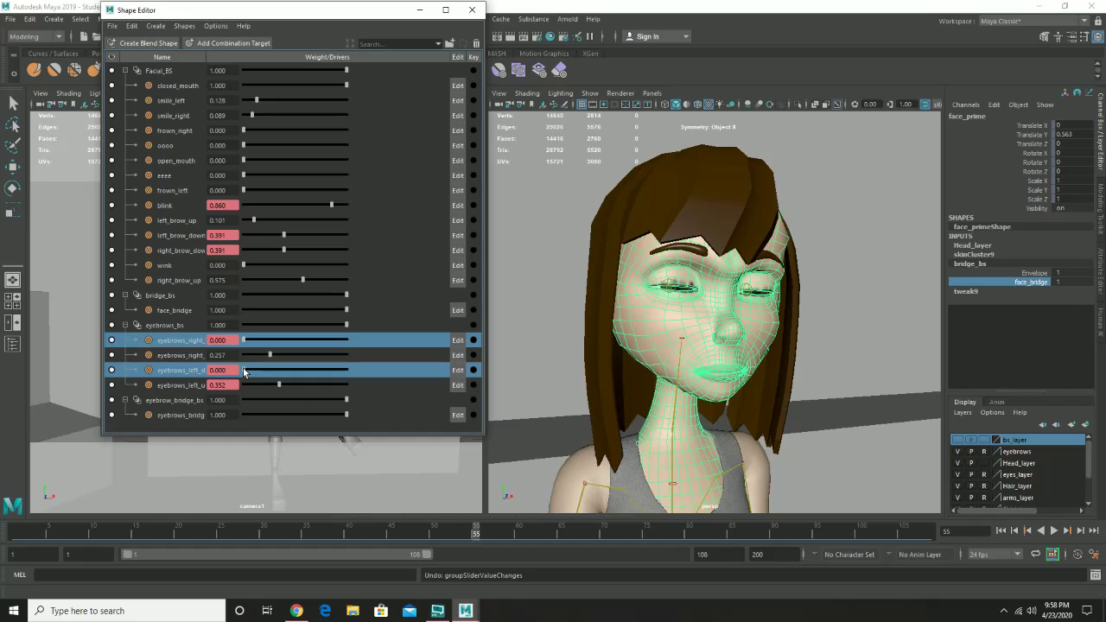
pyautogui.moveTo(245, 372); pyautogui.dragTo(289, 379)
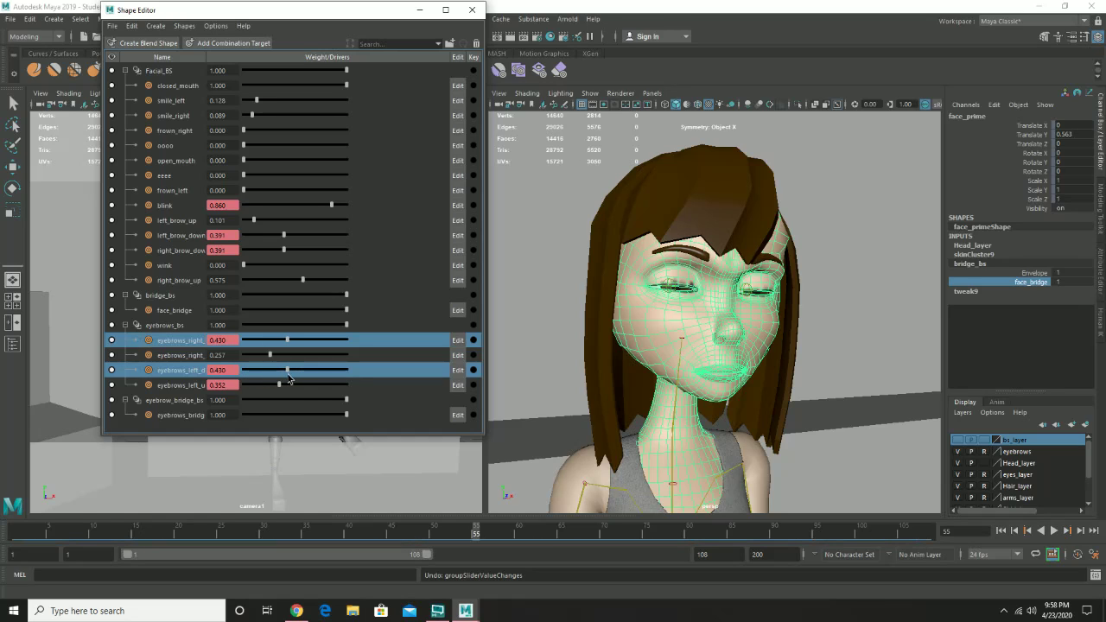
pyautogui.click(474, 370)
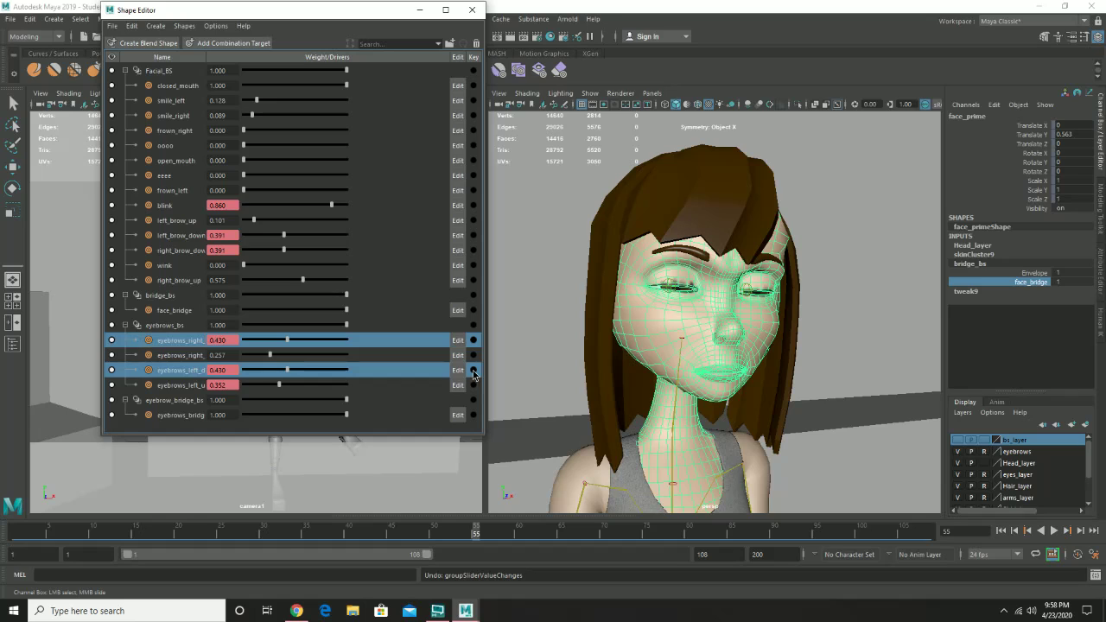
# Key right_brow_down at 0.391, blink at 0.966 and left_brow_down at 0.402 on frame 55.
pyautogui.click(473, 251)
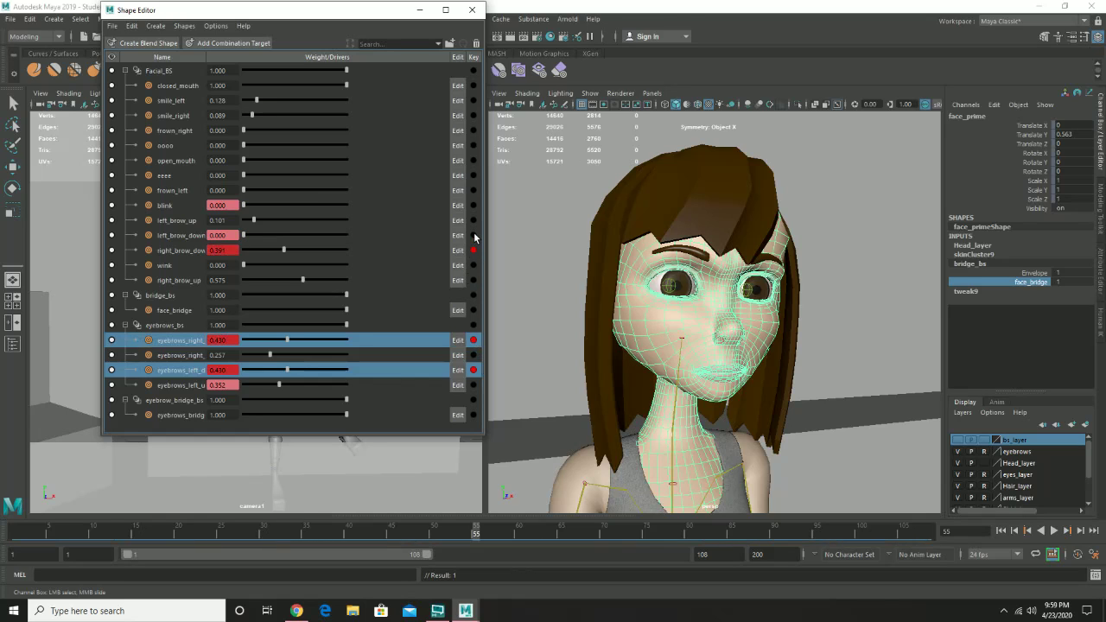
pyautogui.click(474, 236)
pyautogui.moveTo(245, 208); pyautogui.dragTo(343, 217)
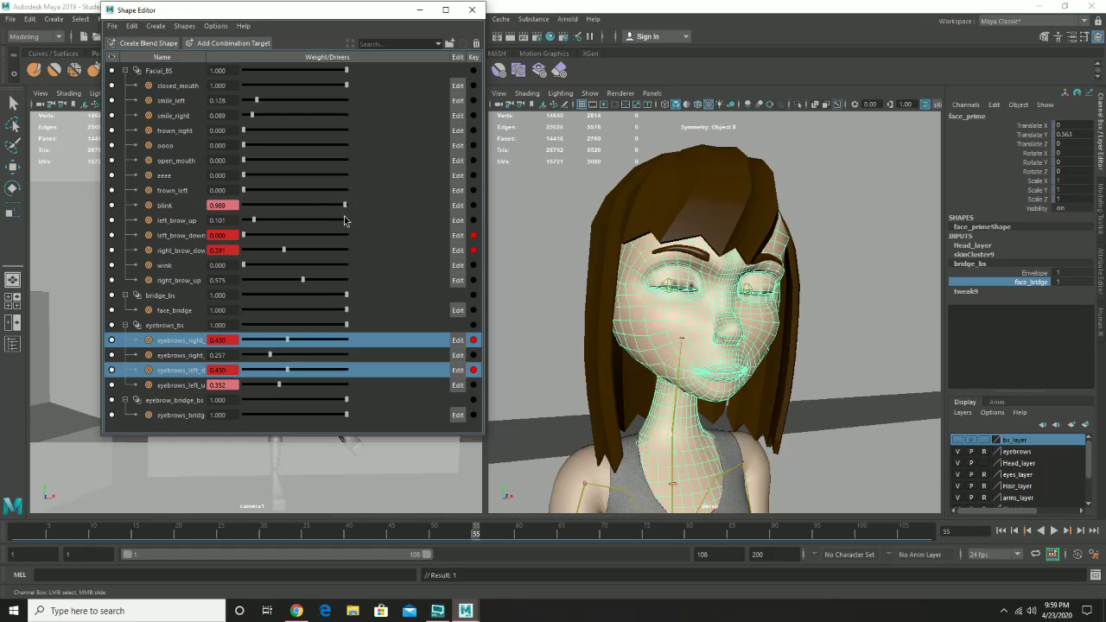
pyautogui.click(474, 206)
pyautogui.moveTo(250, 238); pyautogui.dragTo(285, 238)
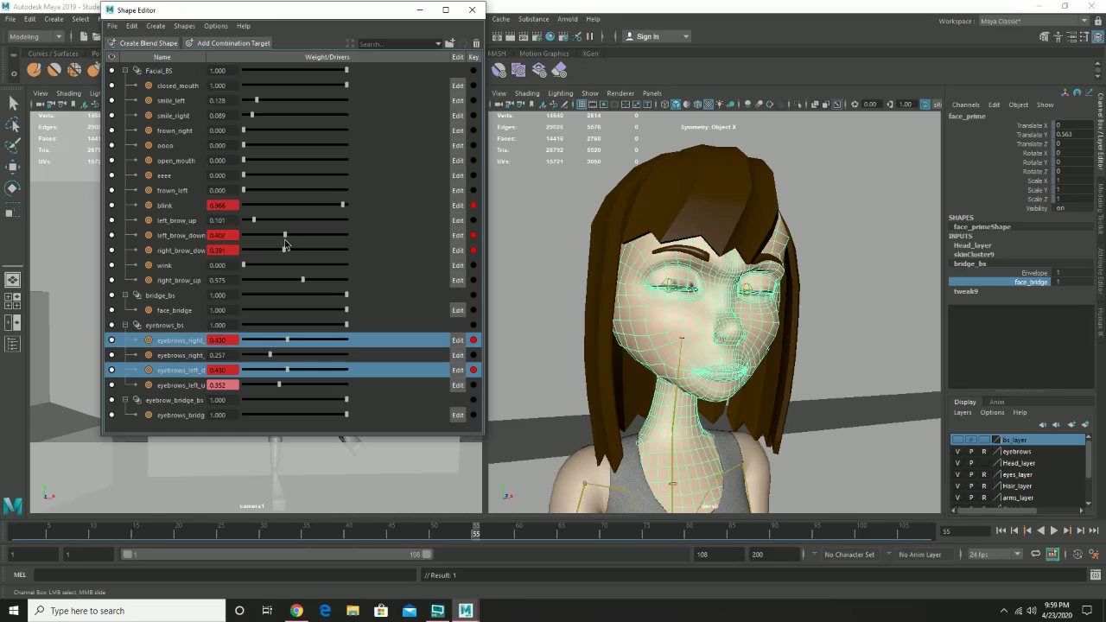
pyautogui.click(284, 239)
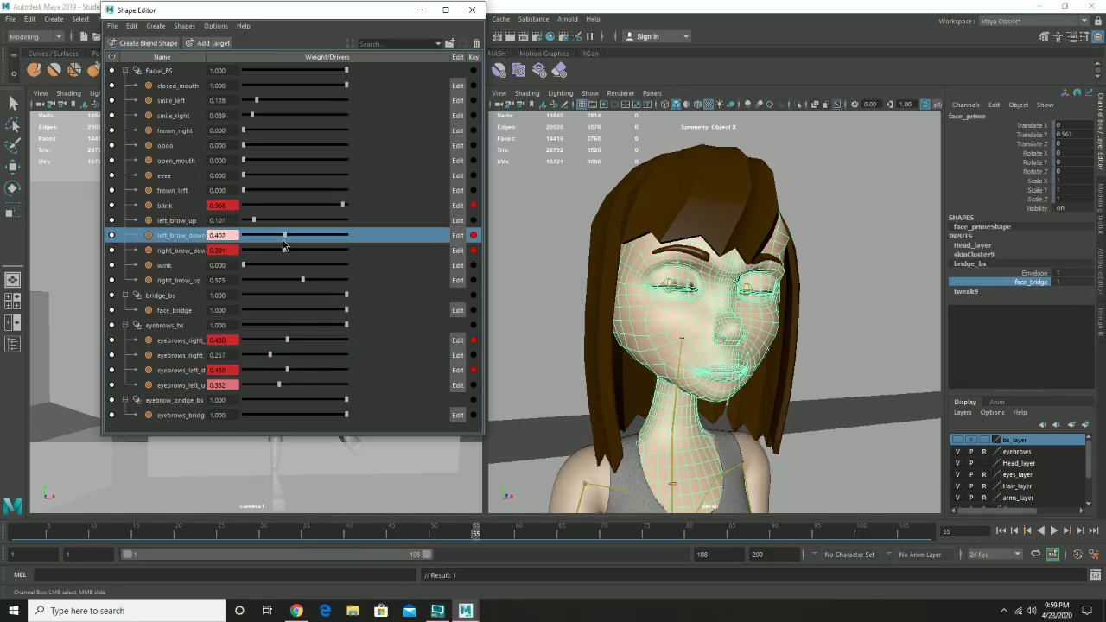
pyautogui.click(474, 235)
# At frame 60, set the downward left eyebrow shape to 0 and key it.
pyautogui.moveTo(474, 532); pyautogui.dragTo(519, 567)
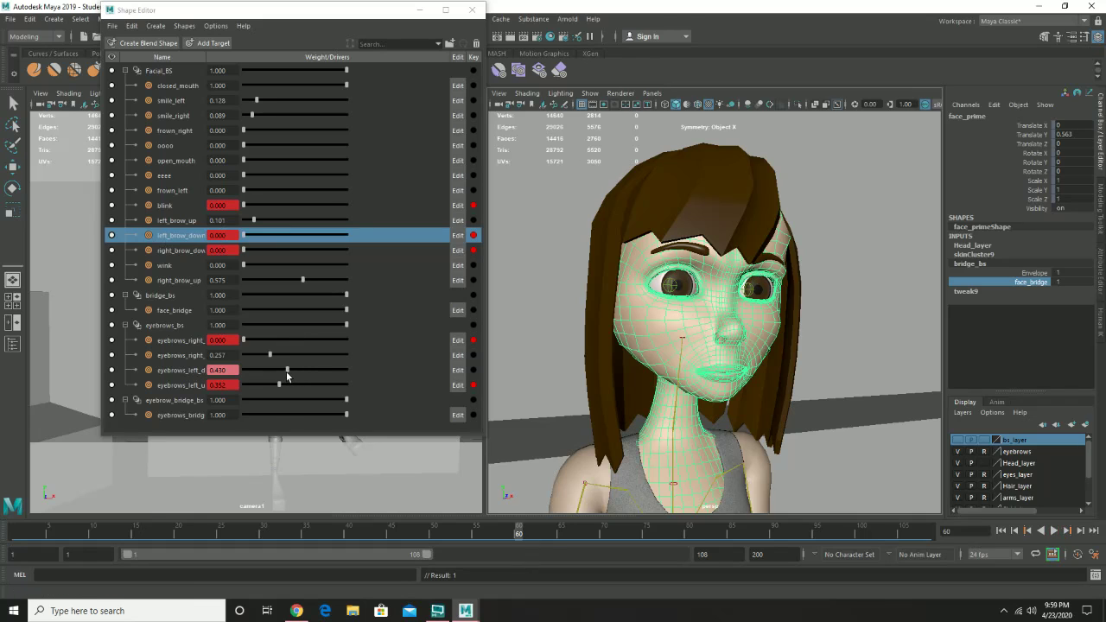
pyautogui.moveTo(287, 375); pyautogui.dragTo(233, 382)
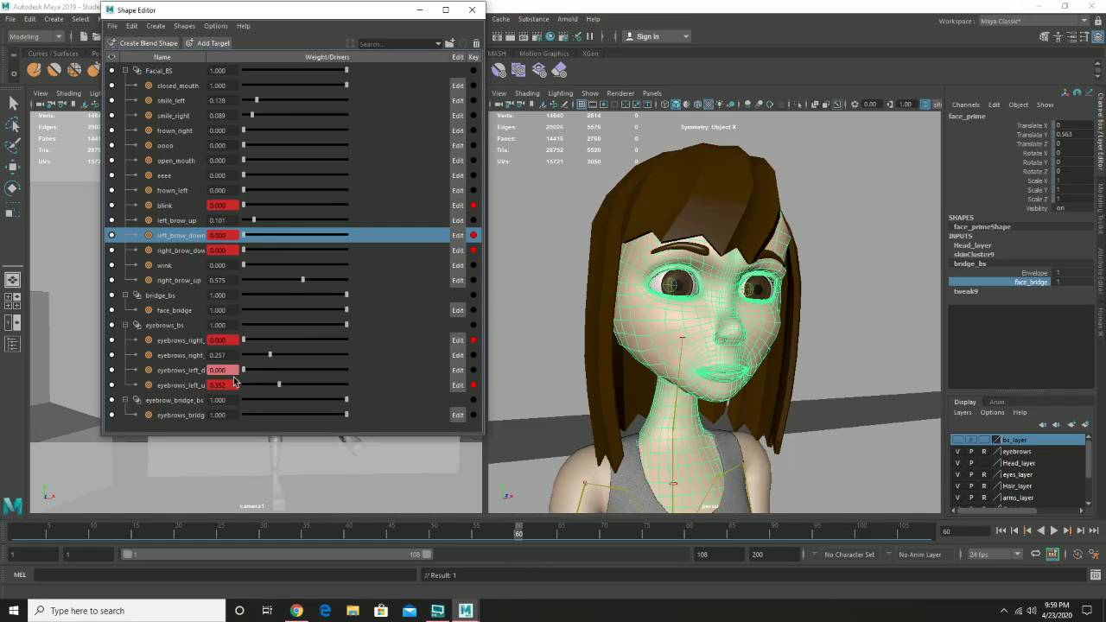
pyautogui.click(473, 371)
pyautogui.click(177, 385)
pyautogui.rightClick(177, 391)
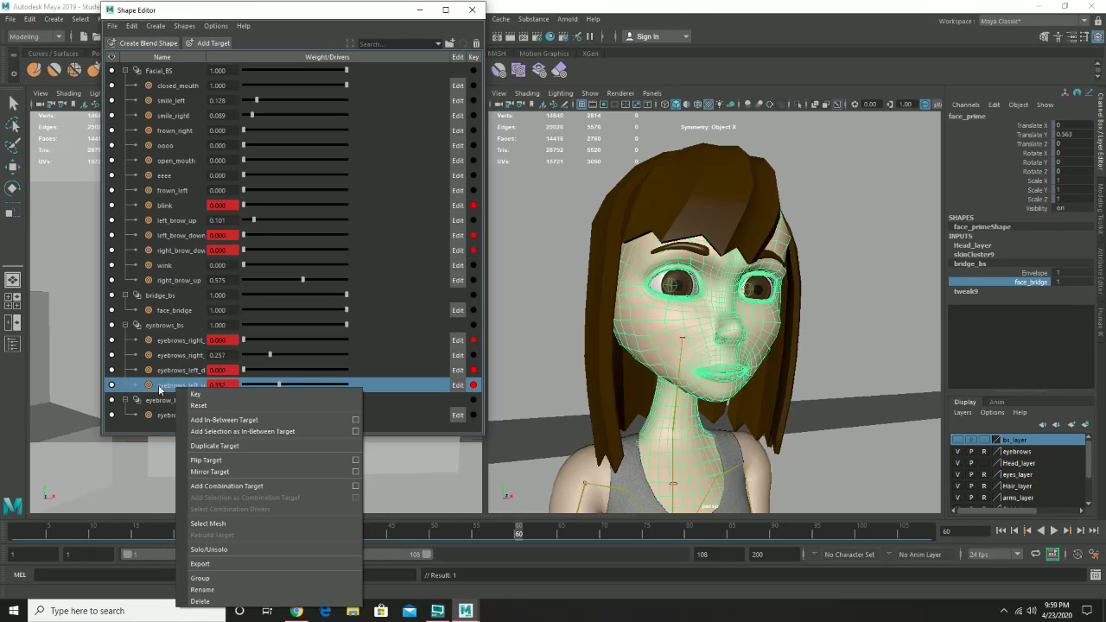
pyautogui.click(159, 390)
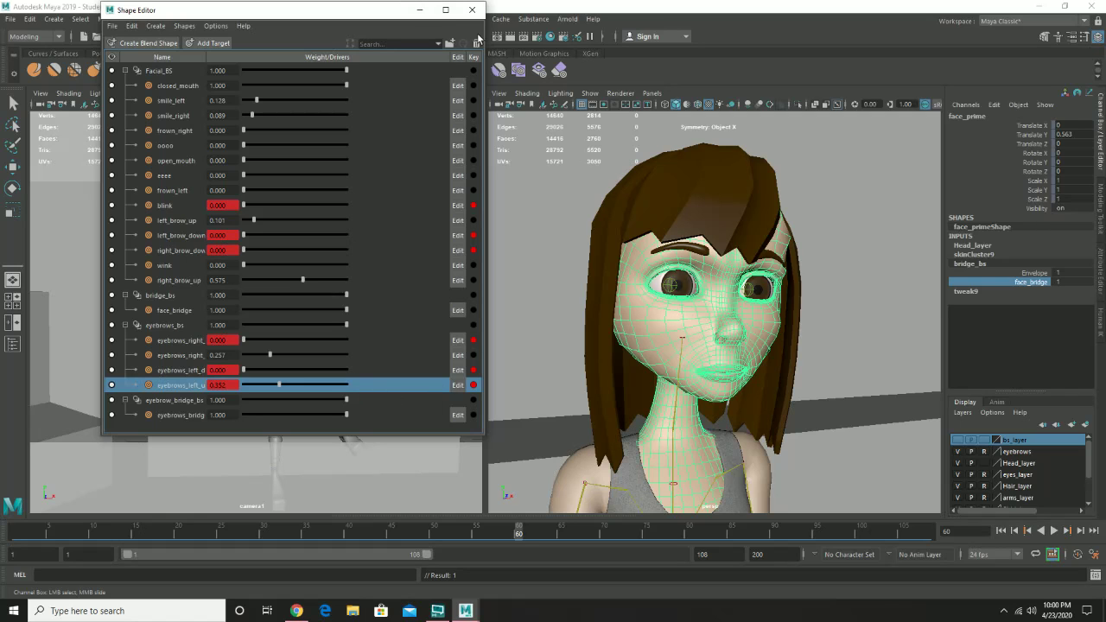
# Play the animation from frame 1 to review the blink and brow motion, and close the Shape Editor.
pyautogui.moveTo(507, 534); pyautogui.dragTo(5, 531)
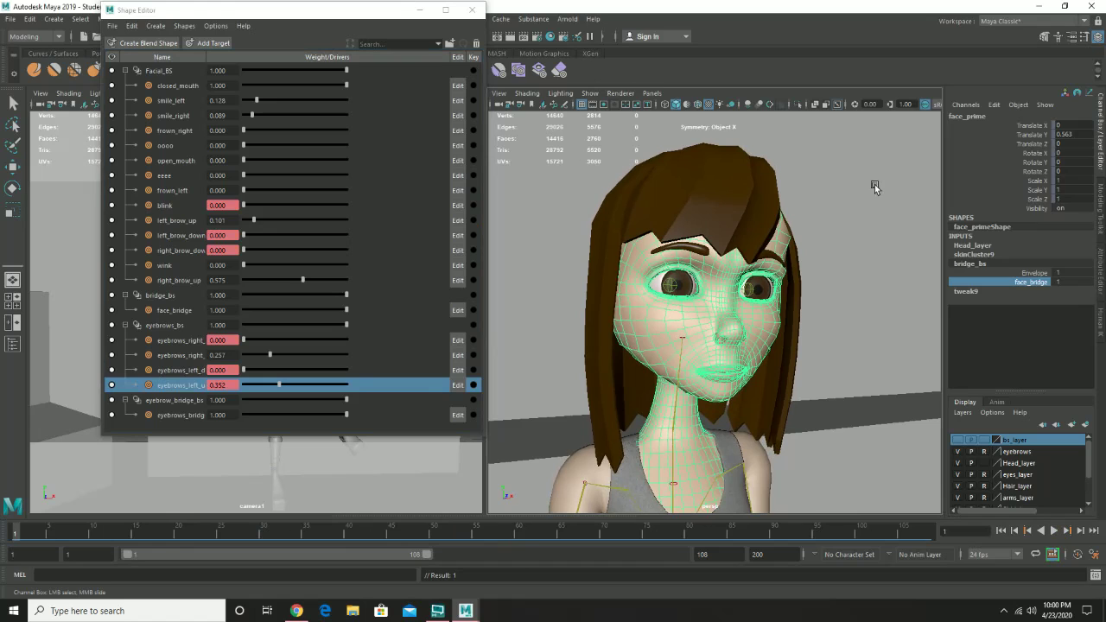
pyautogui.click(861, 192)
pyautogui.click(1055, 533)
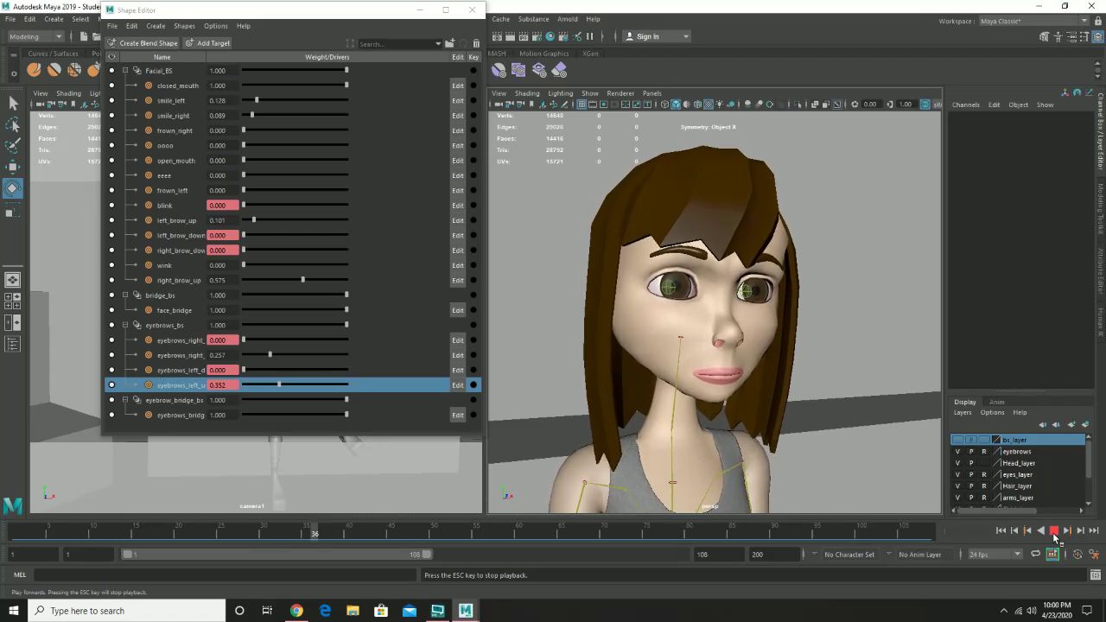
pyautogui.click(1055, 532)
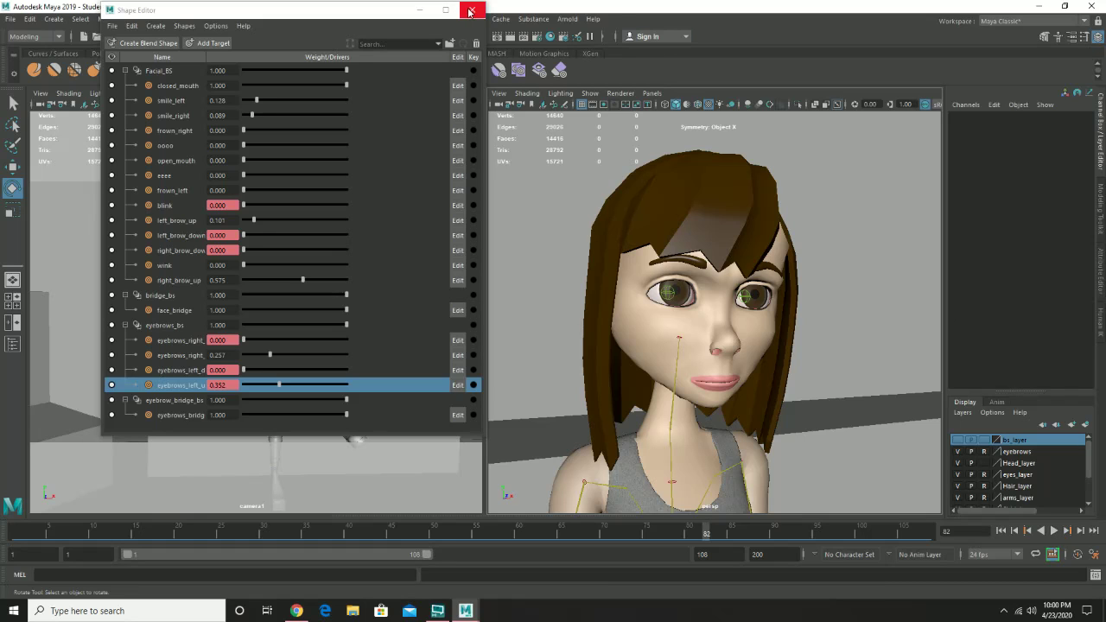
pyautogui.click(470, 11)
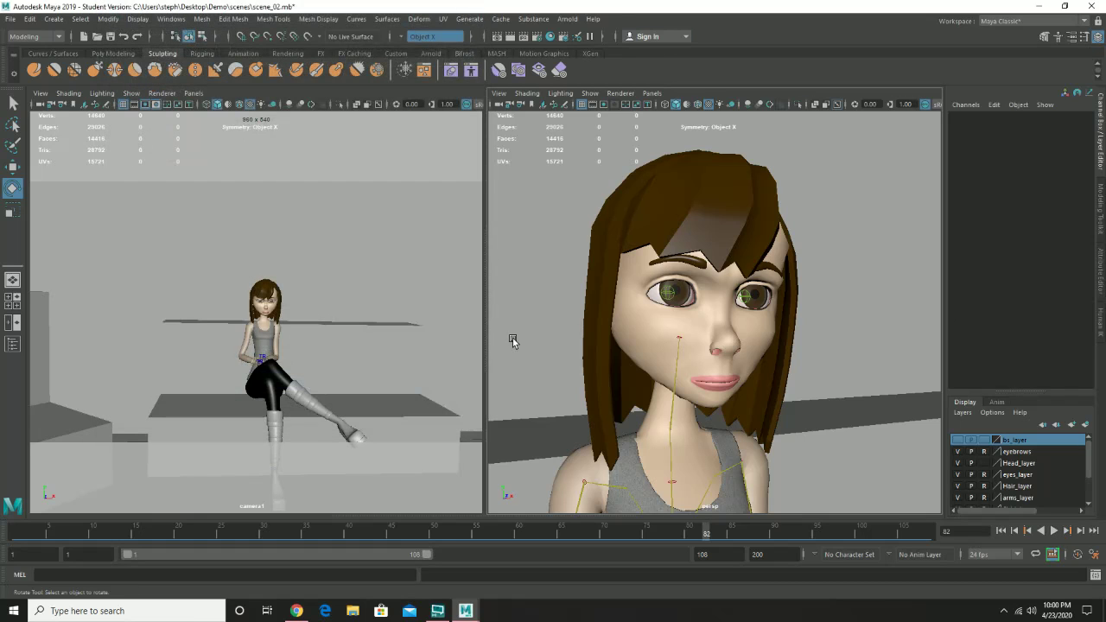
# Make bs_layer visible and open the eyebrows_bs channels of the eyebrows mesh on the bridge head.
pyautogui.click(653, 347)
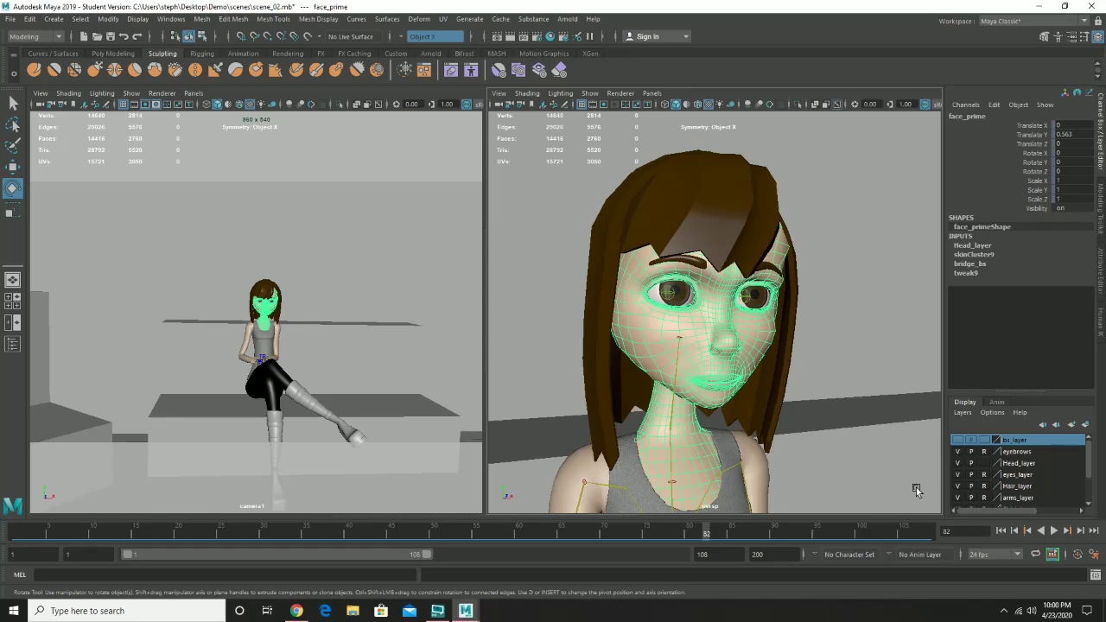
pyautogui.click(977, 464)
pyautogui.scroll(-6, 869, 378)
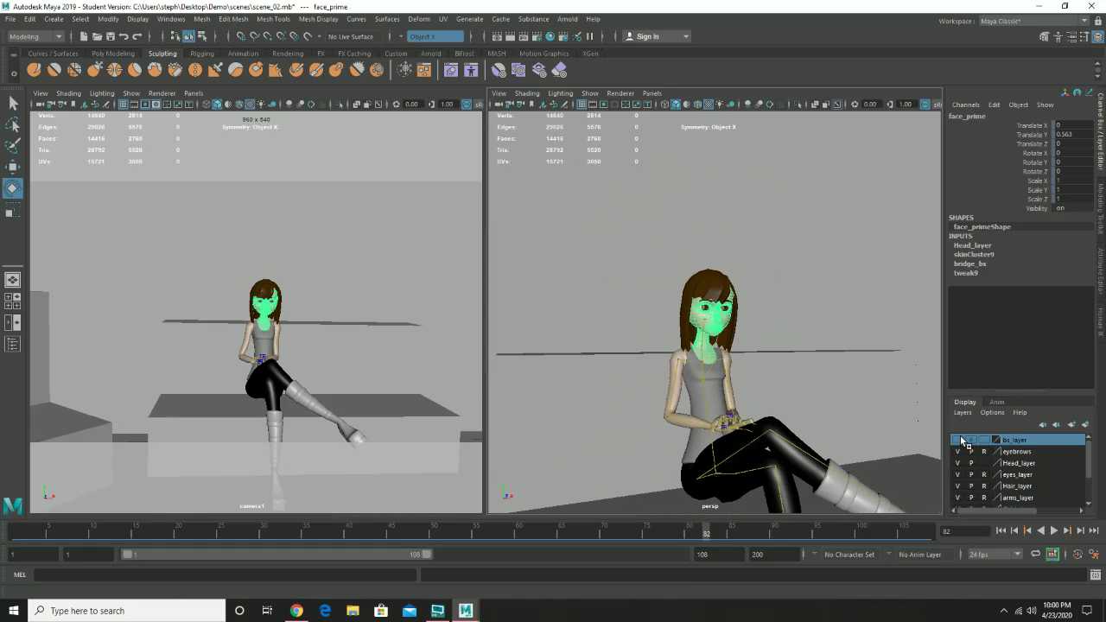
pyautogui.click(957, 440)
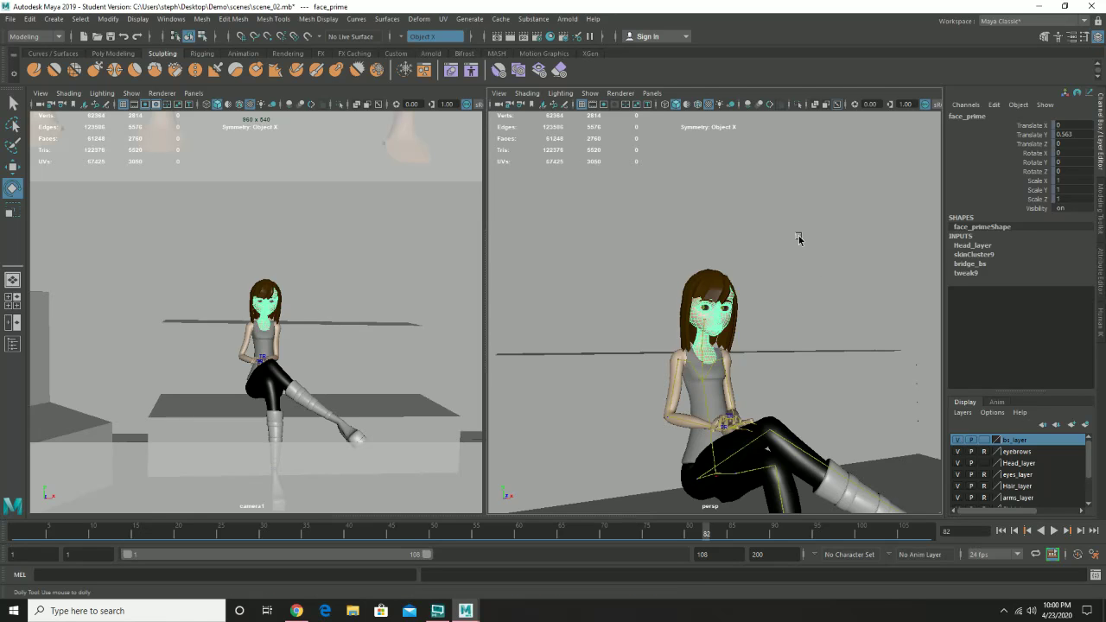
pyautogui.scroll(-5, 798, 239)
pyautogui.keyDown('alt'); pyautogui.moveTo(781, 289); pyautogui.dragTo(850, 406); pyautogui.keyUp('alt')
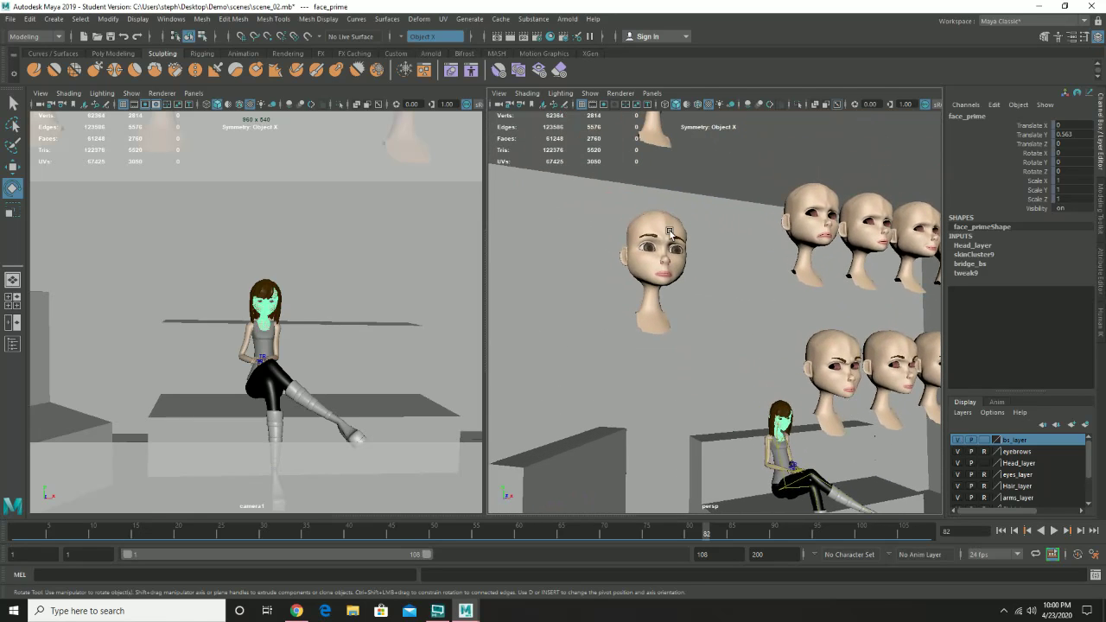
pyautogui.keyDown('alt'); pyautogui.moveTo(672, 235); pyautogui.dragTo(681, 286); pyautogui.keyUp('alt')
pyautogui.scroll(3, 681, 286)
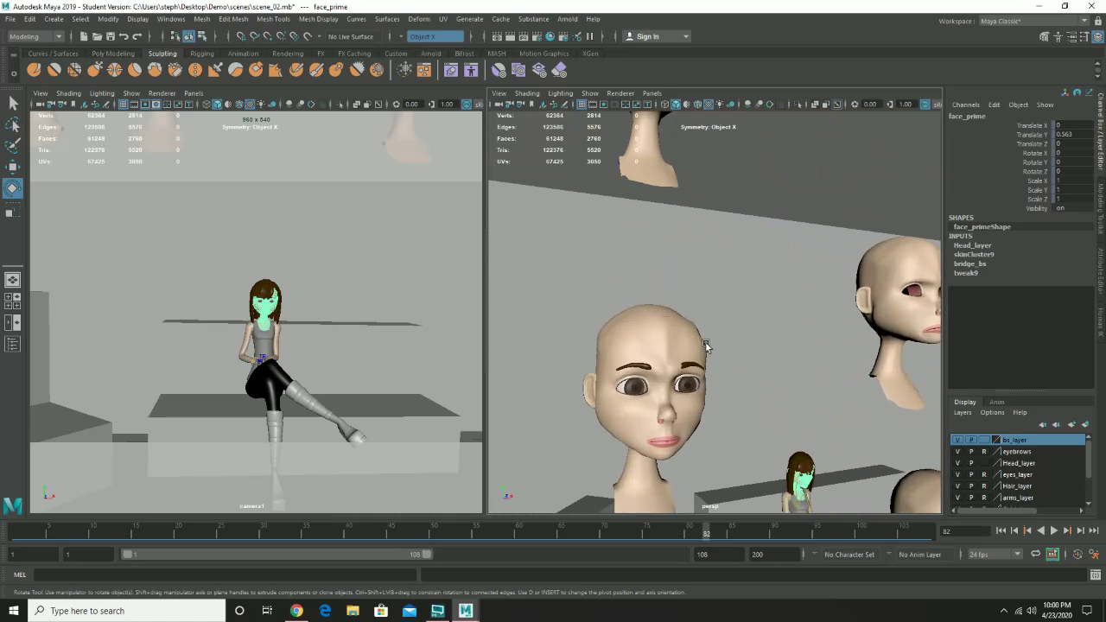
pyautogui.click(694, 368)
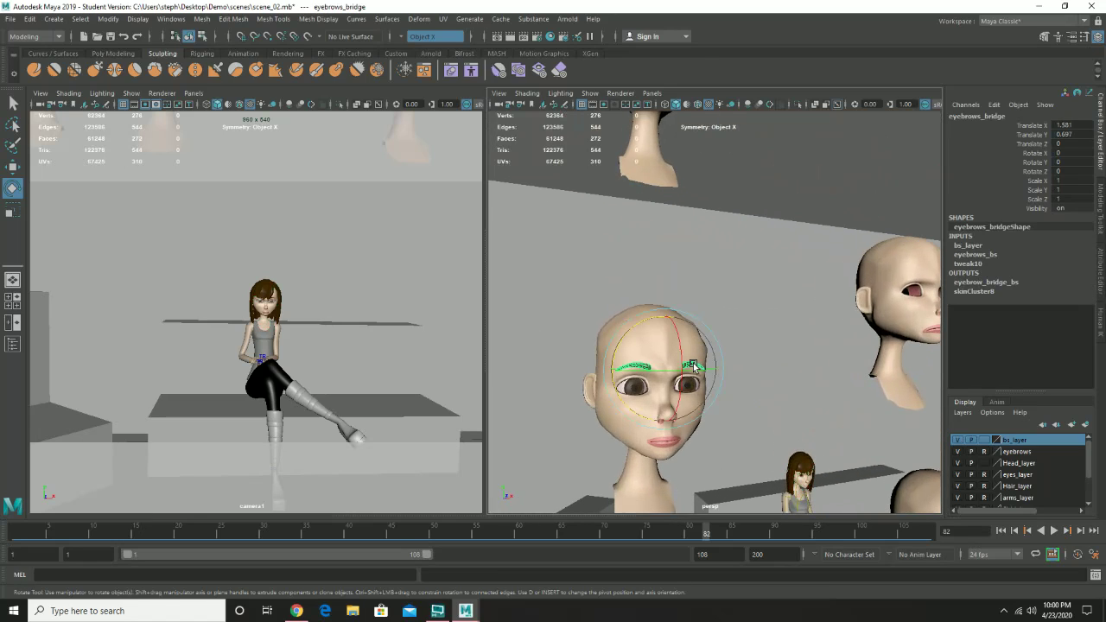
pyautogui.click(972, 255)
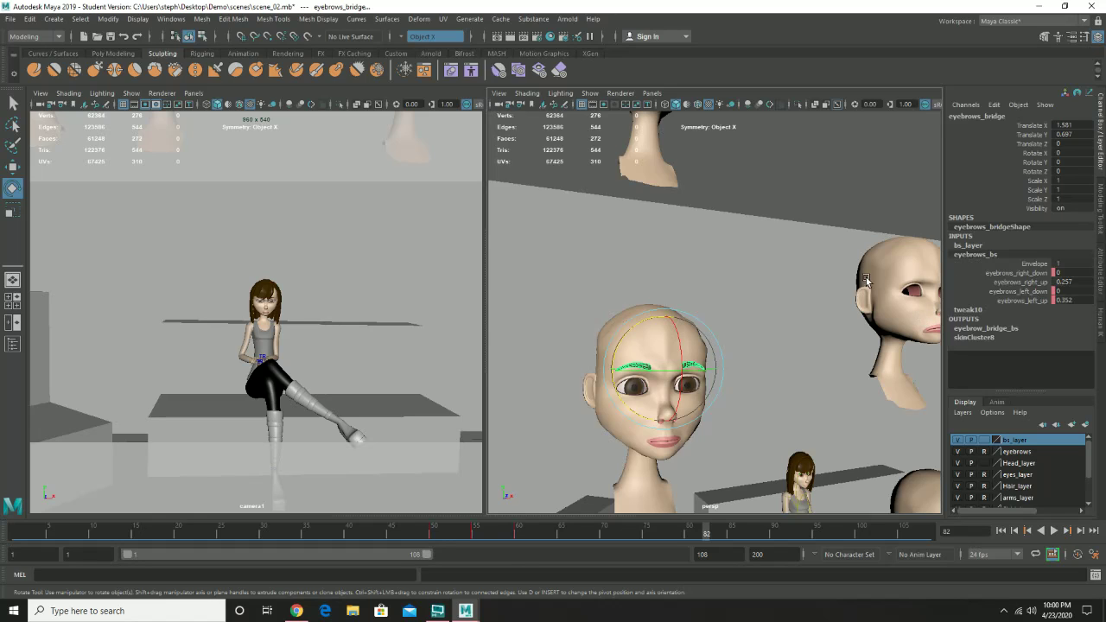
# Delete the keys on the eyebrows_left_up channel of the bridge head's eyebrows.
pyautogui.scroll(-3, 782, 308)
pyautogui.scroll(5, 787, 314)
pyautogui.scroll(2, 779, 406)
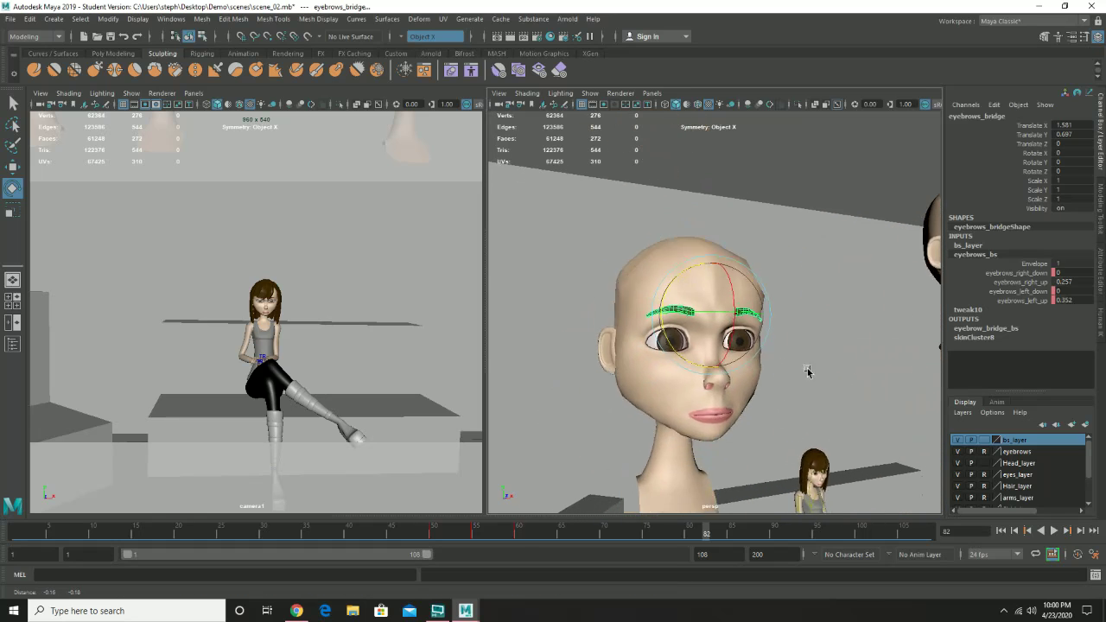
pyautogui.keyDown('alt'); pyautogui.moveTo(778, 406); pyautogui.dragTo(810, 358); pyautogui.keyUp('alt')
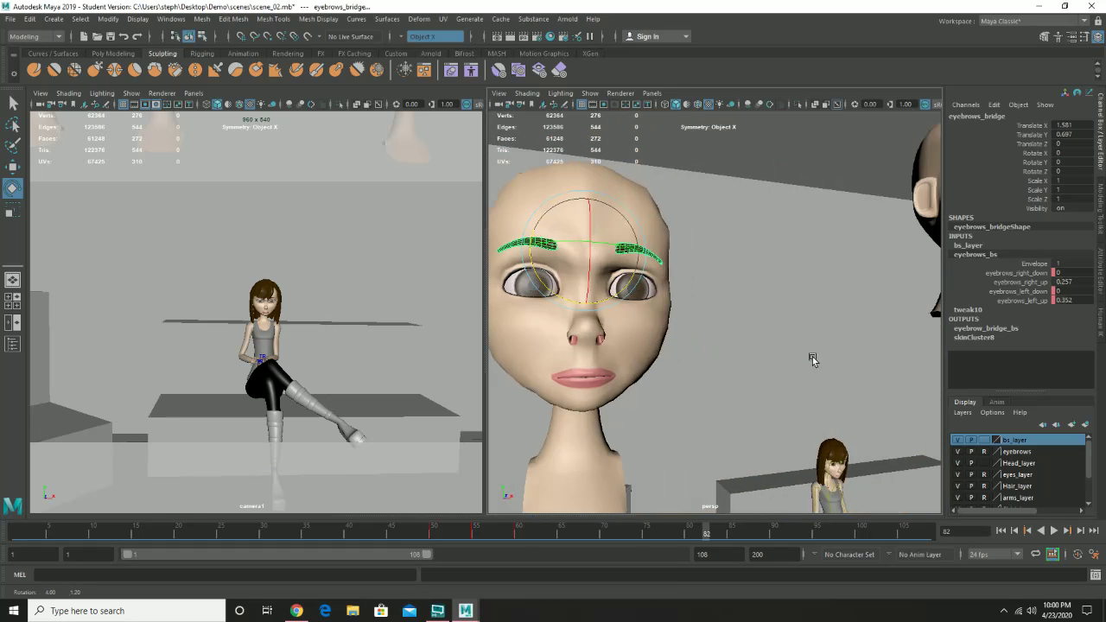
pyautogui.scroll(-1, 810, 358)
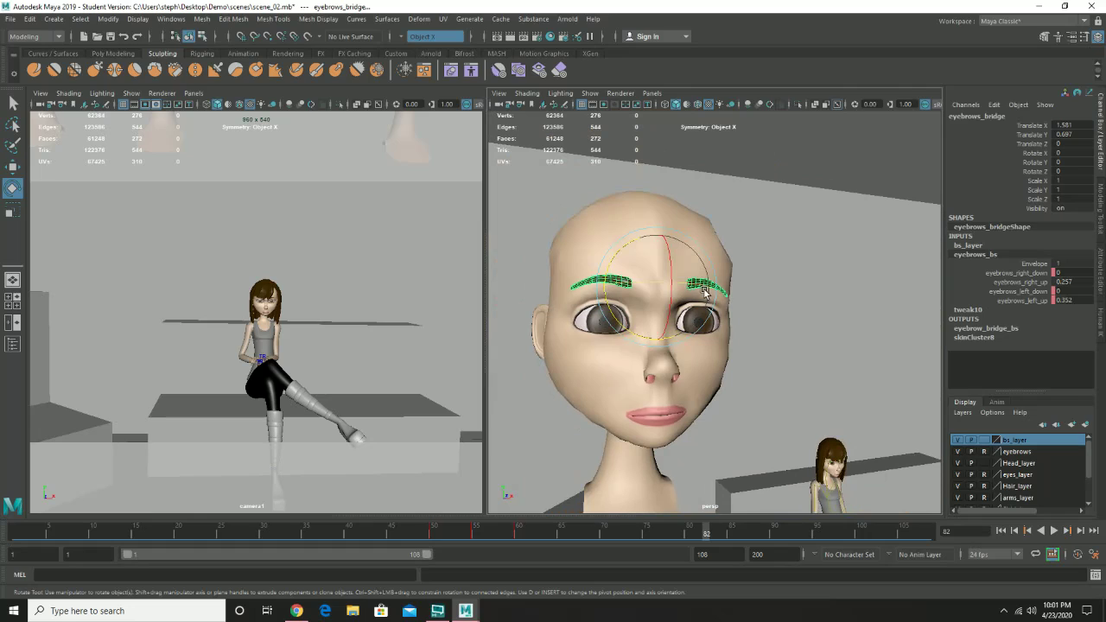
pyautogui.click(1029, 303)
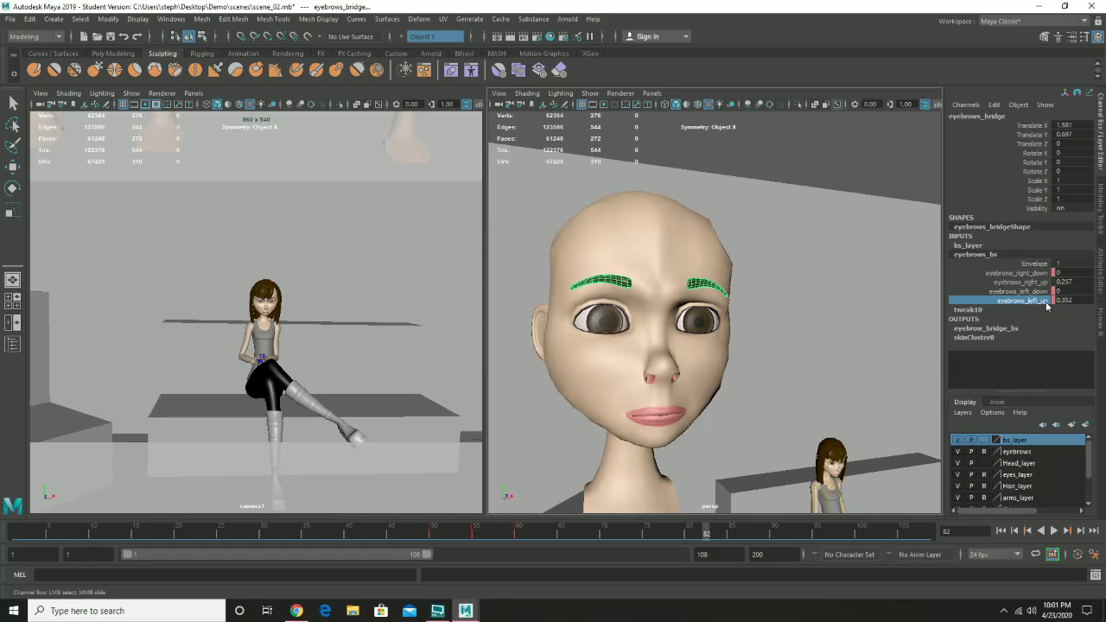
pyautogui.rightClick(1035, 304)
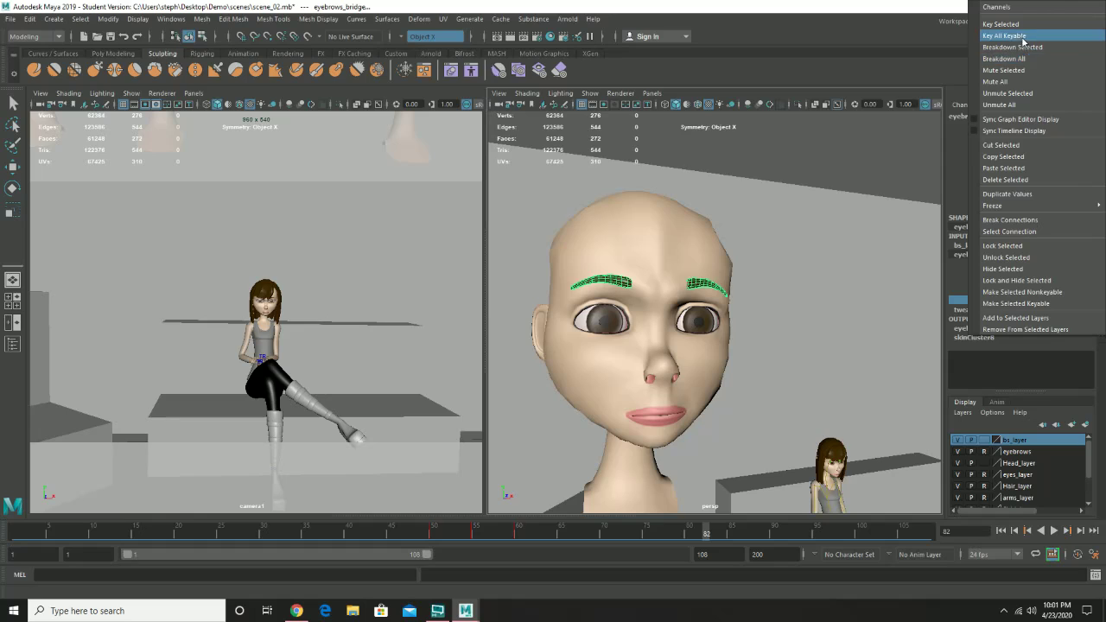
pyautogui.click(1042, 181)
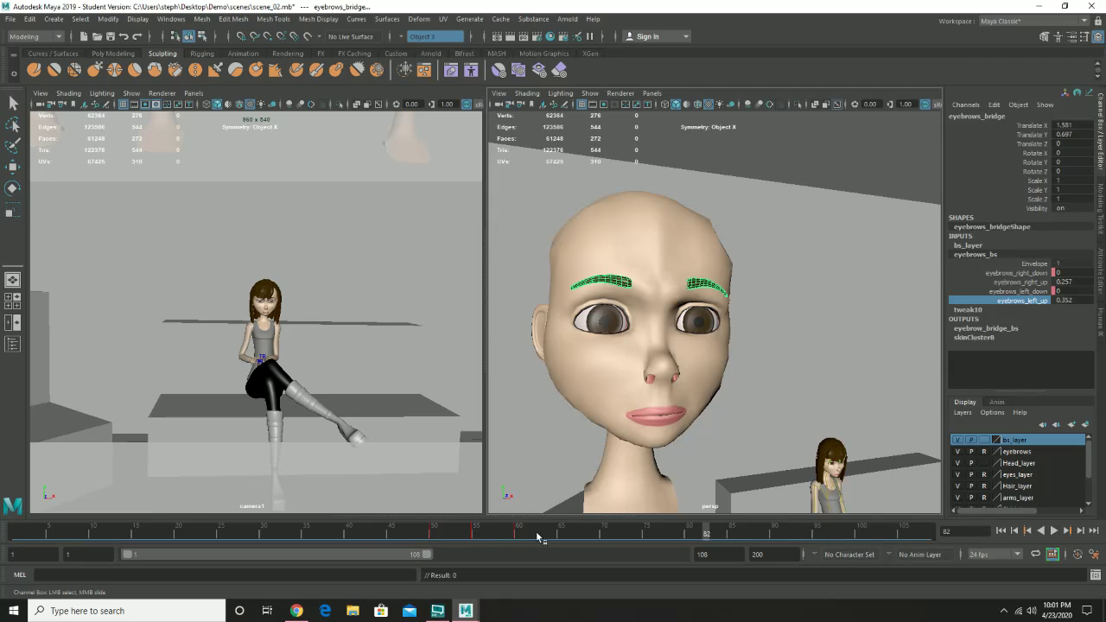
# Select the bridge head's face mesh and open its animation curves in the Graph Editor.
pyautogui.click(631, 230)
pyautogui.press('e')
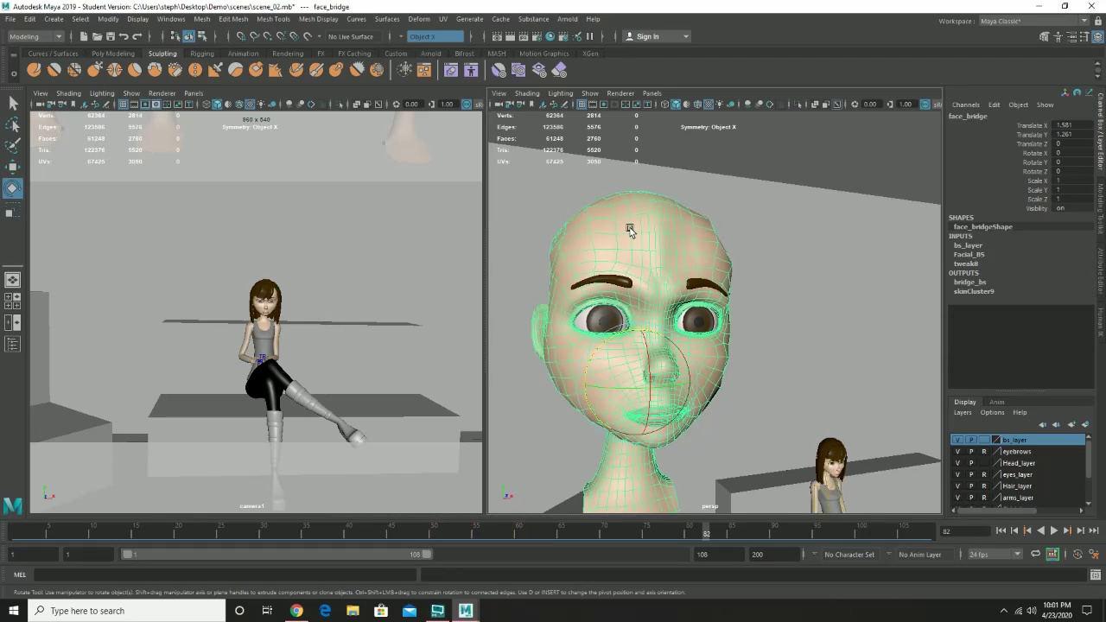
pyautogui.click(168, 20)
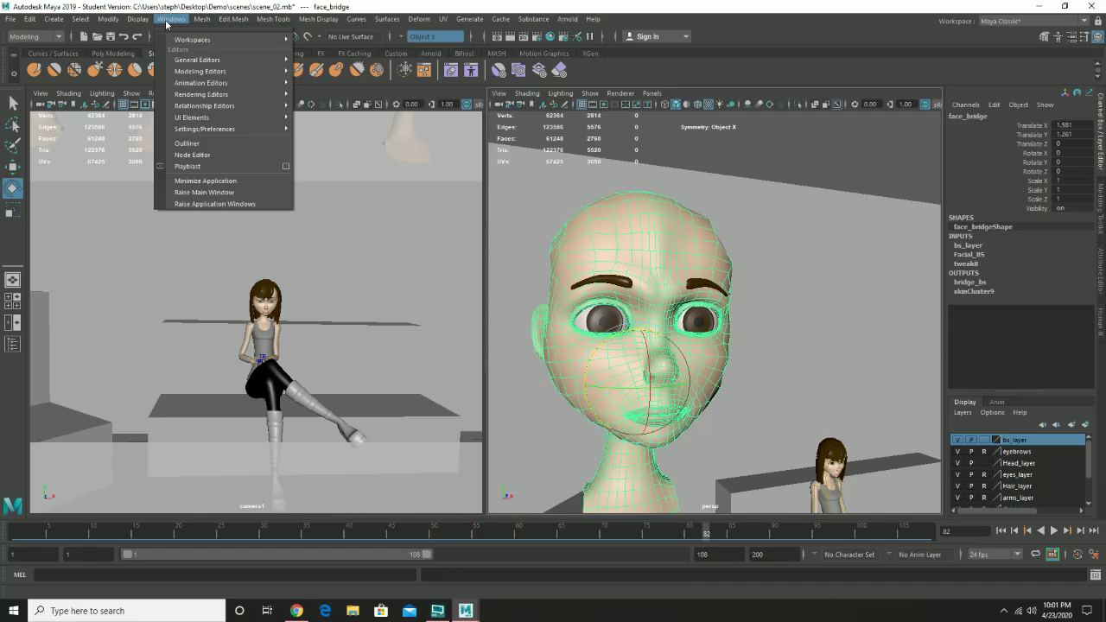
pyautogui.moveTo(229, 83)
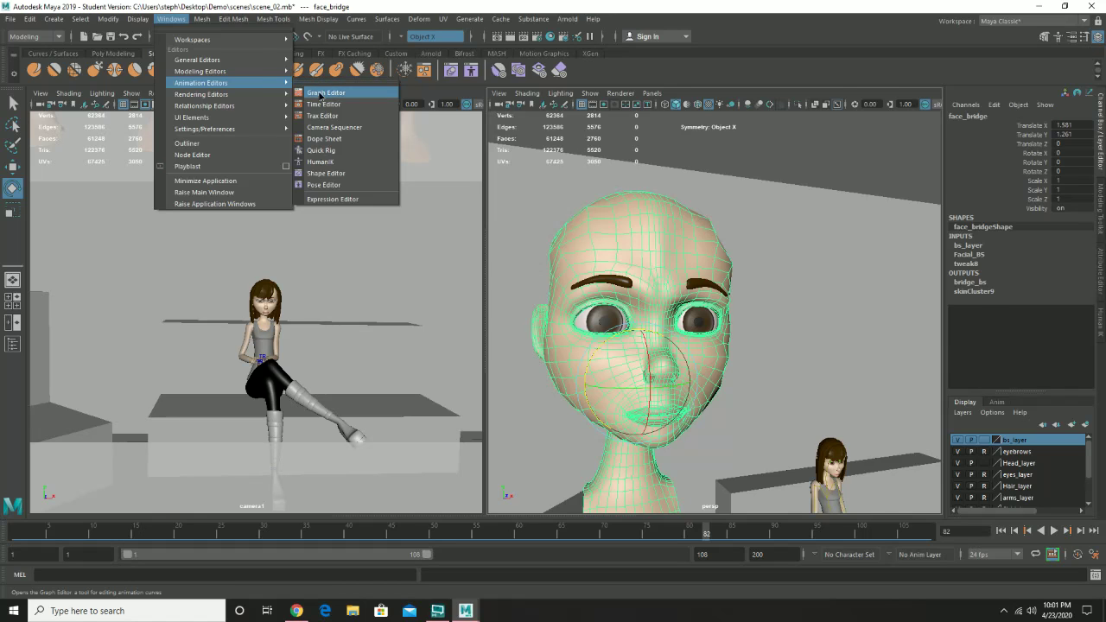
pyautogui.click(320, 95)
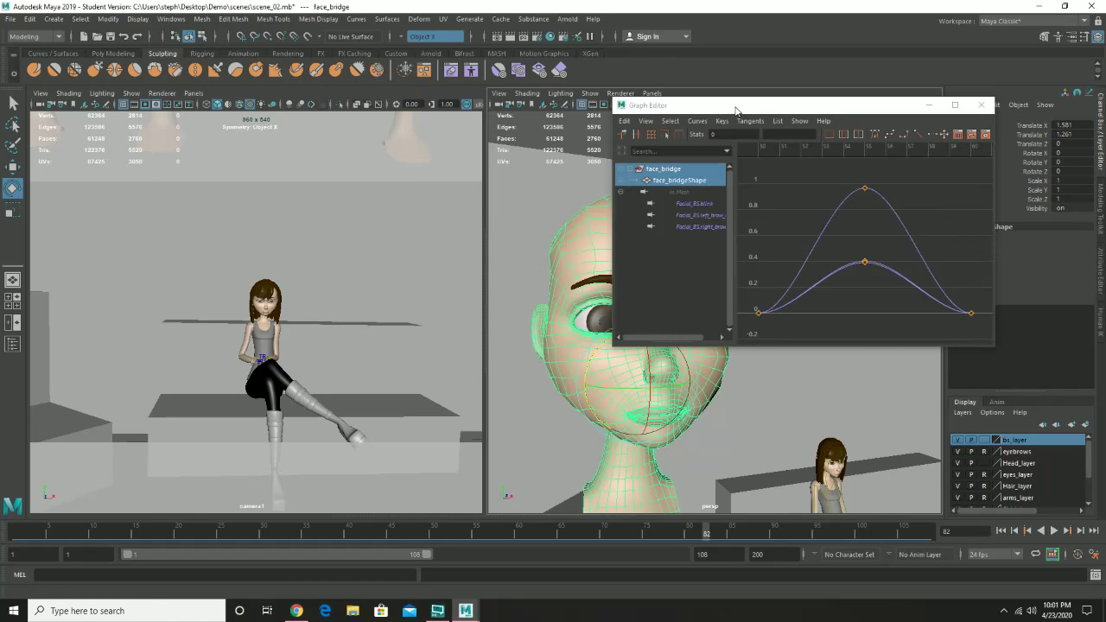
pyautogui.moveTo(736, 111); pyautogui.dragTo(223, 117)
# Inspect the Facial_BS blink, left brow and right brow curves one by one, including the right brow's last key, and close the Graph Editor.
pyautogui.click(186, 212)
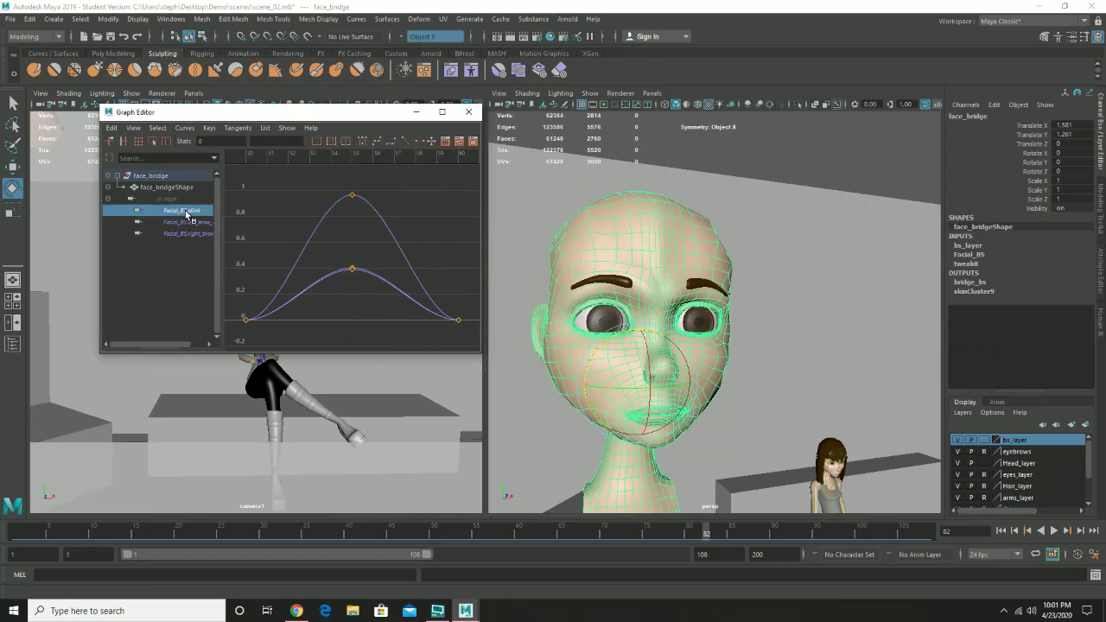
pyautogui.click(187, 222)
pyautogui.click(186, 234)
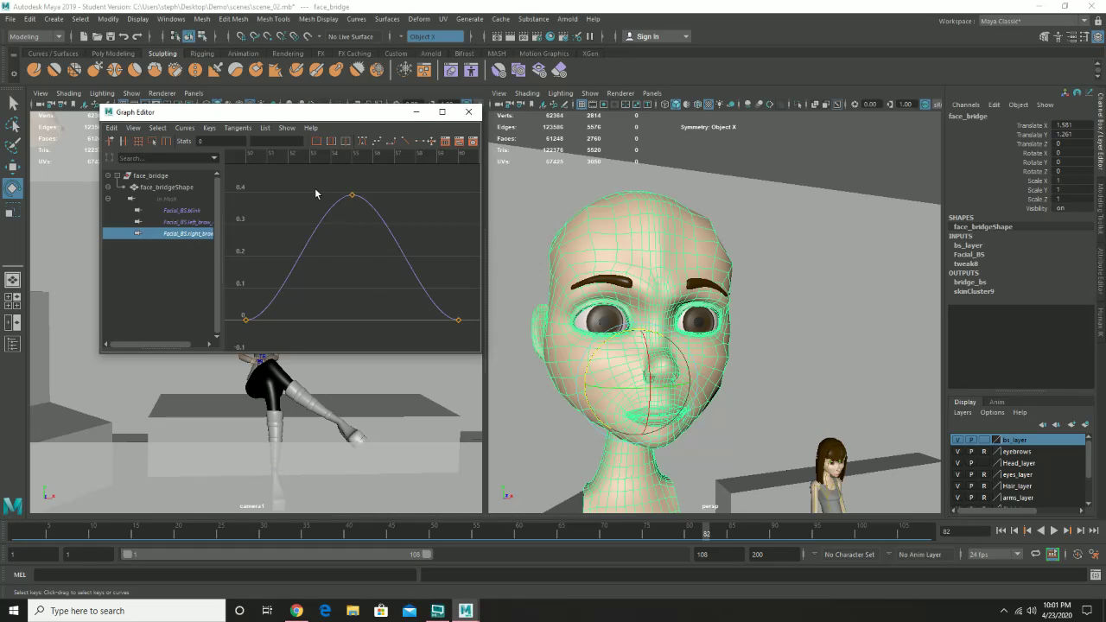
pyautogui.moveTo(315, 194); pyautogui.dragTo(381, 223)
pyautogui.moveTo(316, 180); pyautogui.dragTo(386, 223)
pyautogui.click(457, 320)
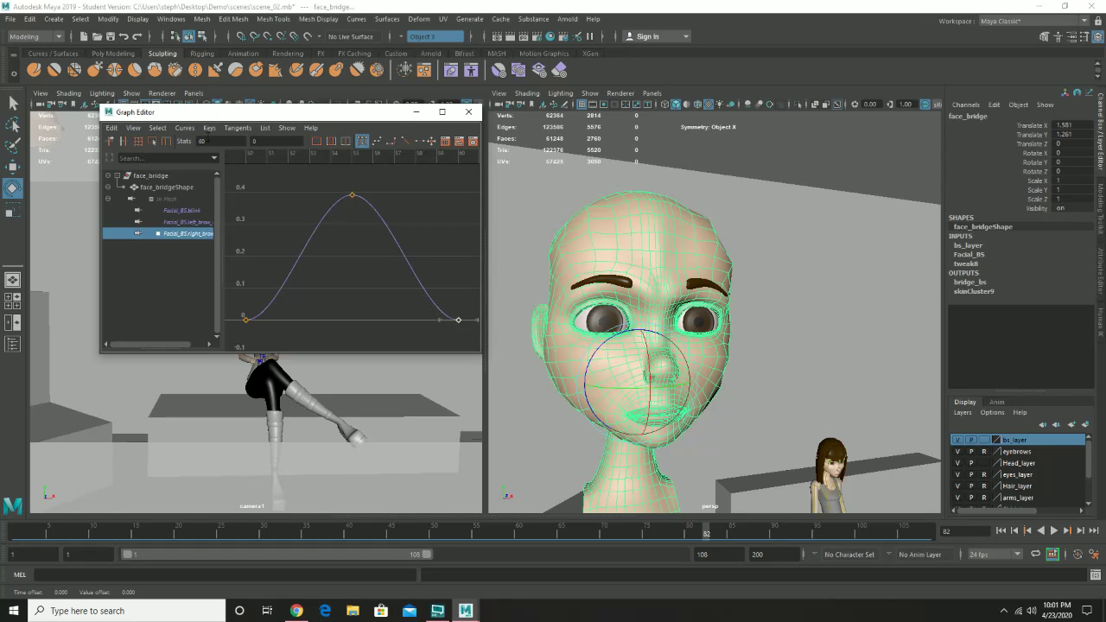
pyautogui.click(469, 113)
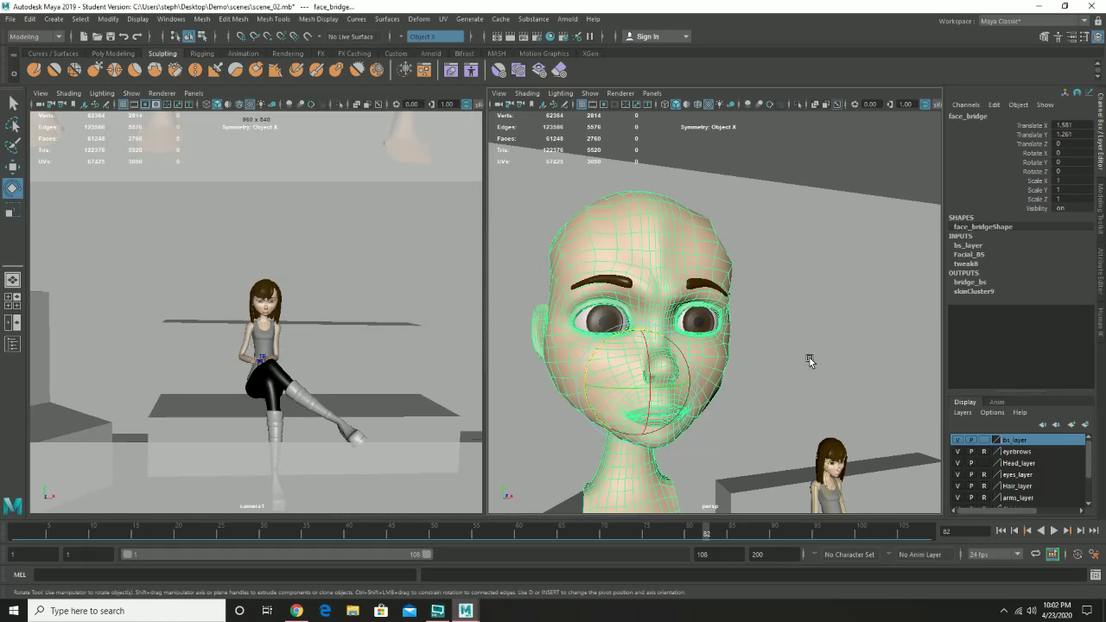
# Reselect the bridge head's face mesh and expand its Facial_BS blend shape channels.
pyautogui.scroll(-5, 674, 386)
pyautogui.keyDown('alt'); pyautogui.moveTo(726, 404); pyautogui.dragTo(717, 397); pyautogui.keyUp('alt')
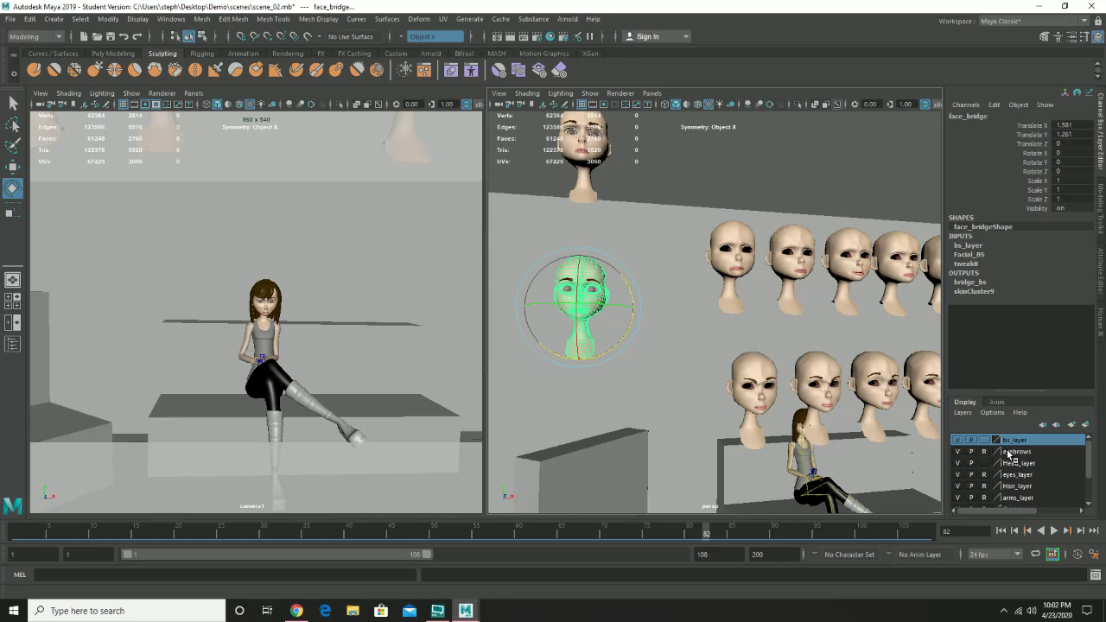
pyautogui.click(957, 440)
pyautogui.click(764, 159)
pyautogui.click(592, 277)
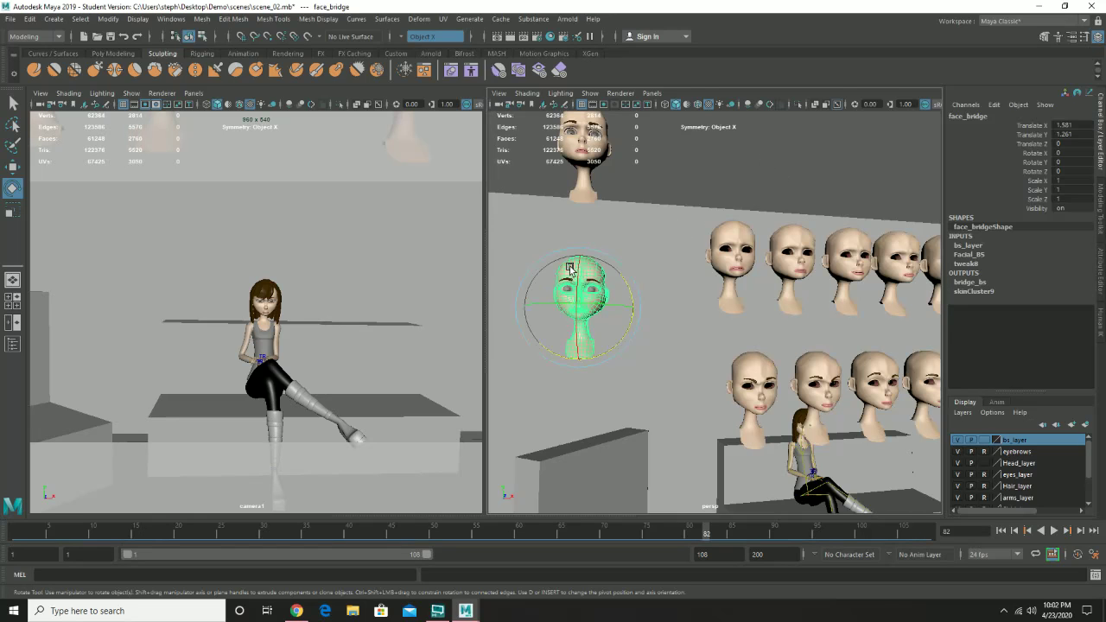
pyautogui.scroll(3, 599, 280)
pyautogui.press('f')
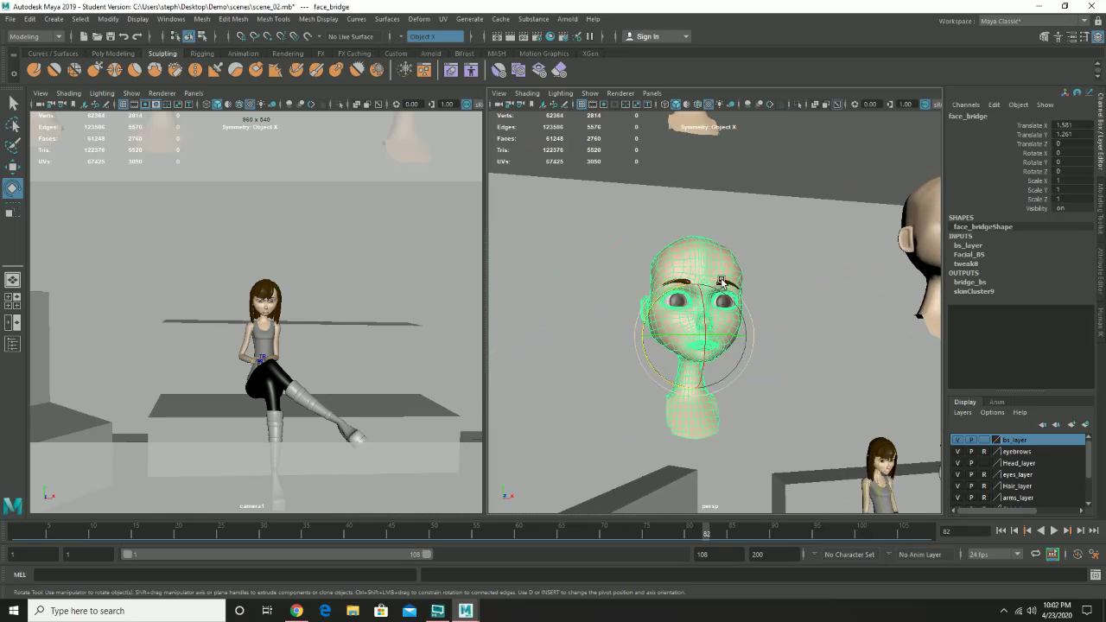
pyautogui.click(968, 255)
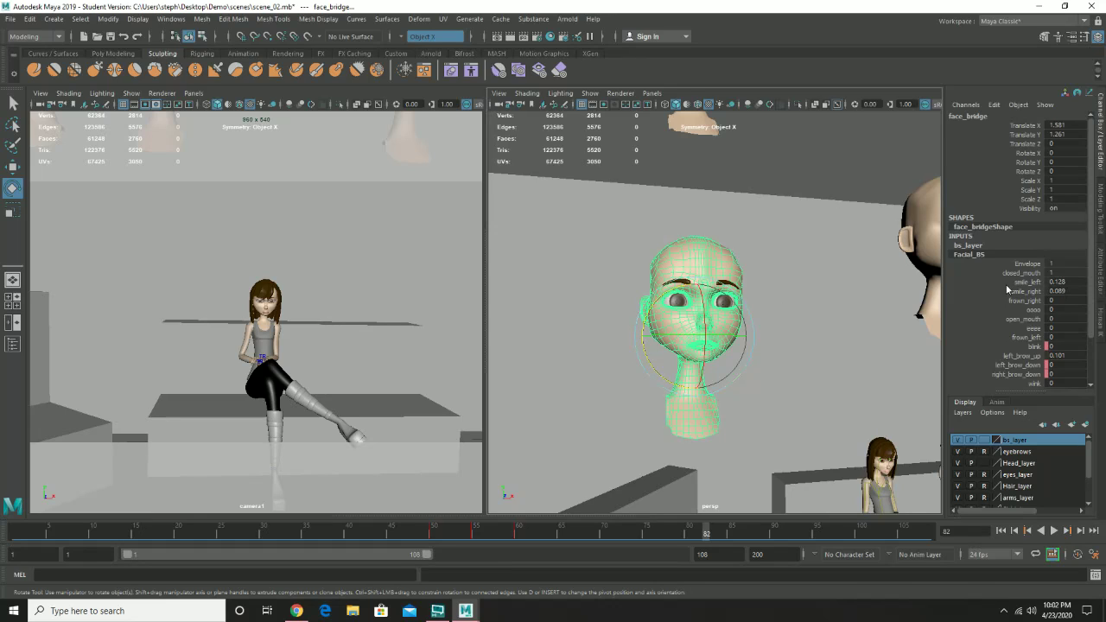
# Review the Facial_BS node's blink and brow curves in the Graph Editor and close it.
pyautogui.click(170, 21)
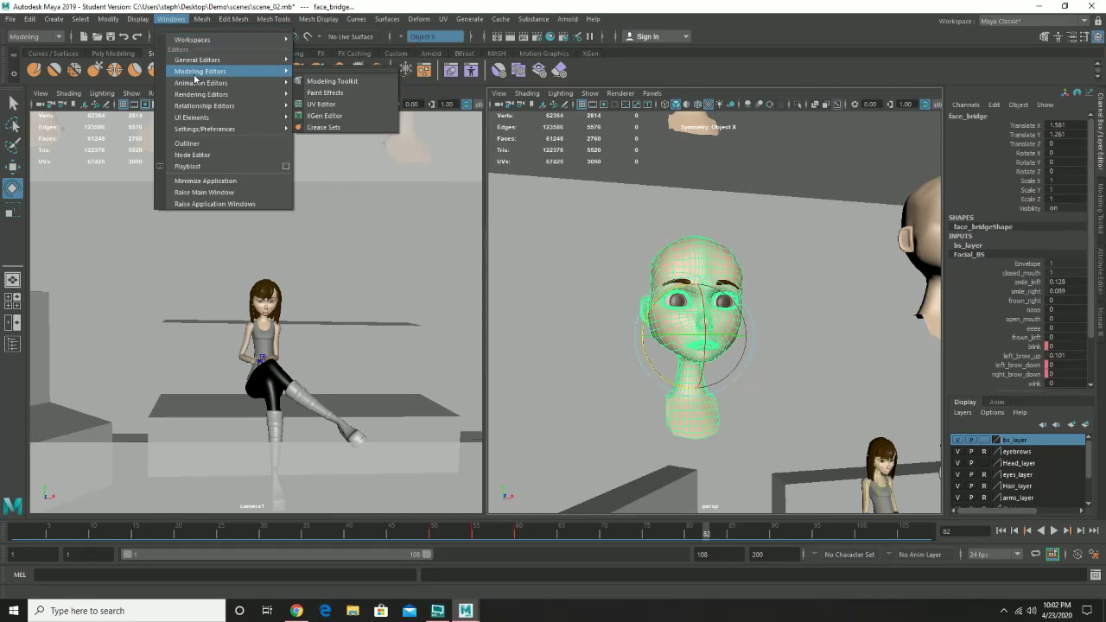
pyautogui.moveTo(196, 84)
pyautogui.click(326, 93)
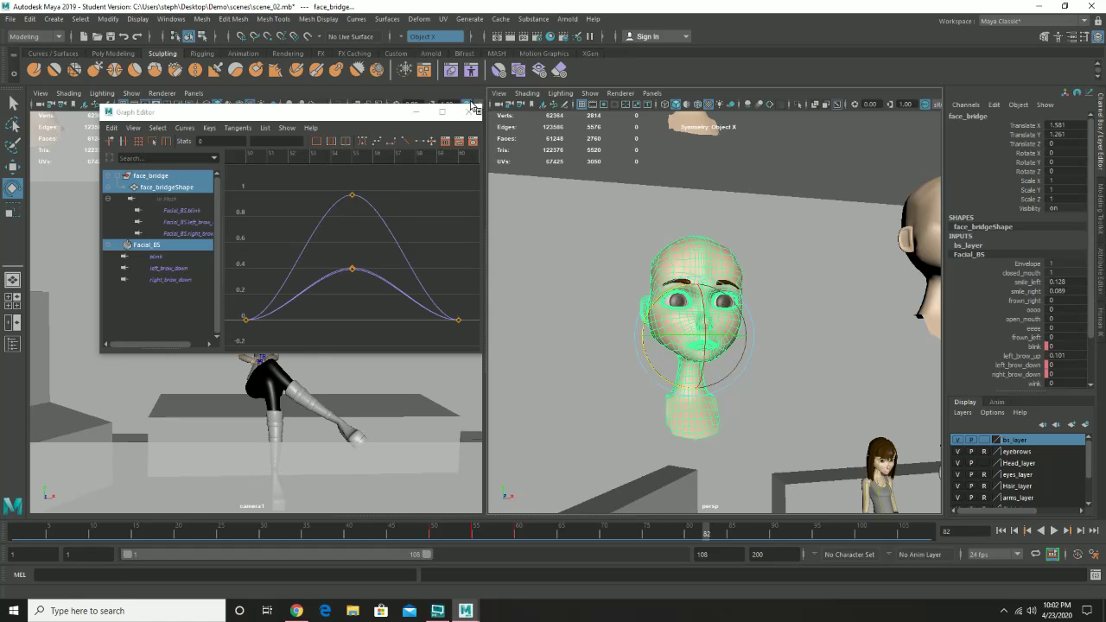
pyautogui.click(468, 111)
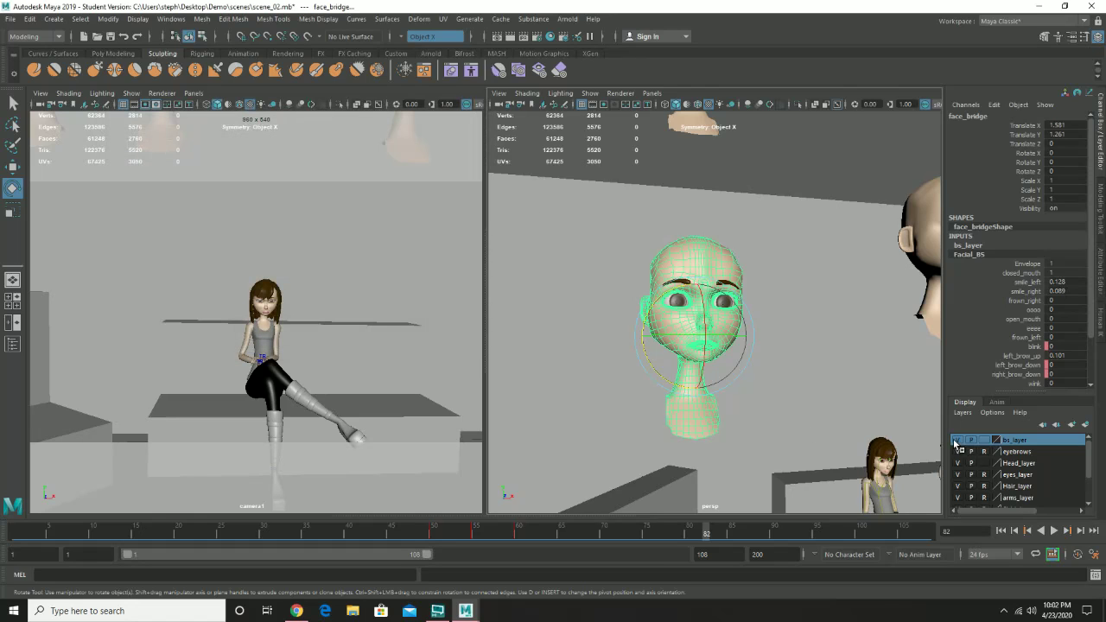
# Hide bs_layer and clear the selection.
pyautogui.click(956, 440)
pyautogui.scroll(-4, 768, 387)
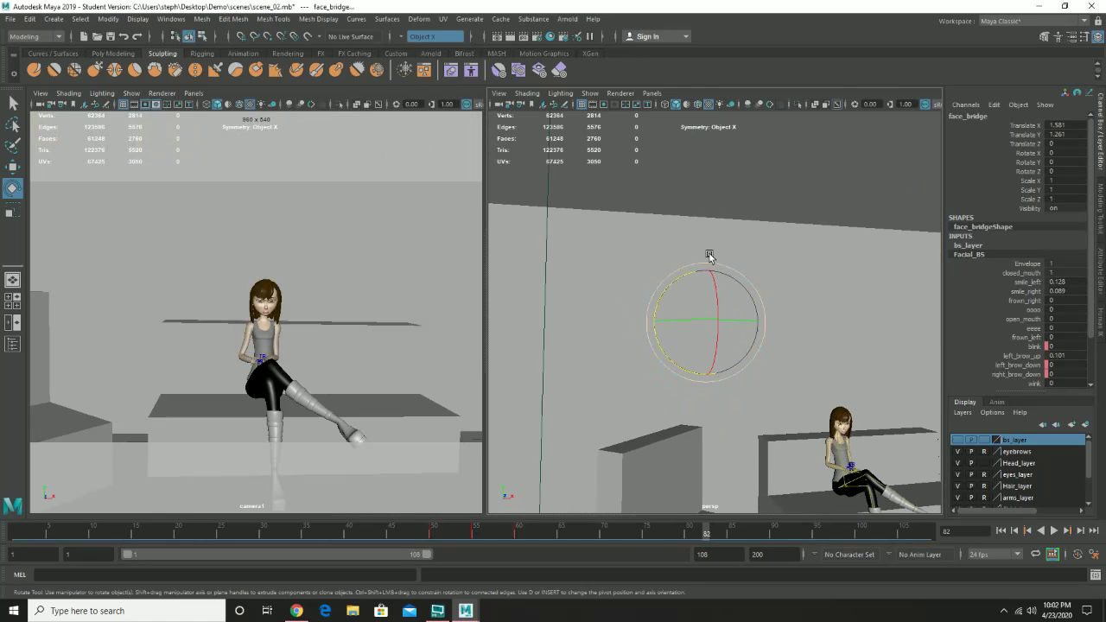
pyautogui.click(675, 188)
# Frame the whole seated character in the perspective view and play the animation to review its motion.
pyautogui.keyDown('alt'); pyautogui.moveTo(847, 395); pyautogui.dragTo(667, 255, button='middle'); pyautogui.keyUp('alt')
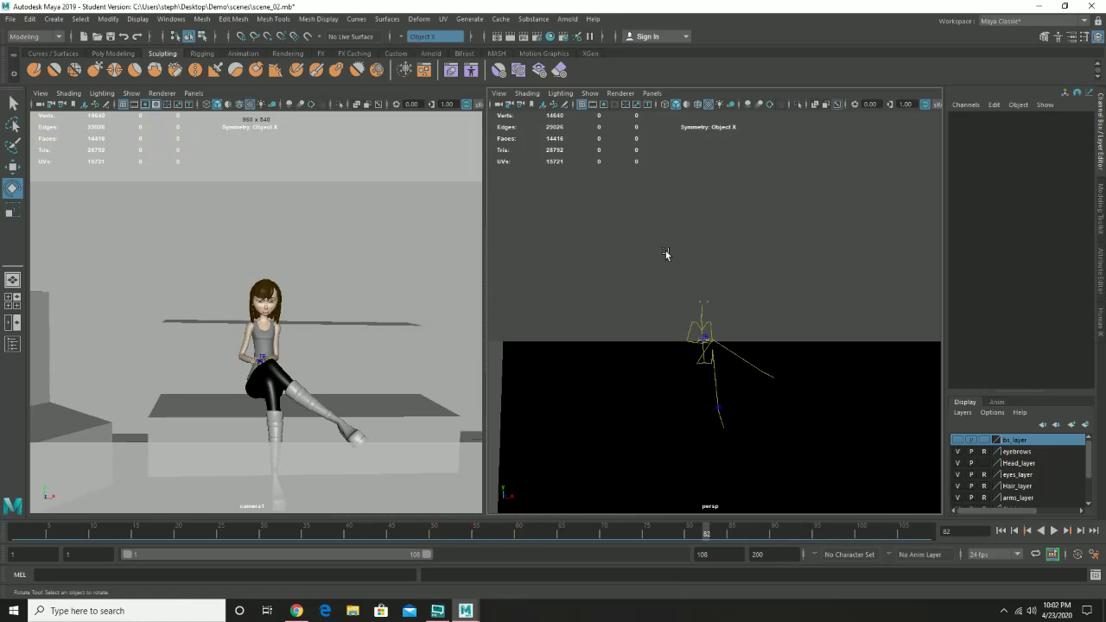
pyautogui.keyDown('alt'); pyautogui.moveTo(667, 255); pyautogui.dragTo(785, 375, button='right'); pyautogui.keyUp('alt')
pyautogui.keyDown('alt'); pyautogui.moveTo(784, 375); pyautogui.dragTo(710, 322); pyautogui.keyUp('alt')
pyautogui.keyDown('alt'); pyautogui.moveTo(749, 354); pyautogui.dragTo(748, 365); pyautogui.keyUp('alt')
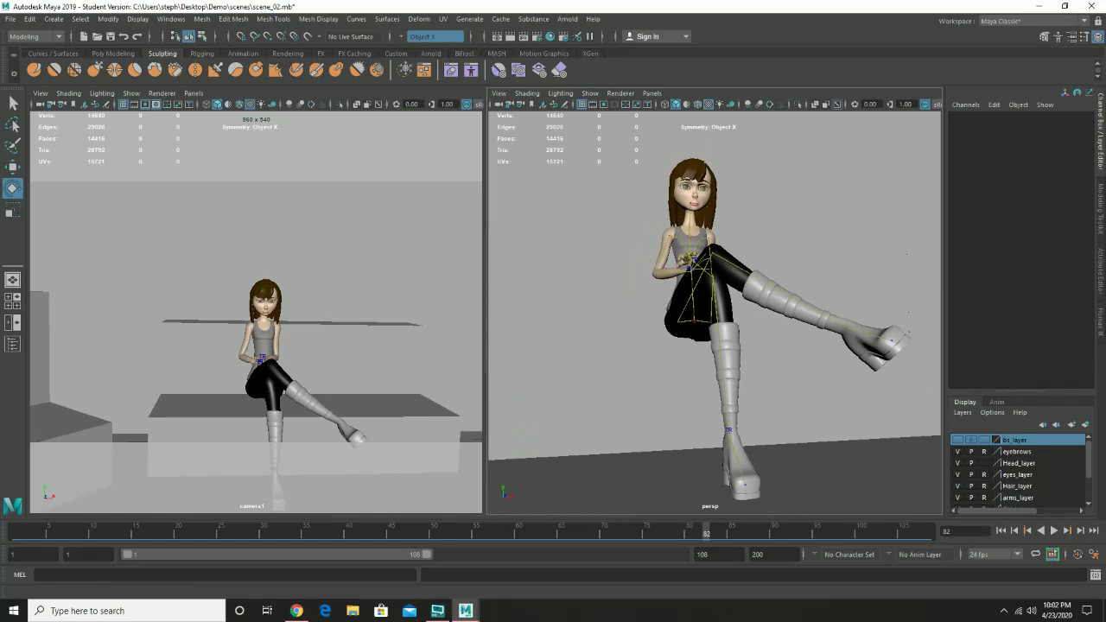
pyautogui.hotkey('alt', 'v')
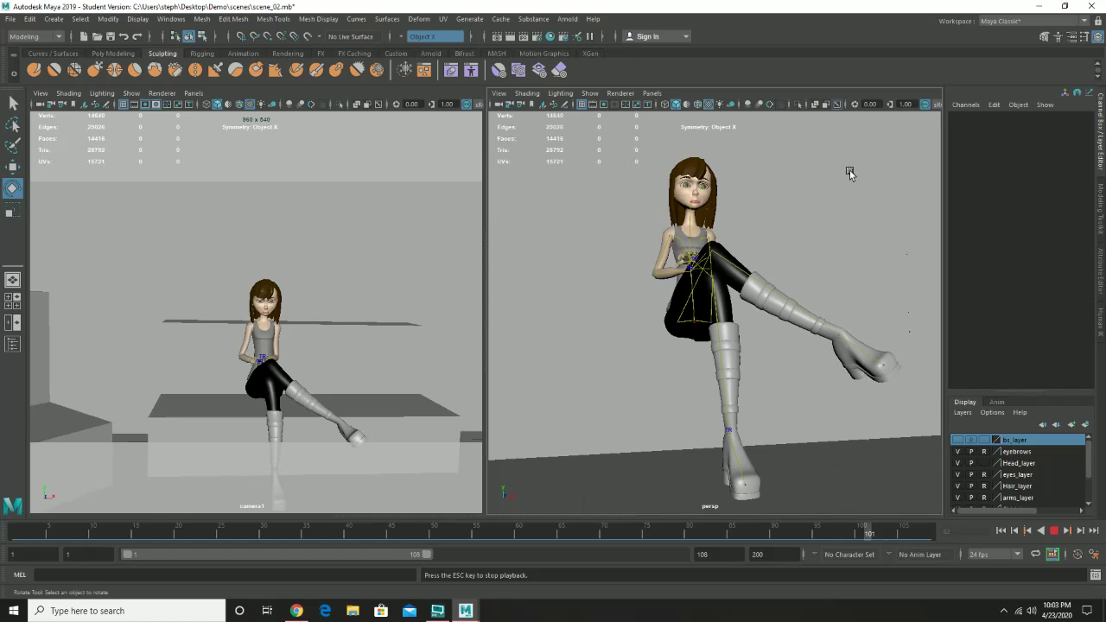